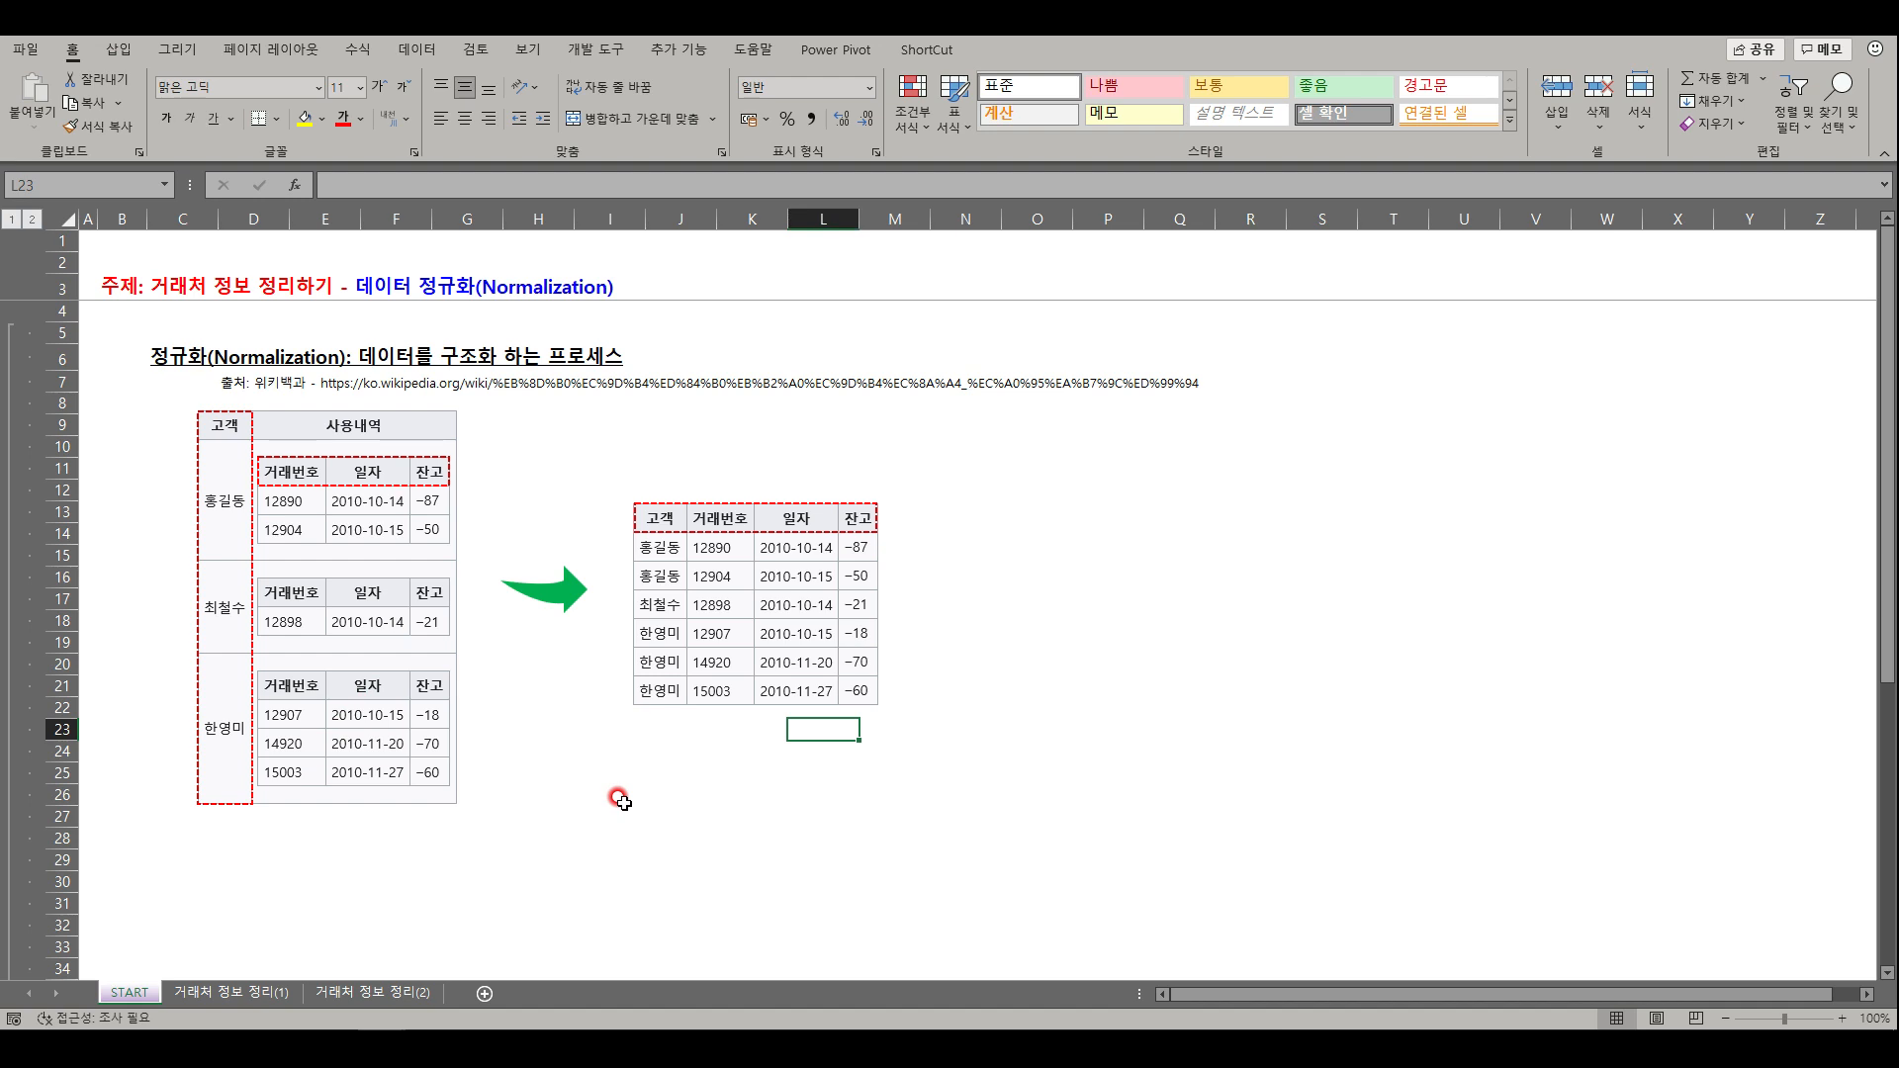
left_click(818, 641)
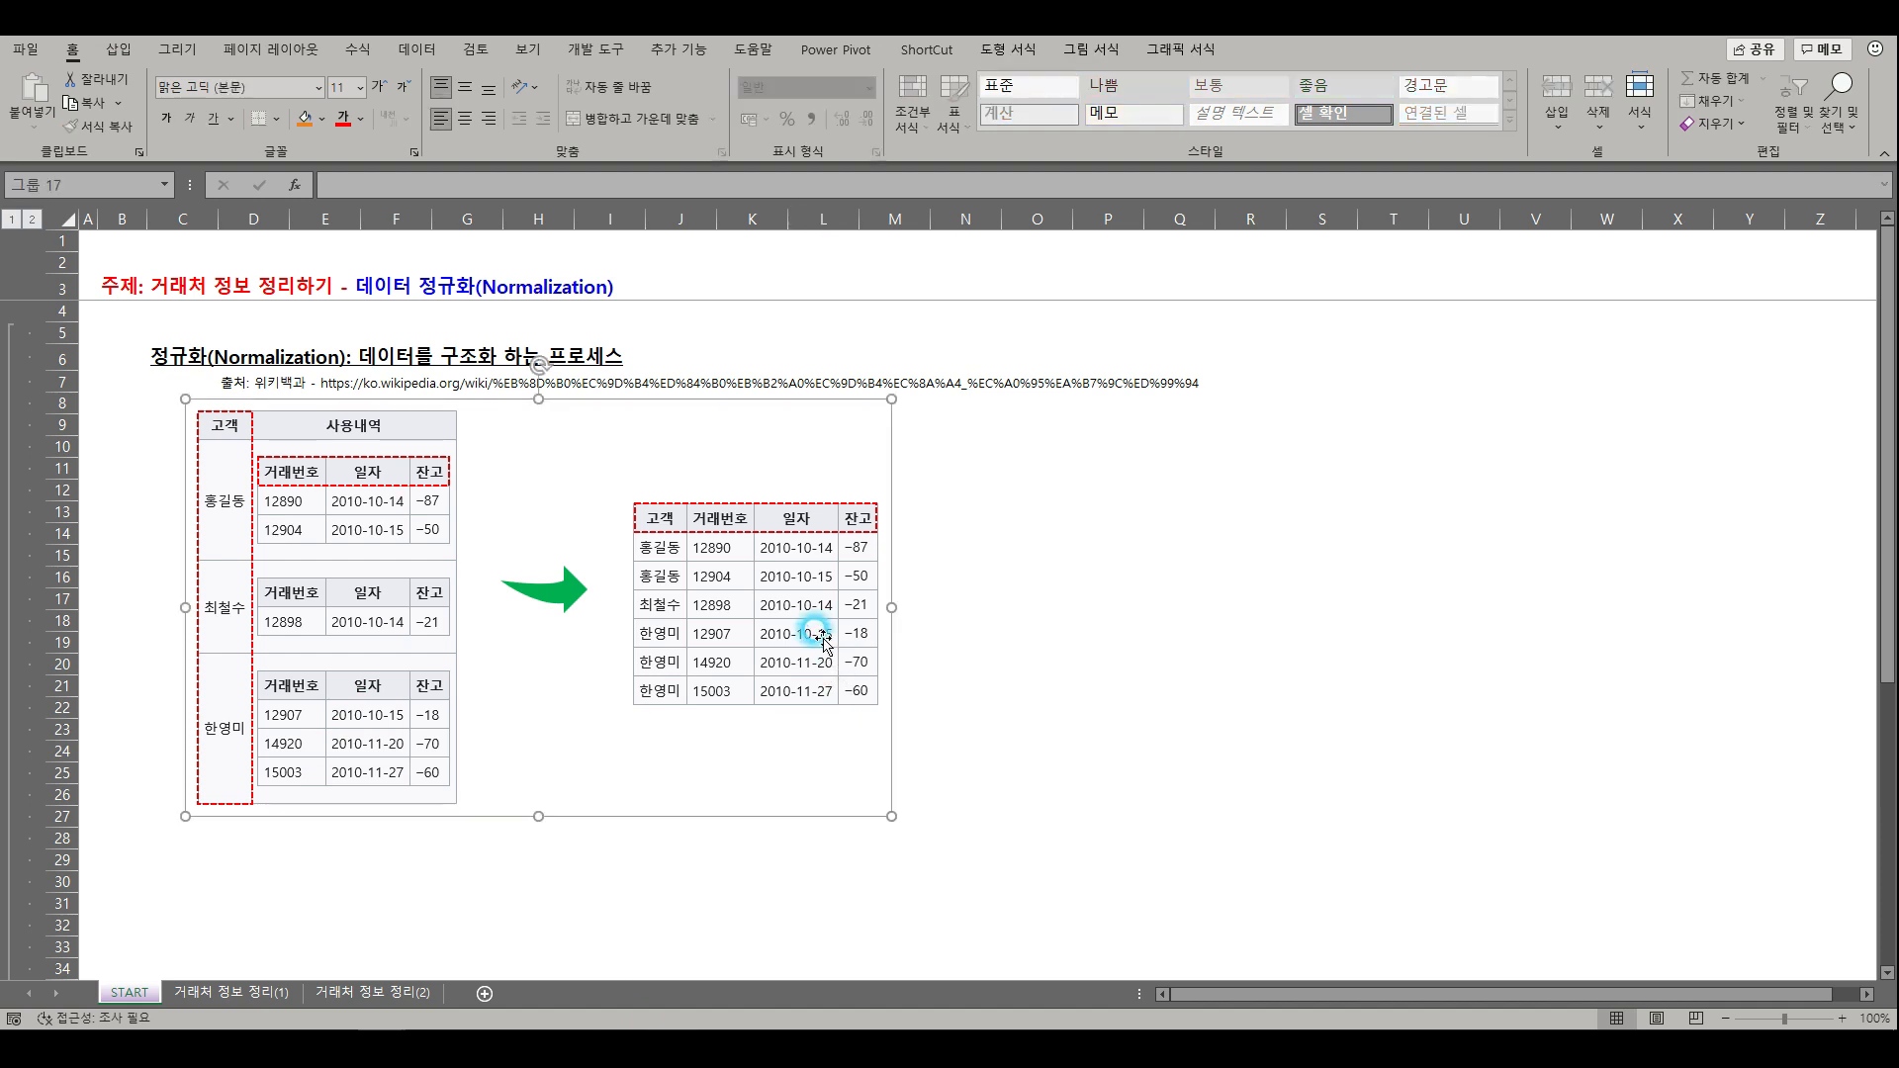
left_click(952, 620)
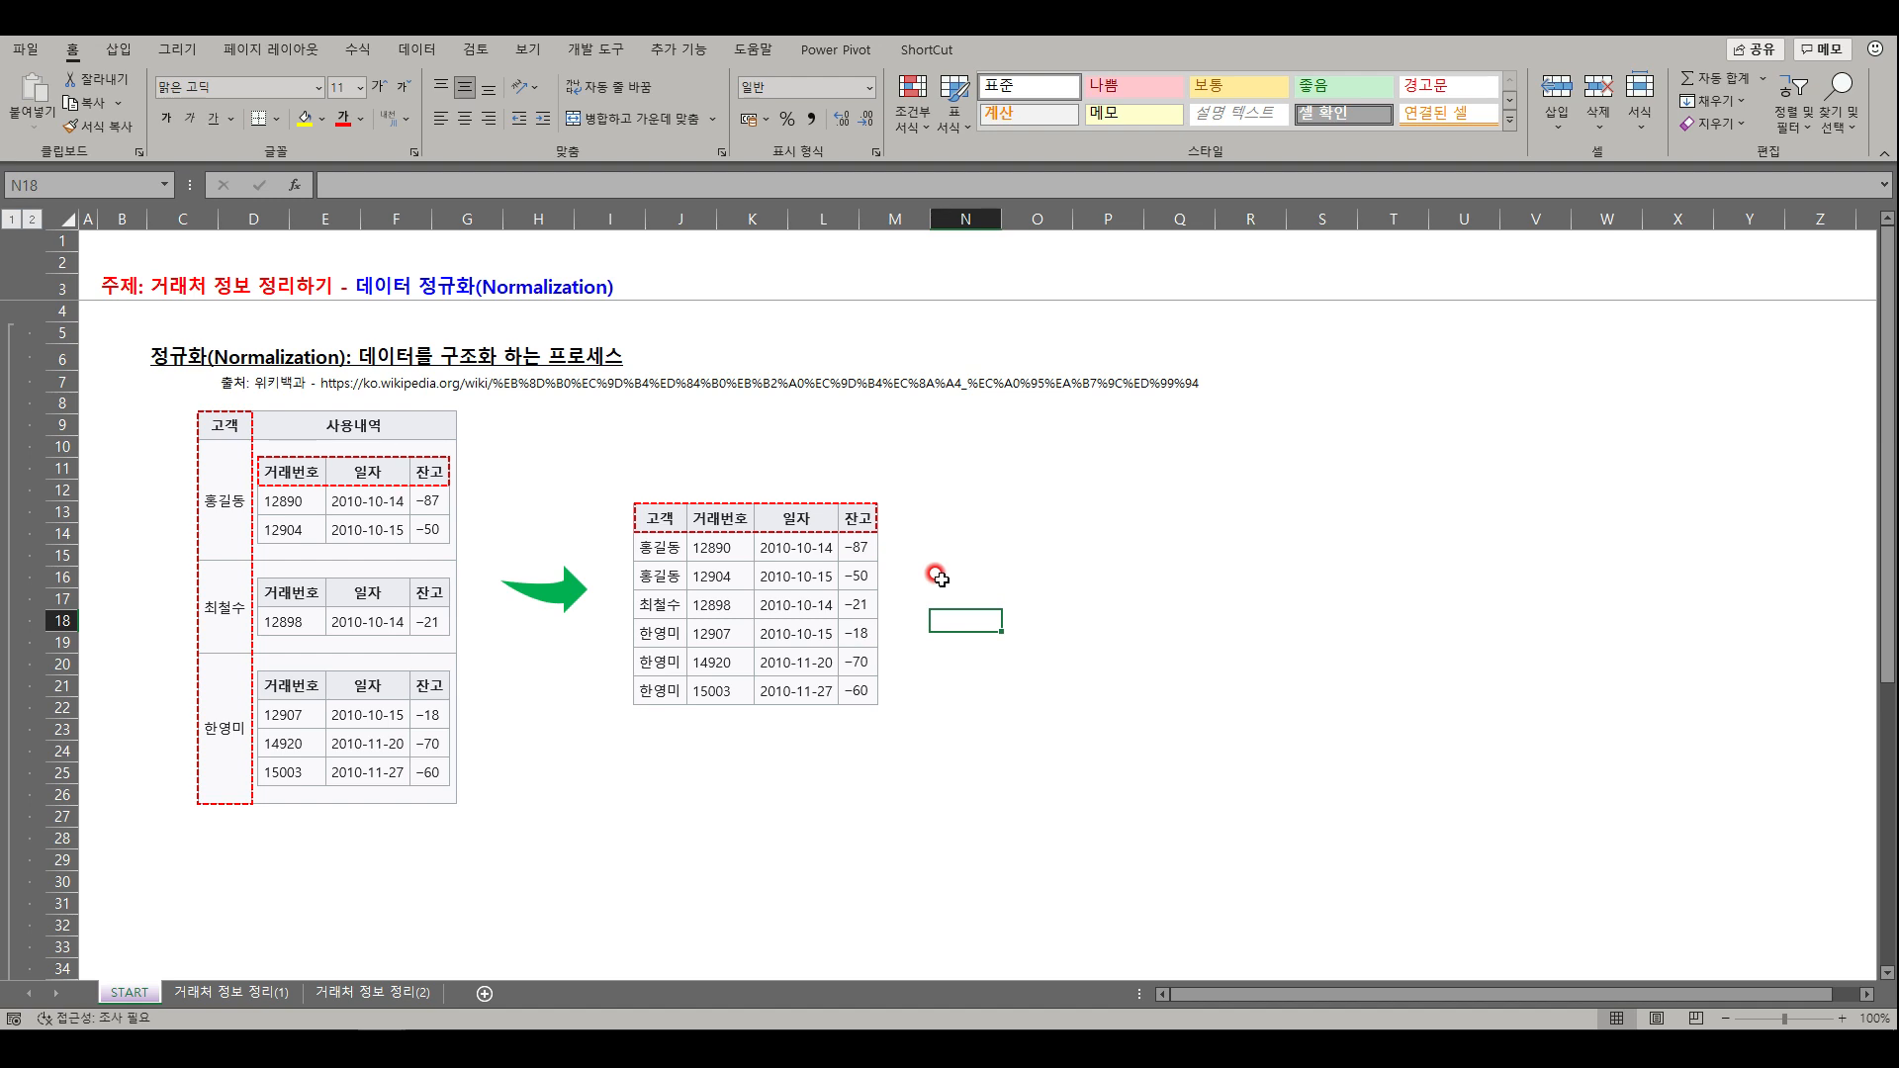
left_click(938, 577)
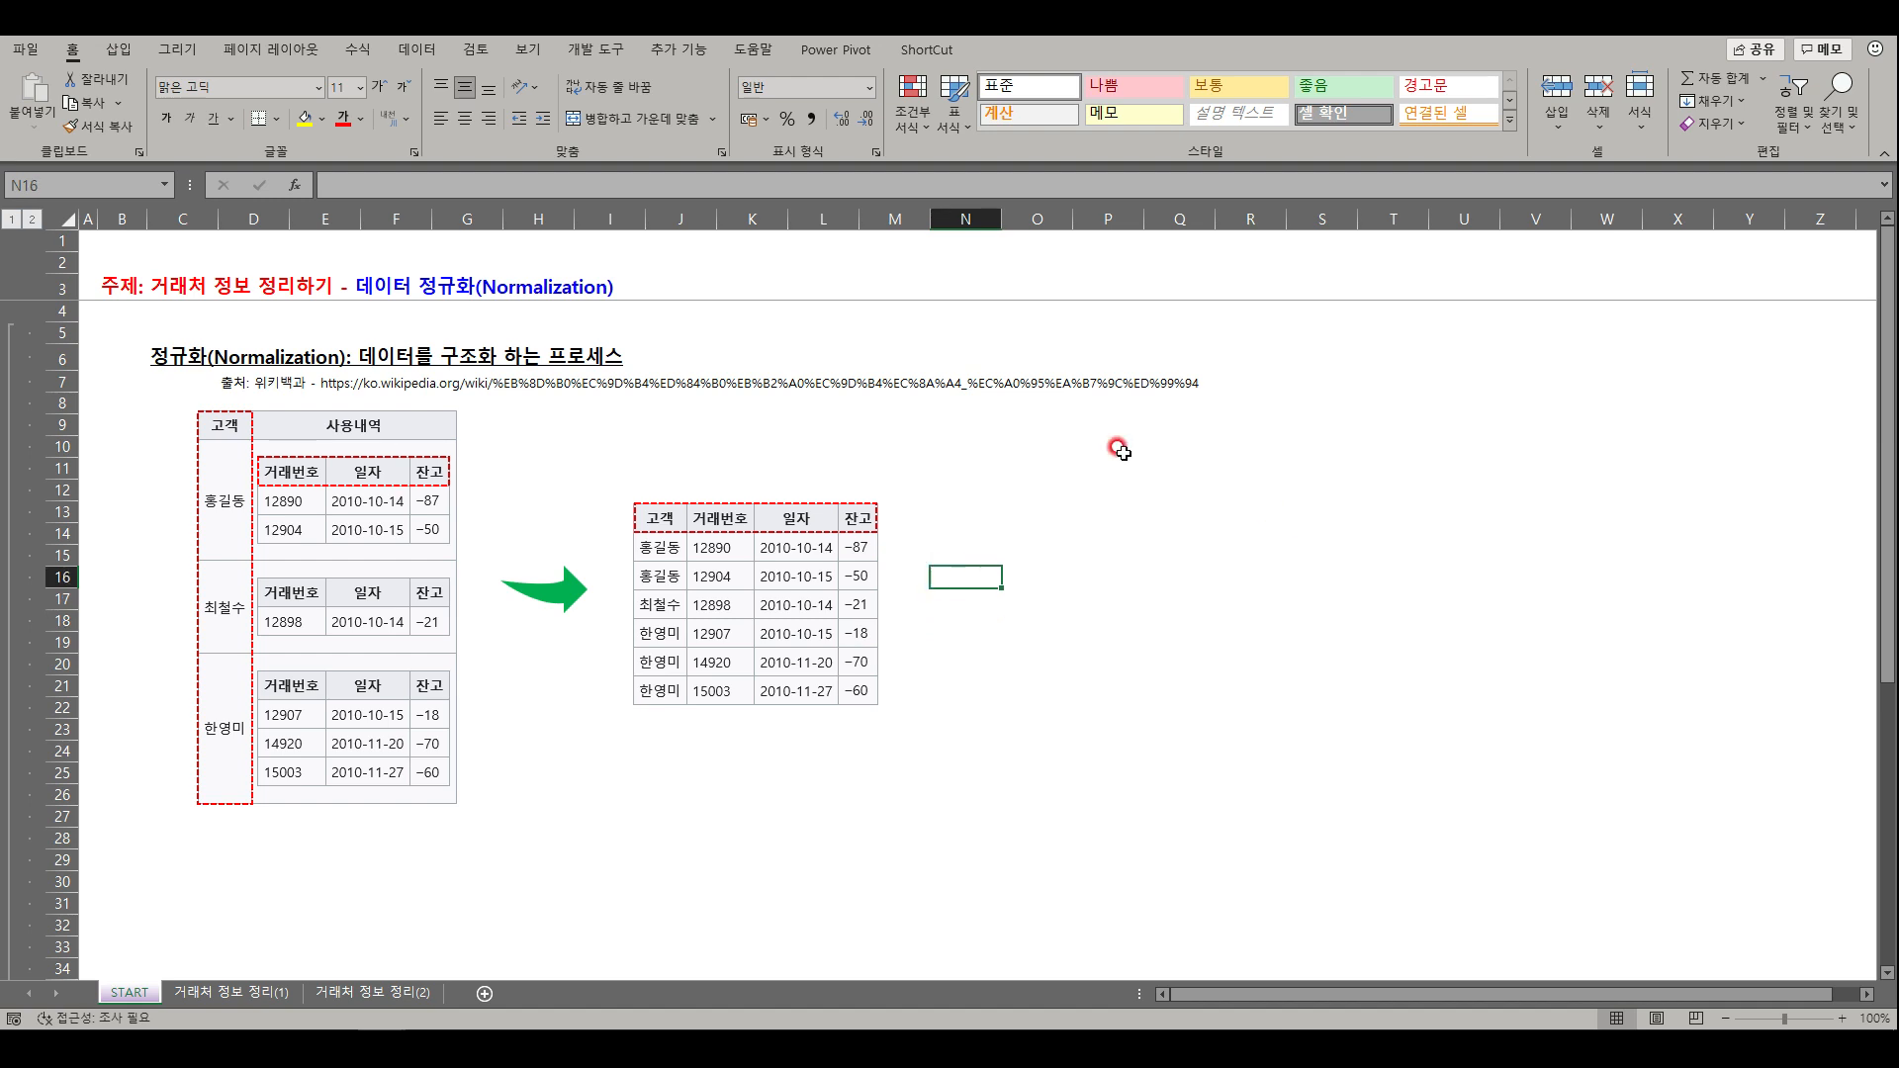
- Collapse the normalization example section and examine the diagram mapping the two vendor data layouts to one structured table
left_click(12, 219)
left_click(1022, 682)
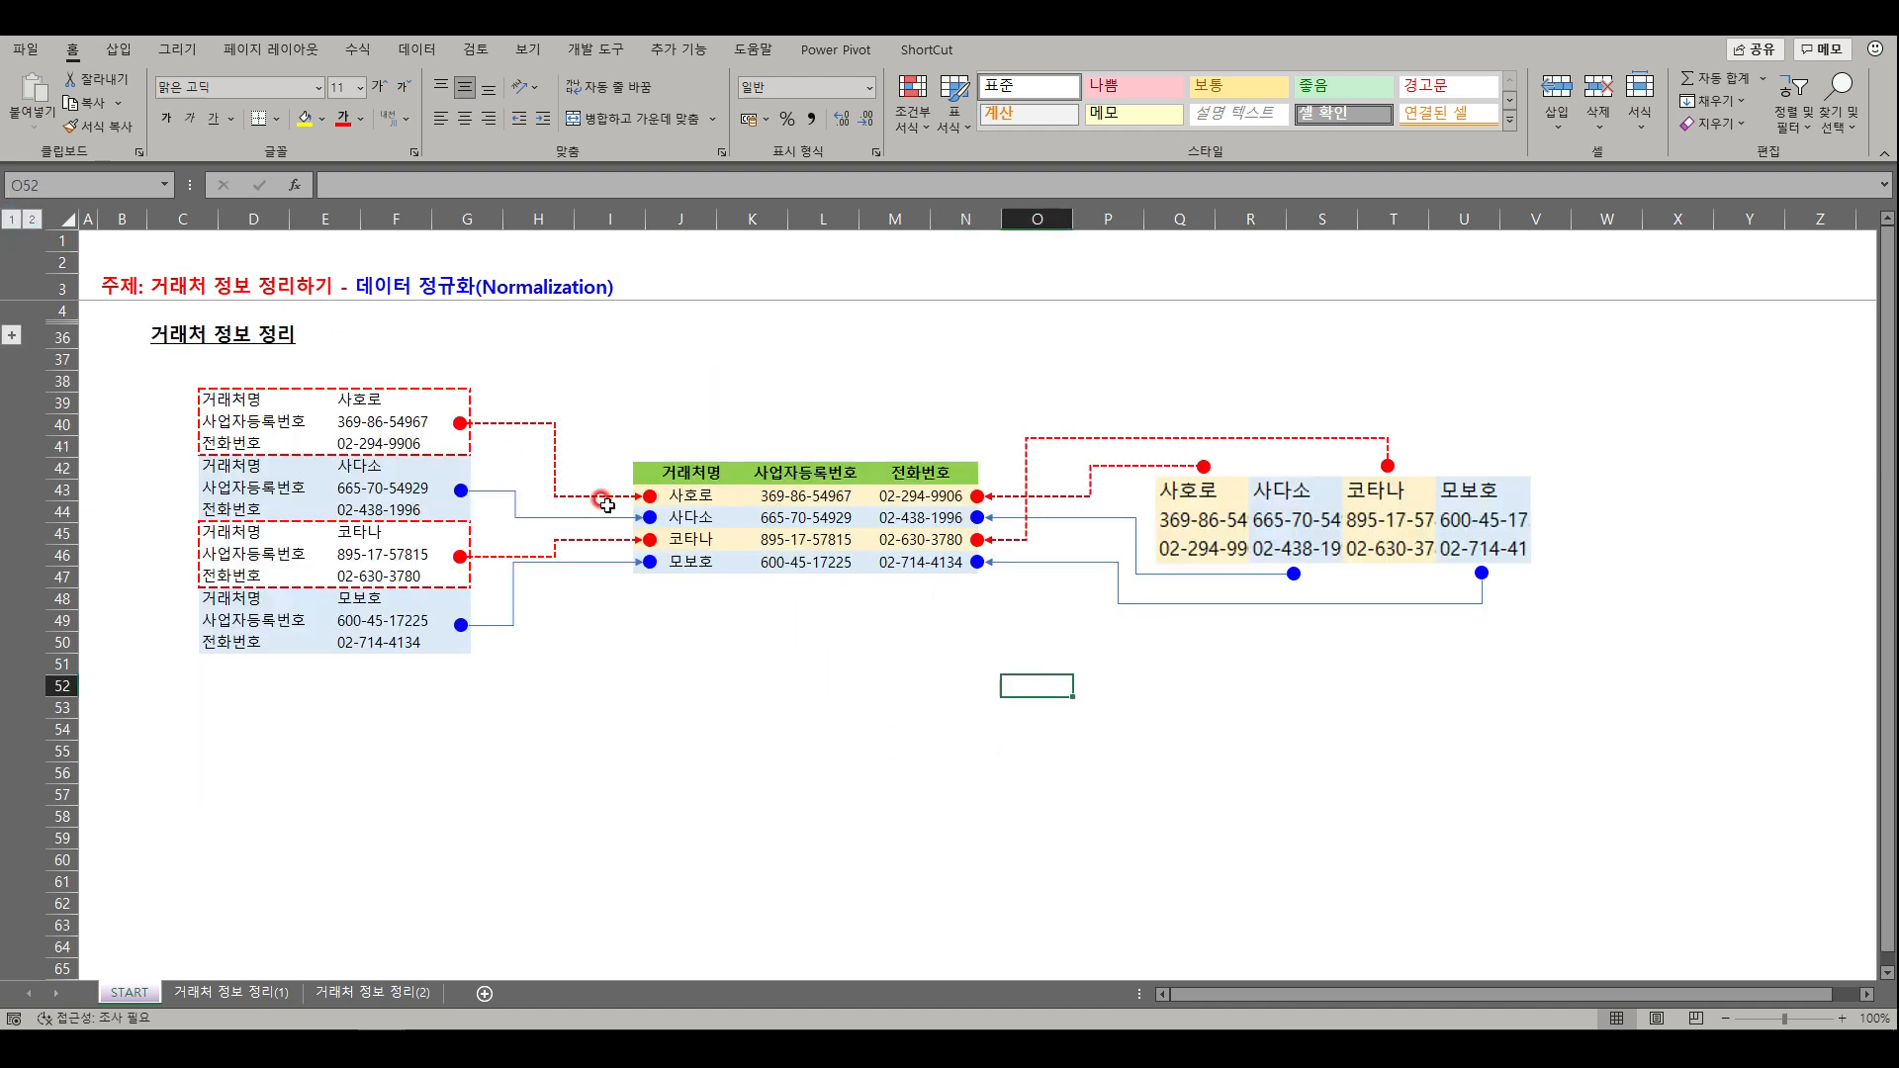
left_click(774, 510)
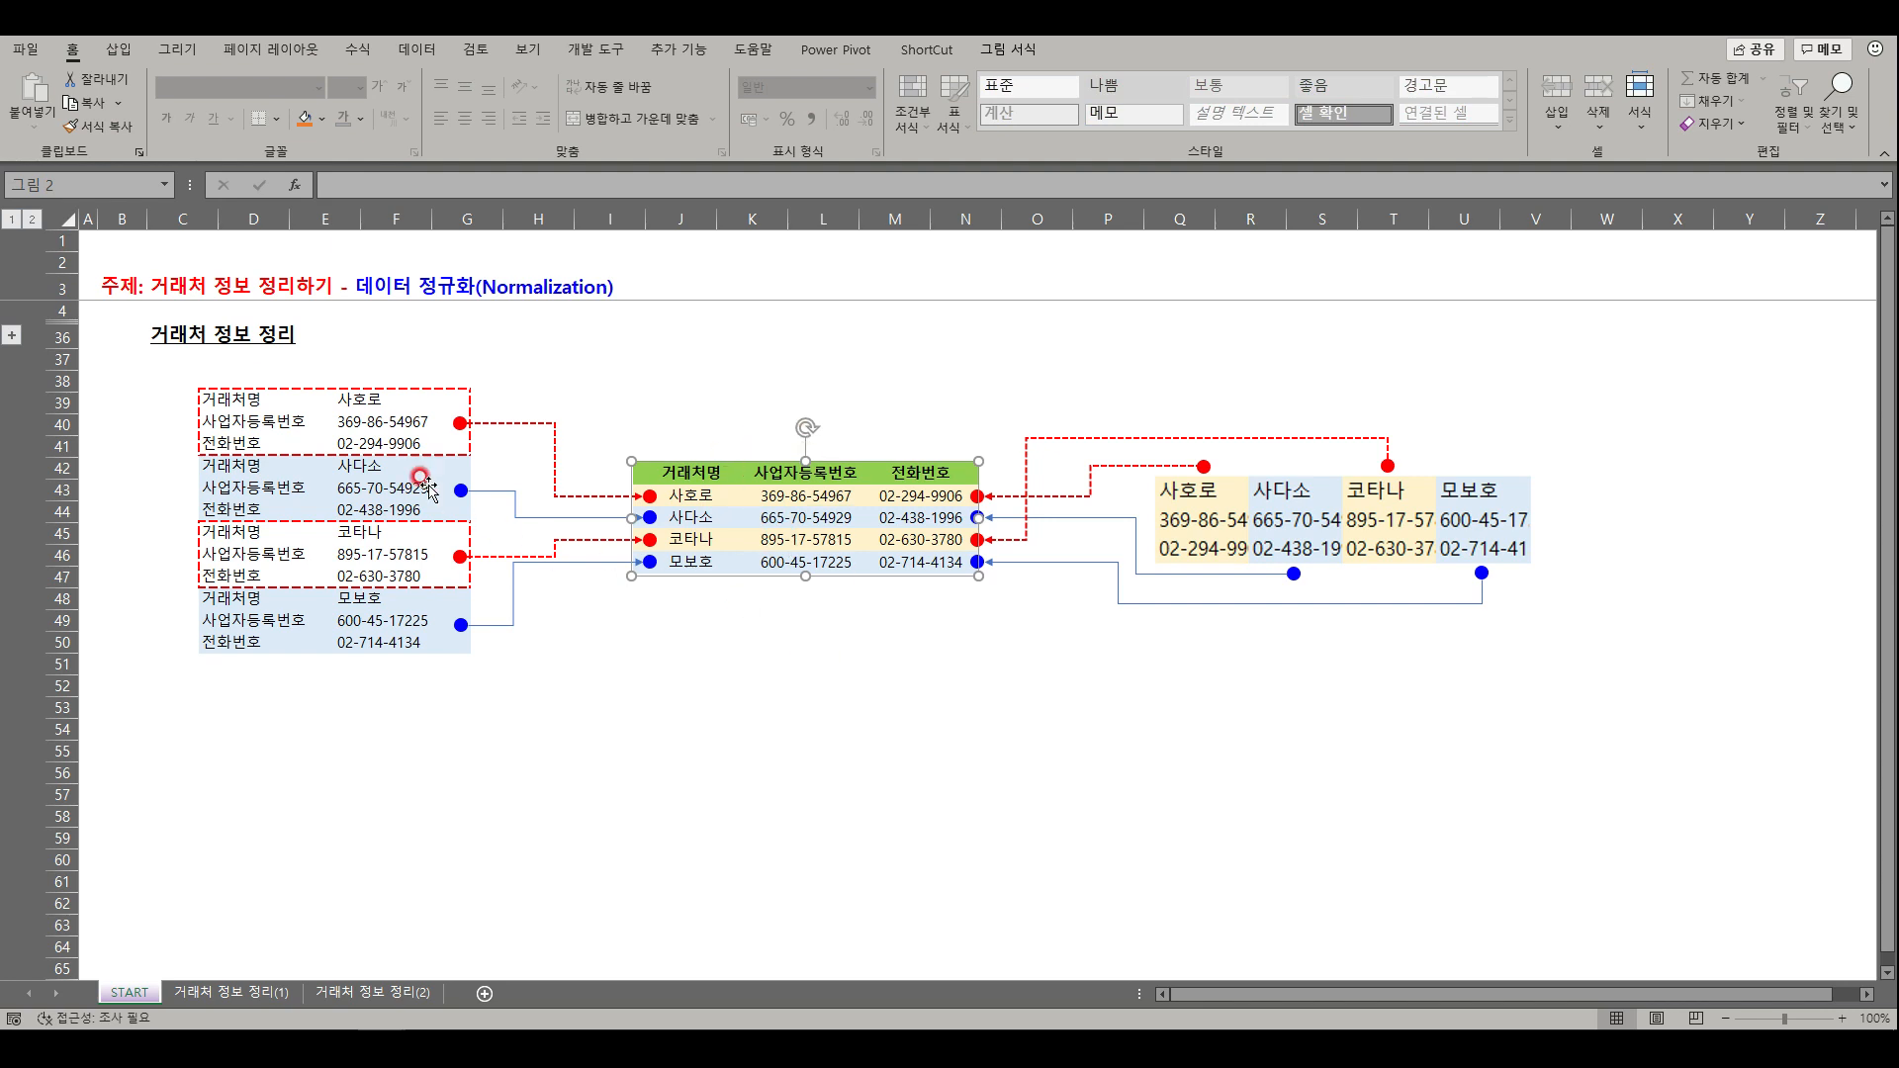
left_click(1325, 525)
left_click(967, 704)
left_click(906, 597)
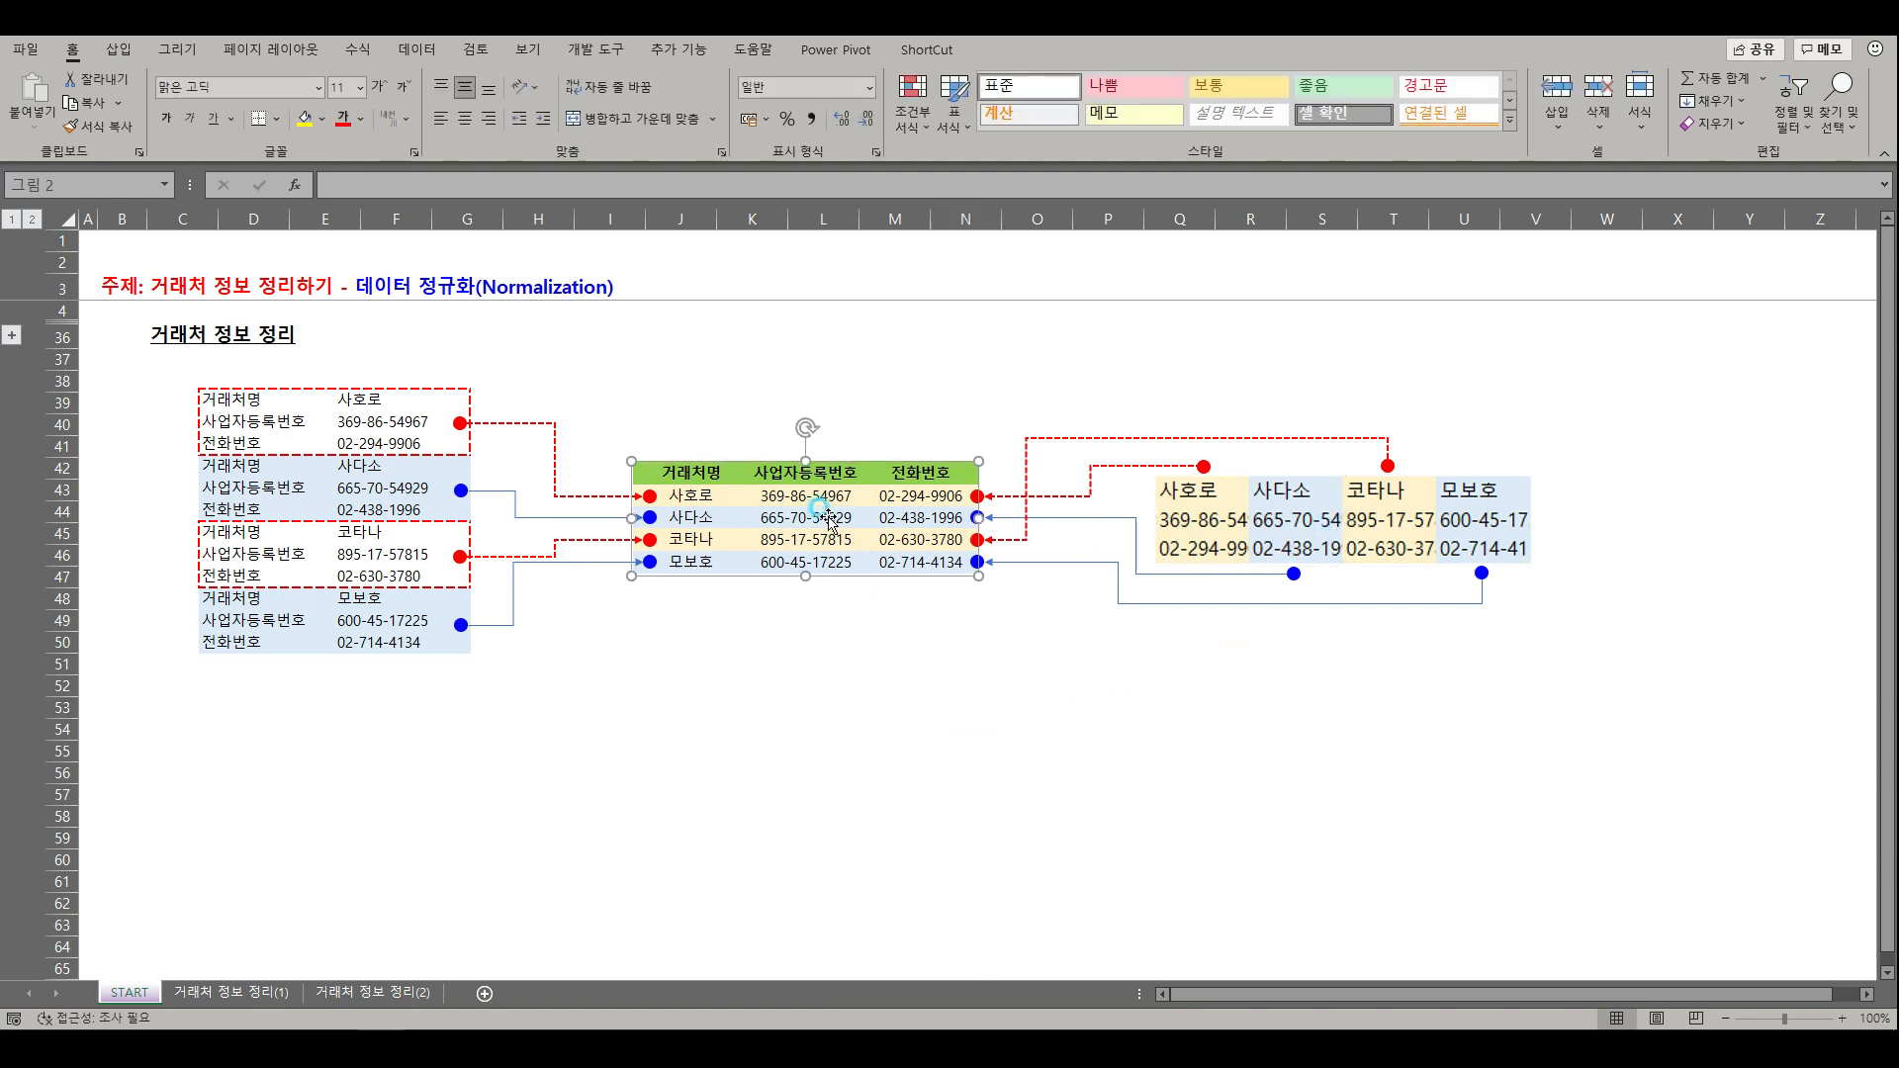
left_click(818, 644)
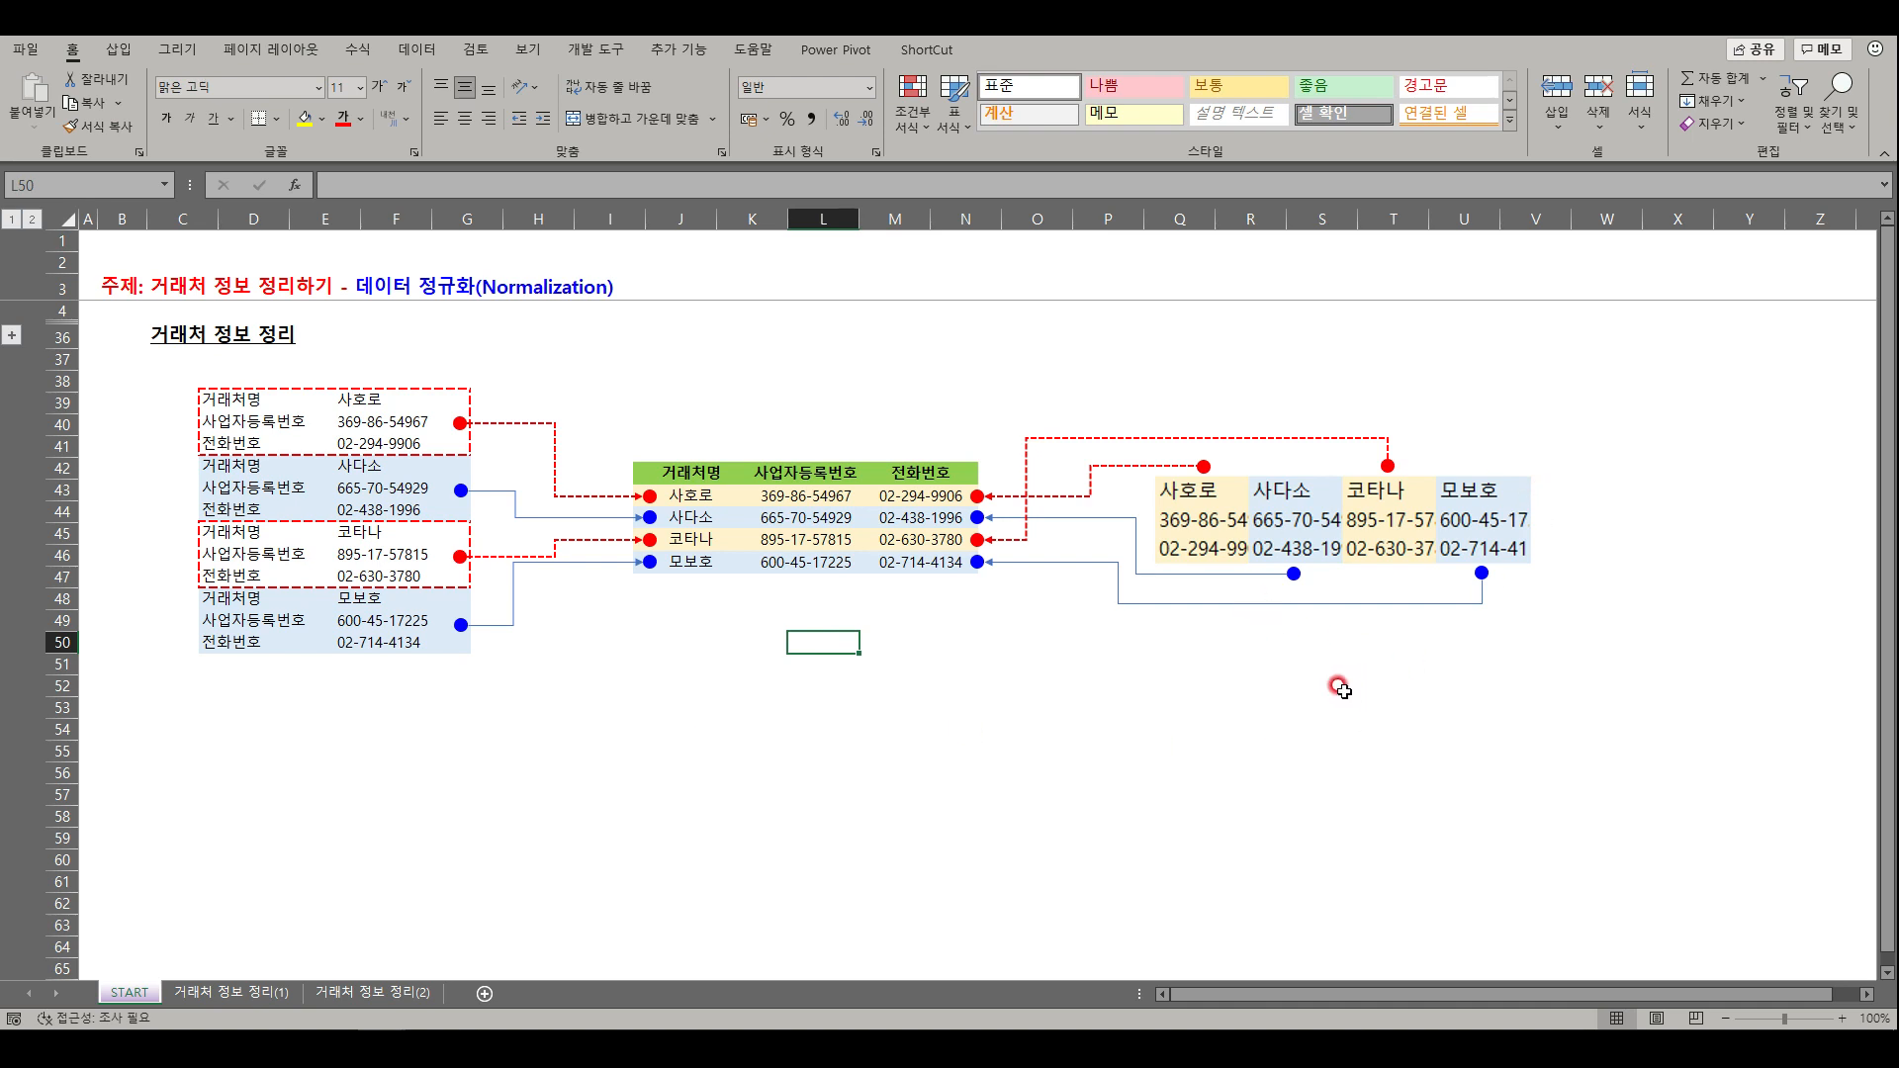
left_click(986, 749)
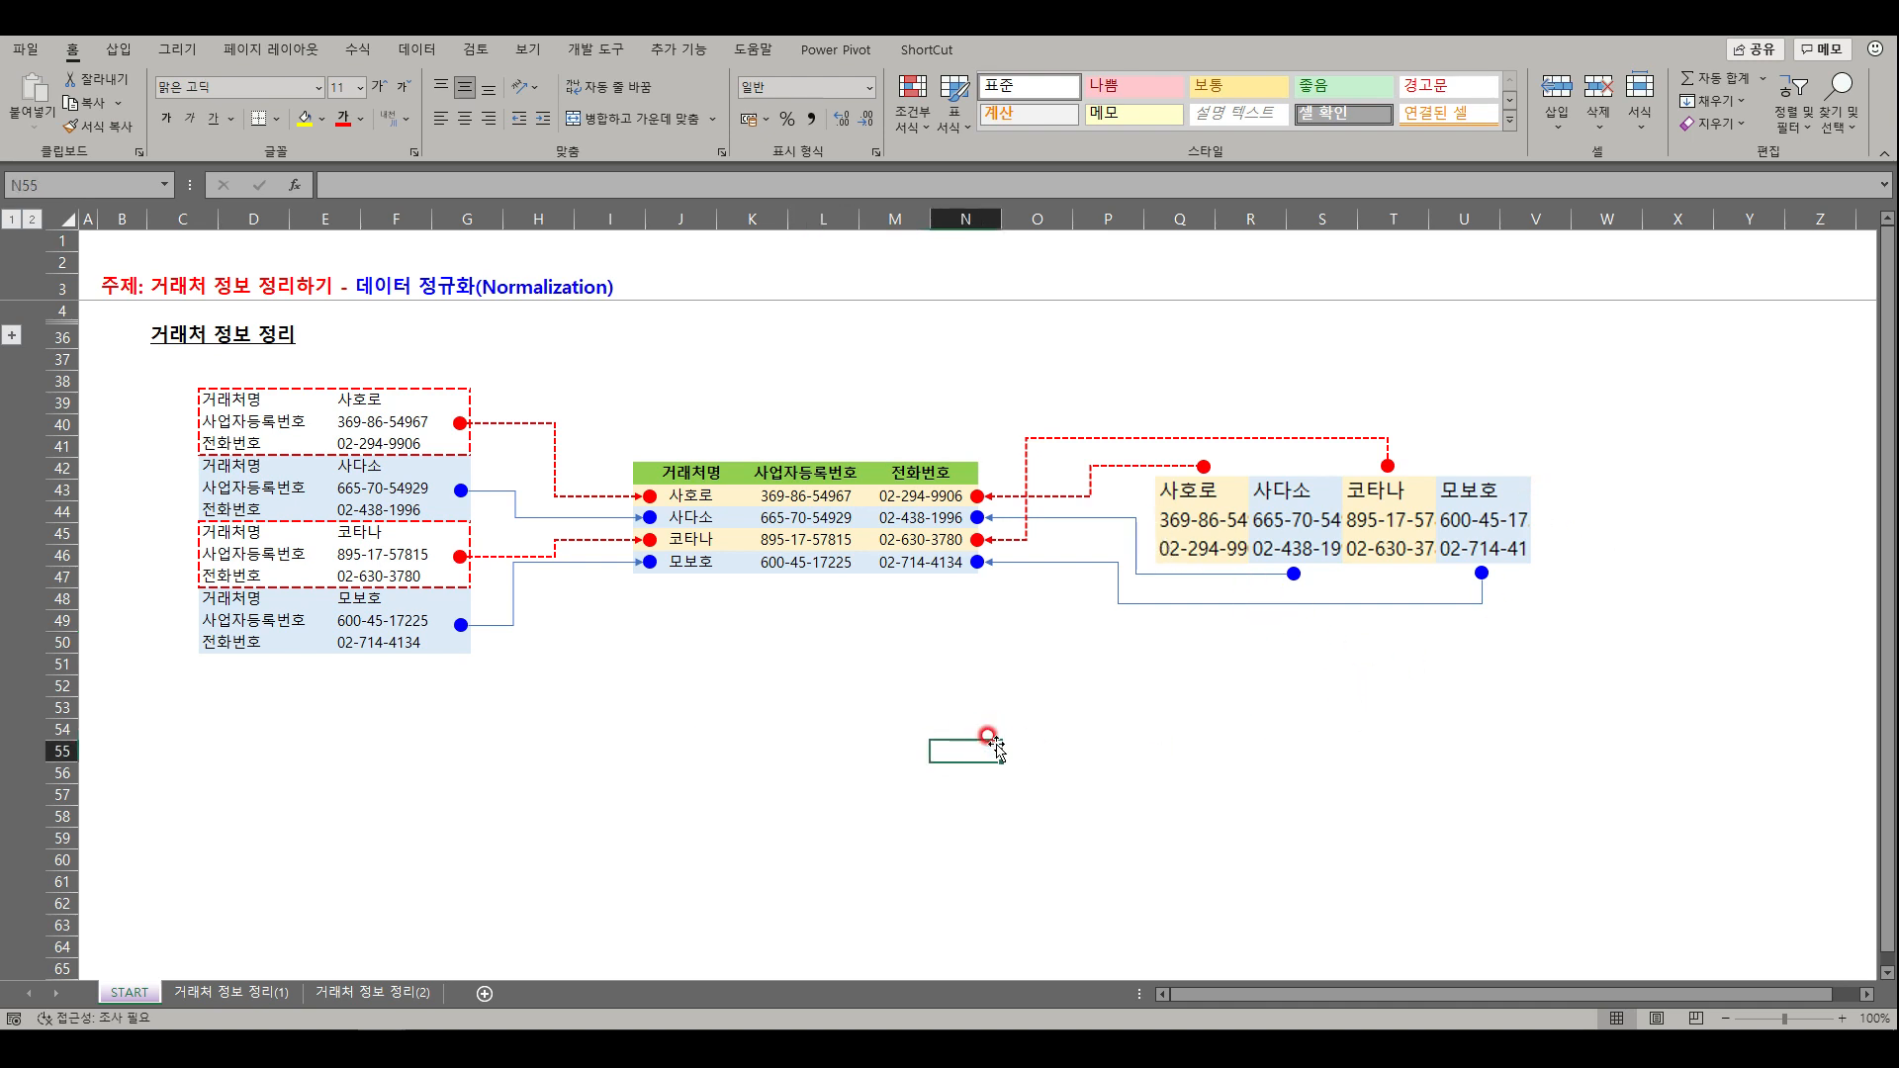
left_click(819, 660)
left_click(819, 660)
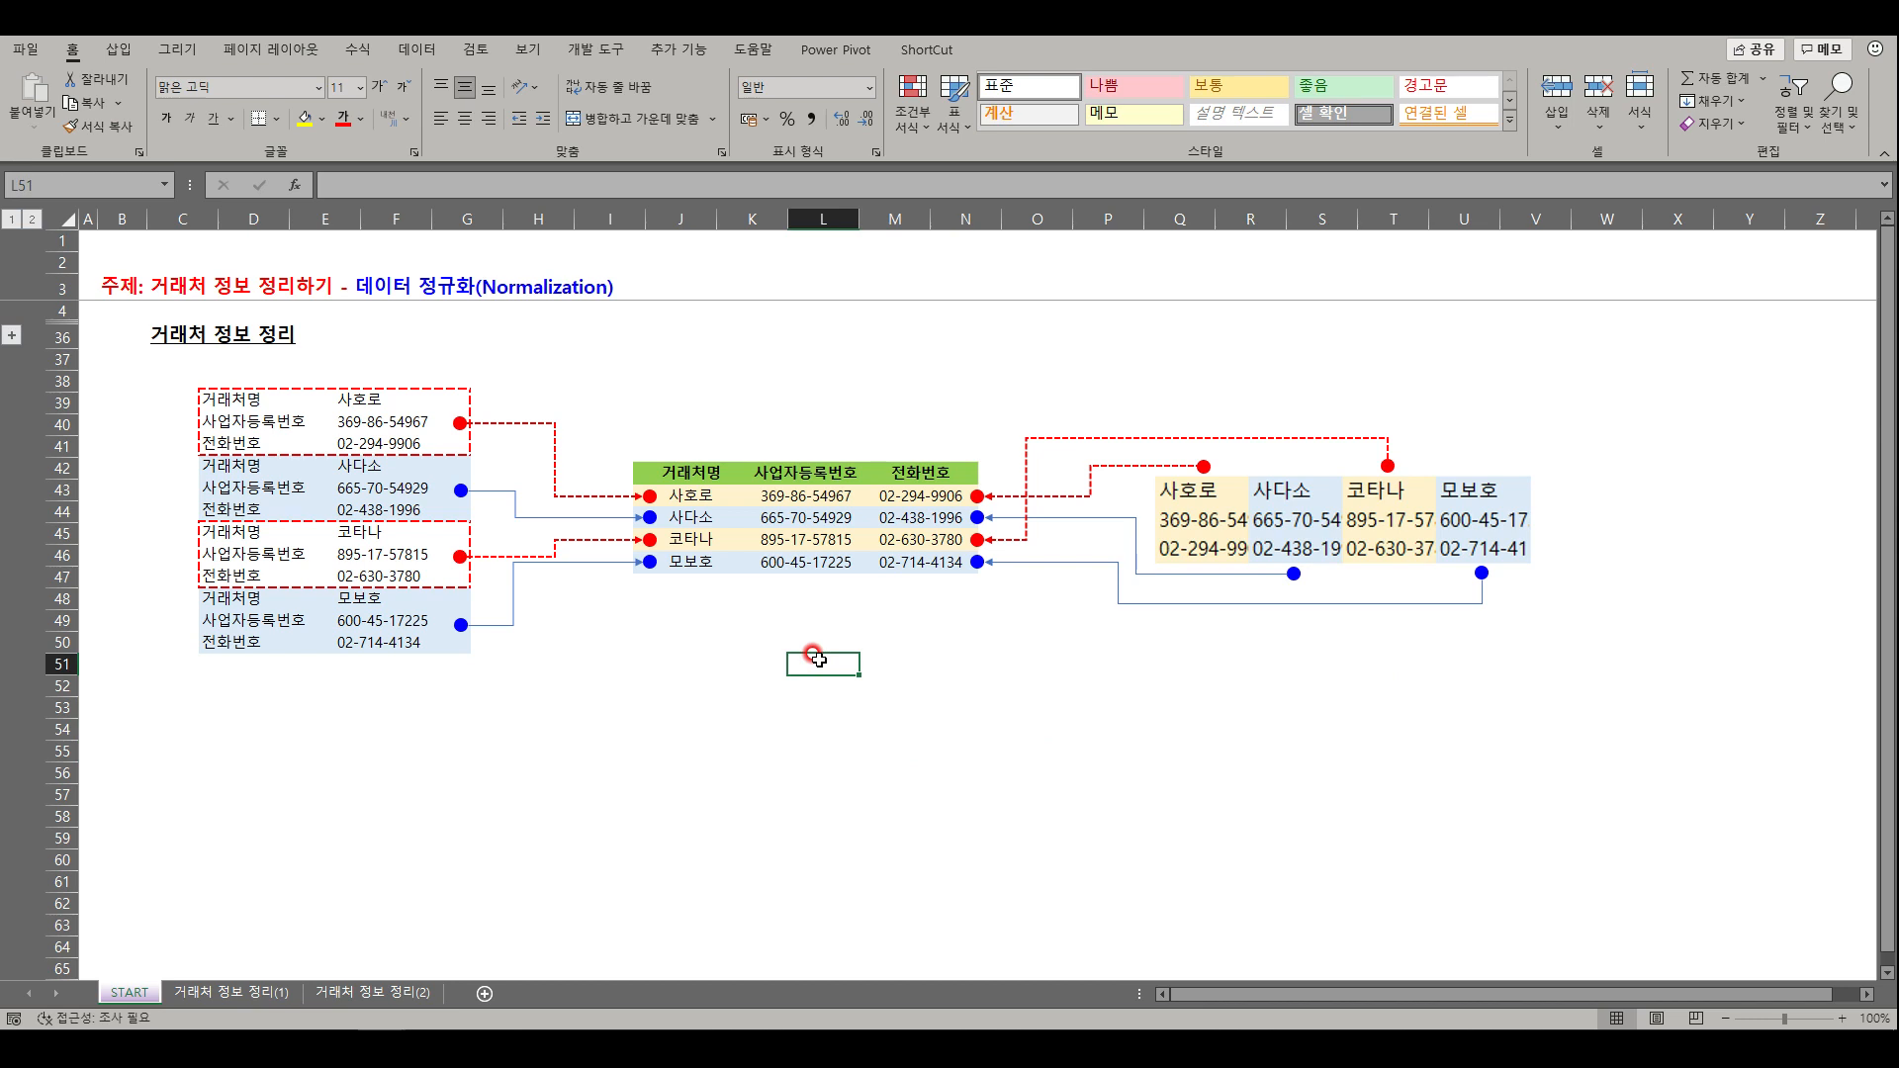
left_click(651, 704)
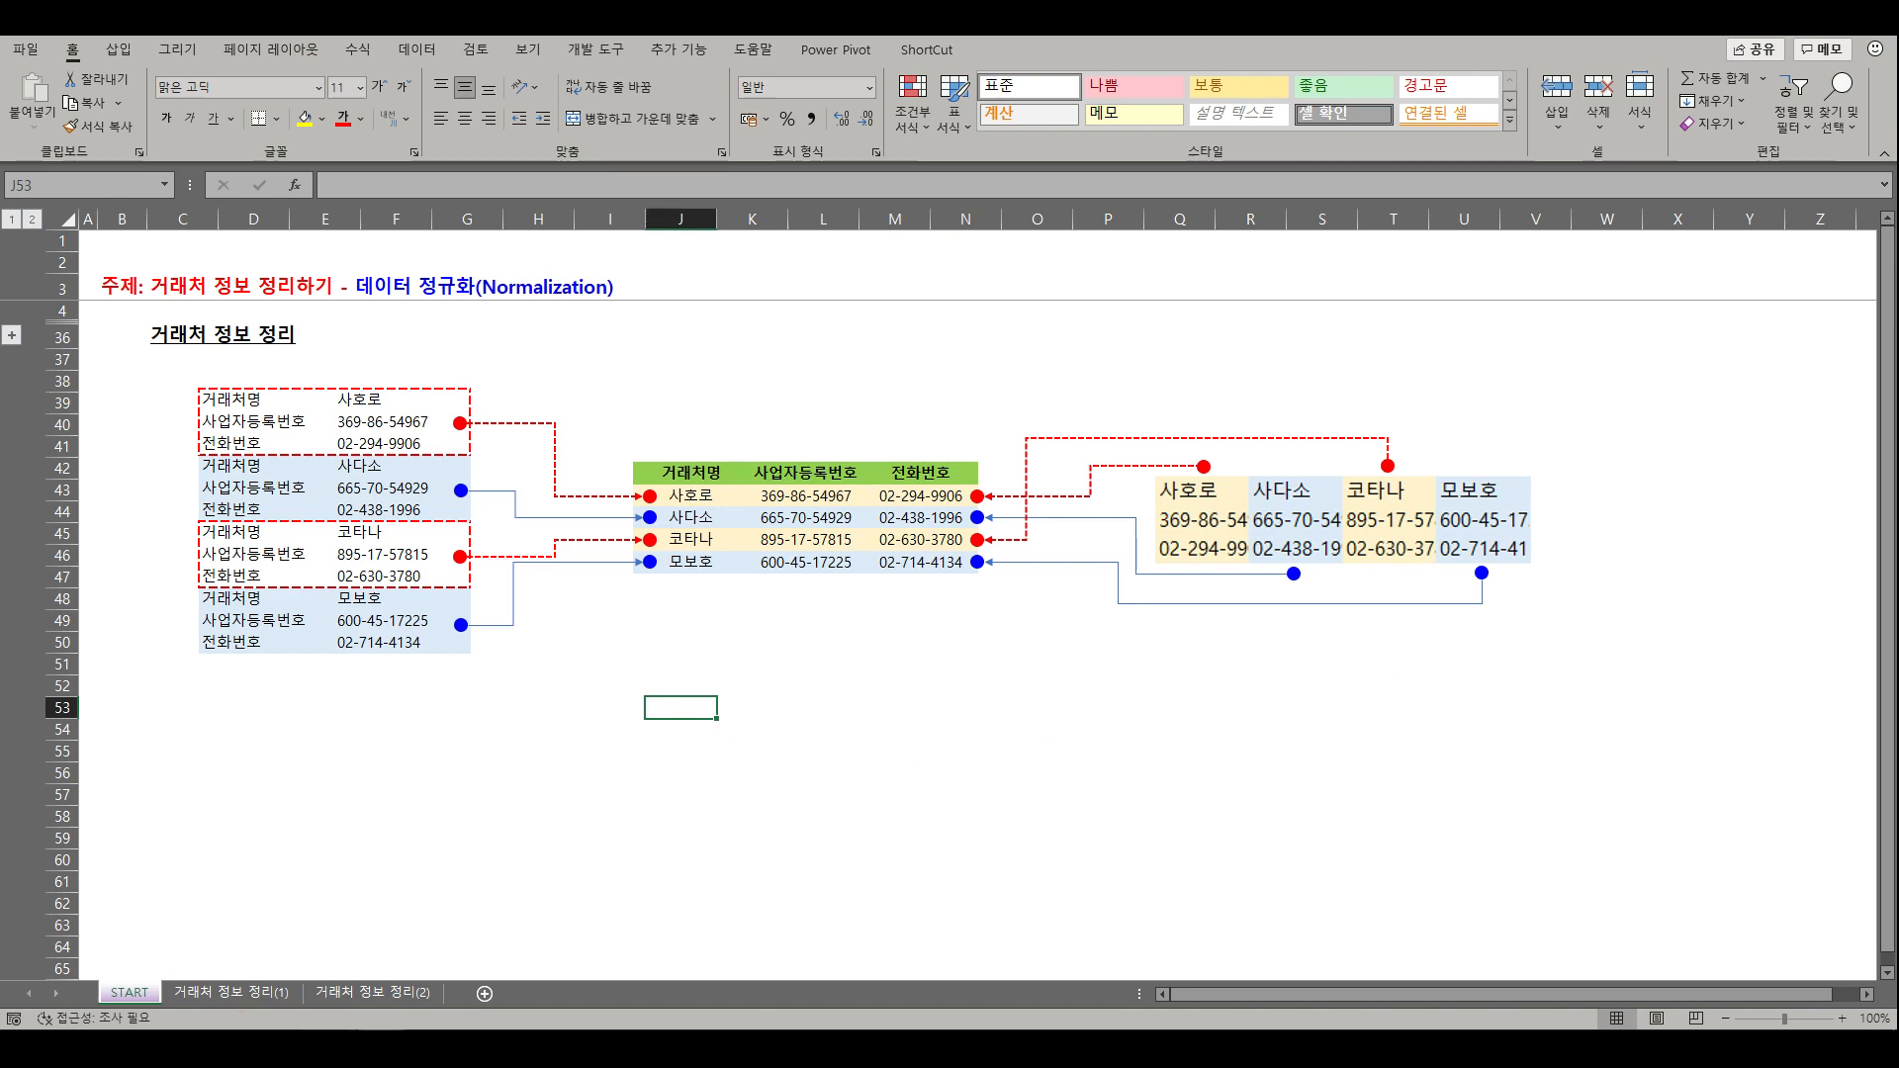
- Open the sheet 거래처 정보 정리(1) and examine the Only INDEX and INDEX + SEQUENCE tables and helper columns G to I
left_click(297, 955)
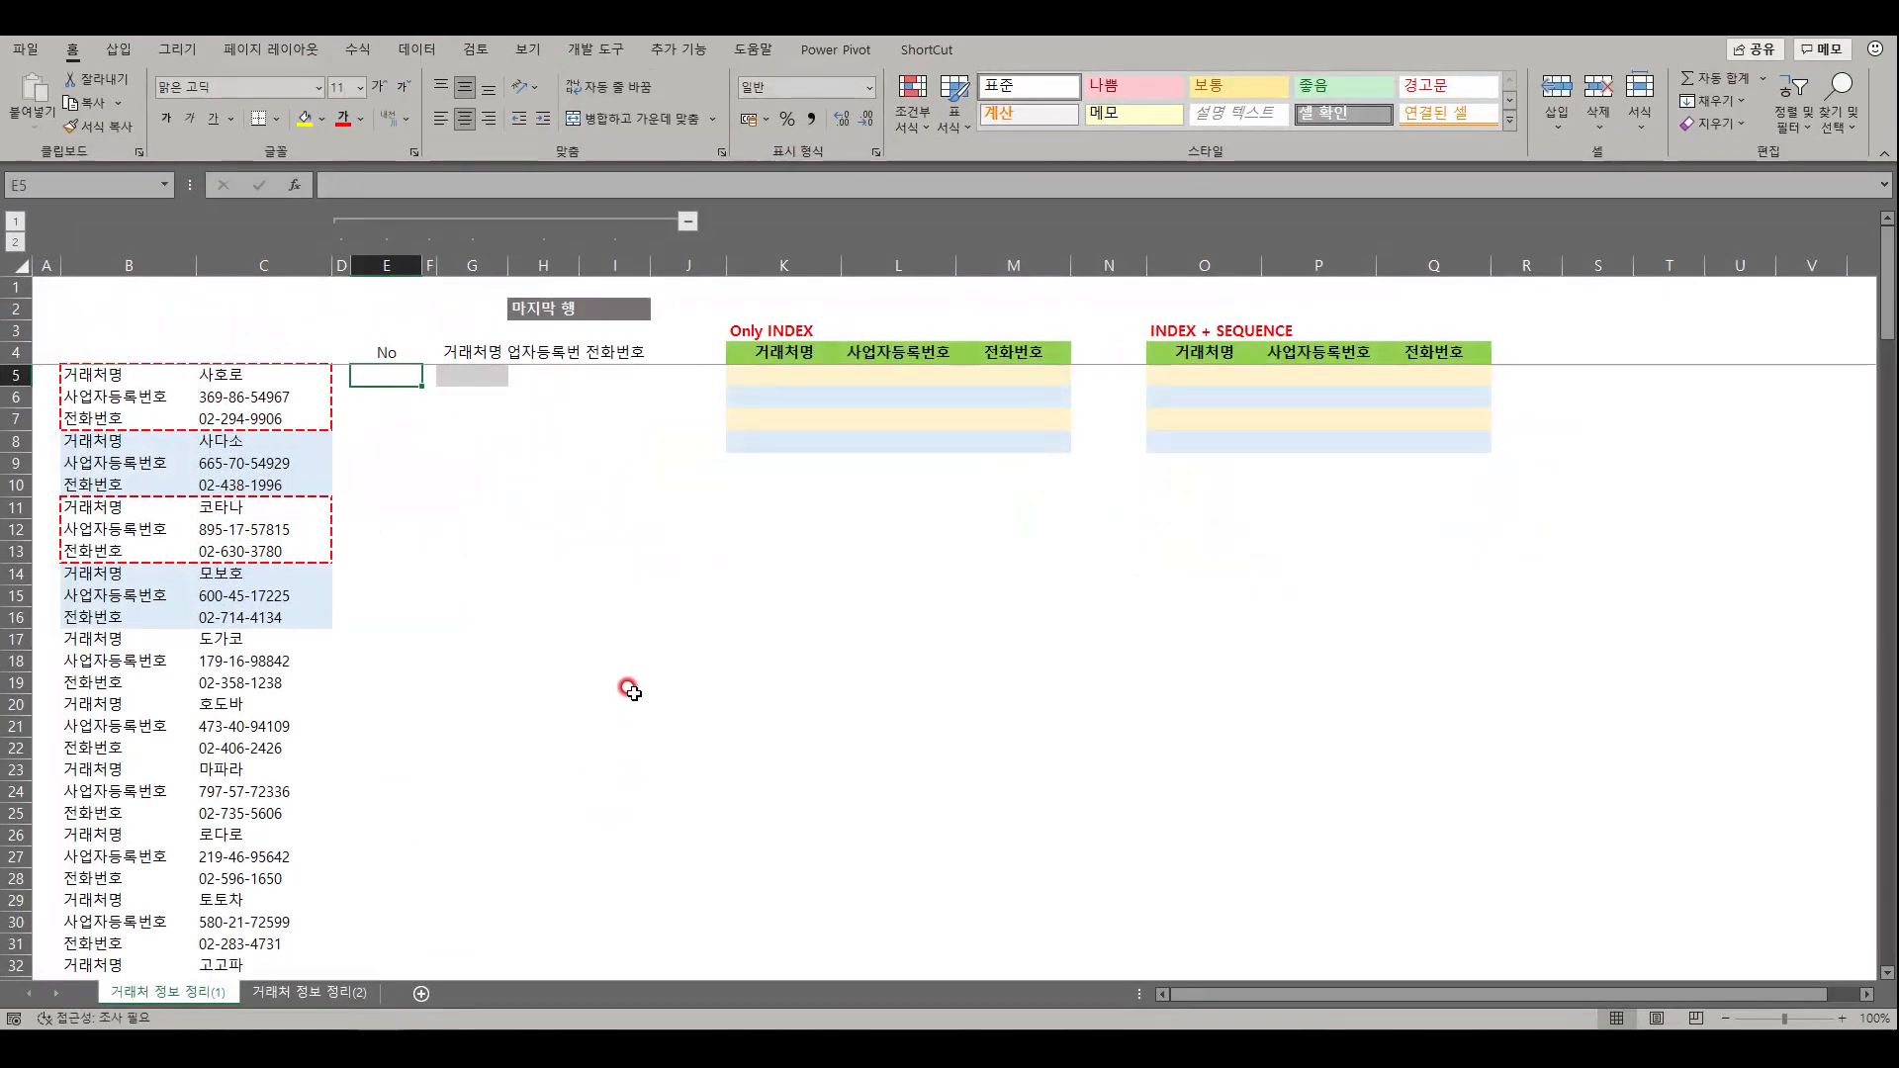
left_click(392, 439)
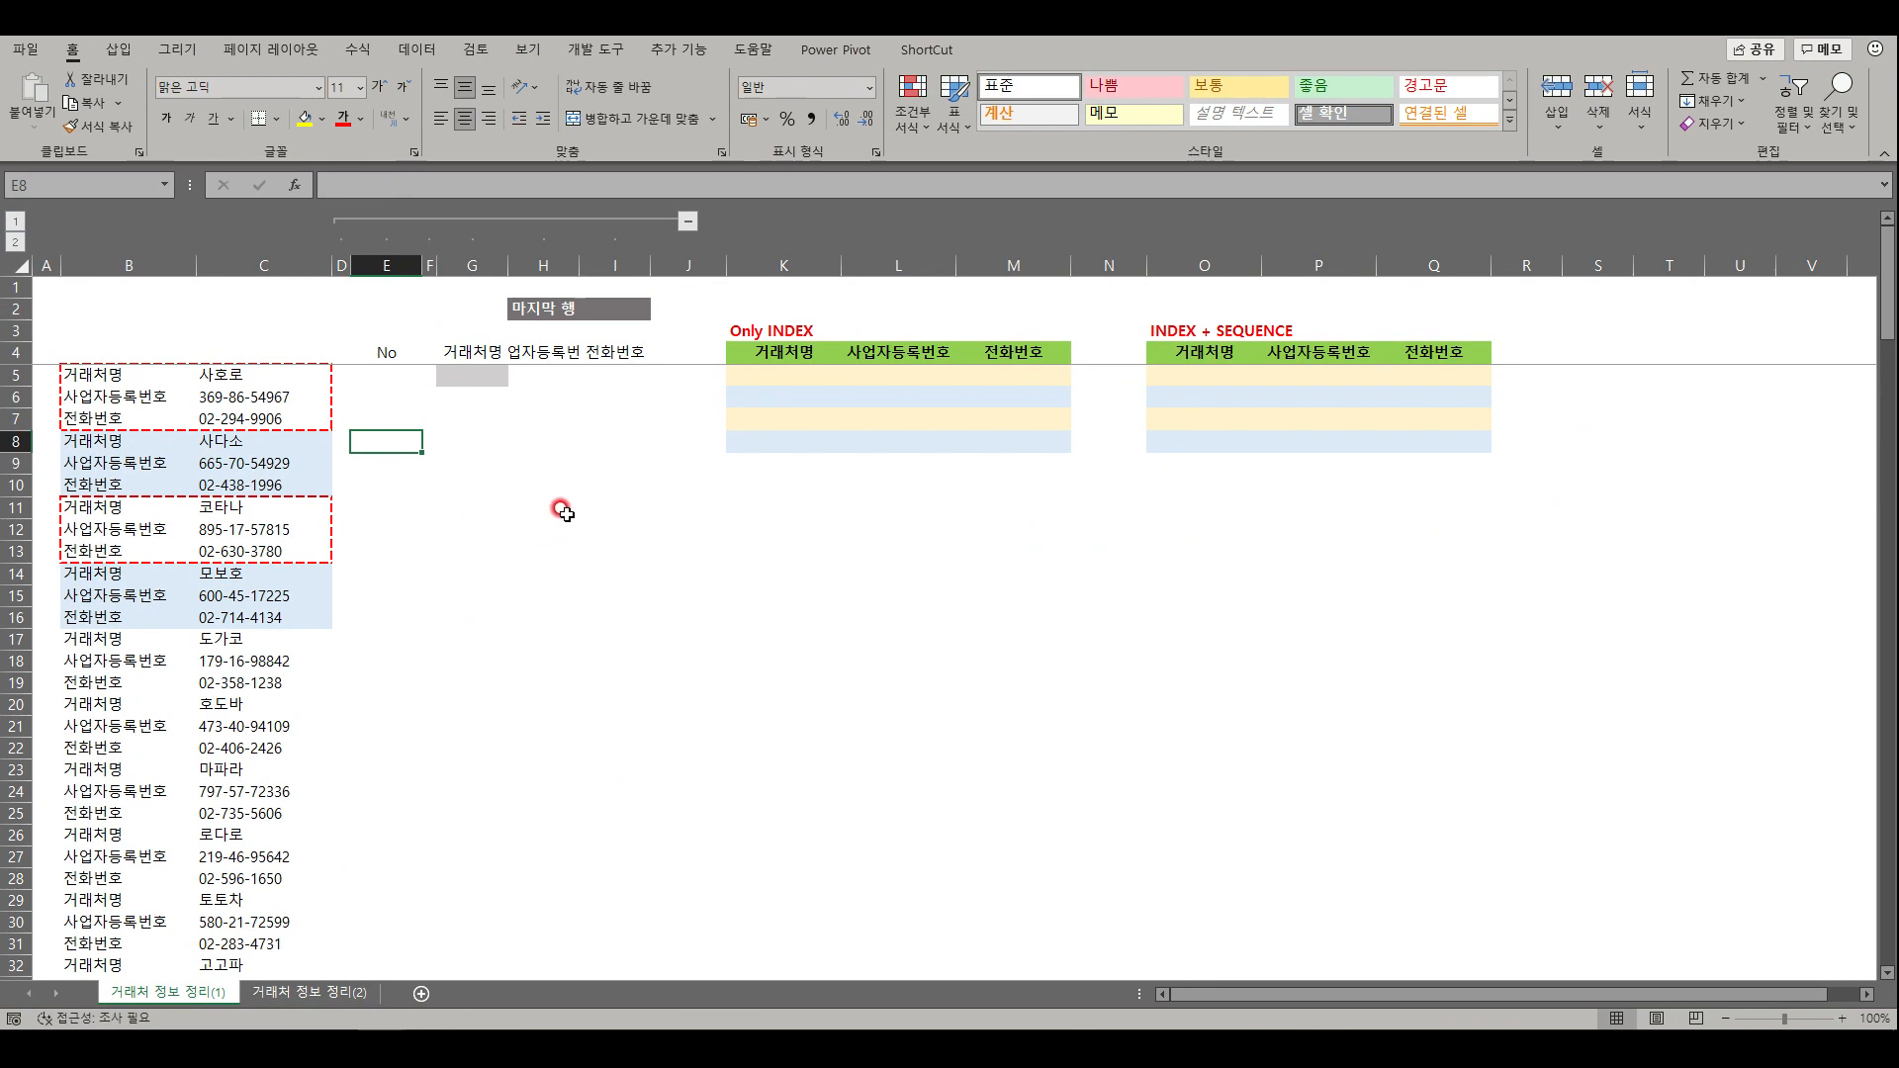
left_click(792, 334)
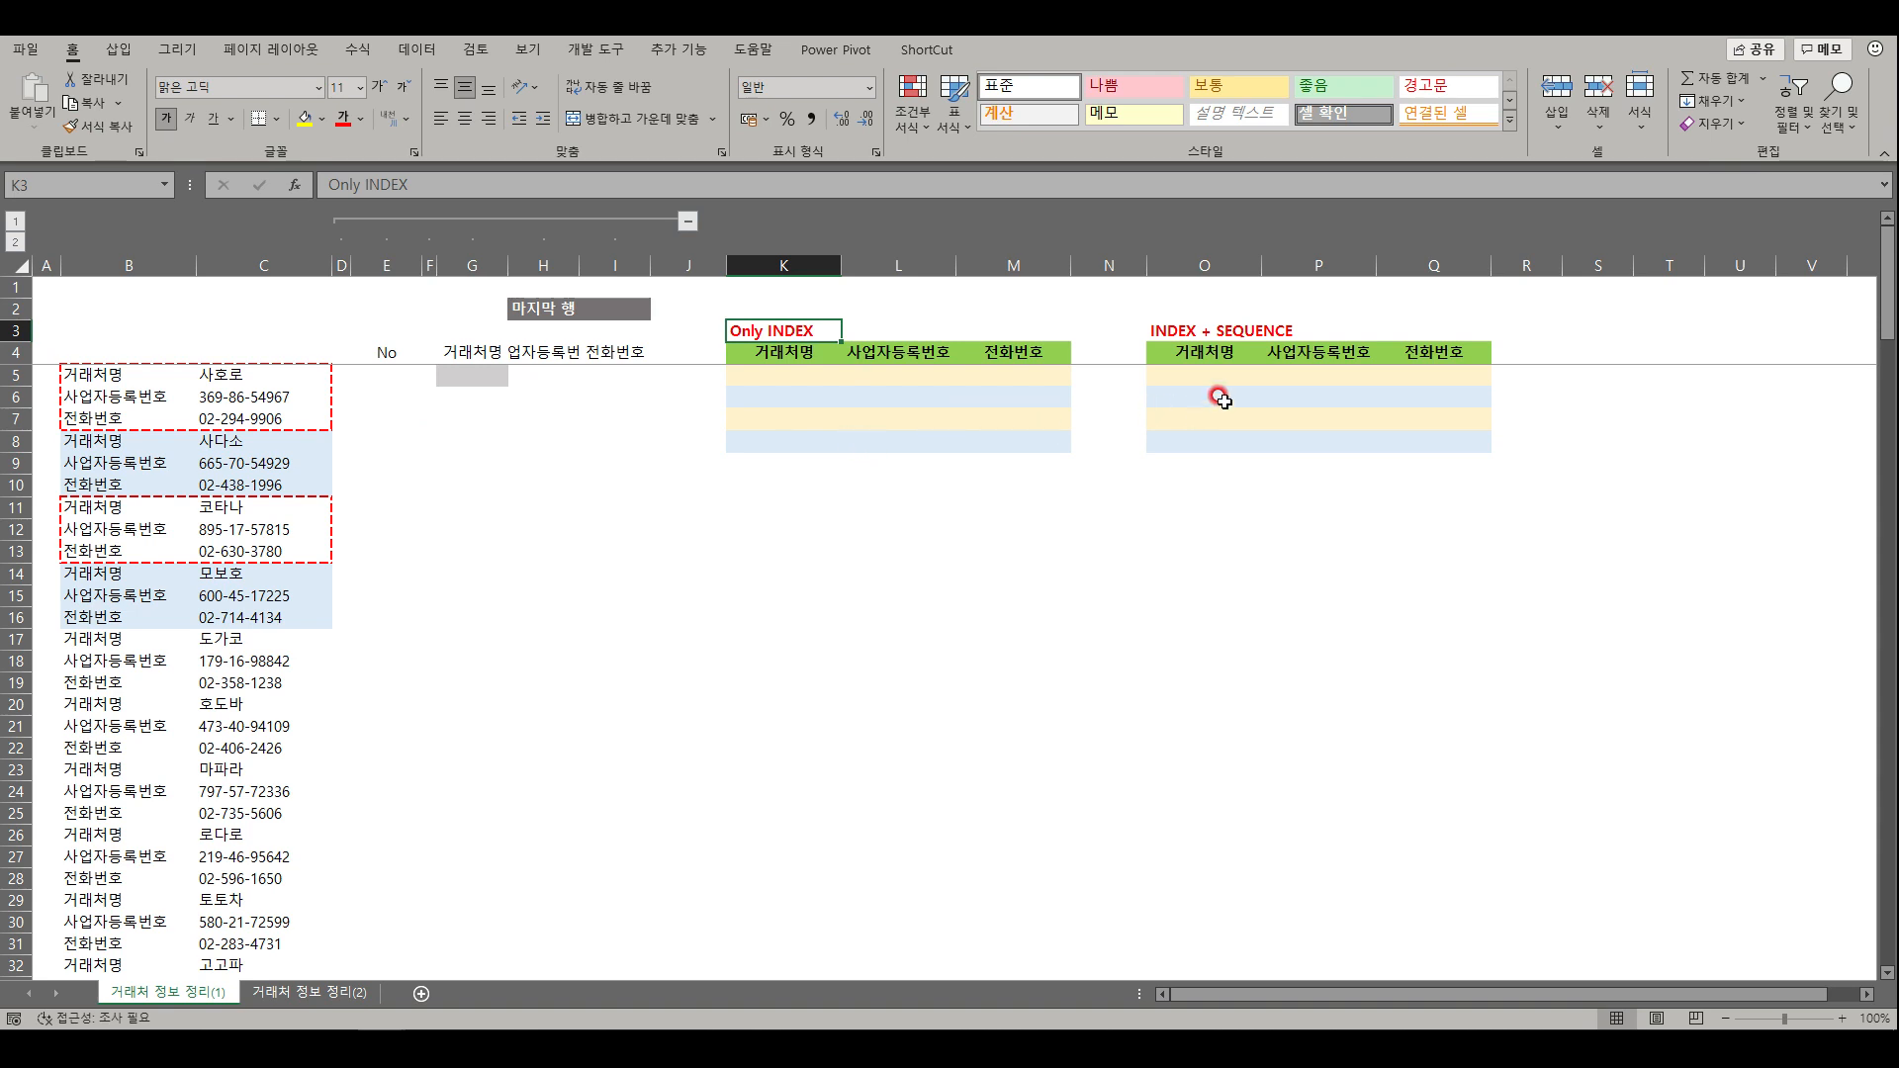
left_click(1200, 331)
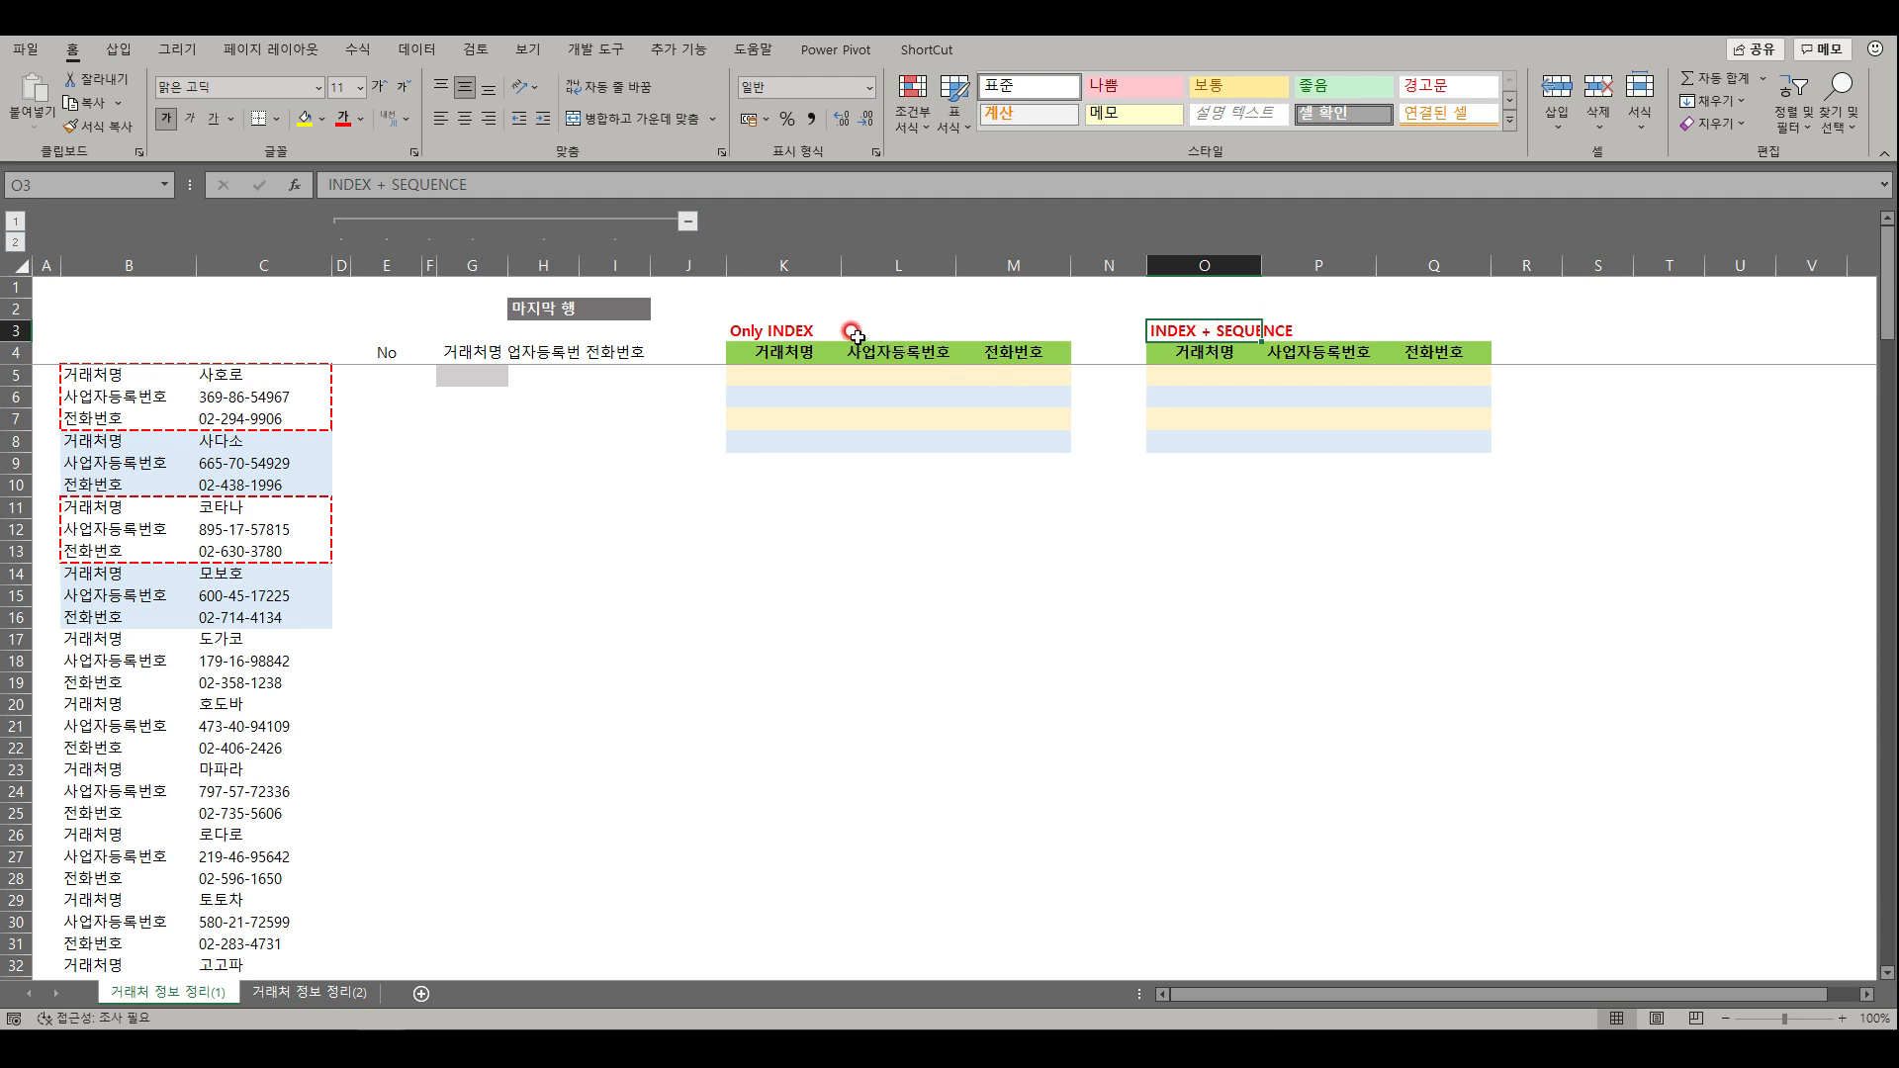
left_click(787, 335)
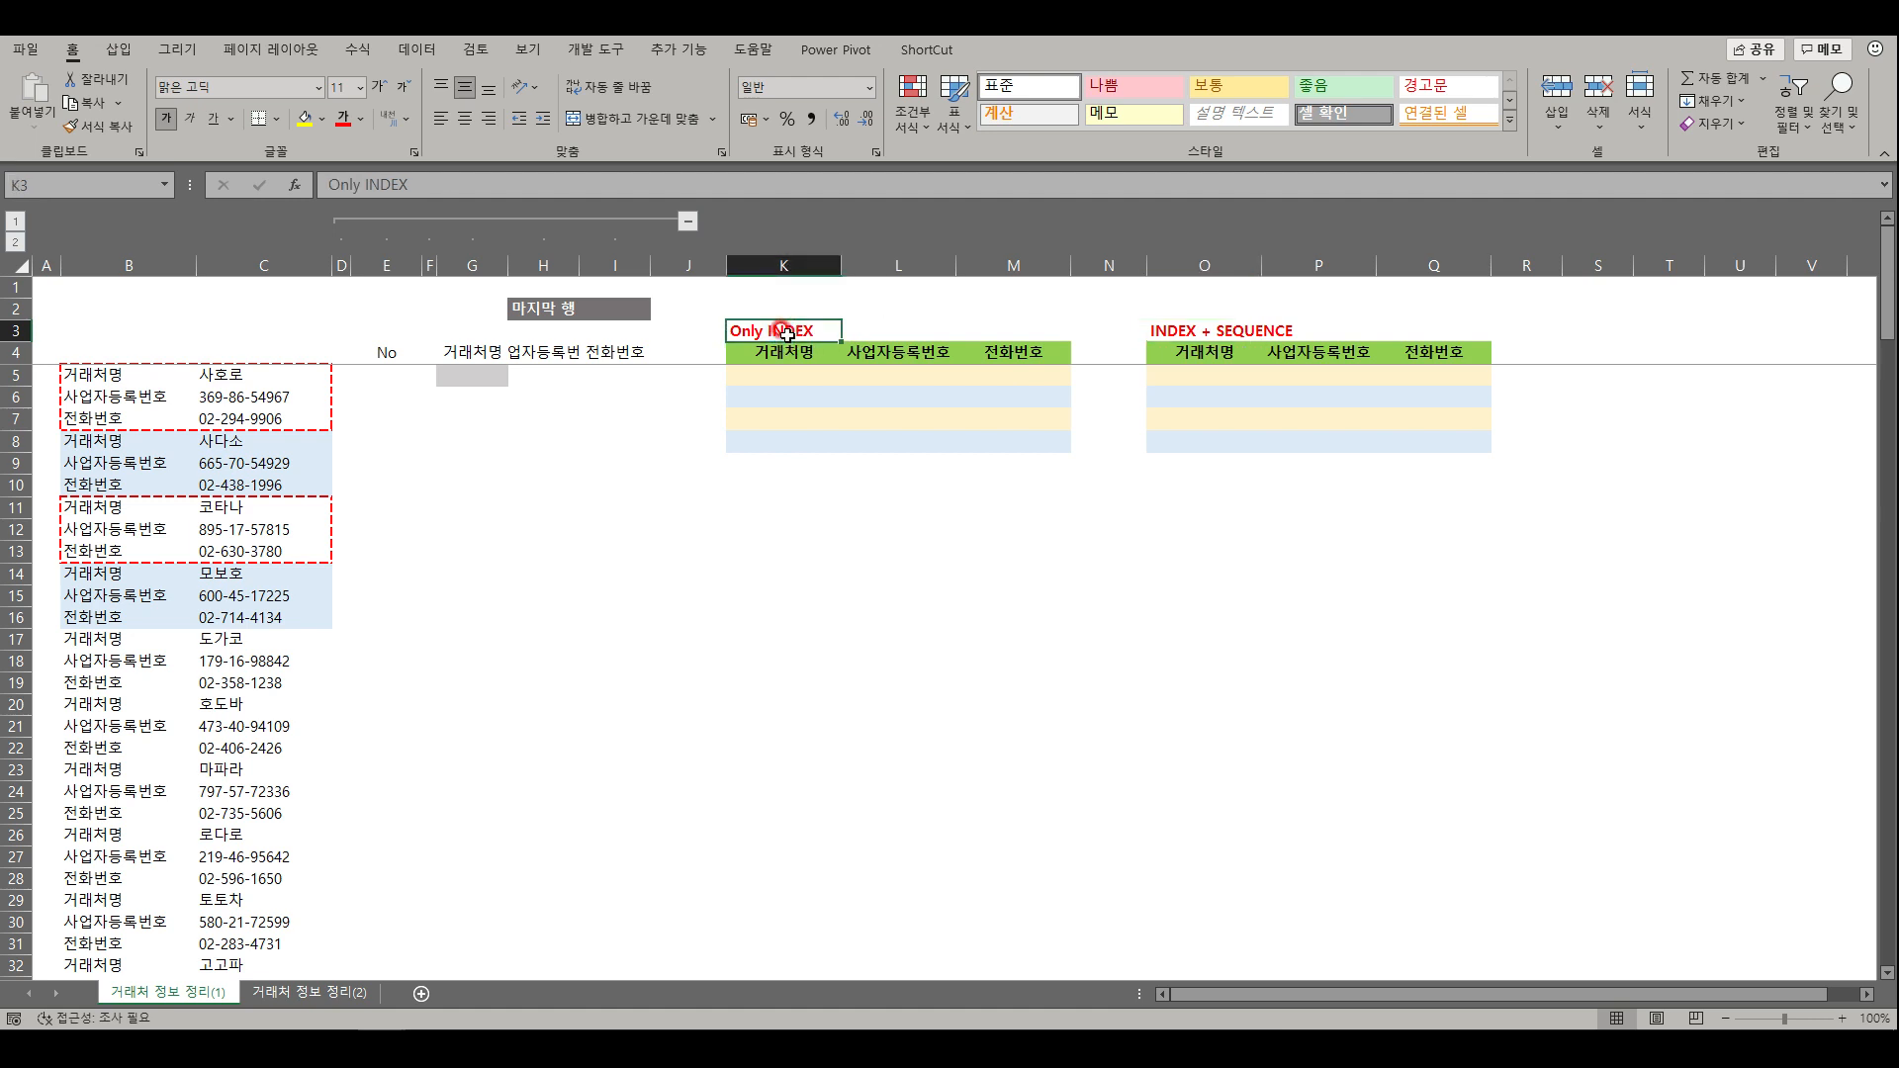
left_click_drag(447, 265, 621, 276)
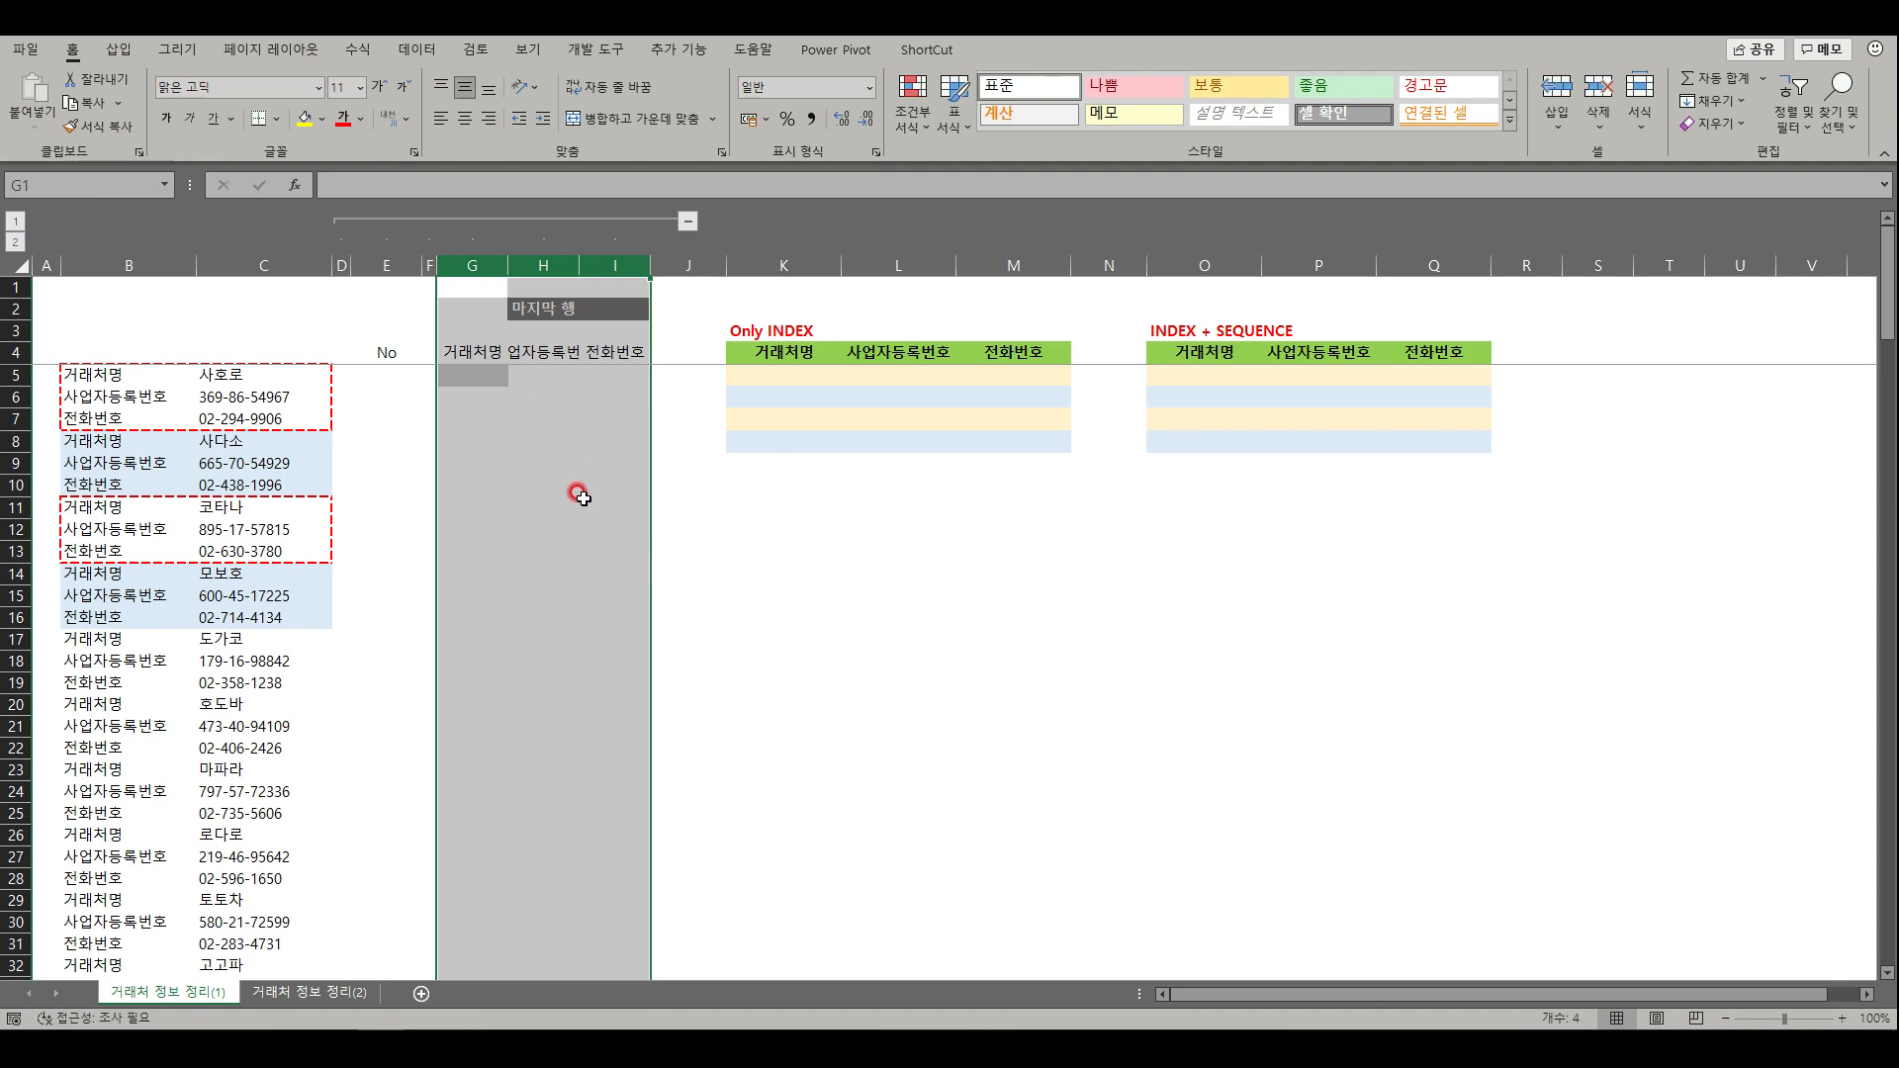
left_click(776, 376)
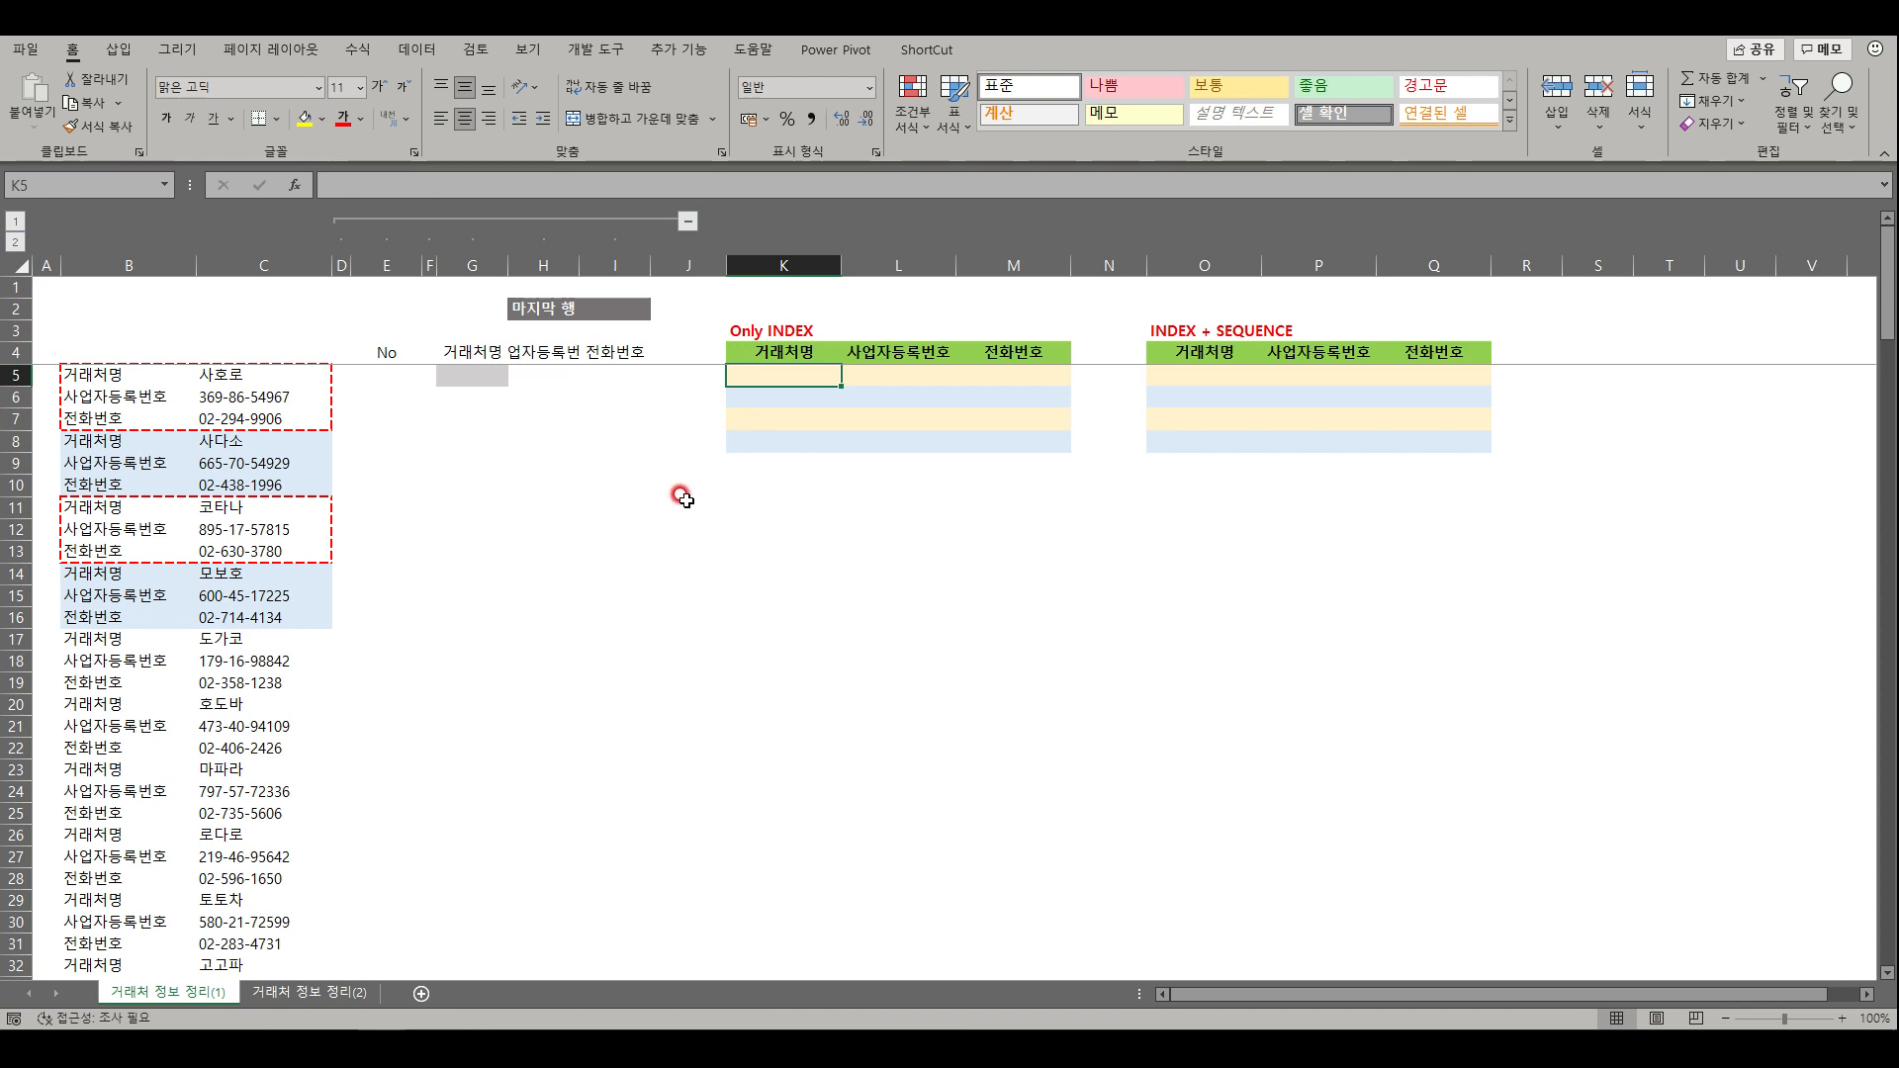
- Enter the formula =MAX(E4)+1 in cell E5 under the No header
left_click(391, 376)
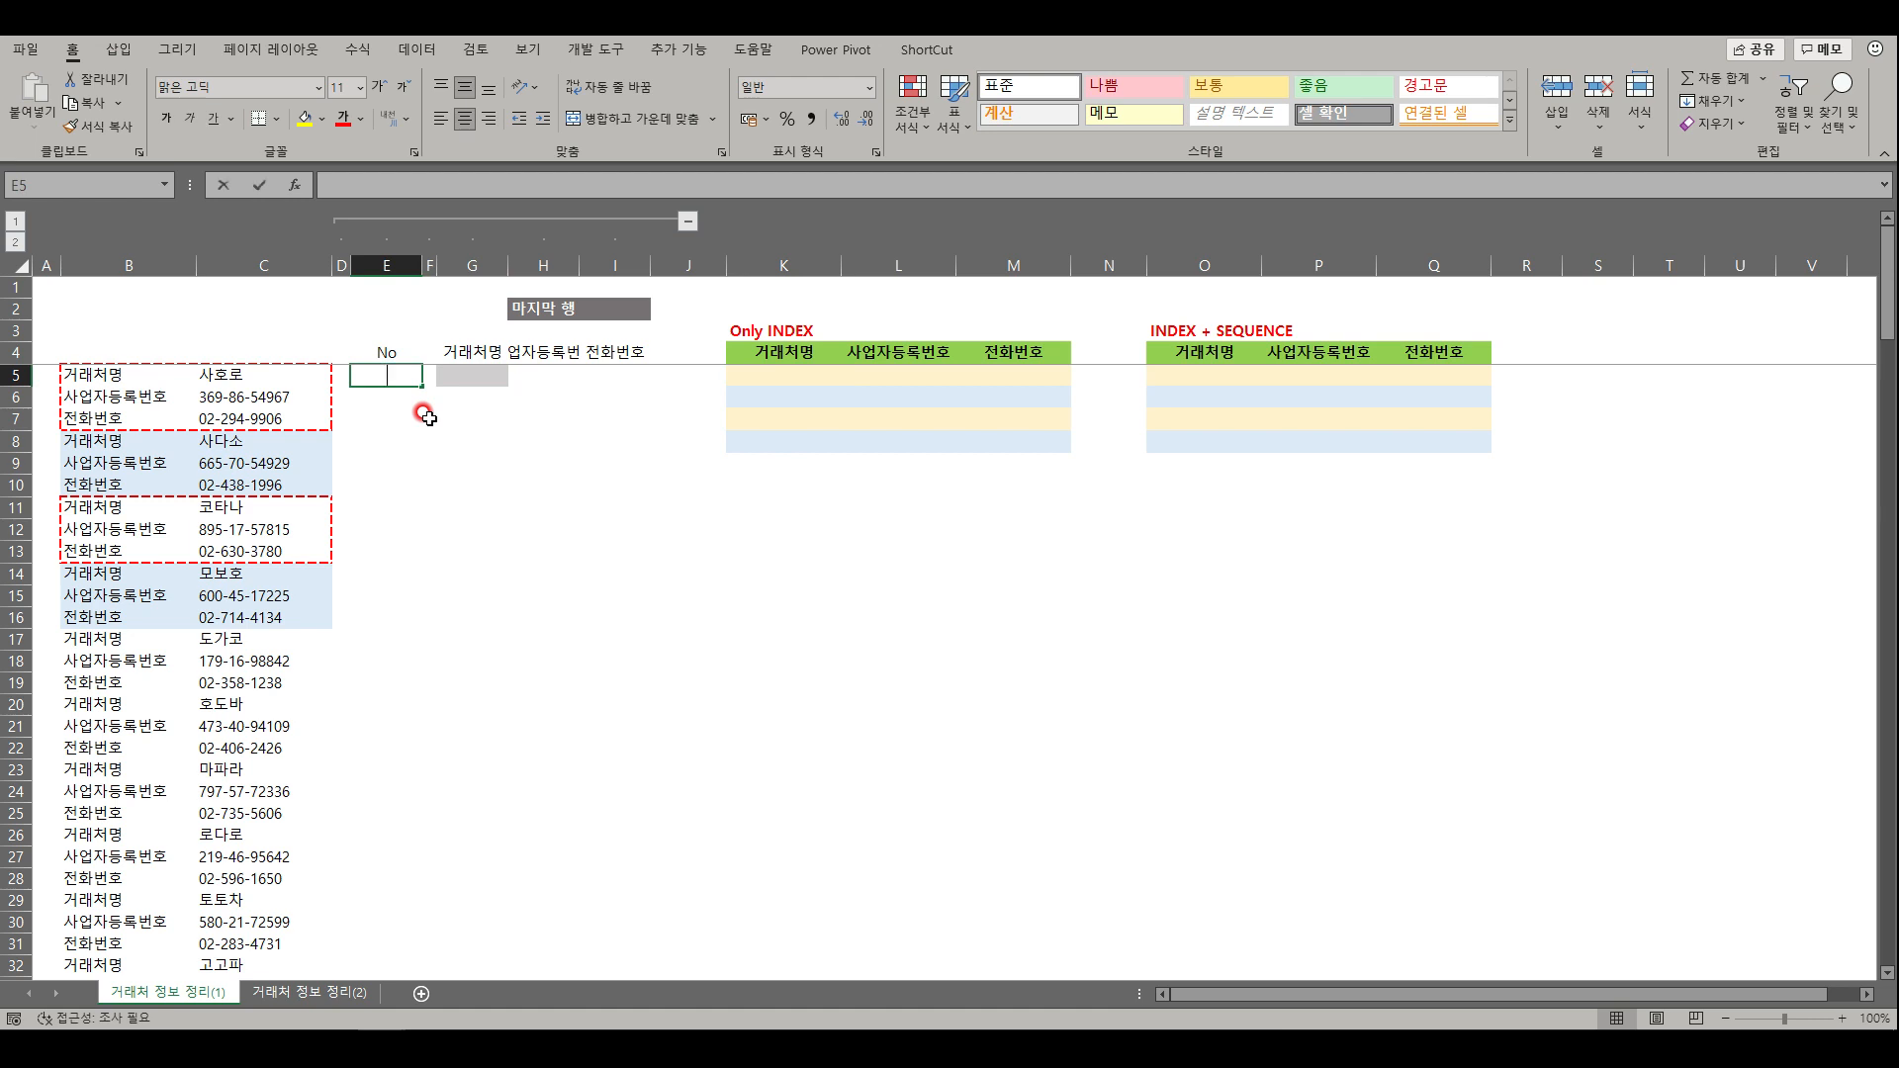
type("=")
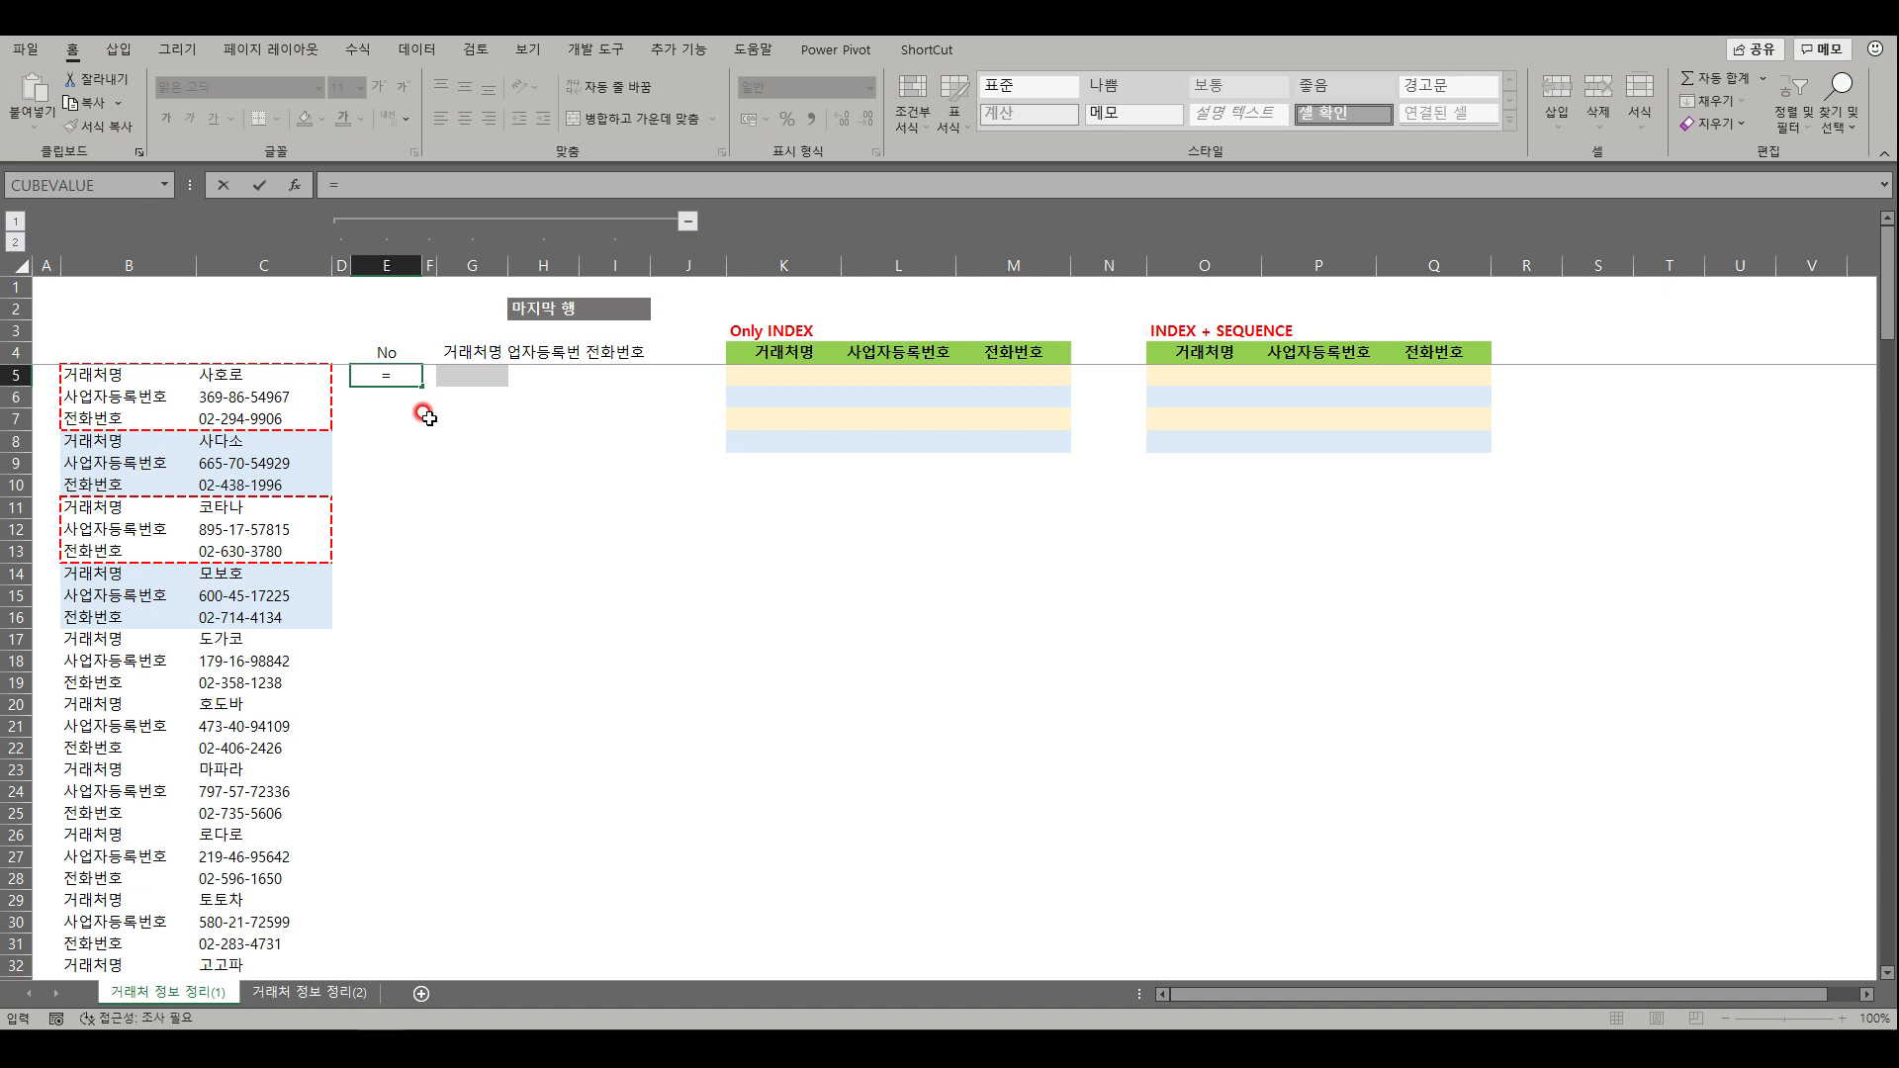
type("max(")
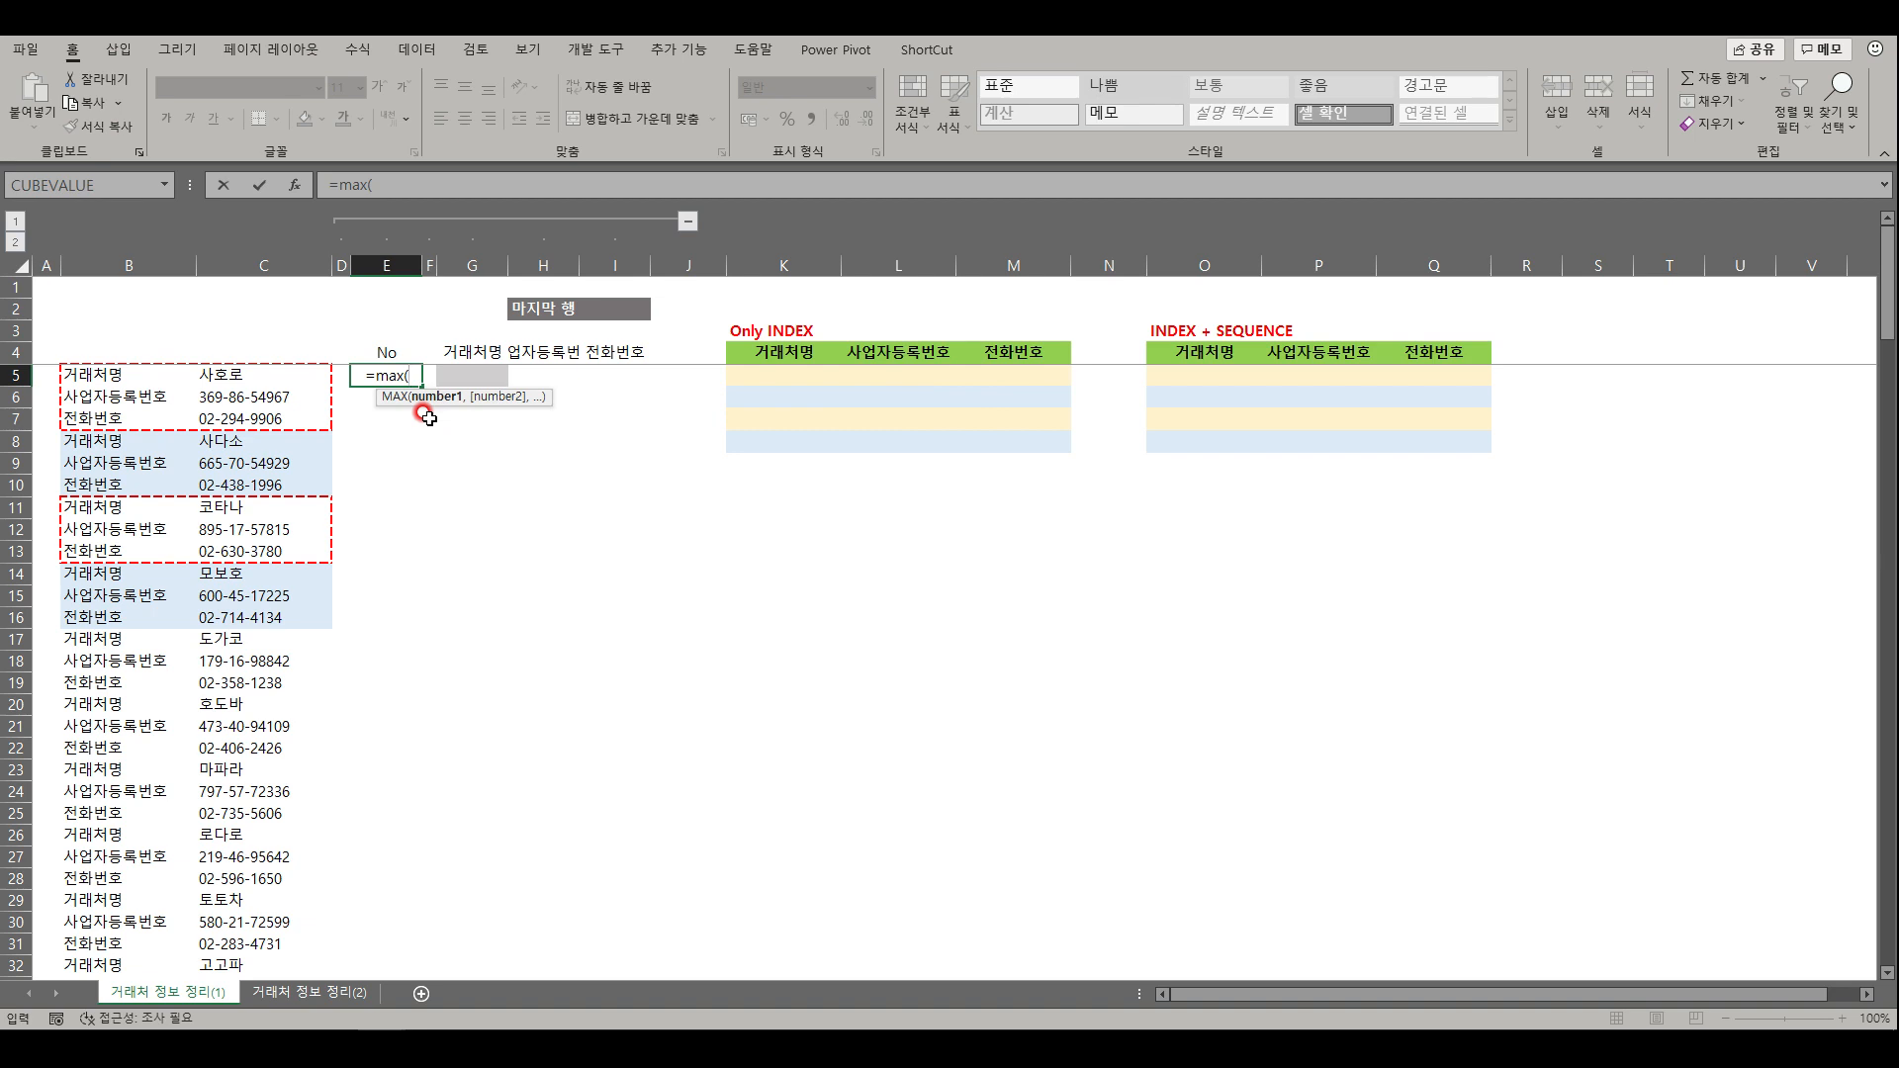
left_click(393, 353)
type(")+1")
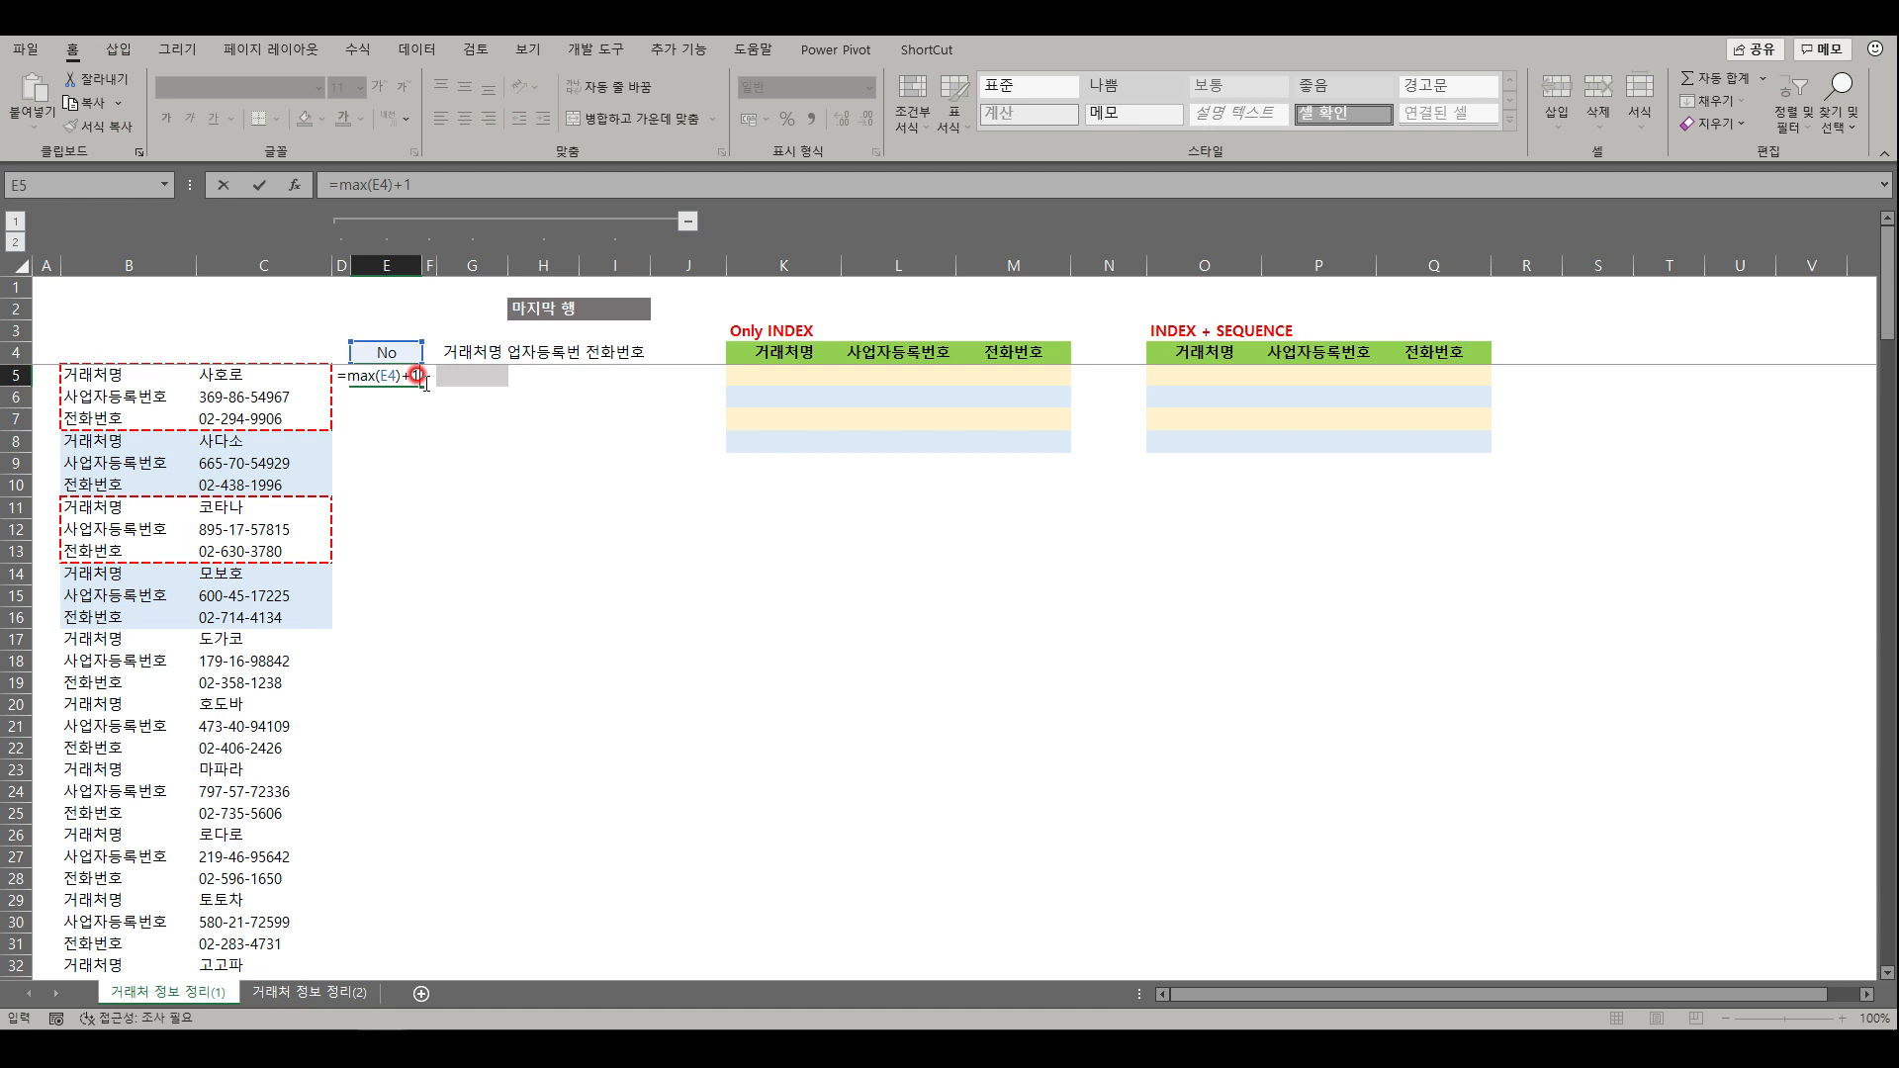
key("Return")
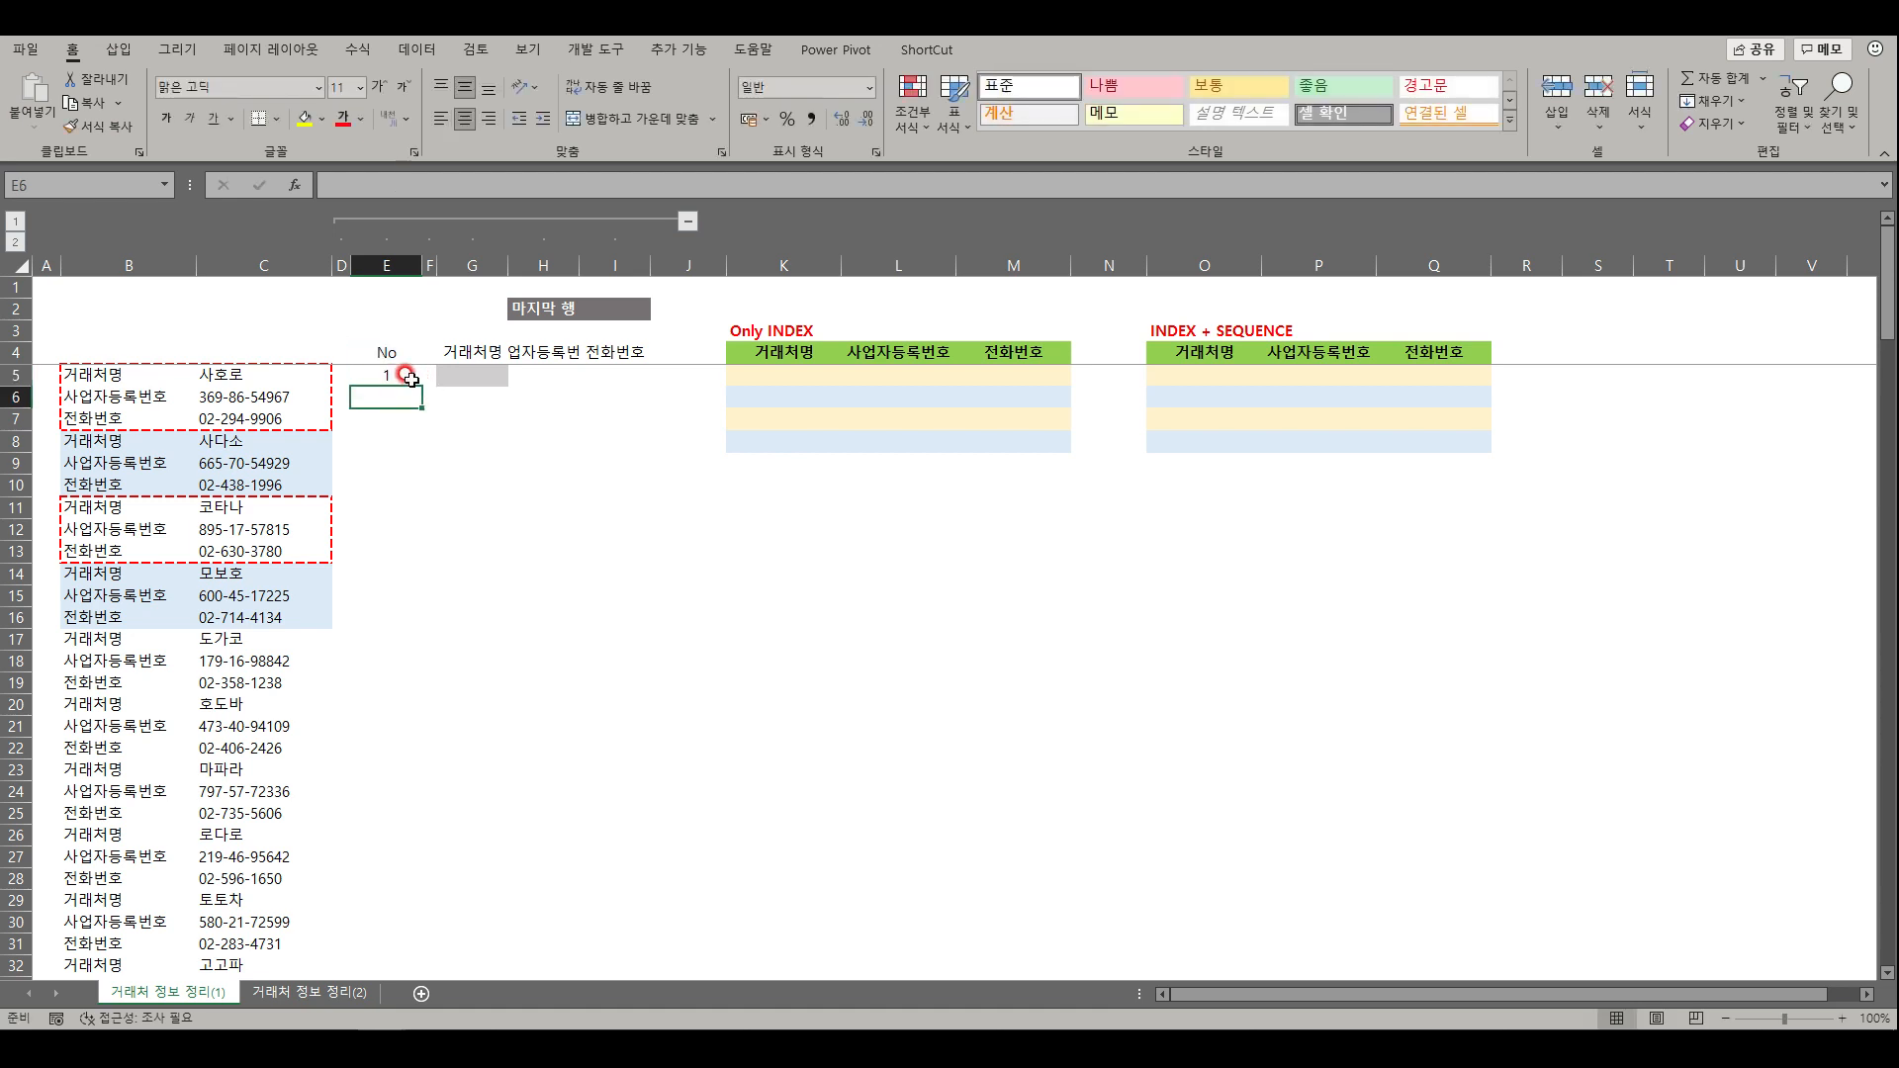
- Copy the numbering formula from E5 down to E184, the last row of the vendor data
left_click(411, 374)
key("ctrl+c")
key("Left")
key("Left")
key("ctrl+Down")
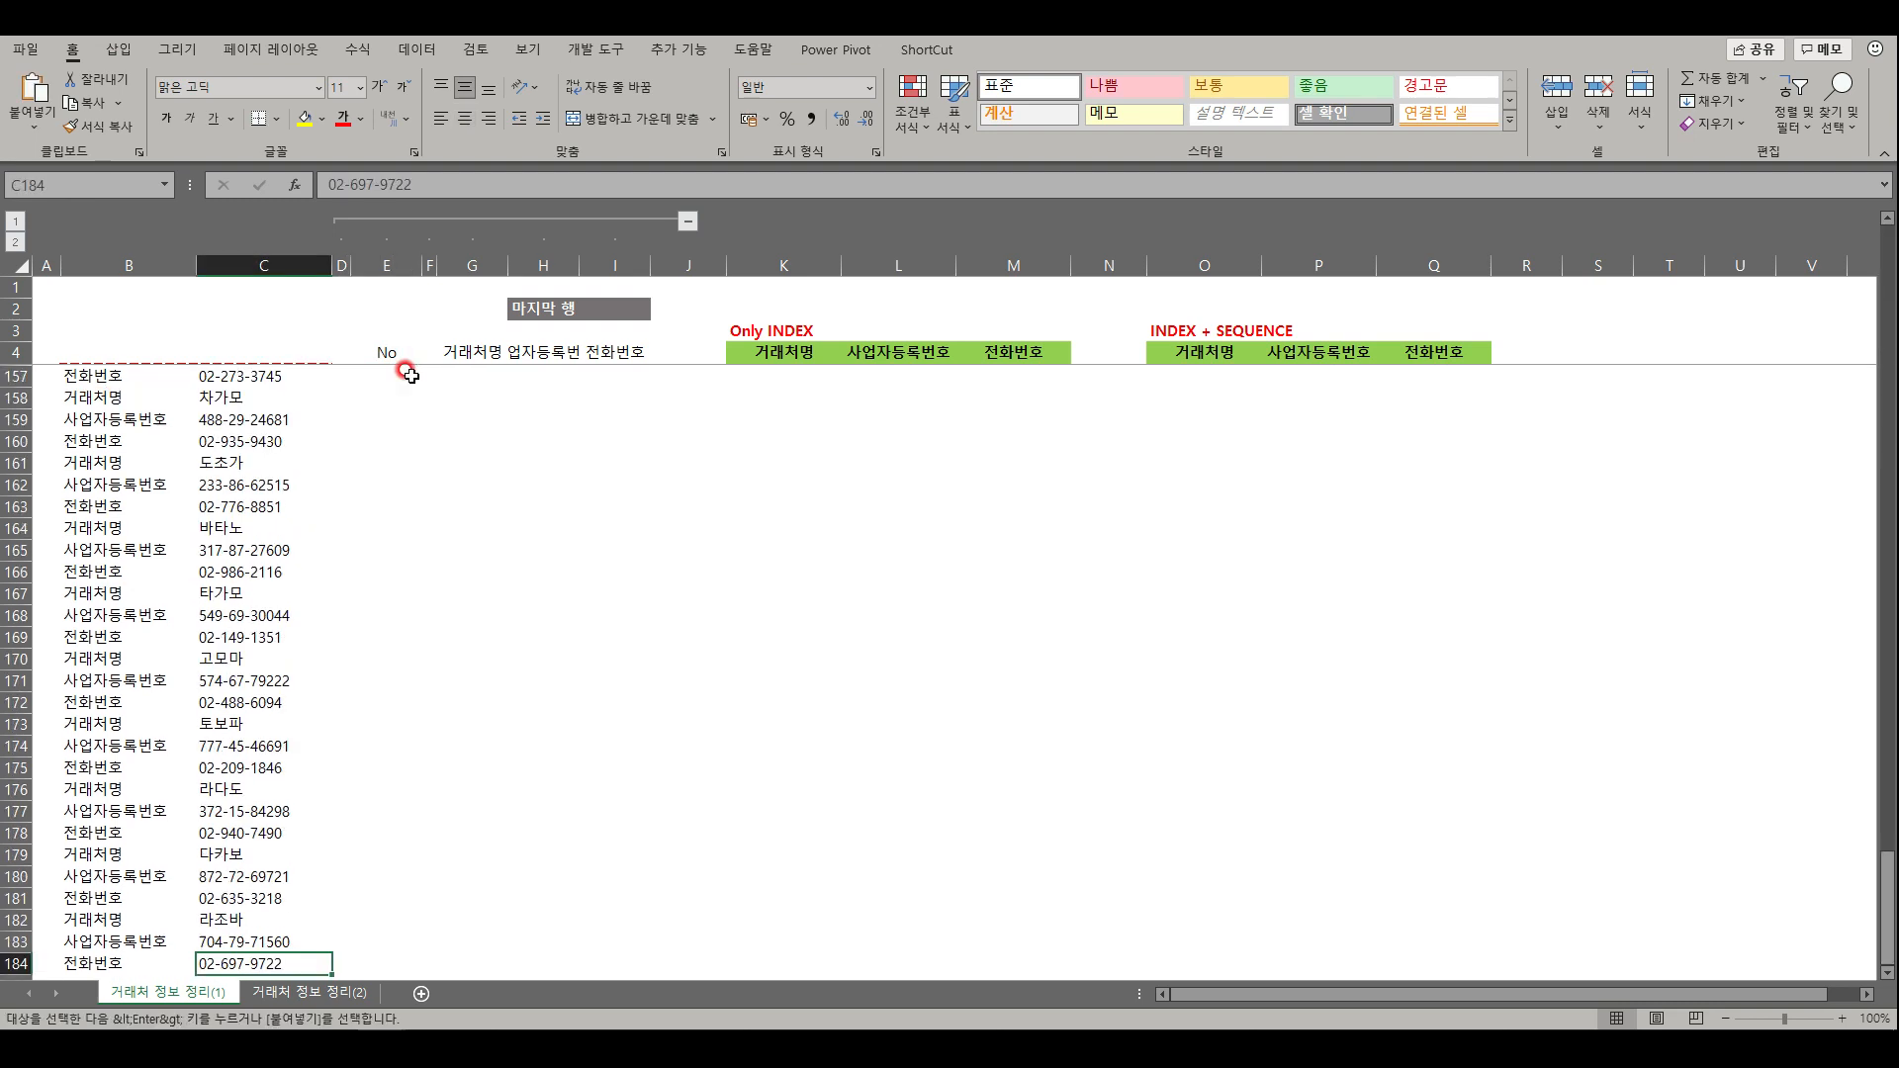
key("Right")
key("Right")
key("ctrl+shift+Up")
key("Return")
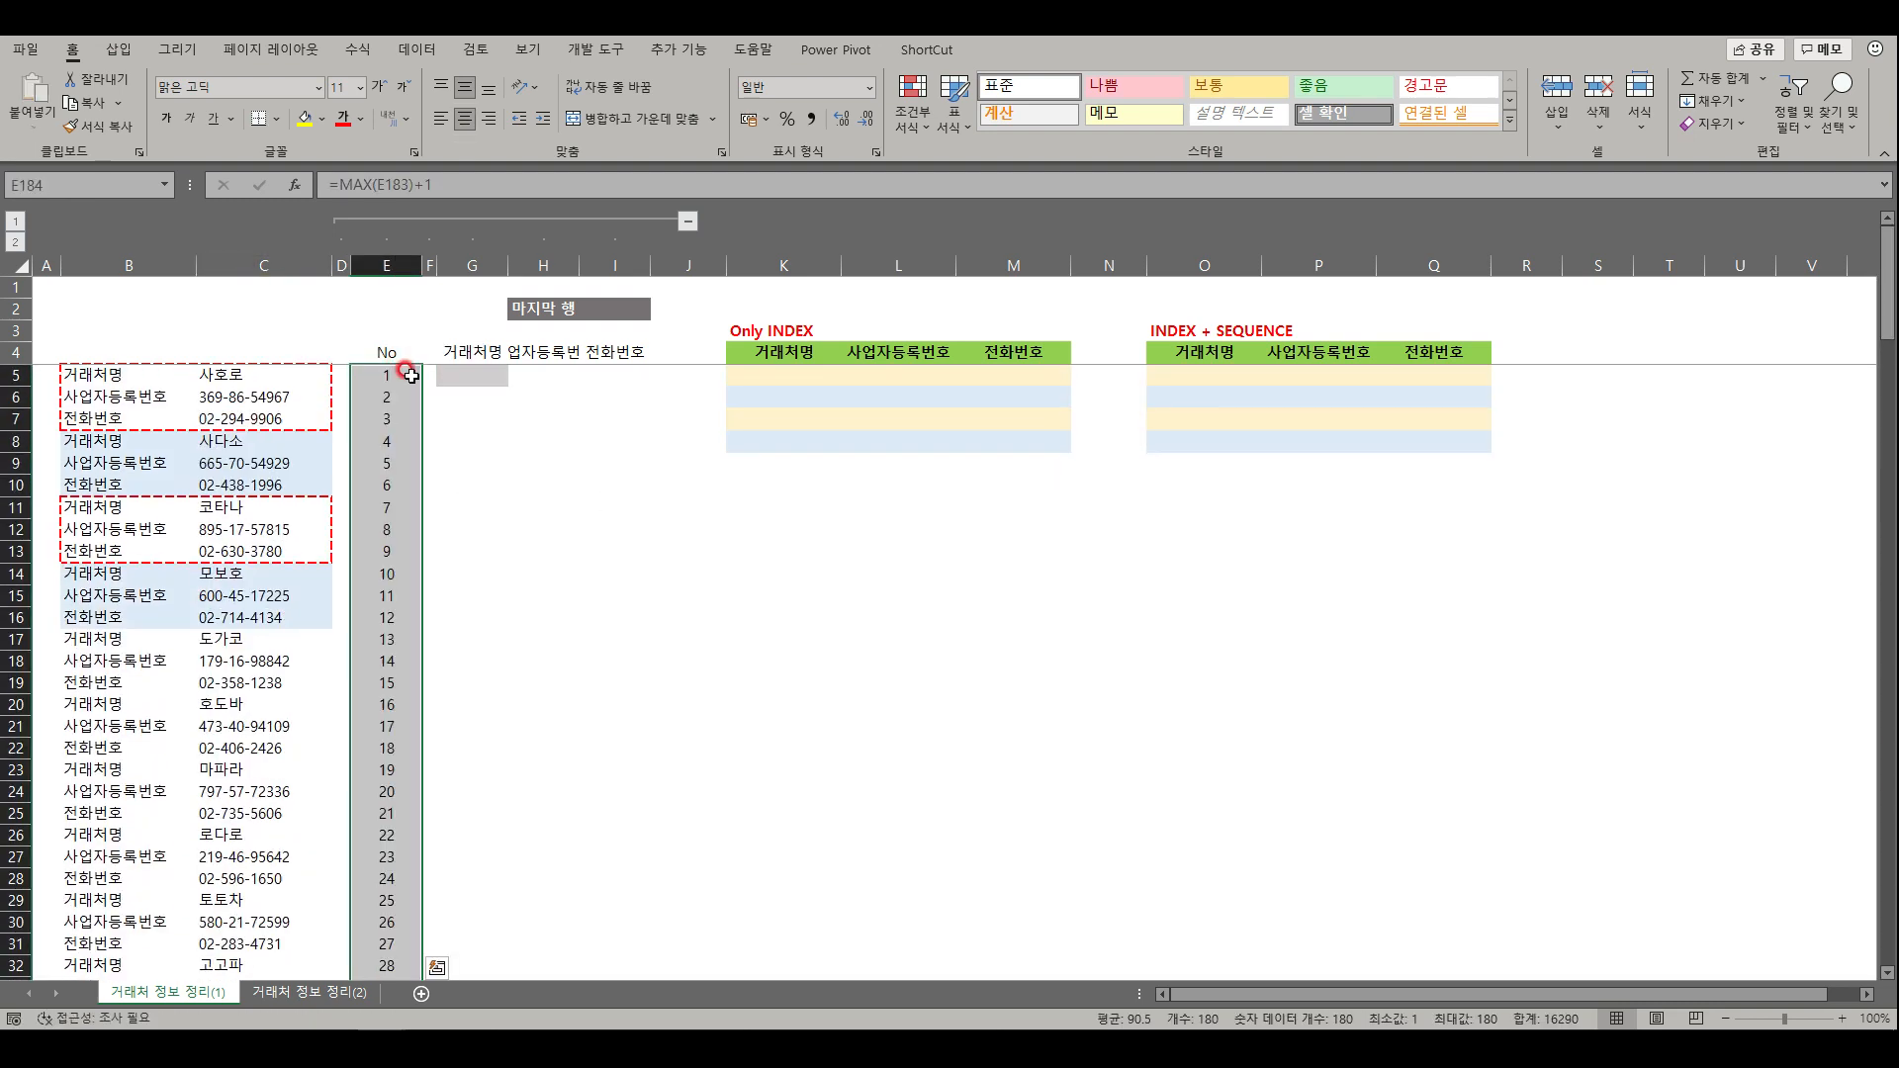
key("Down")
key("Up")
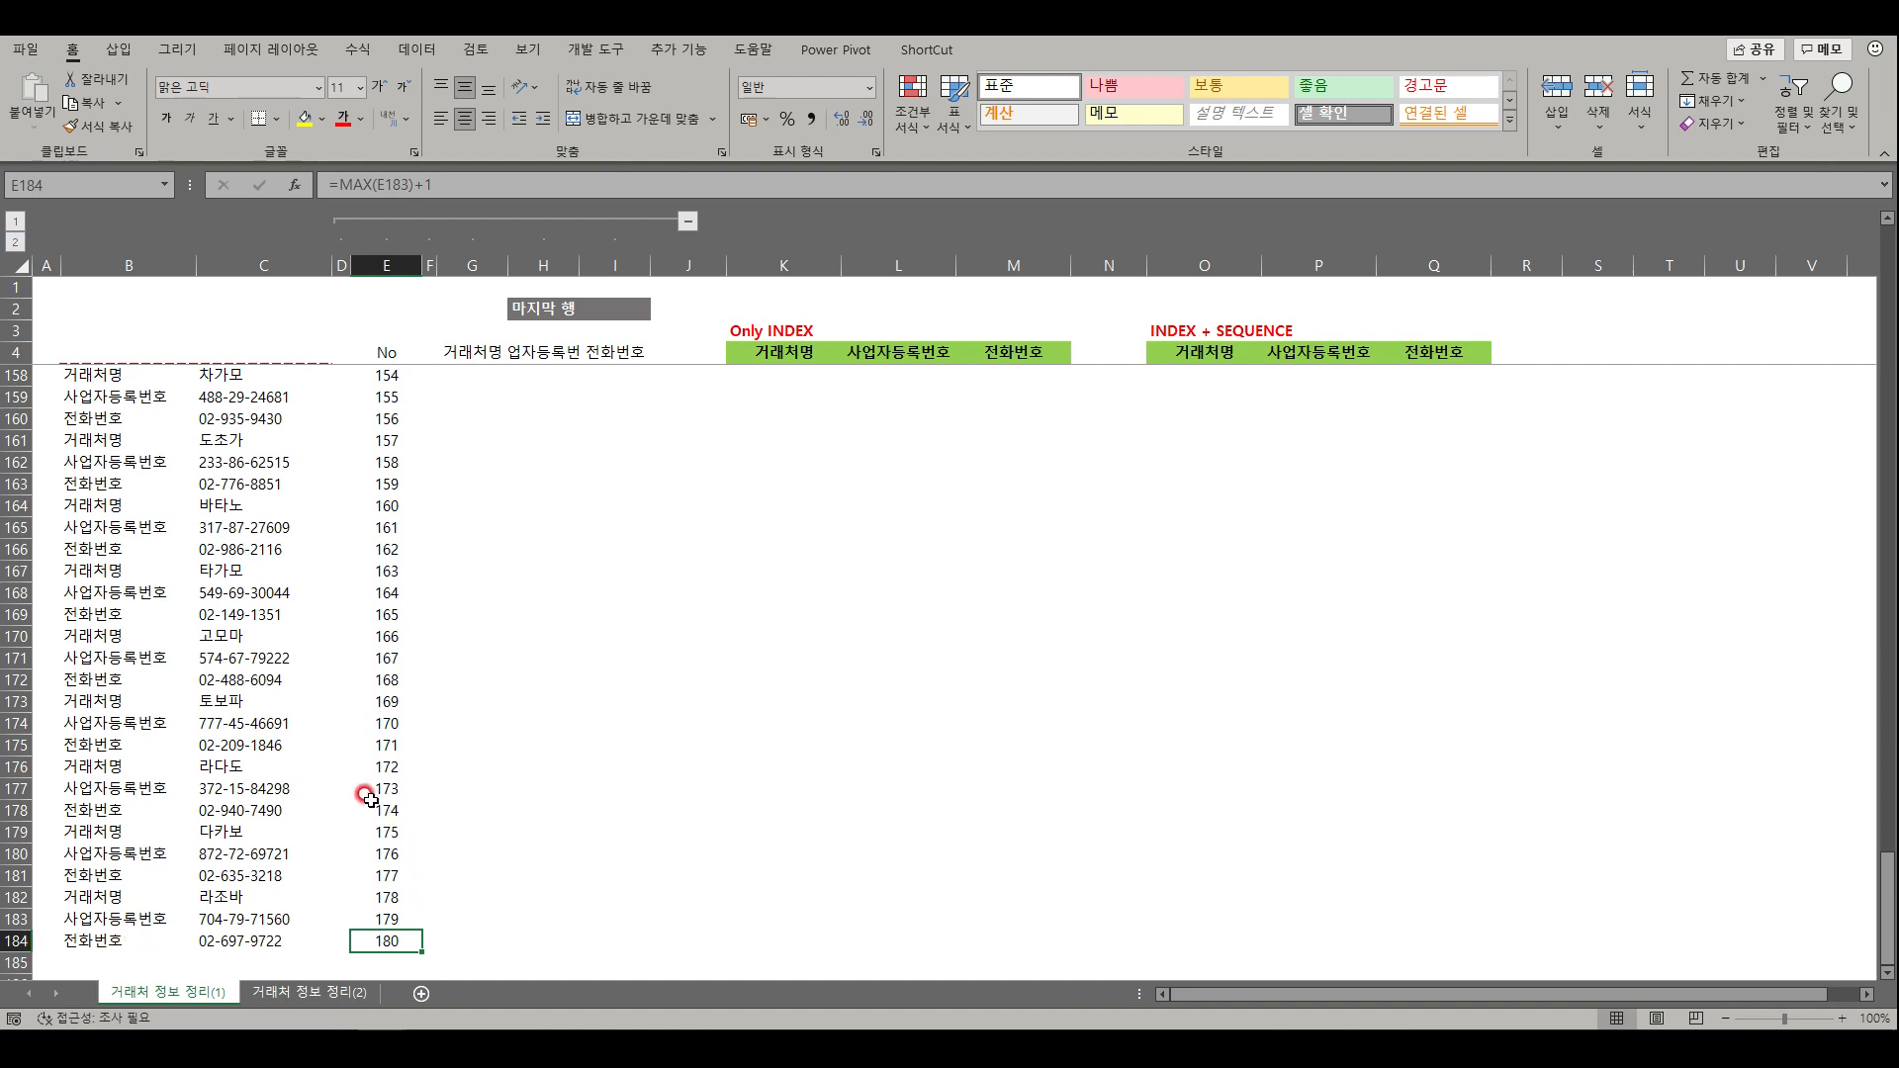
- Compare the three-row blocks of the first two vendors in column C with their numbers in column E
key("ctrl+Up")
key("Down")
key("Right")
key("Right")
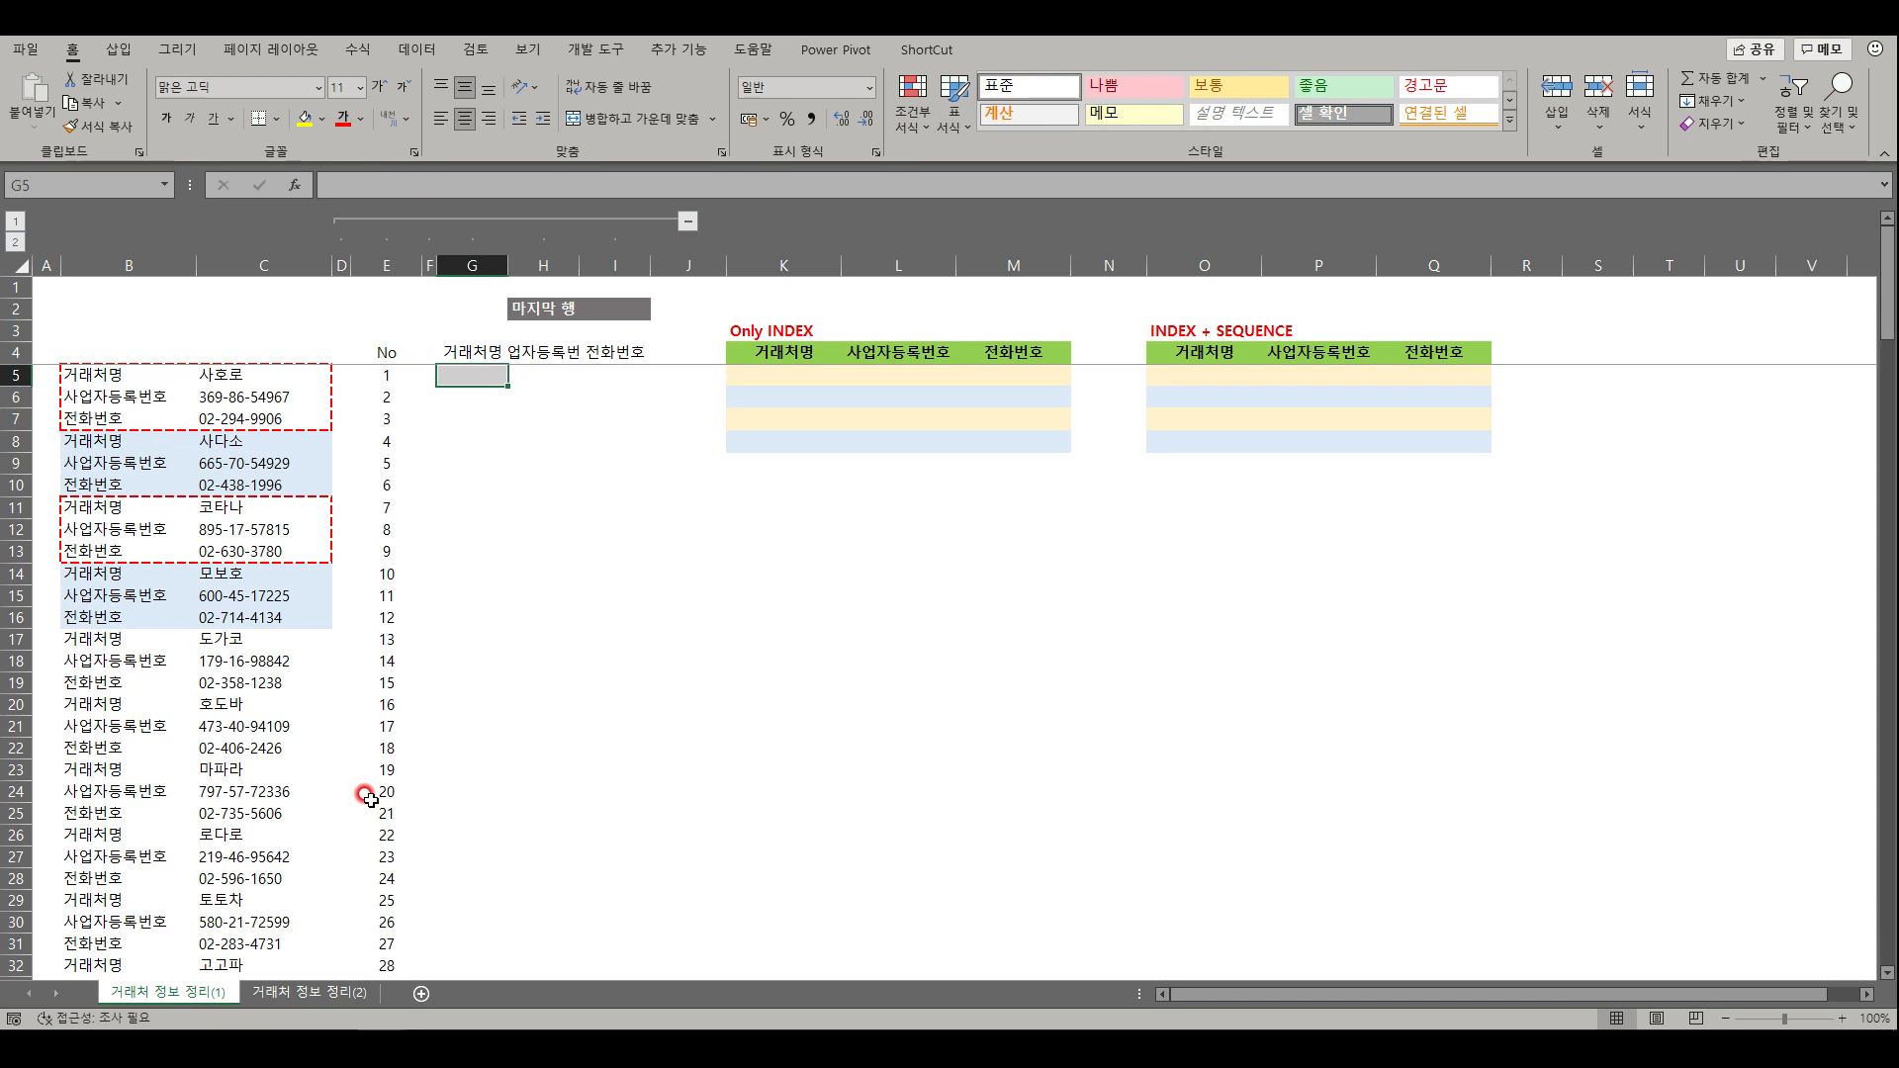
left_click_drag(234, 374, 238, 420)
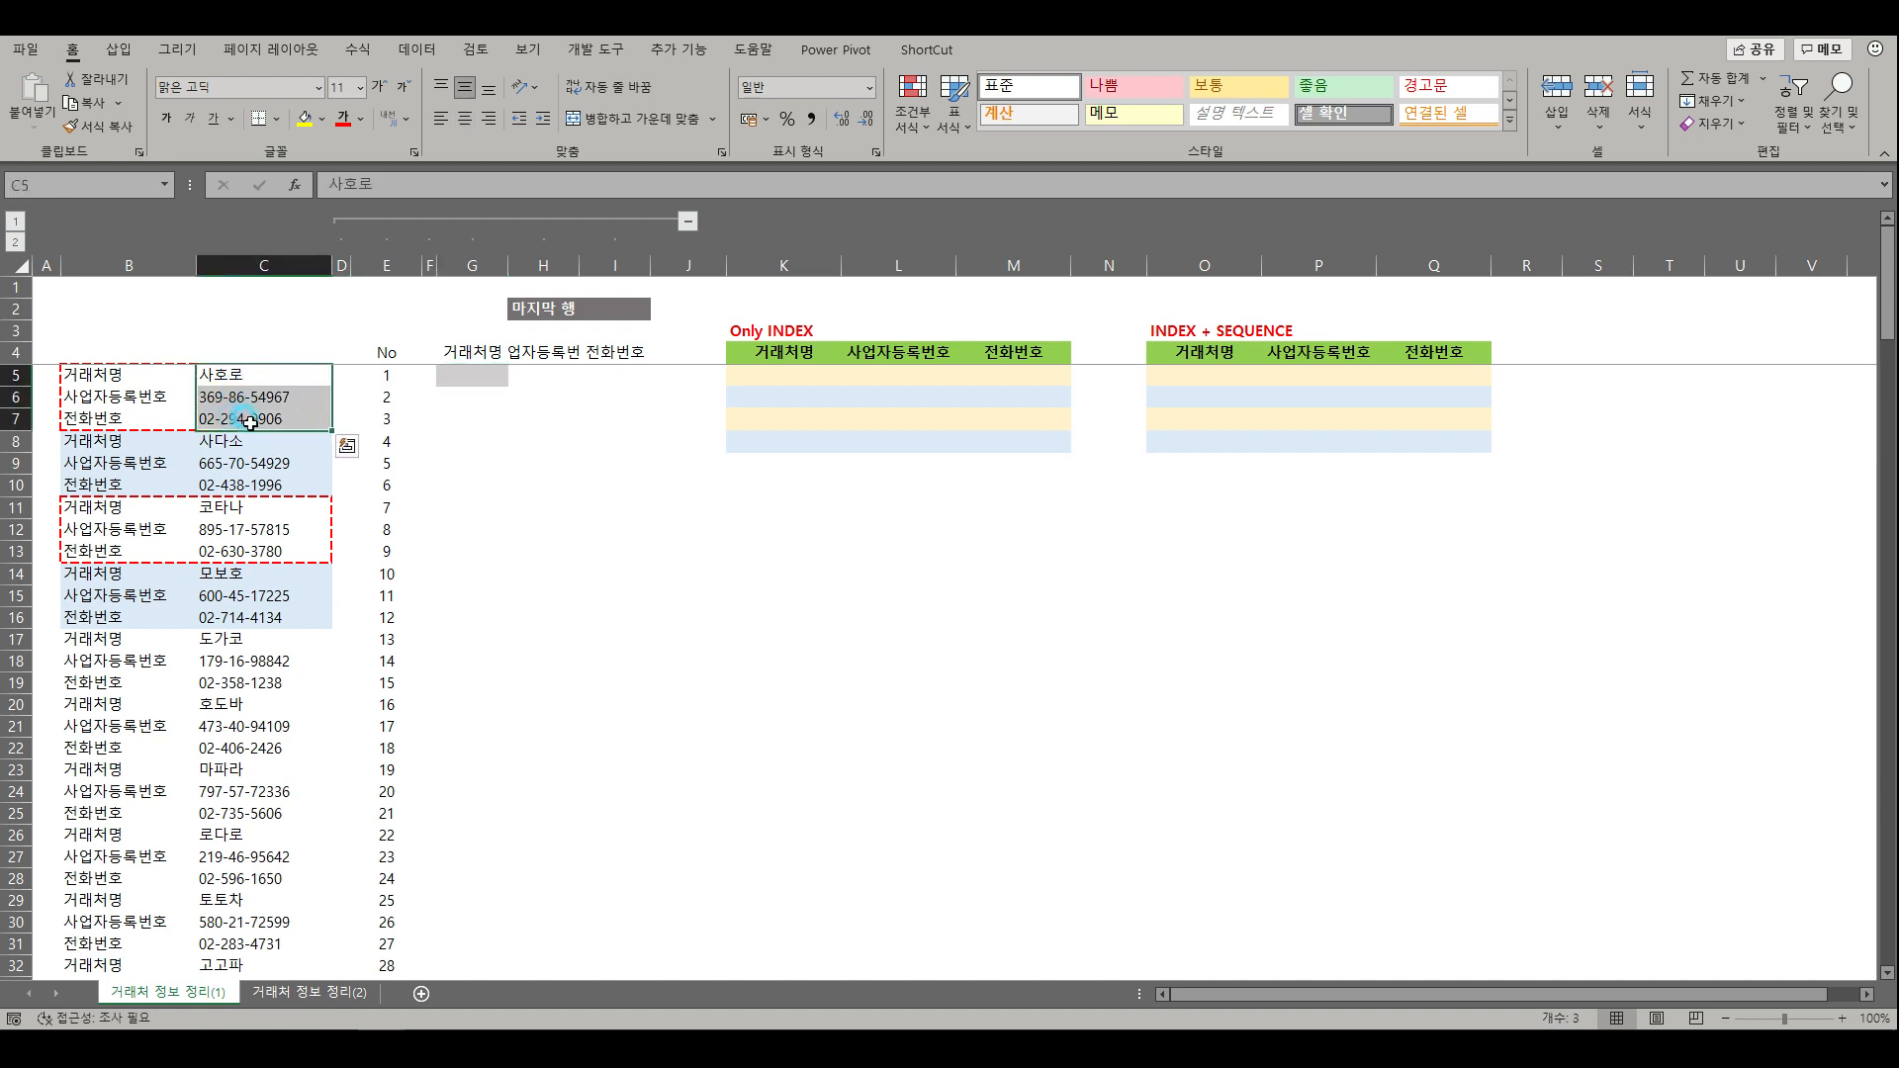
left_click(388, 397)
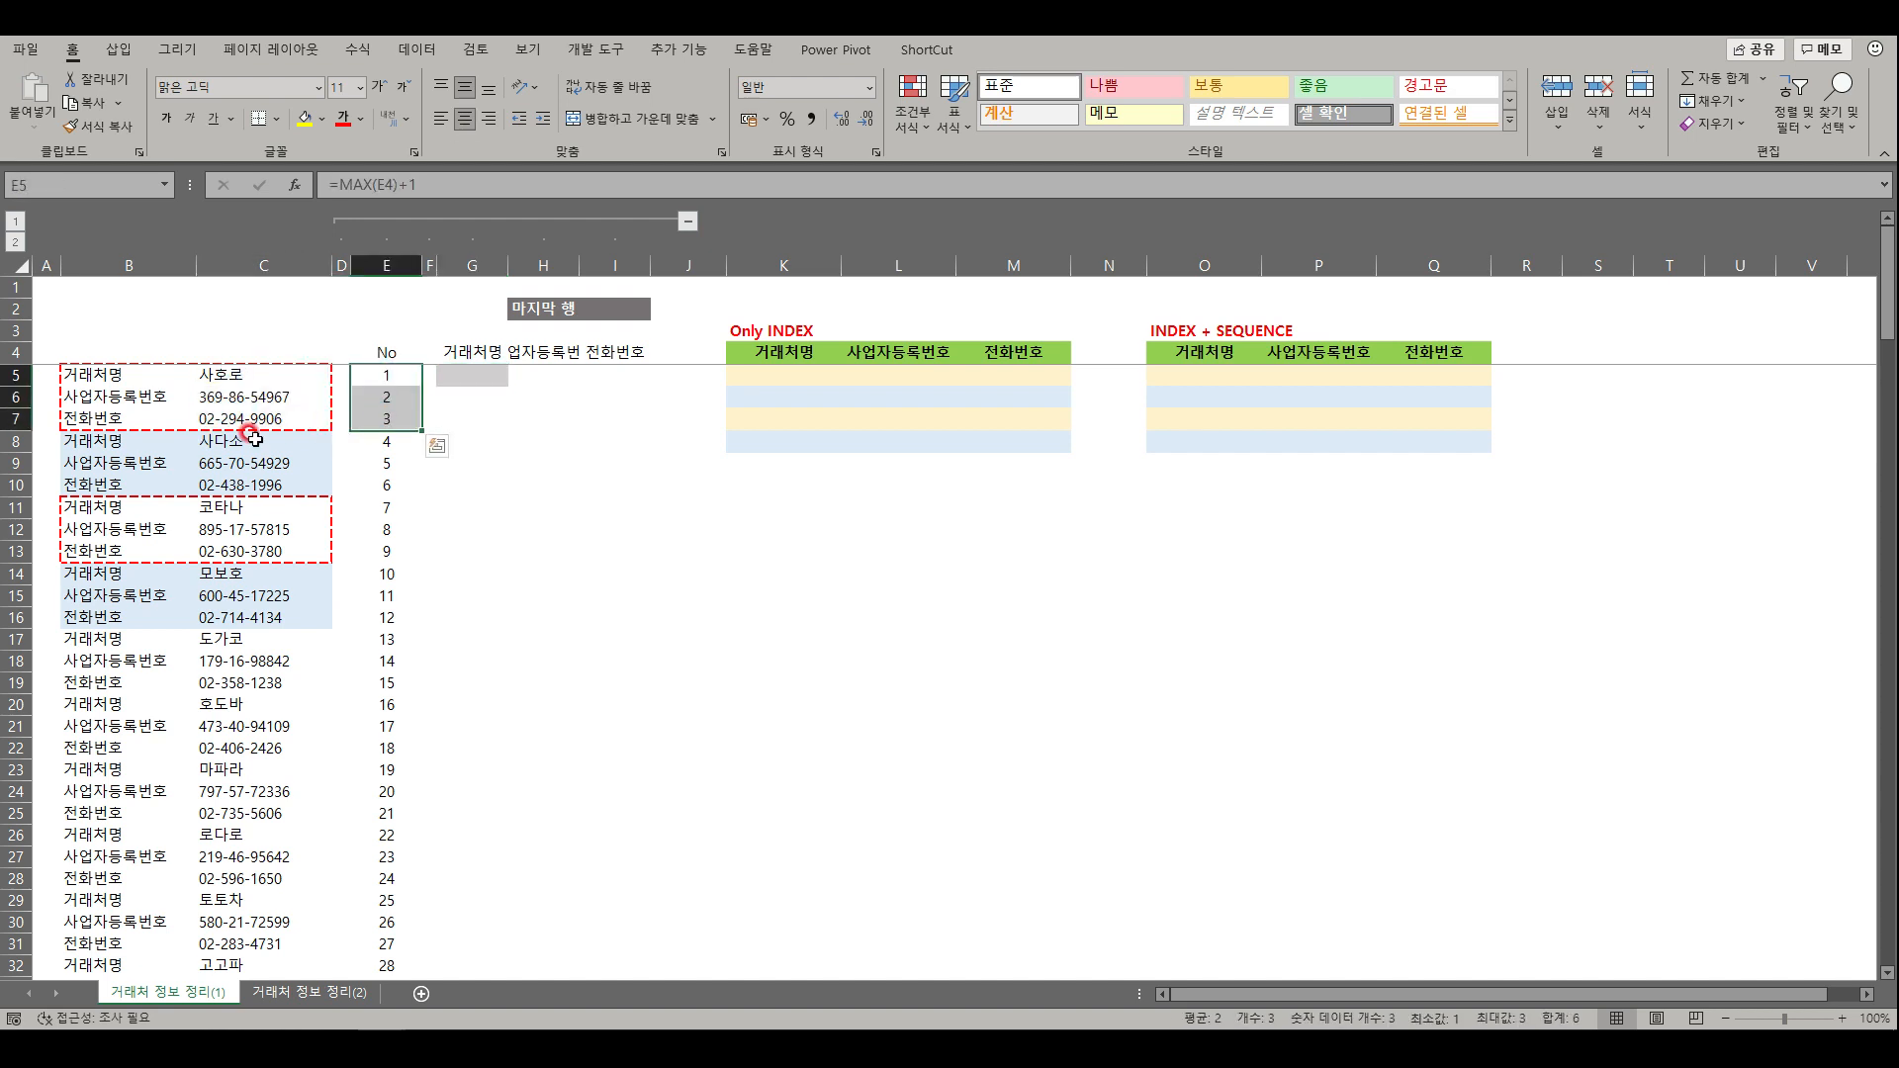
left_click_drag(247, 440, 253, 489)
left_click_drag(386, 440, 373, 479)
left_click(514, 455)
- Try pasting the numbers in E5:E7 transposed into the Only INDEX table starting at K5
left_click_drag(386, 374, 387, 417)
key("ctrl+c")
right_click(781, 381)
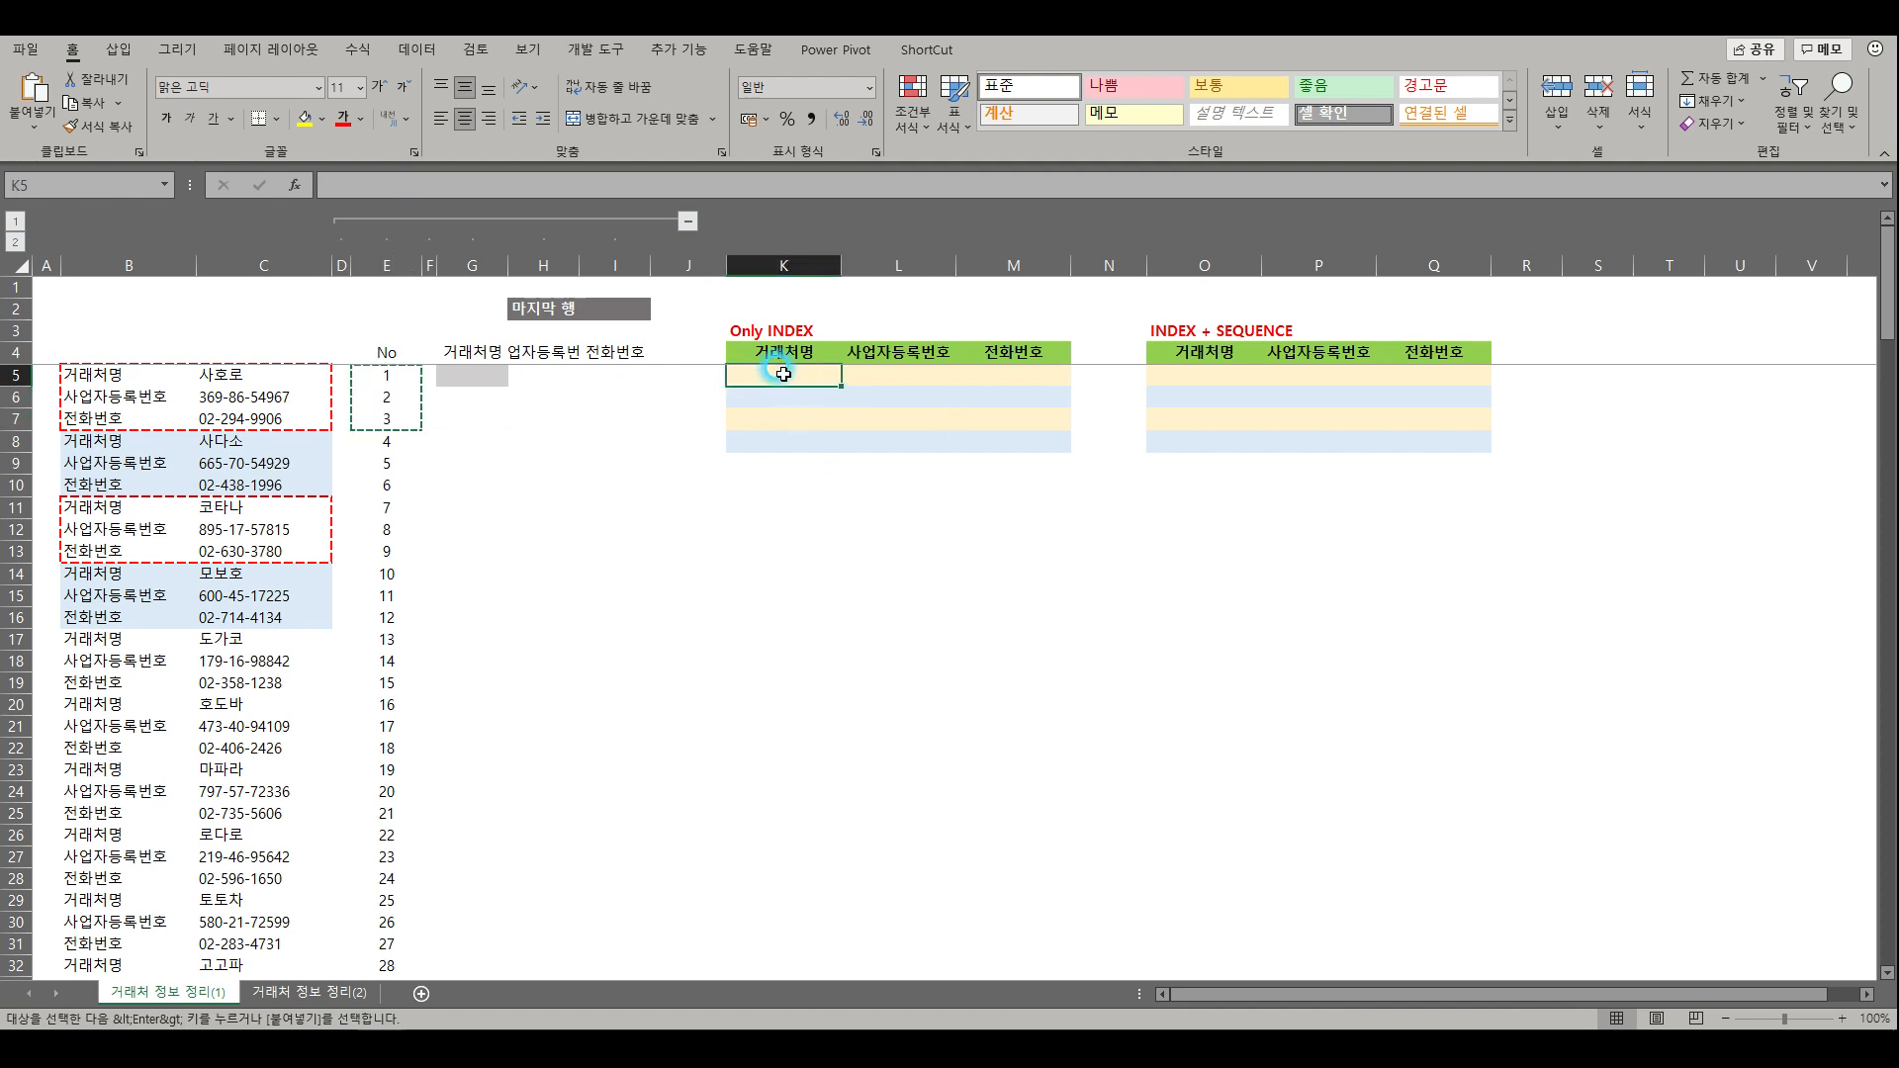
left_click(893, 500)
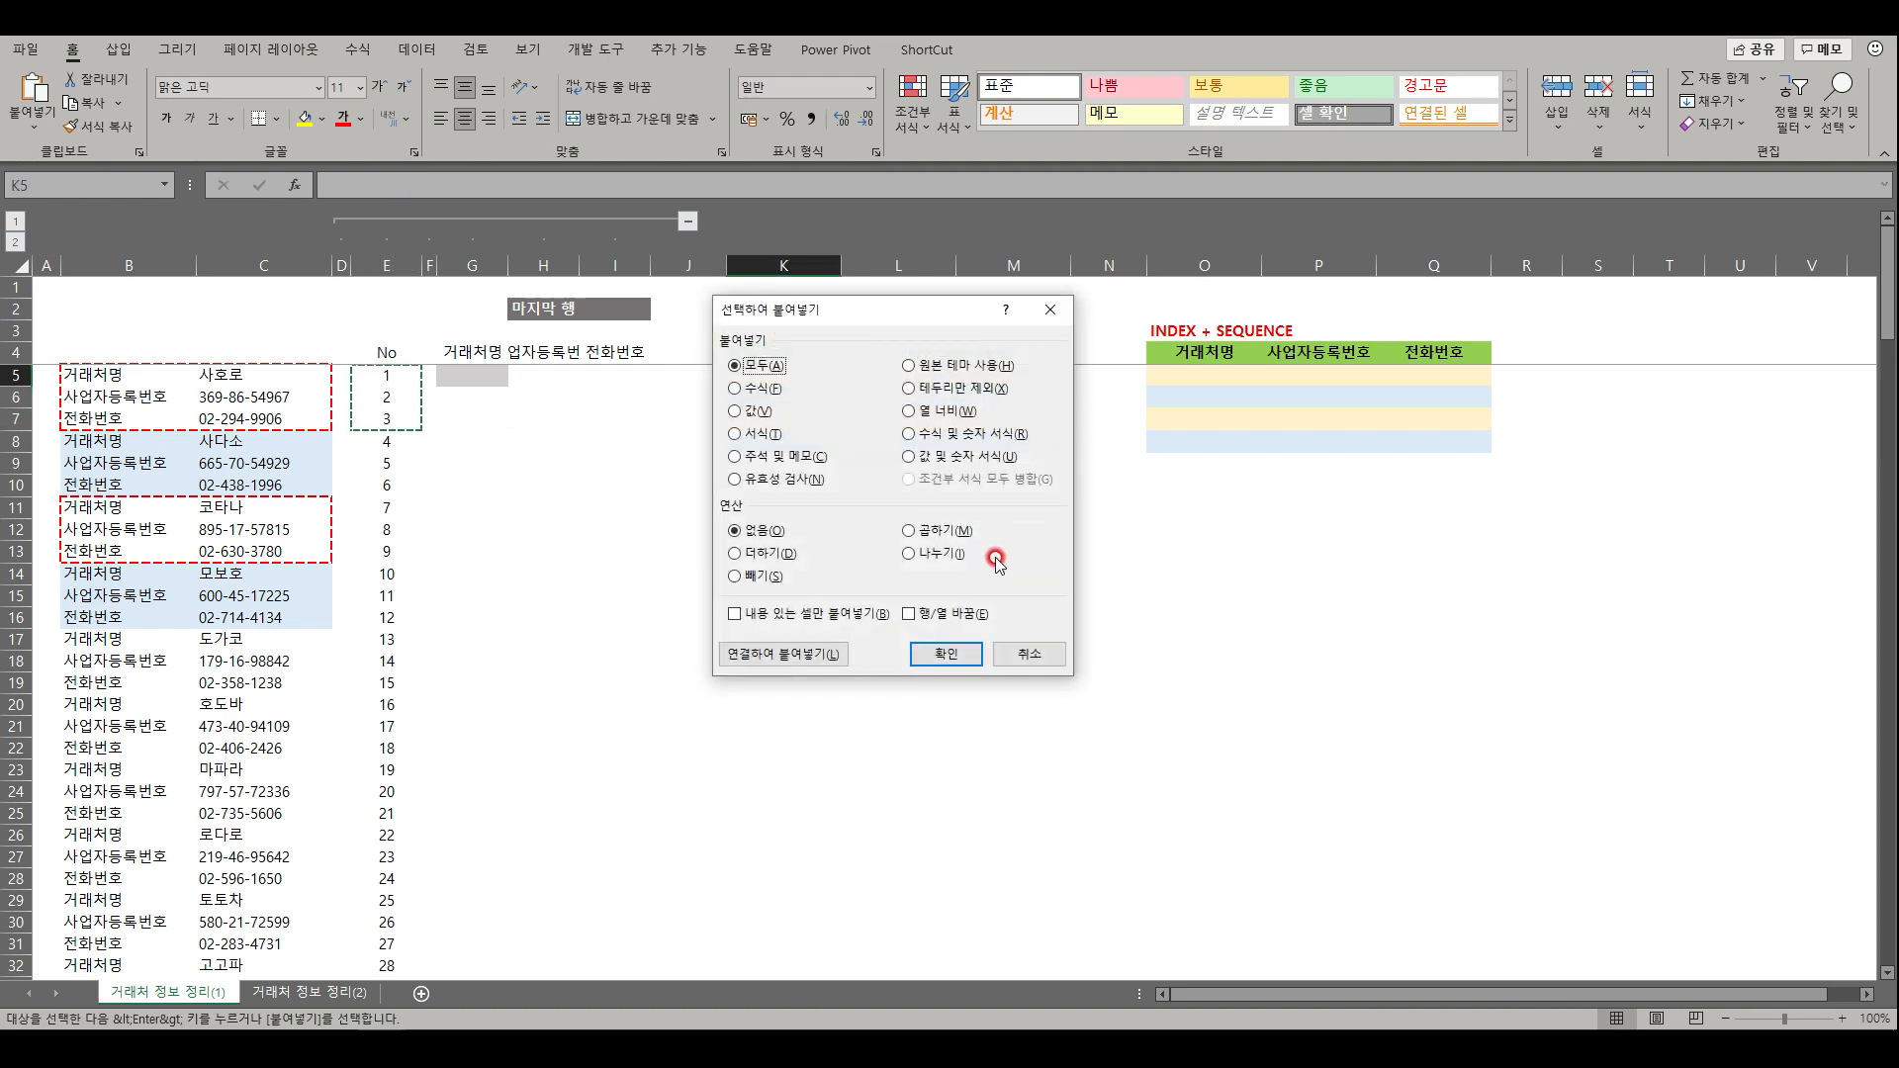
left_click(957, 608)
left_click(973, 658)
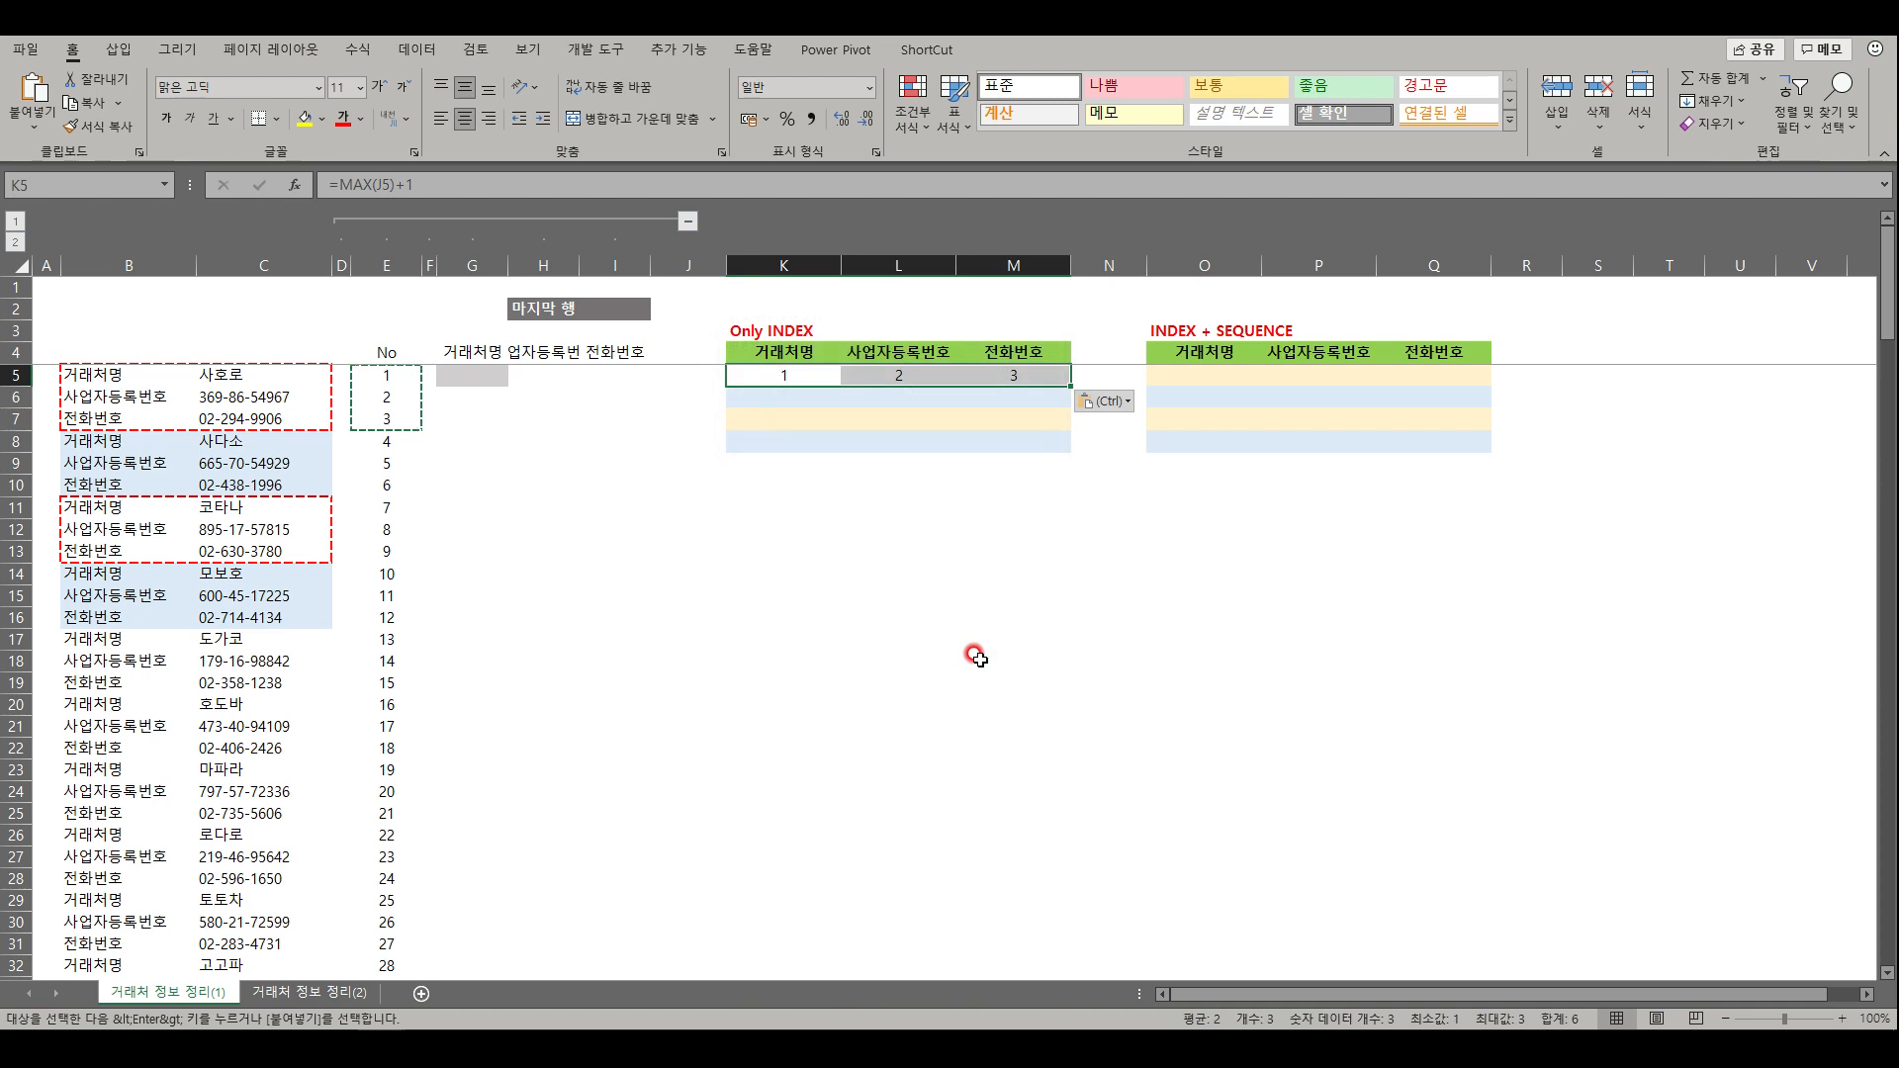
key("ctrl+z")
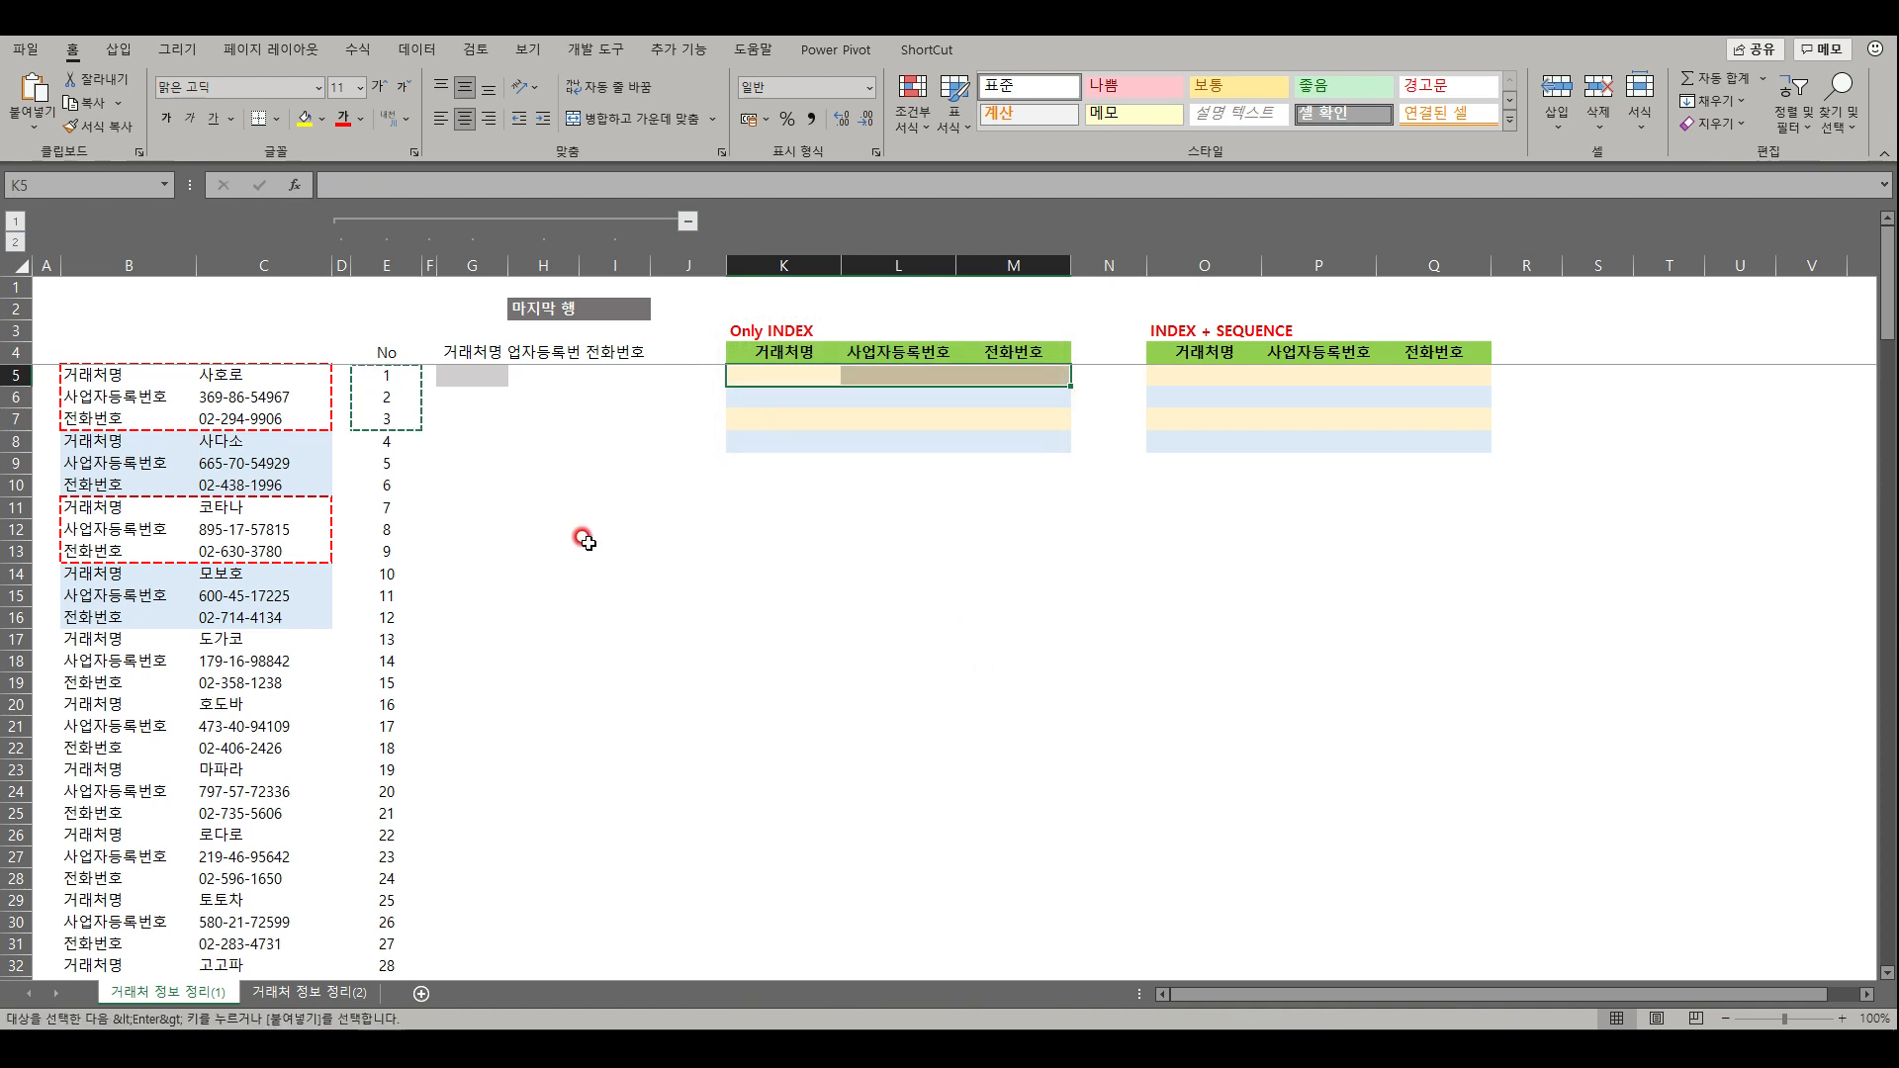
- Try pasting the twelve numbers in E5:E16 transposed into a single row starting at K5
left_click(556, 527)
left_click_drag(378, 440, 382, 554)
left_click_drag(382, 619, 394, 382)
key("ctrl+c")
left_click(785, 374)
right_click(784, 374)
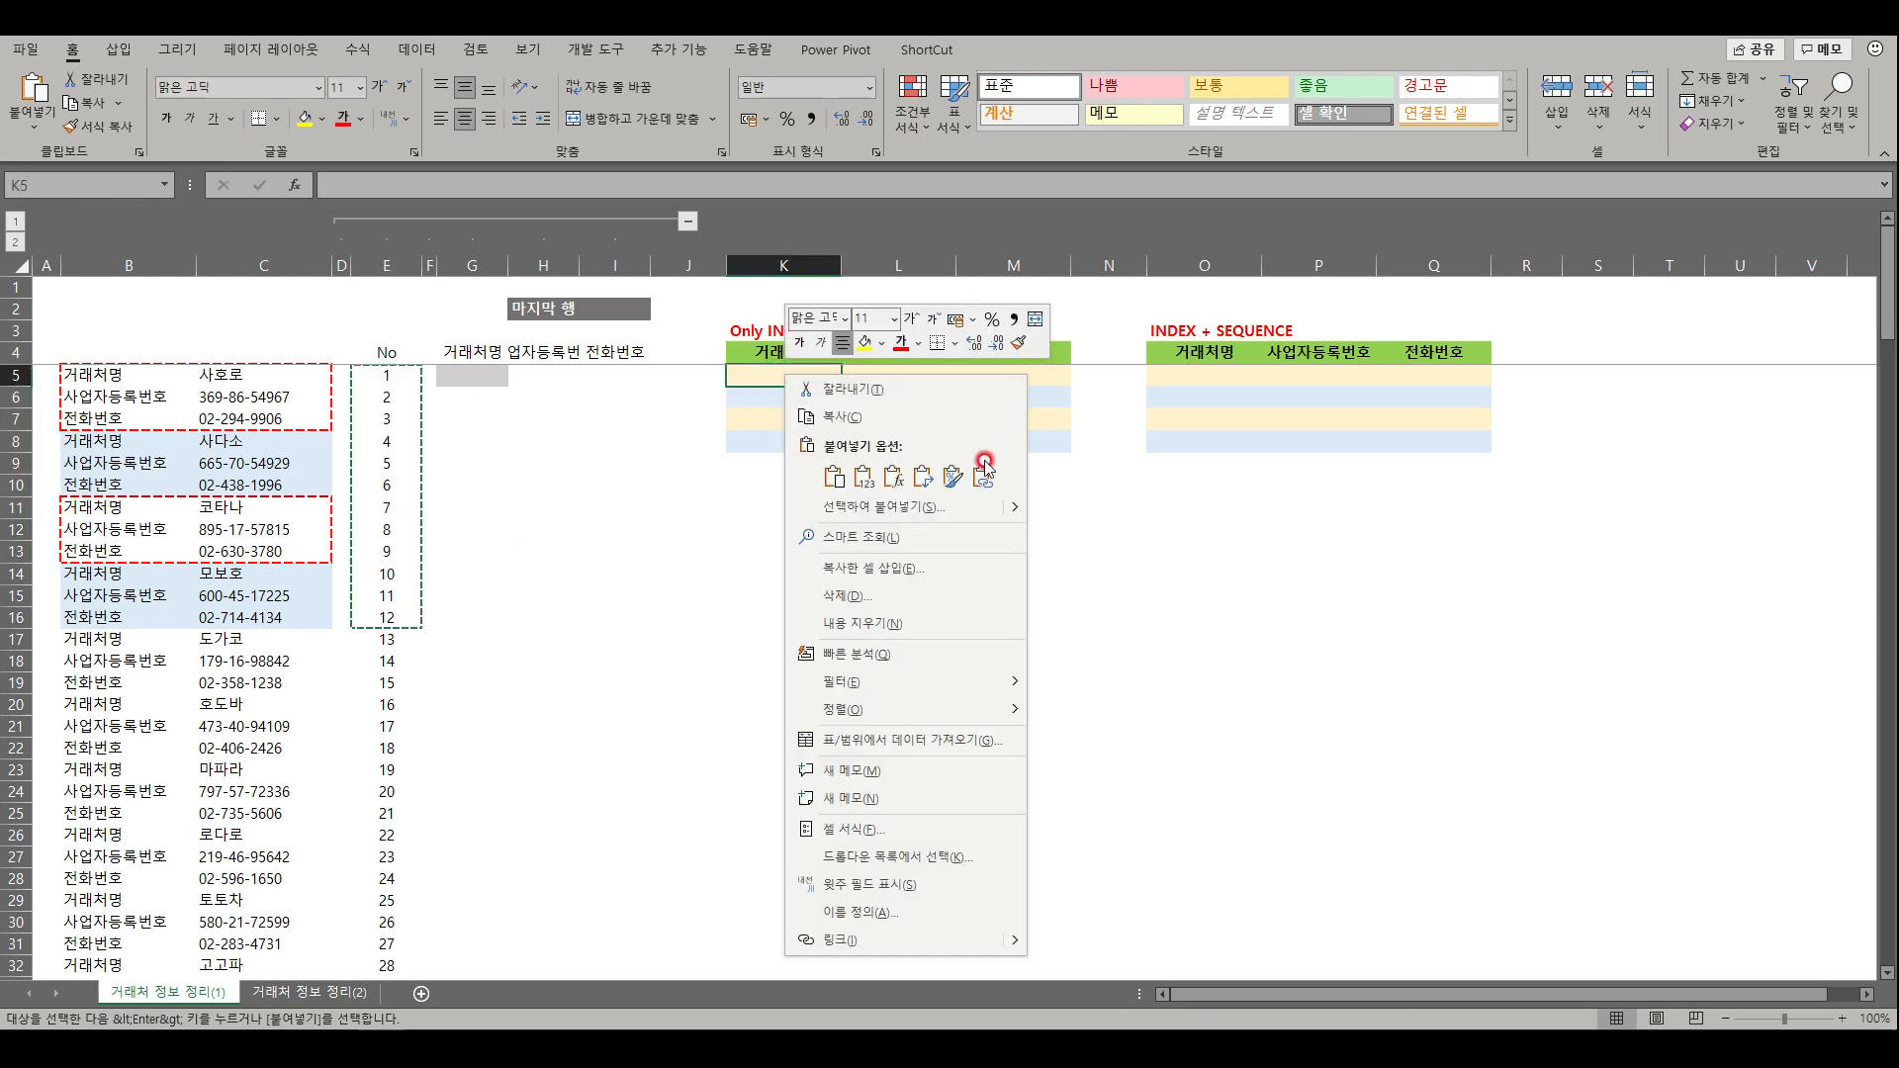
left_click(930, 508)
key("alt+e")
key("Return")
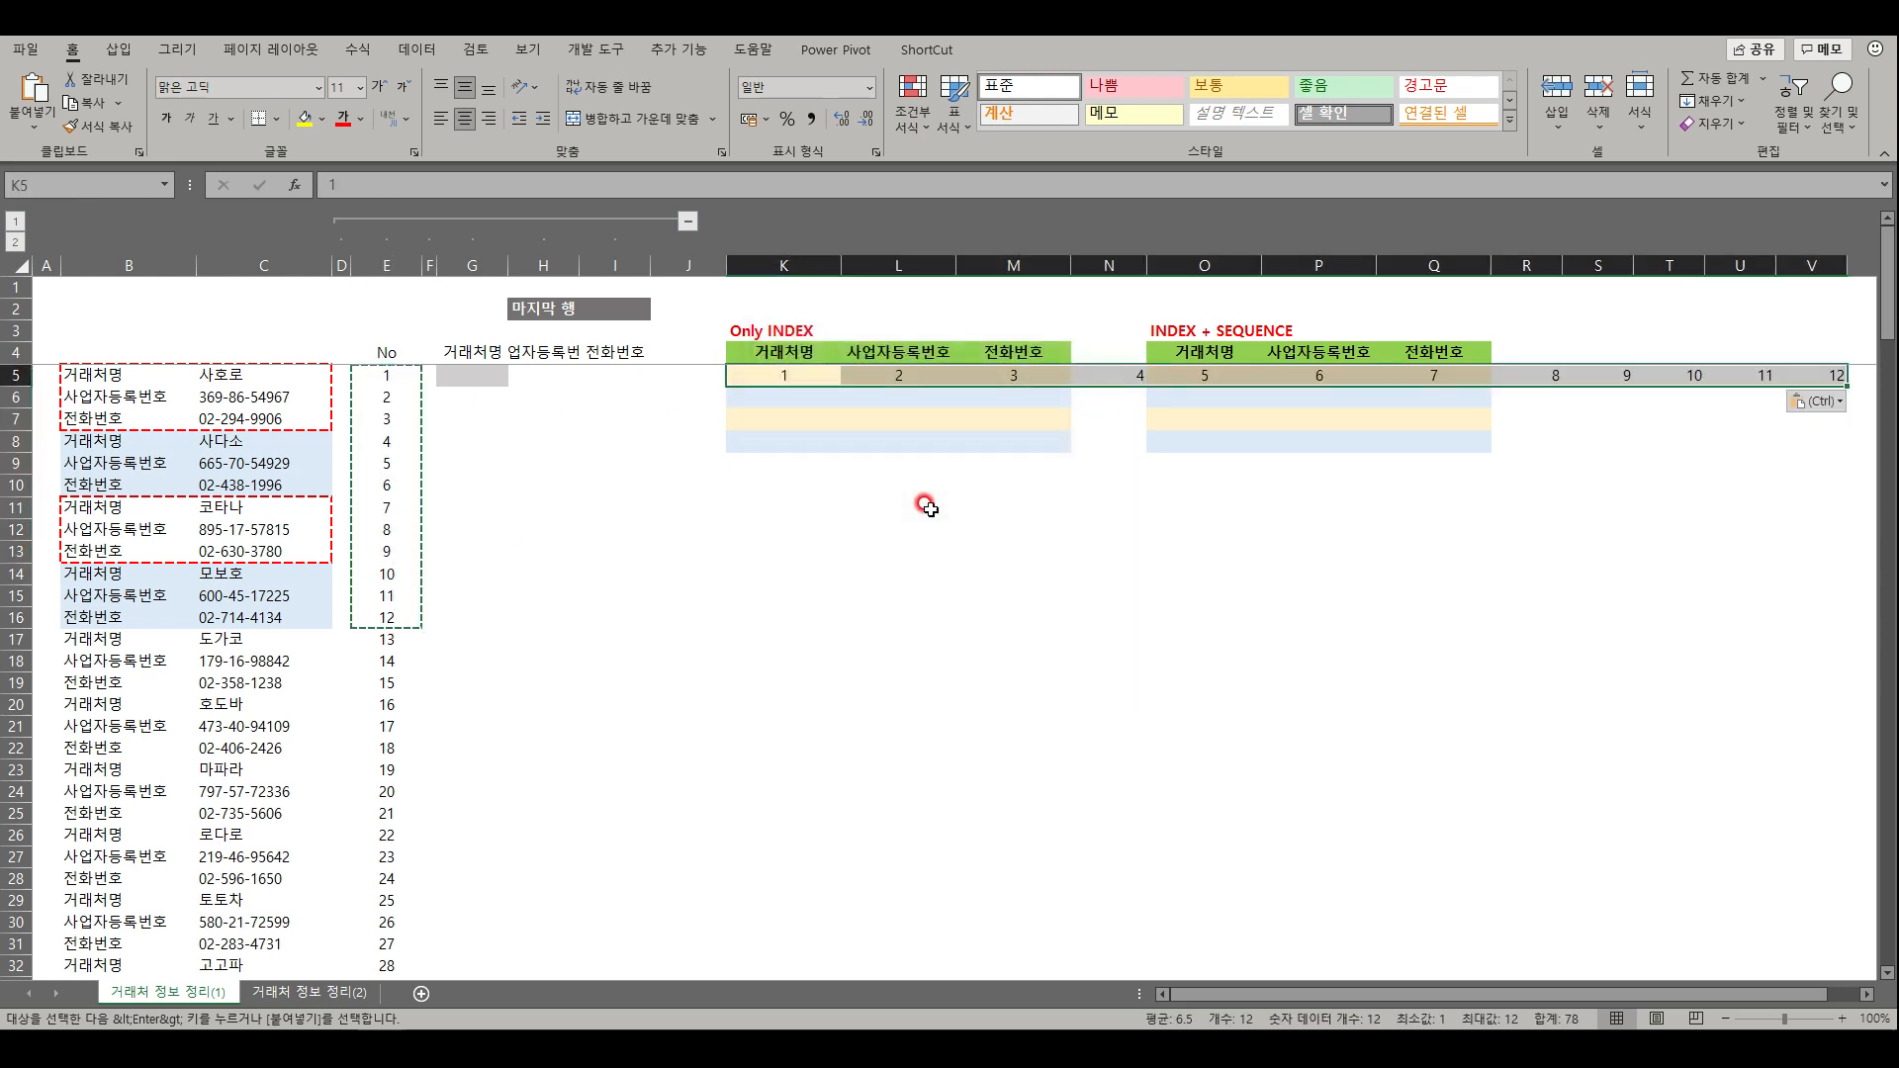
key("Escape")
key("ctrl+z")
left_click(947, 567)
left_click(764, 591)
key("Escape")
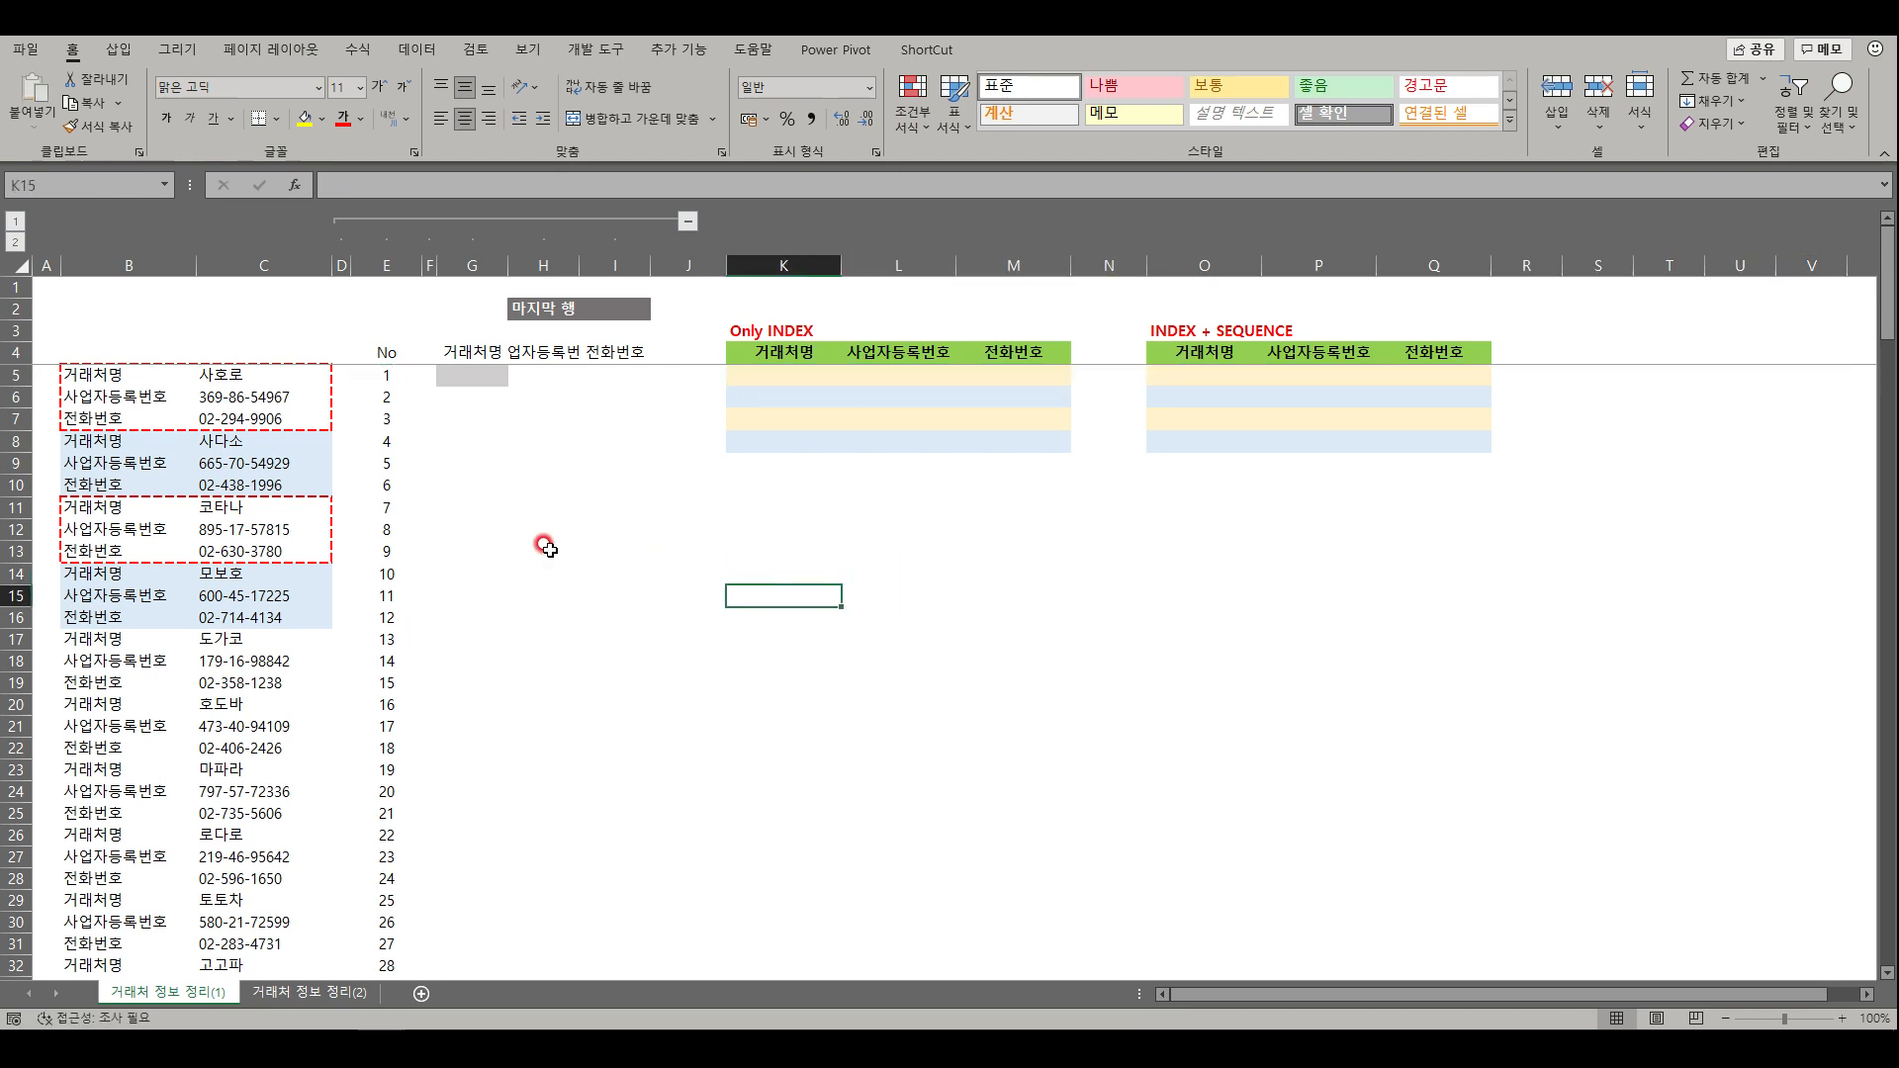
left_click_drag(387, 372, 386, 419)
key("ctrl+c")
left_click_drag(785, 374, 1009, 373)
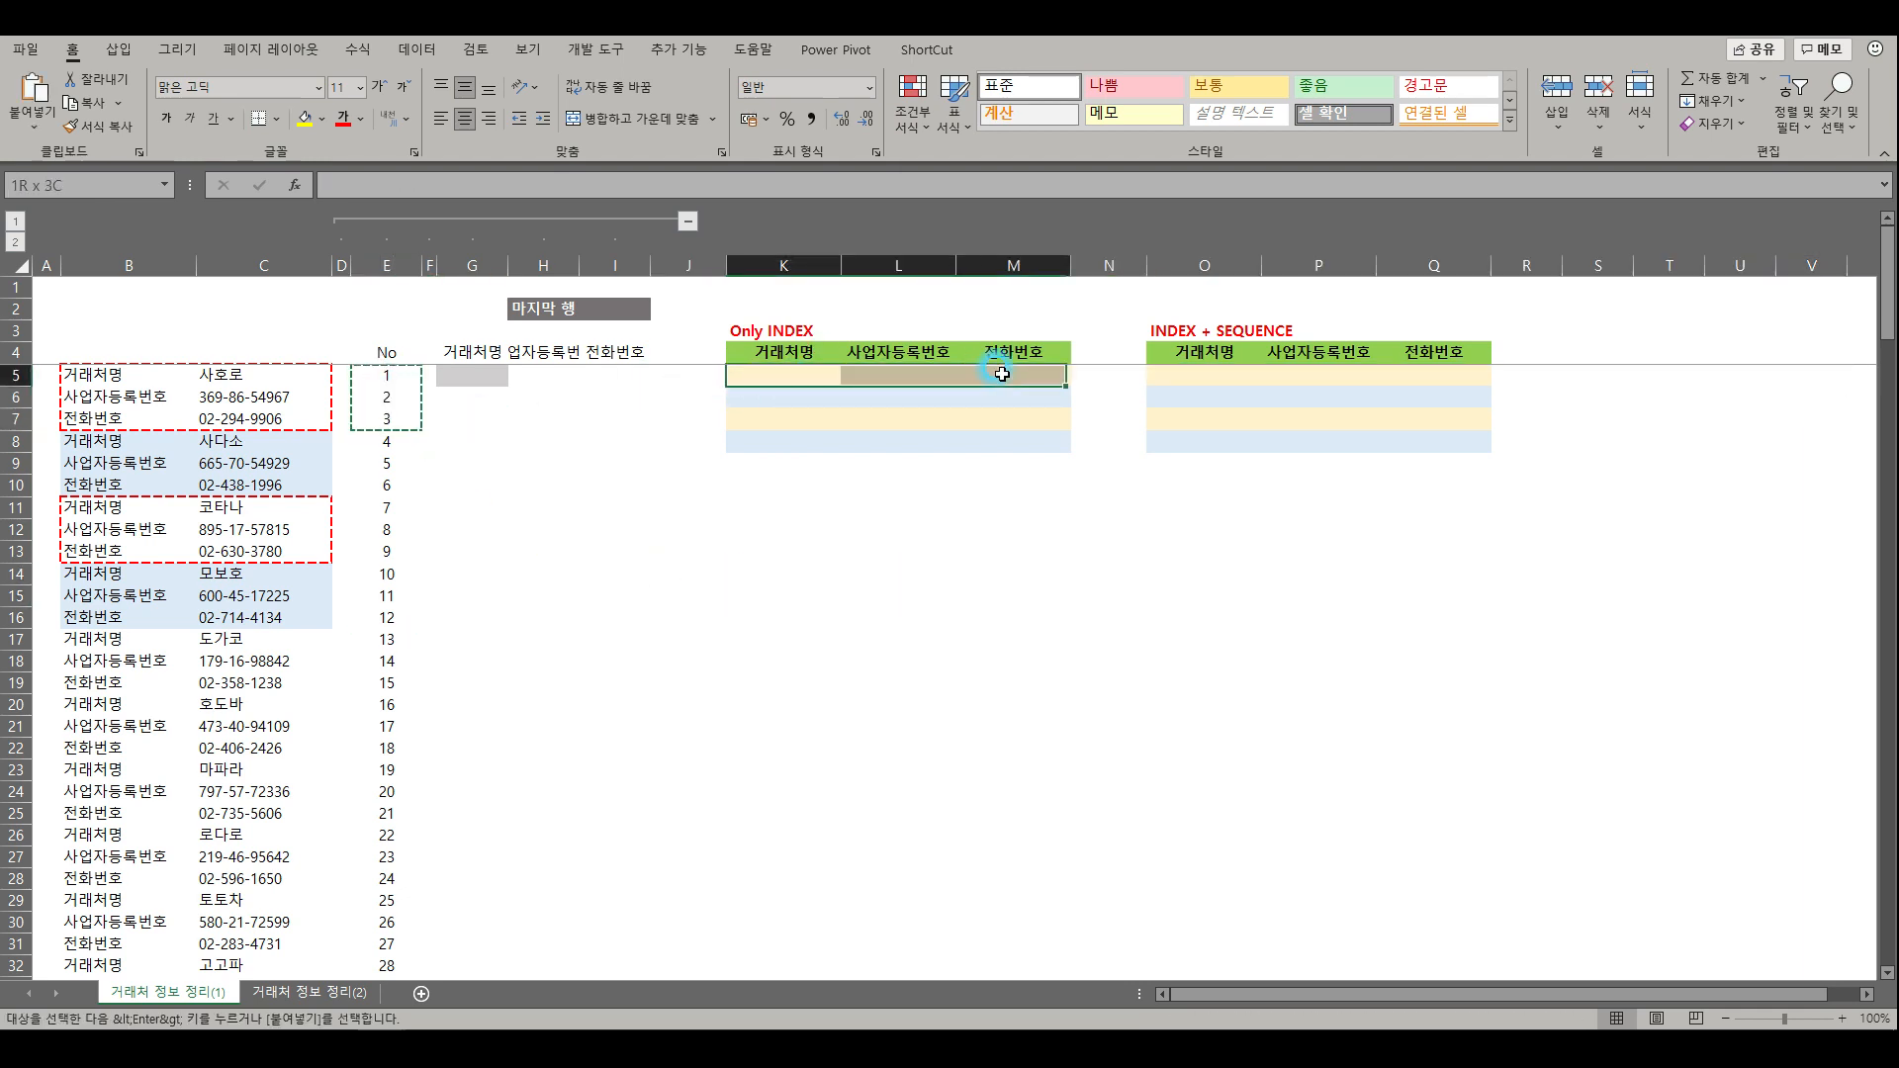
left_click_drag(387, 441, 387, 484)
key("ctrl+c")
left_click_drag(752, 394, 996, 392)
key("Escape")
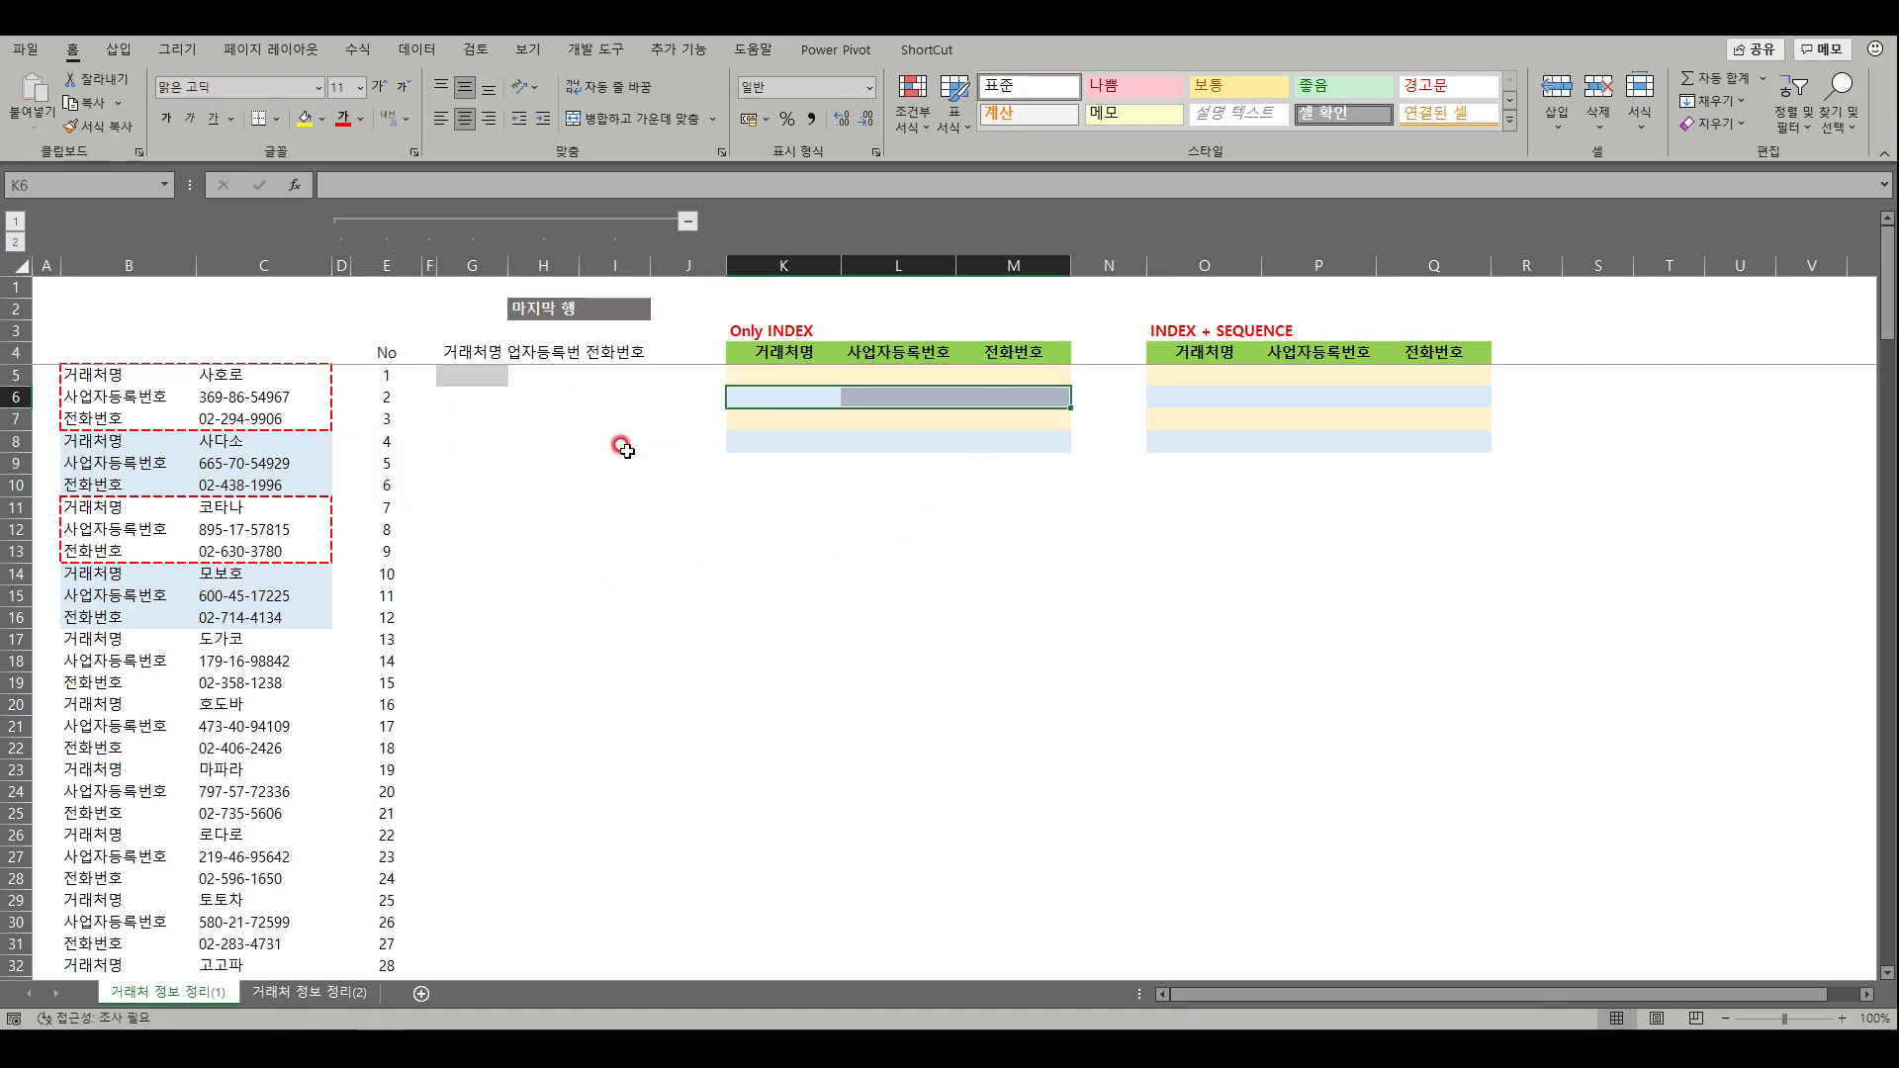
- Enter the position numbers 1, 2 and 3 for the first vendor in G5:I5
left_click(472, 375)
type("1")
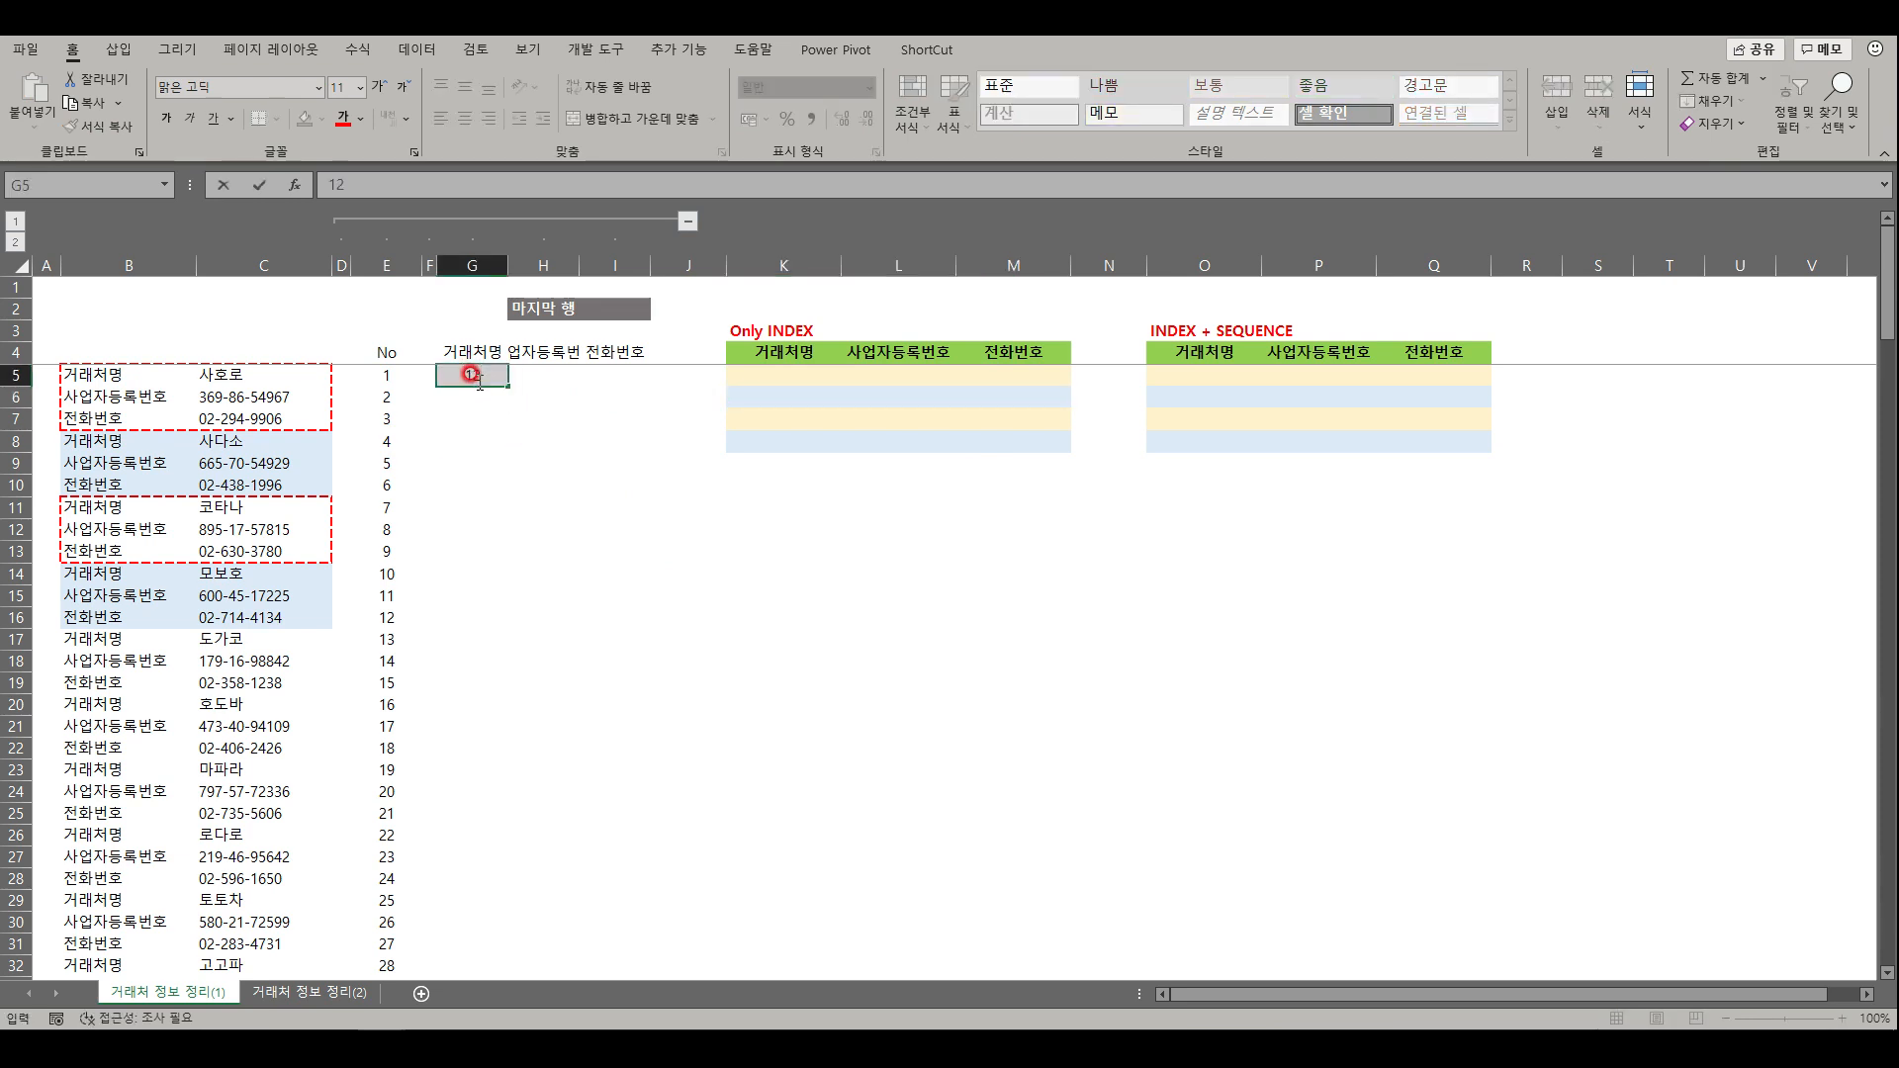
key("Right")
type("2")
key("Right")
type("3")
key("Return")
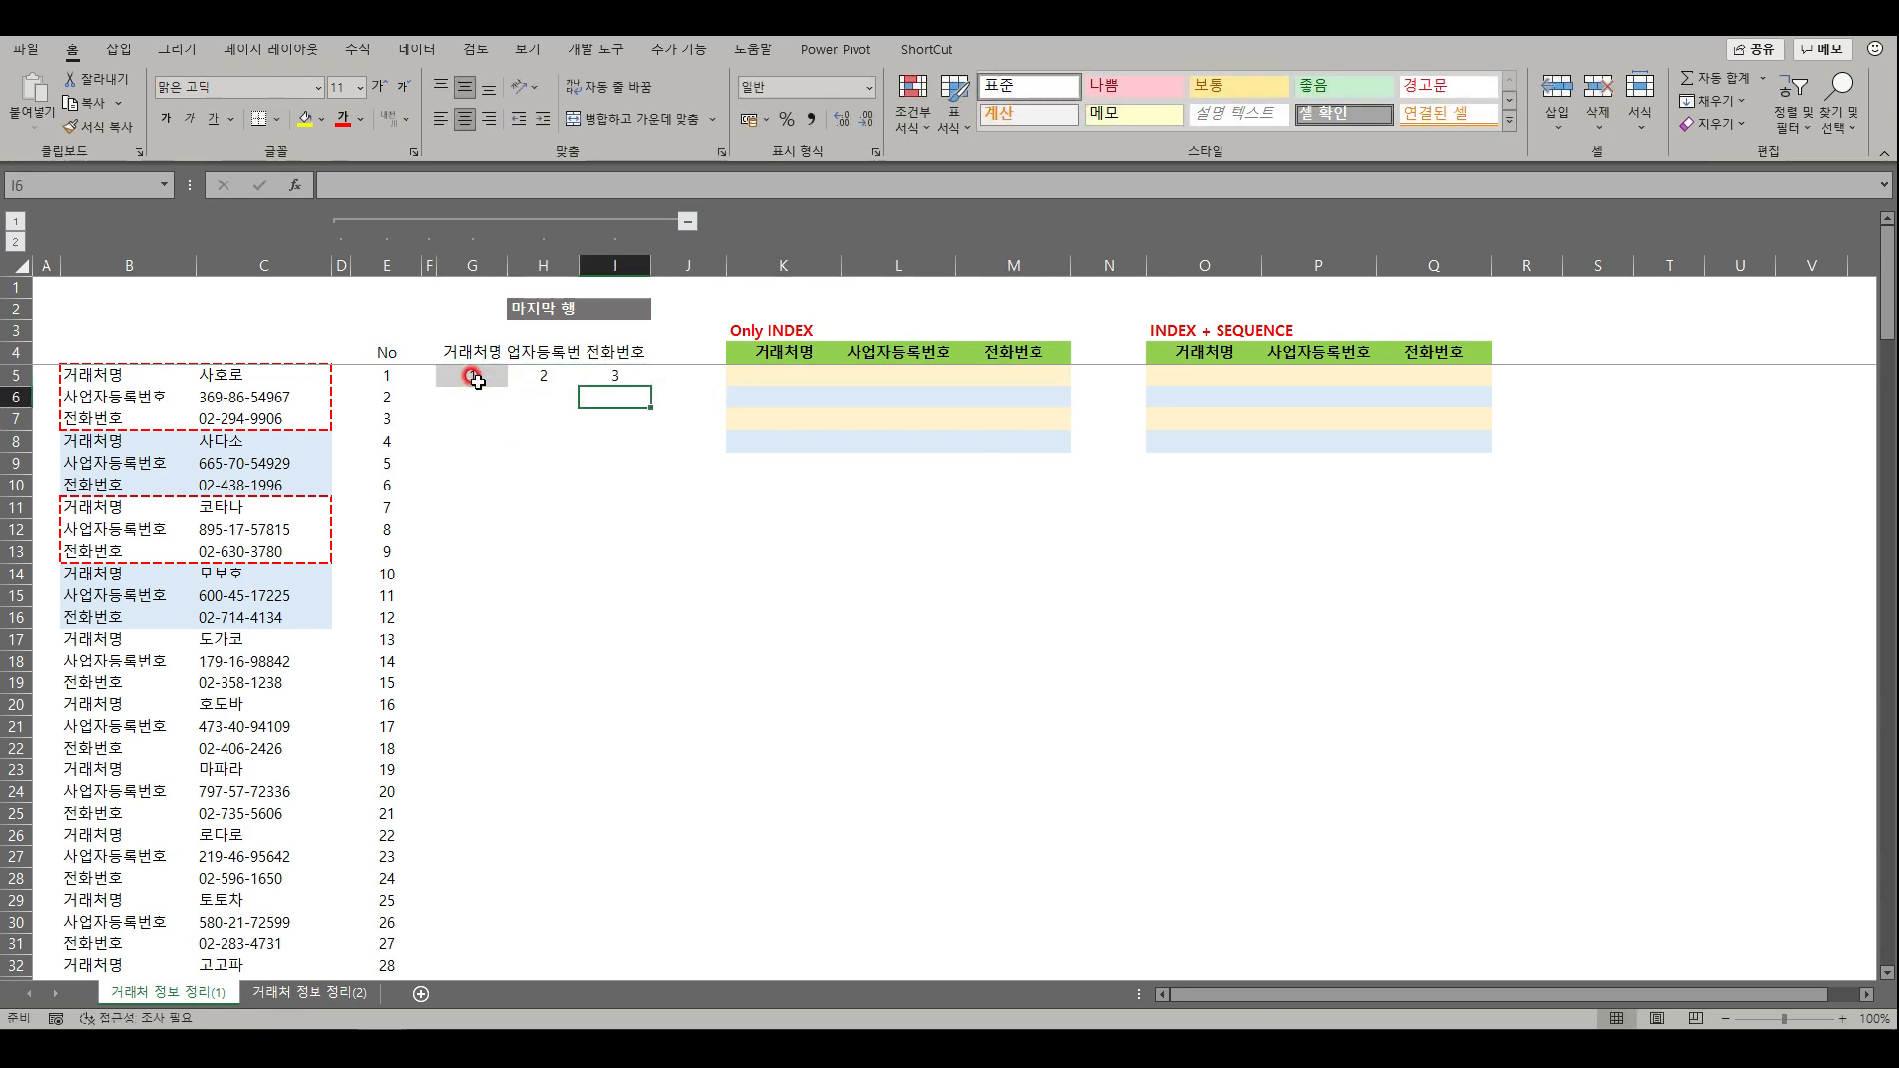
- Enter the position numbers 4, 5 and 6 for the second vendor in G6:I6
left_click(472, 398)
type("4")
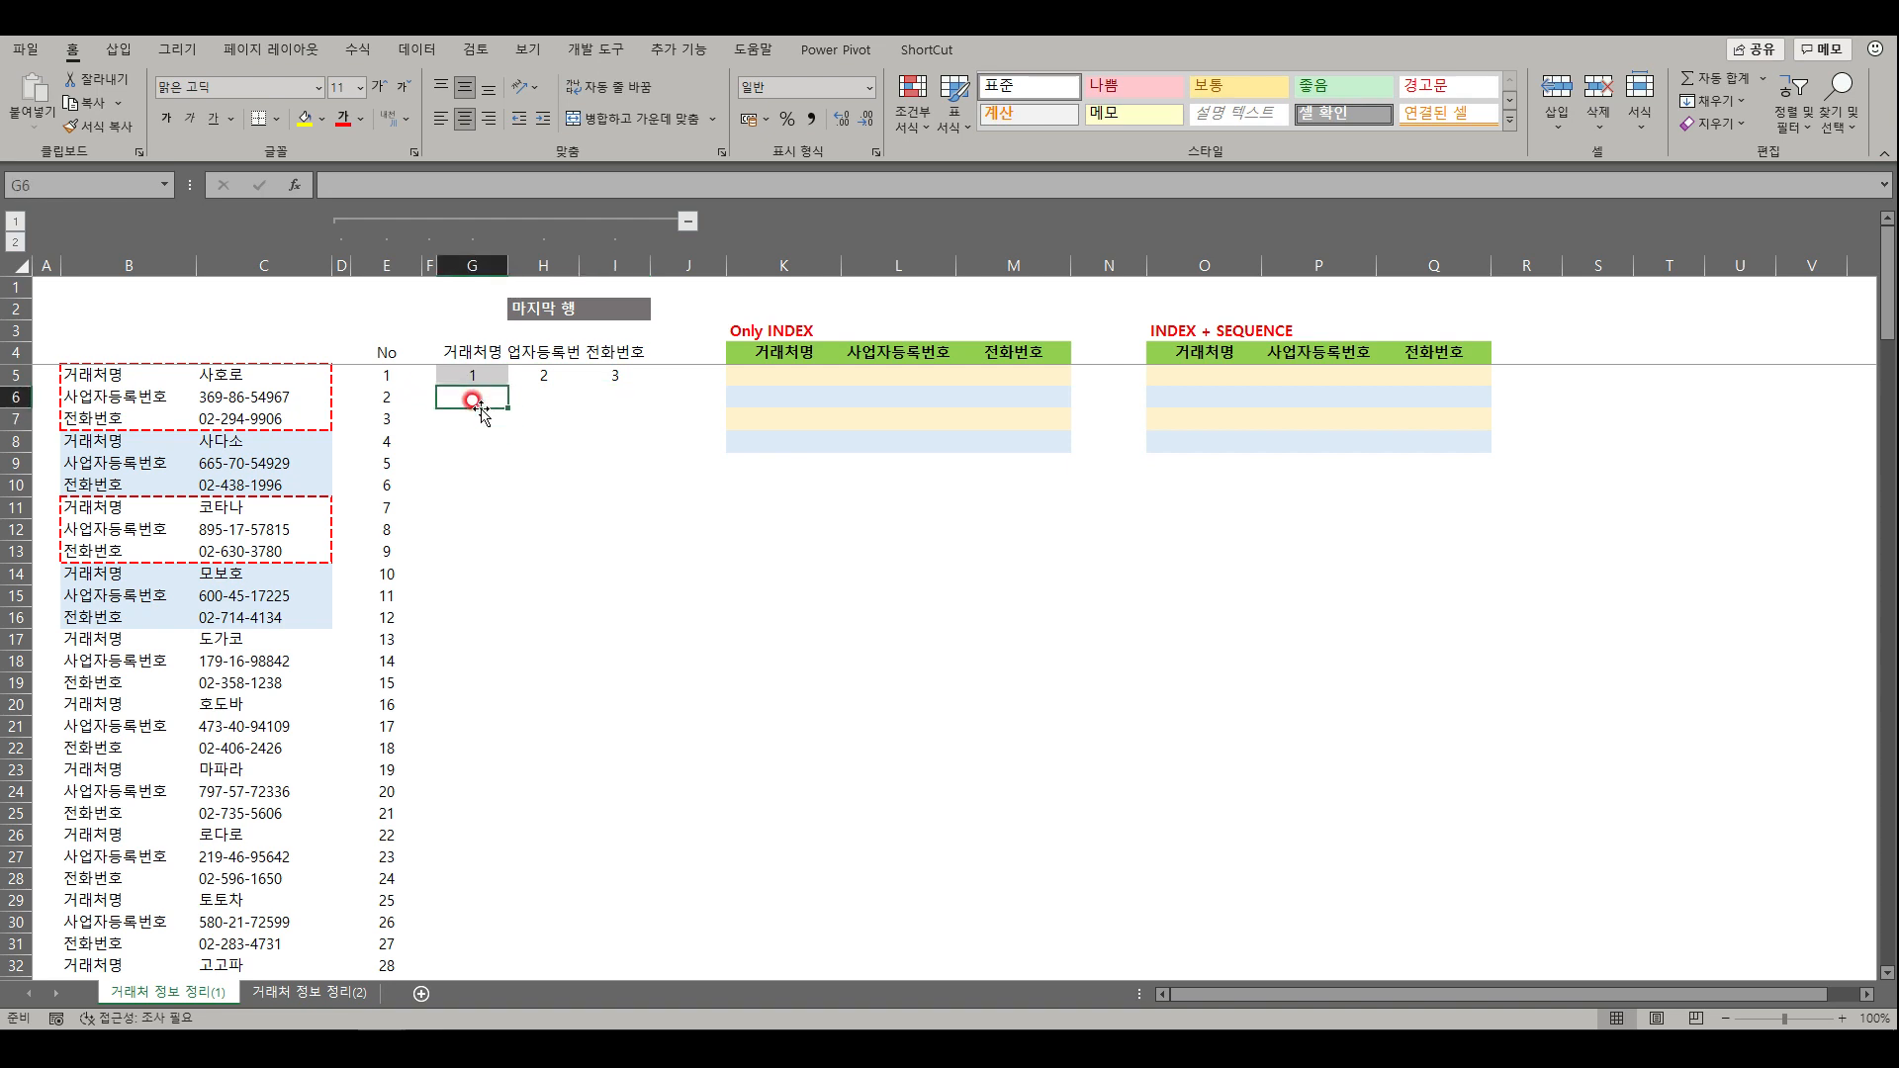
key("Right")
type("5")
key("Right")
type("6")
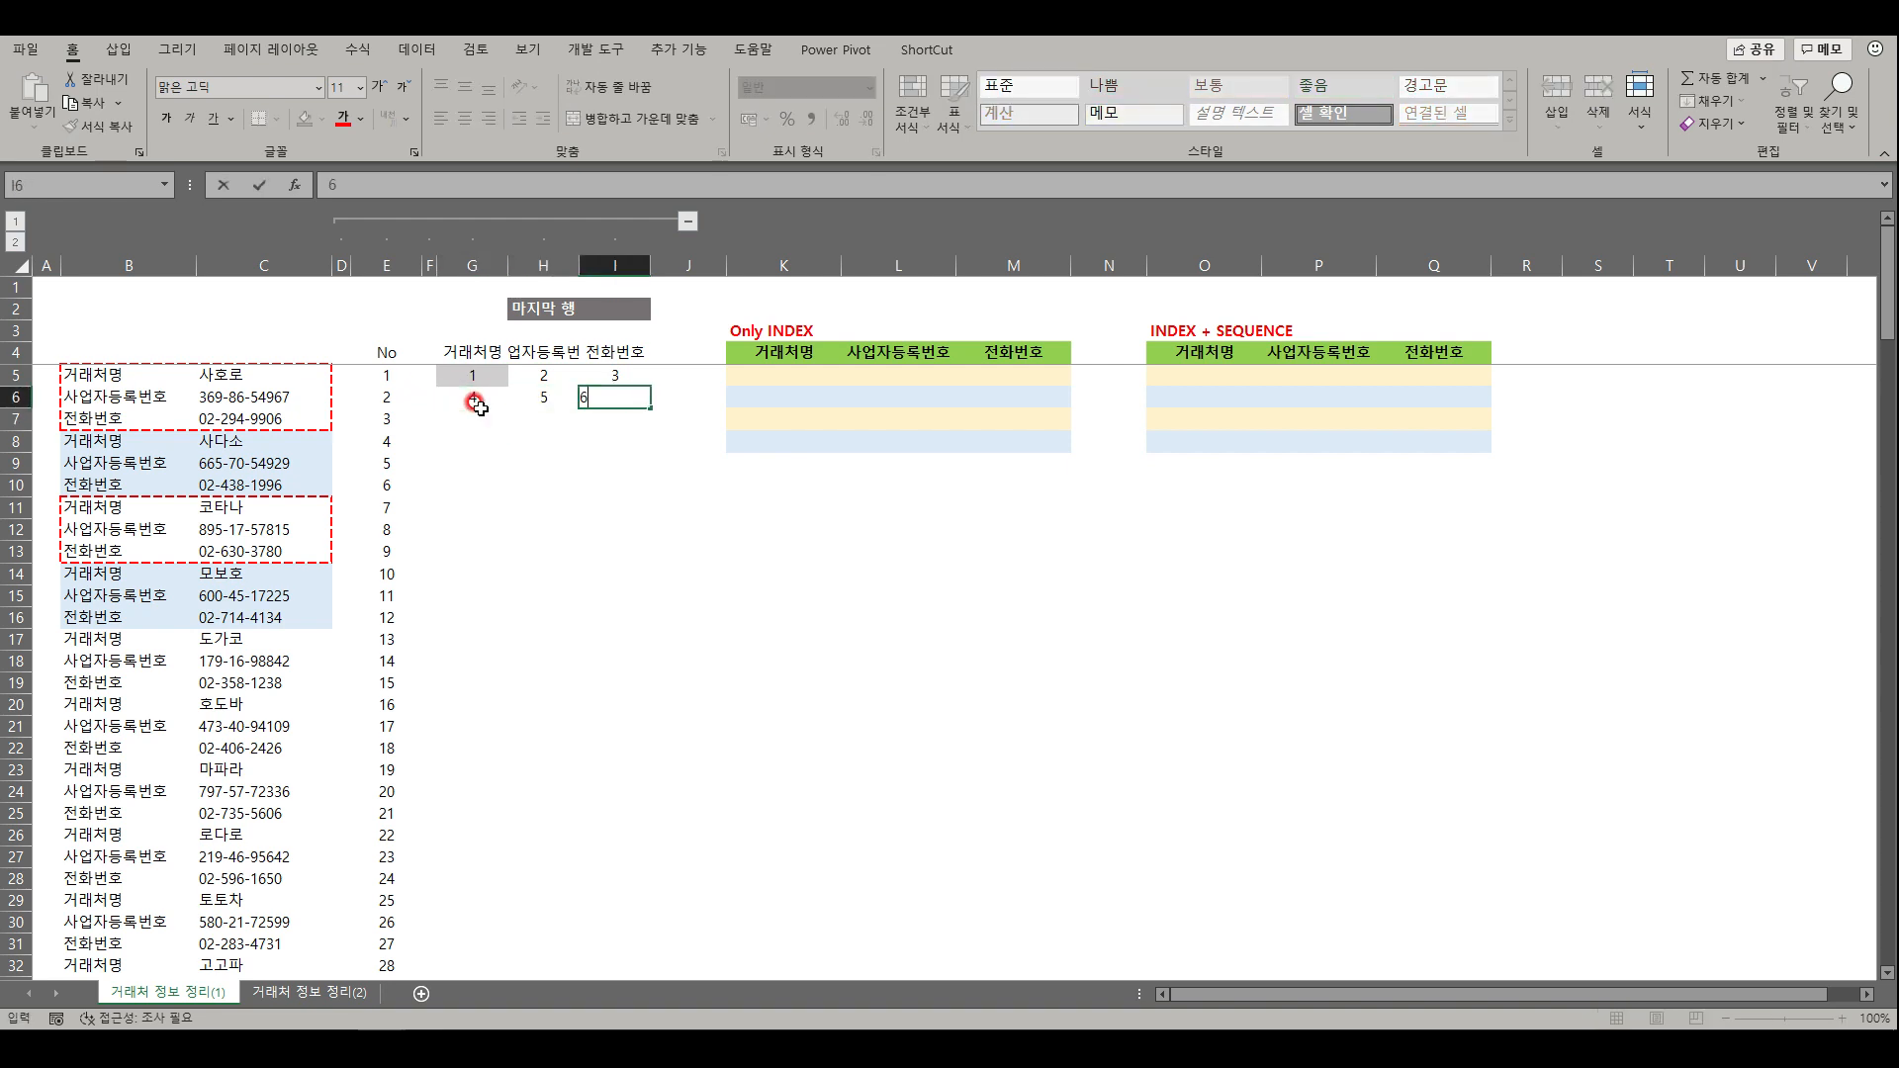
key("Return")
- Enter the position numbers 7, 8 and 9 for the third vendor in G7:I7
left_click(476, 405)
type("7")
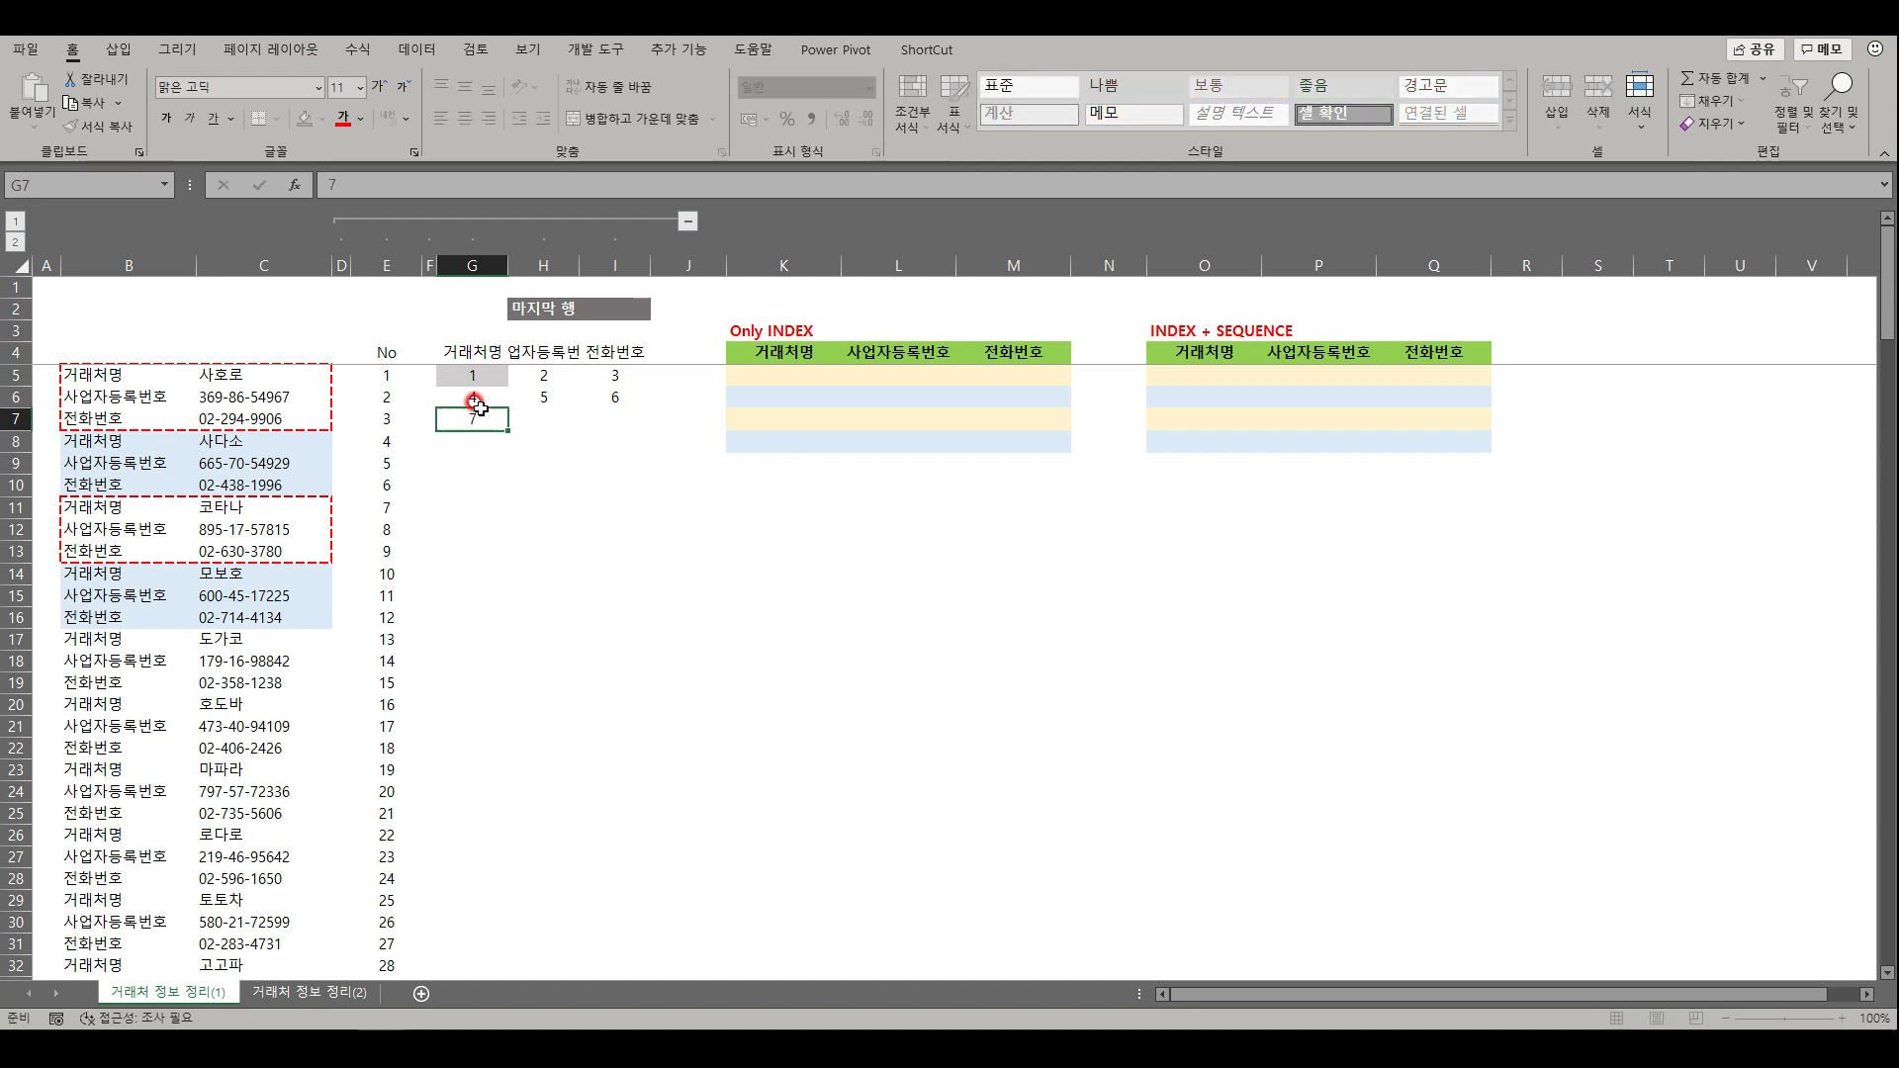
key("Right")
type("8")
key("Right")
type("9")
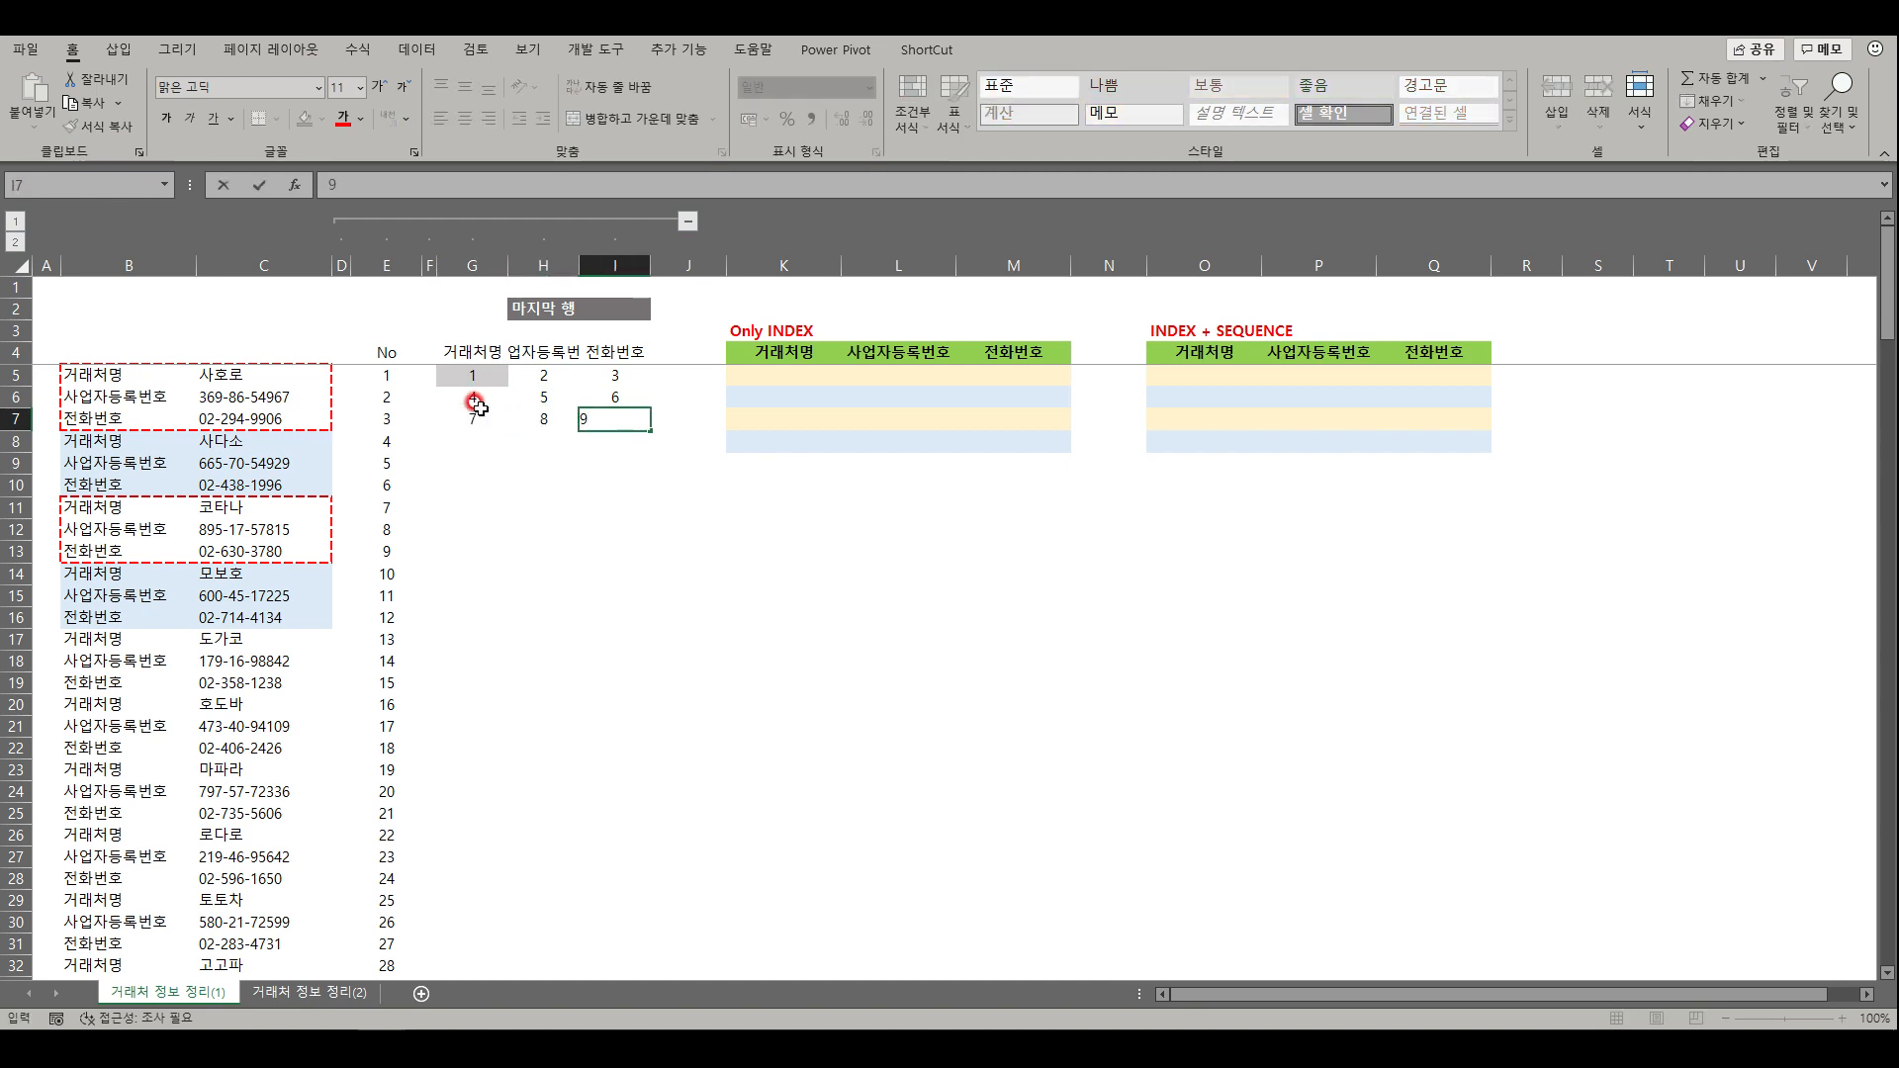
key("Return")
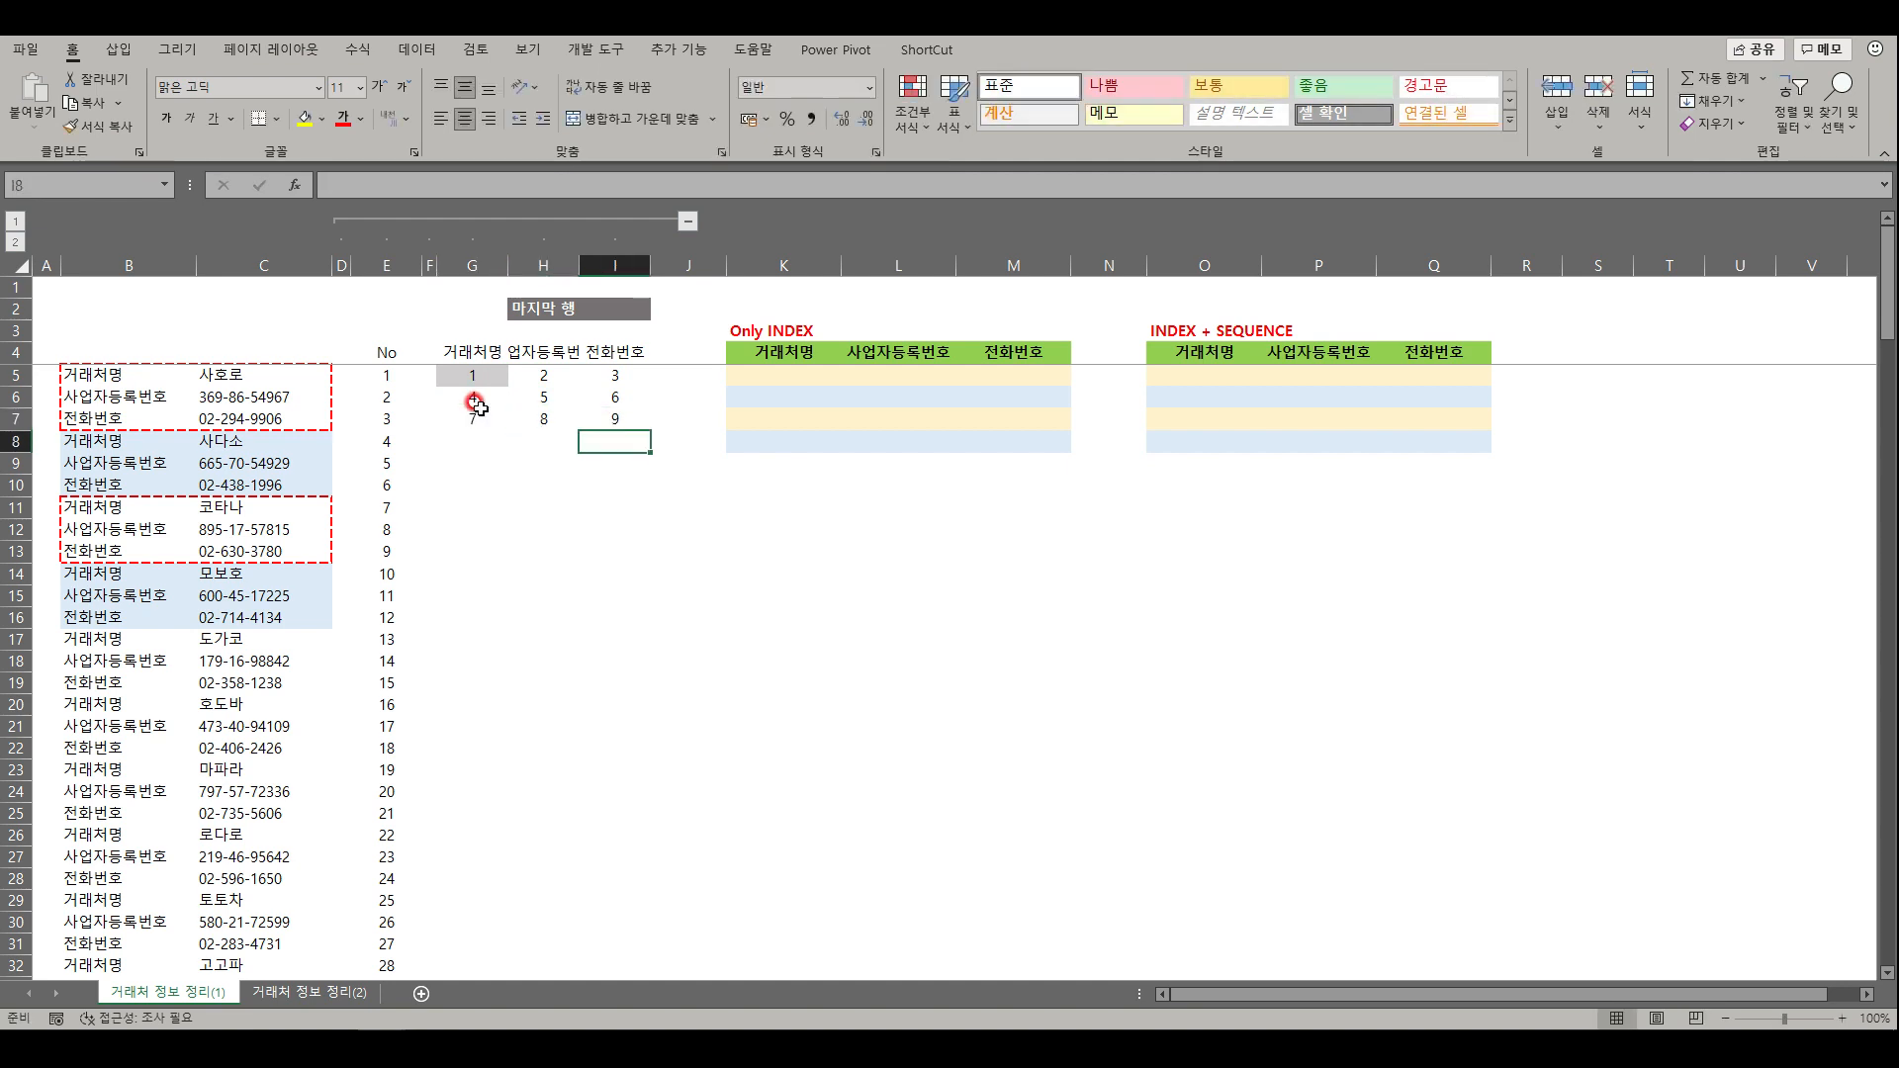
left_click_drag(481, 374, 614, 415)
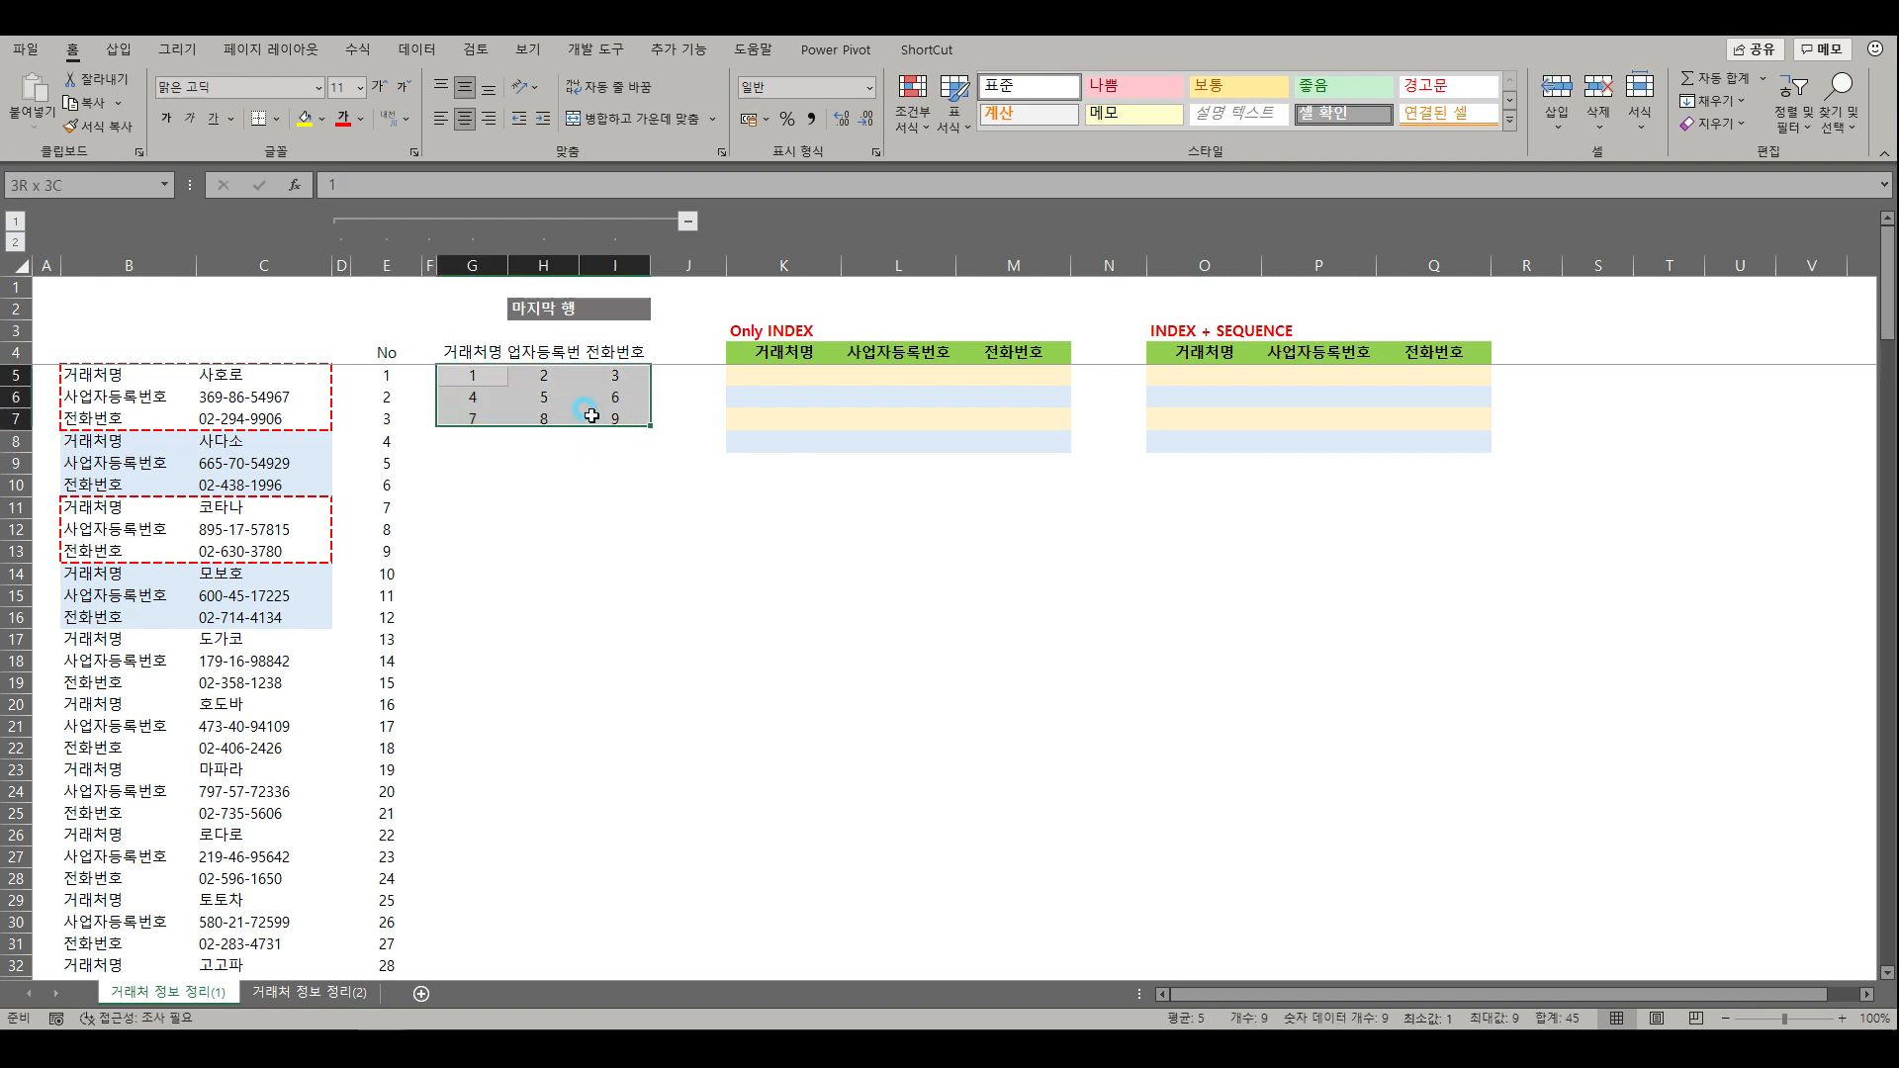
- Enter =INDEX($C$5:$C$184,G5,1) in K5 to retrieve the first vendor's name by its position number
left_click(731, 374)
type("=")
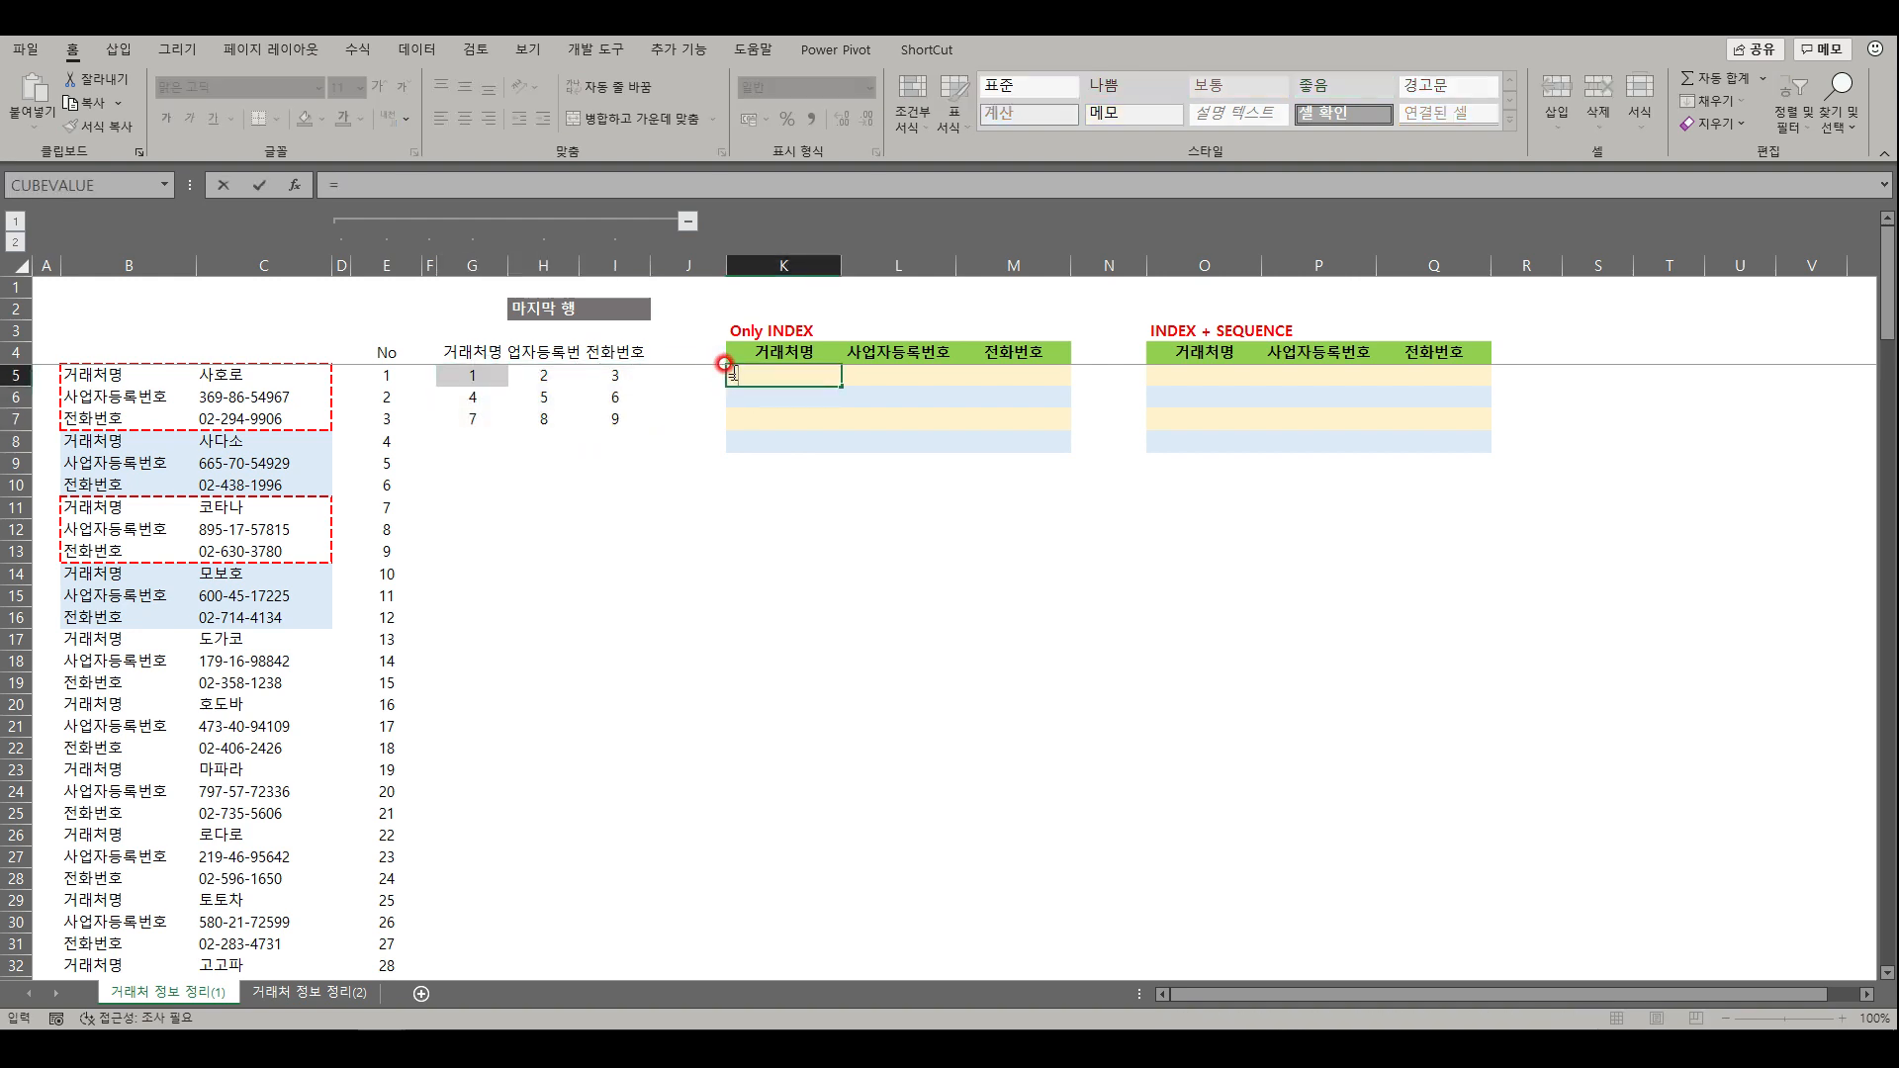
type("index(")
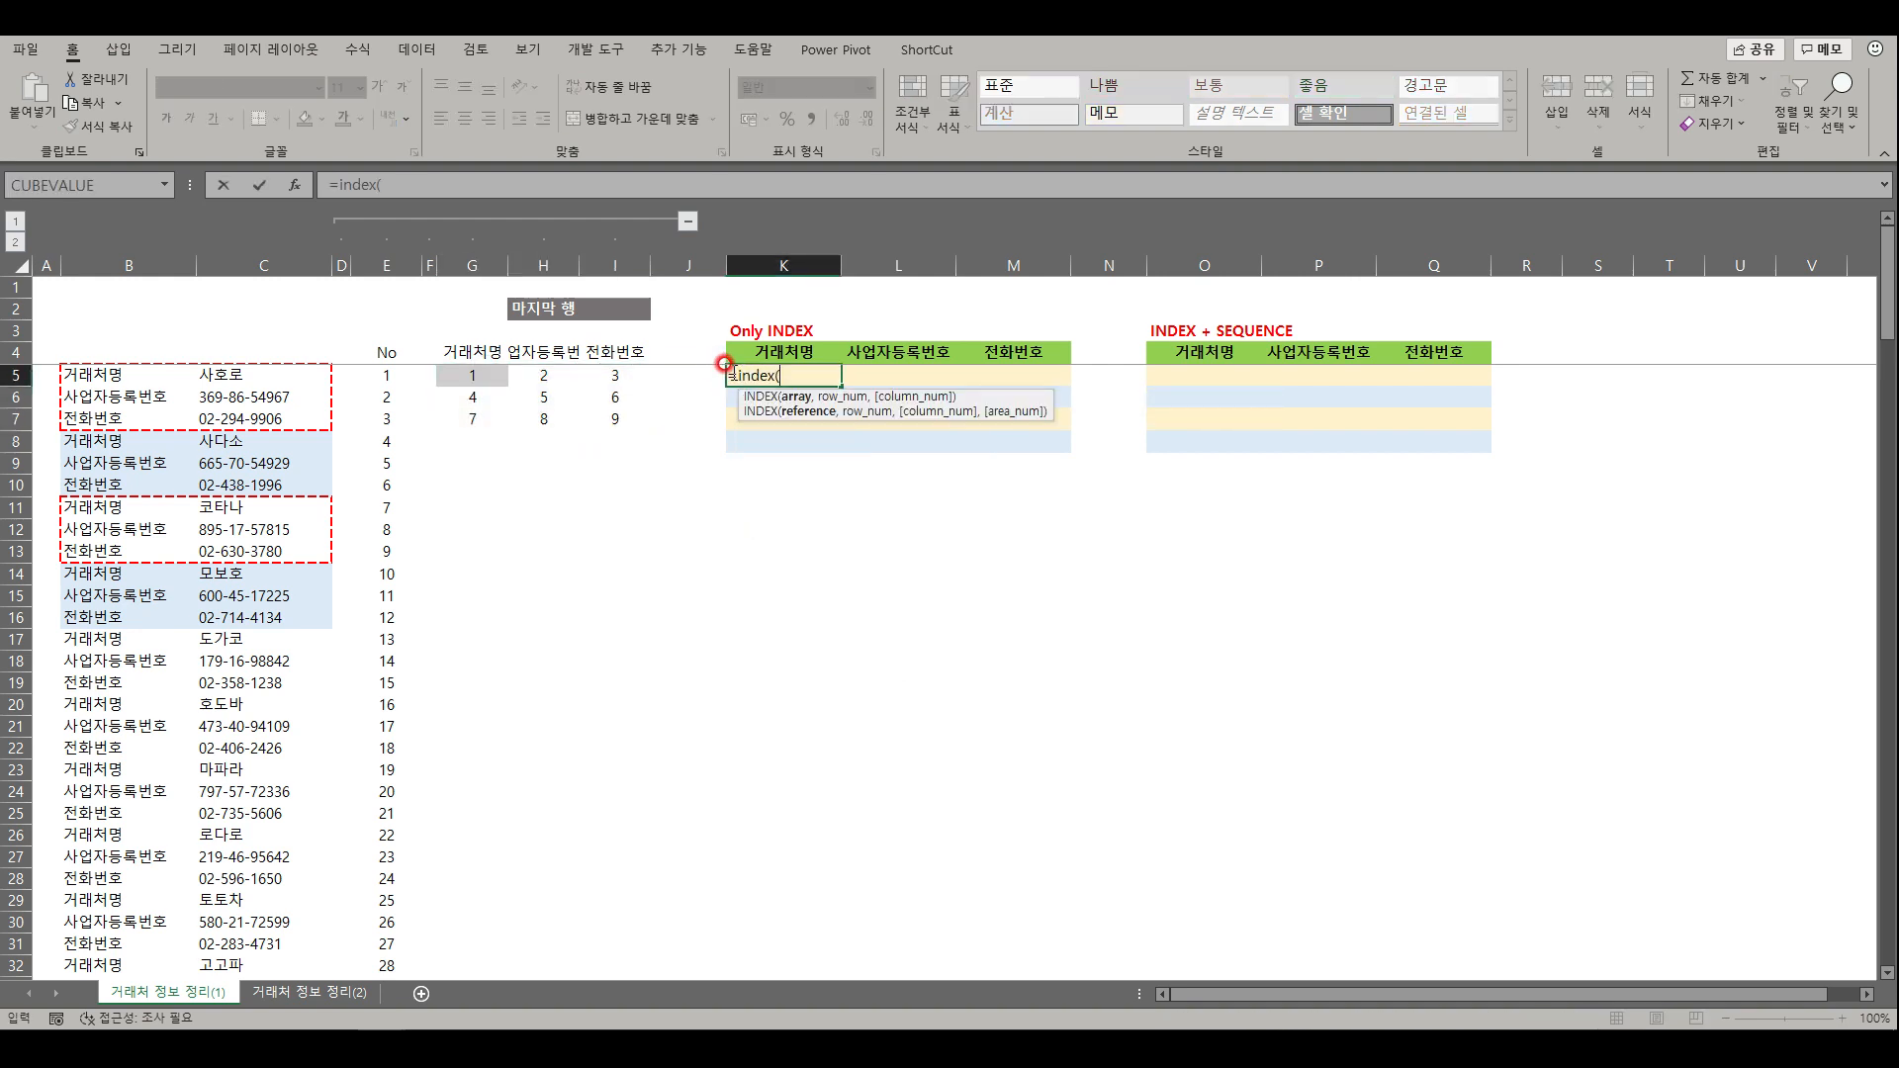
left_click(239, 366)
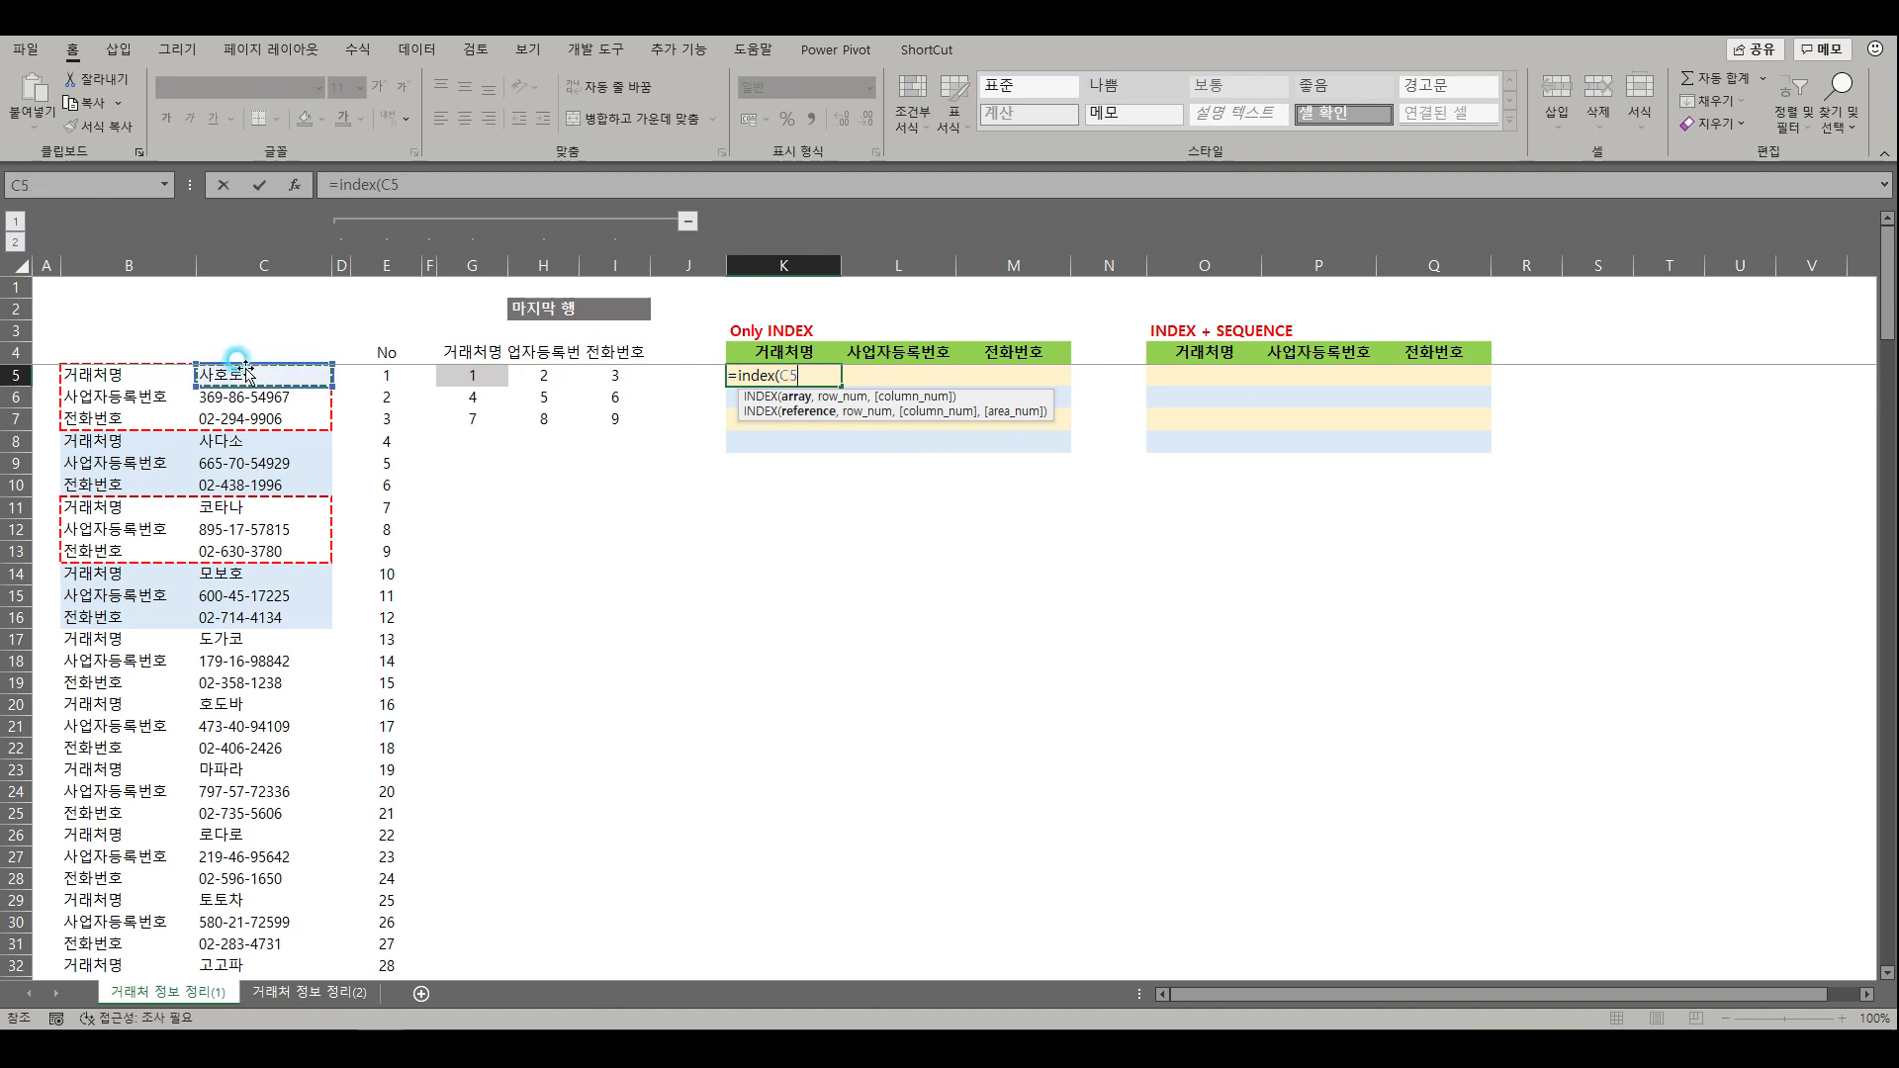
key("ctrl+shift+Down")
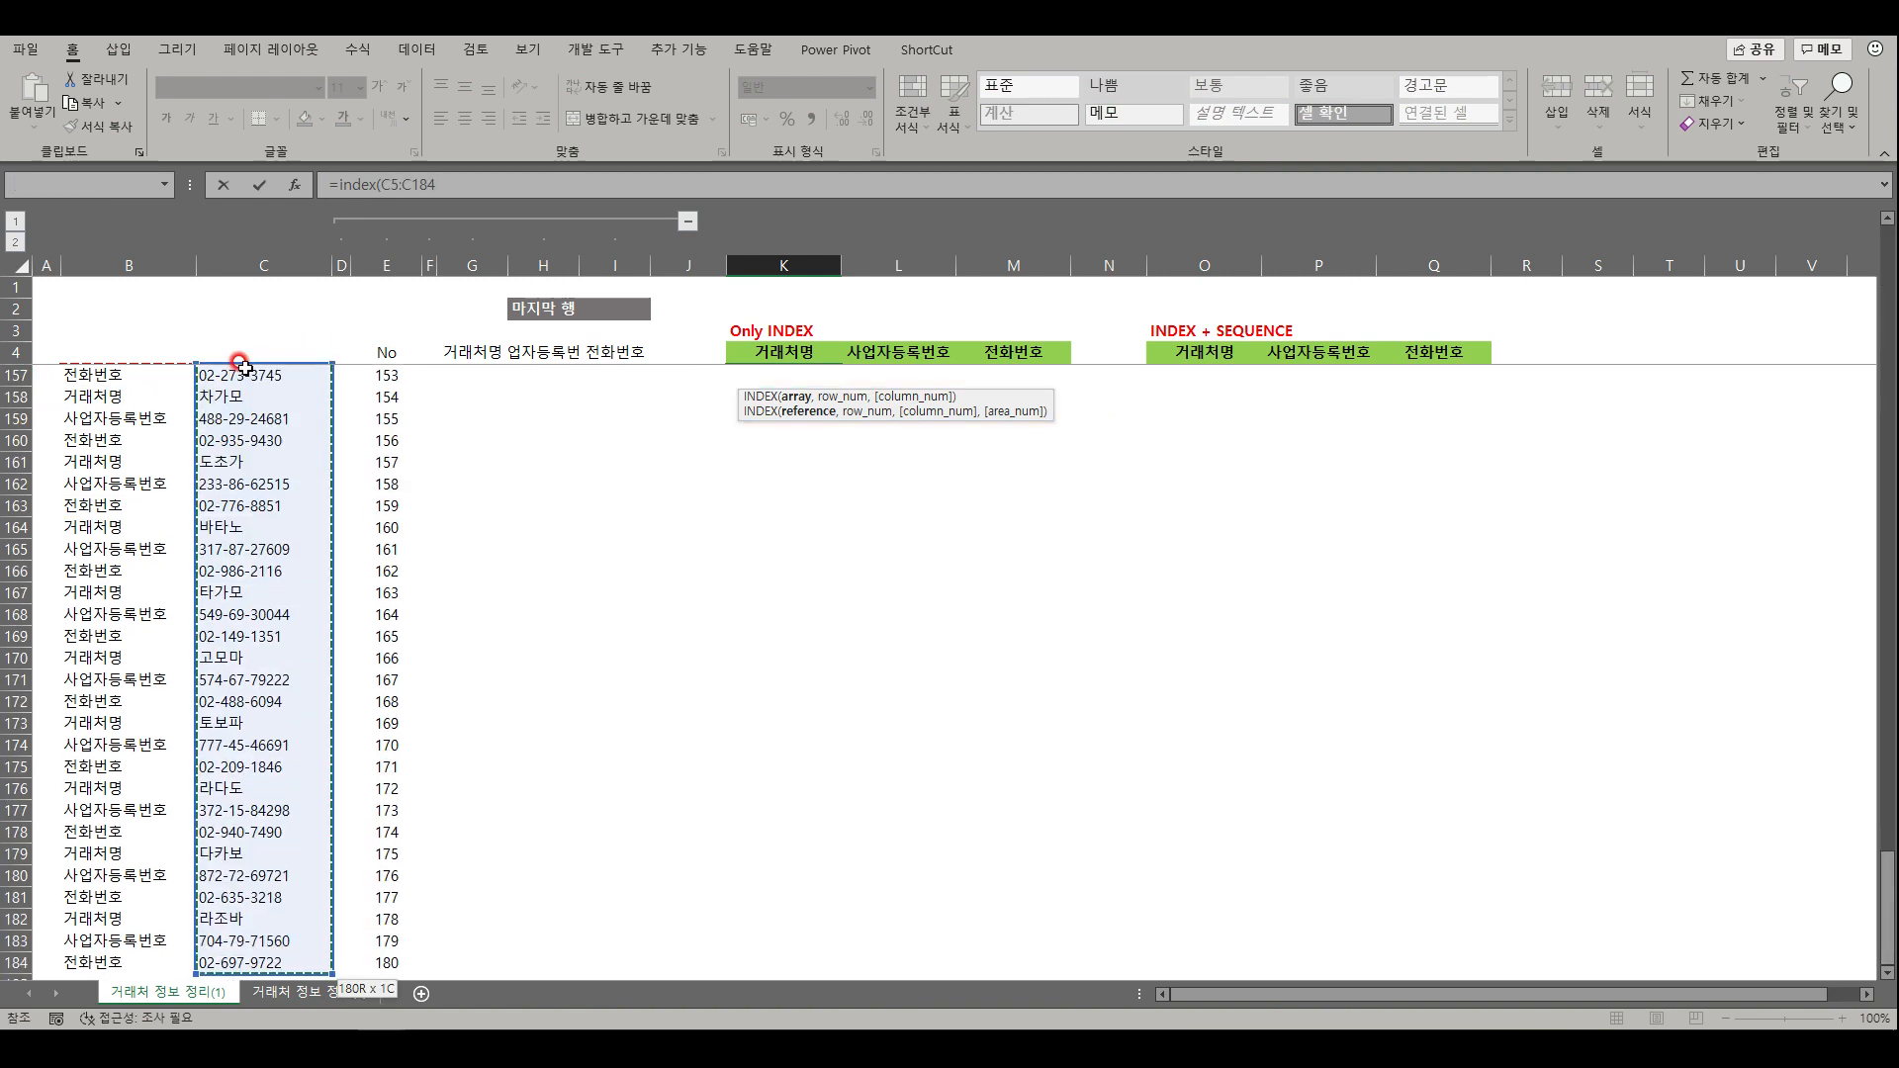
key("F4")
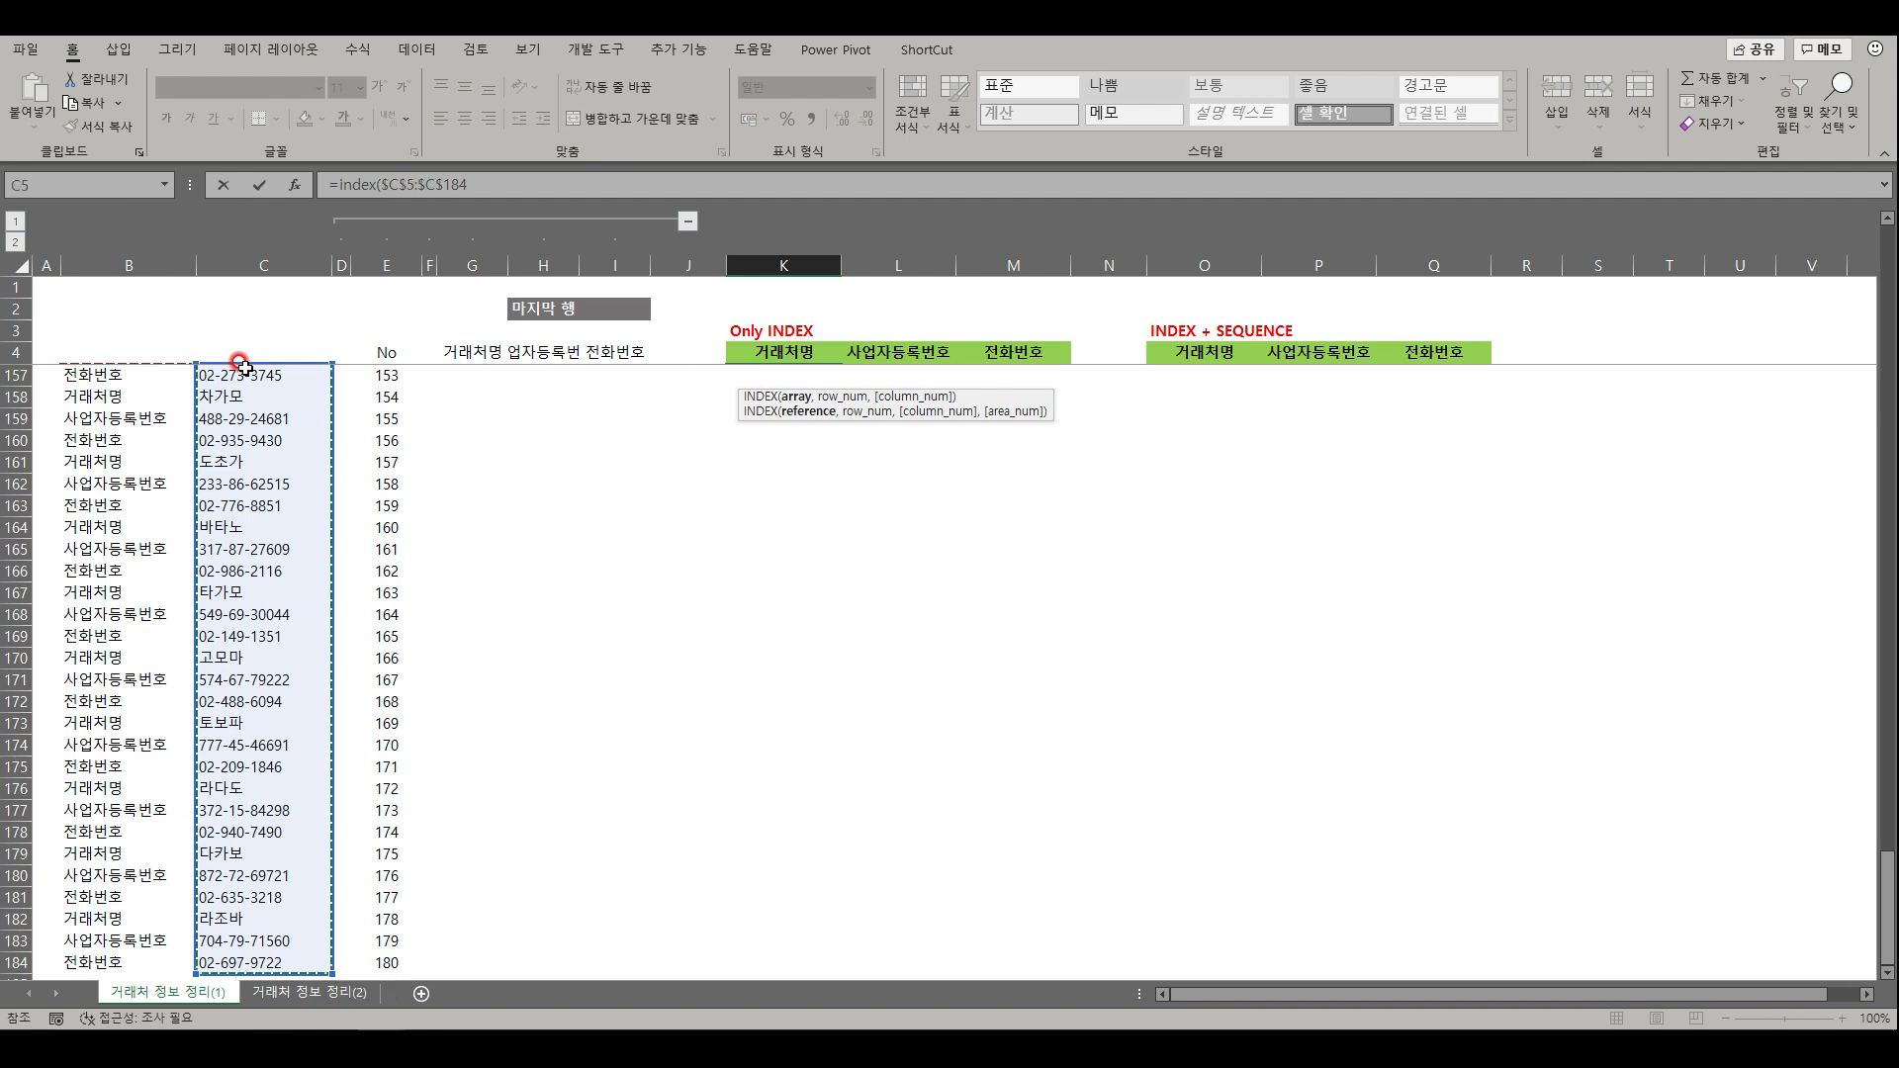
type(",")
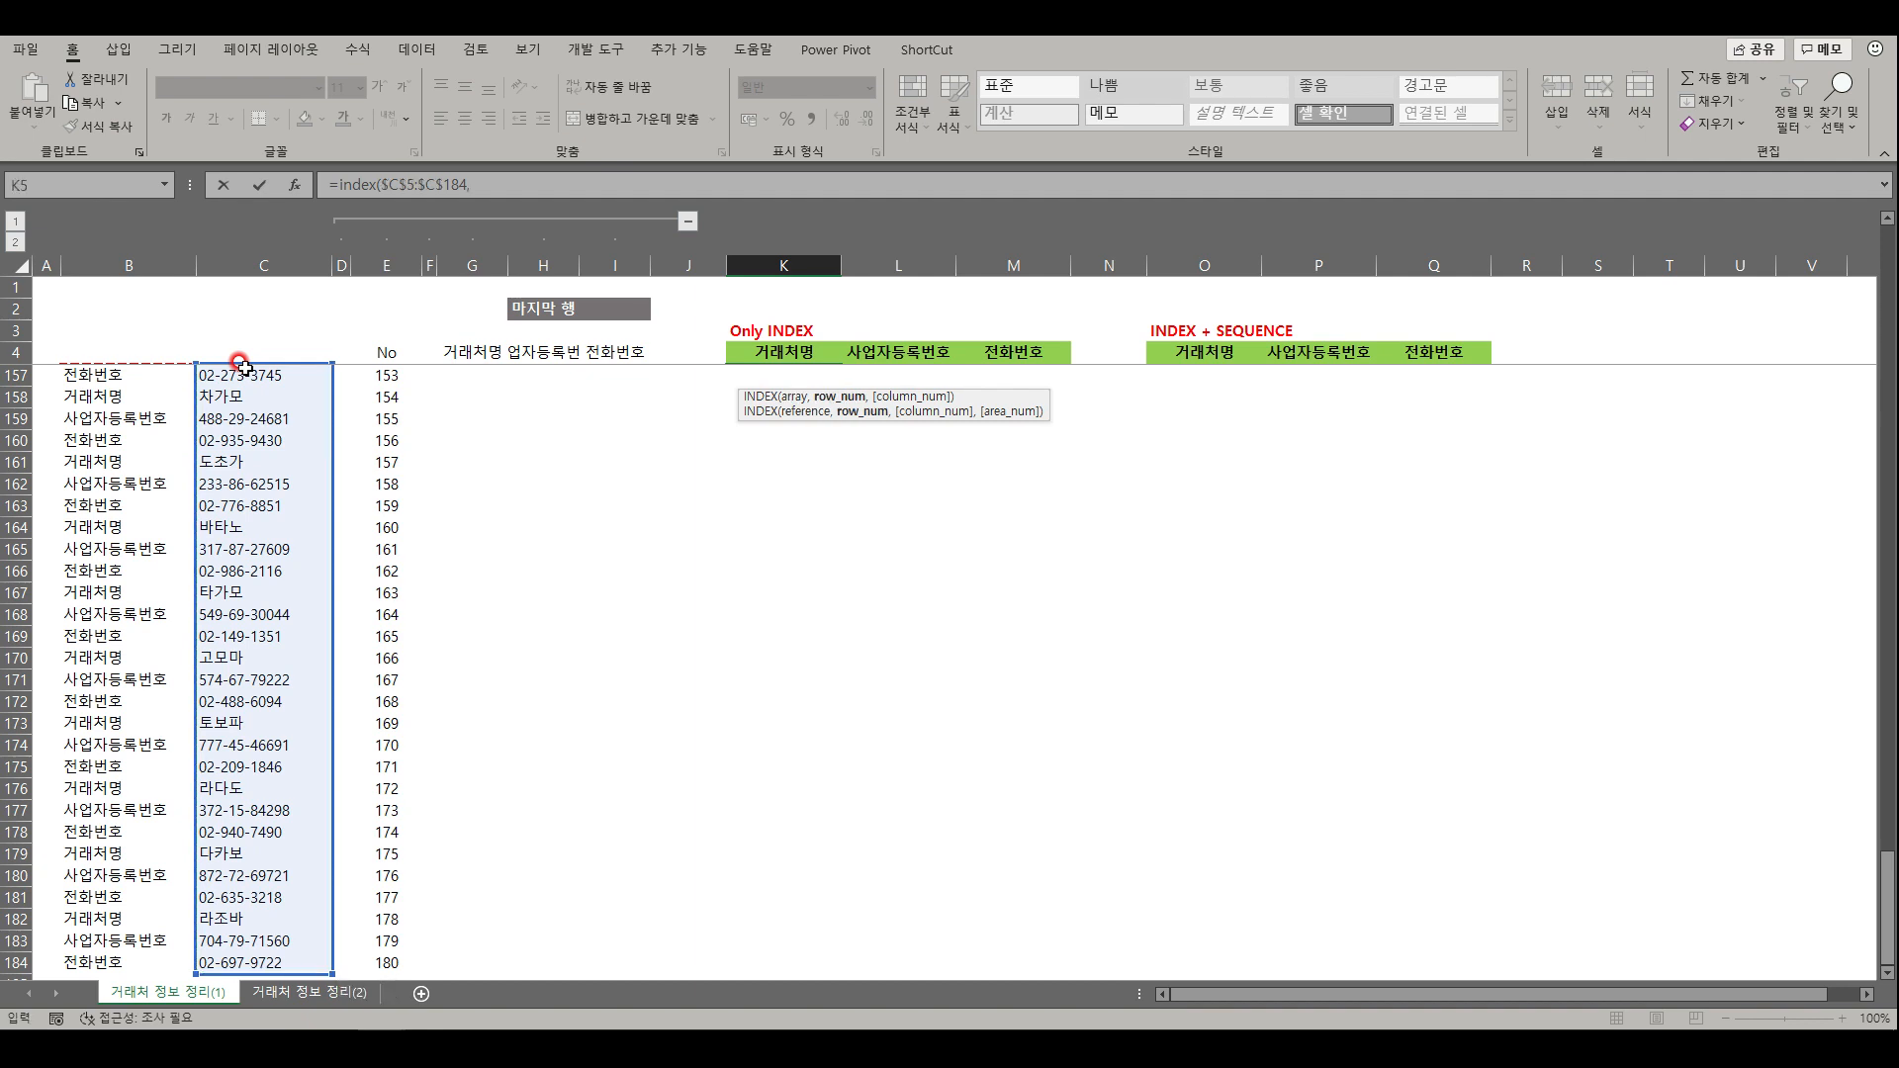
key("Left")
key("Left")
key("Left")
key("Left")
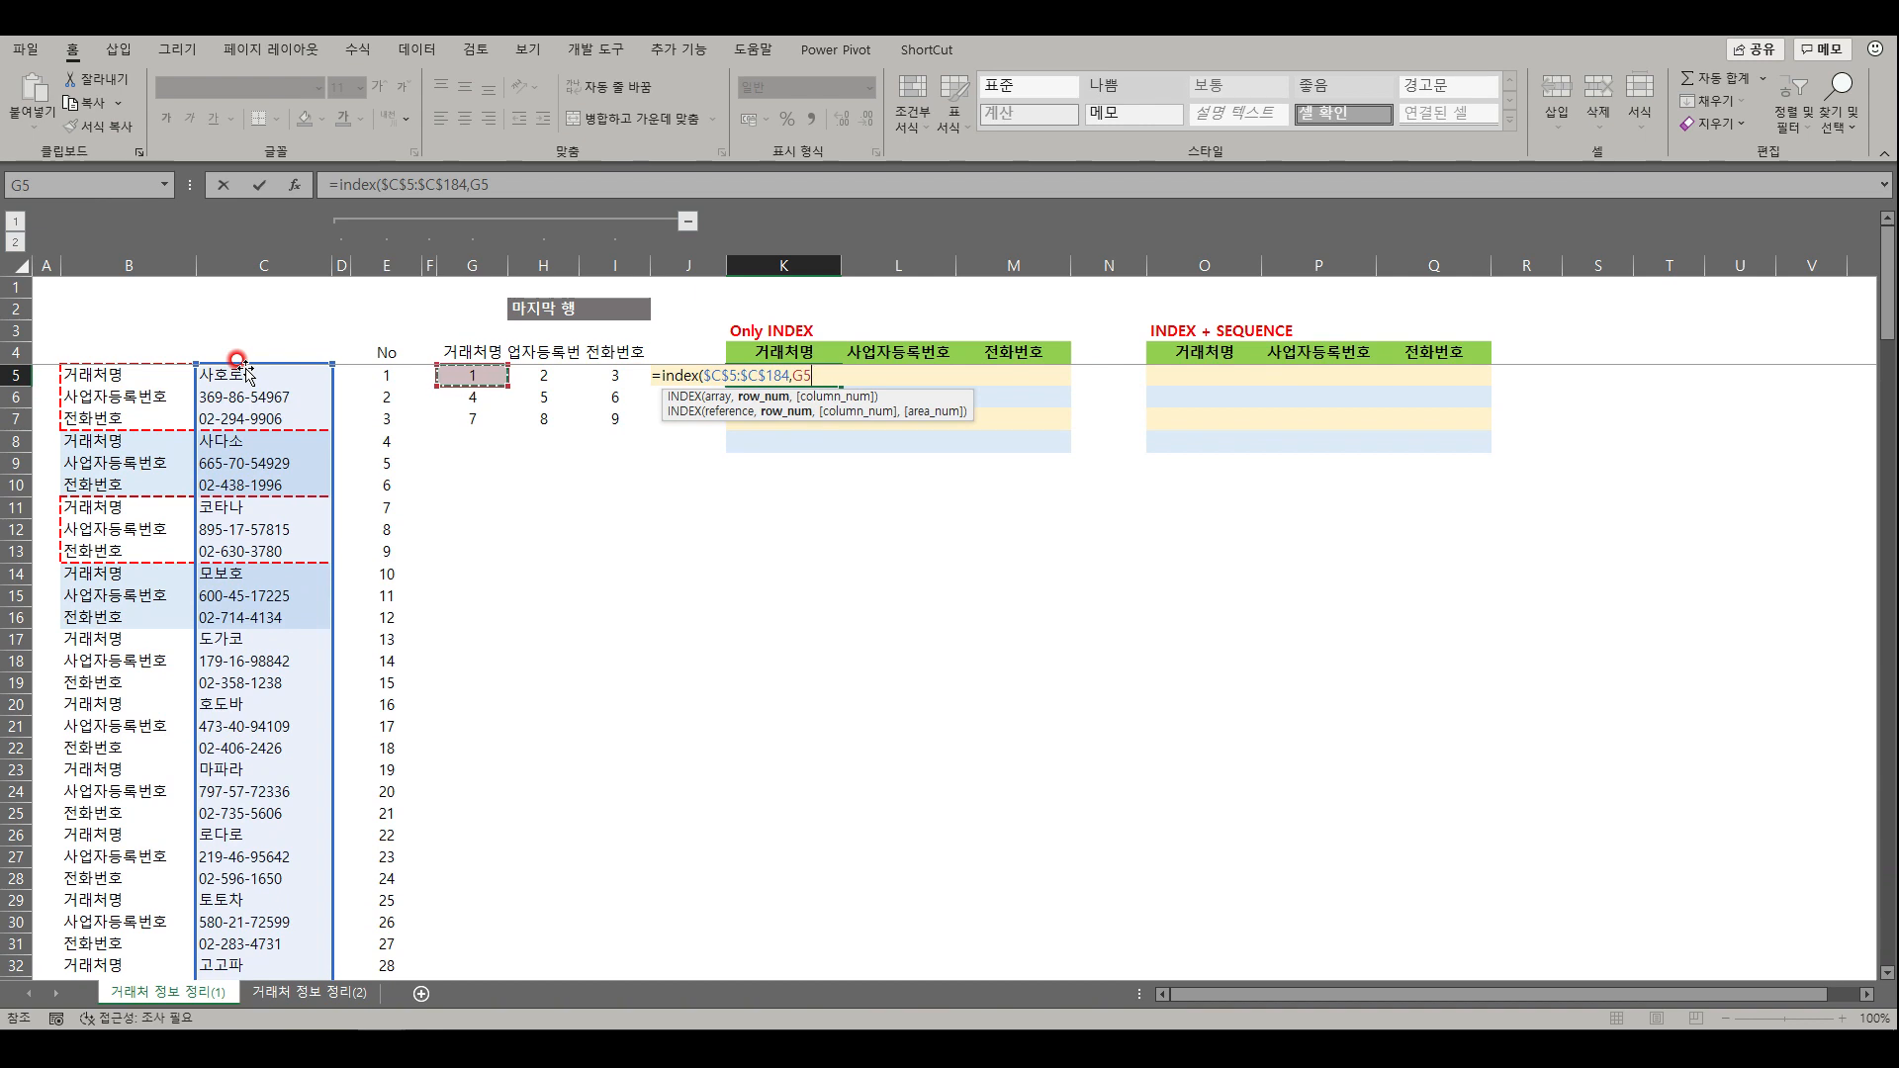
type(",")
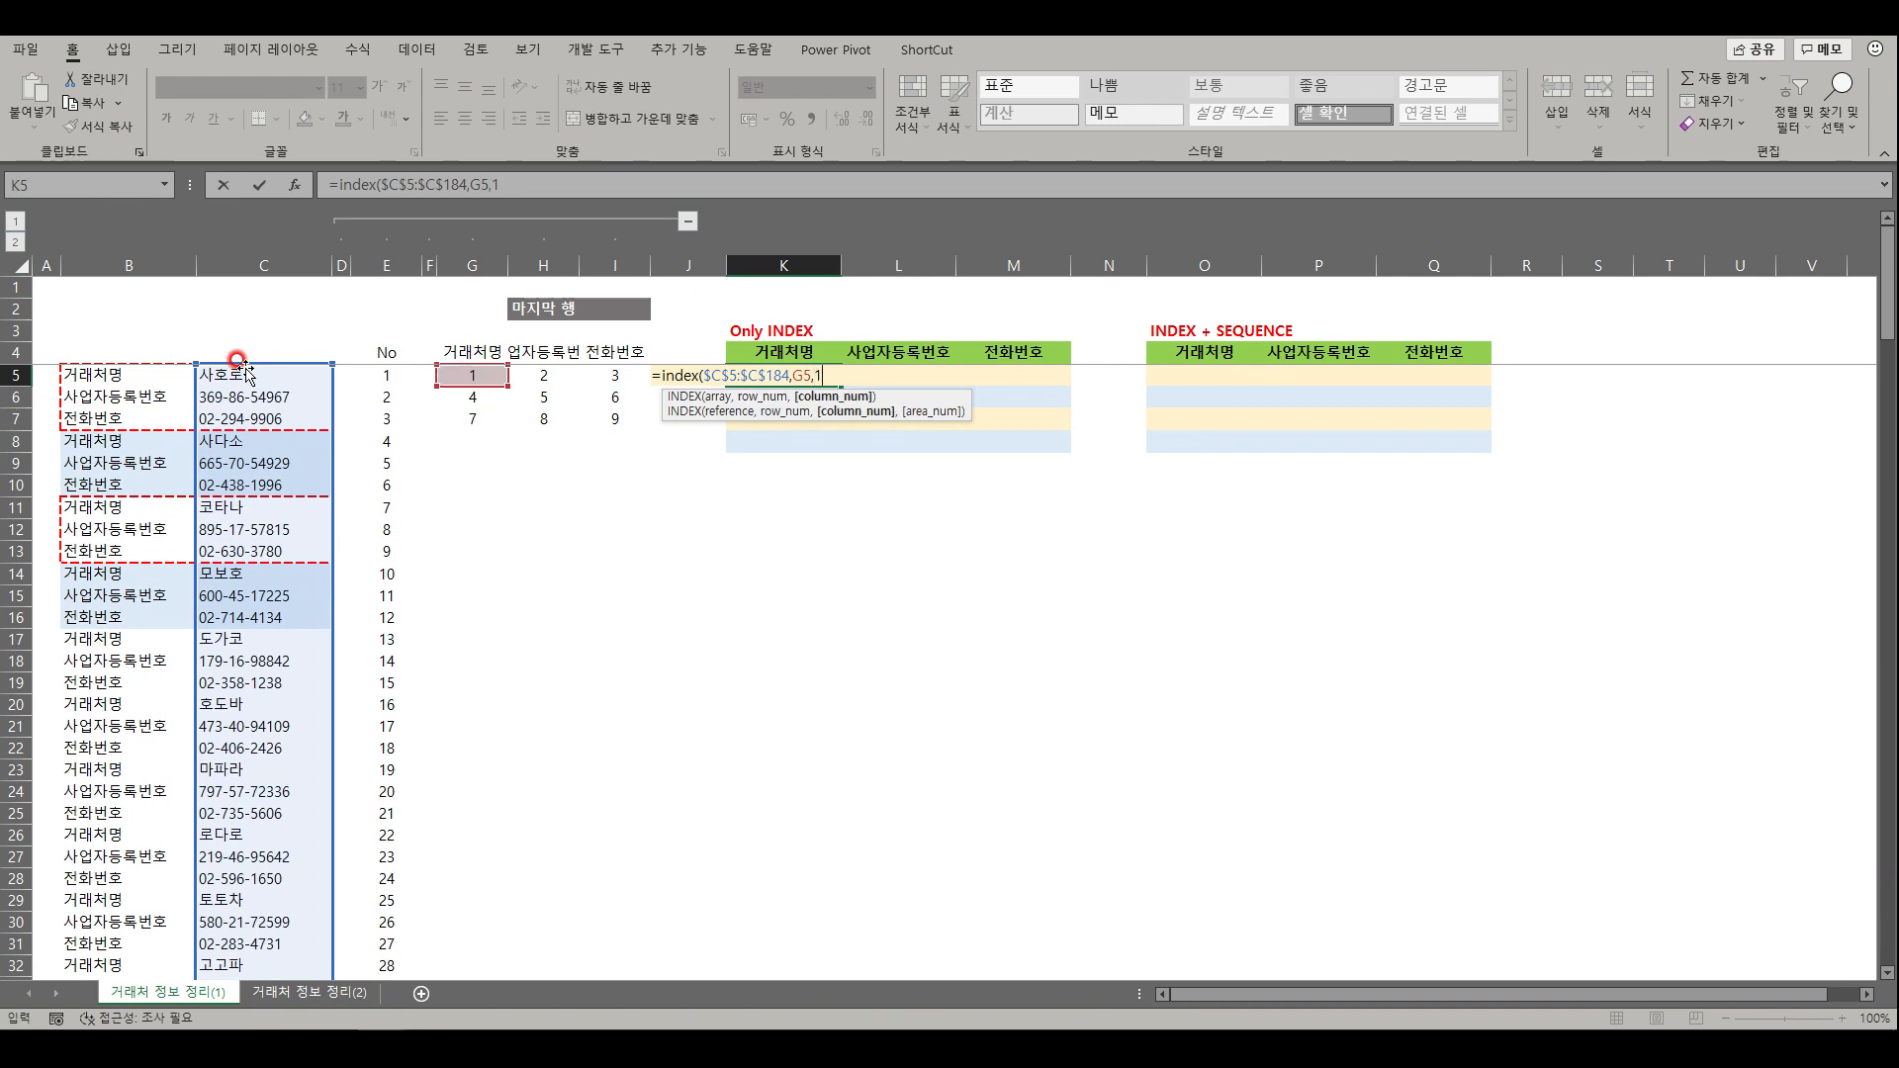
type("1)")
key("Return")
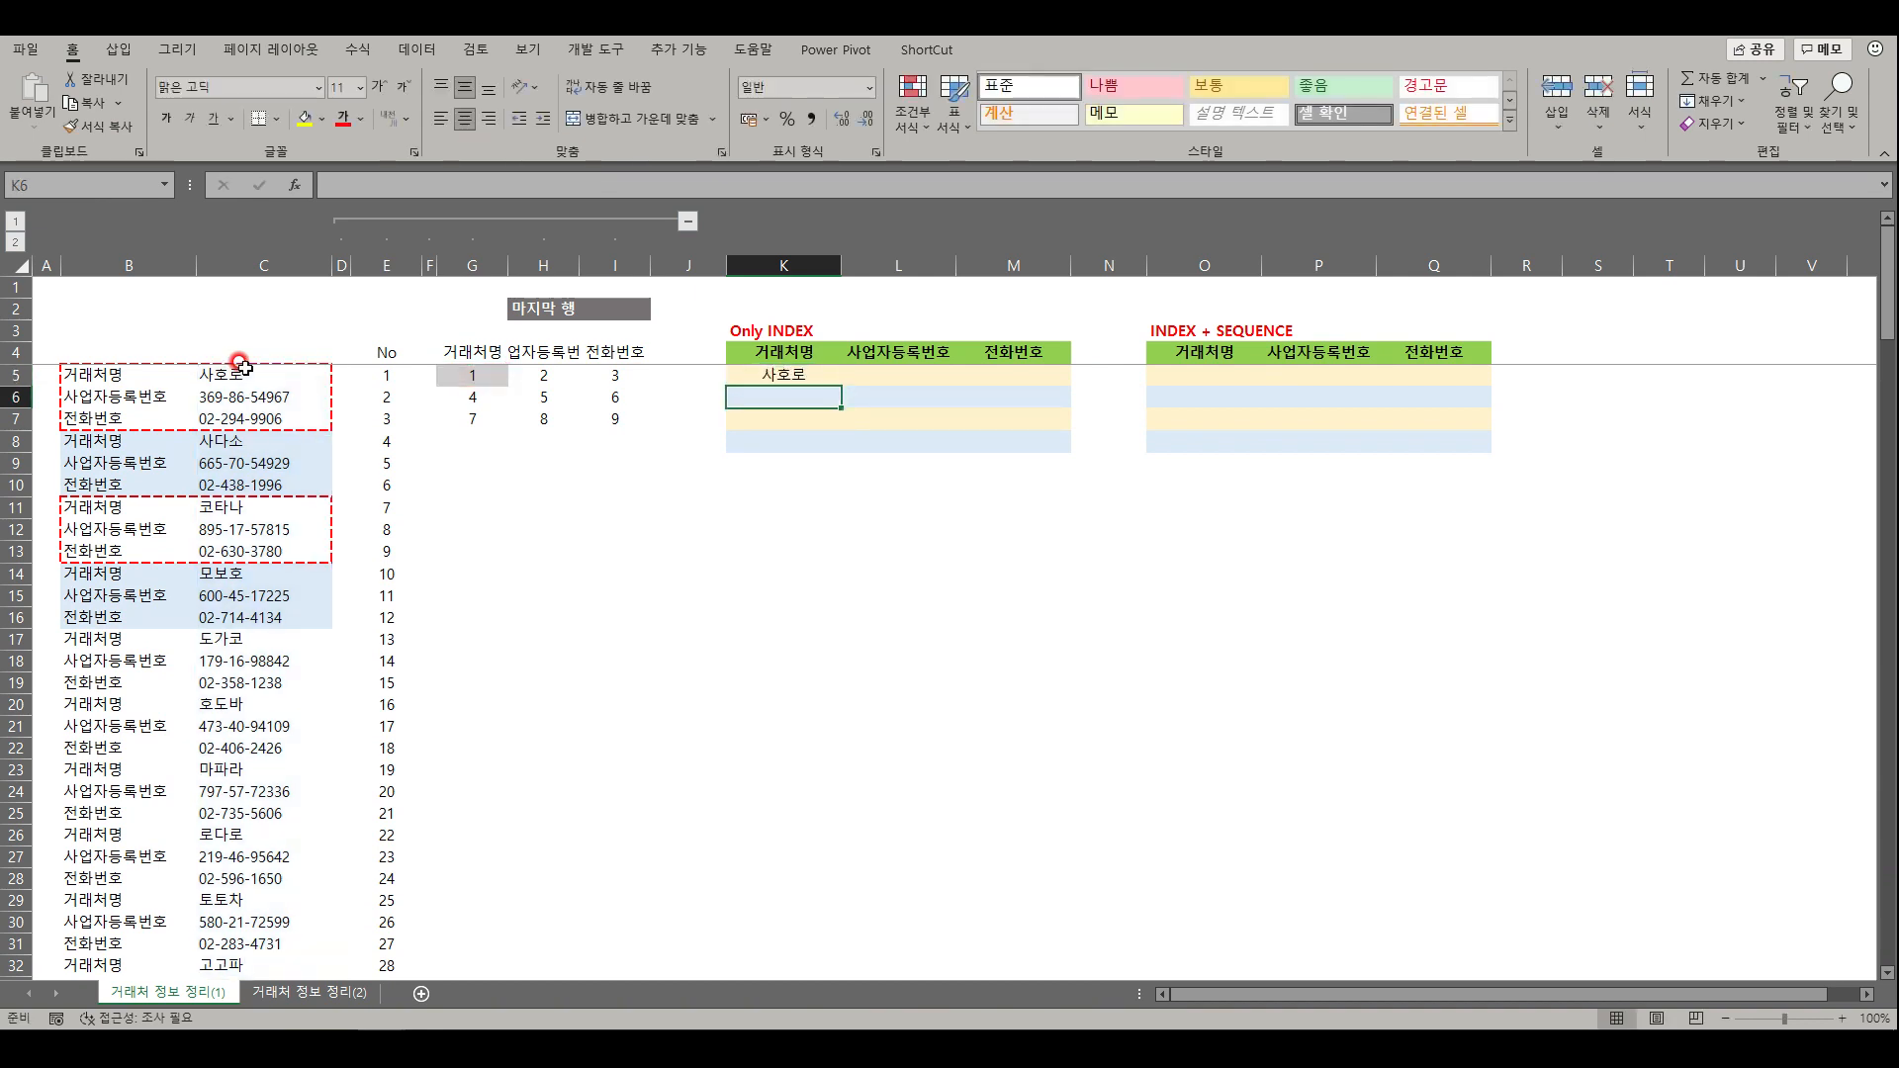
- Copy the INDEX formula in K5 across to L5:M5 for the registration number and phone number
left_click(243, 371)
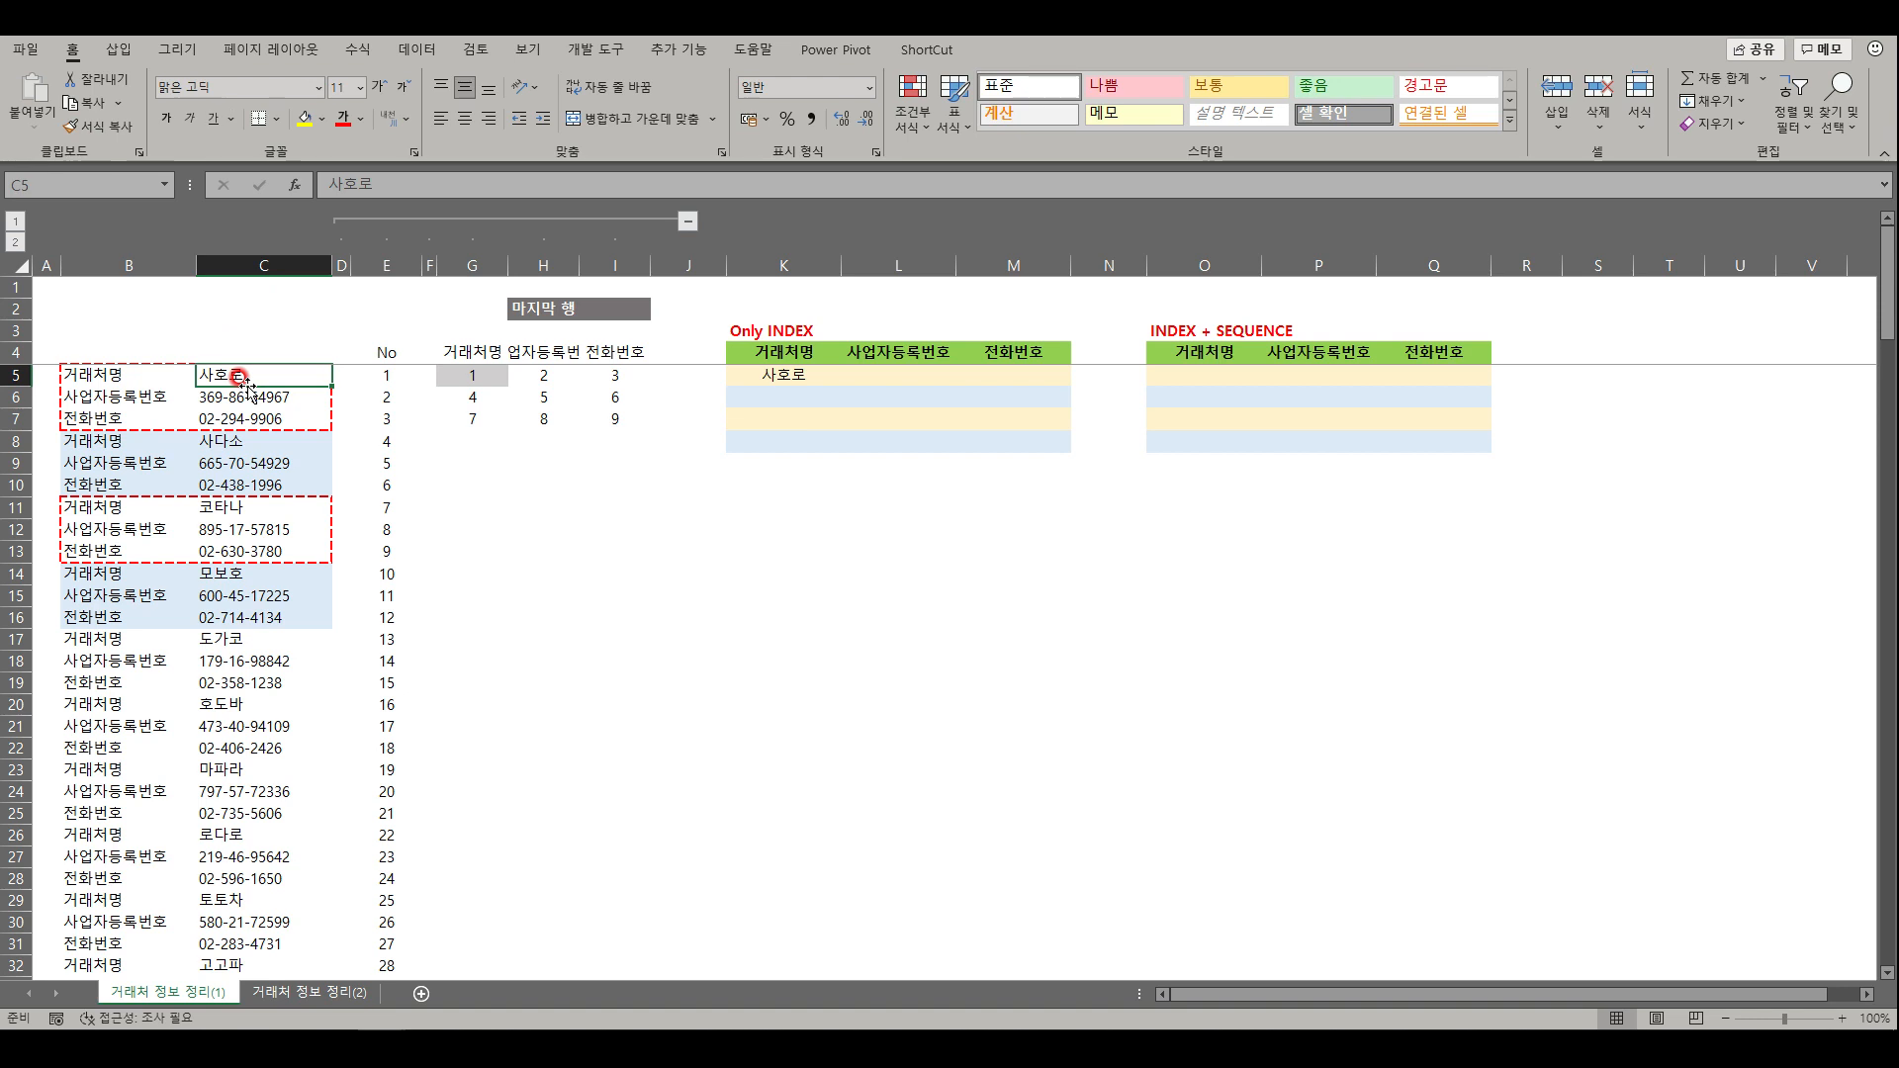
left_click(753, 374)
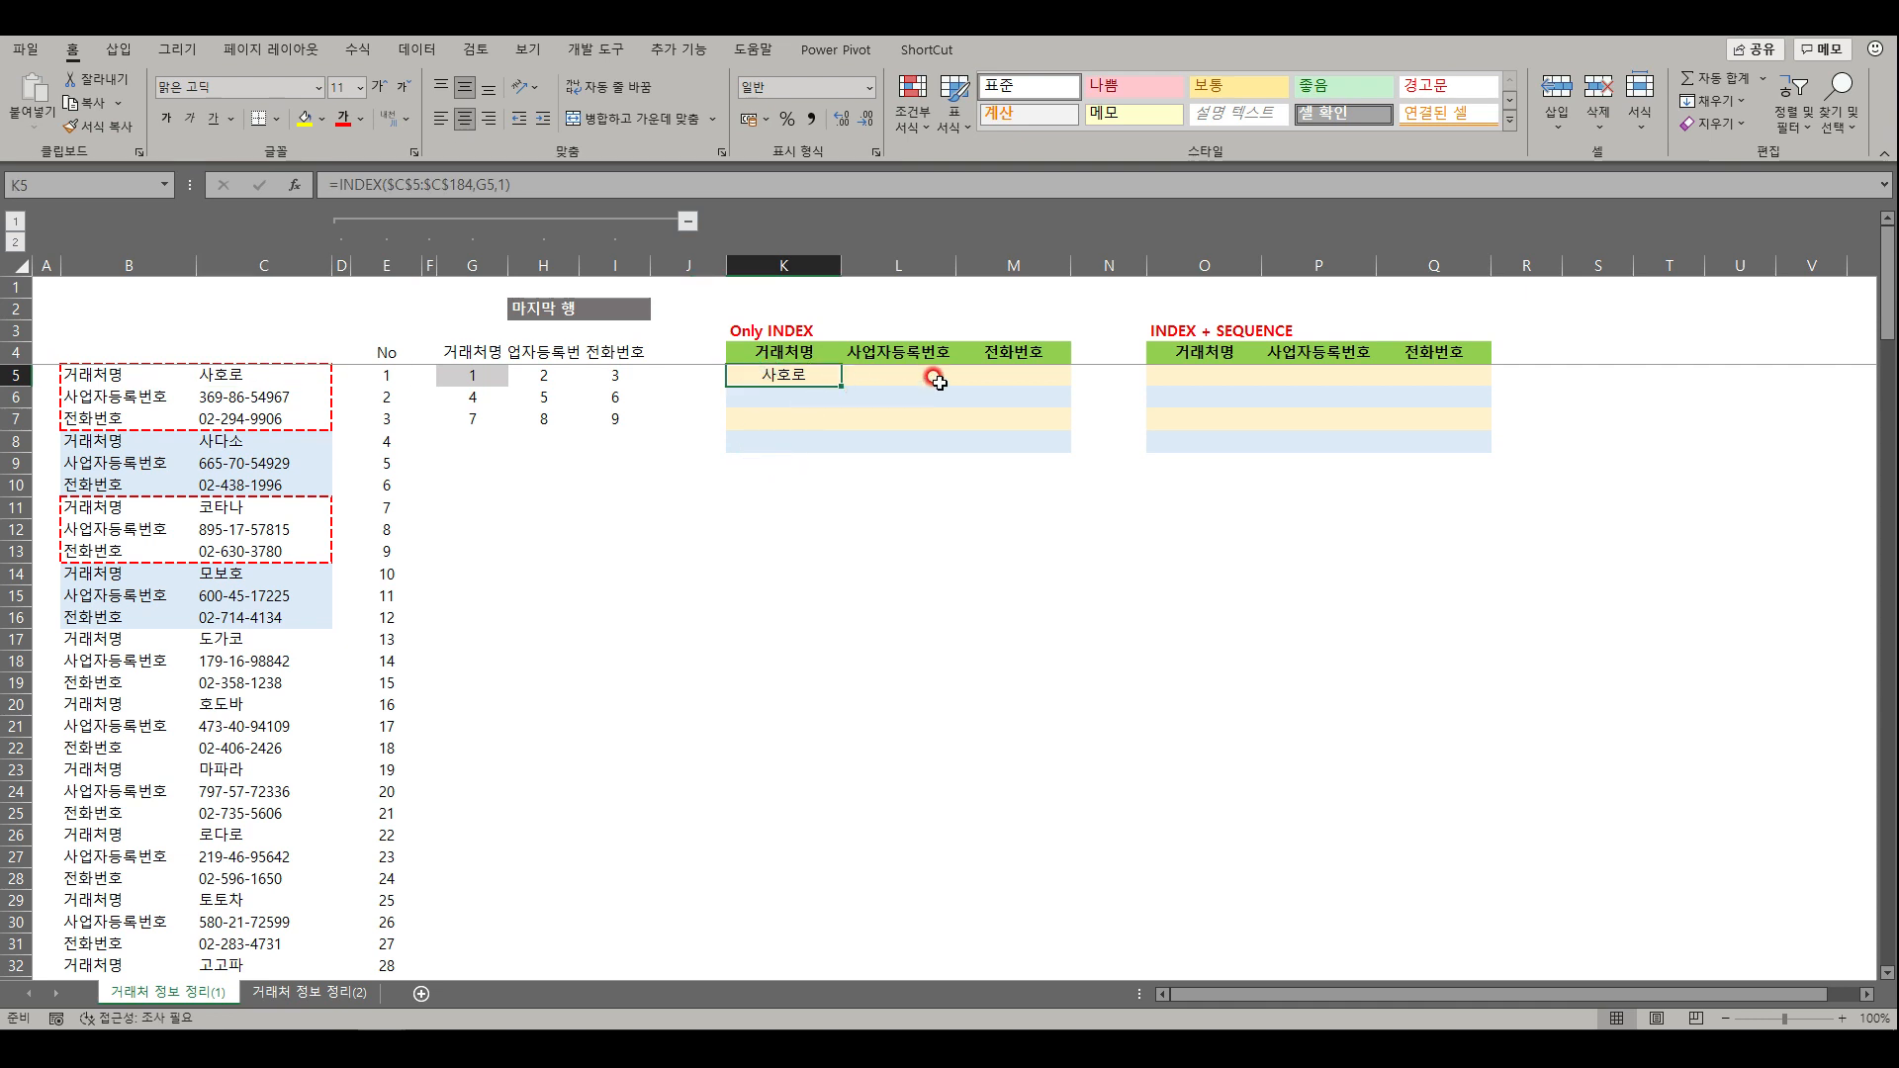
left_click_drag(938, 381, 1001, 374)
right_click(1001, 374)
left_click(1113, 477)
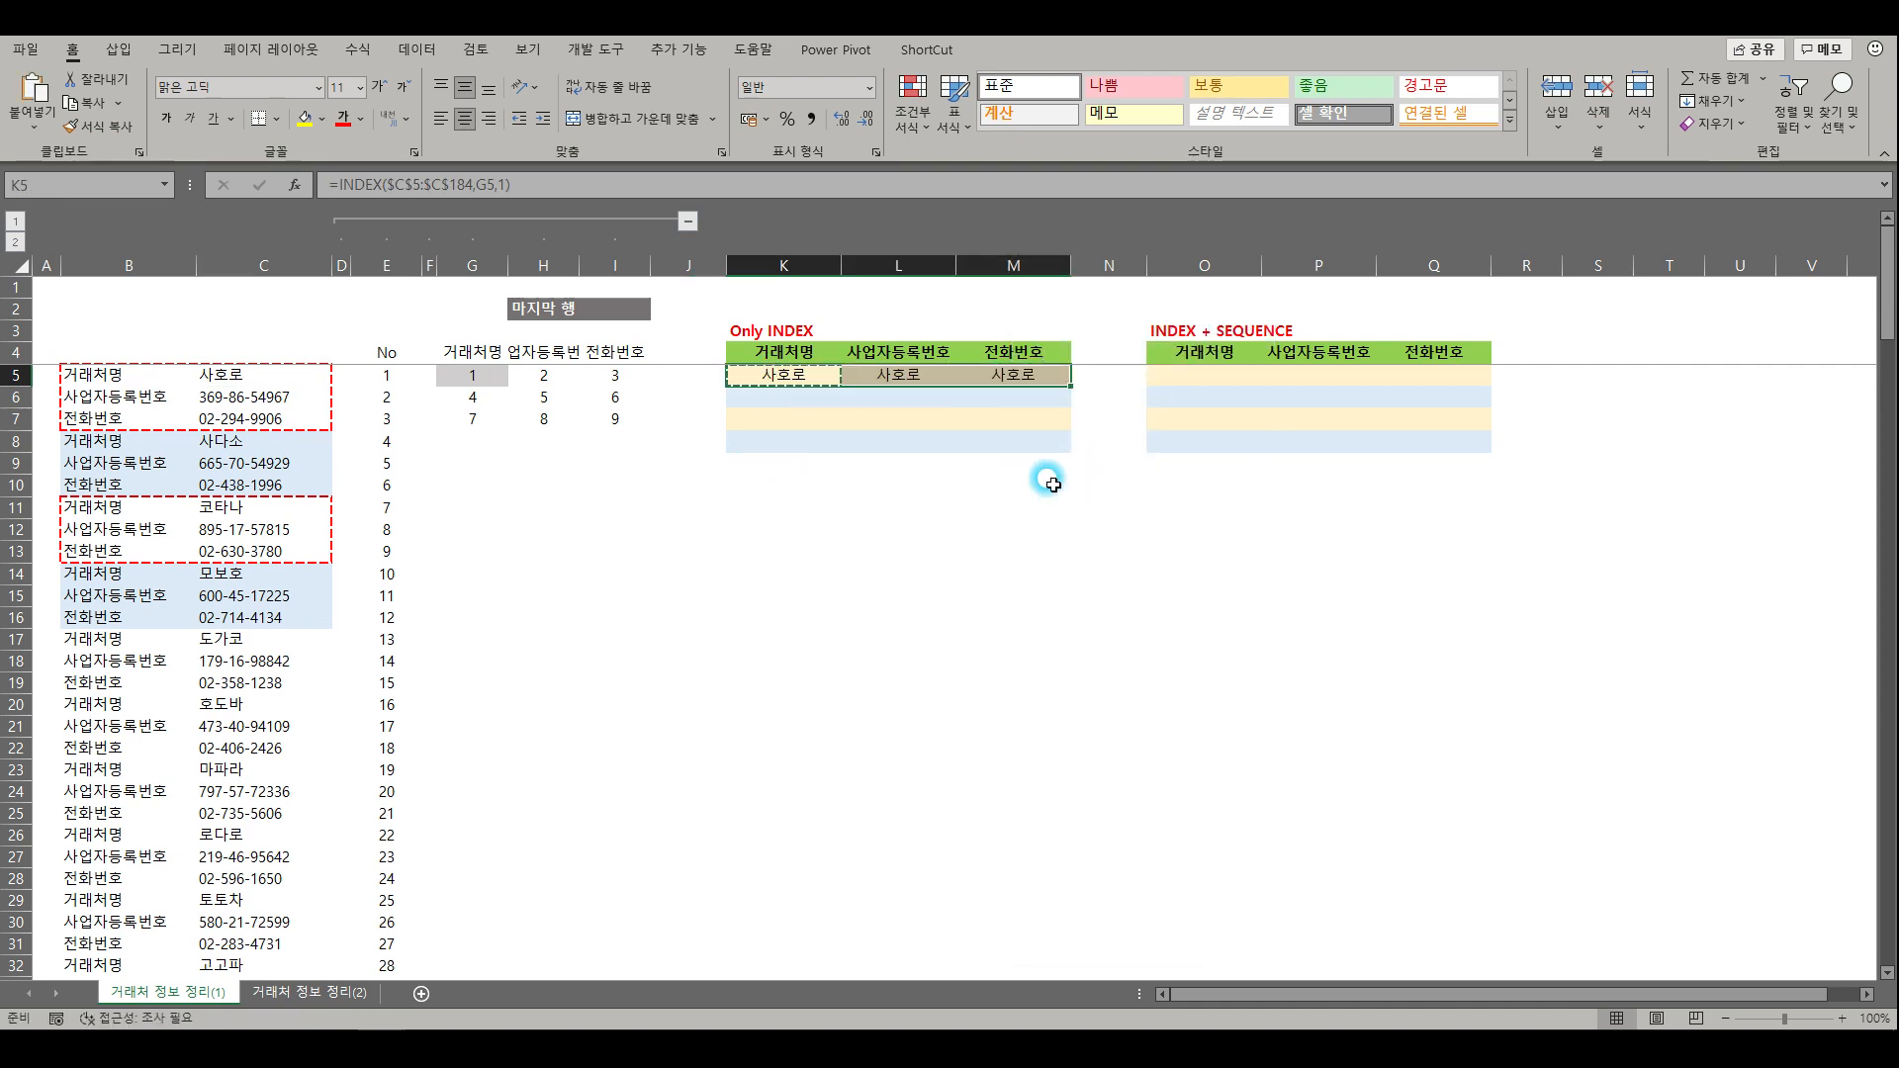
- Check the registration number in L5 and phone number in M5 against the source cells C6 and C7
left_click(514, 374)
left_click(213, 401)
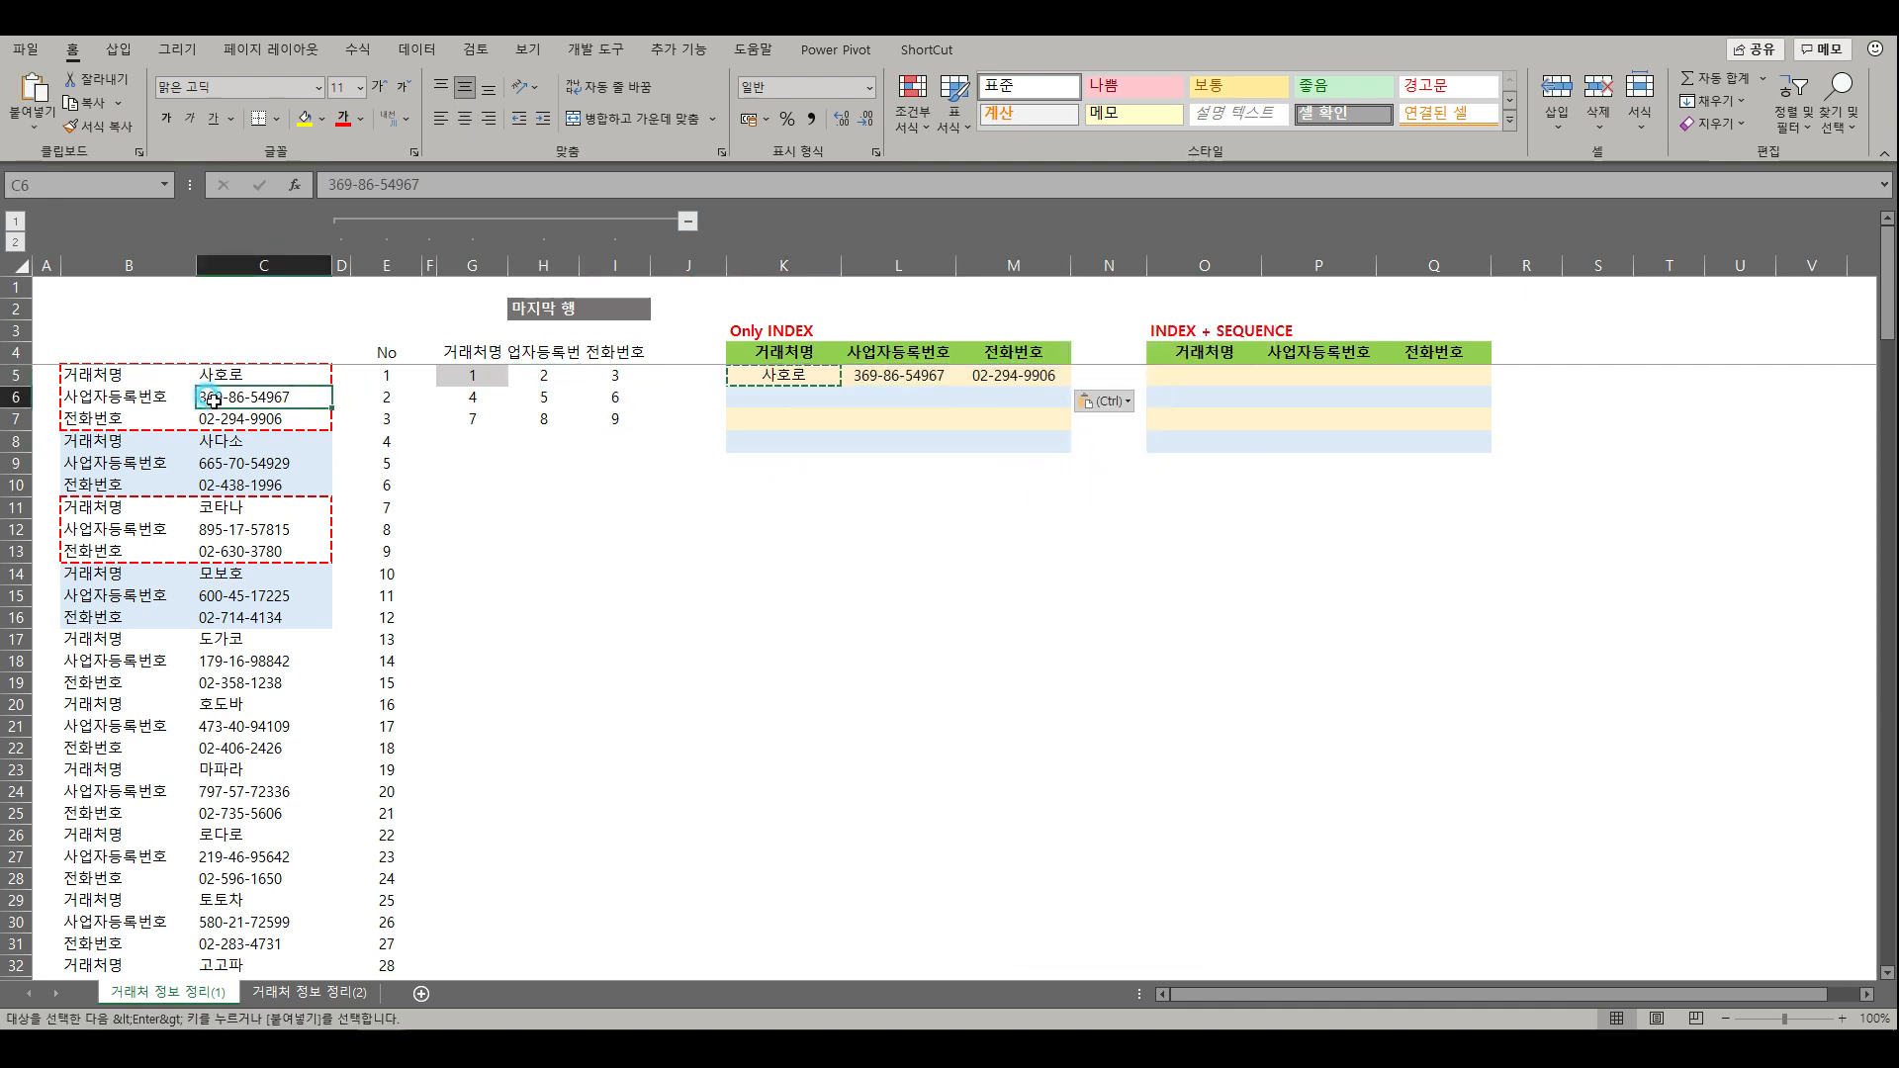
left_click(428, 442)
left_click(891, 384)
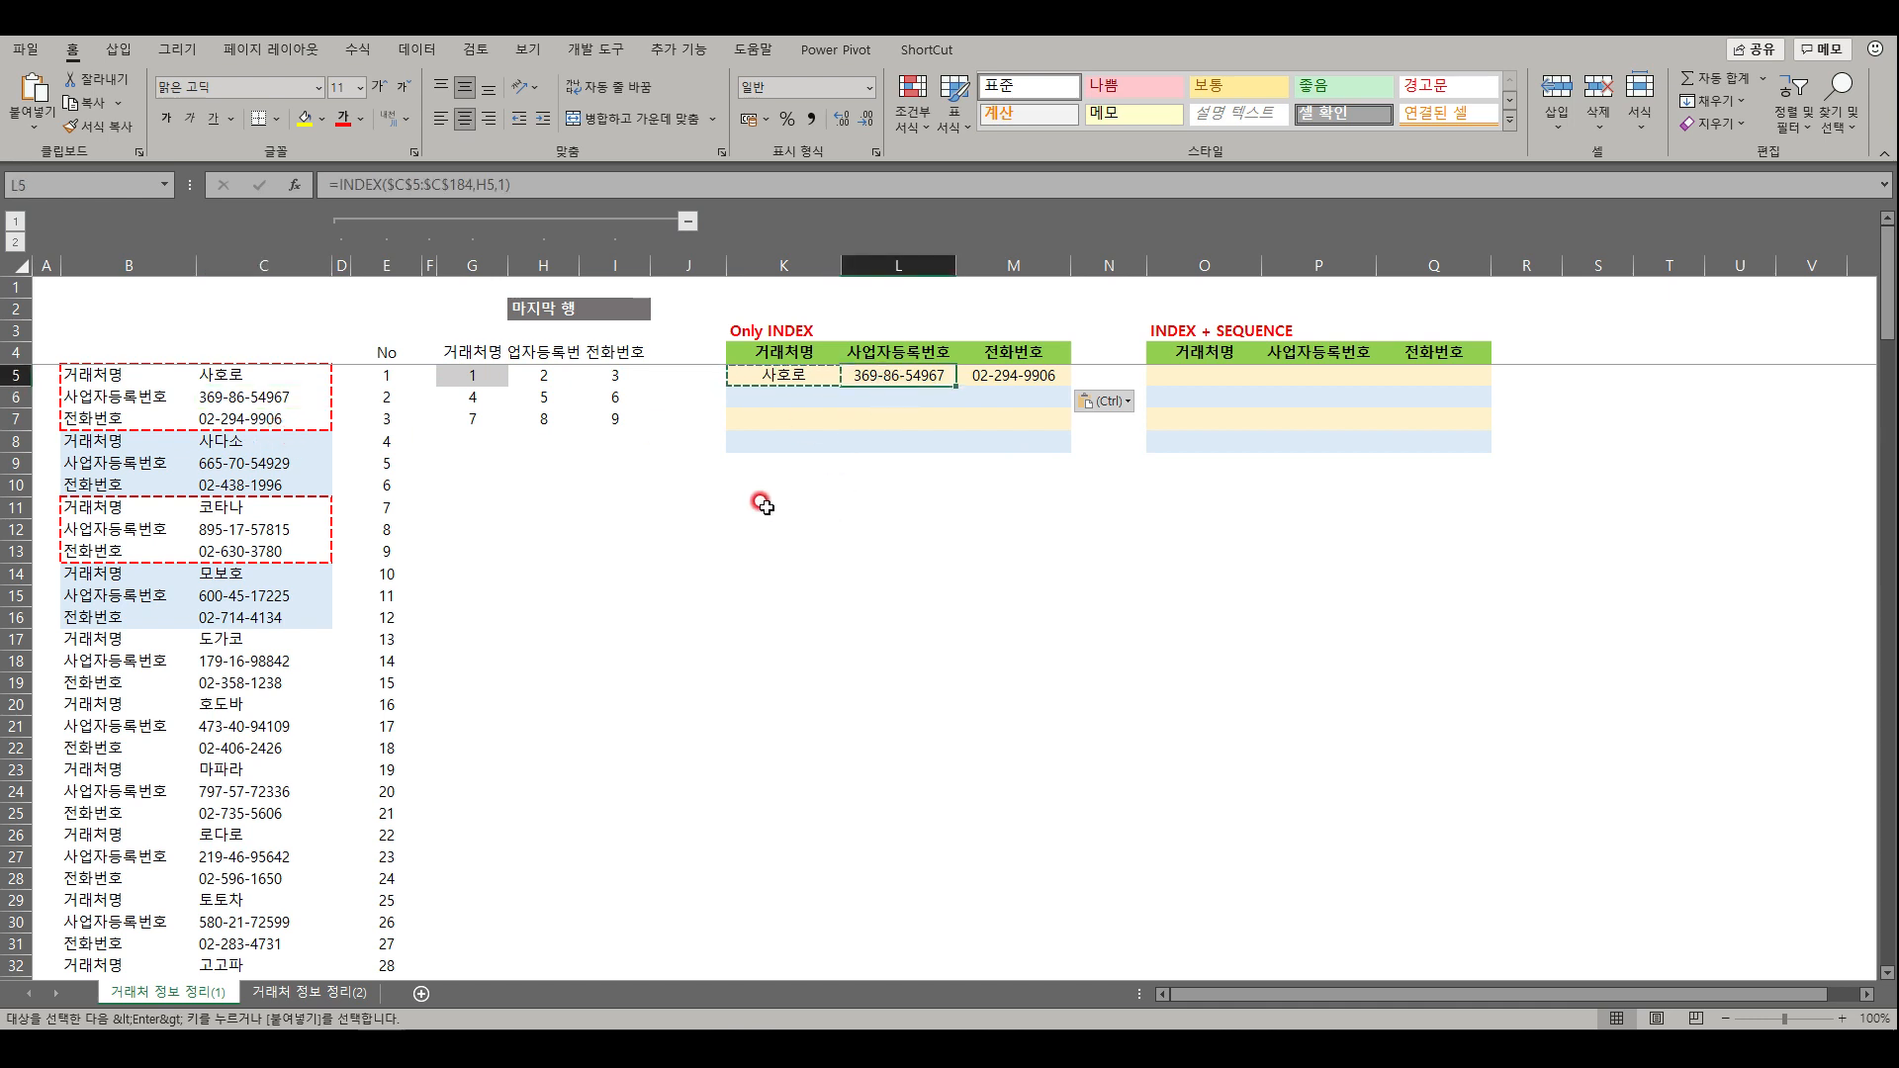
left_click(260, 421)
left_click(997, 378)
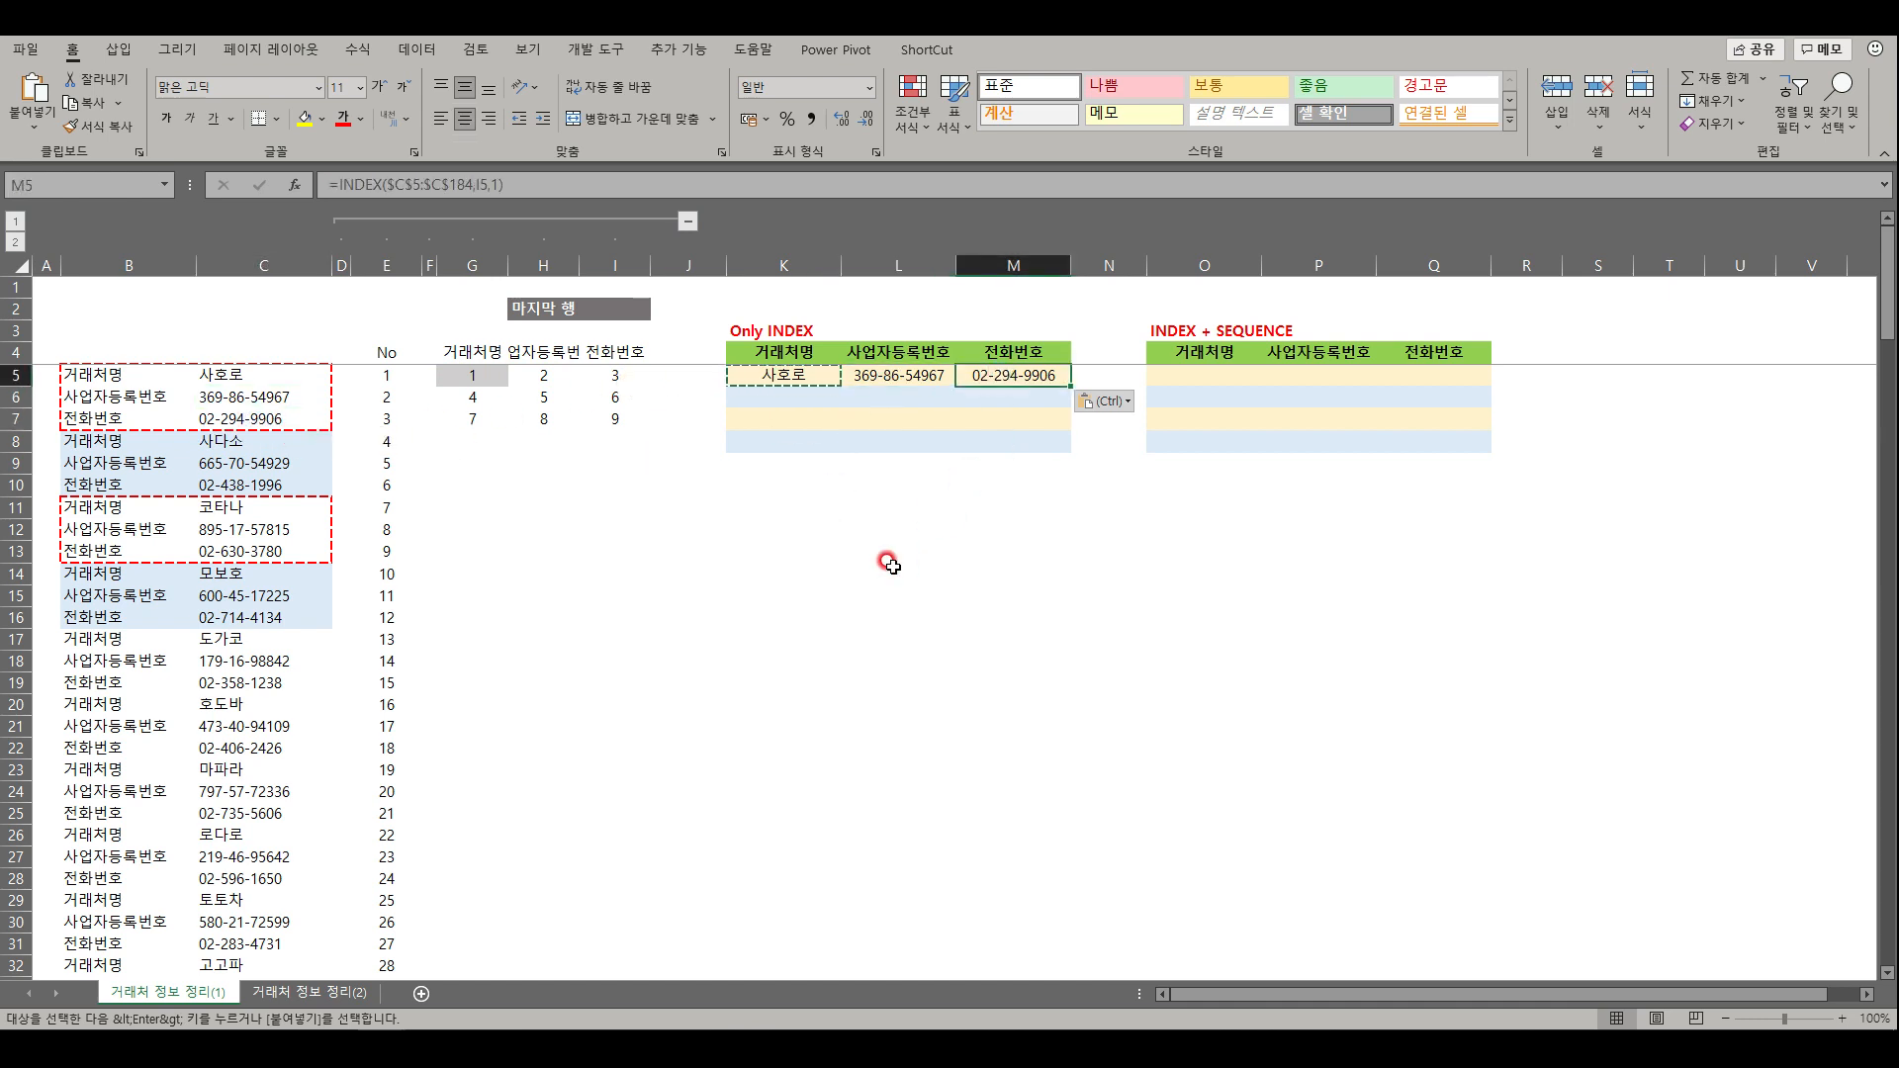
- Copy the INDEX formulas in K5:M5 down through the rows of the Only INDEX table
left_click_drag(781, 376, 975, 374)
key("ctrl+c")
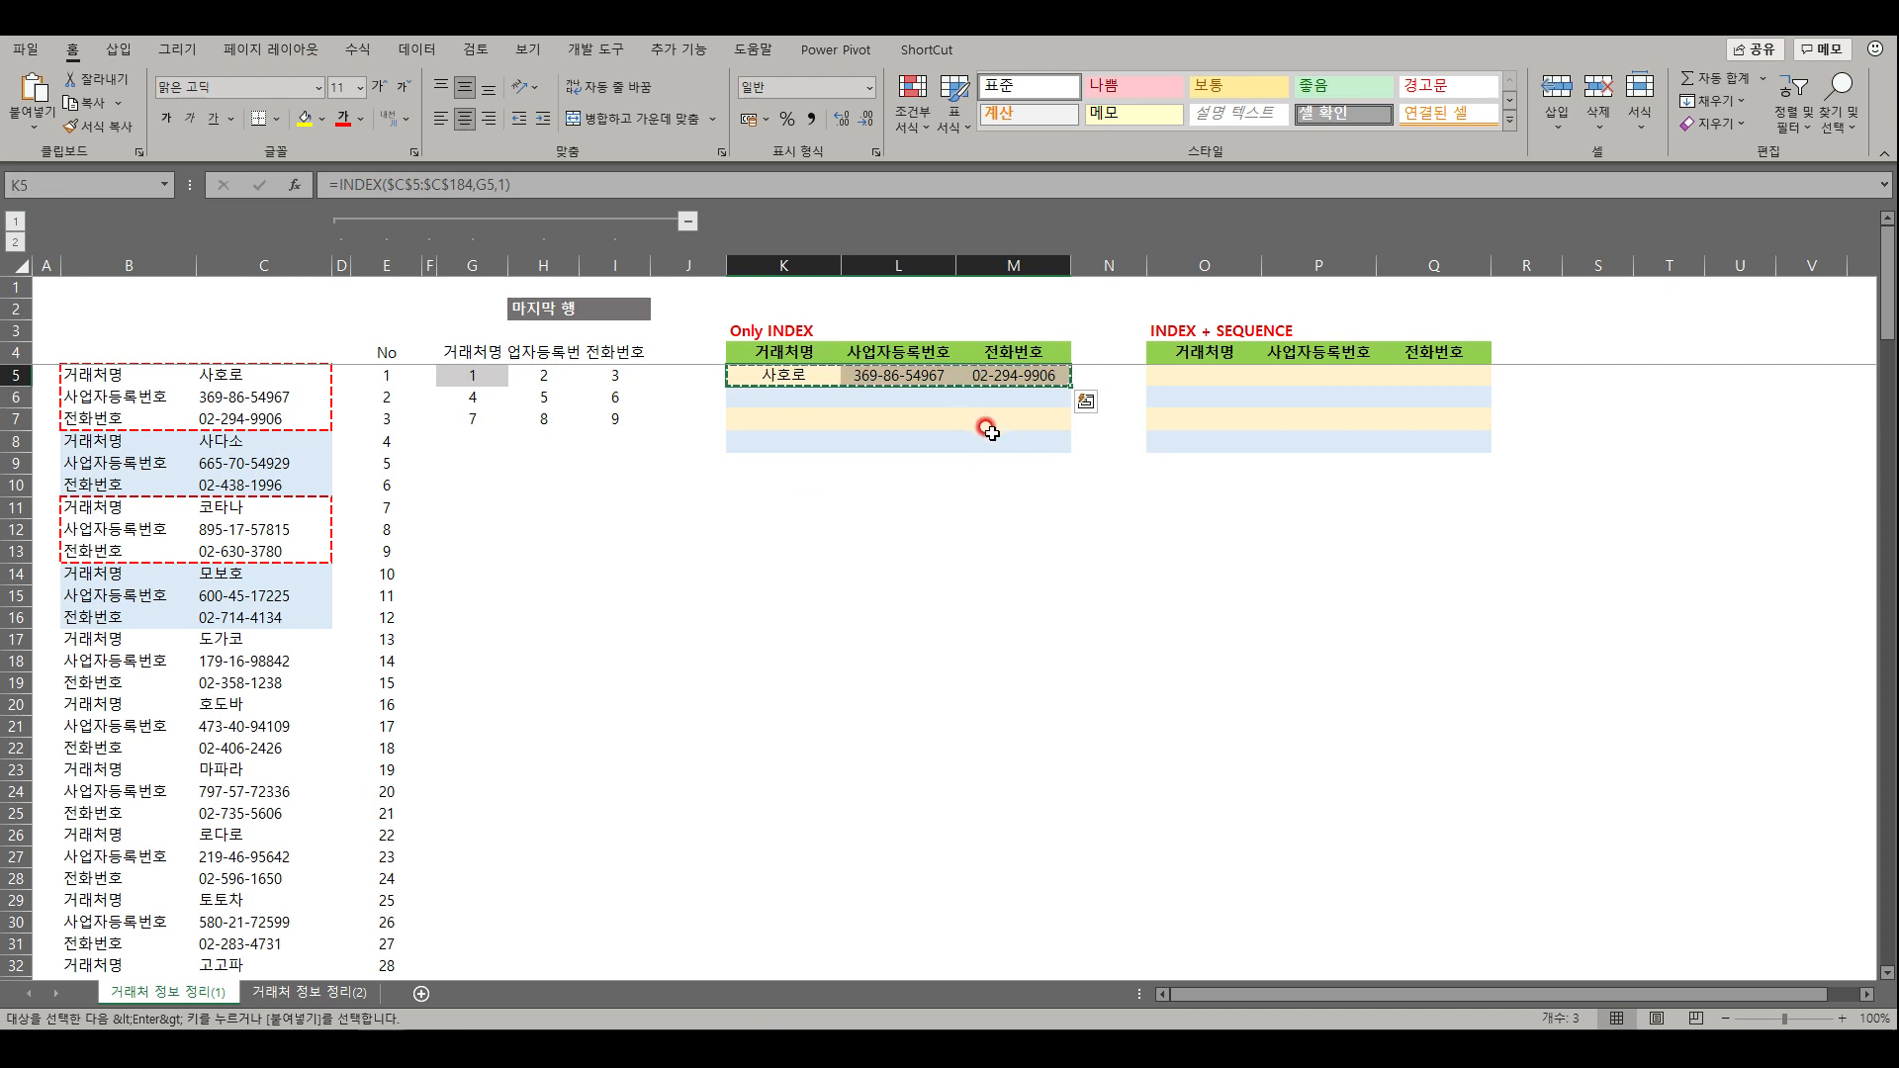
key("shift+Down")
key("shift+Down")
key("shift+Down")
right_click(992, 419)
left_click(1009, 522)
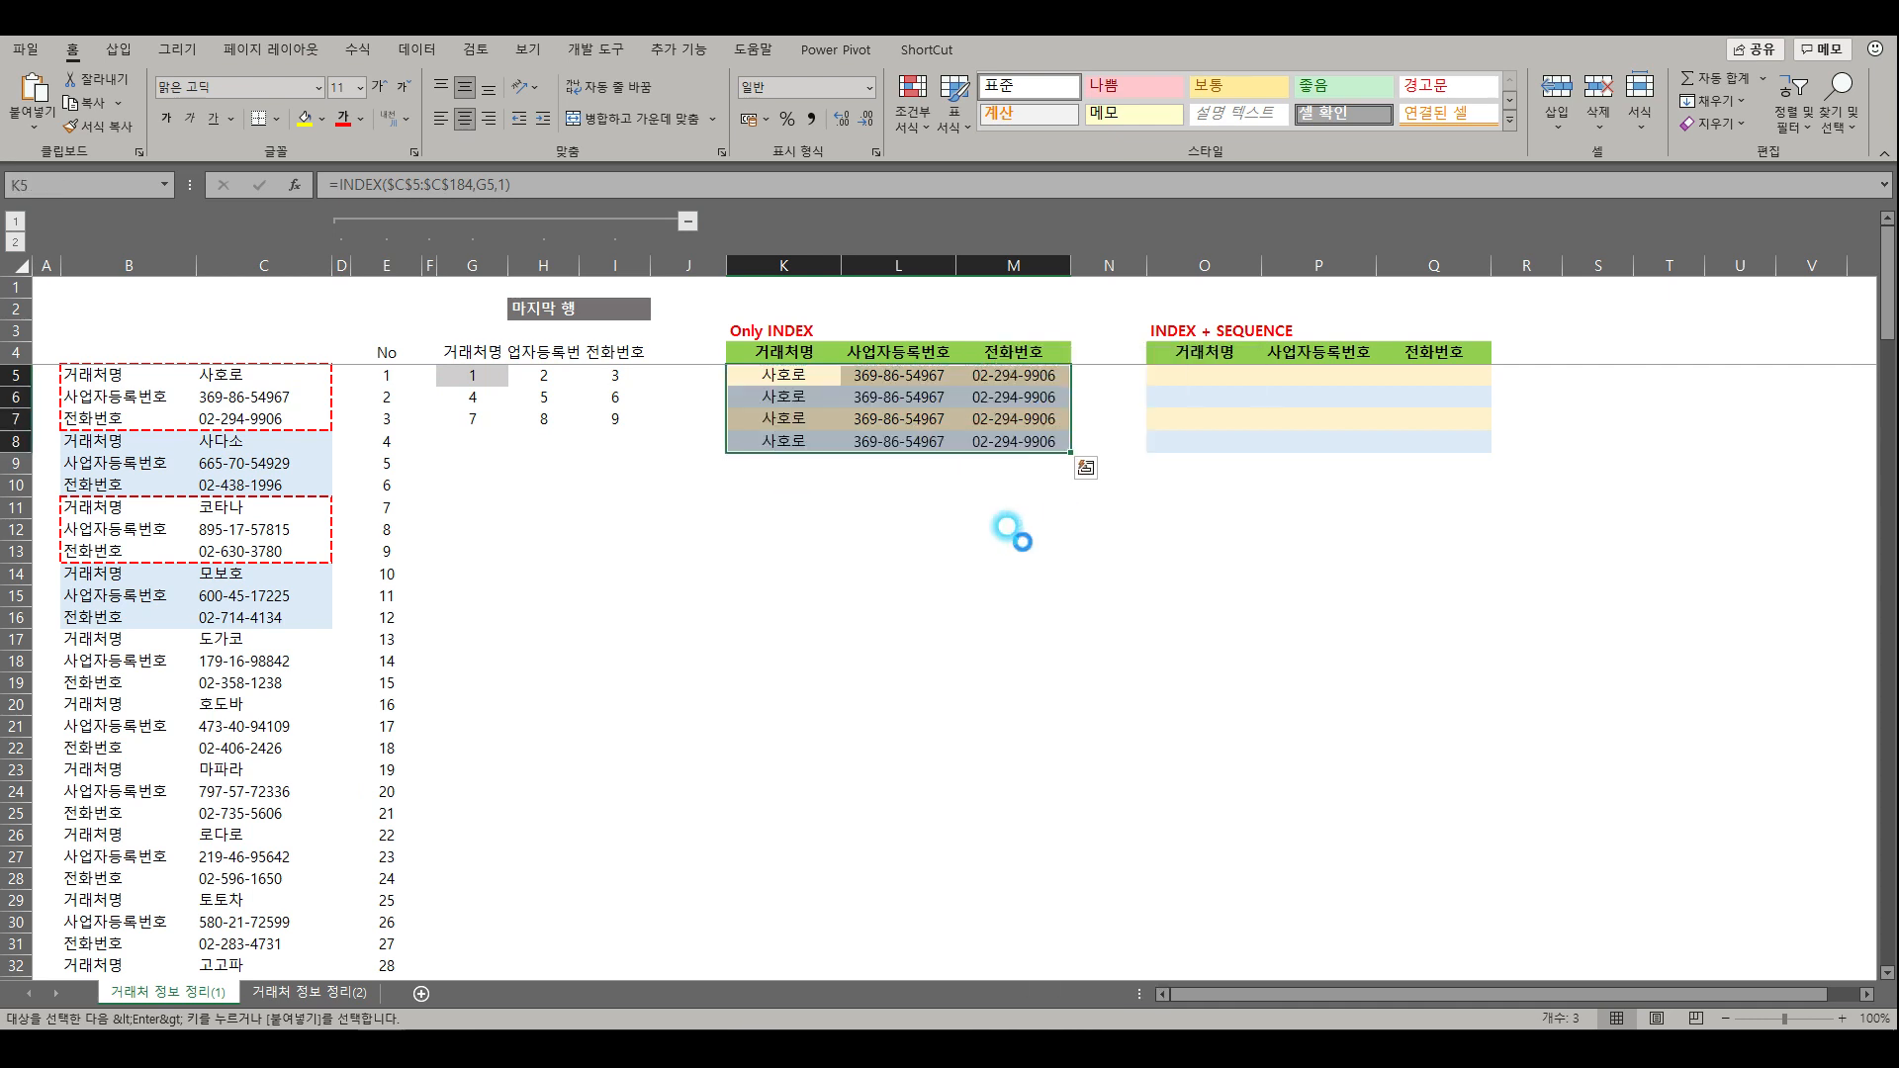
left_click(1013, 595)
- Clear the surplus INDEX formulas in columns K to M from row 8 downward
left_click(810, 463)
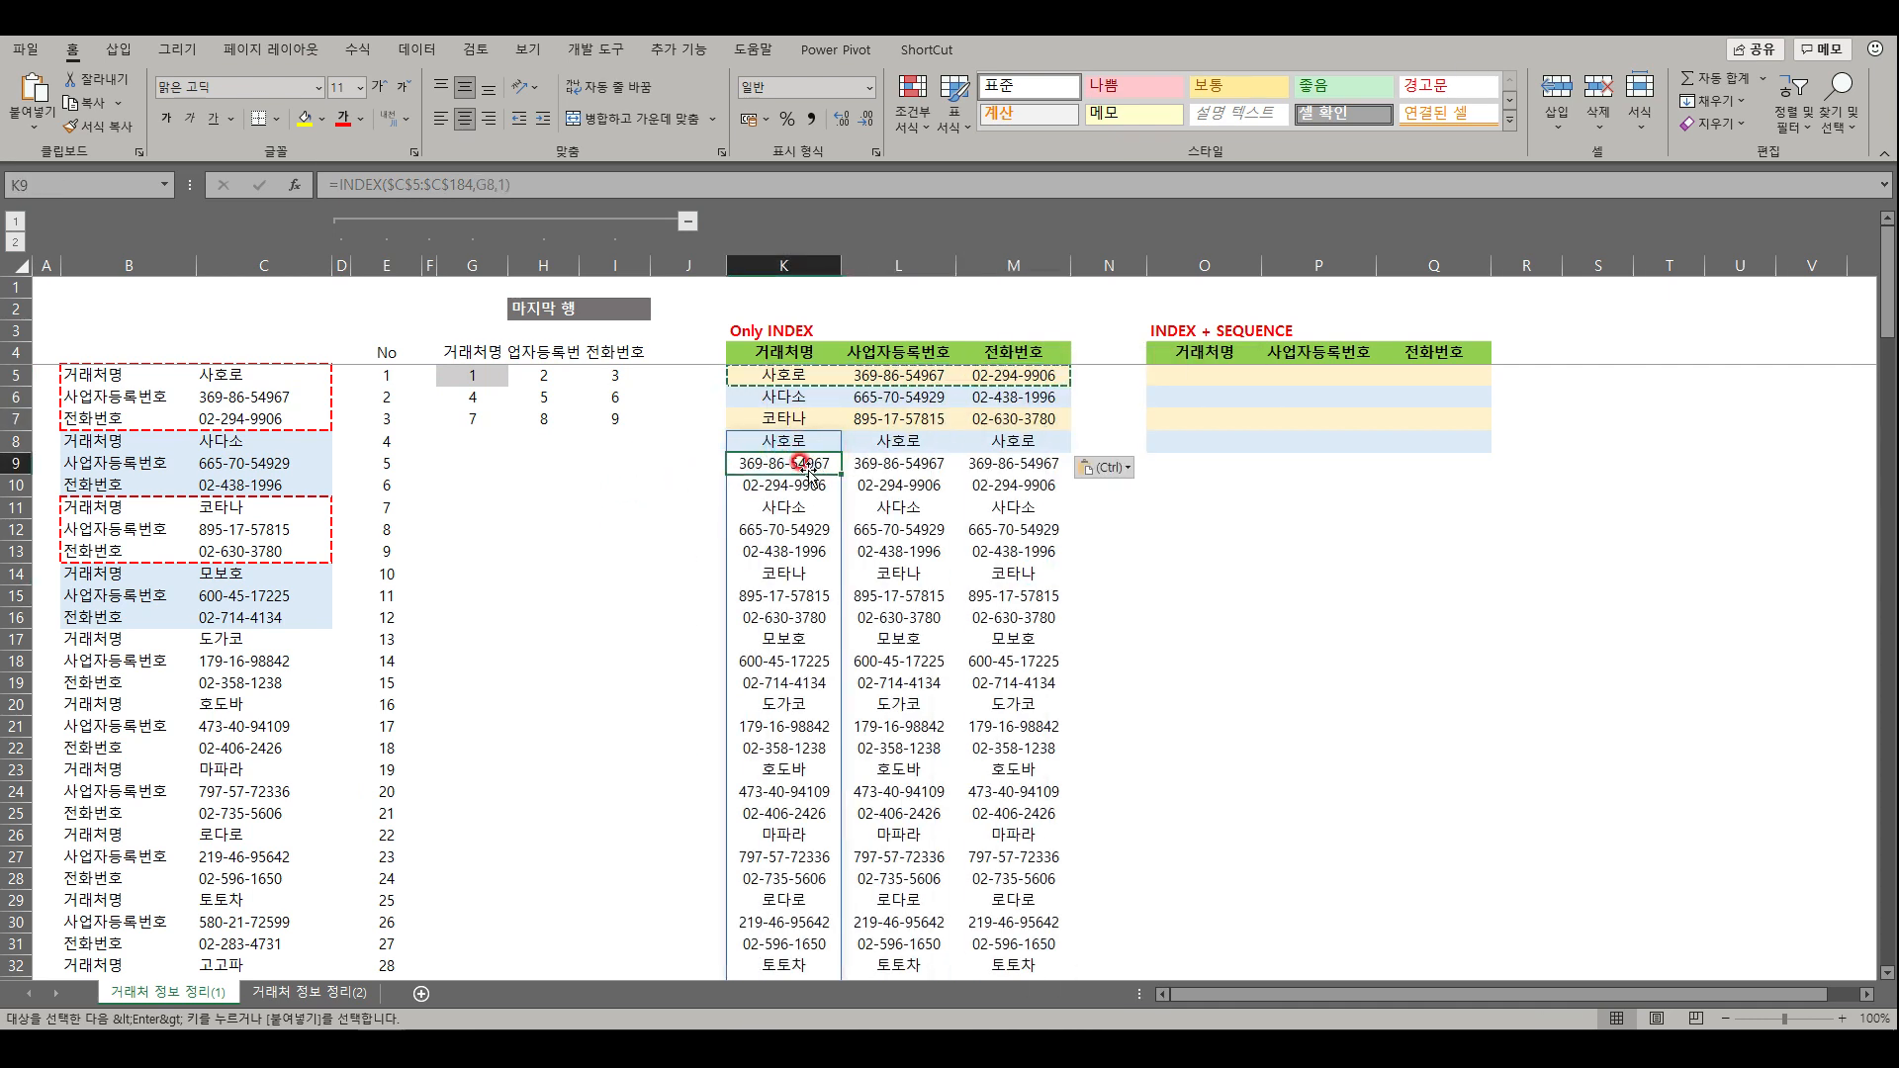
key("Up")
key("Up")
key("Up")
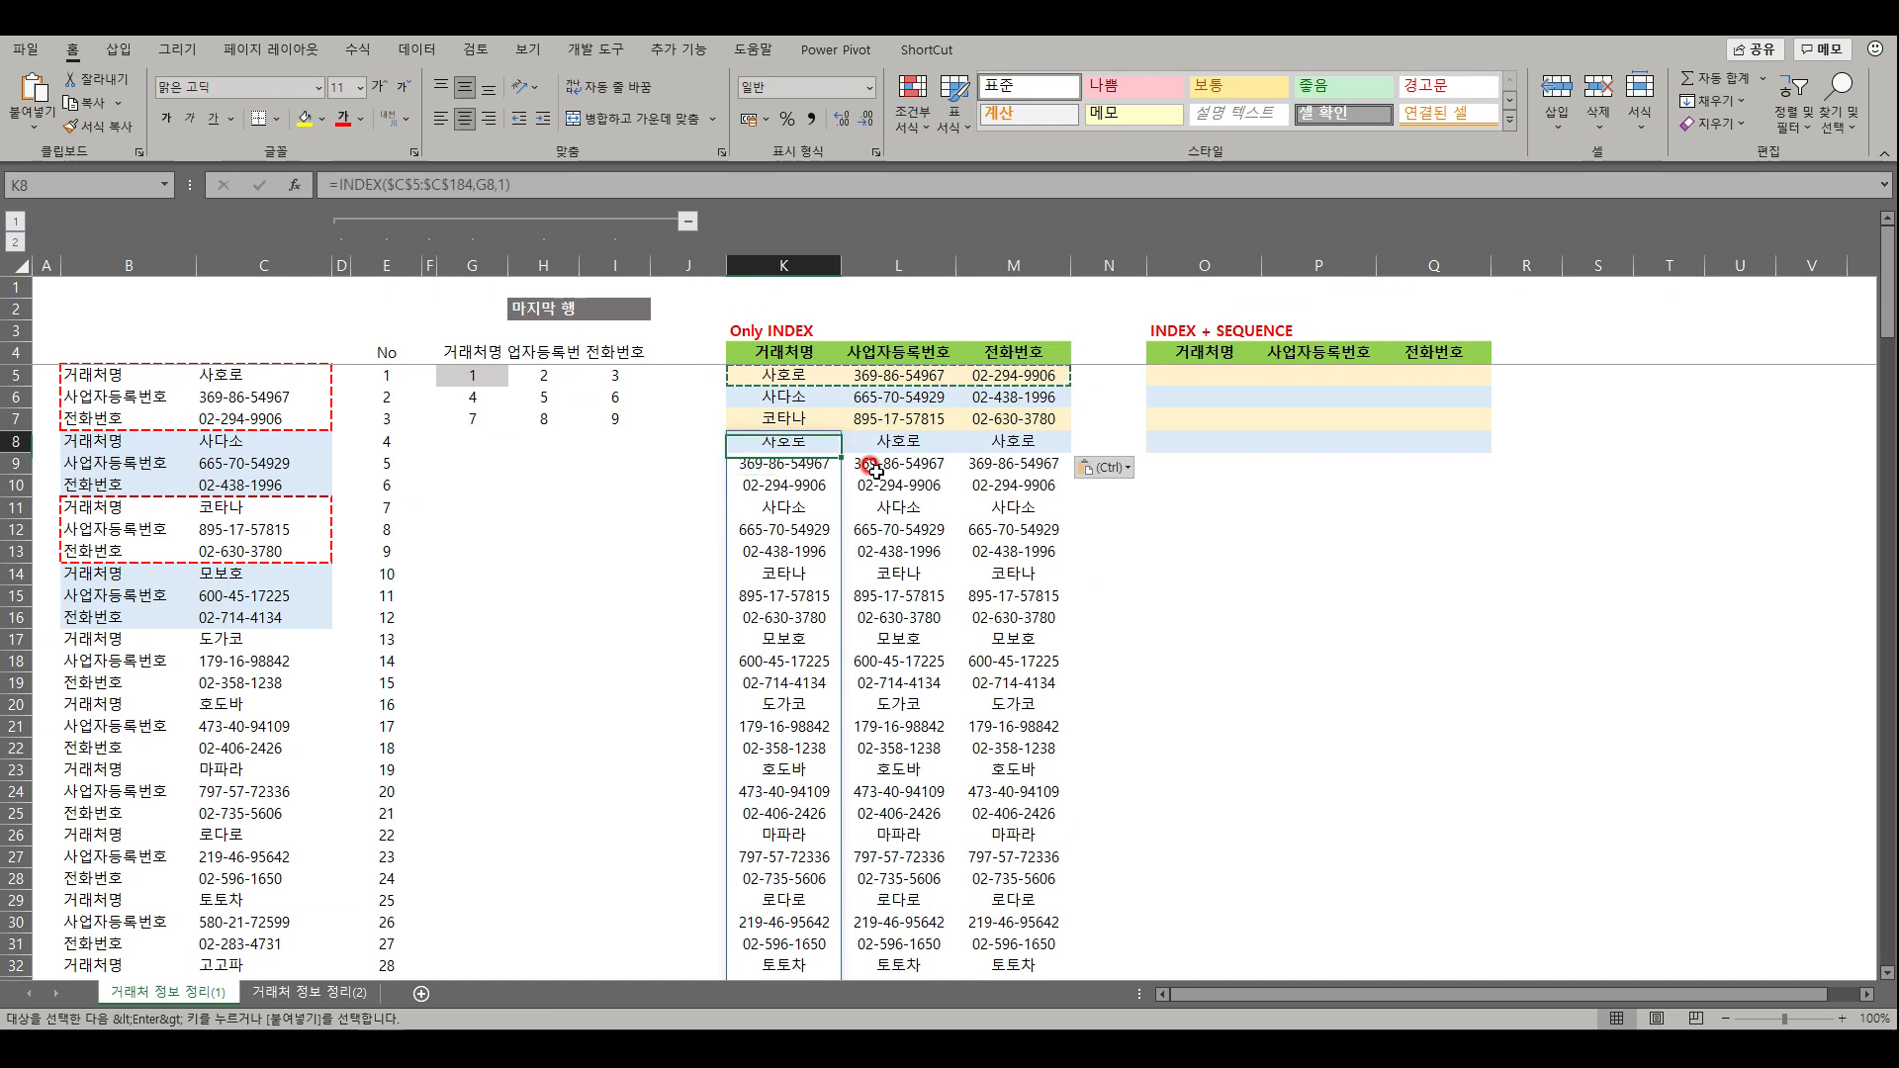
key("Down")
key("Down")
key("Down")
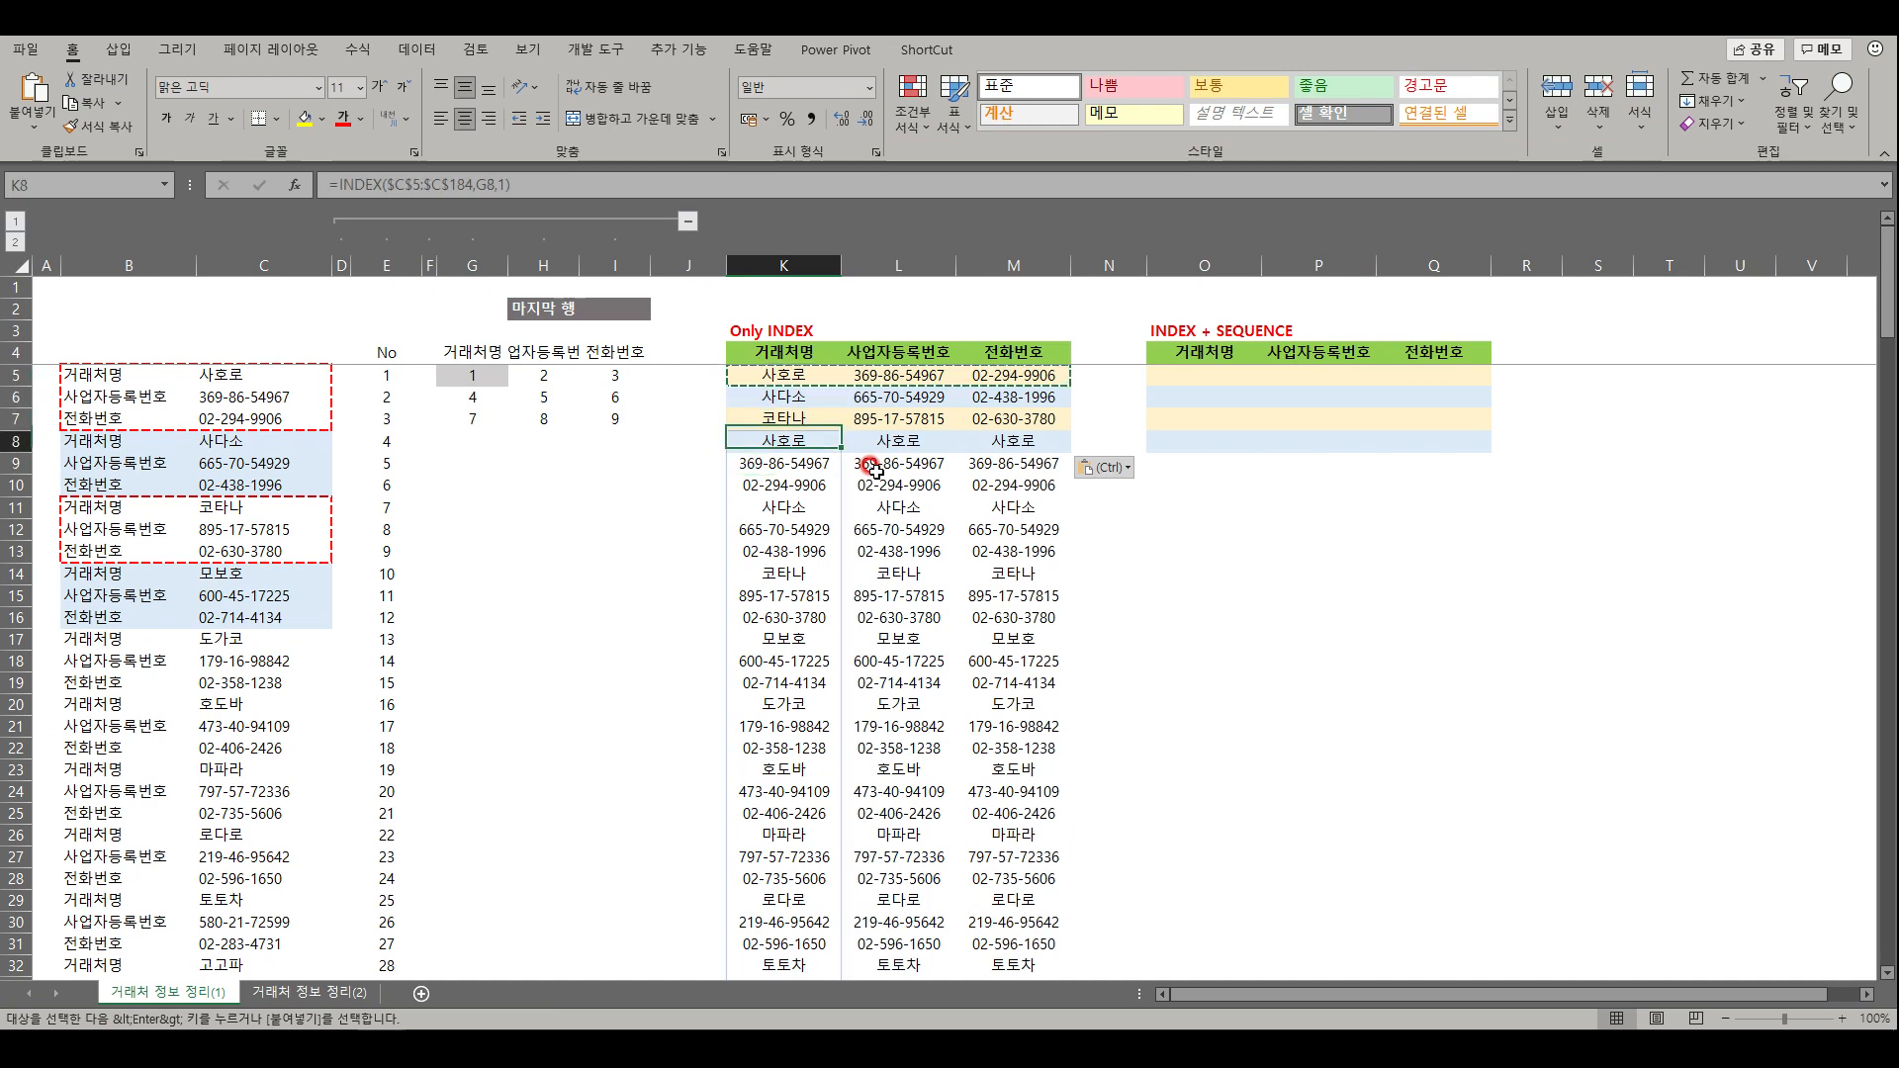
key("Up")
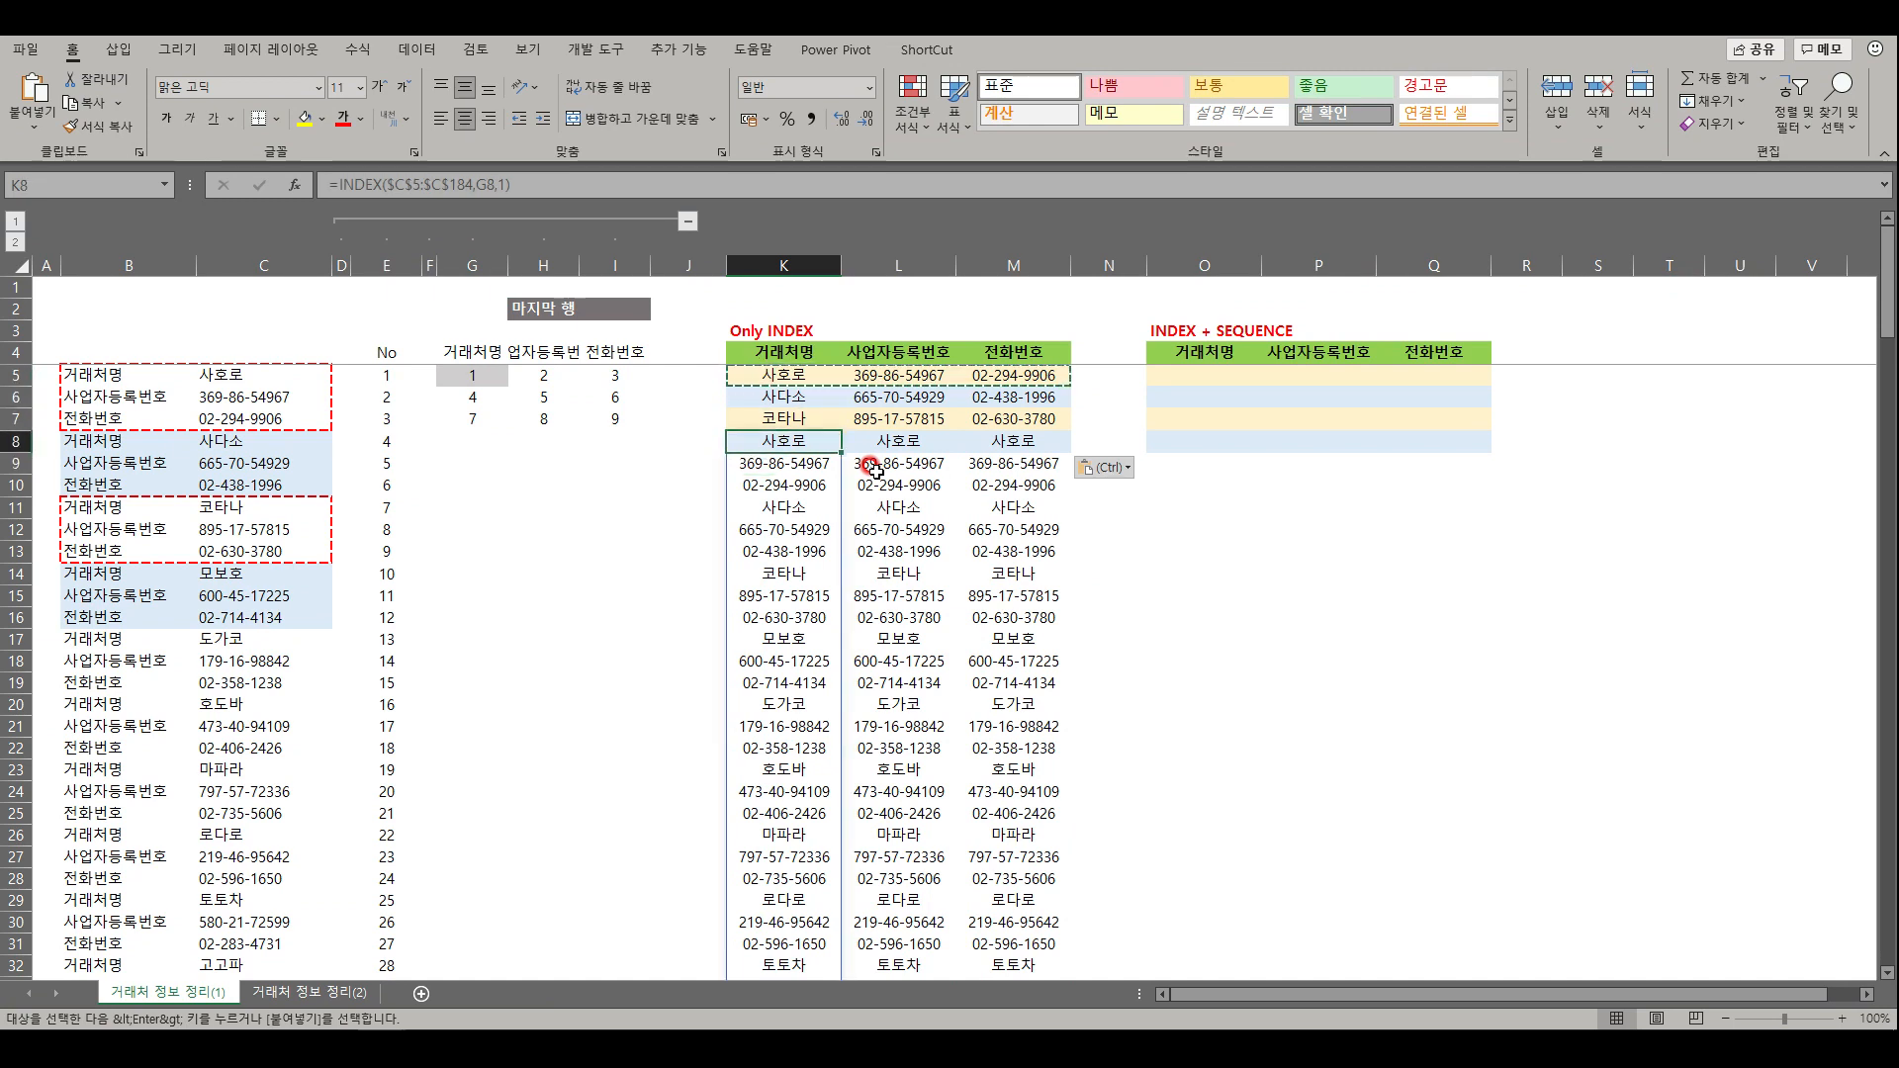
key("shift+Right")
key("shift+Right")
key("ctrl+shift+Down")
key("Delete")
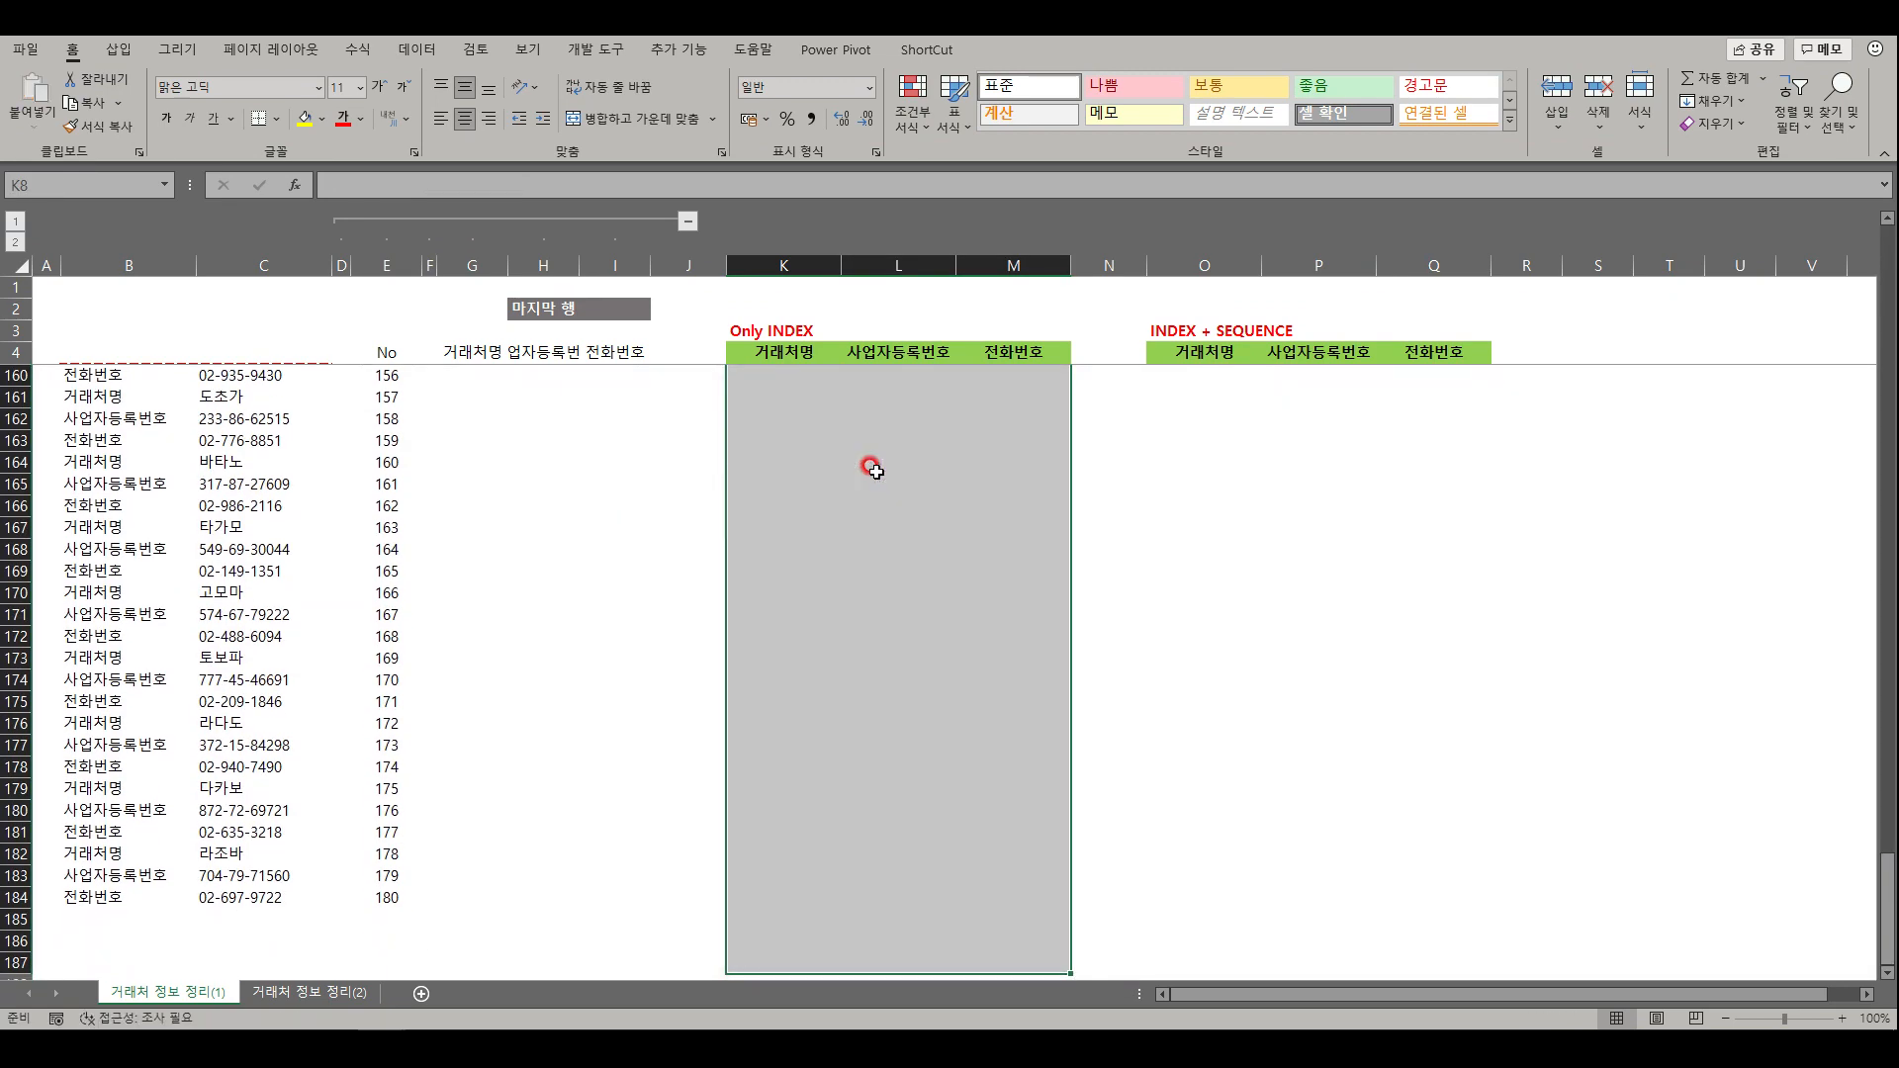
scroll(868, 477, "up", 20)
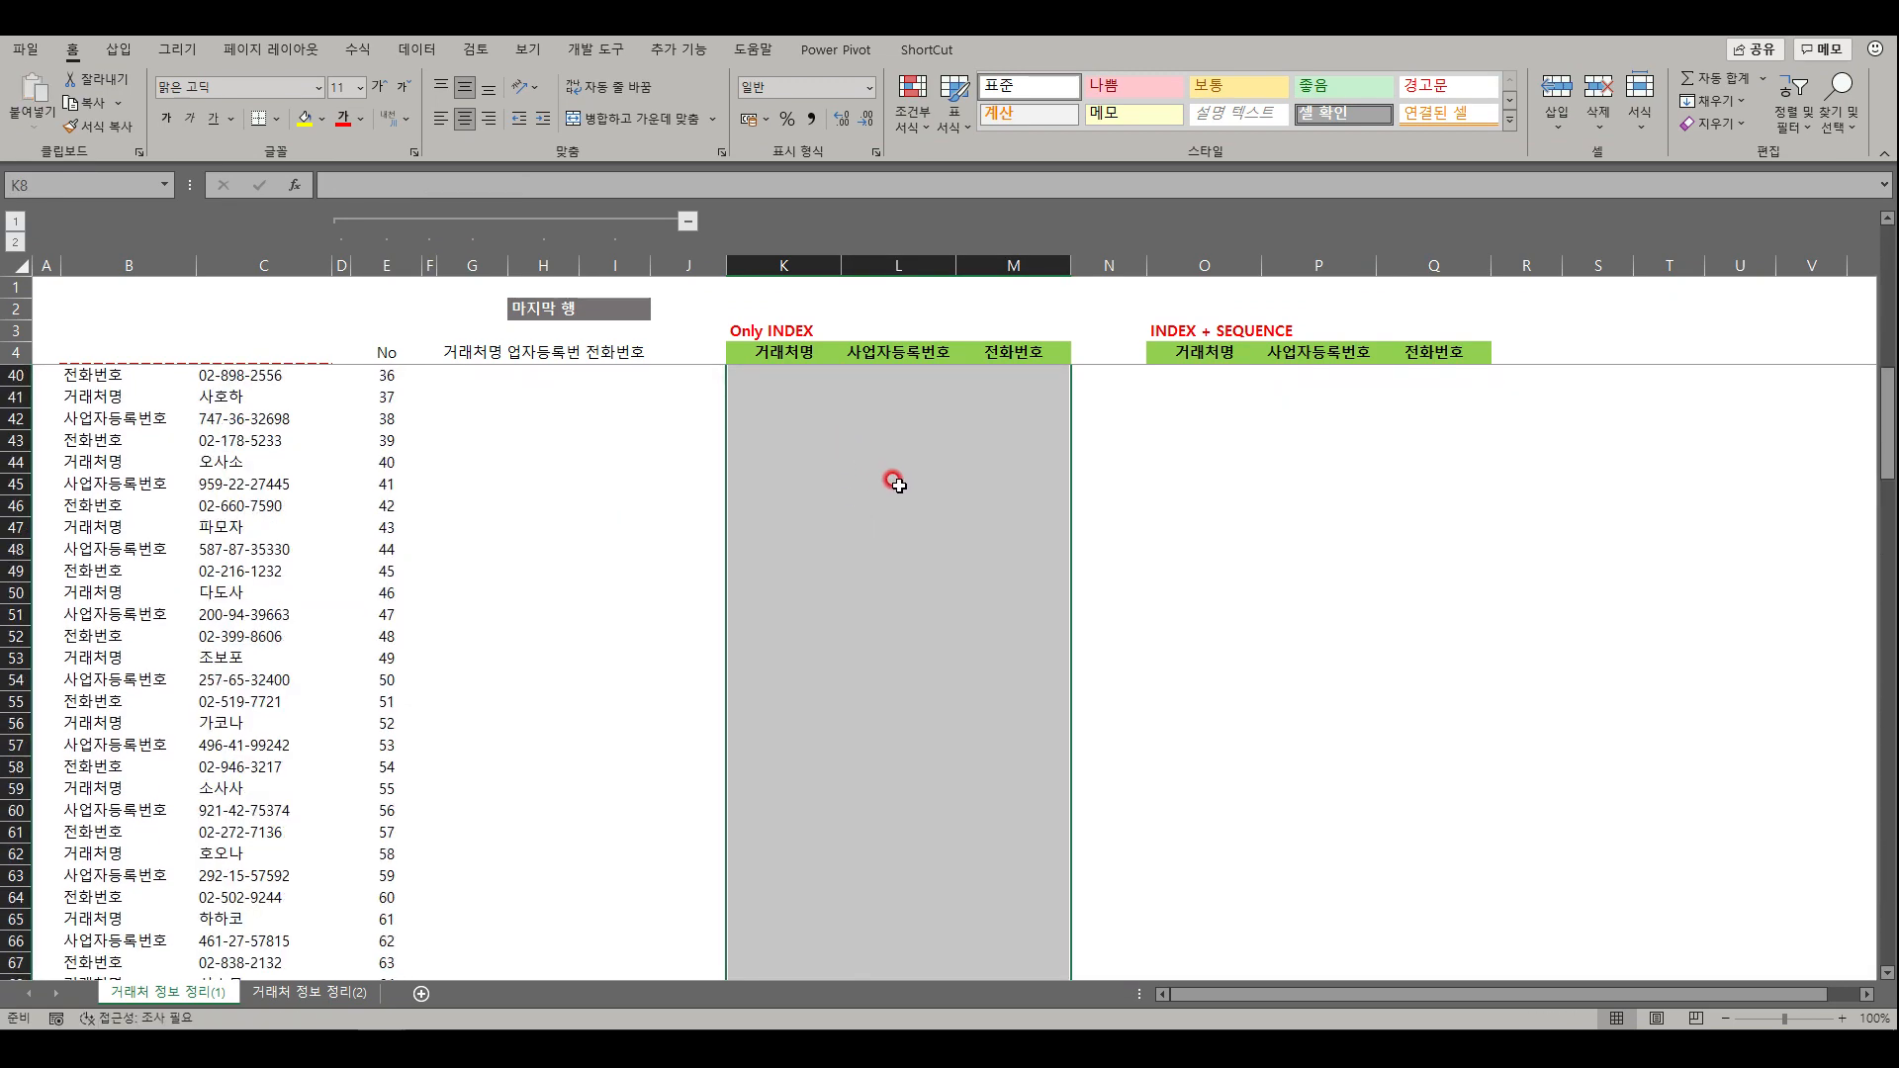
scroll(1819, 317, "up", 5)
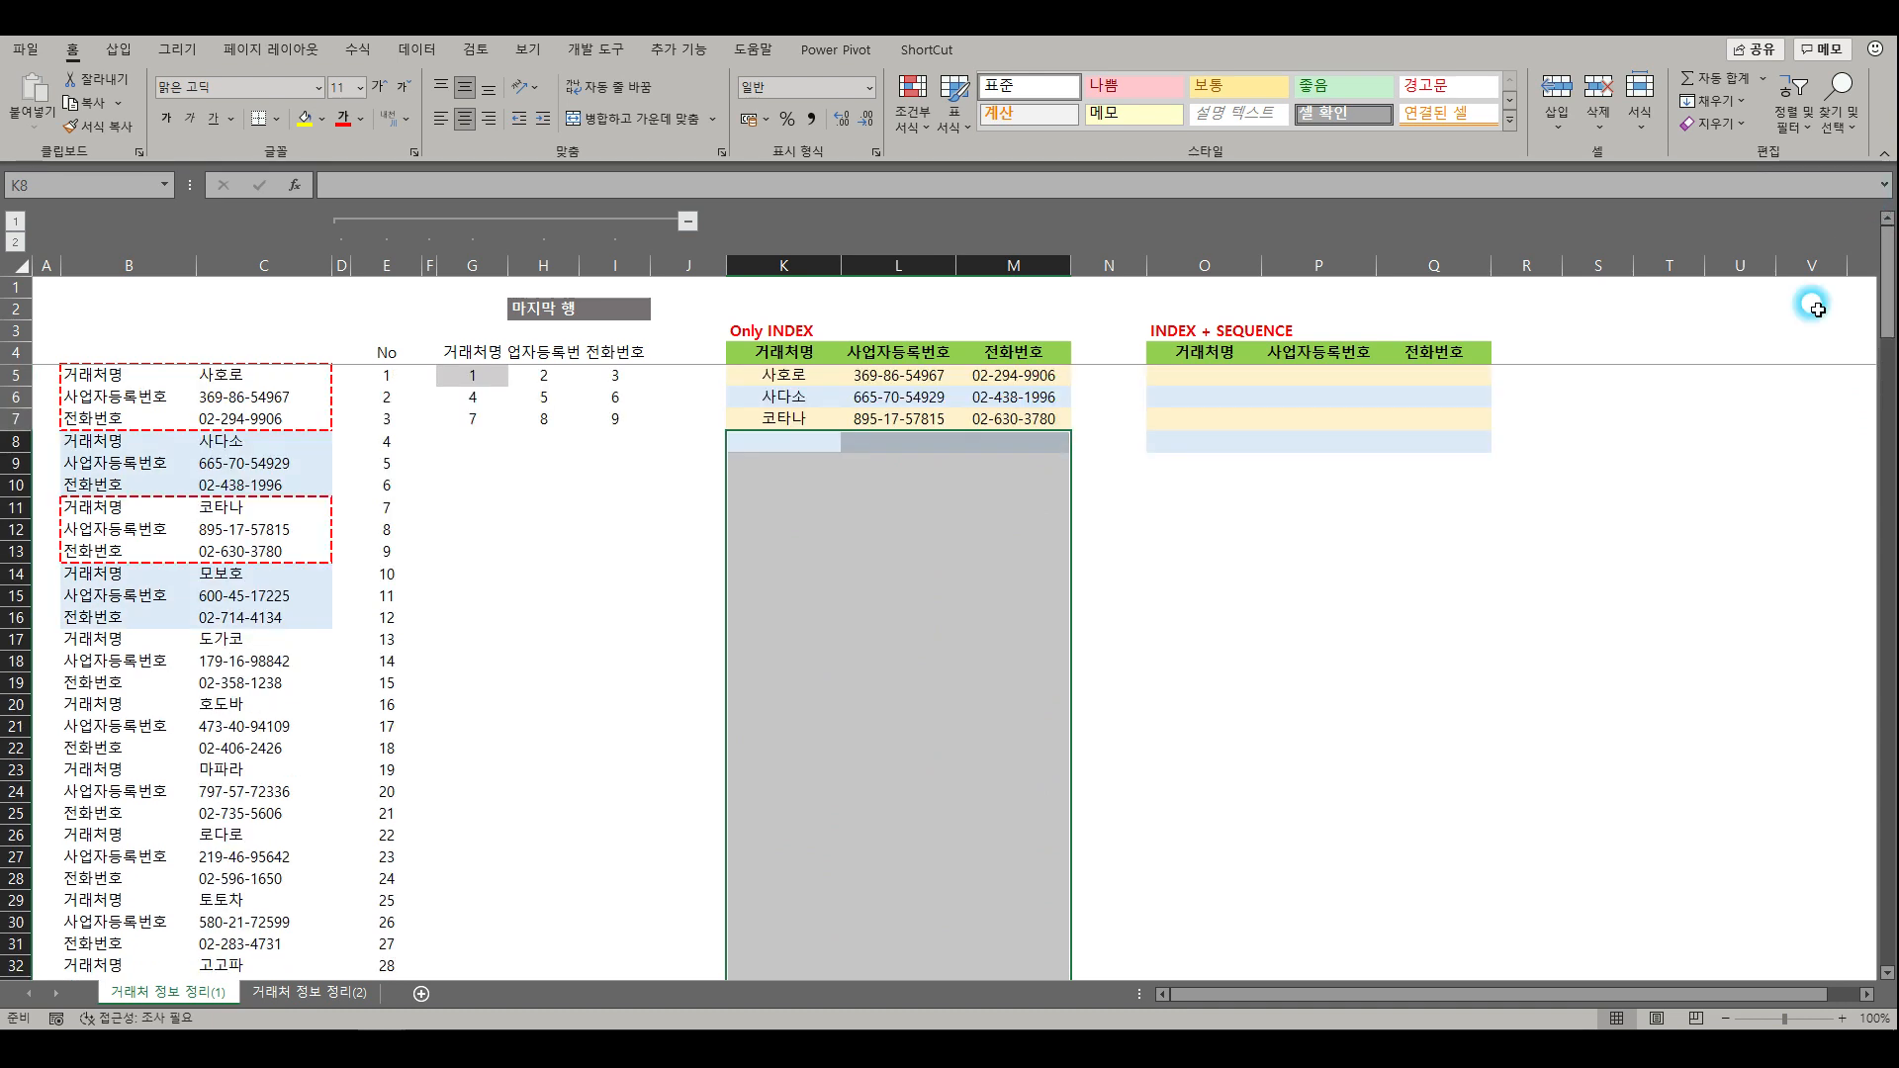
left_click(1462, 506)
- Examine how the position numbers in G5:I7 and the empty rows beneath correspond to the vendor records in the Only INDEX table
left_click_drag(473, 441, 608, 441)
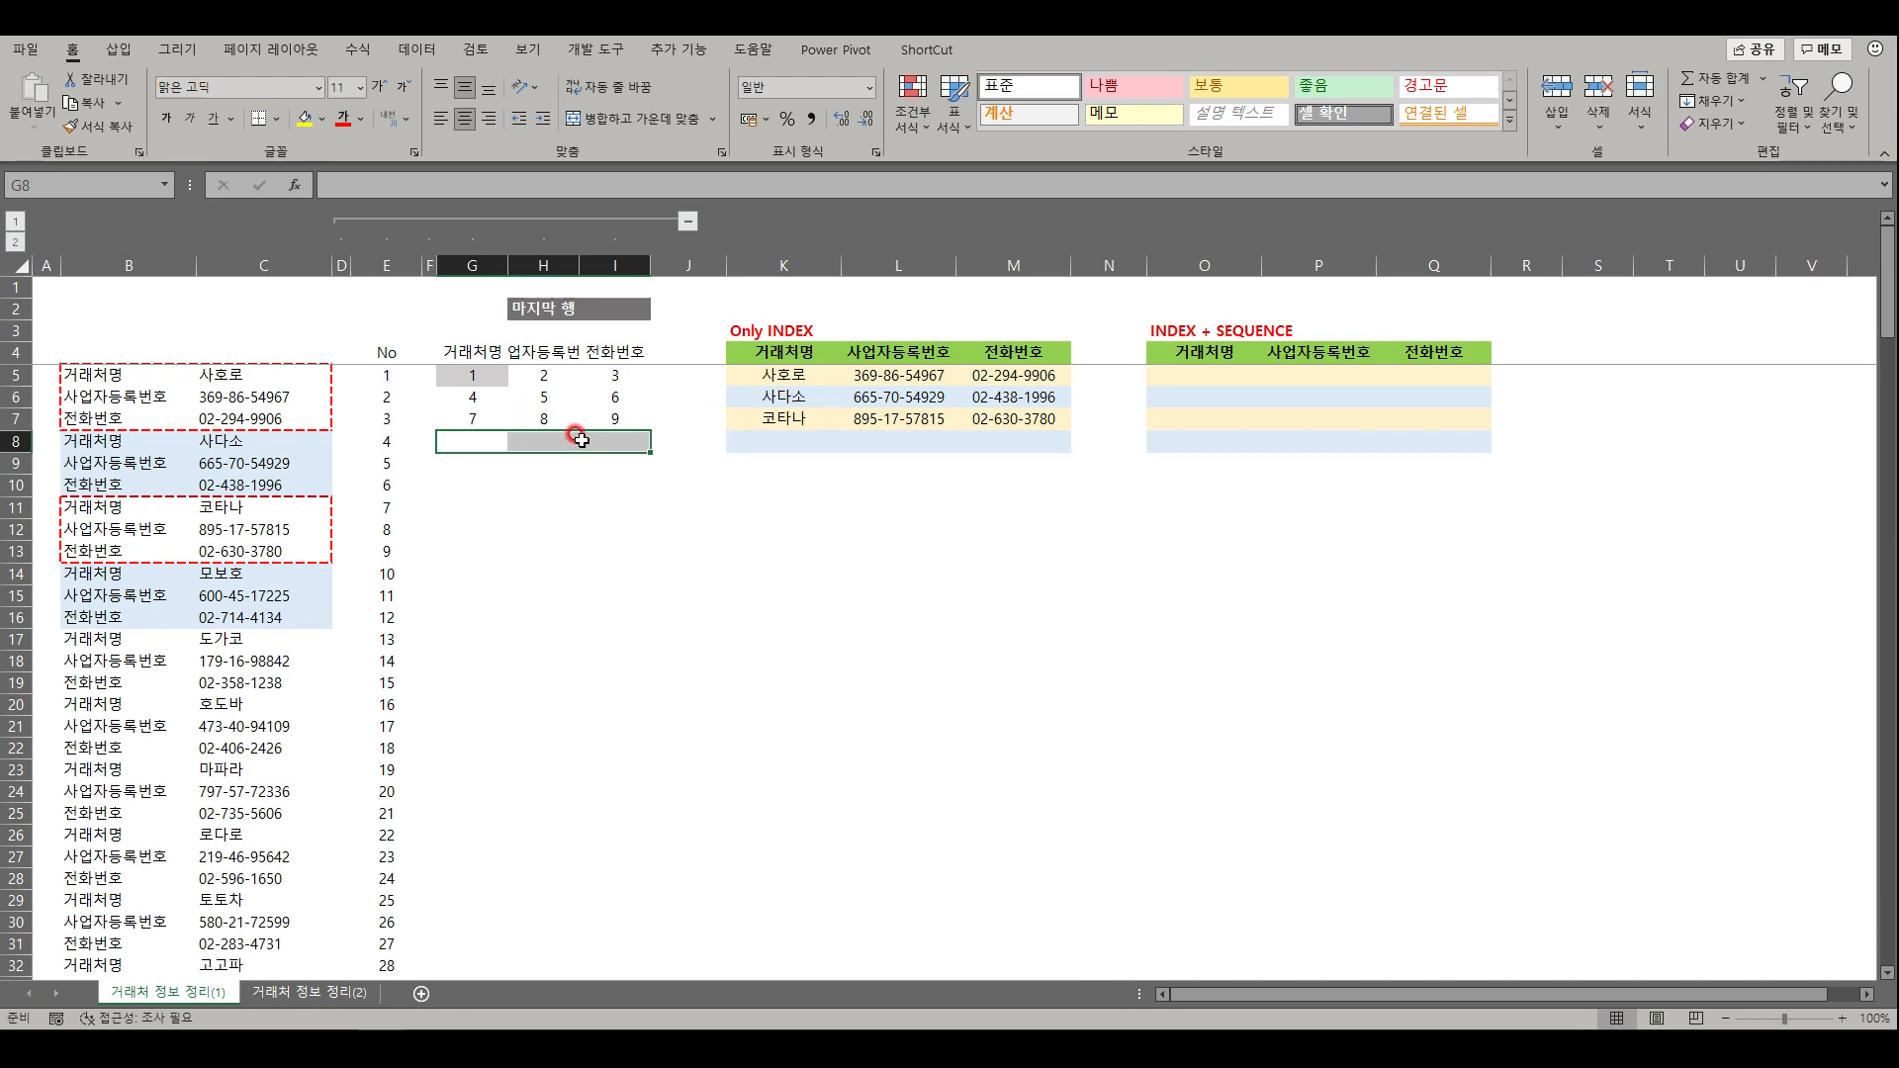
left_click_drag(473, 376, 596, 421)
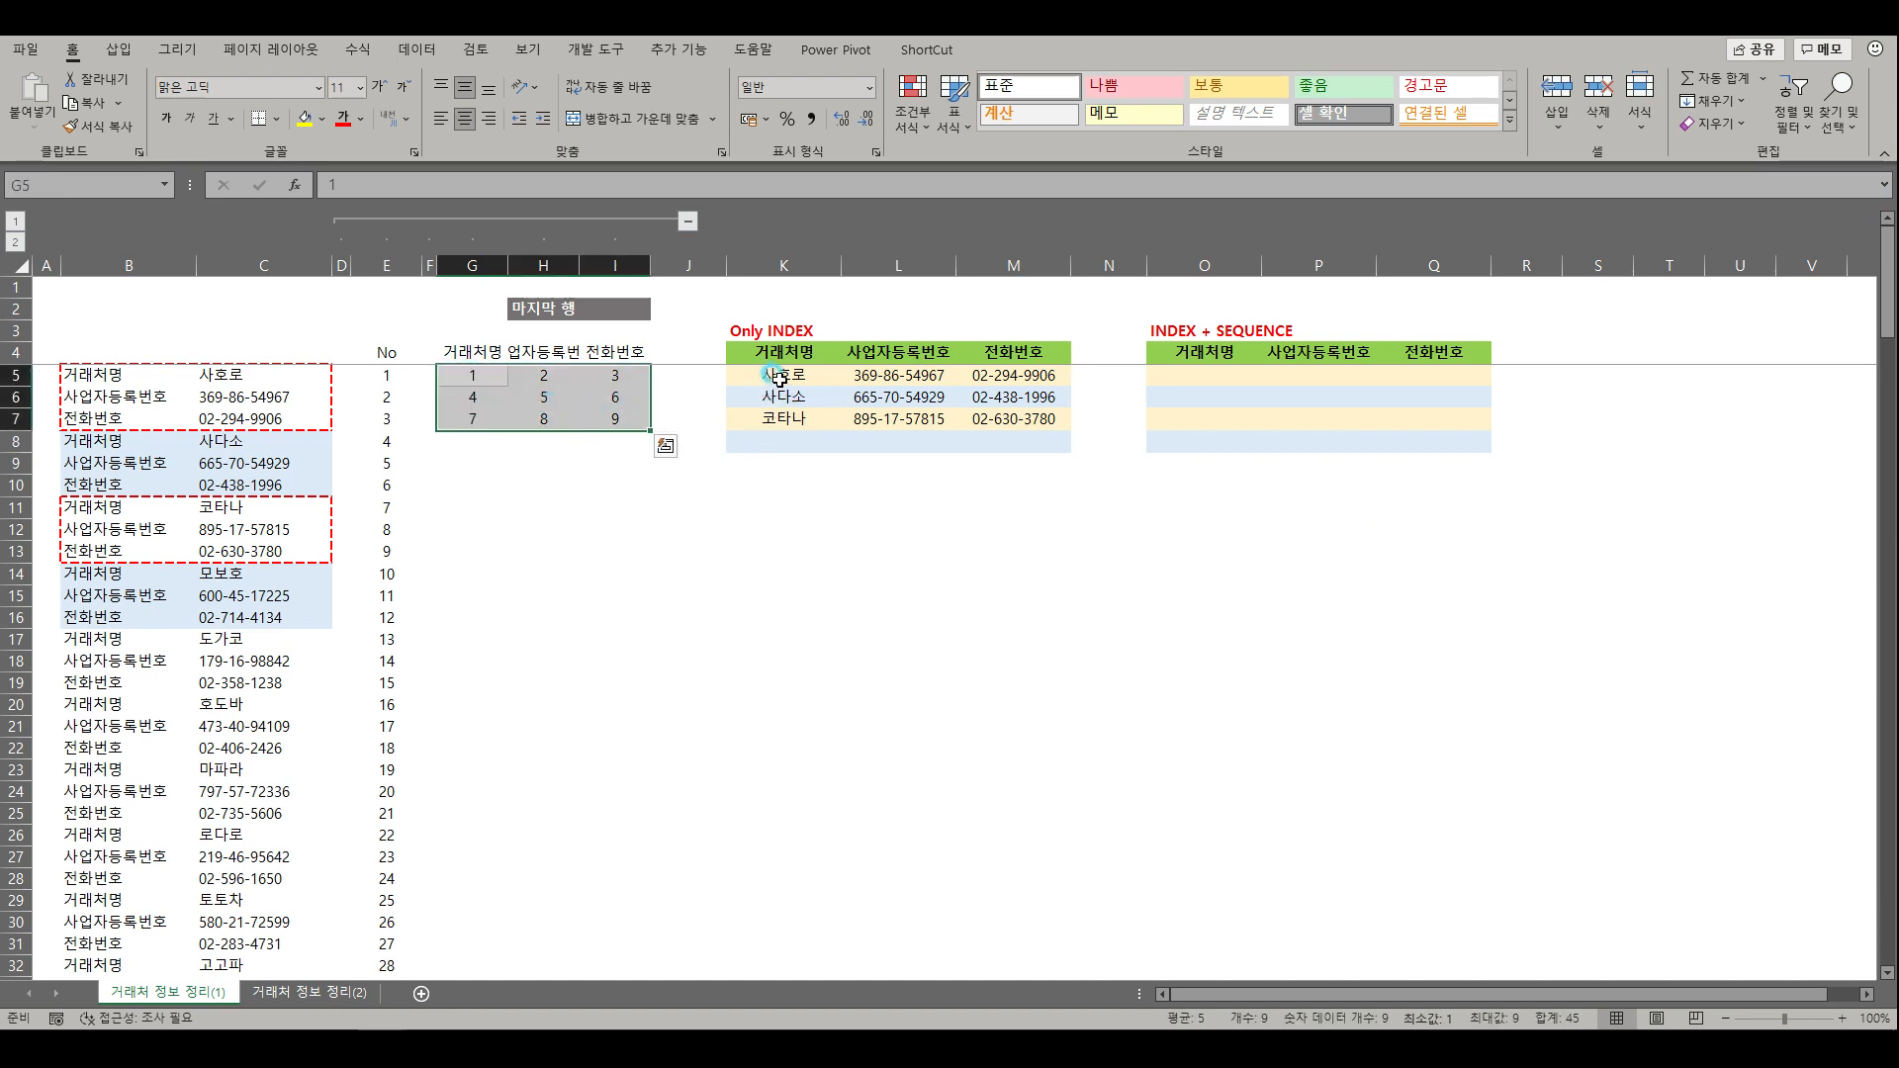
left_click_drag(769, 378, 1046, 424)
left_click(1000, 517)
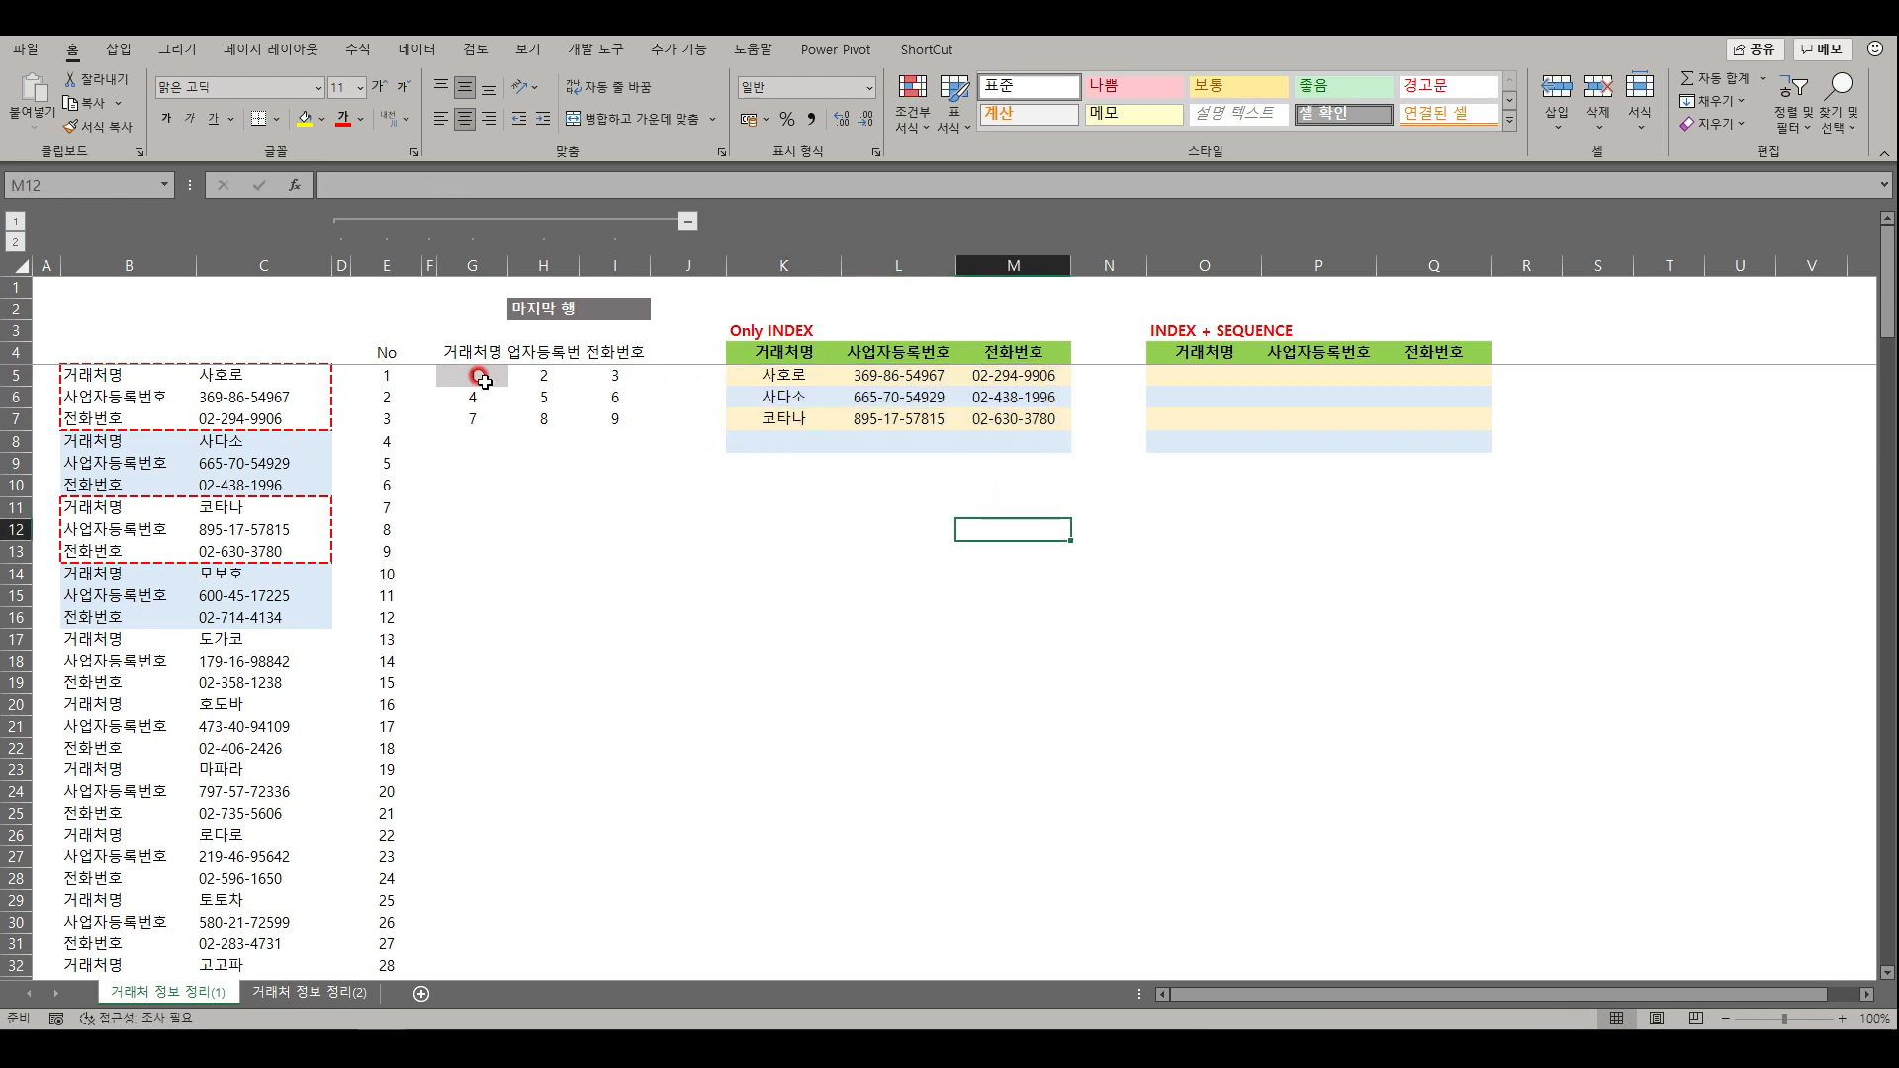
left_click_drag(477, 373, 612, 713)
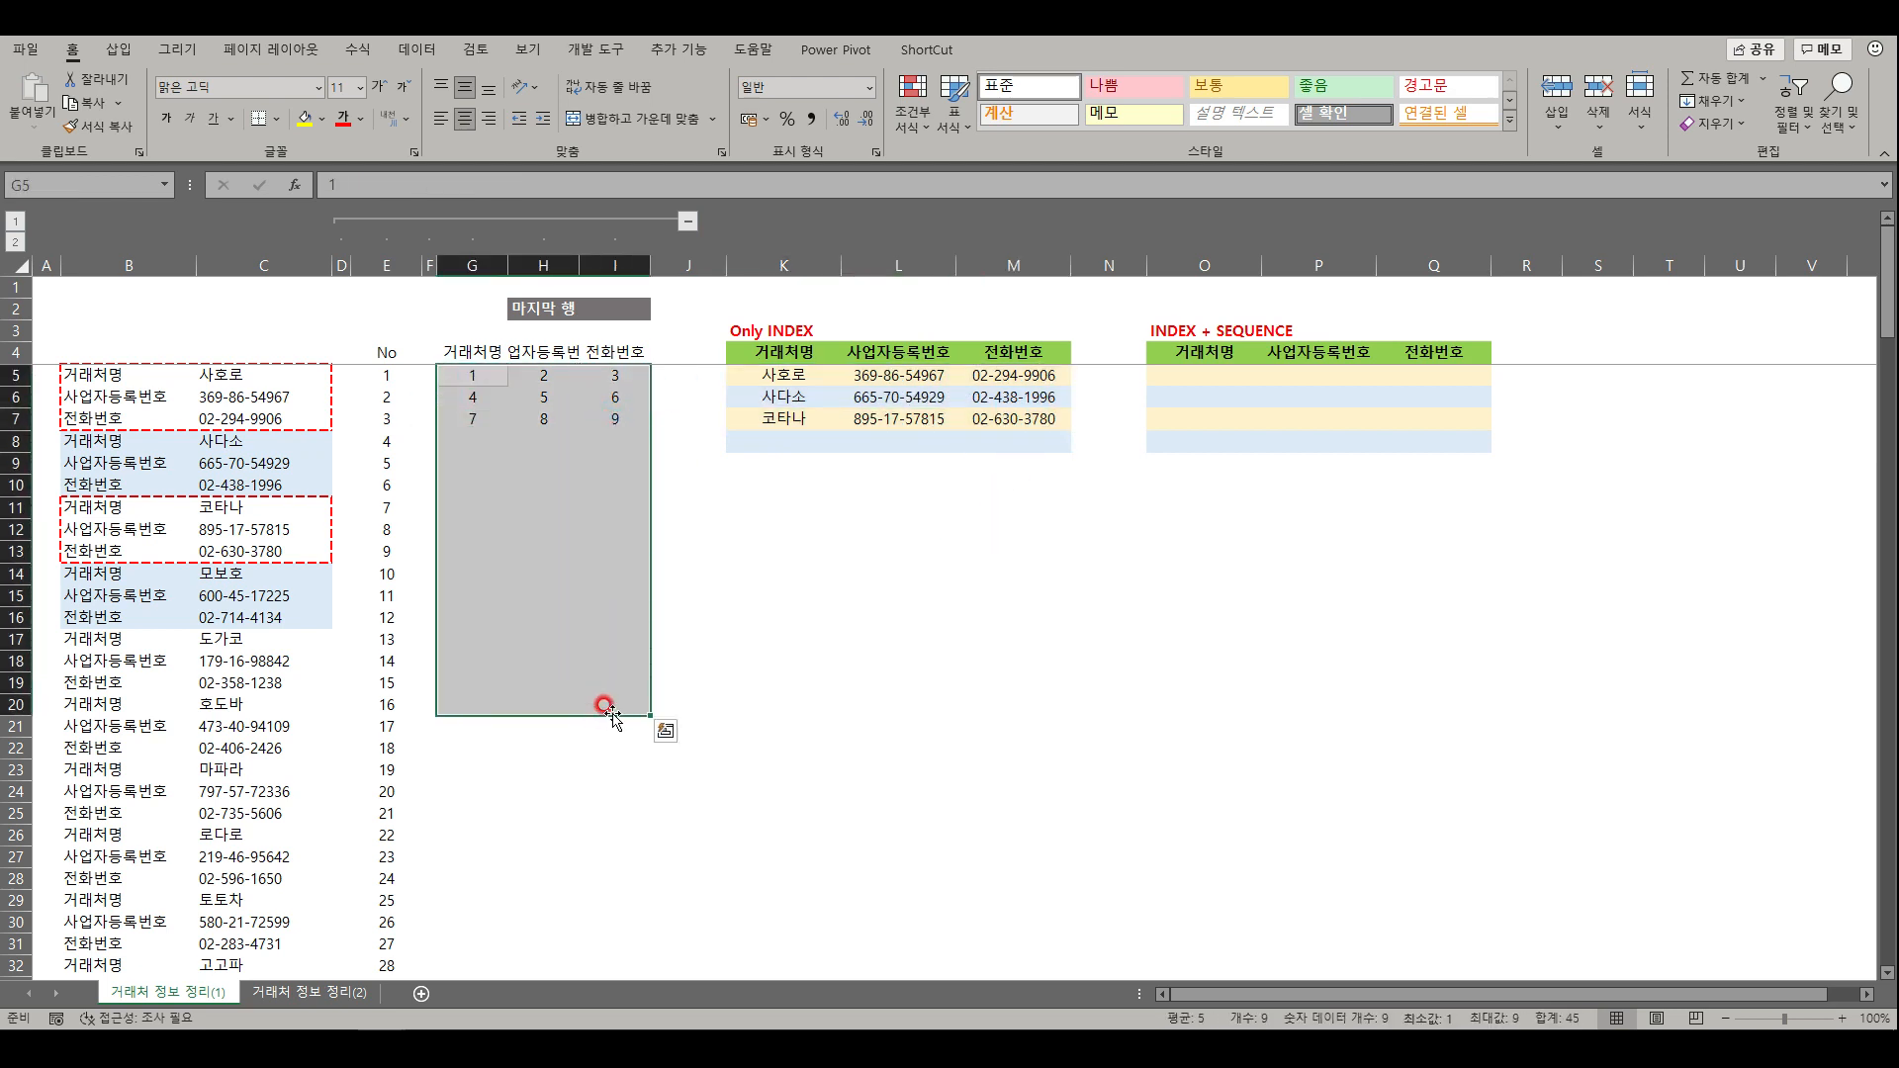
left_click(475, 374)
left_click(615, 791)
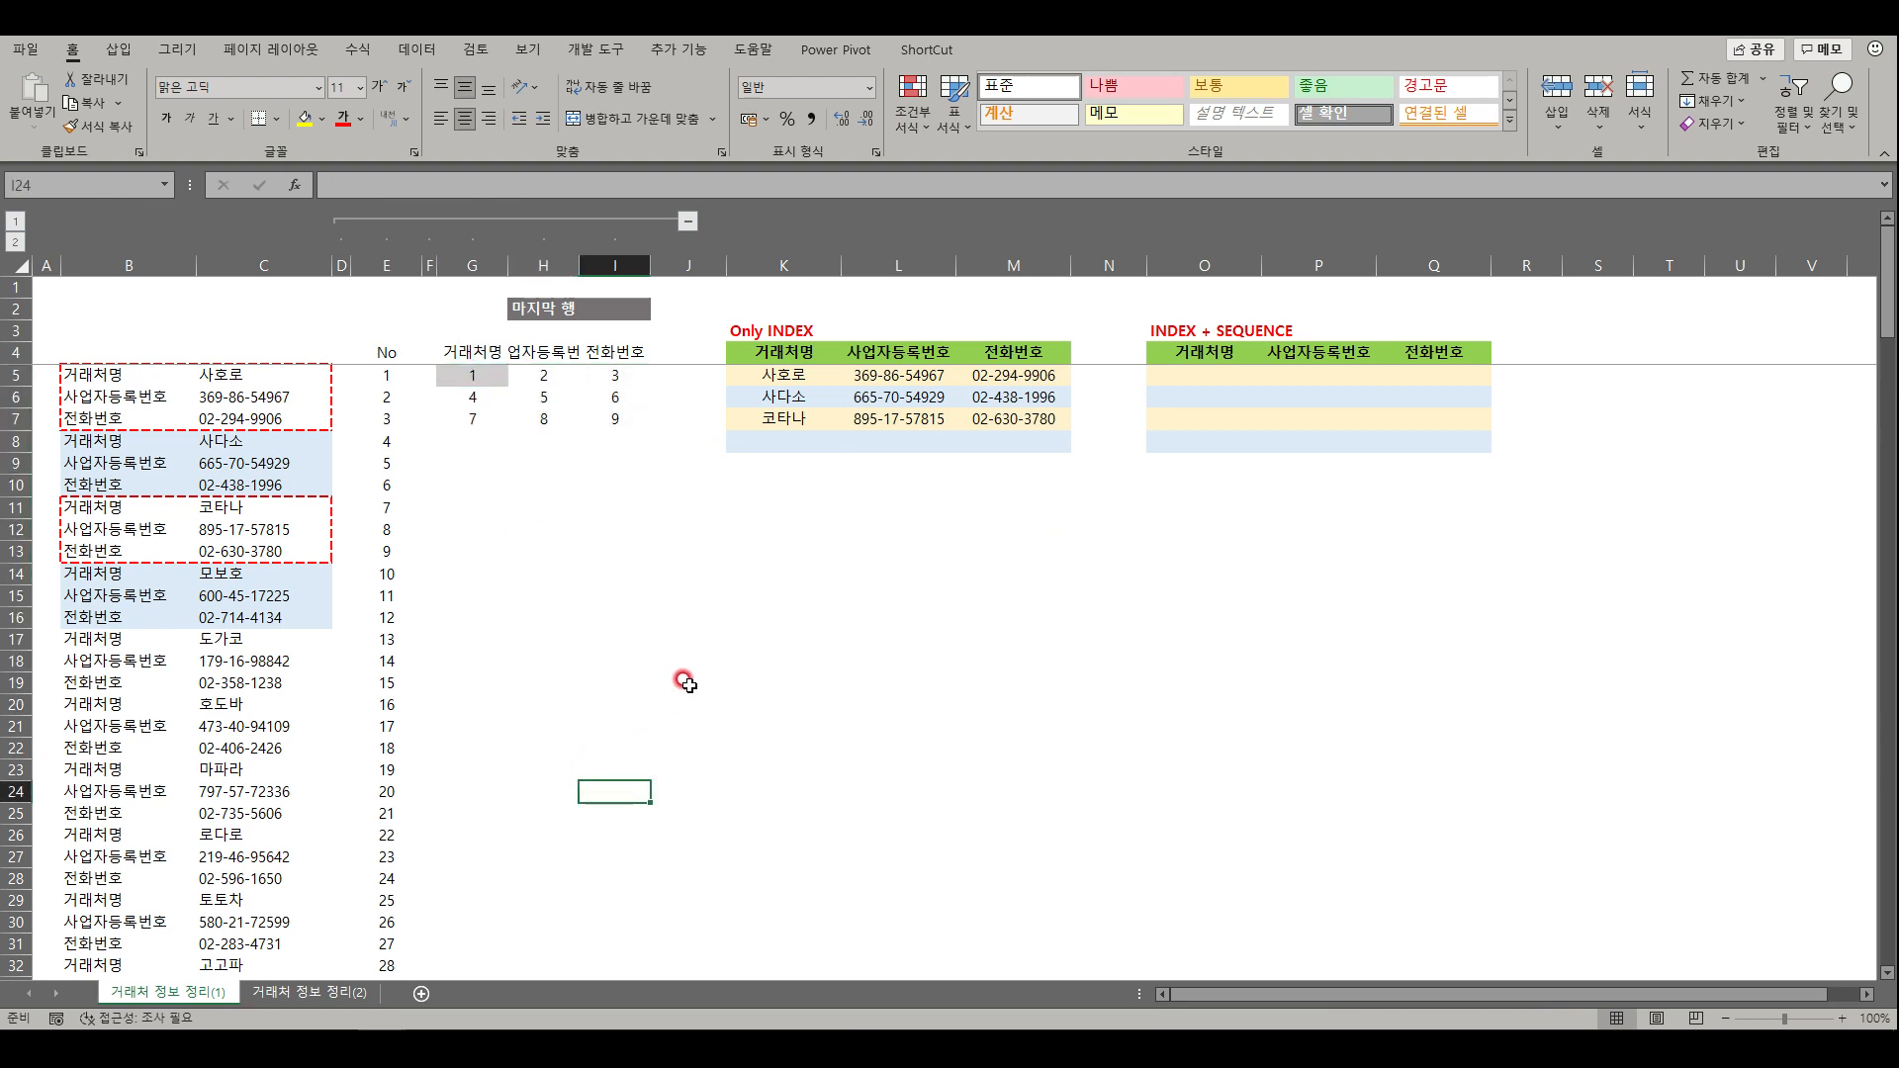
left_click(791, 376)
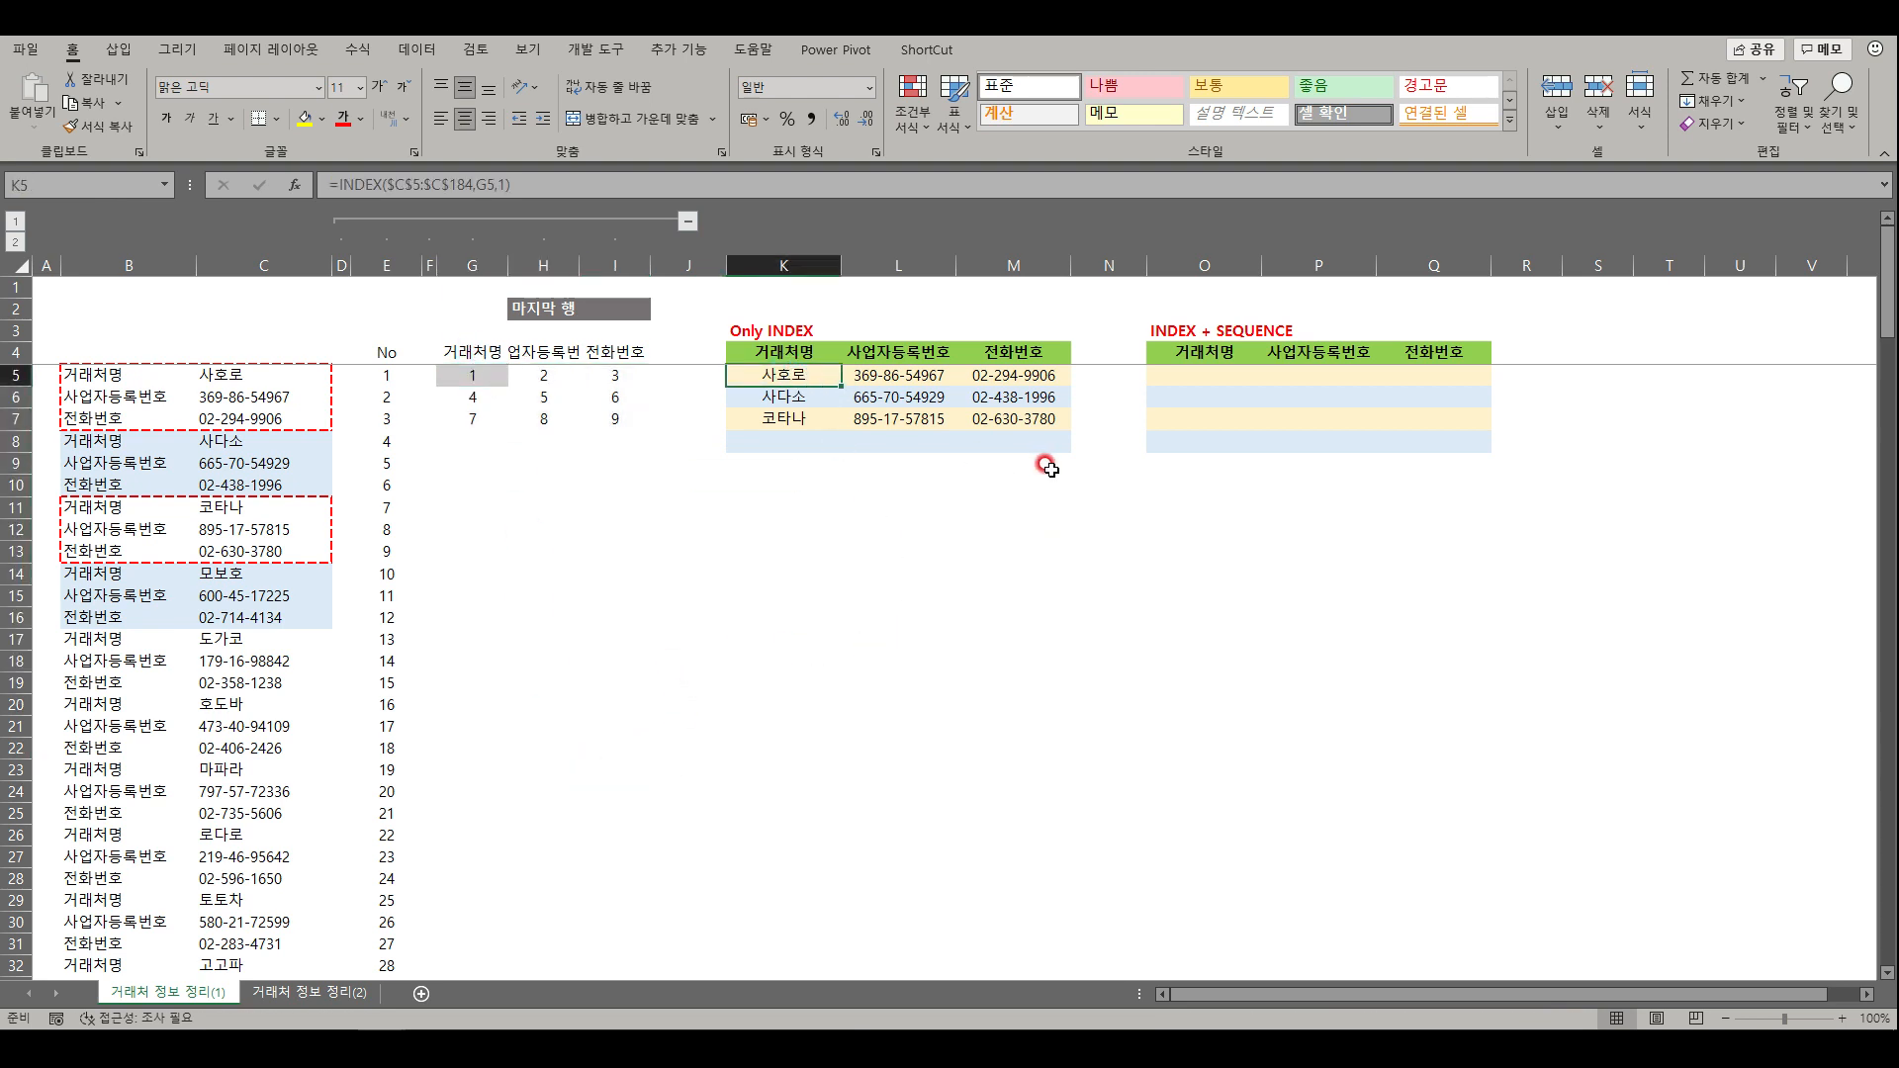
left_click_drag(1033, 399, 1028, 465)
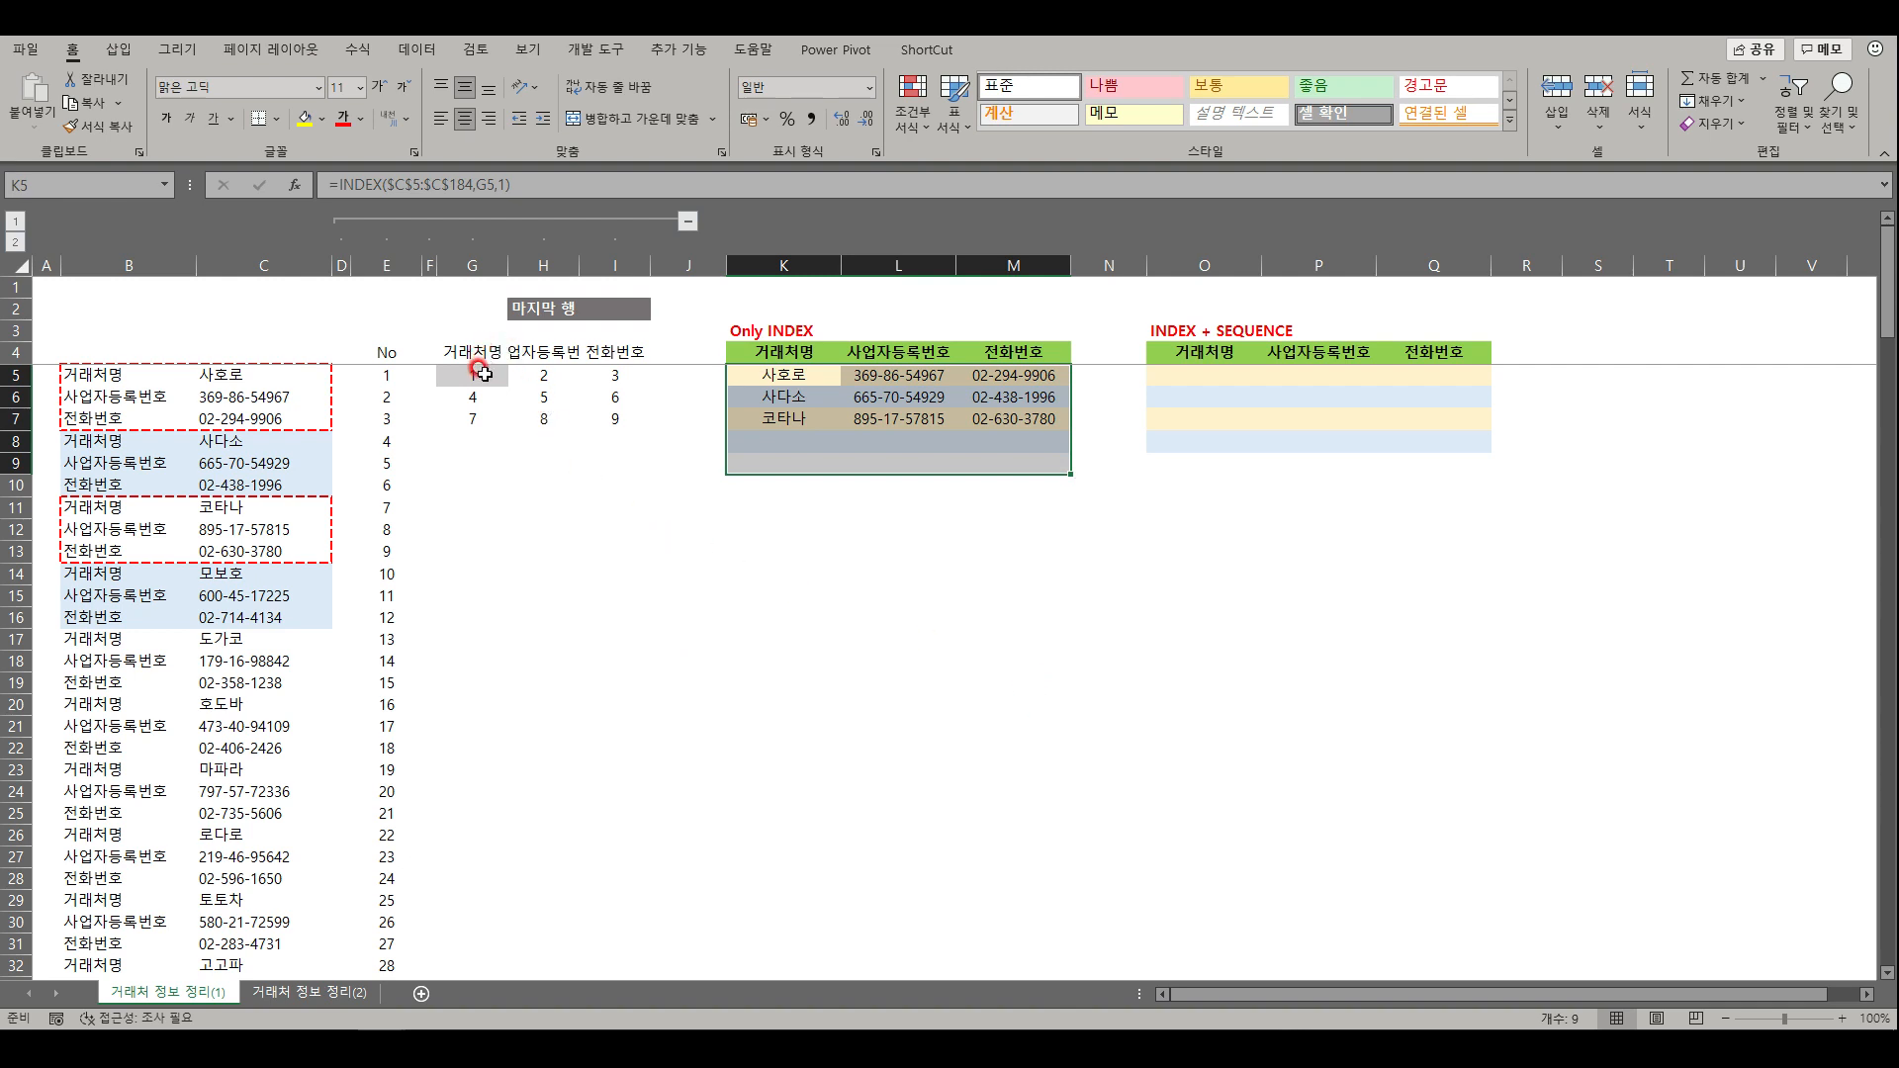
left_click_drag(466, 352, 593, 416)
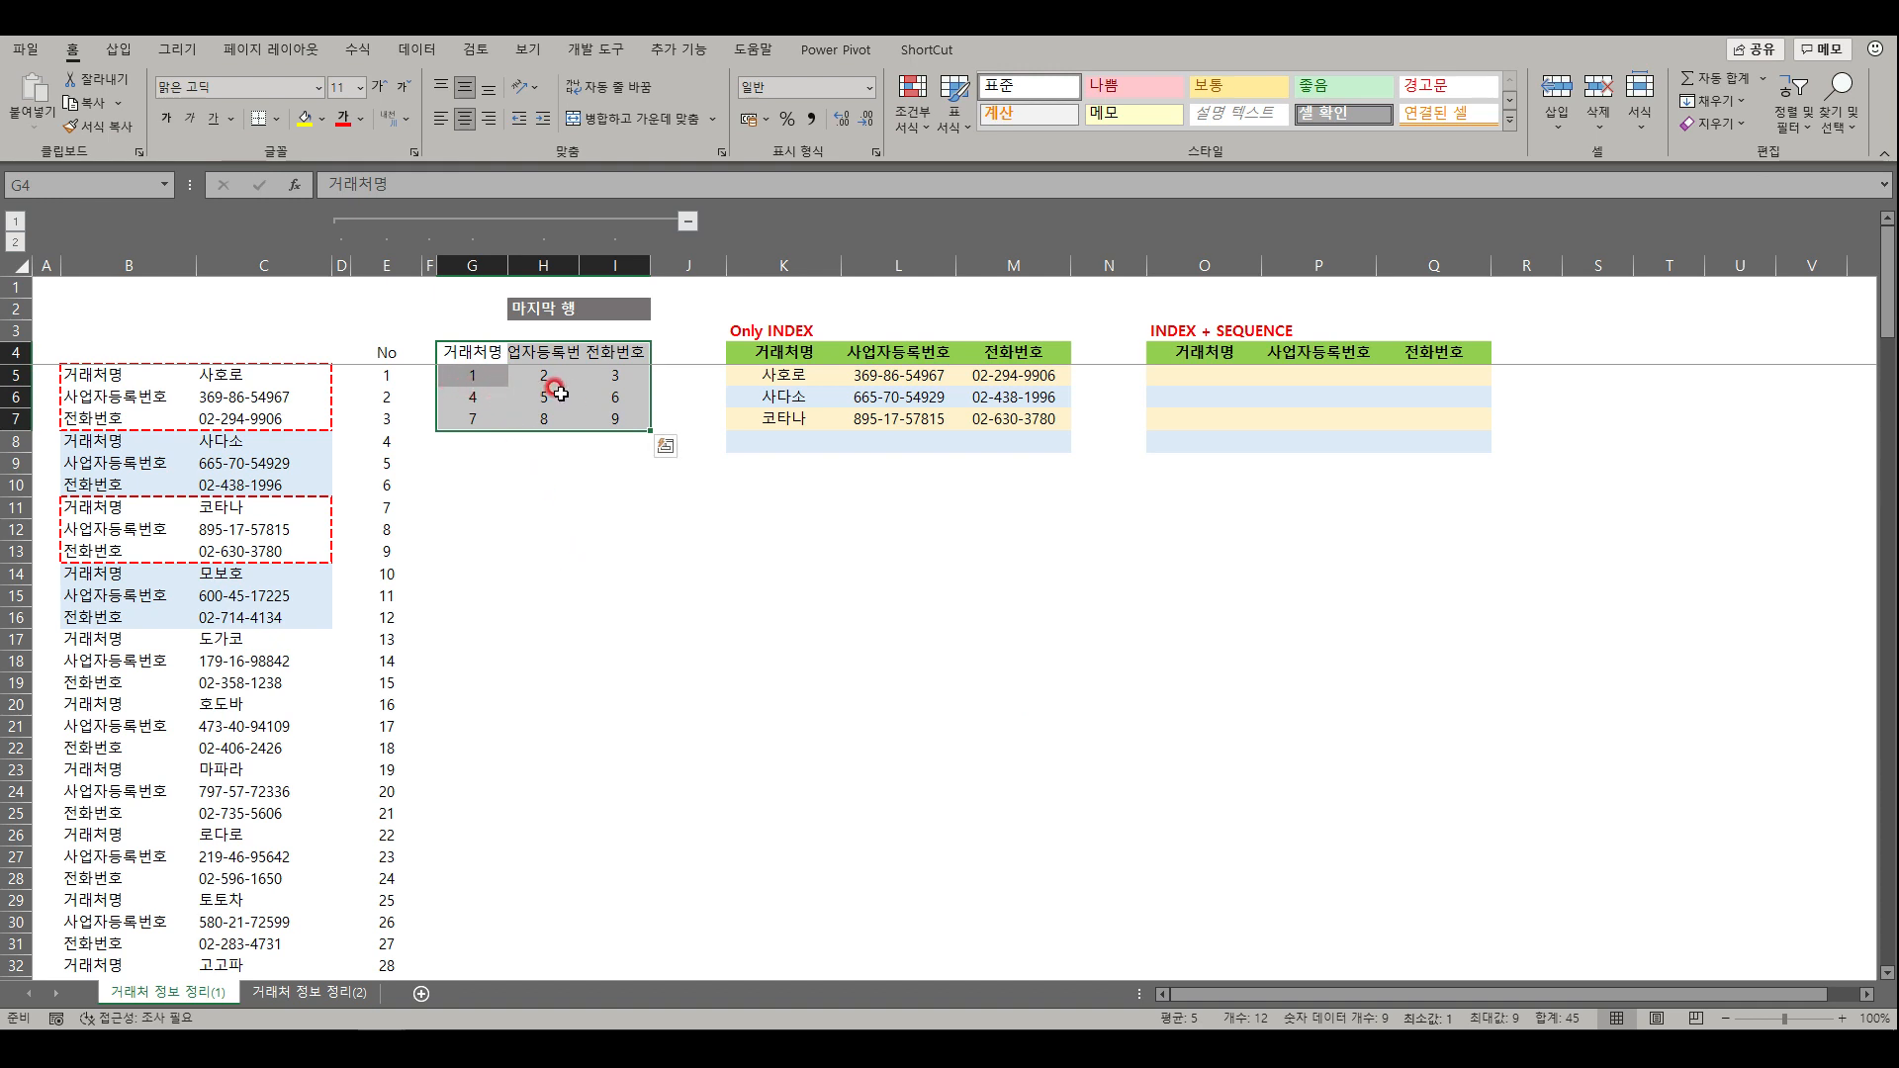
key("Down")
left_click(606, 415, "shift")
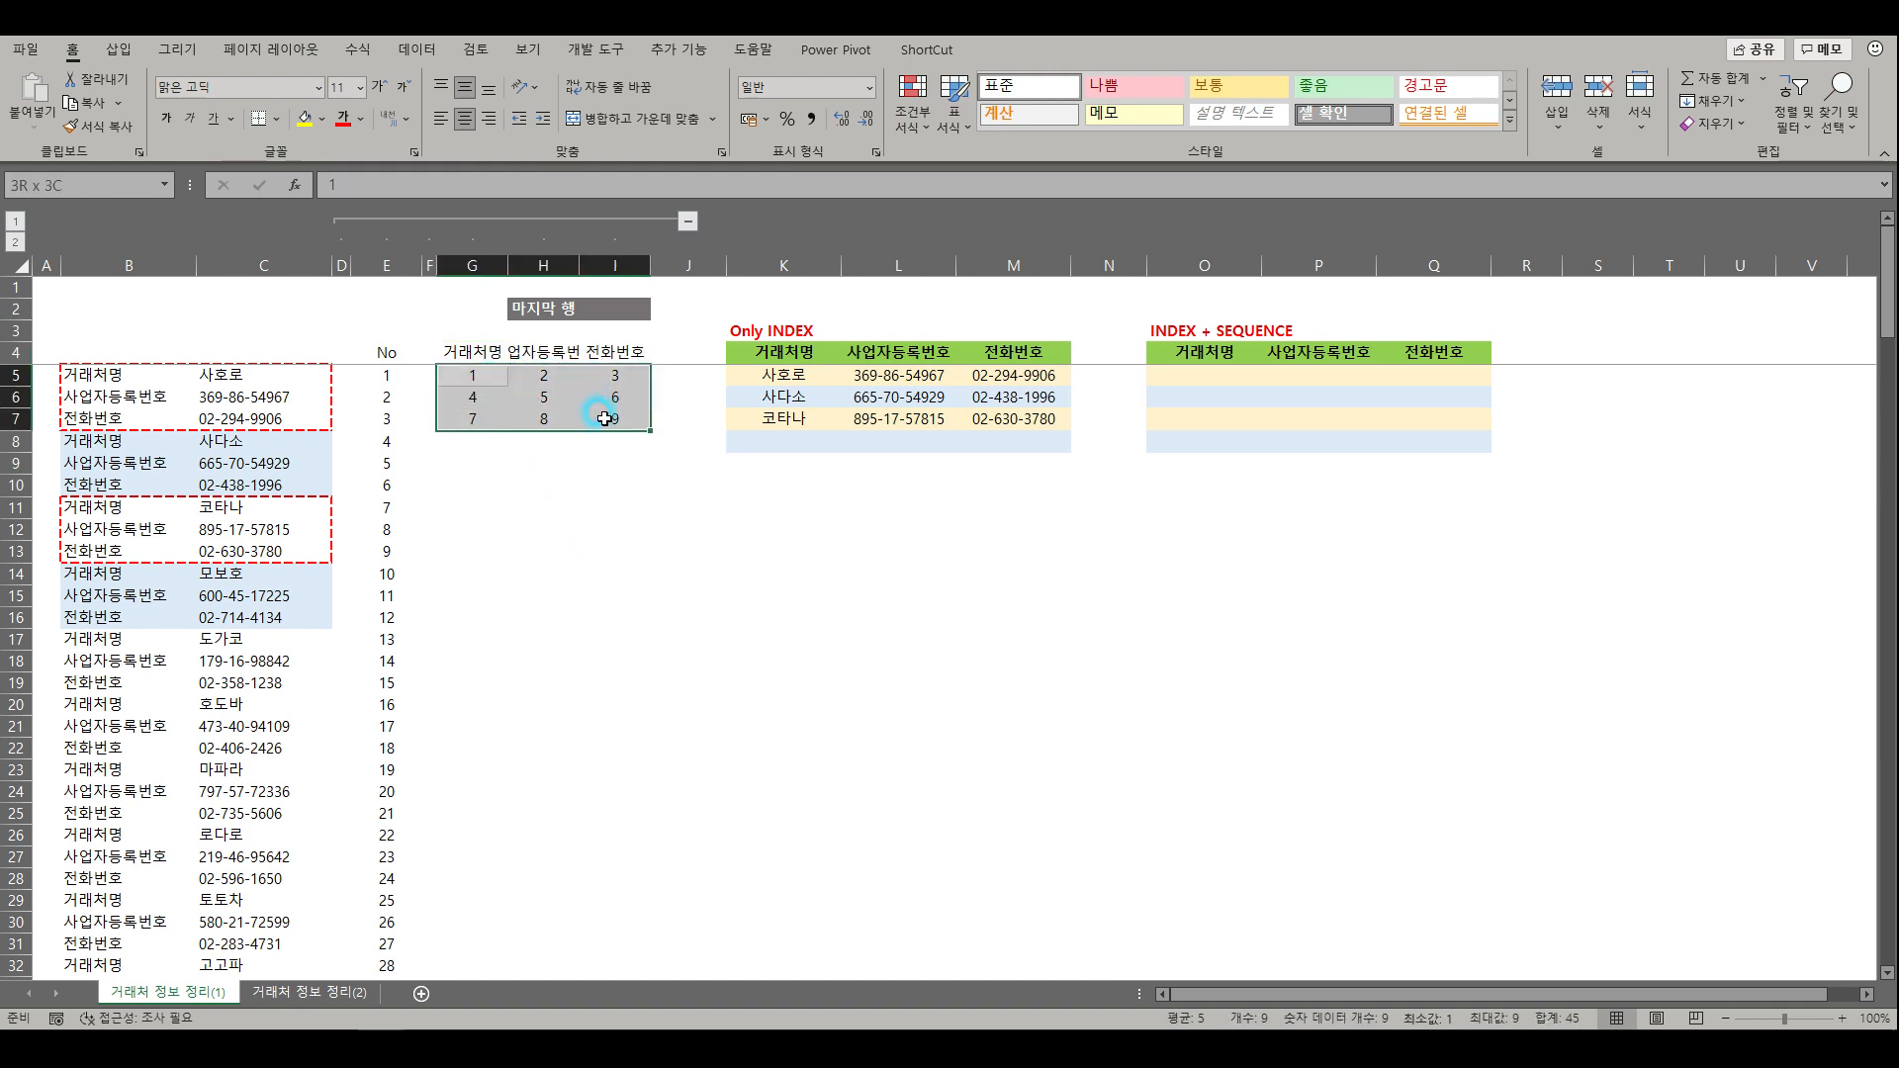
- Enter =G5+1 in H5 and copy the formula to I5 for the phone number position
left_click(524, 379)
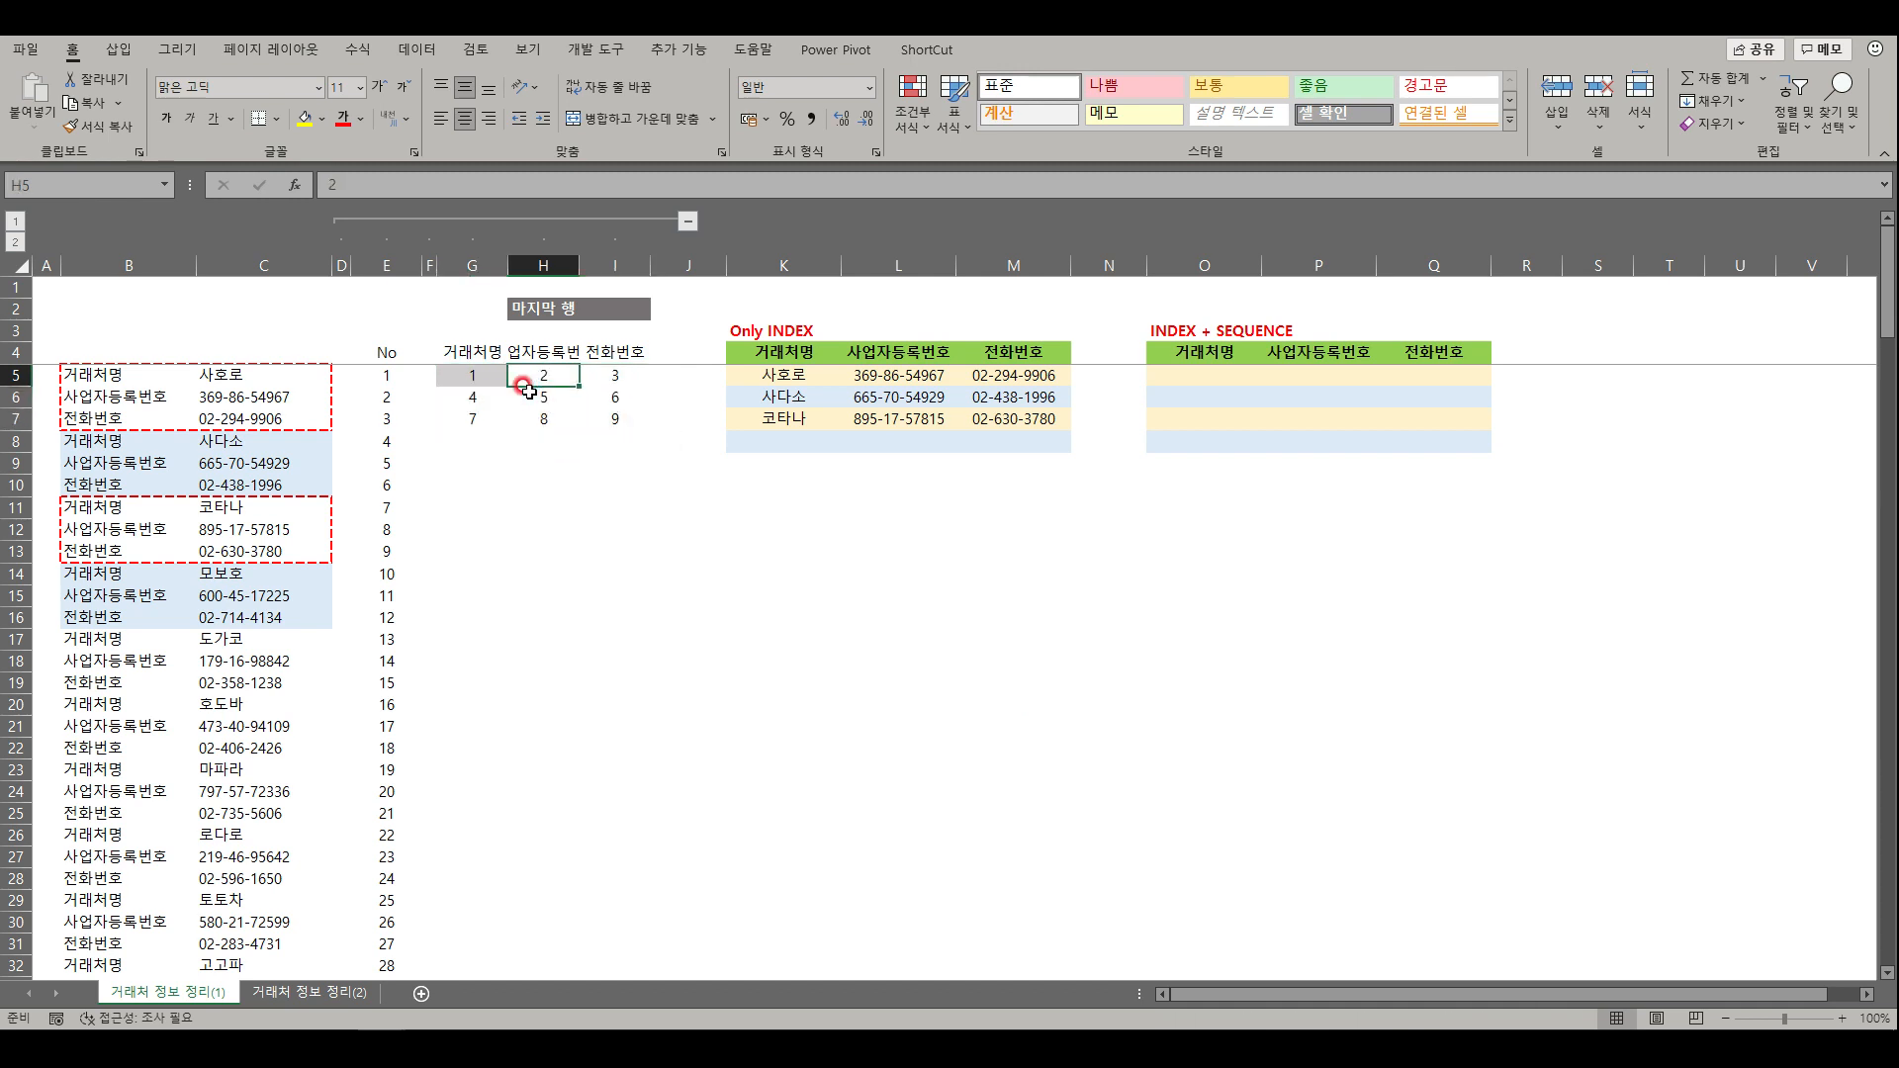
type("=")
key("Left")
type("+1")
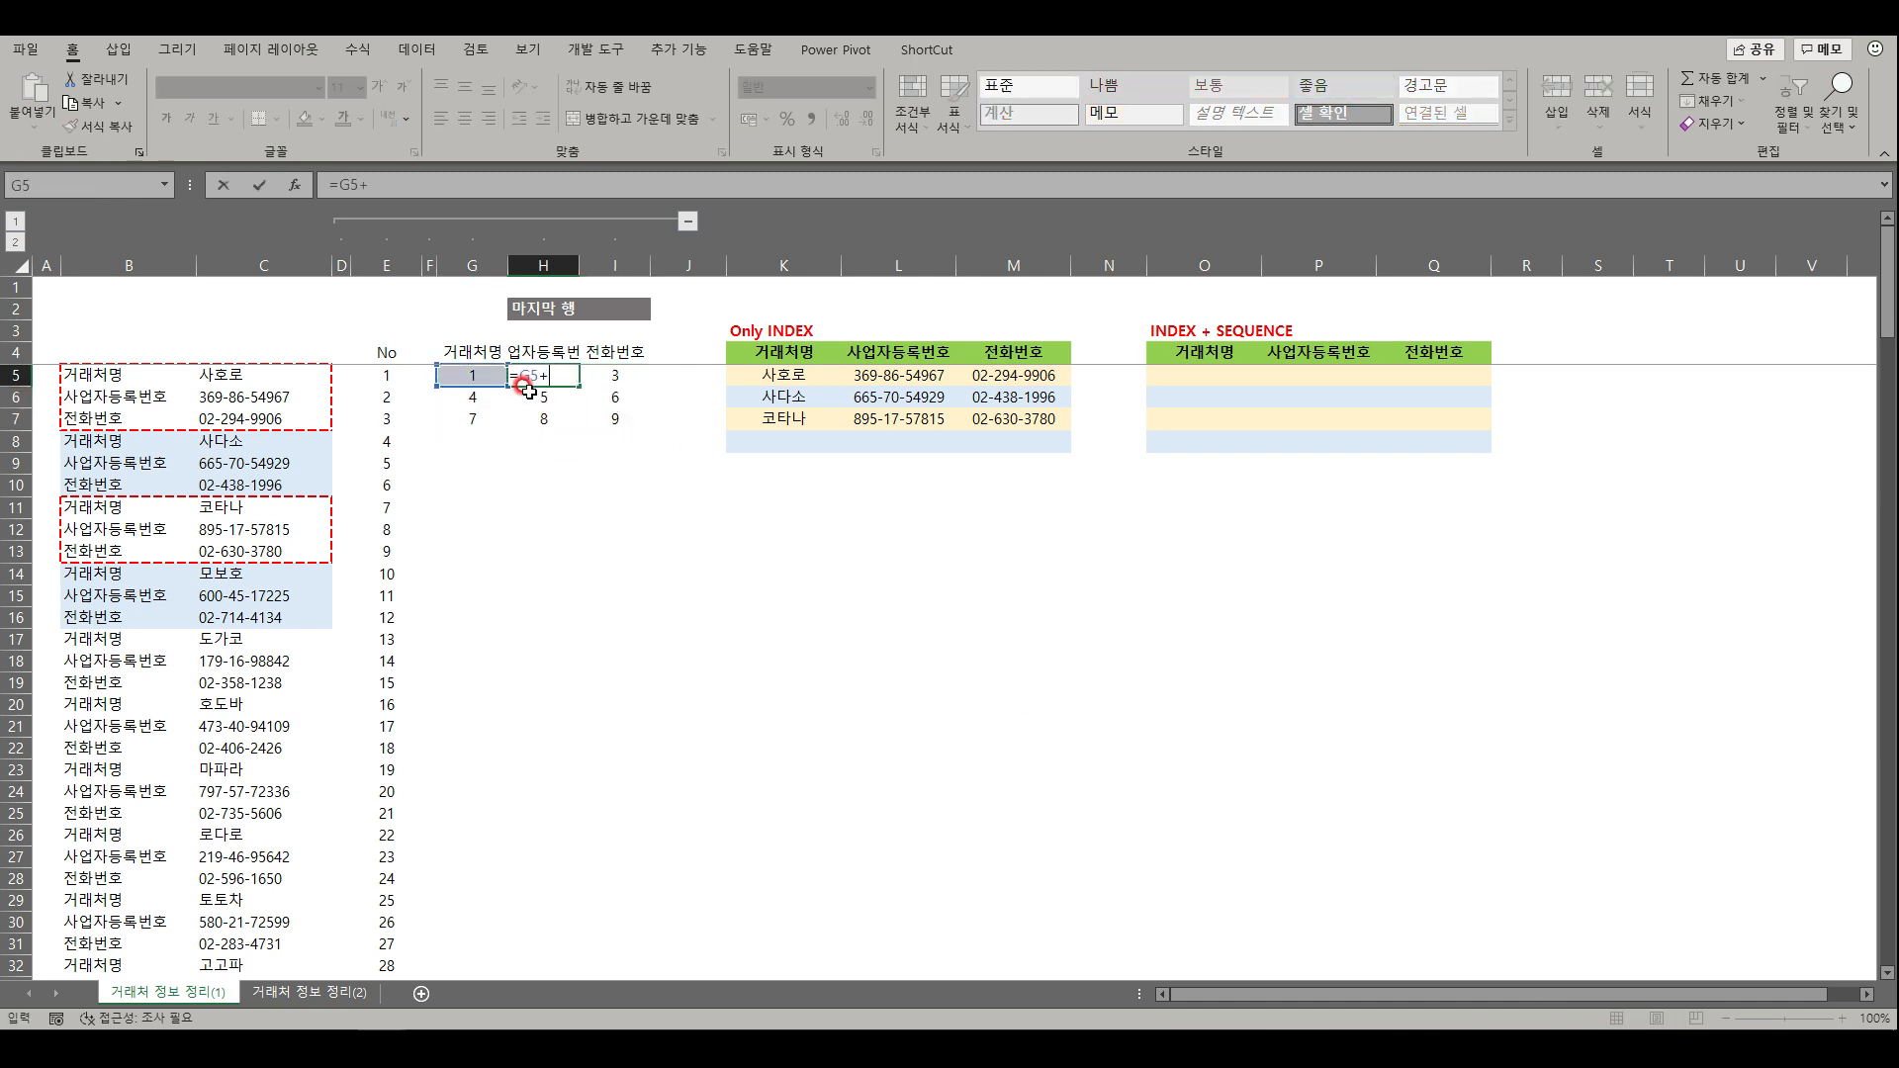
key("ctrl+Return")
key("ctrl+c")
key("Right")
key("ctrl+v")
key("Escape")
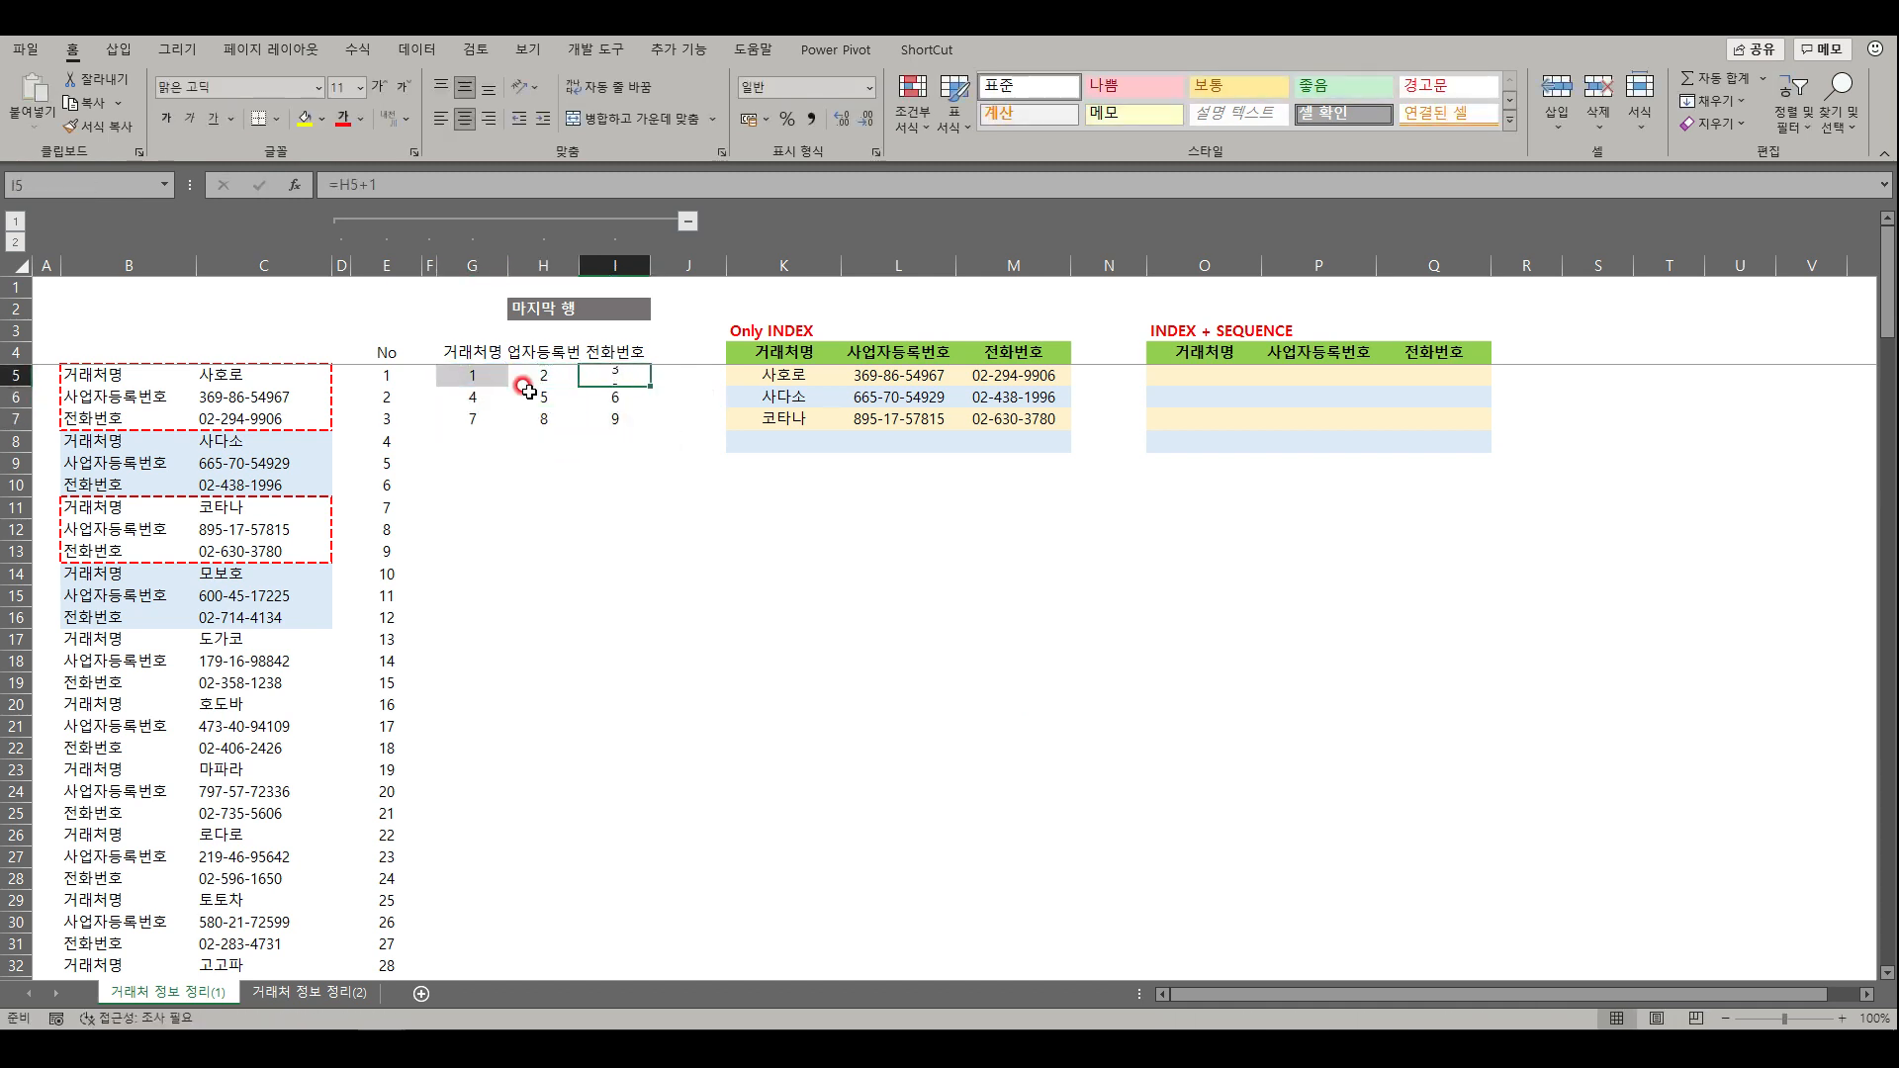
- Enter =G5+3 in G6 to calculate the second vendor's name position
key("Down")
key("Left")
key("Left")
type("=")
key("Up")
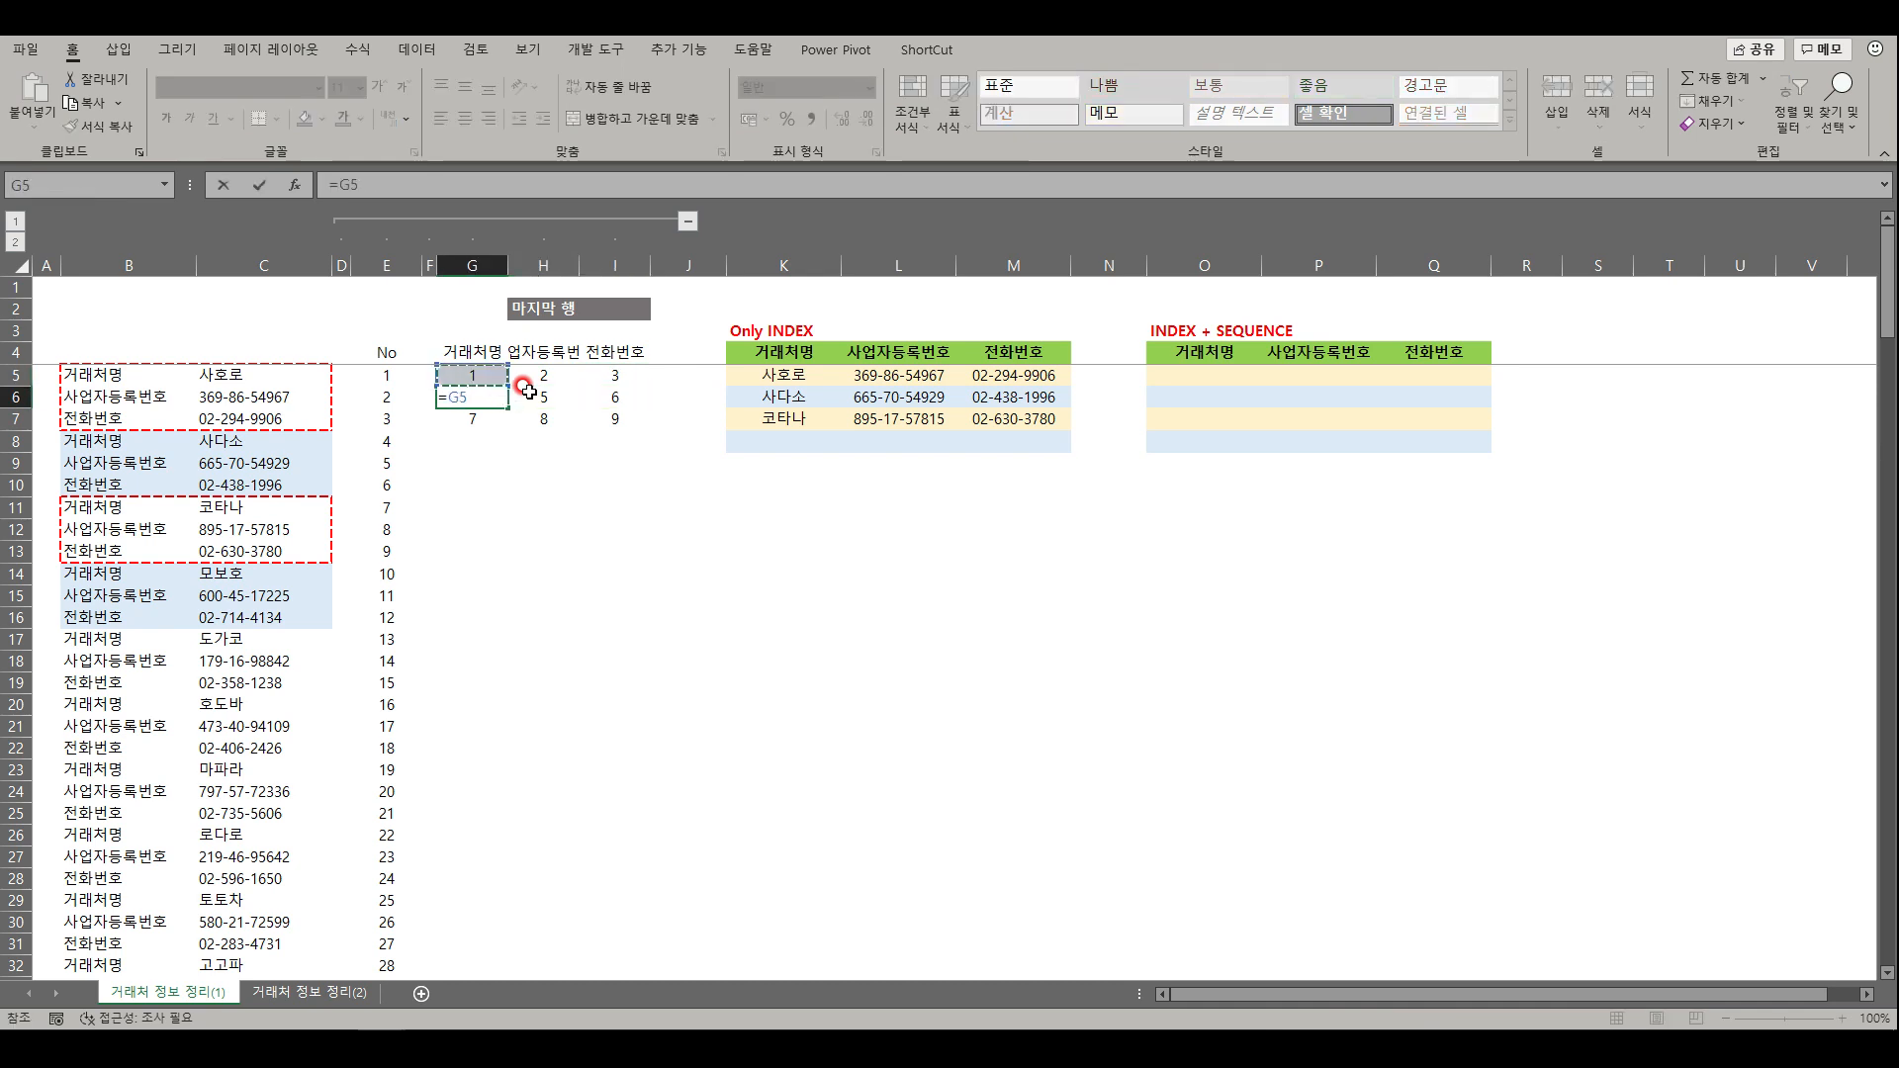
type("+3")
key("ctrl+Return")
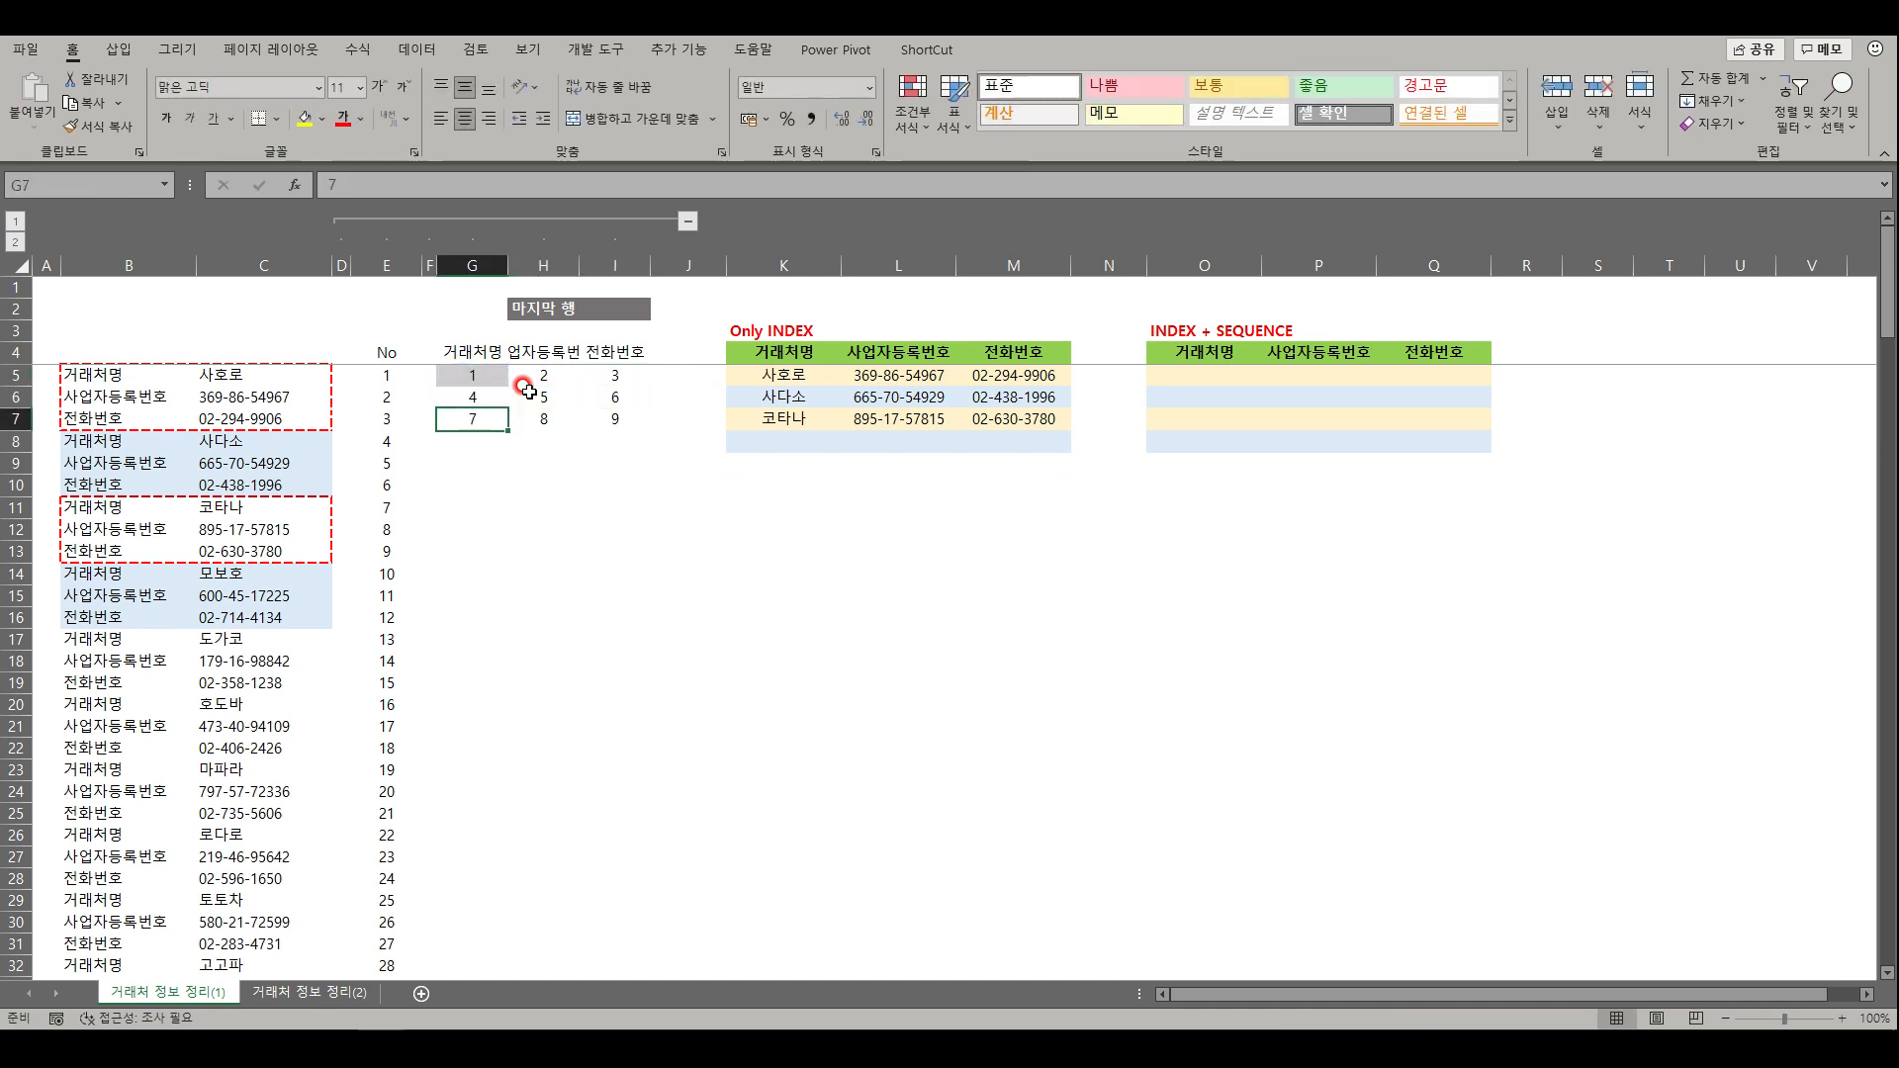
- Fill the H5:I5 formulas down to row 7 and copy the G6 formula into G7
key("ctrl+c")
key("Right")
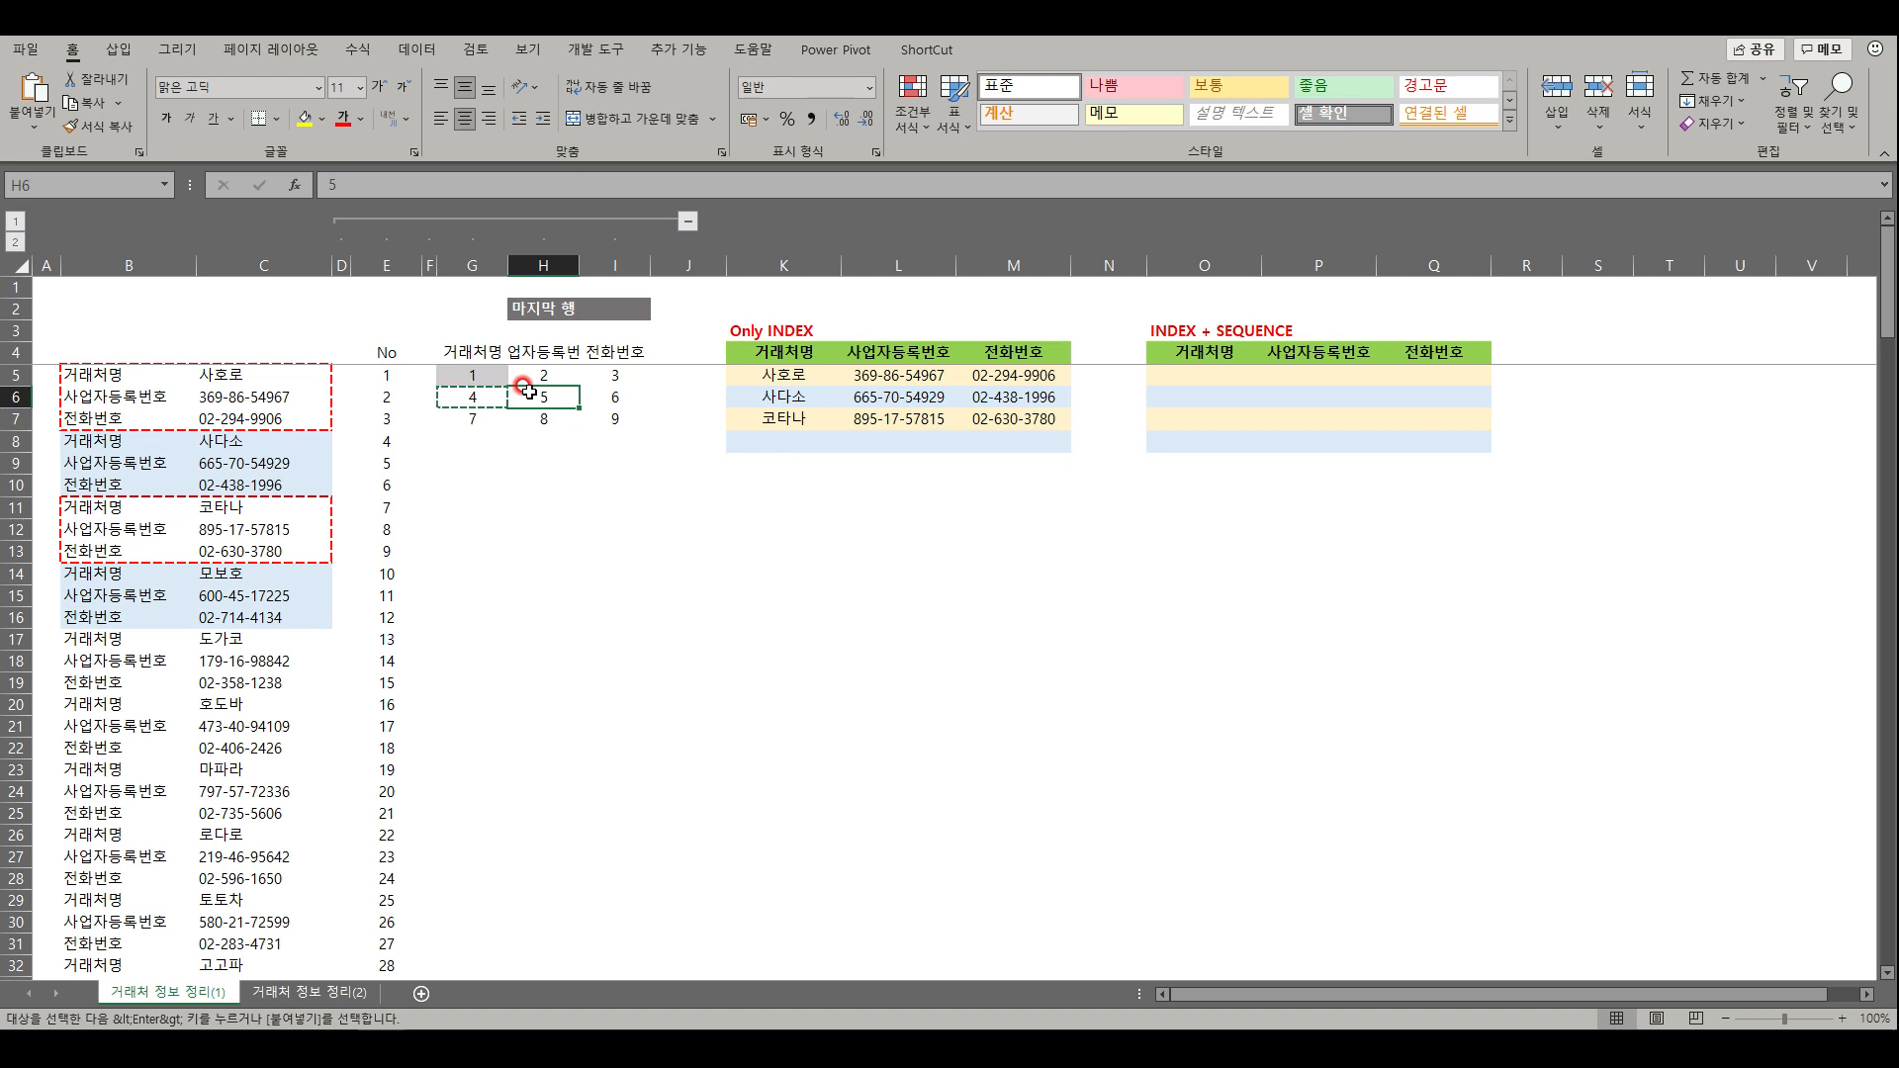
left_click_drag(542, 373, 583, 378)
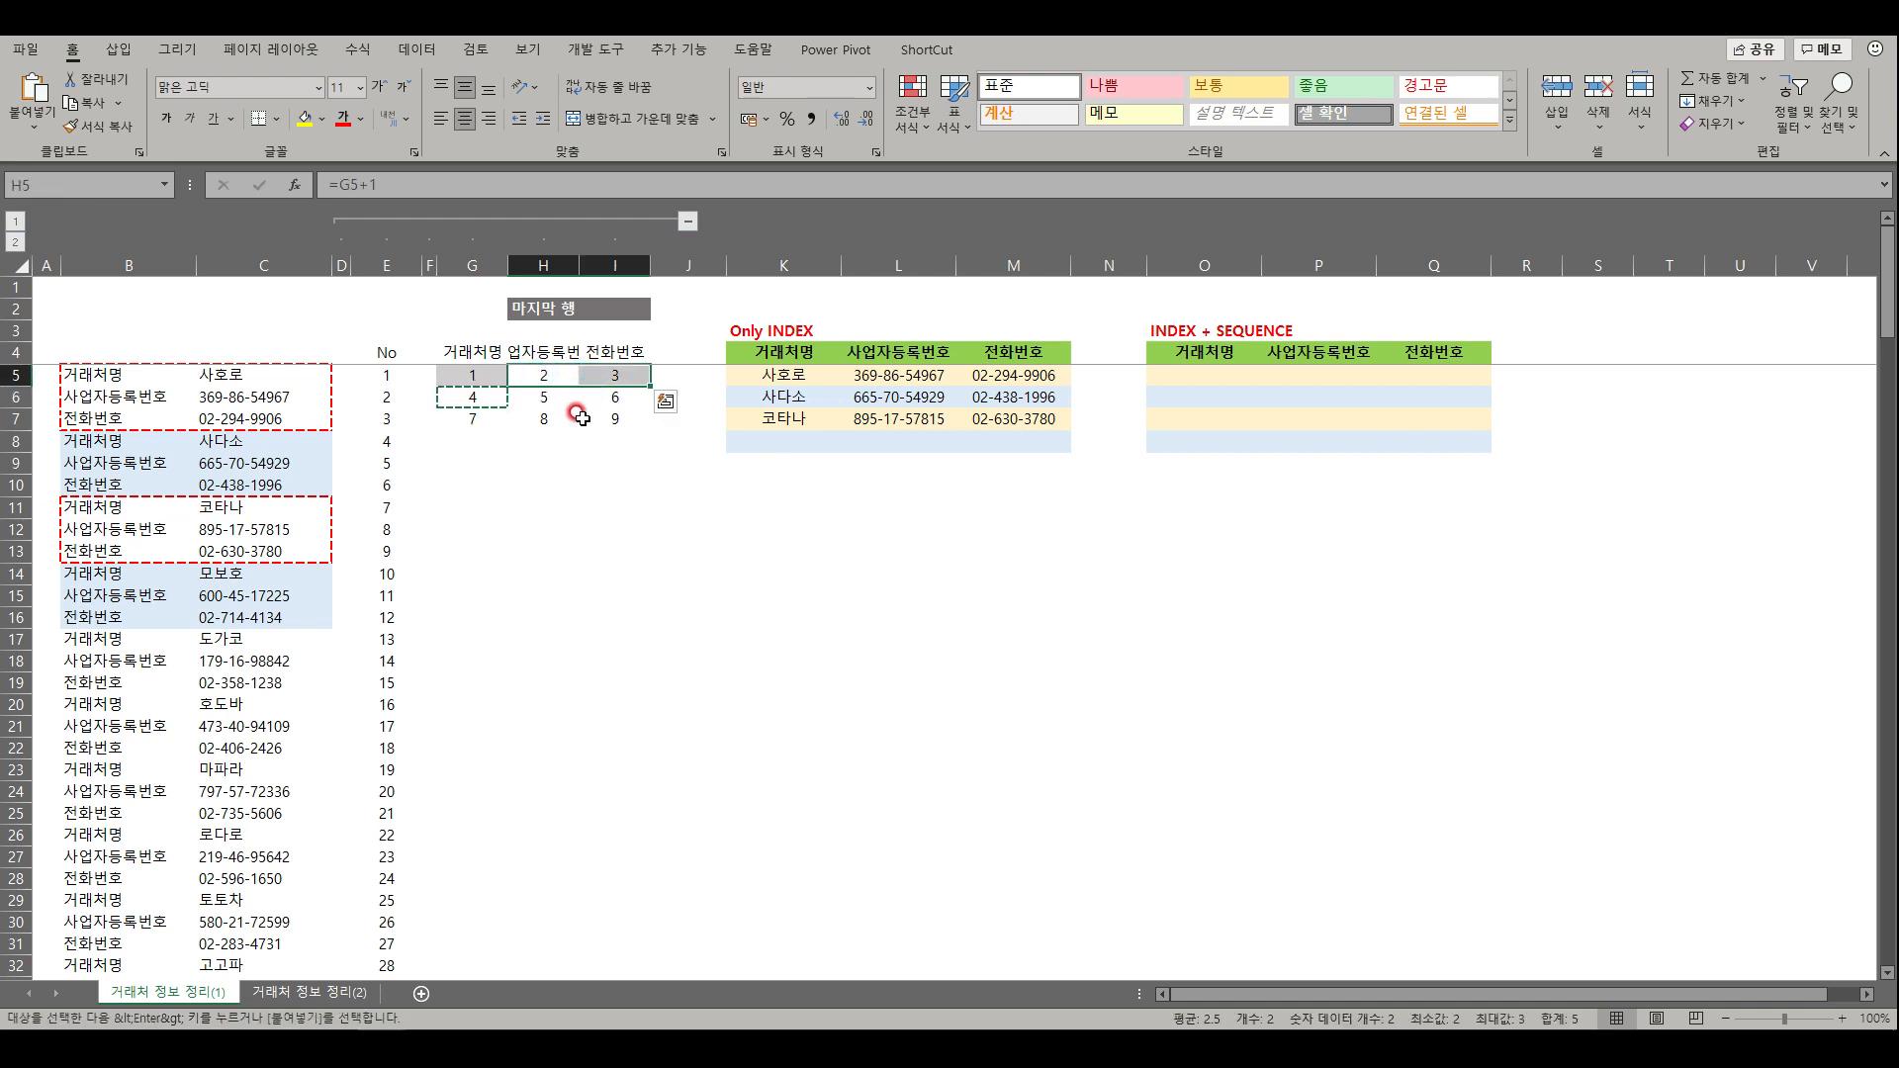
key("ctrl+shift+Down")
key("Escape")
key("Left")
key("Down")
key("ctrl+c")
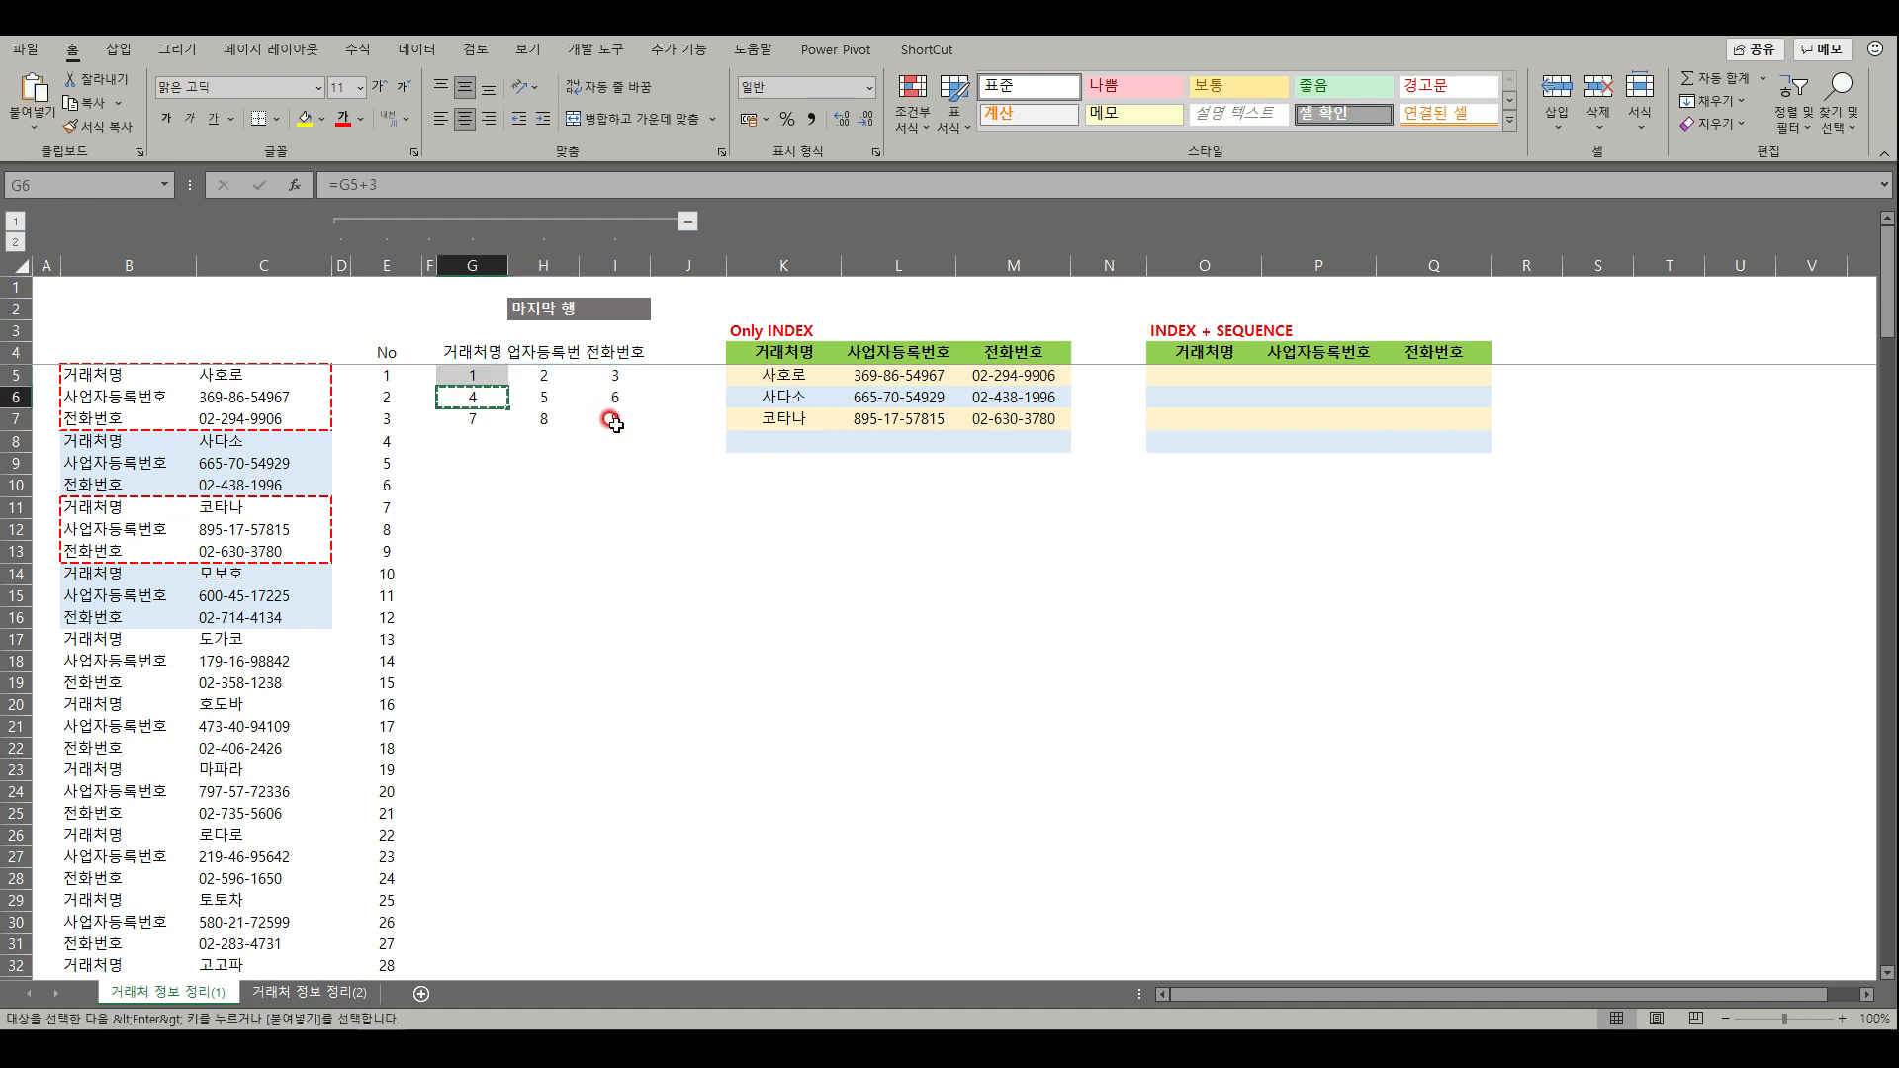
key("Down")
key("ctrl+v")
key("Escape")
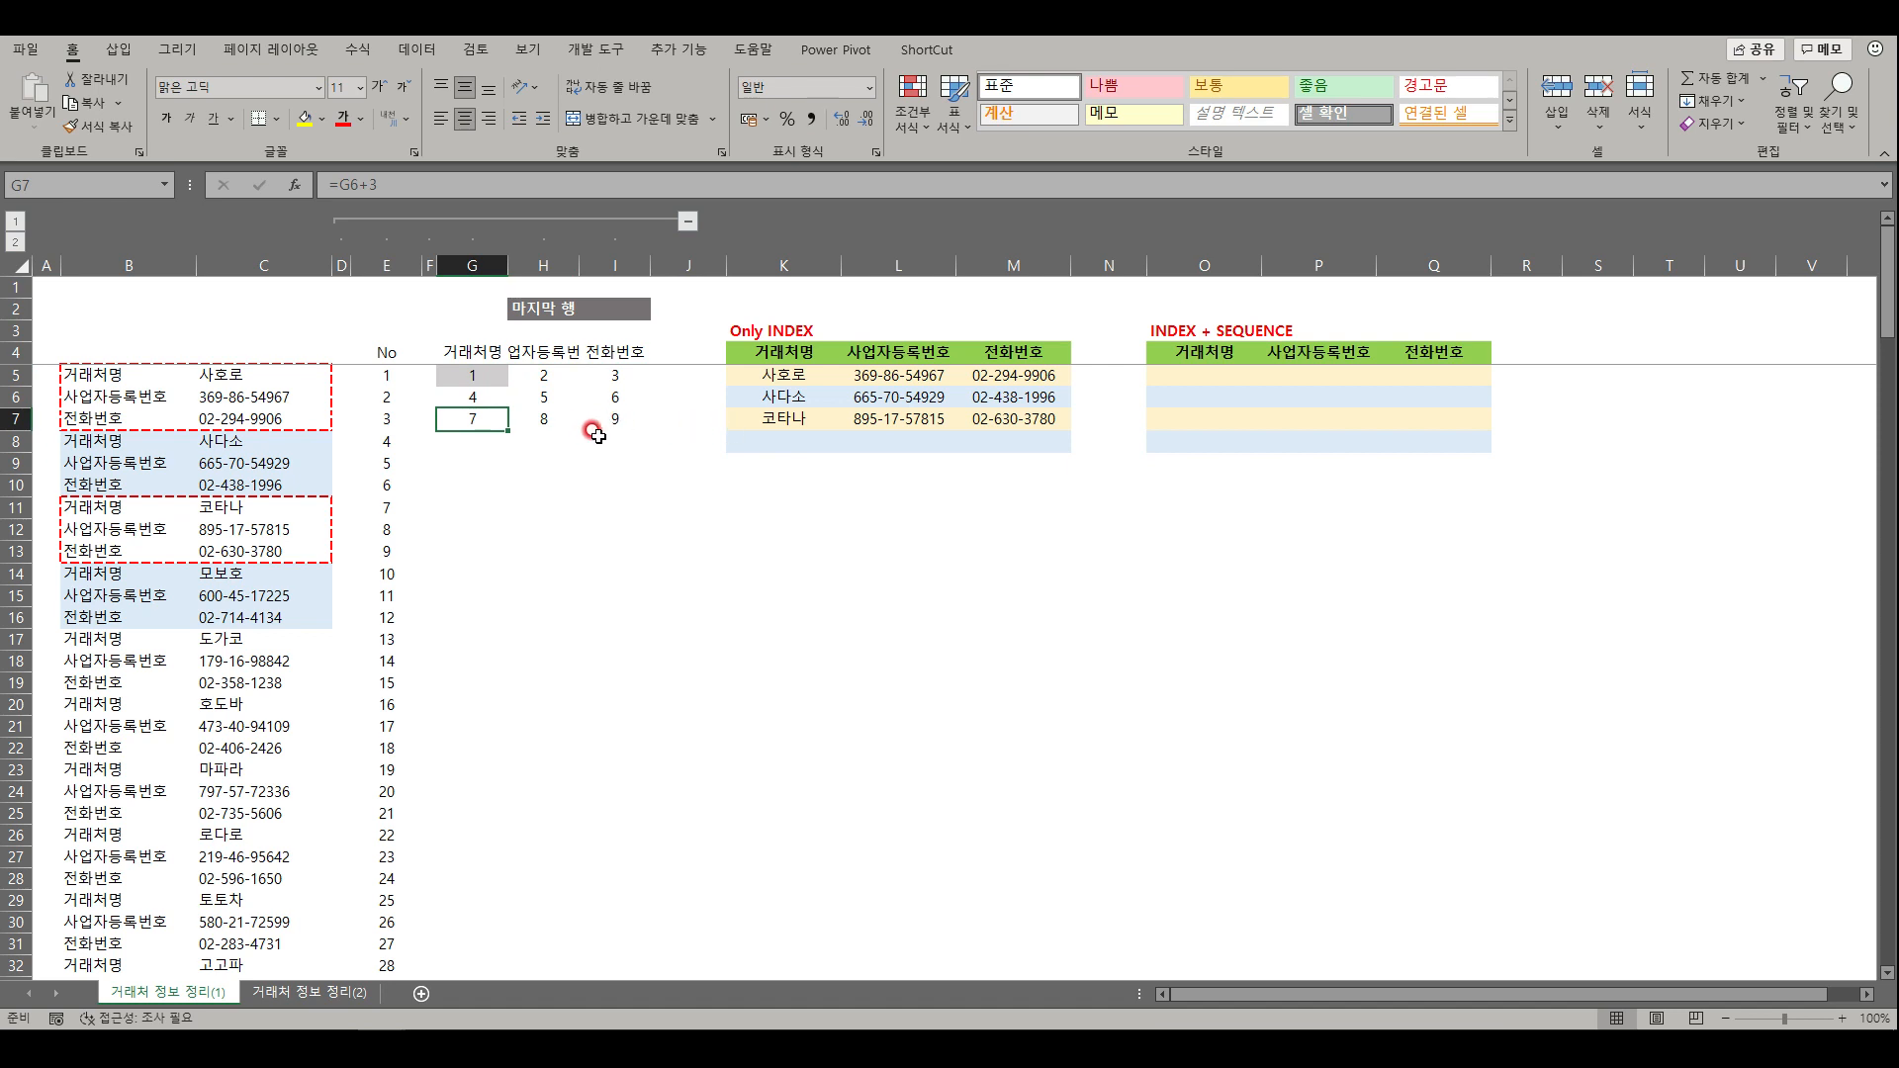
key("ctrl+shift+Right")
key("ctrl+c")
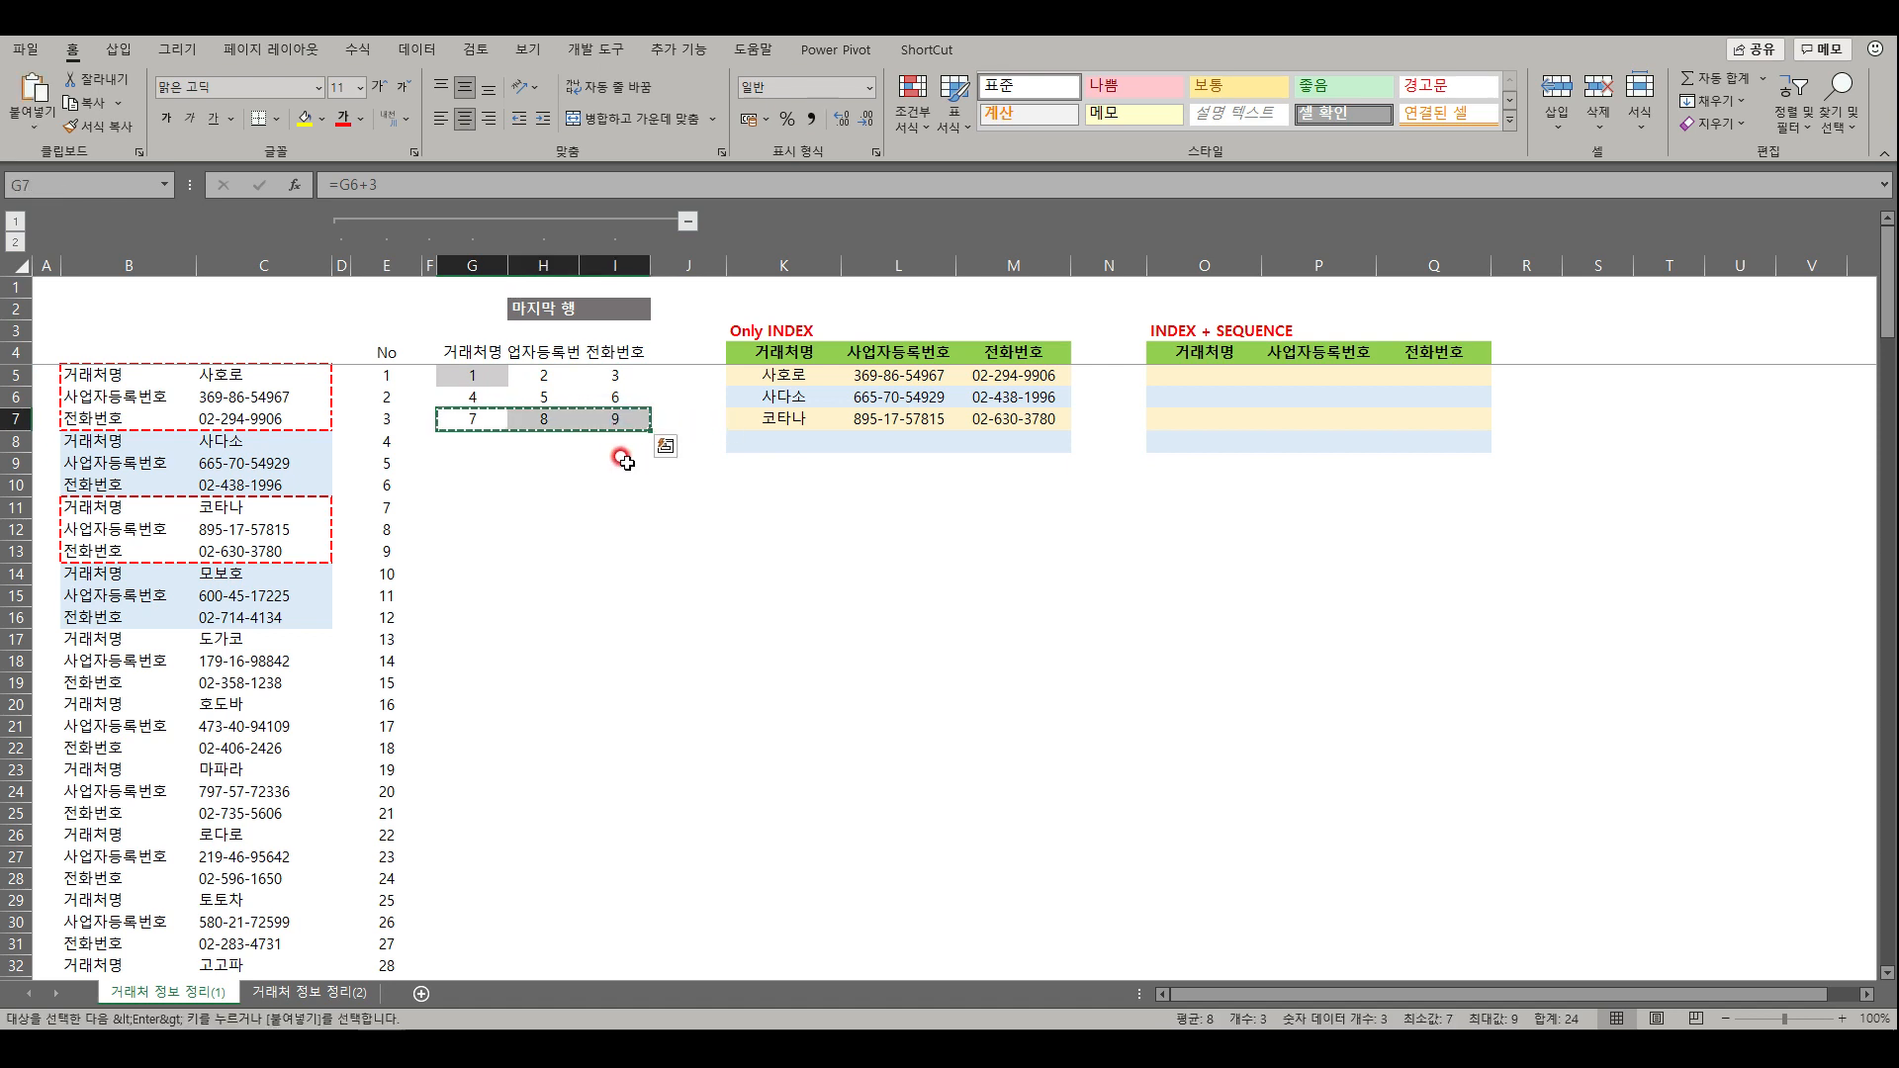
key("Escape")
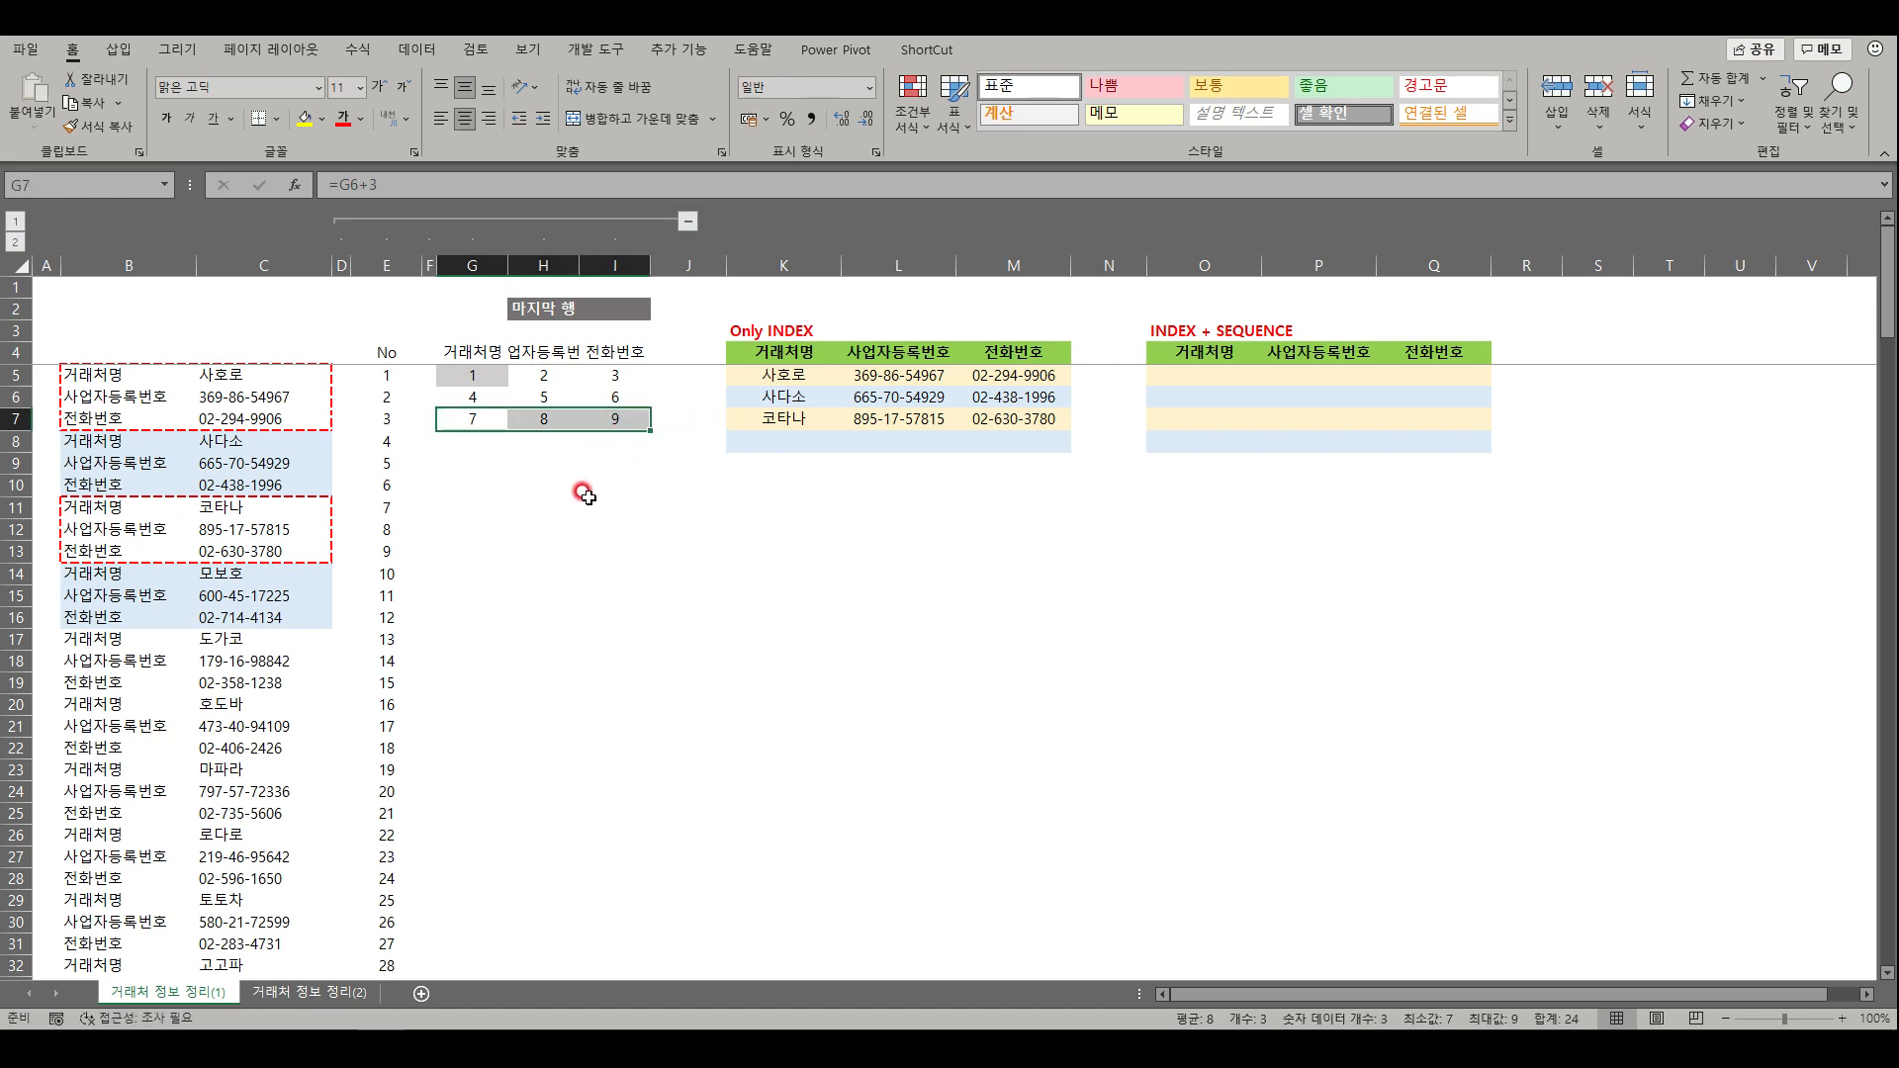
- Calculate the last row (마지막 행) in I2 with the formula =MAX(E:E)/3 + ROW(G4)
left_click(607, 310)
type("=")
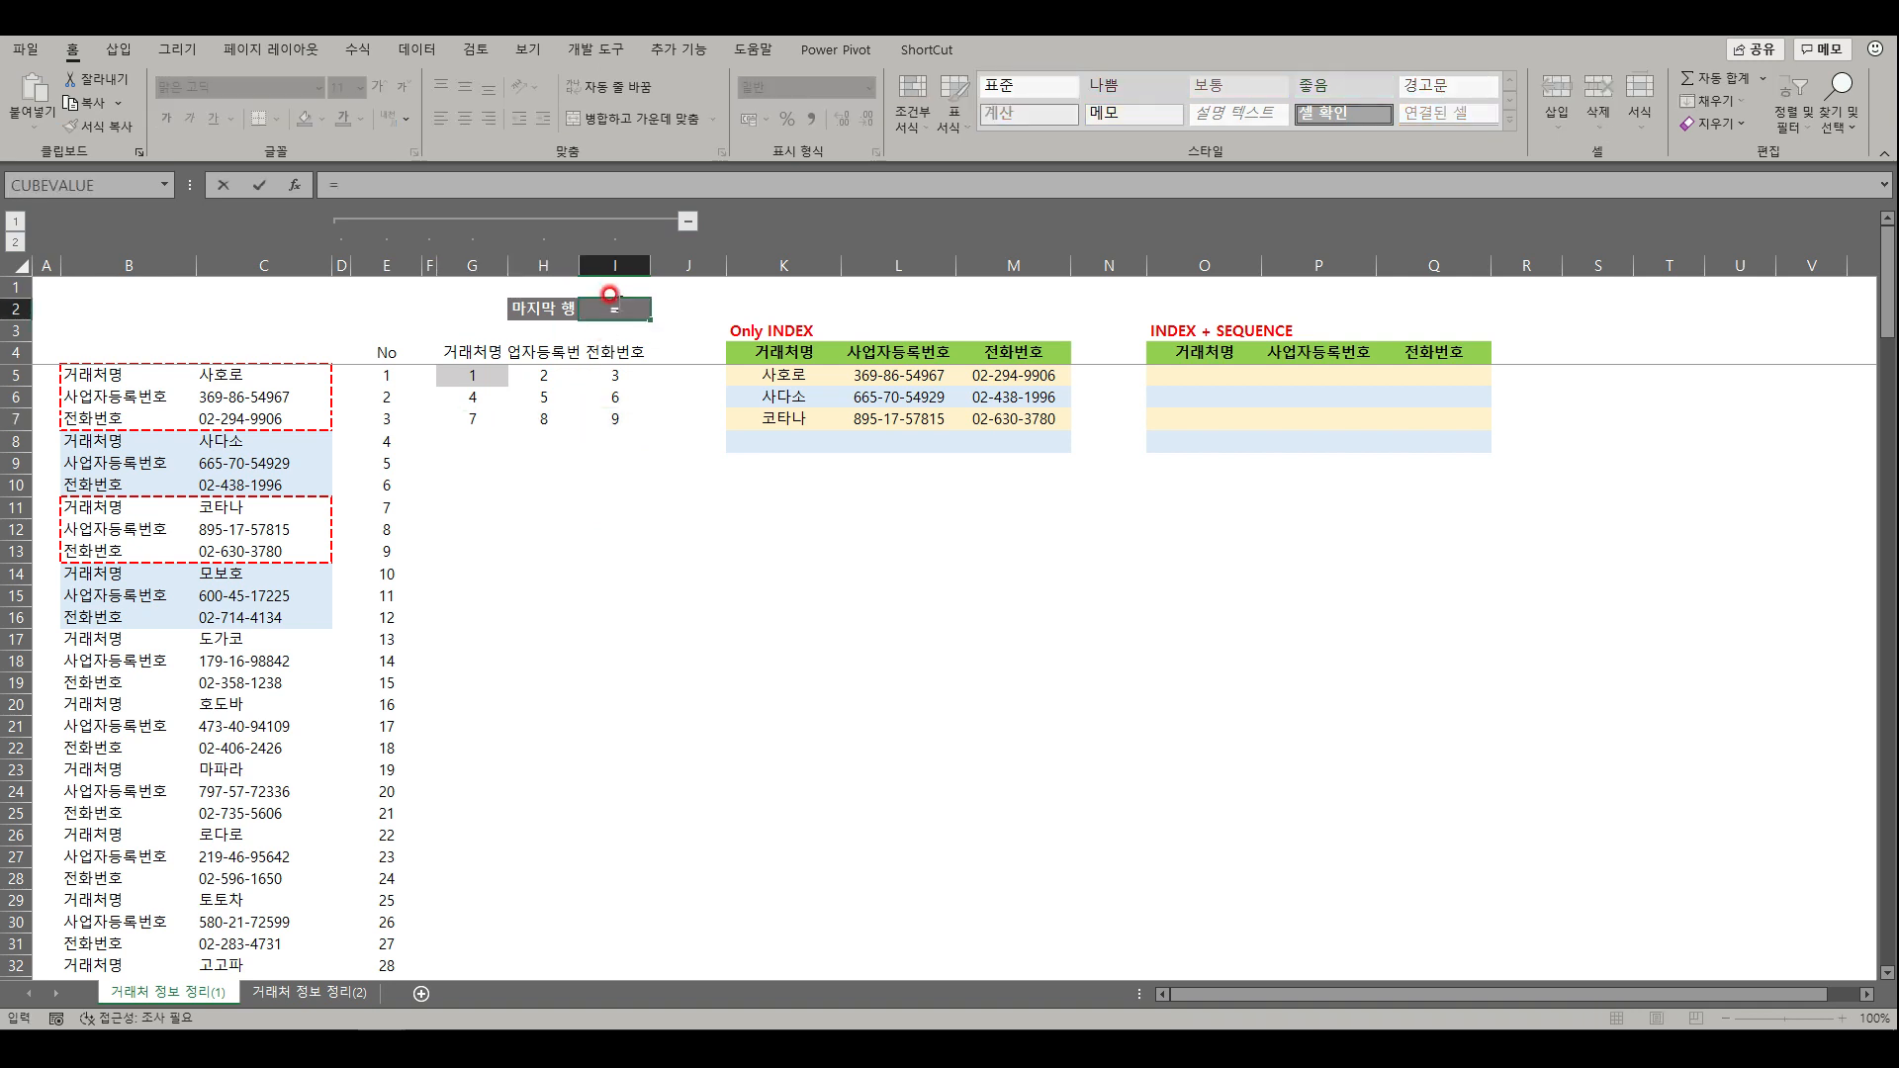
type("max(")
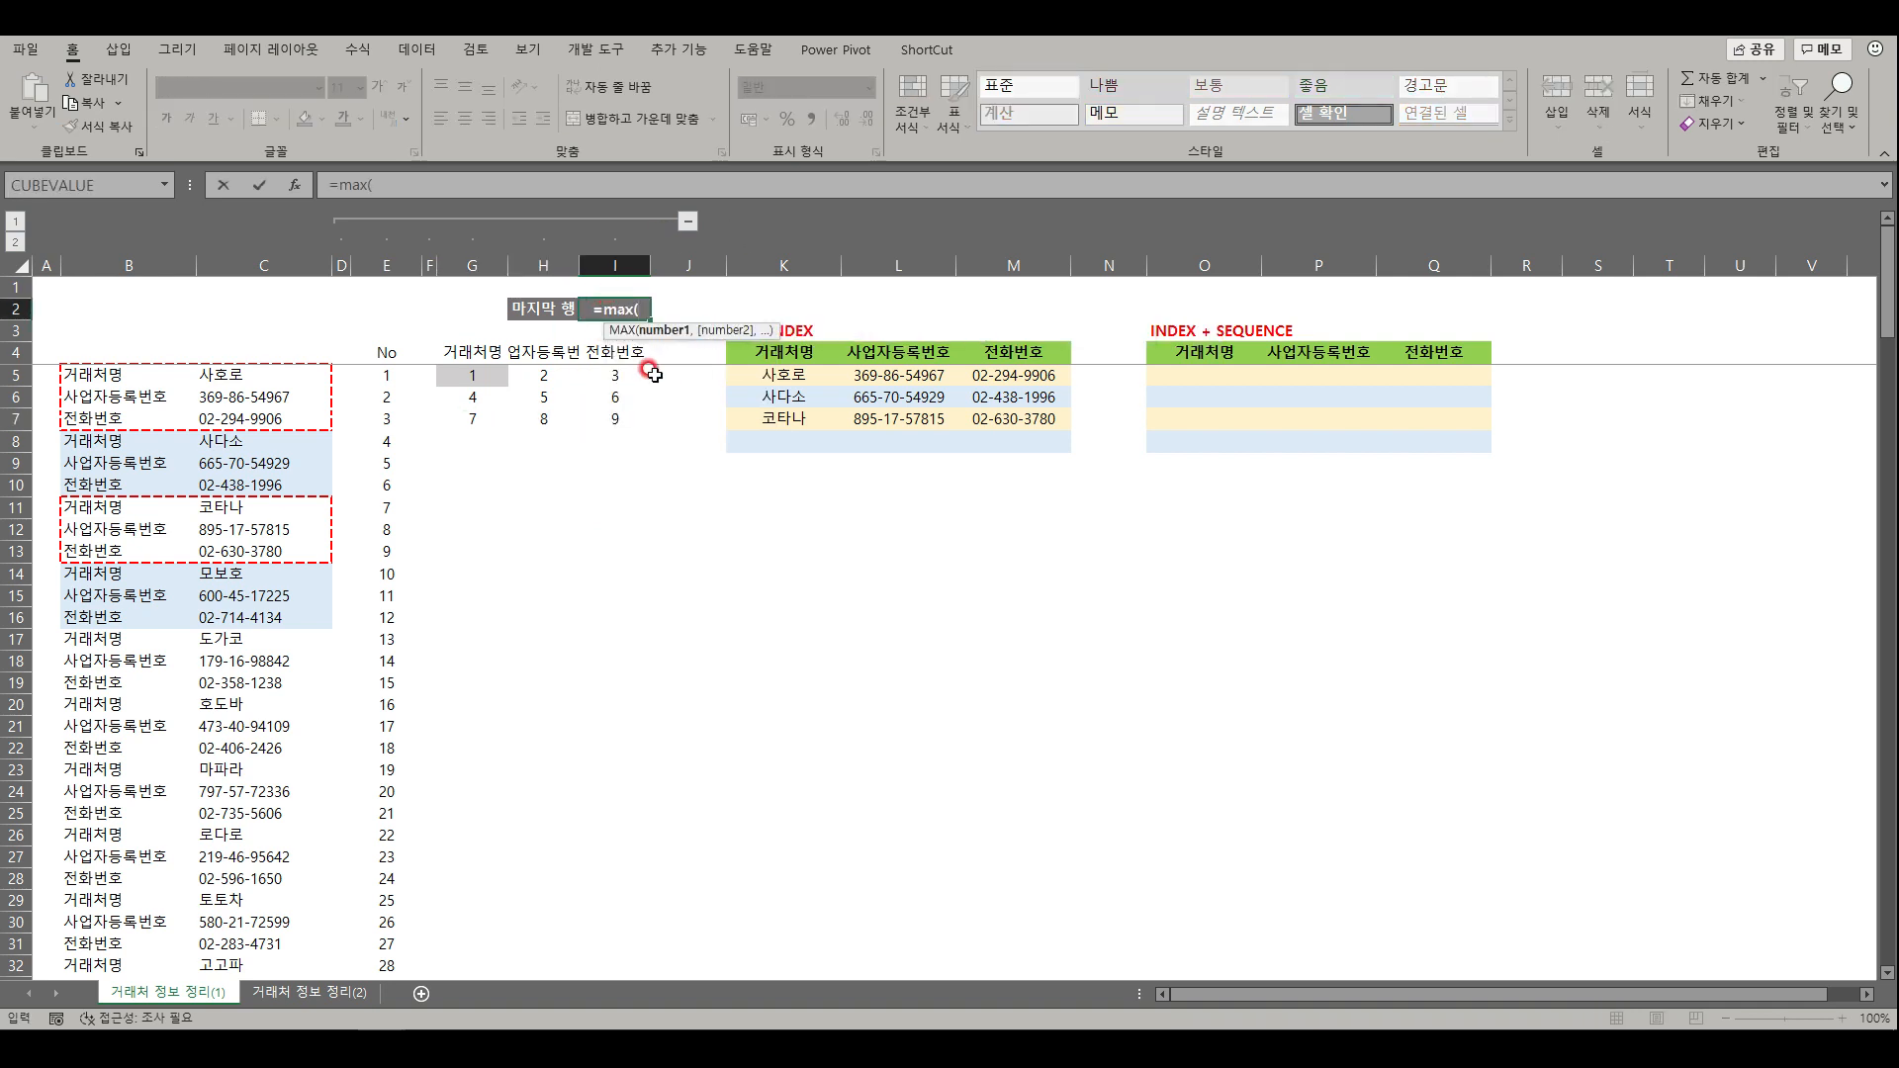
left_click(384, 287)
left_click(381, 266)
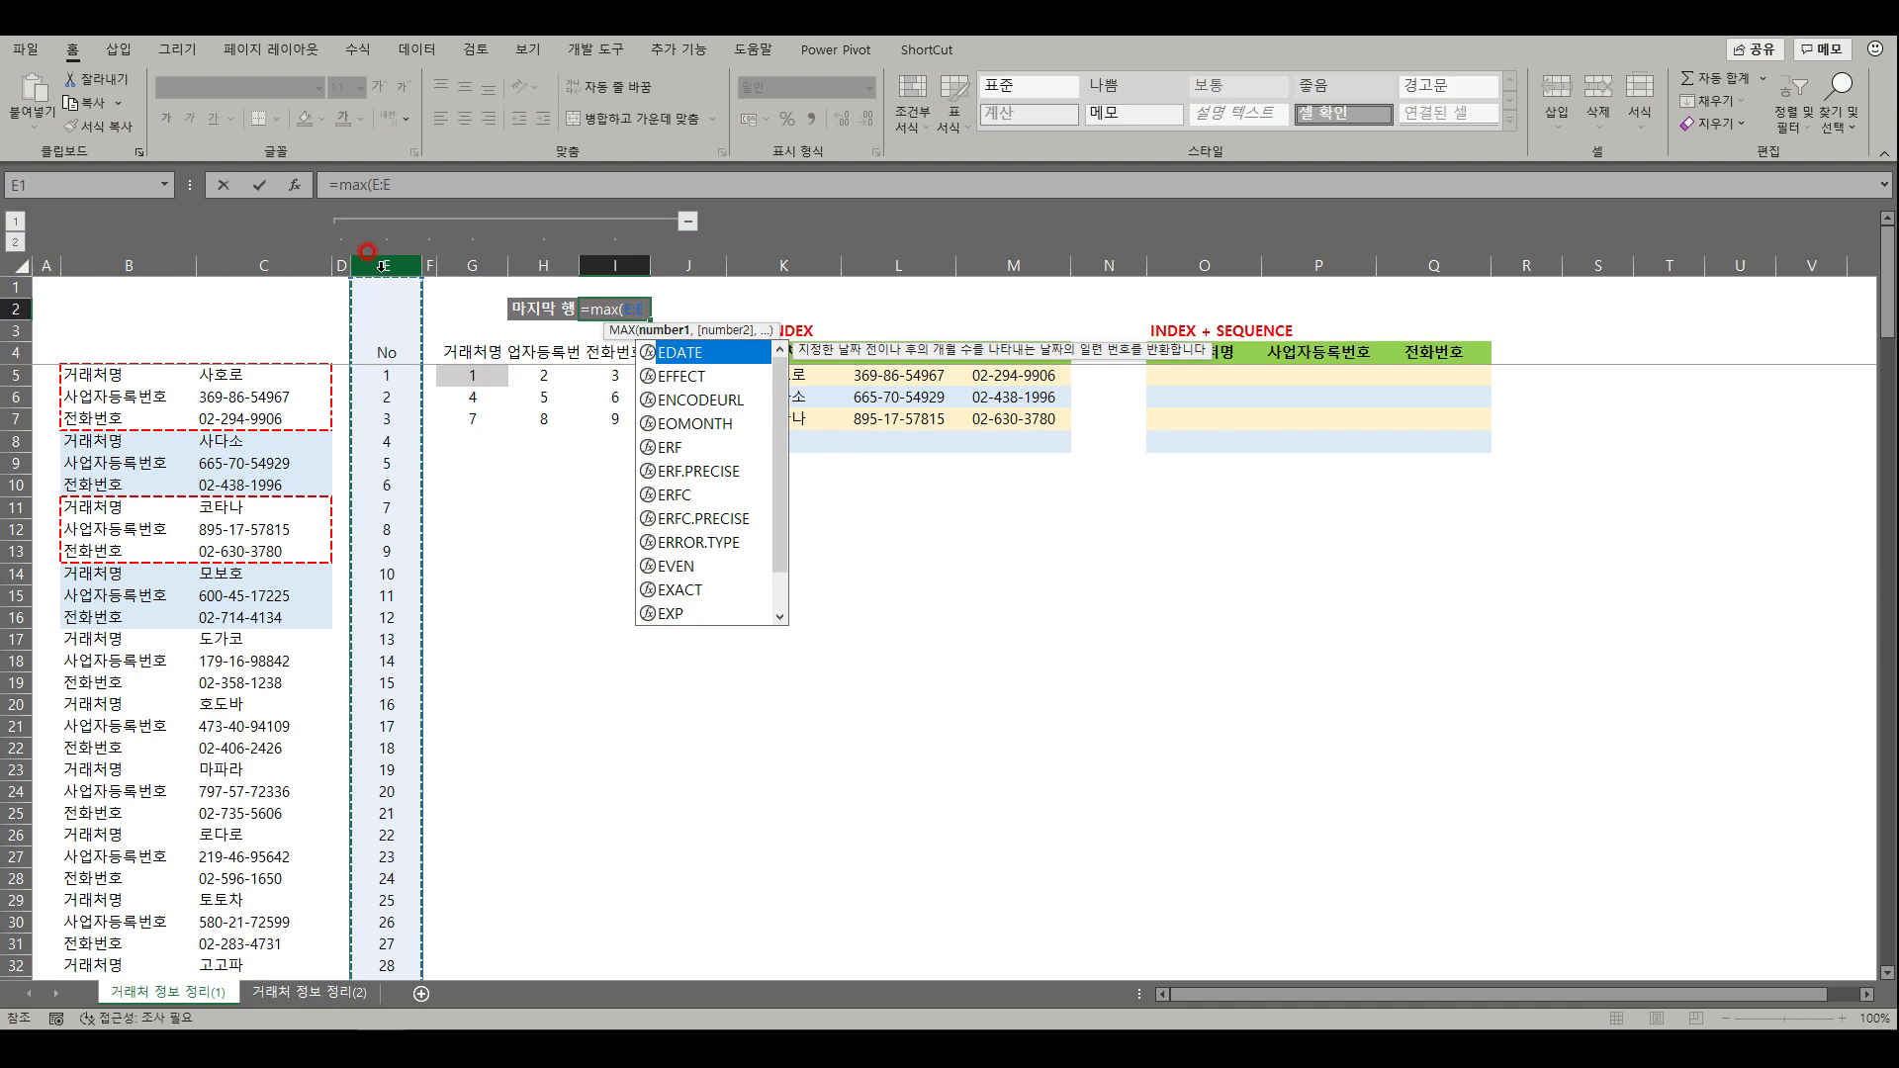
type(")")
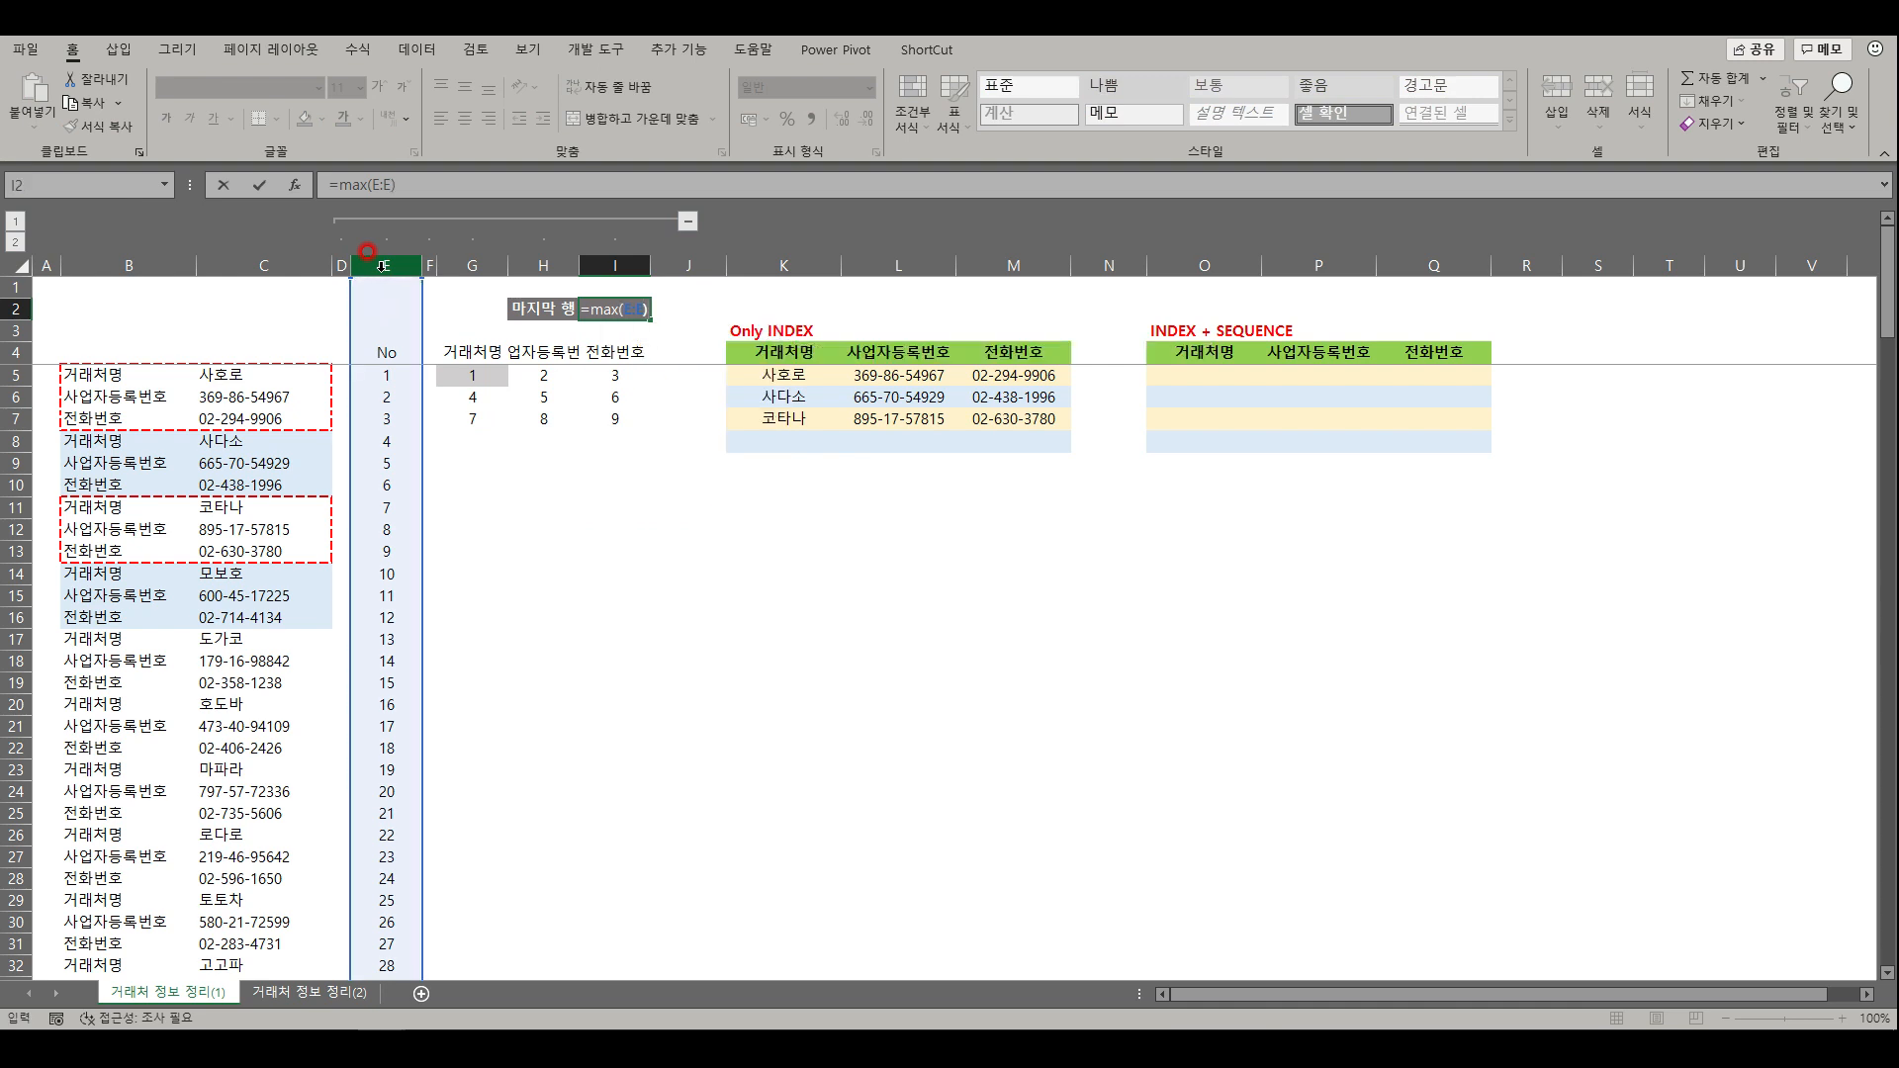
type("/")
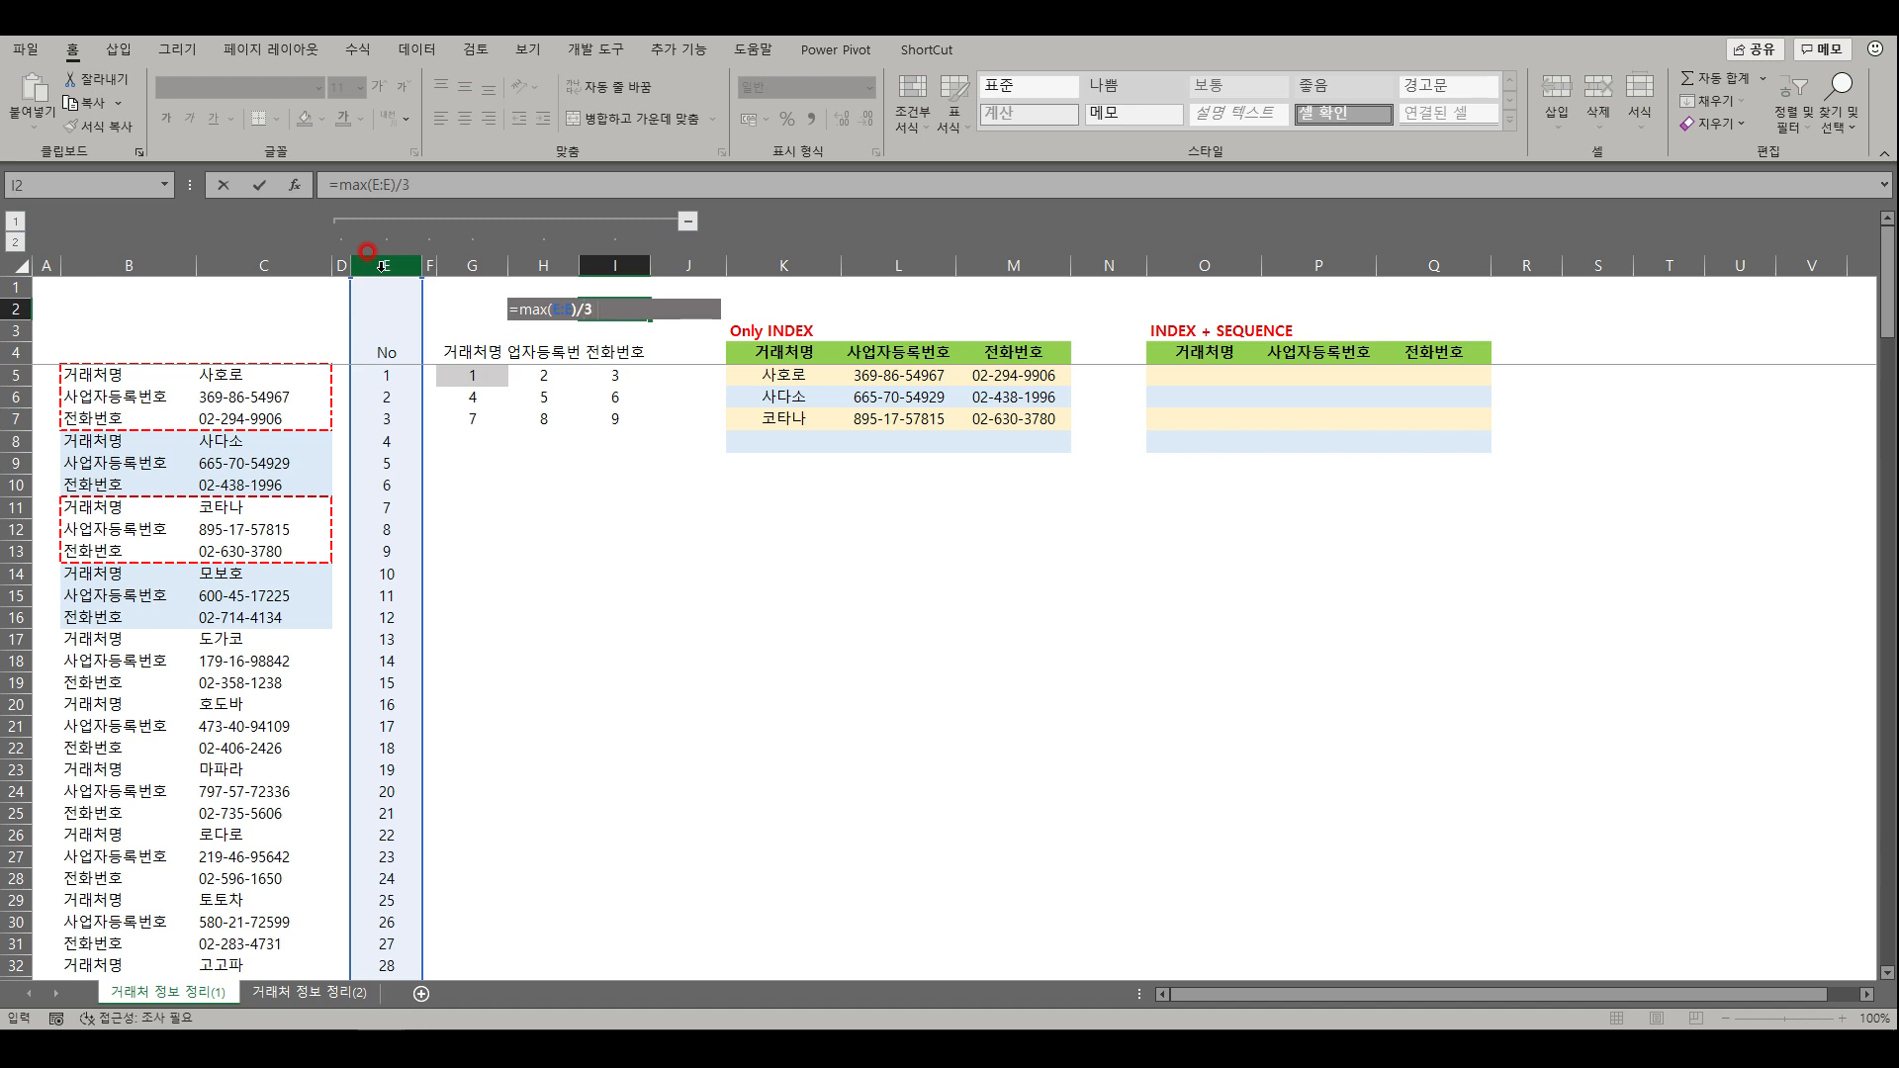
type("3 + row(")
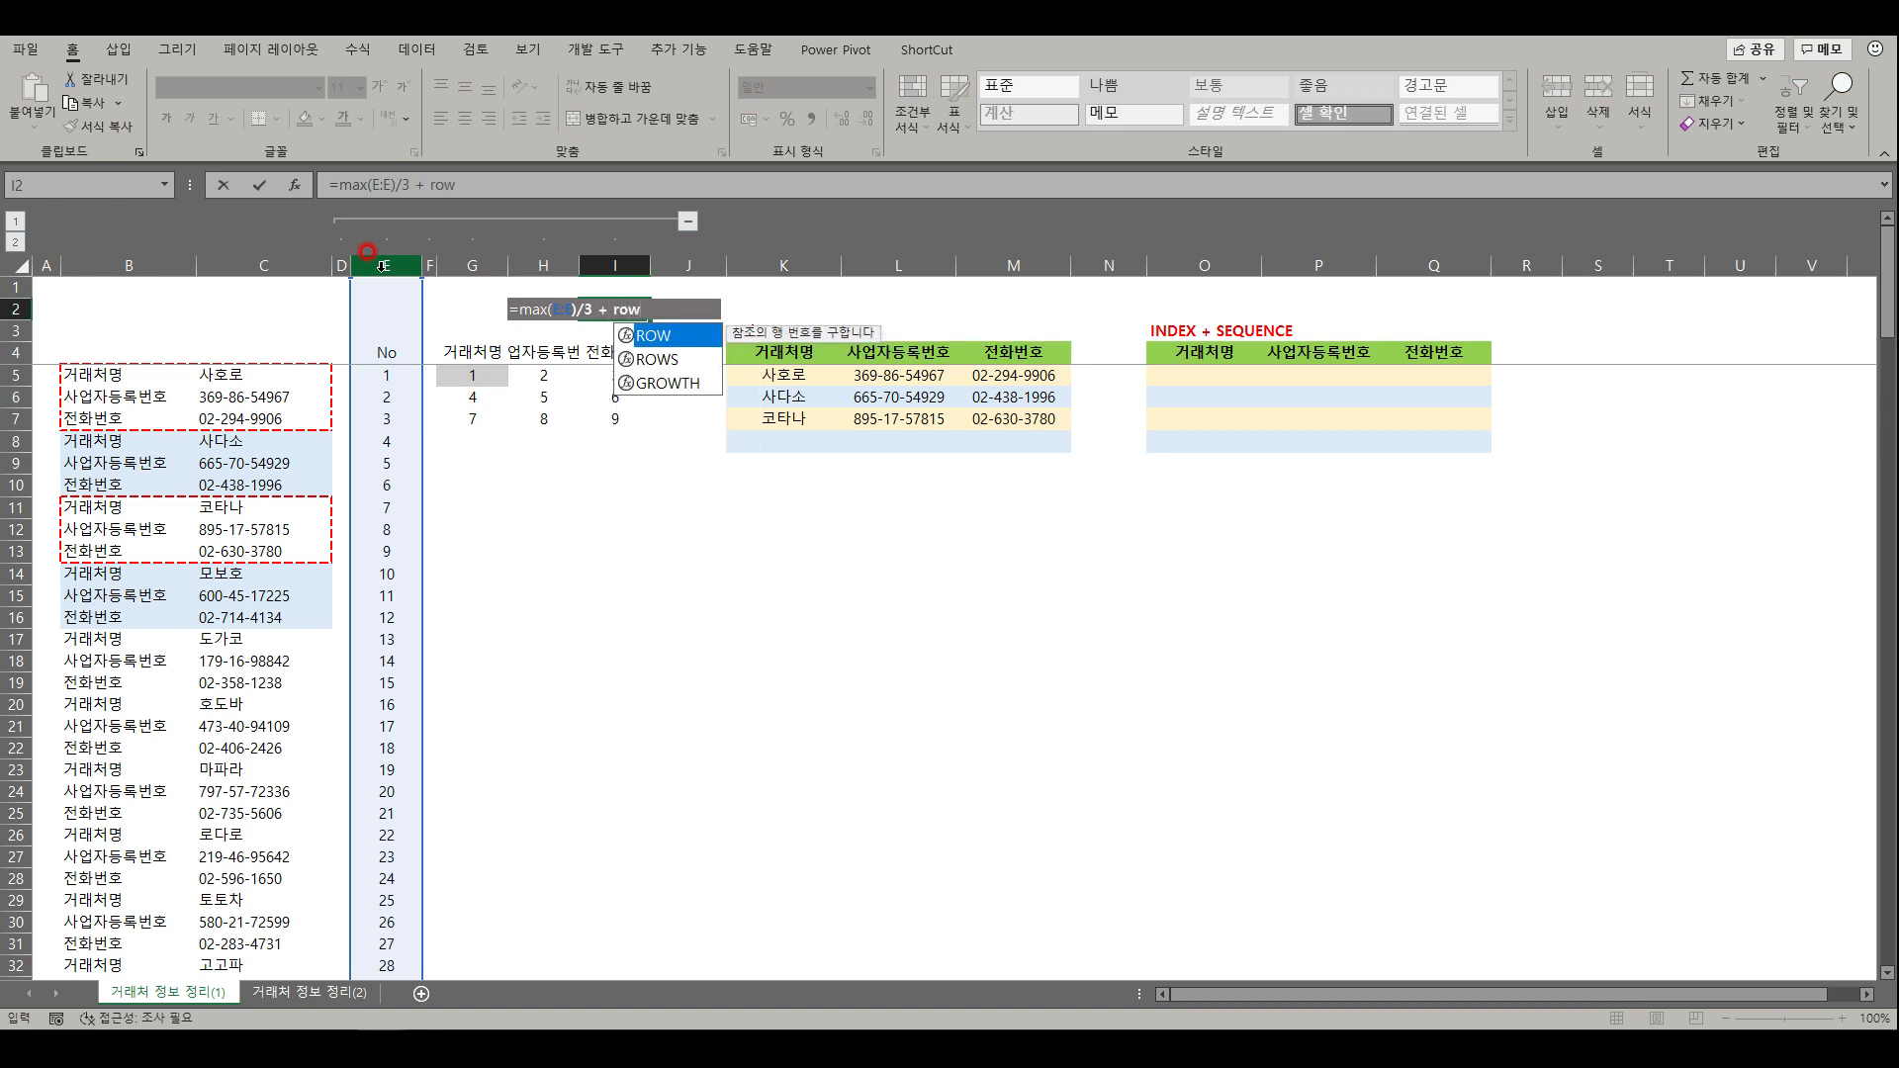
left_click(457, 351)
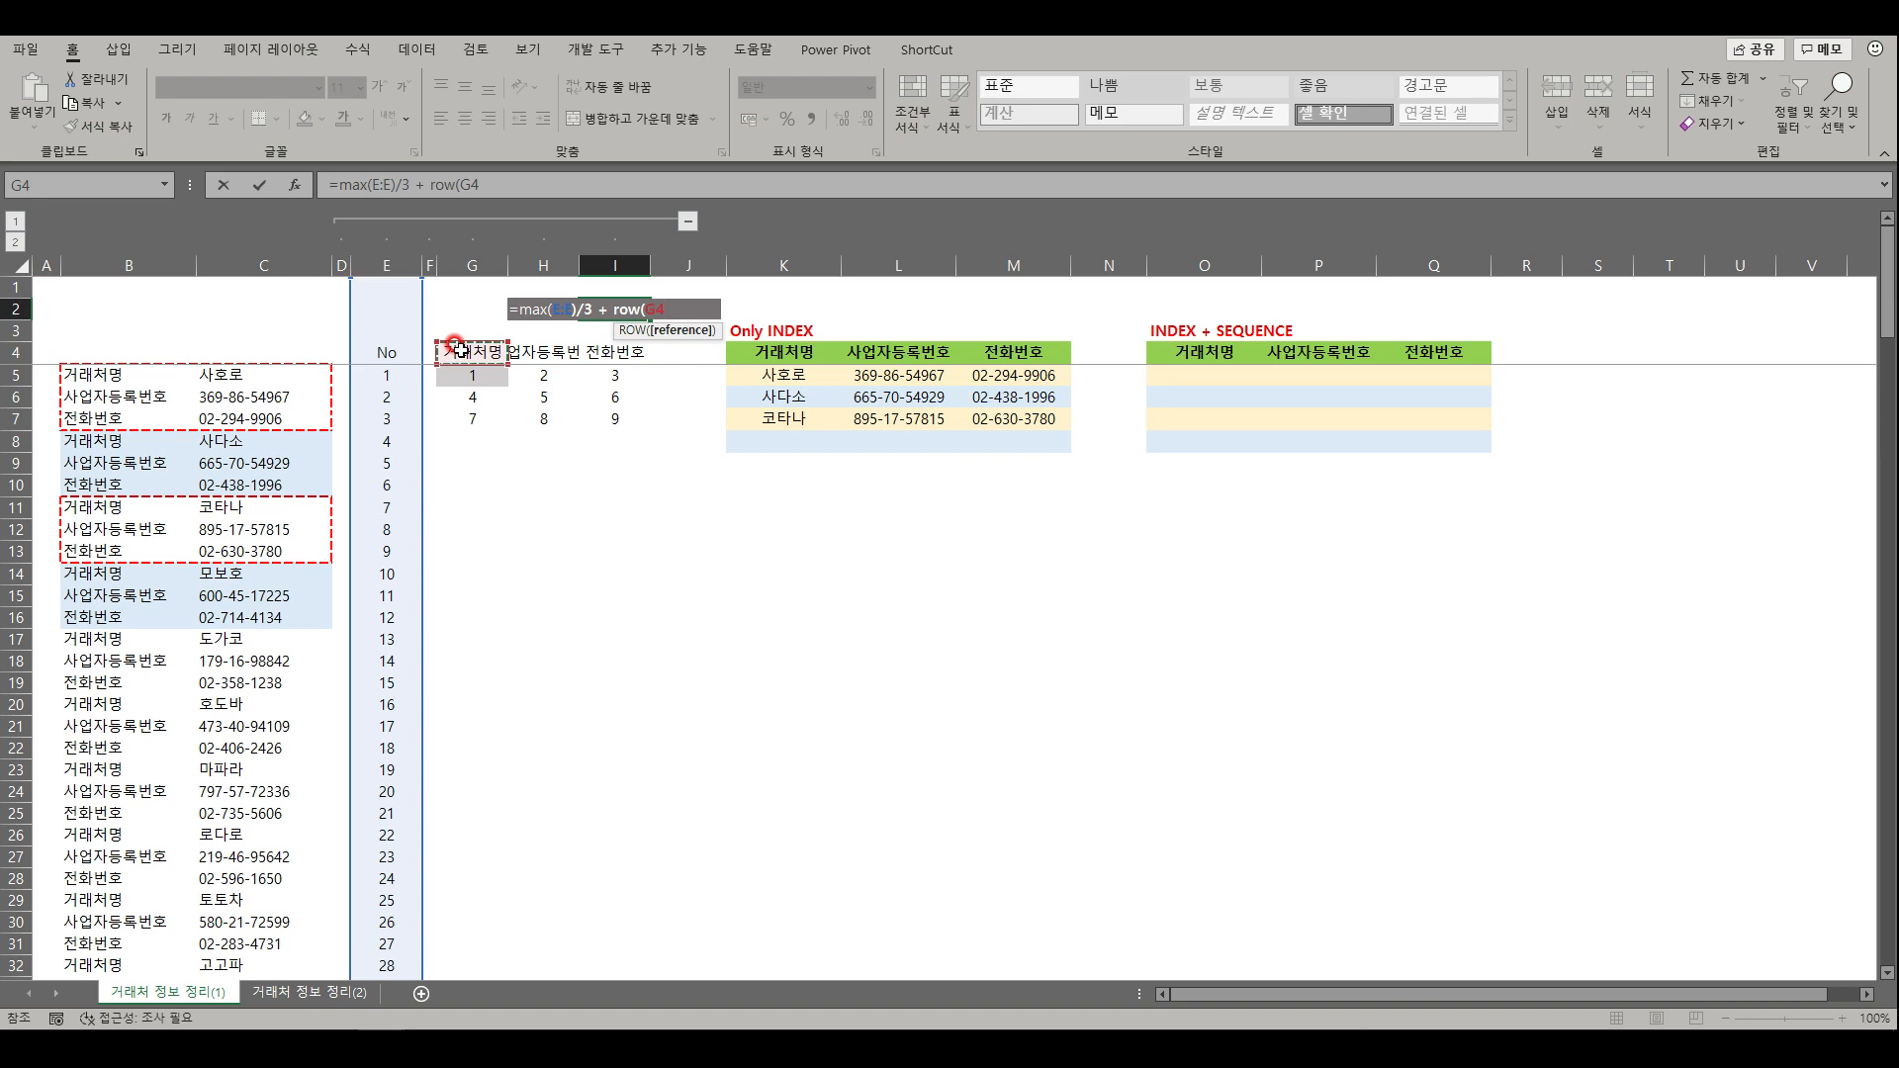
type(")")
key("Return")
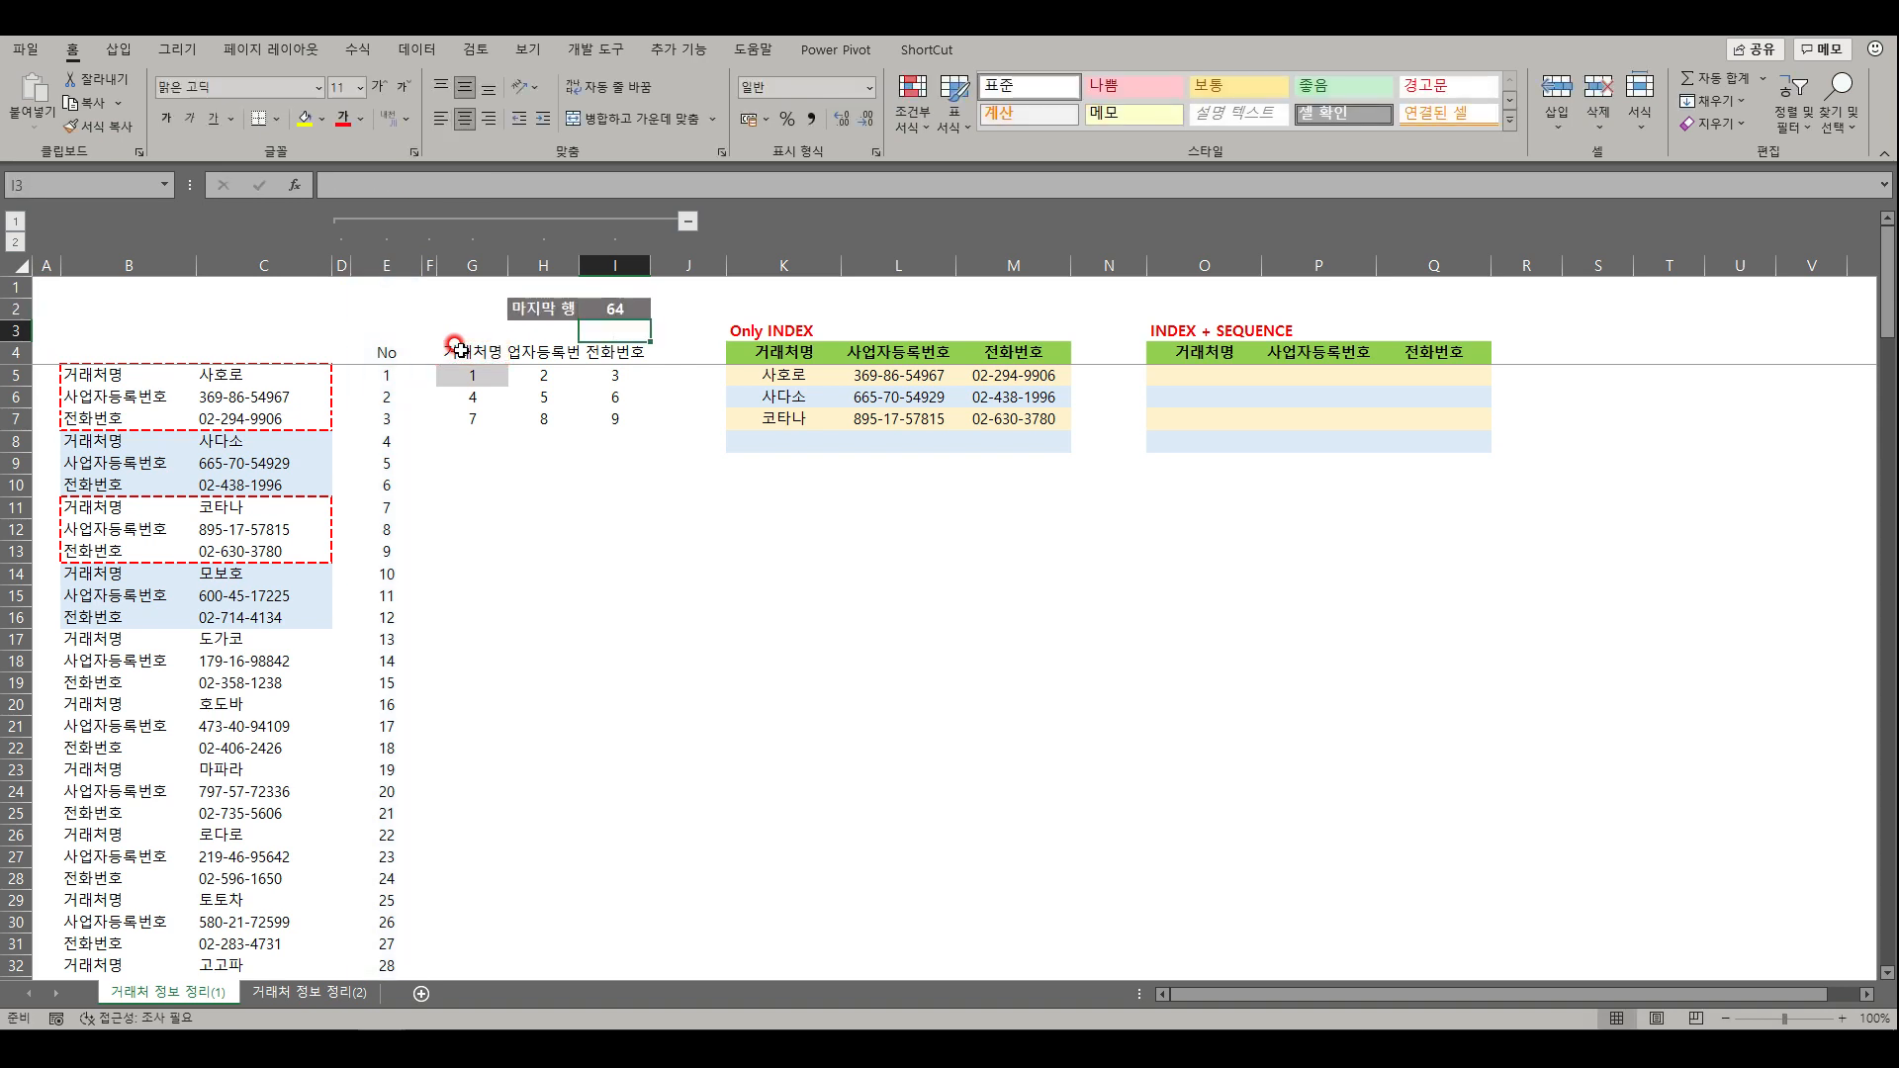
- Copy the position formulas in G7:I7 down through row 64
left_click_drag(474, 420, 615, 427)
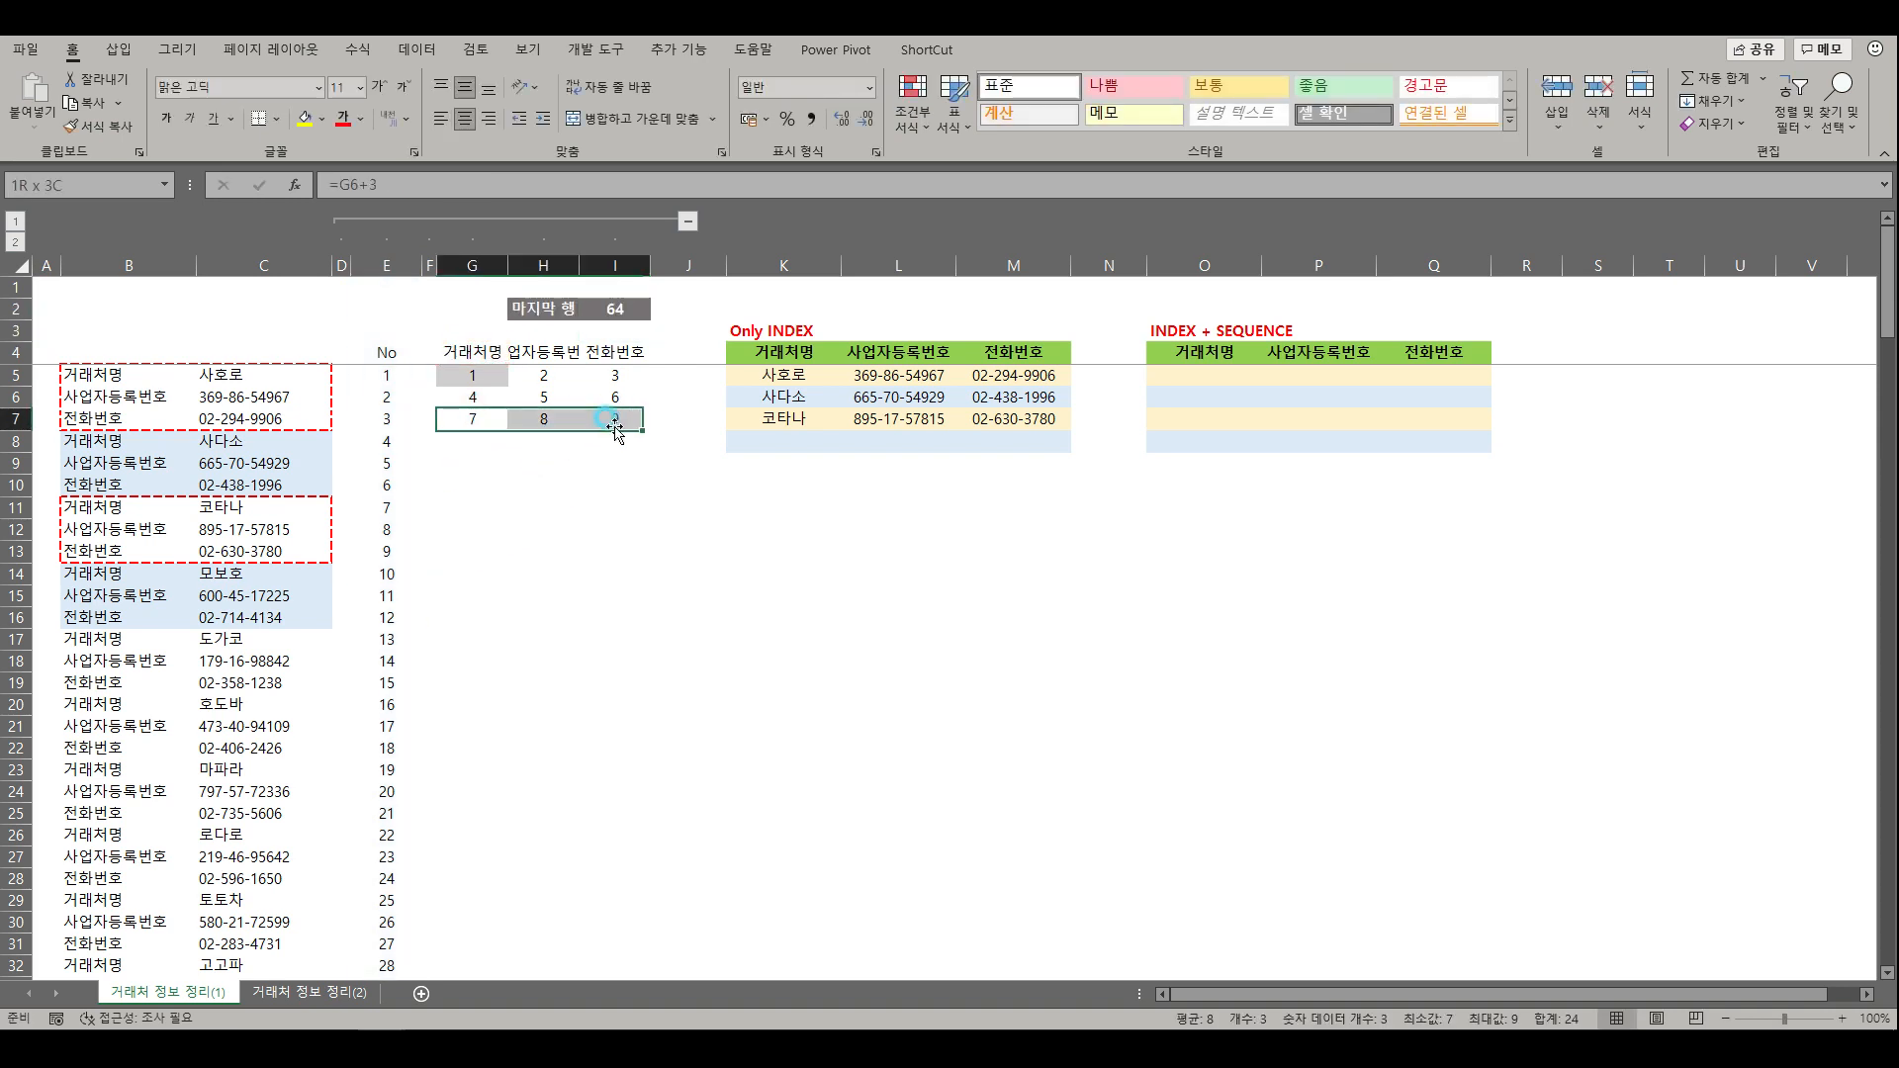
key("ctrl+c")
scroll(618, 791, "down", 6)
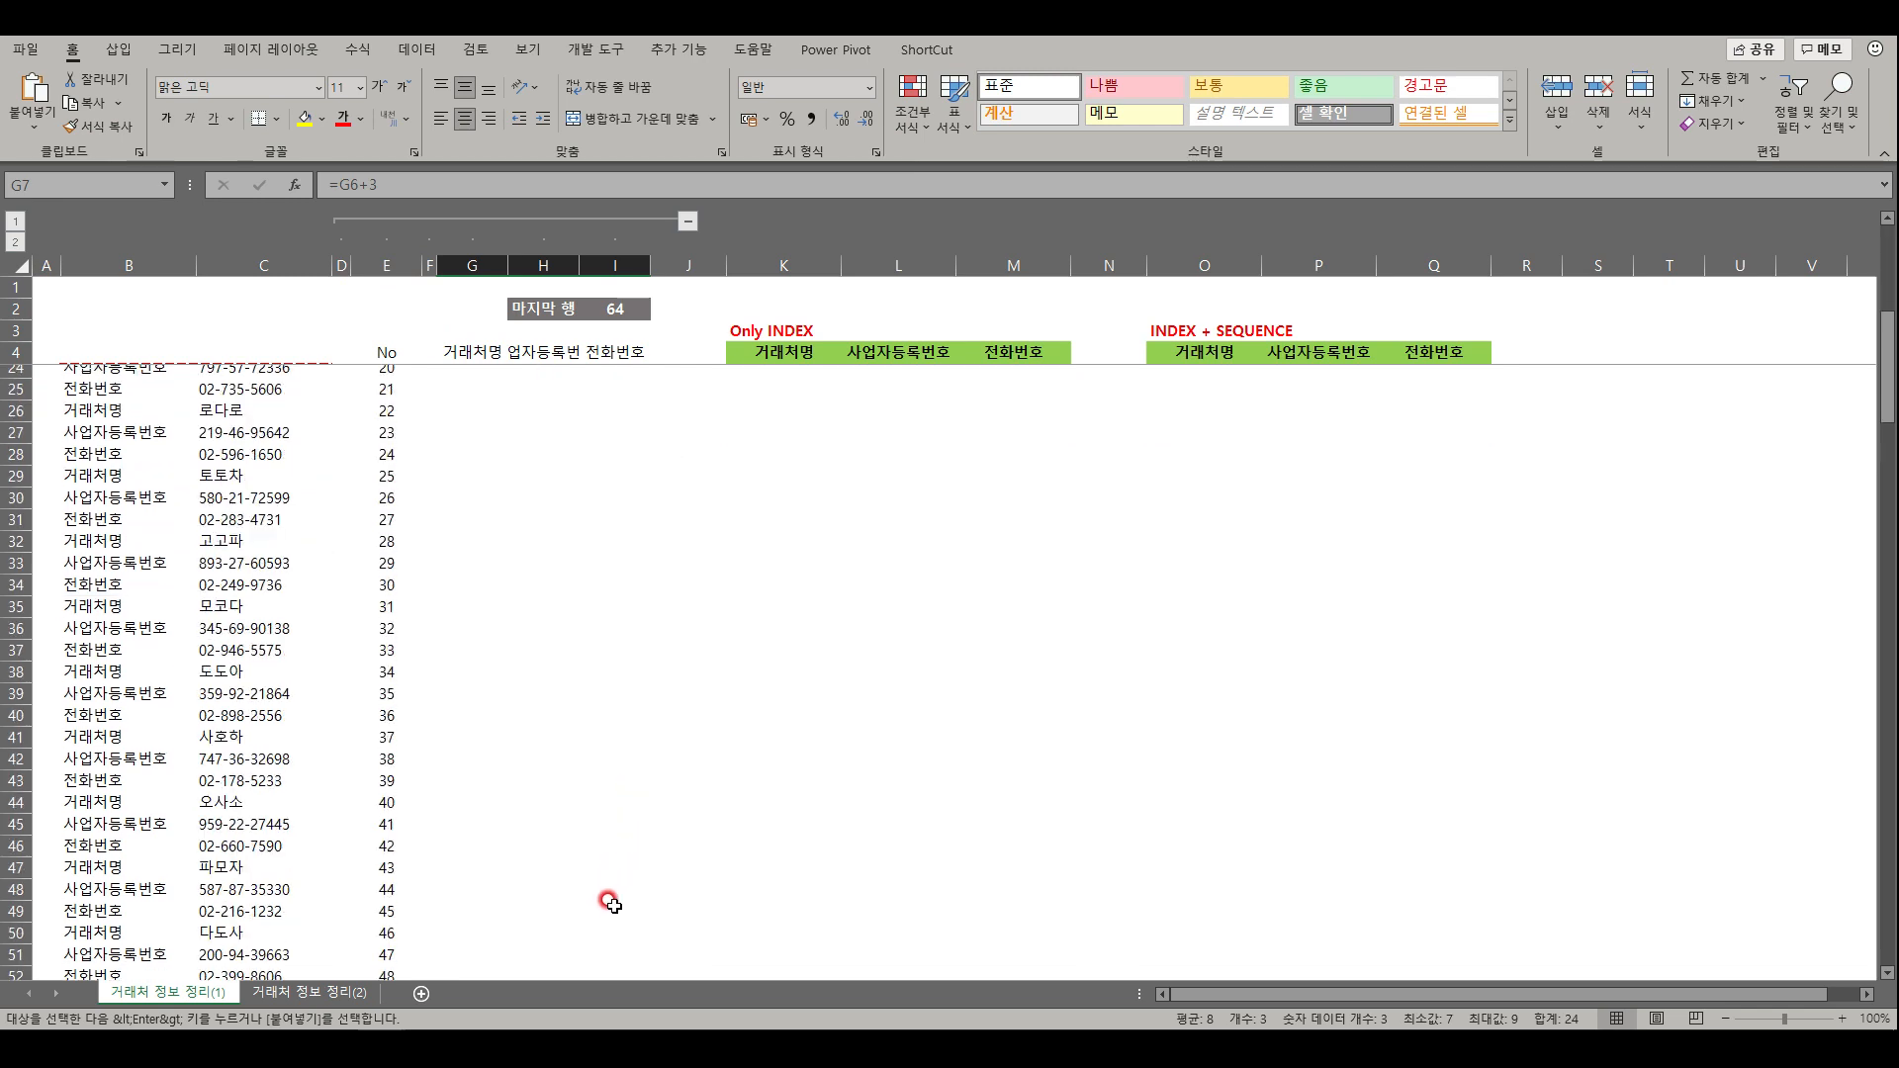
scroll(603, 895, "down", 6)
left_click(596, 863, "shift")
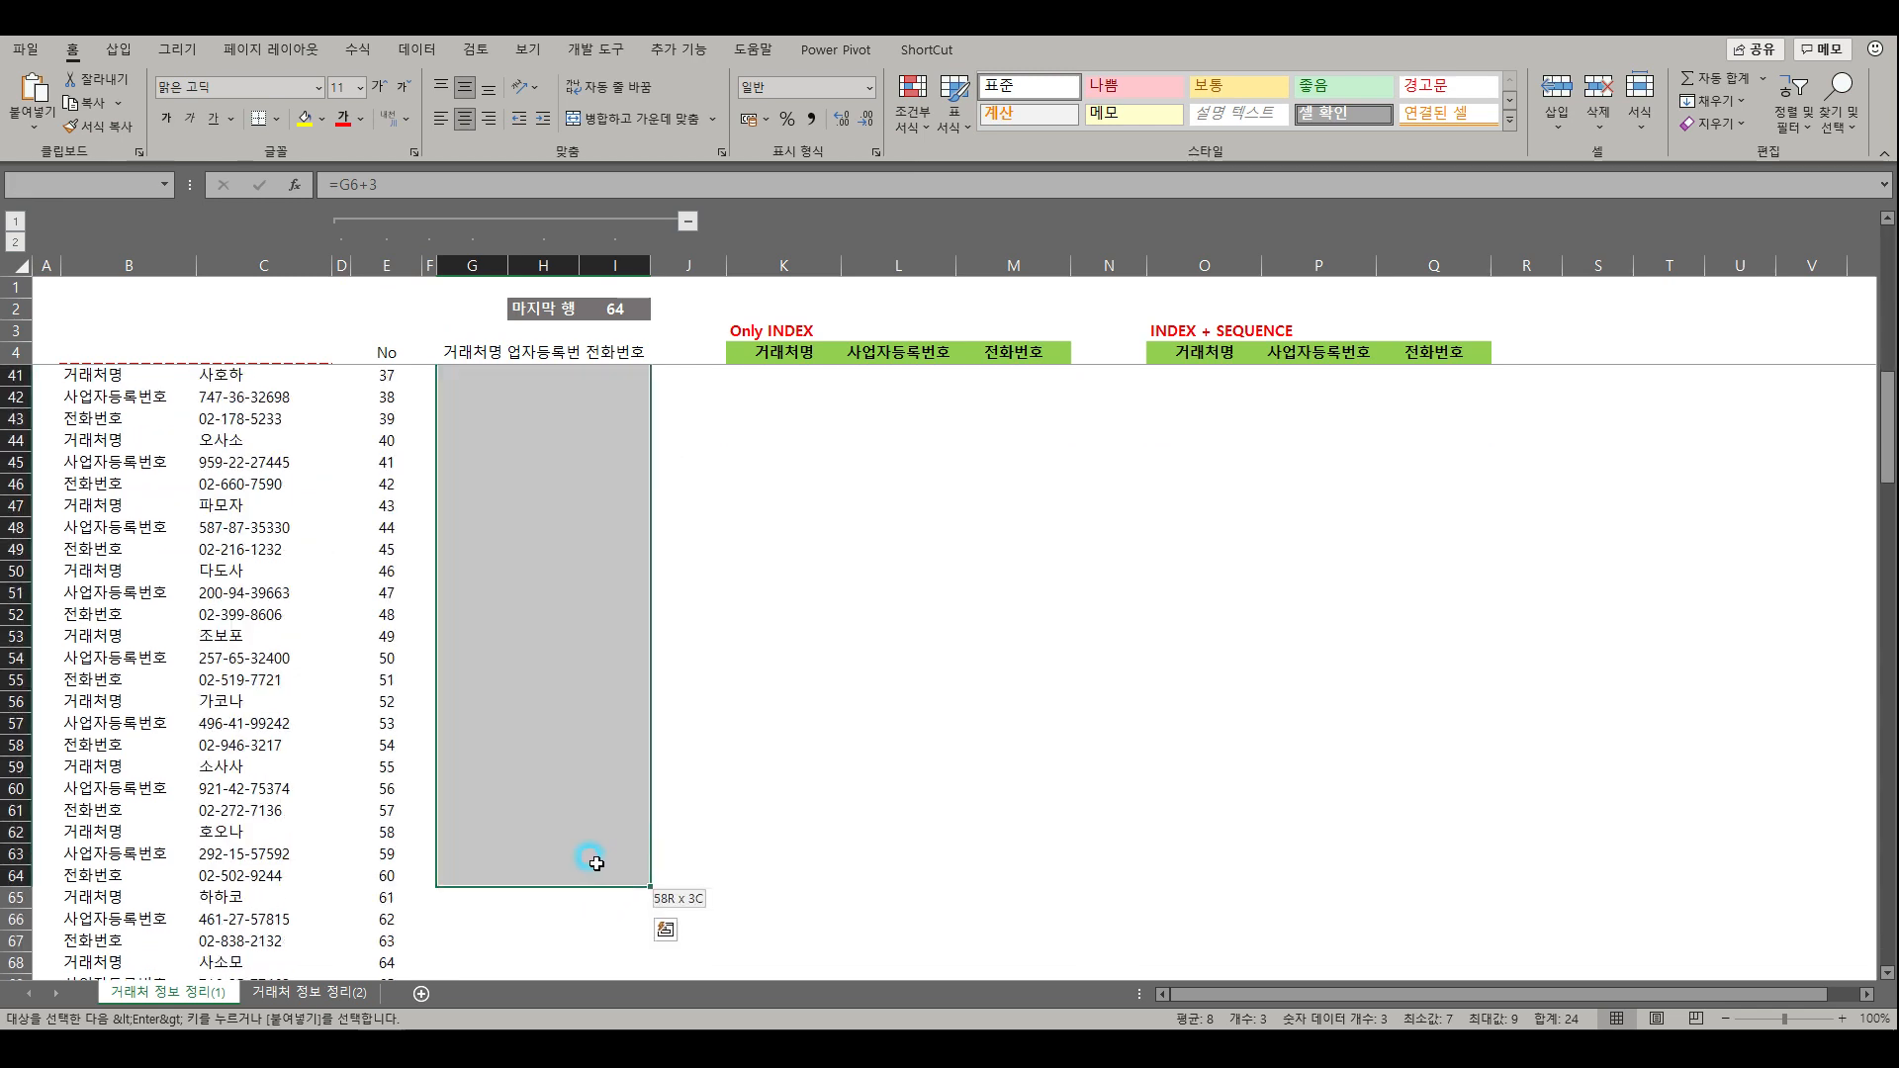
key("Return")
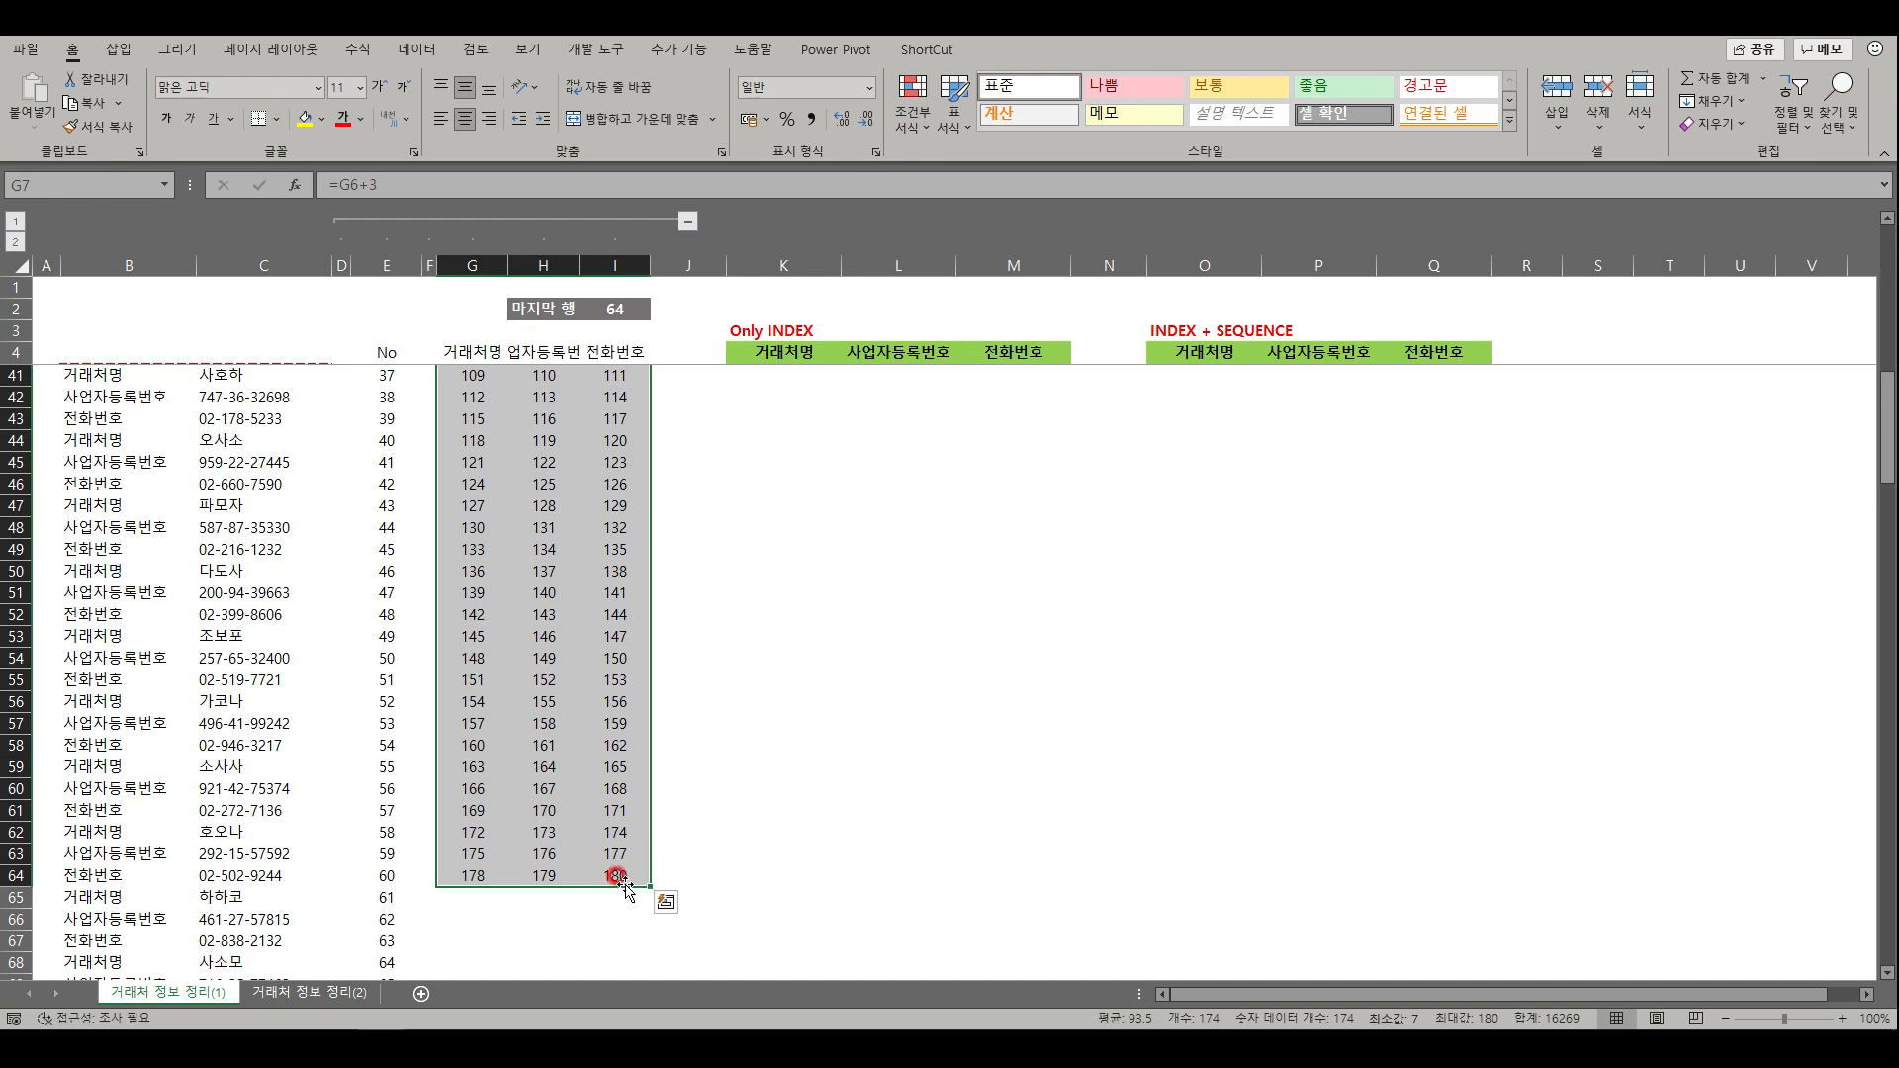
left_click(620, 878)
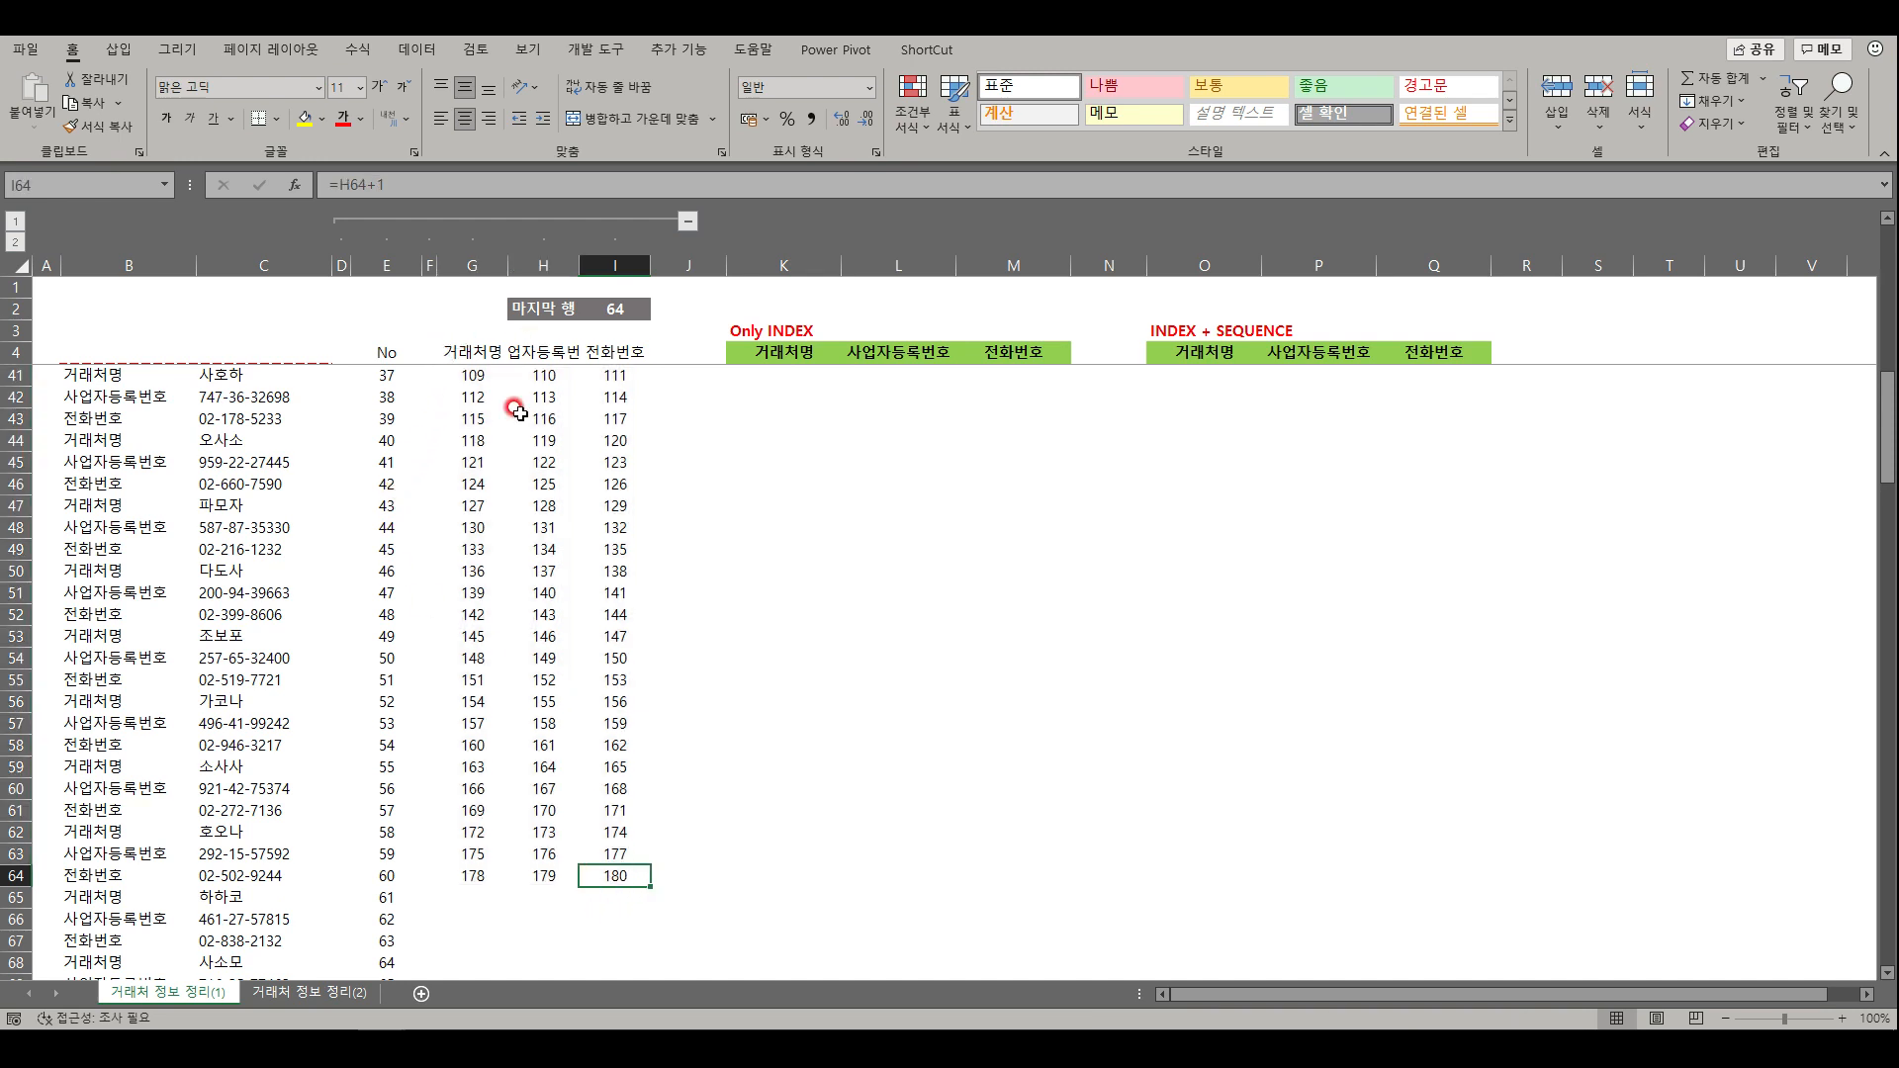
- Copy the INDEX formulas in K7:M7 down through row 64, pasting formulas only
left_click(777, 353)
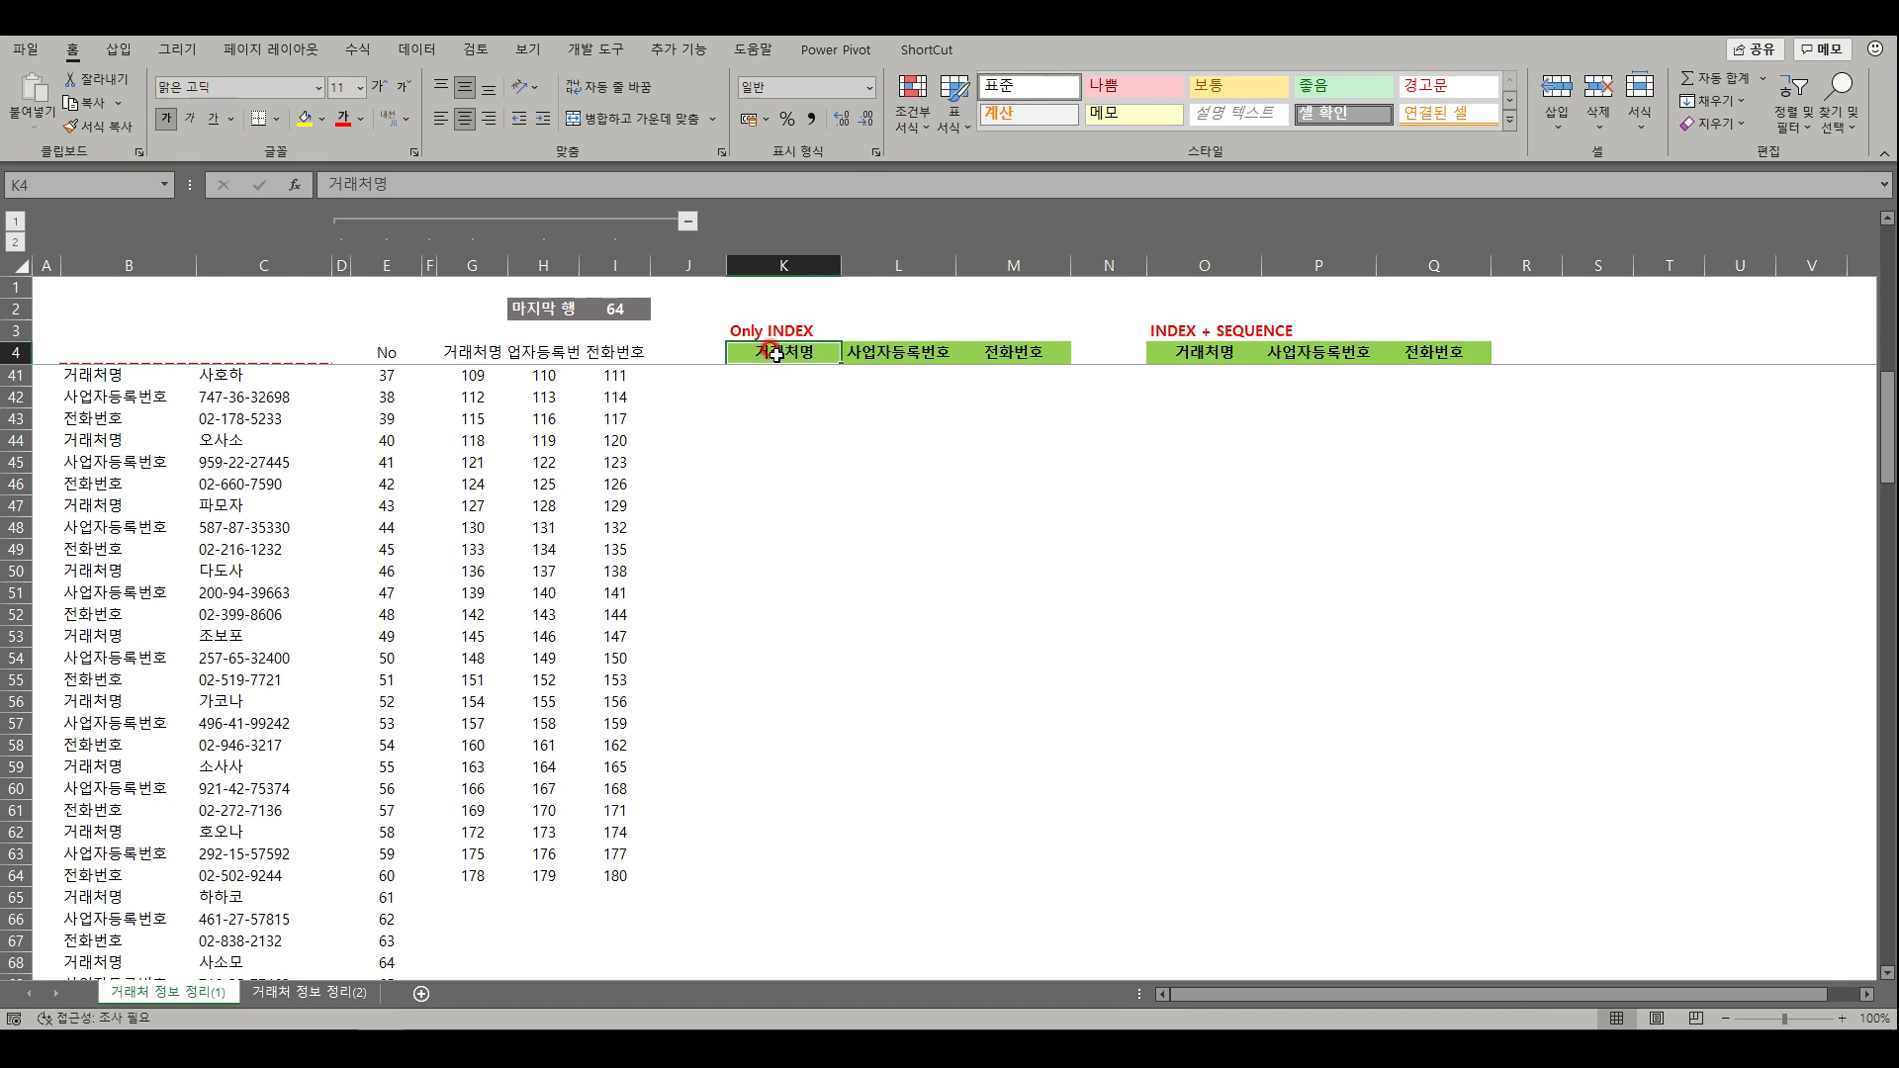
key("Down")
key("Down")
key("Down")
key("shift+Right")
key("shift+Right")
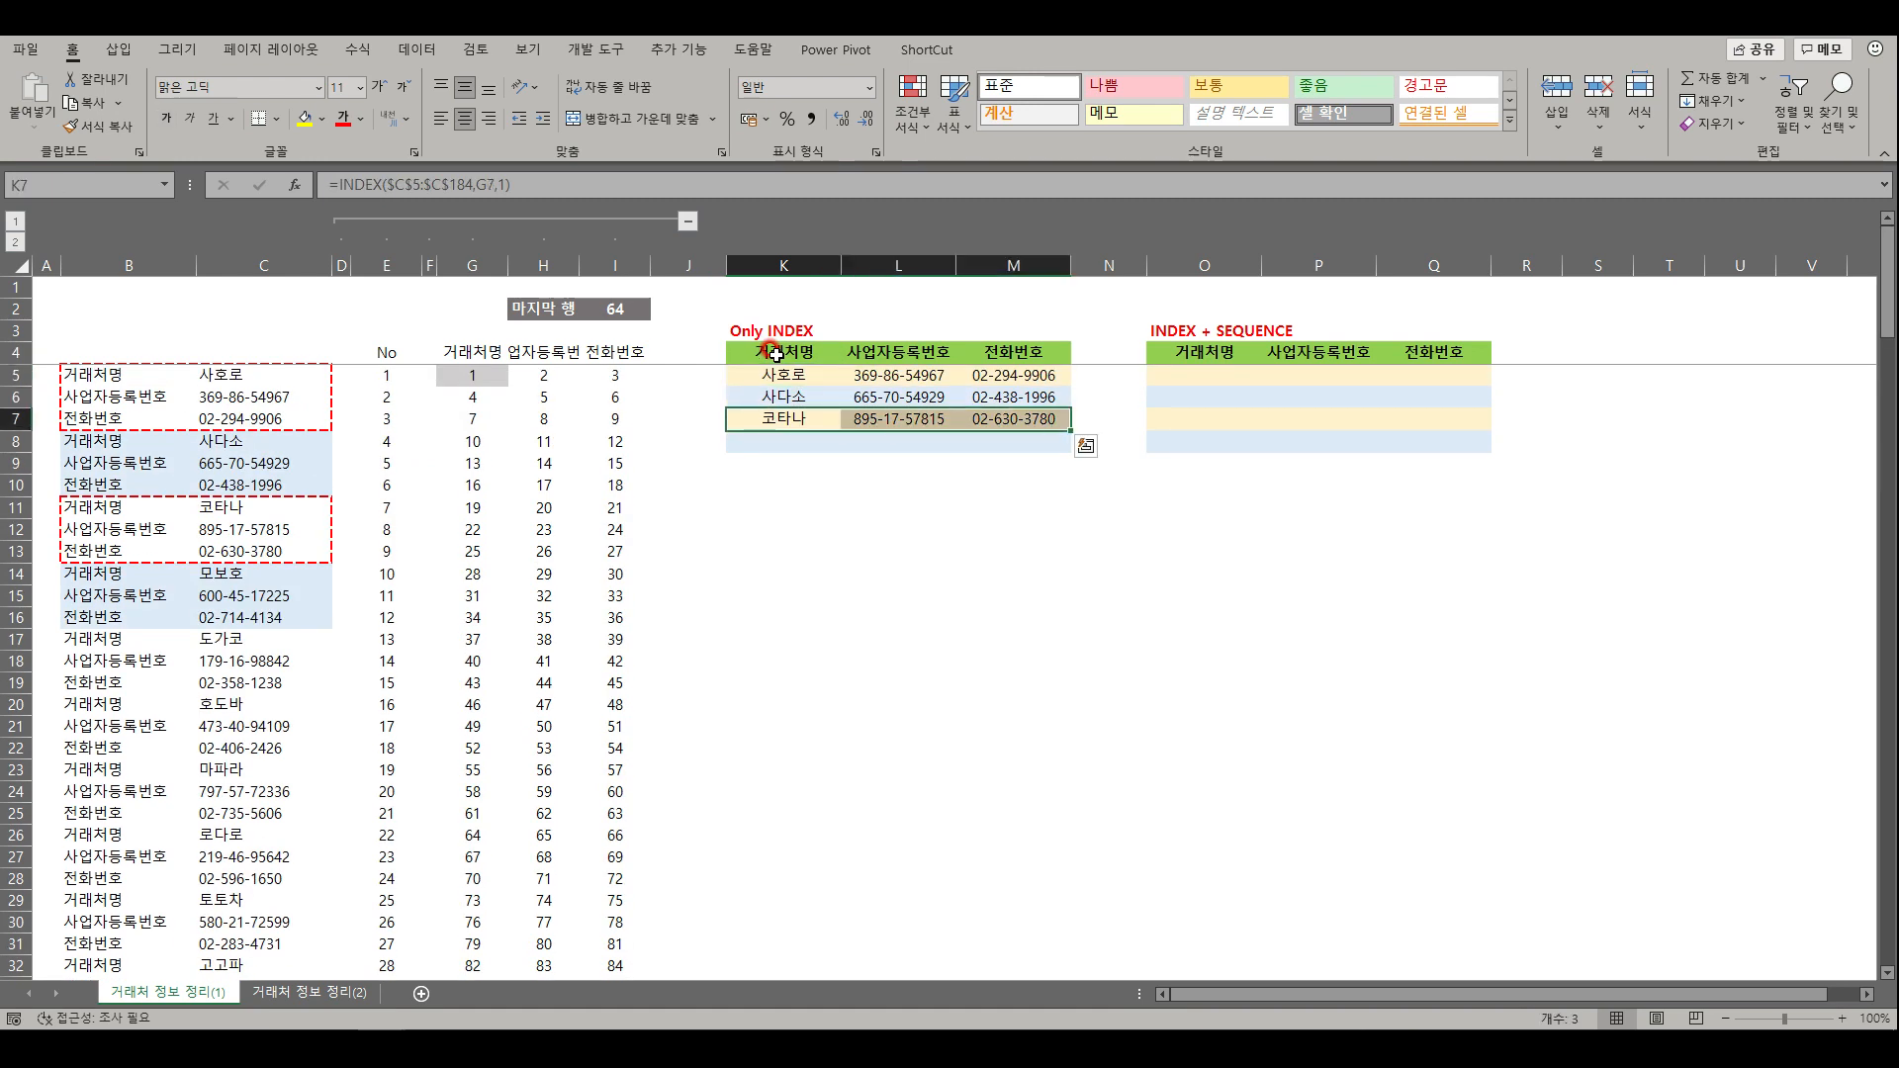
key("ctrl+c")
key("Left")
key("Left")
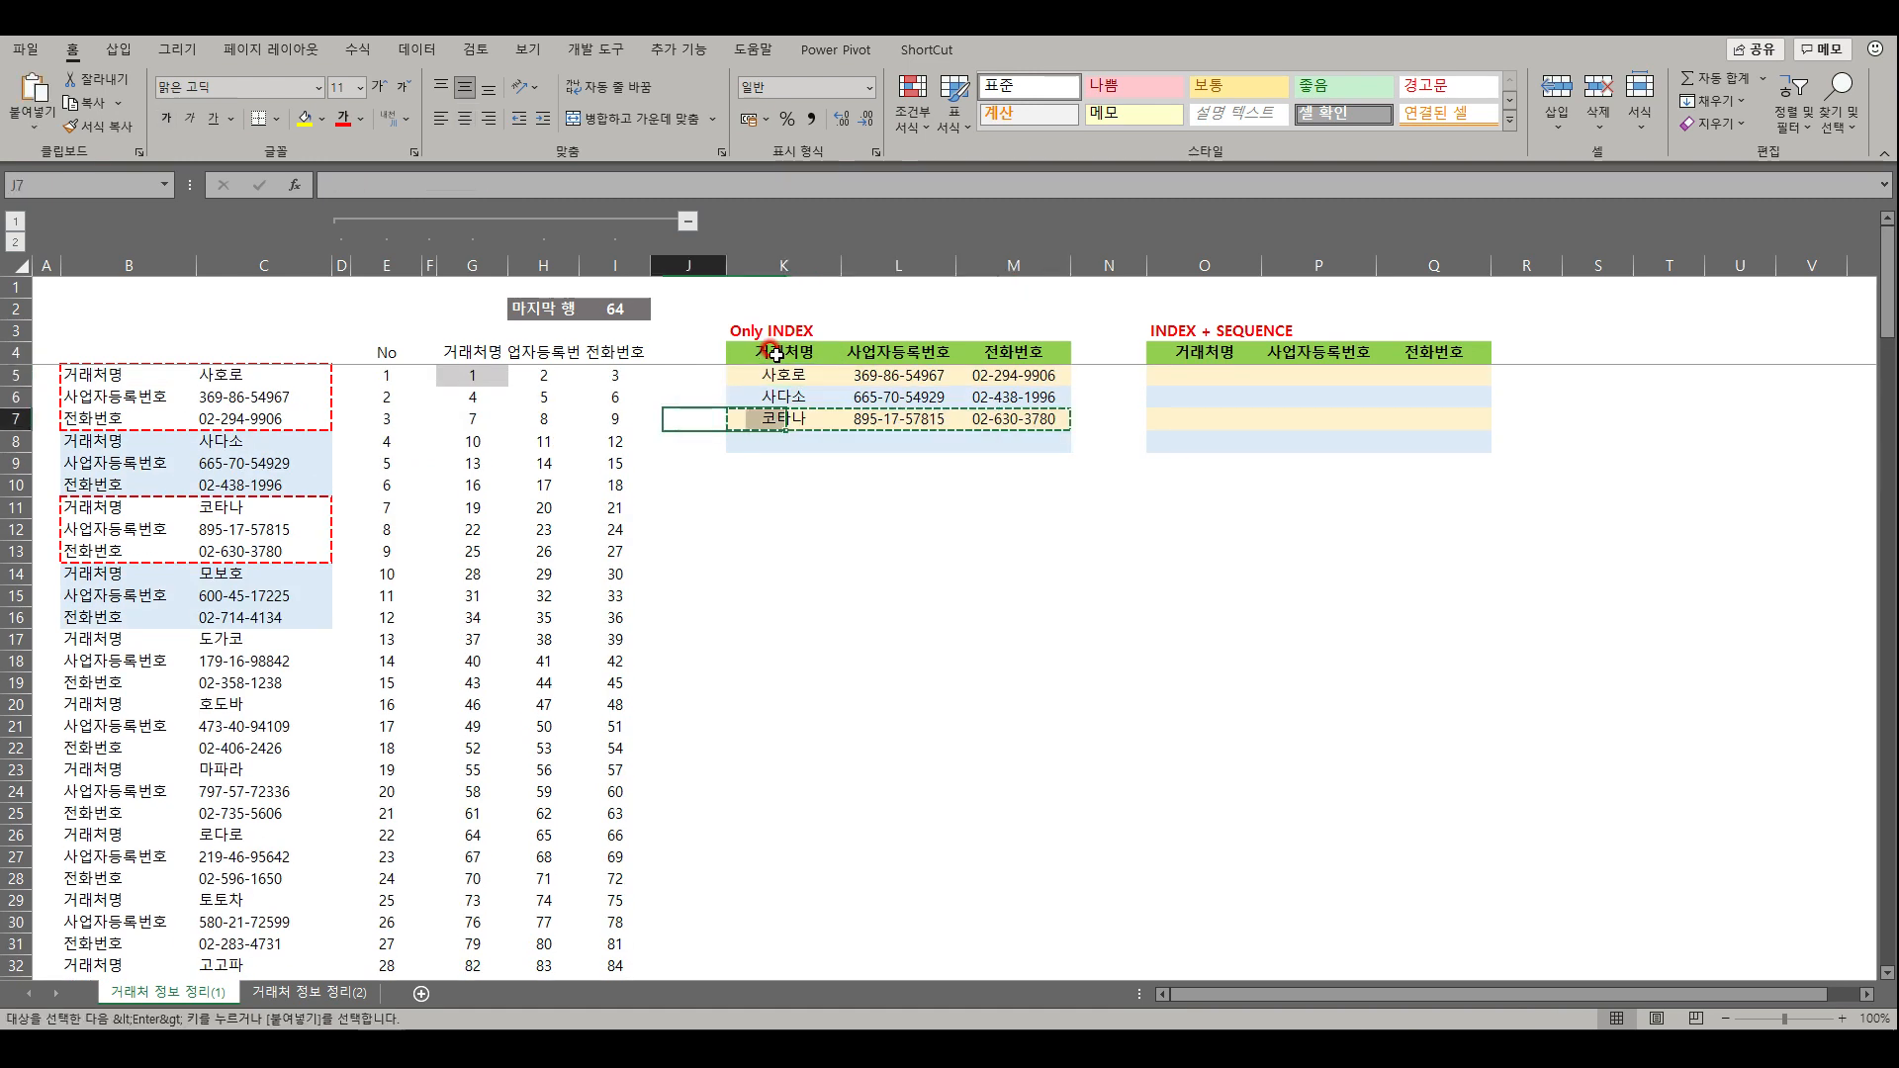
key("ctrl+Down")
key("Right")
key("Right")
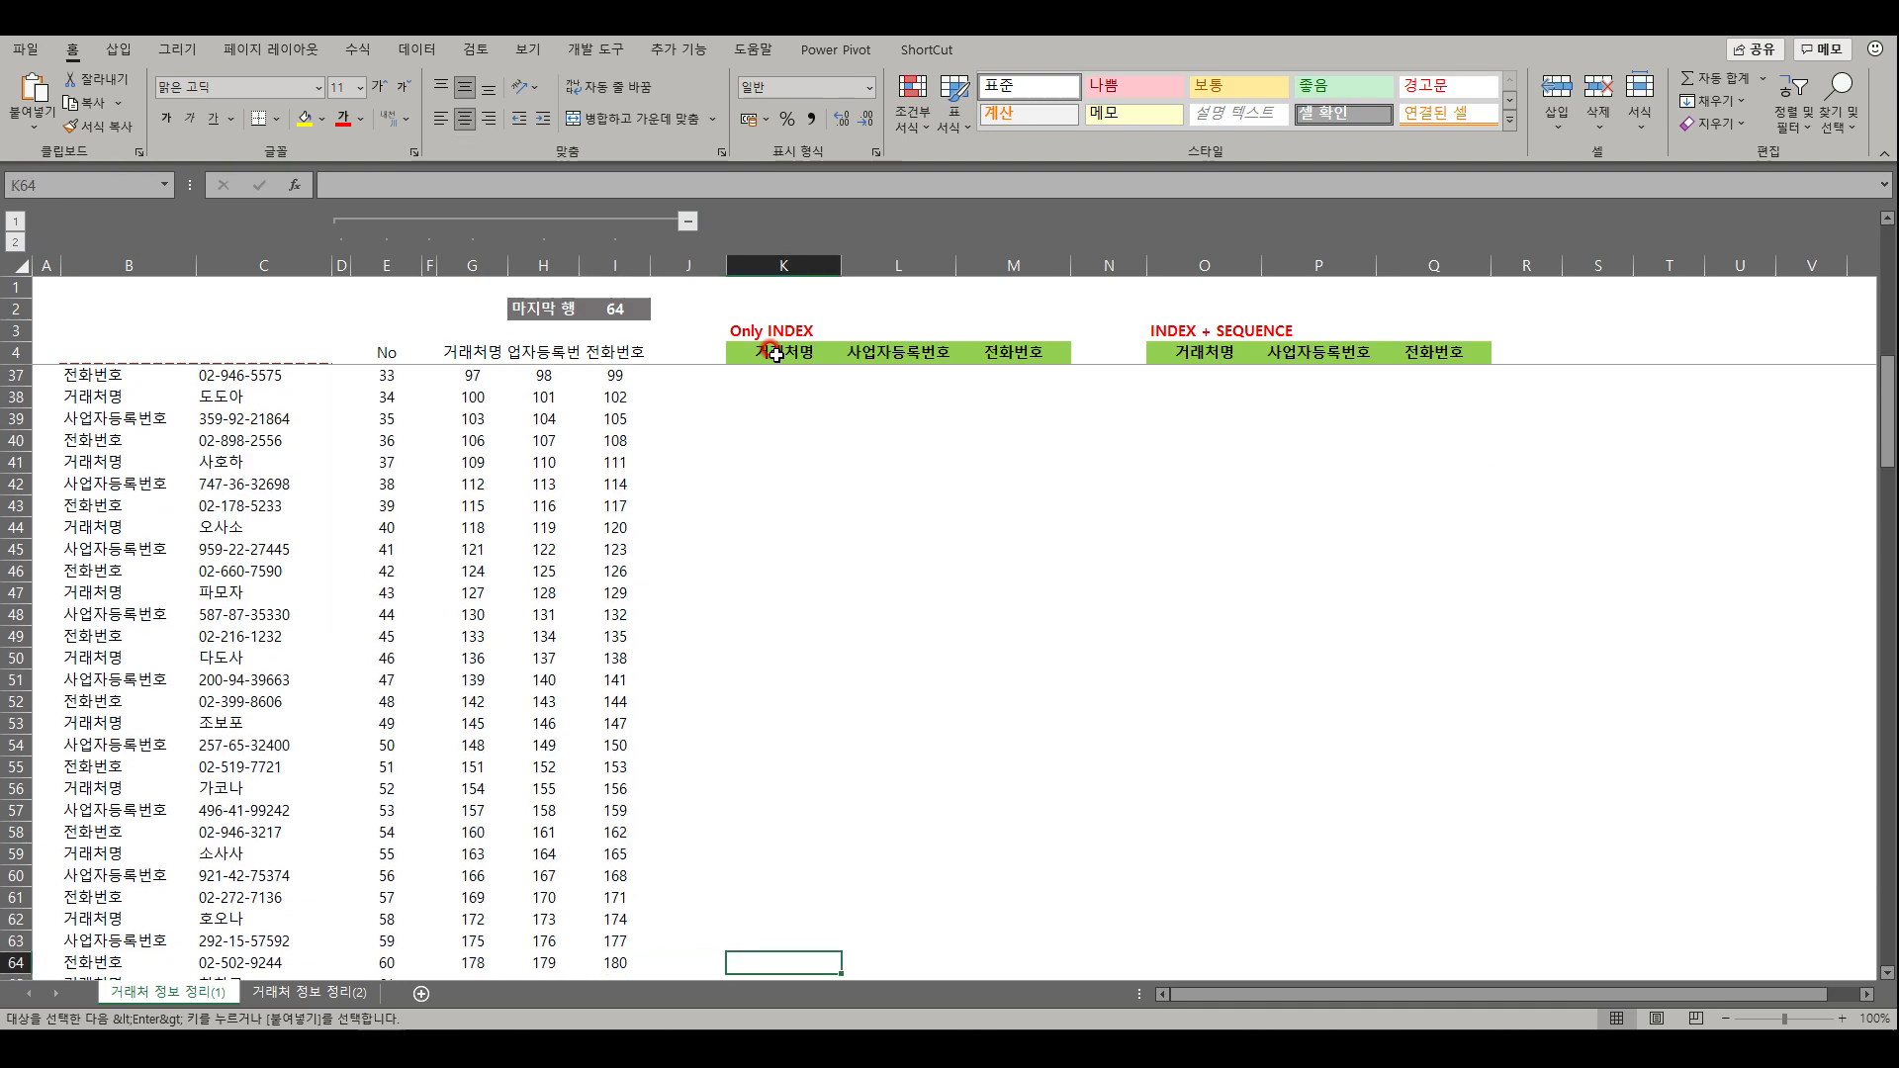
key("ctrl+shift+Up")
right_click(817, 437)
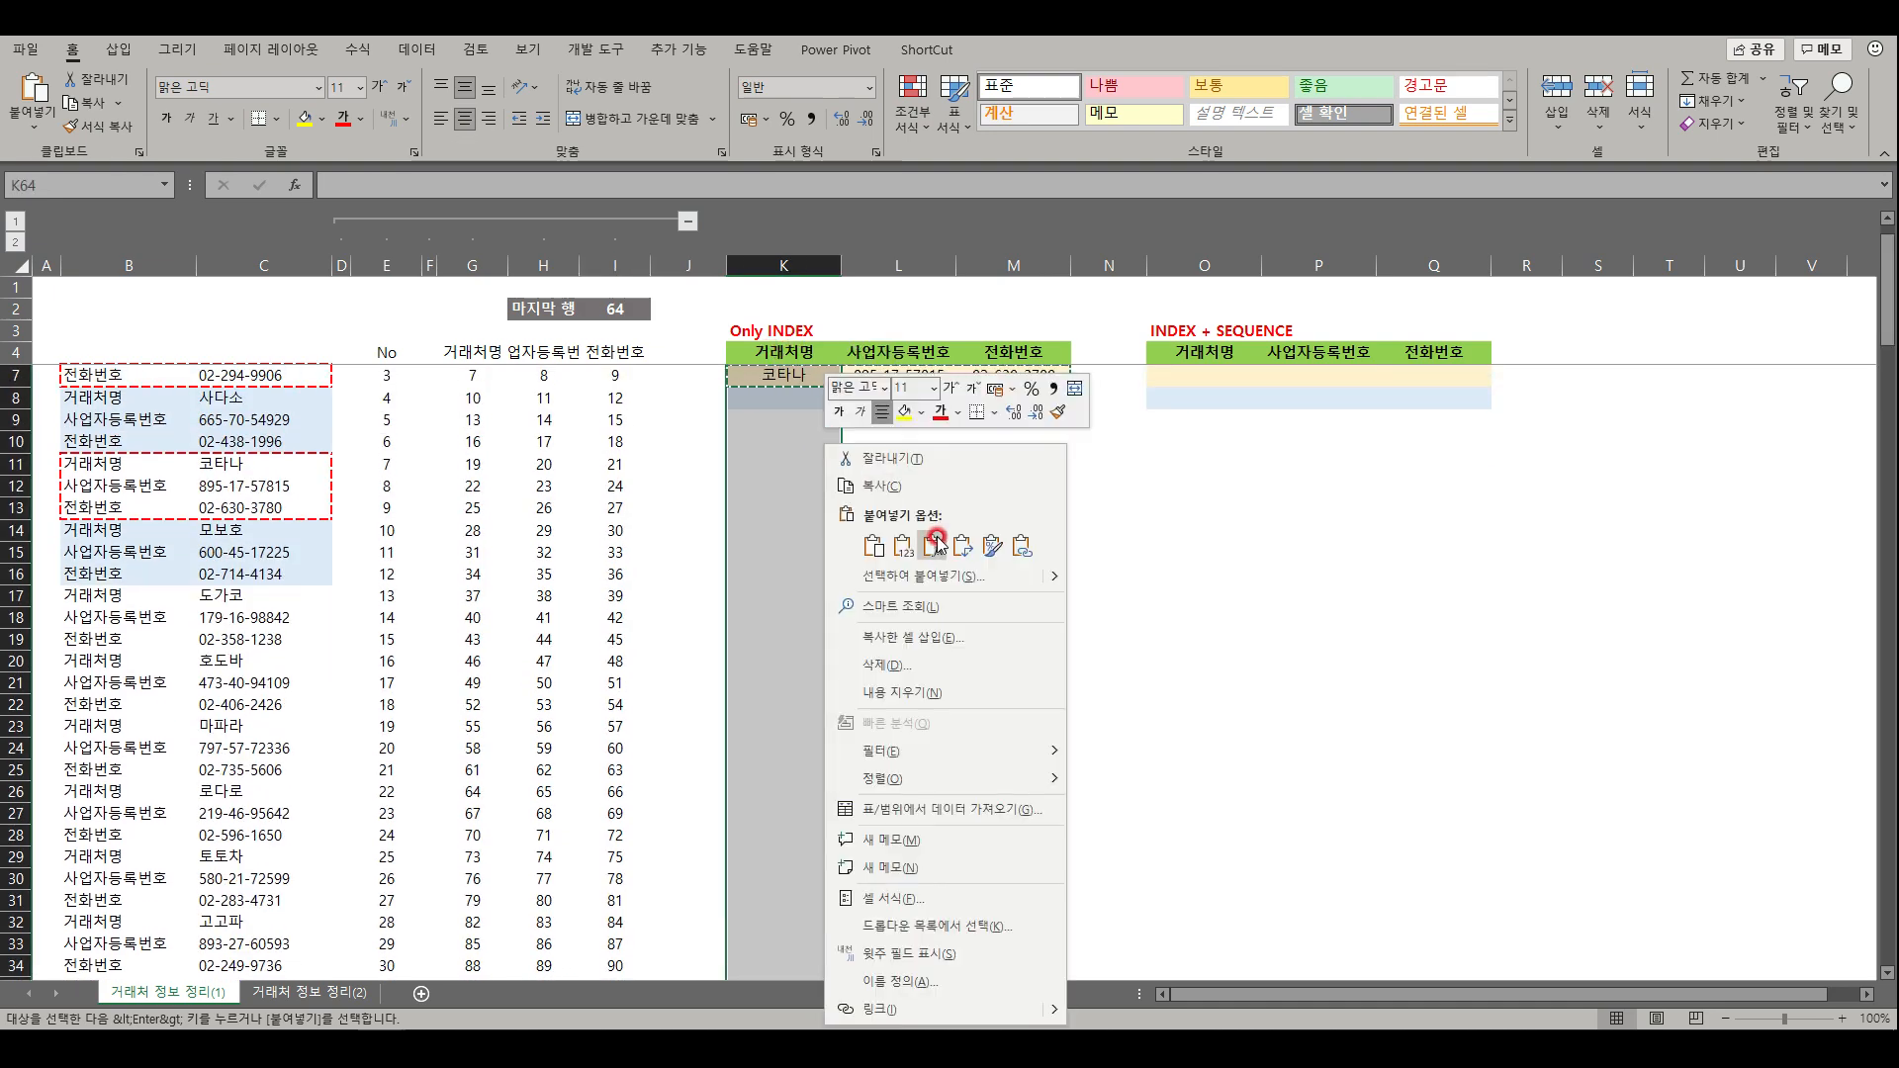
left_click(889, 554)
- Examine the filled Only INDEX table down to row 64 and the position numbers in helper columns G:I
left_click(796, 550)
key("ctrl+Down")
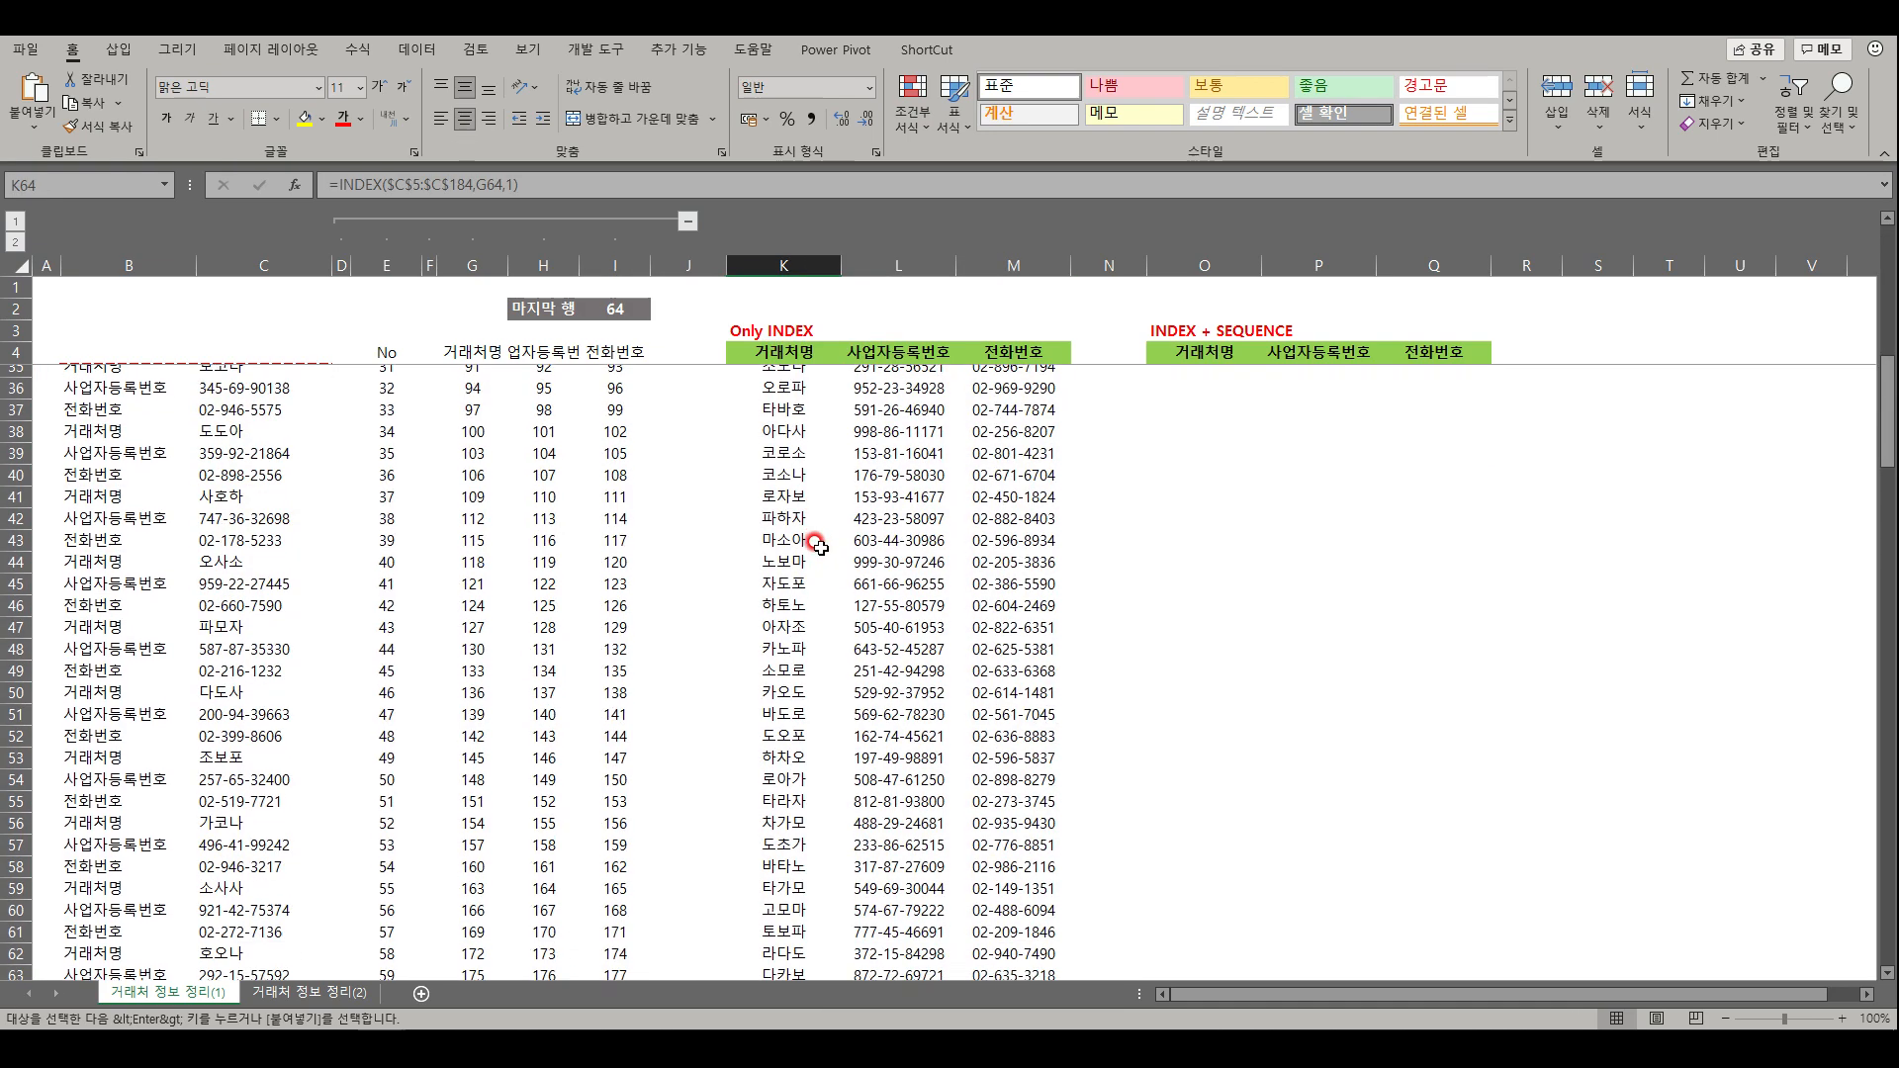
scroll(979, 856, "down", 4)
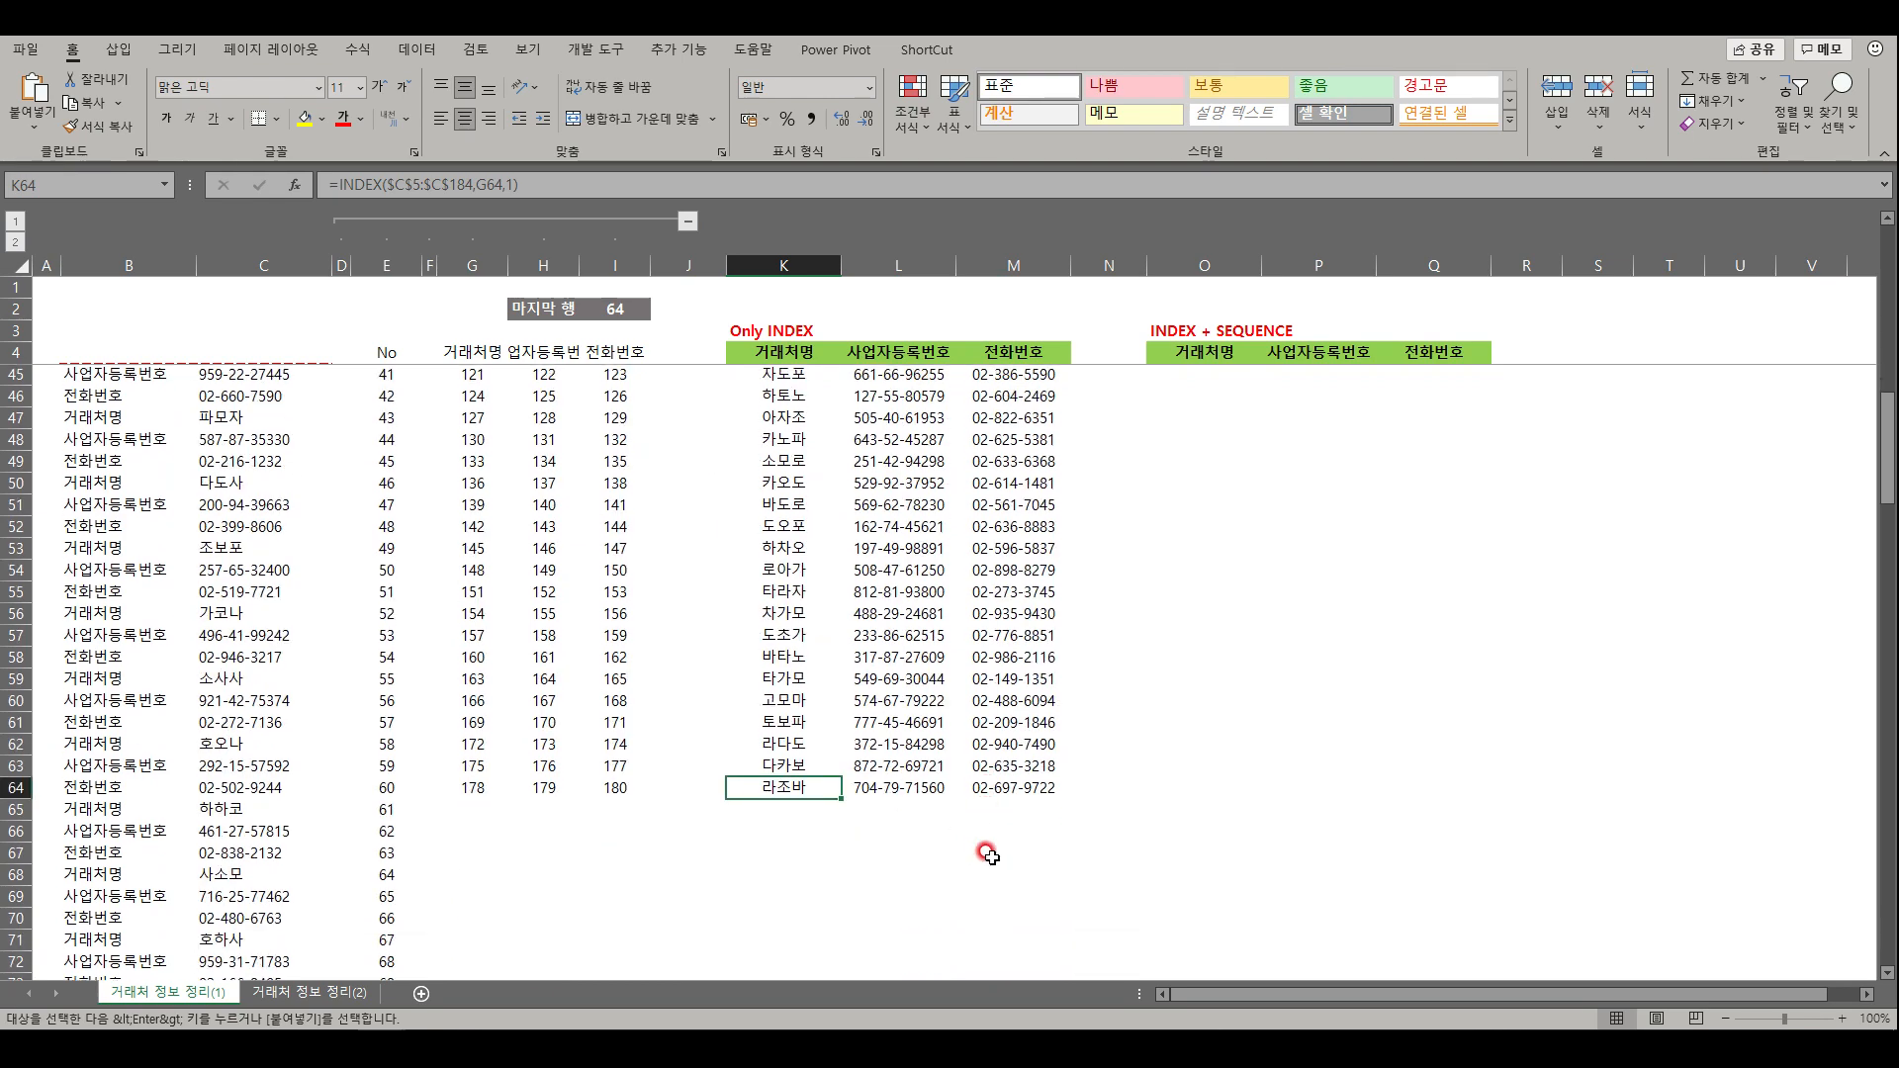
left_click(767, 341)
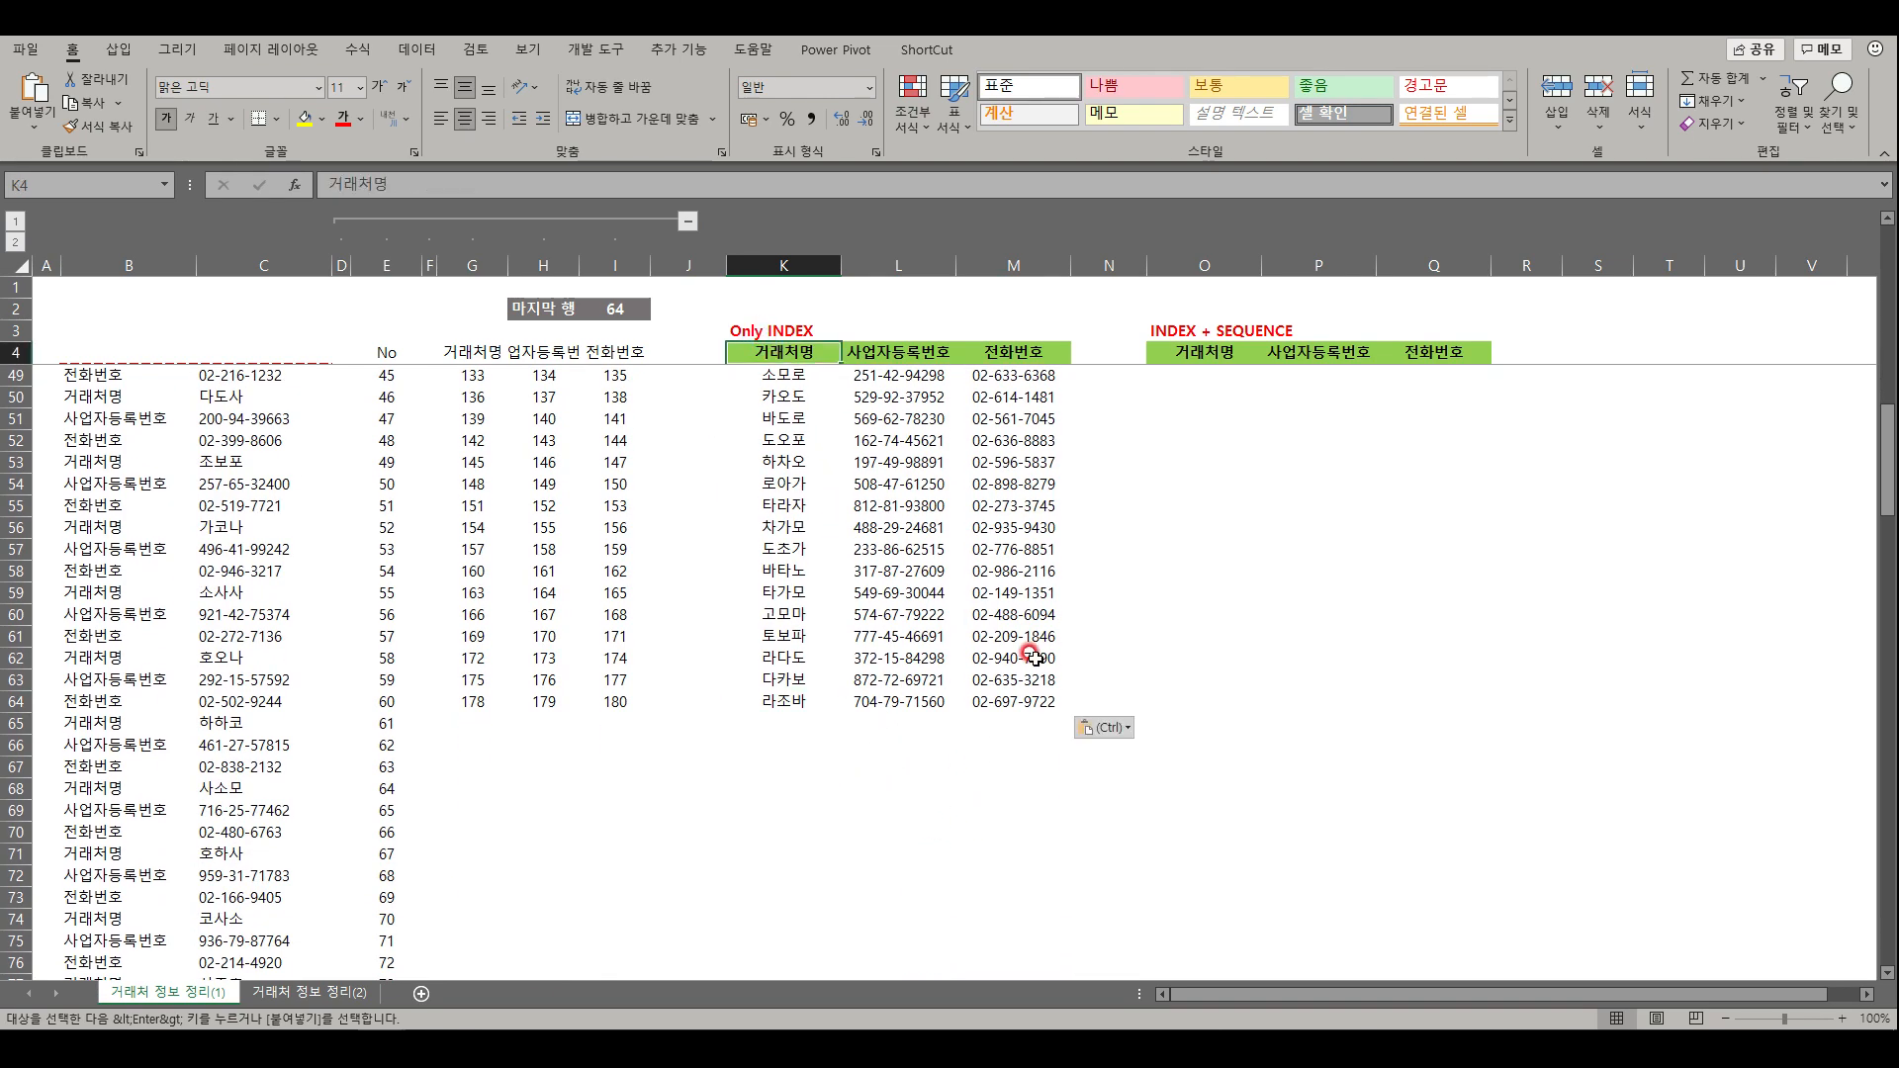
left_click(1059, 708, "shift")
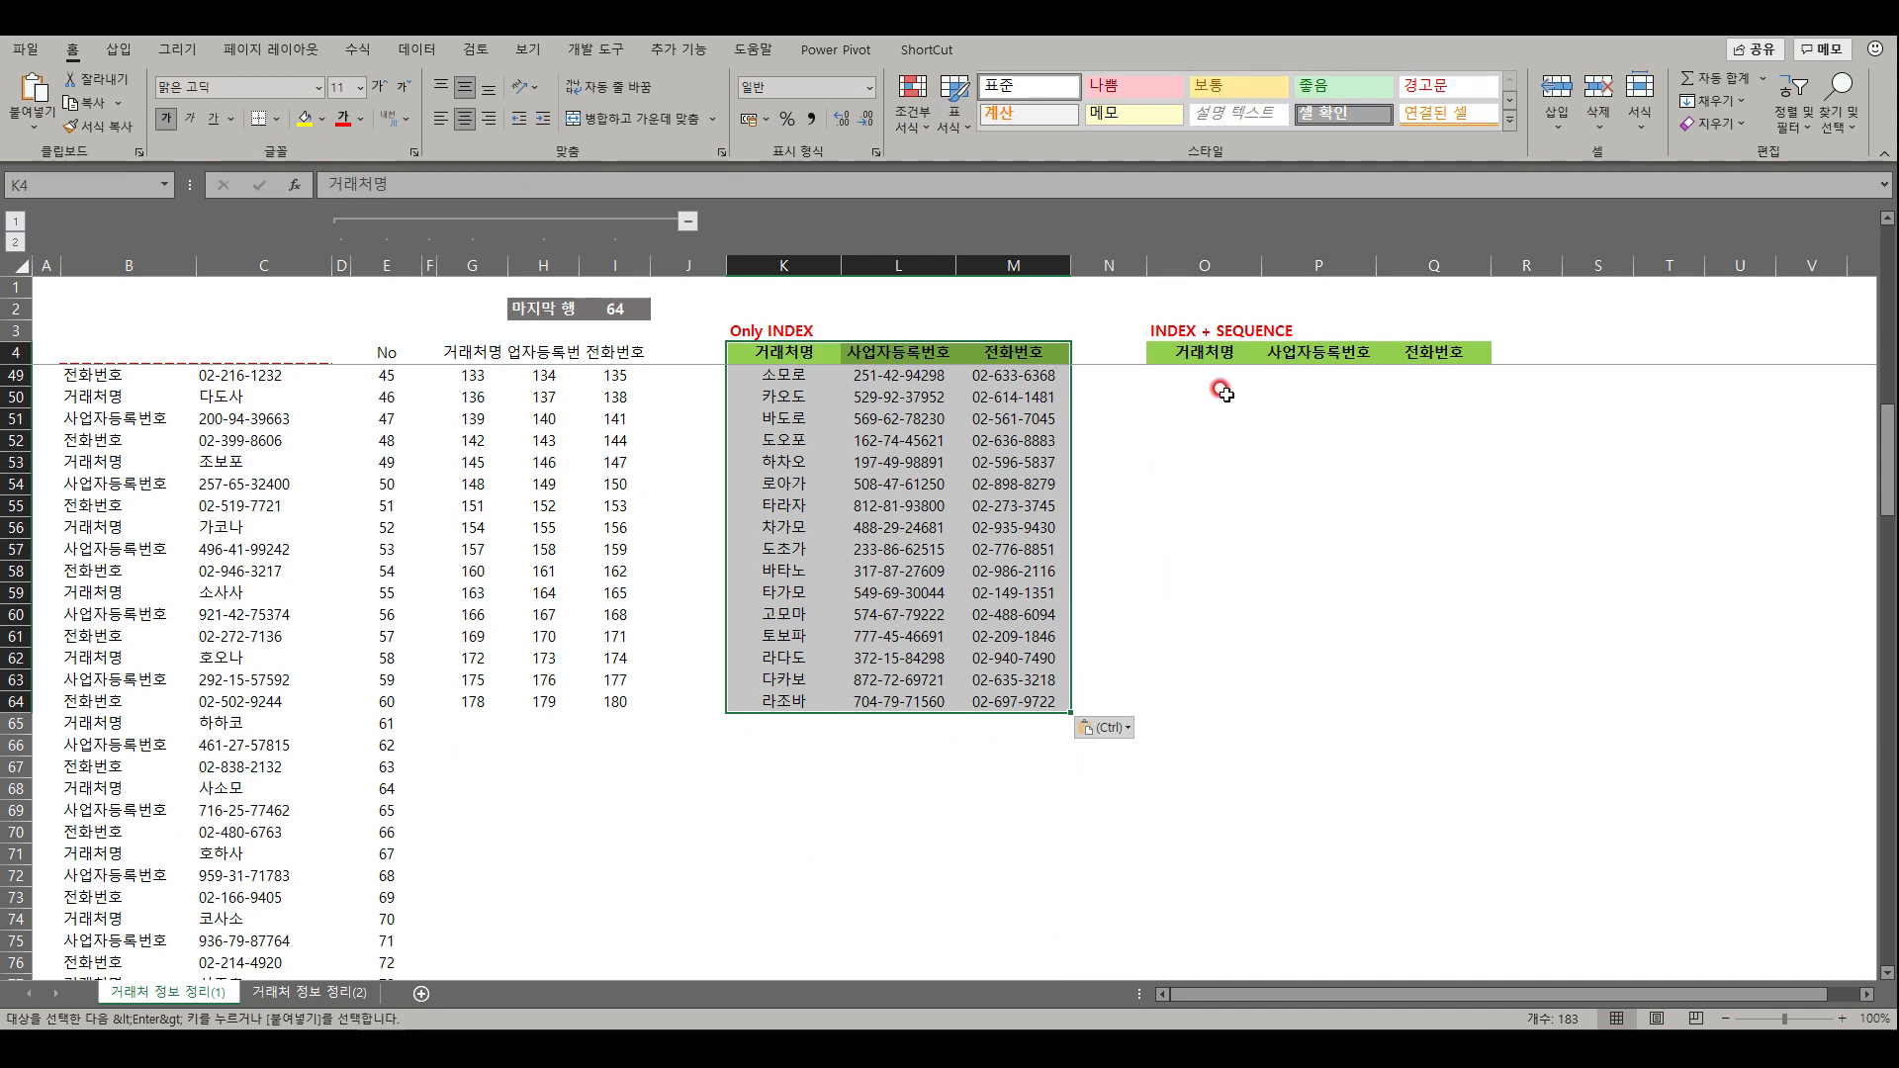
left_click(1205, 348)
key("Return")
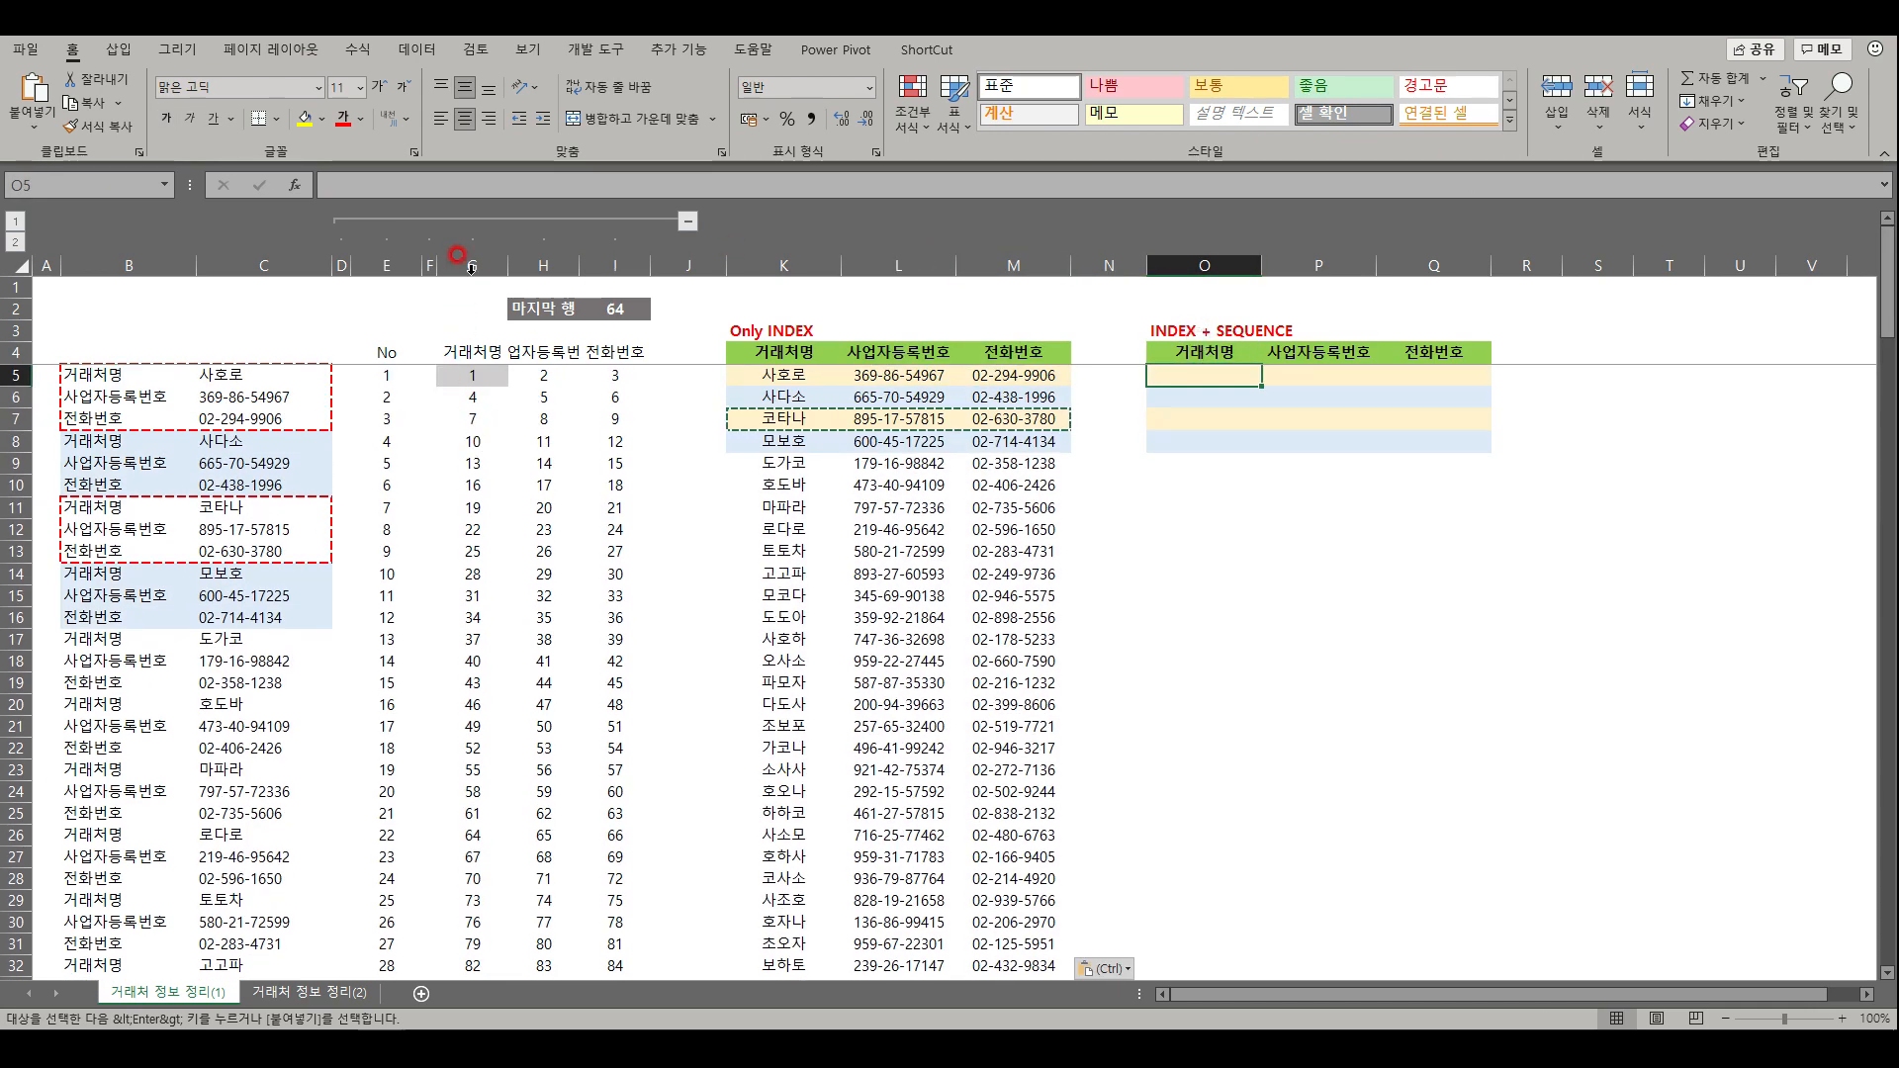
left_click_drag(471, 265, 601, 265)
left_click(485, 375)
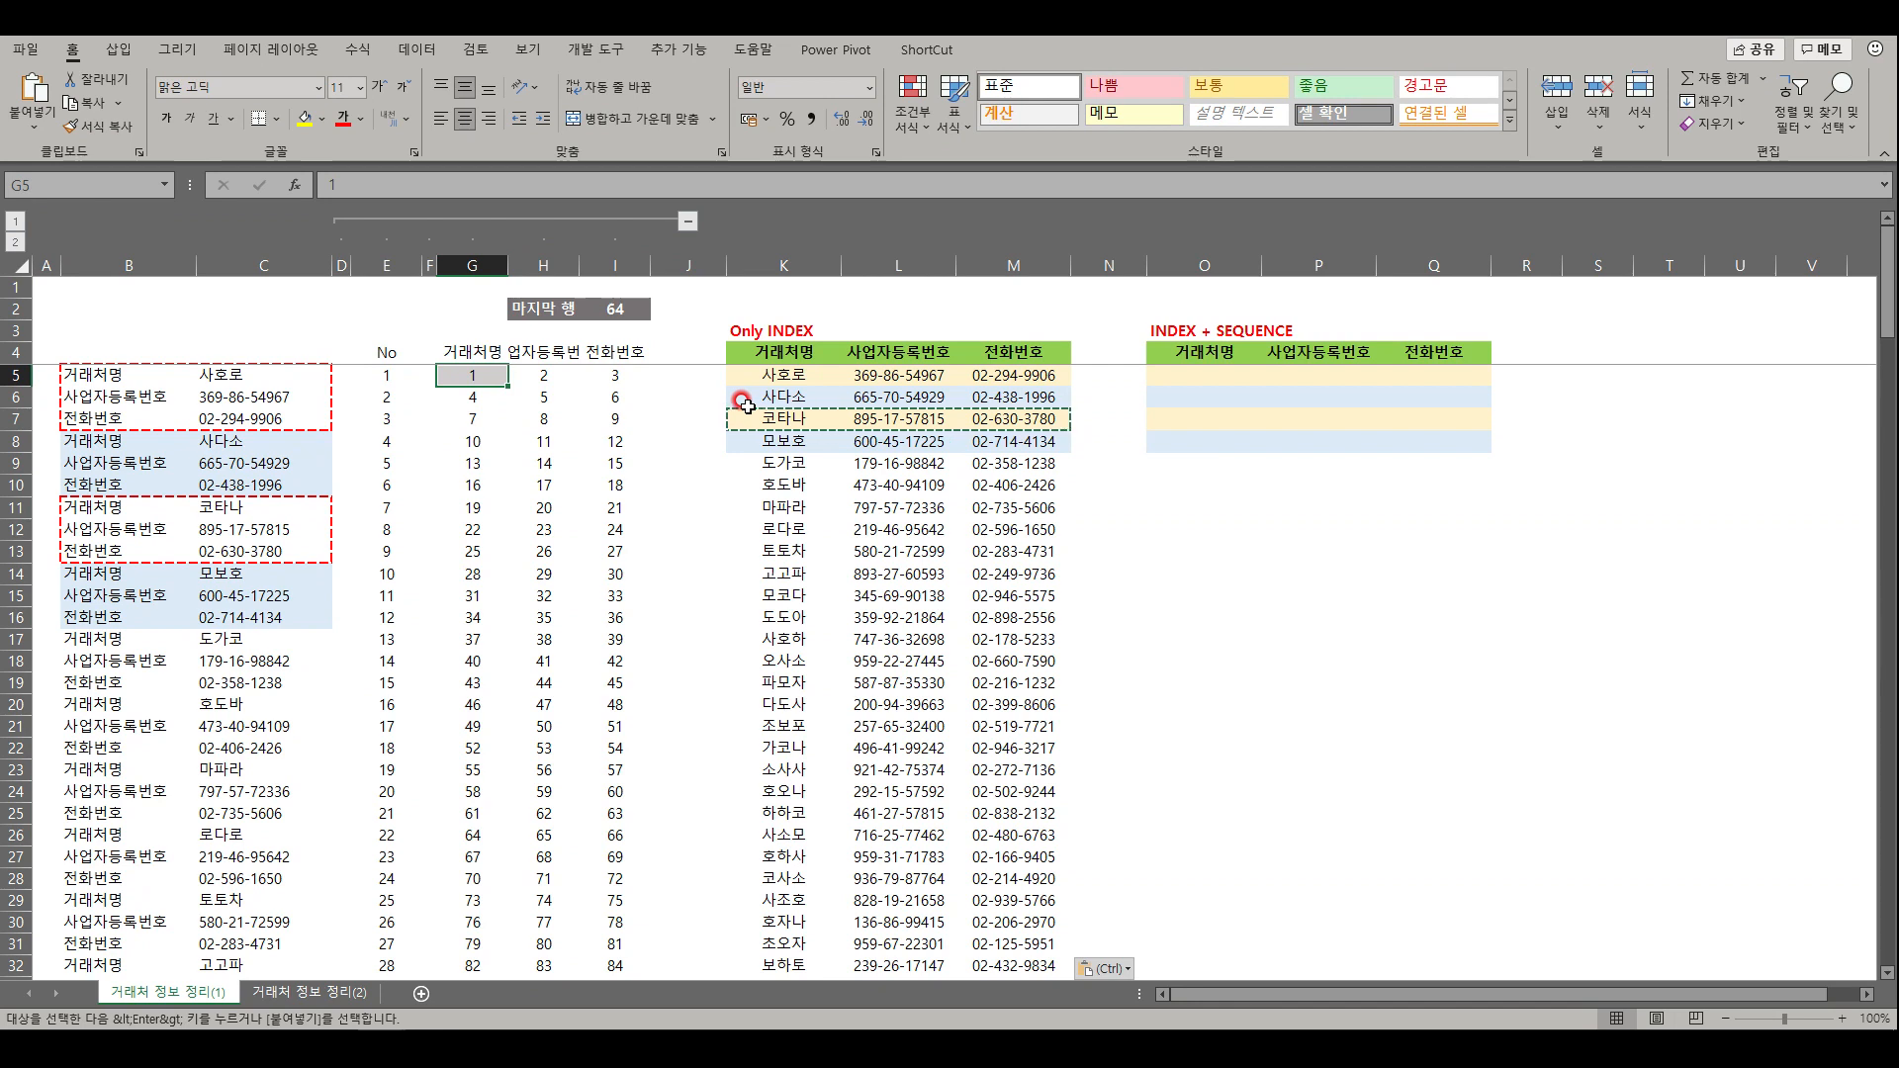
- Begin a SEQUENCE formula in O5, the first cell of the INDEX + SEQUENCE table
left_click(1192, 377)
type("=")
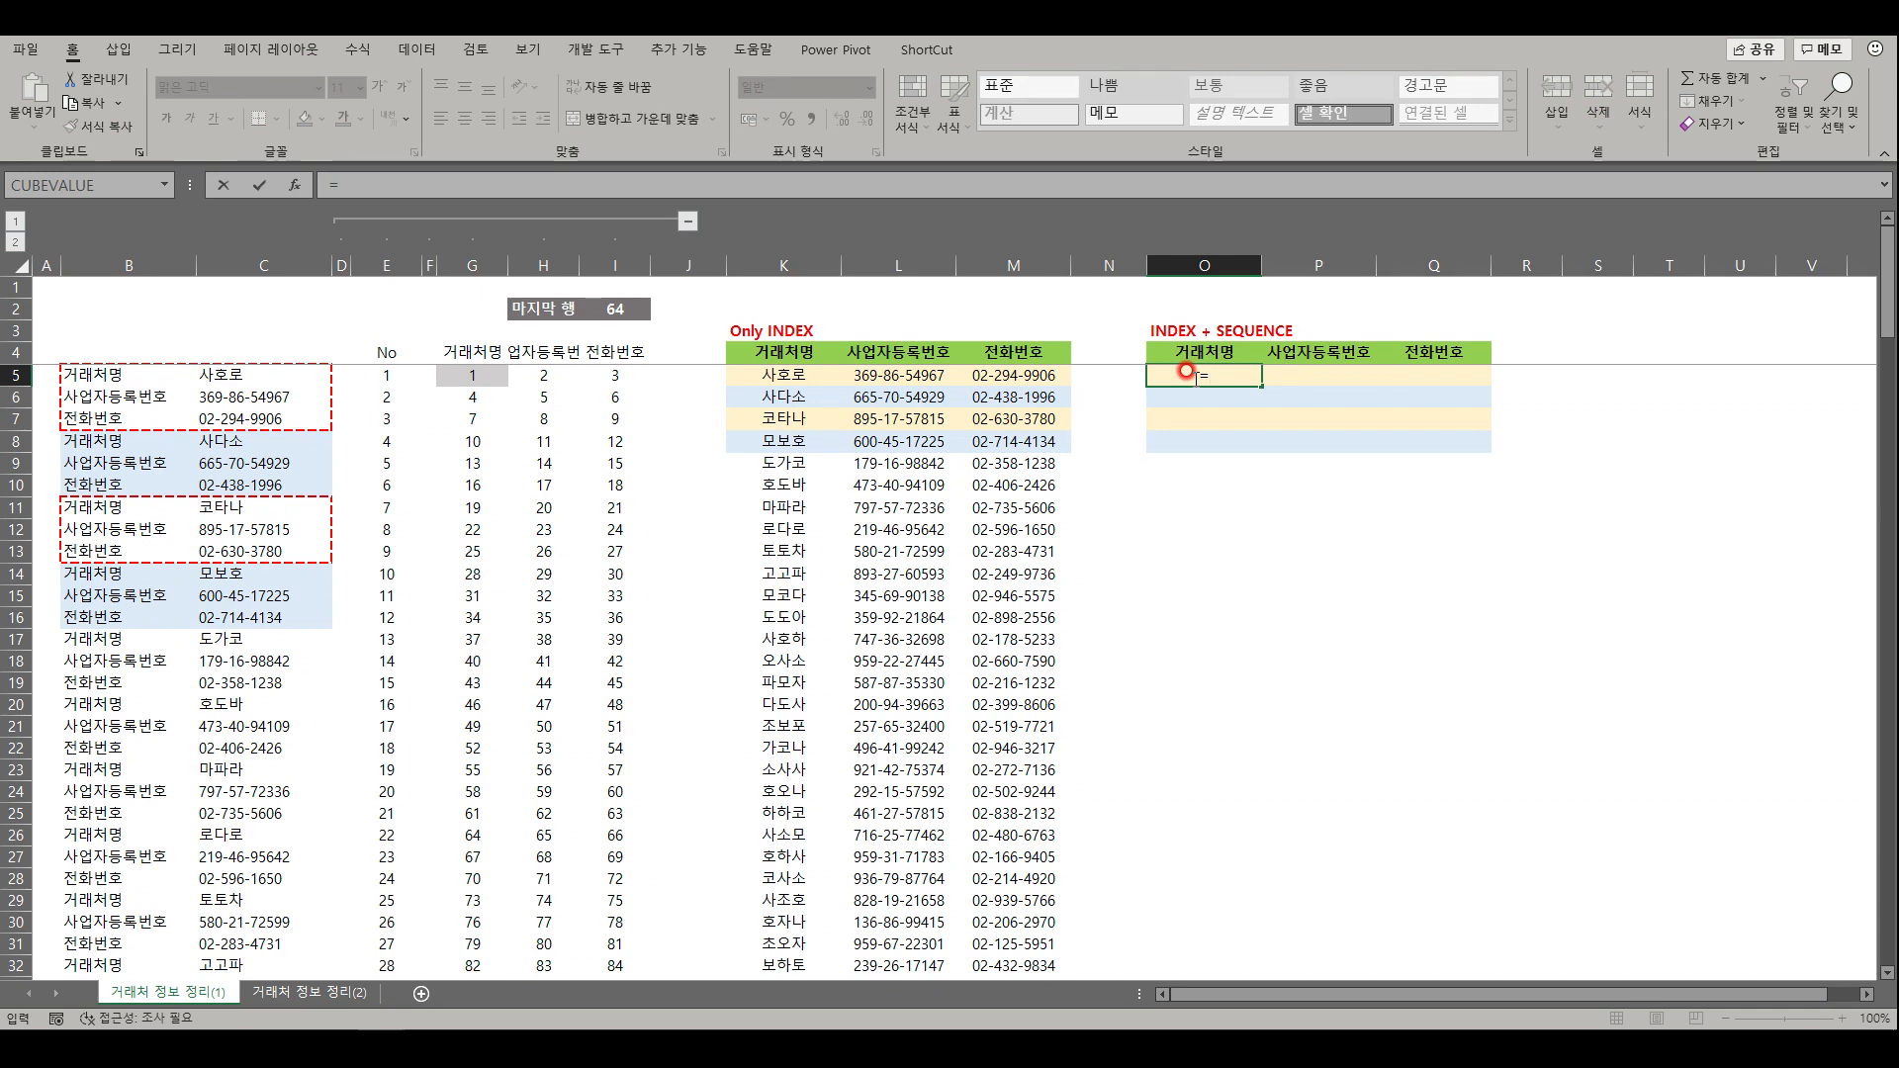
type("SEARCH(")
key("Tab")
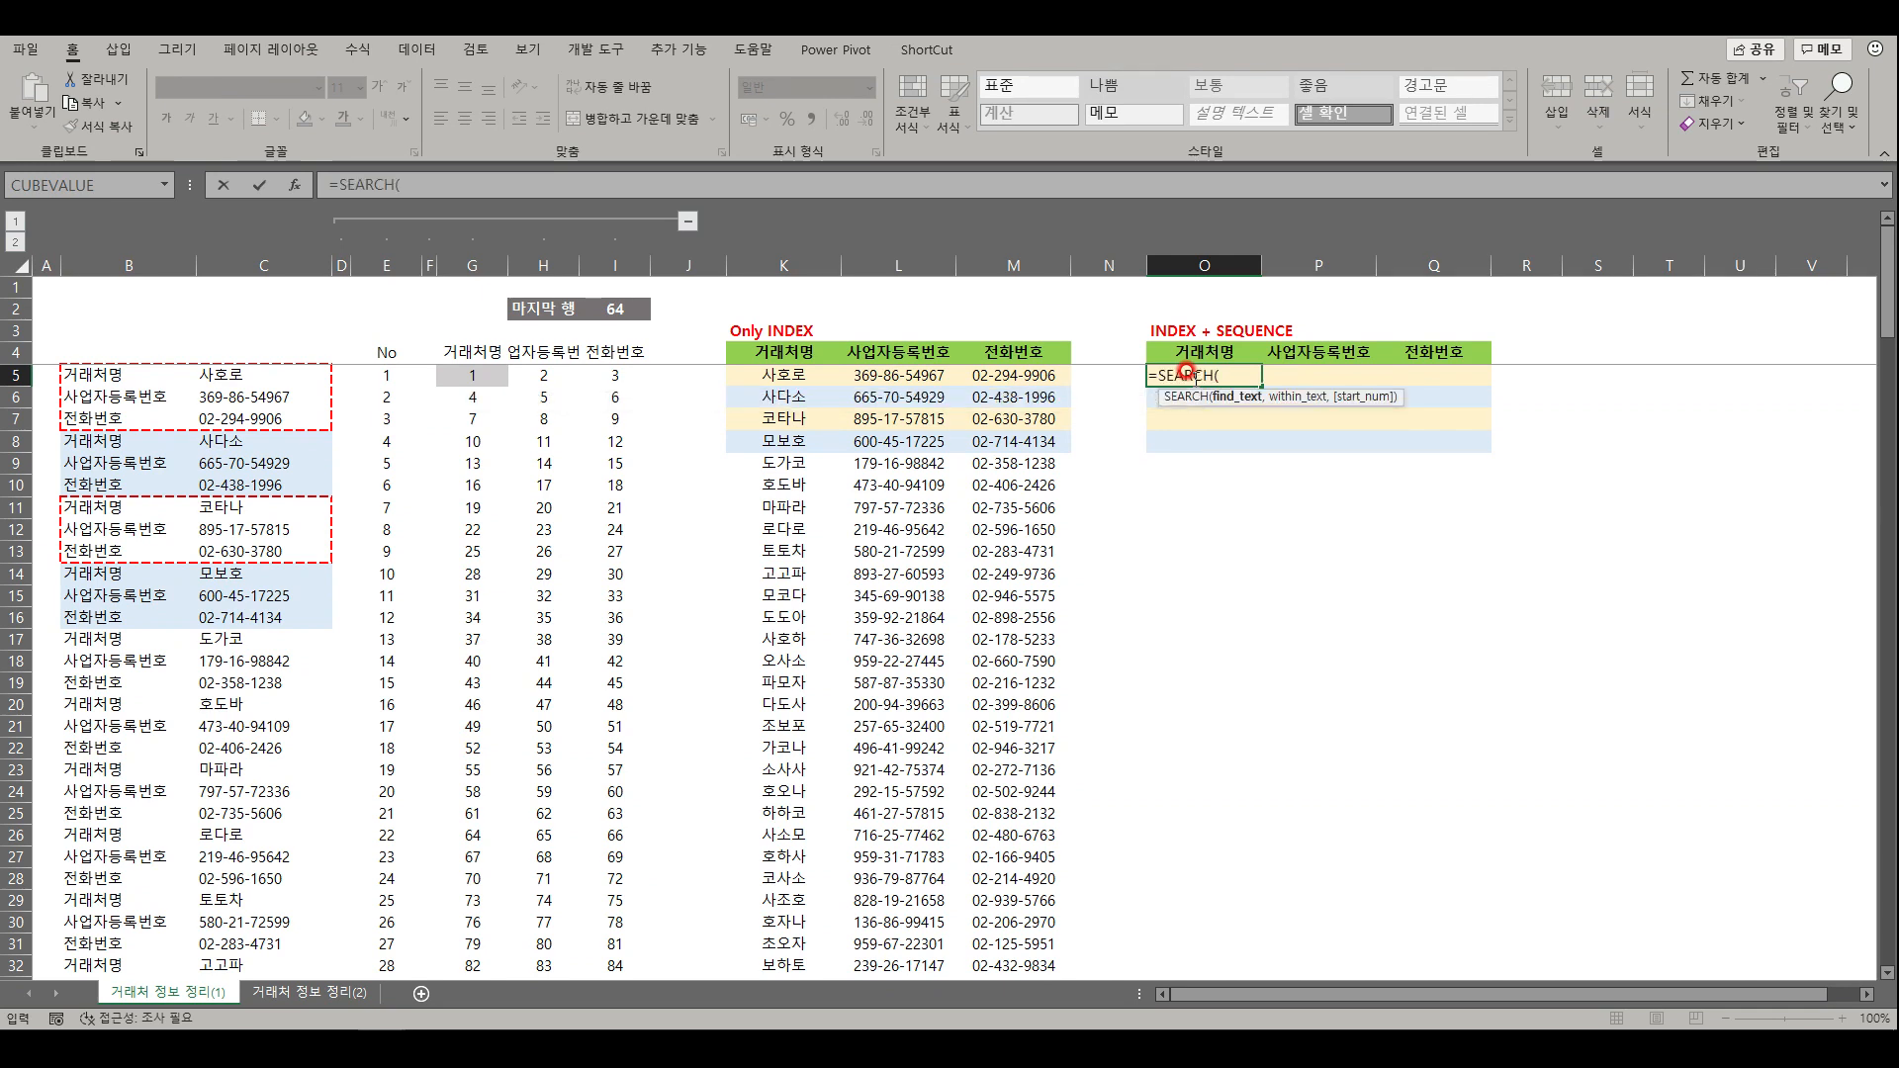
key("BackSpace")
key("BackSpace")
key("BackSpace")
key("BackSpace")
key("BackSpace")
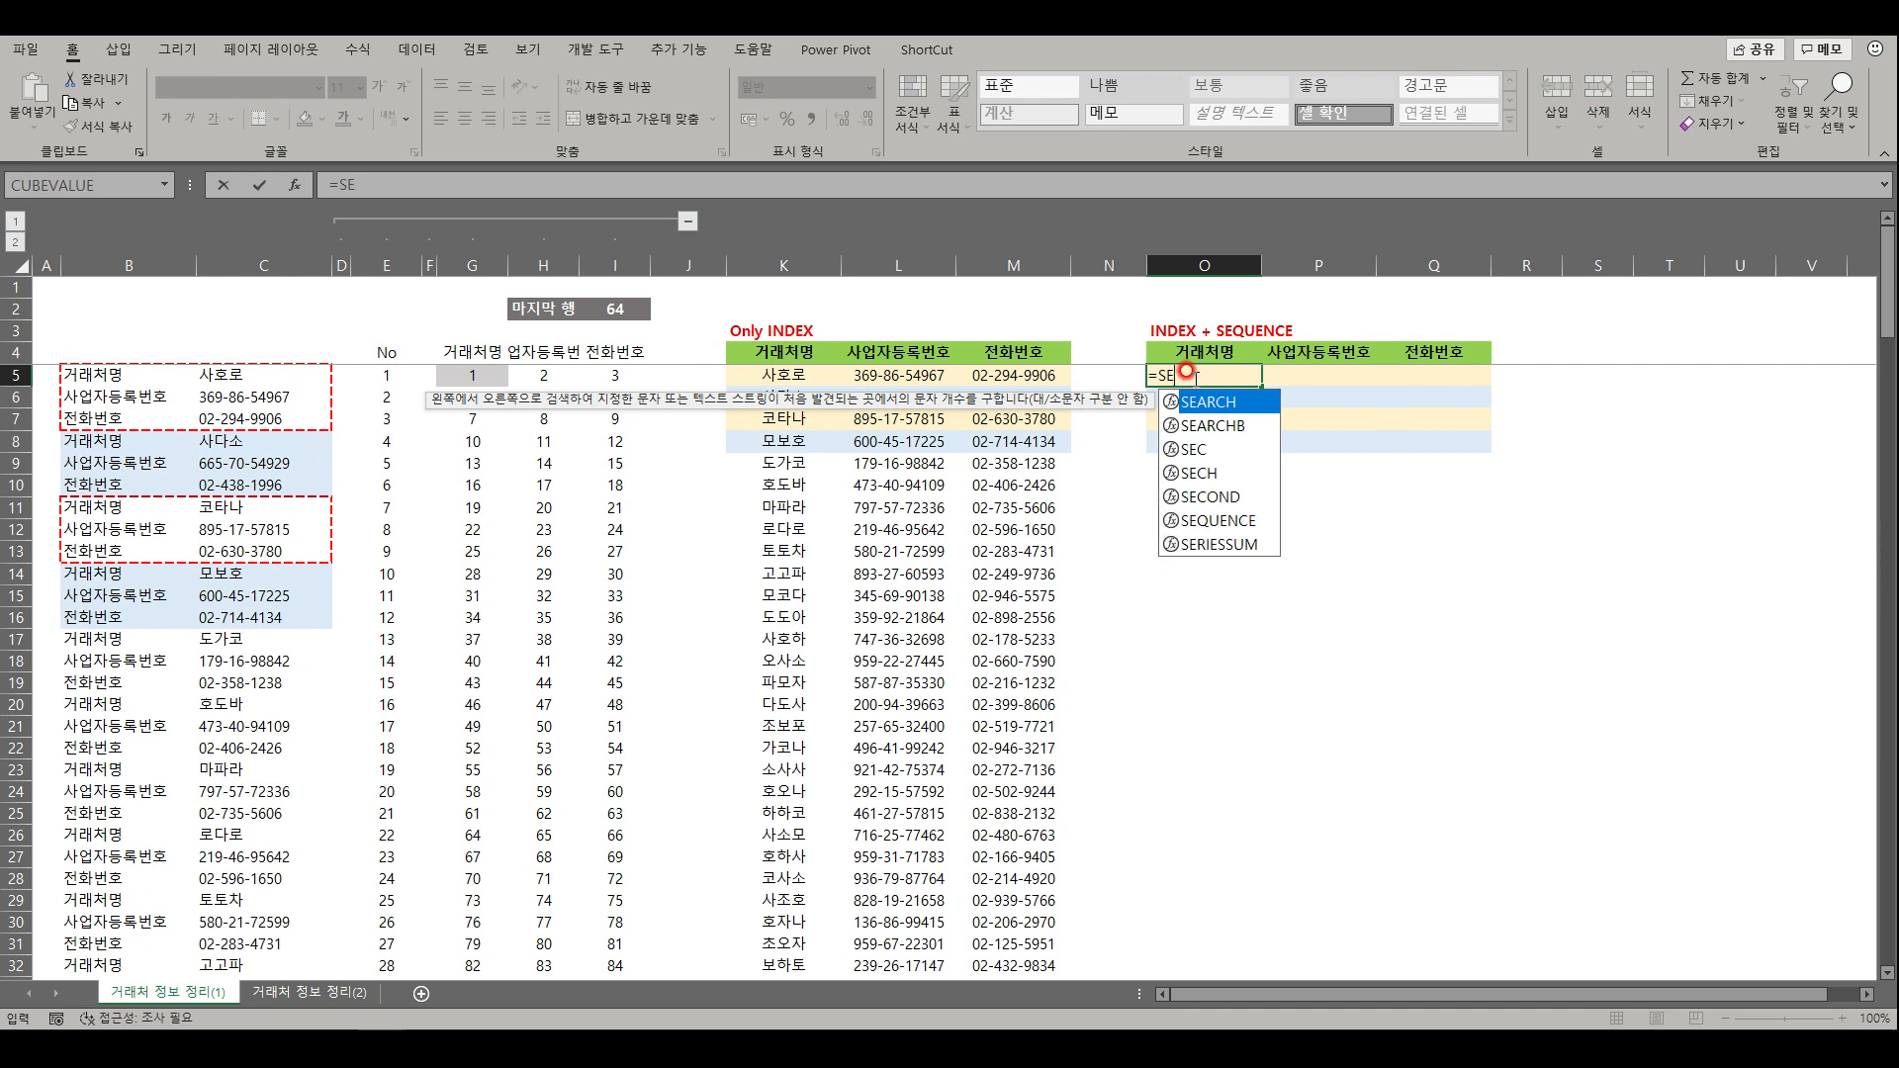
type("a")
key("BackSpace")
type("q")
key("Tab")
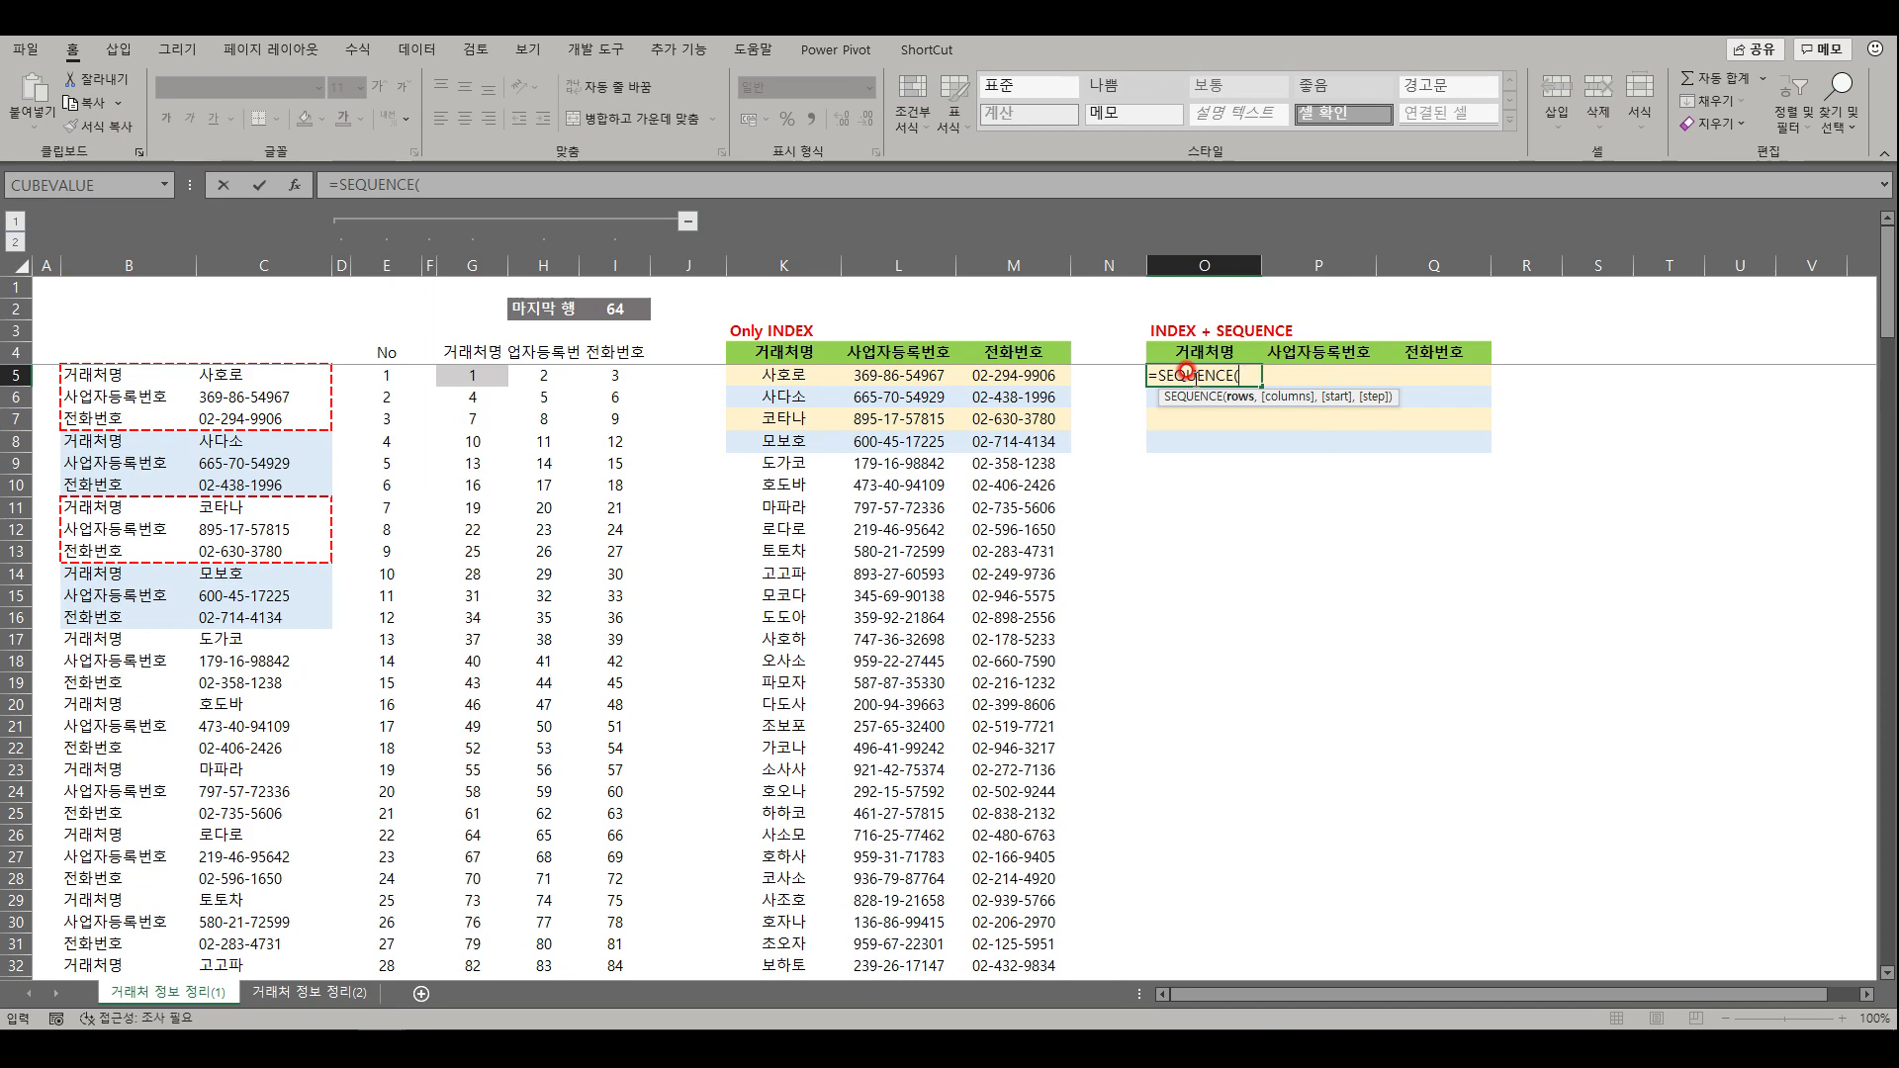
- Complete the O5 formula as =SEQUENCE(MAX(E:E)/3,3,1,1) to generate all the position numbers at once
type("m")
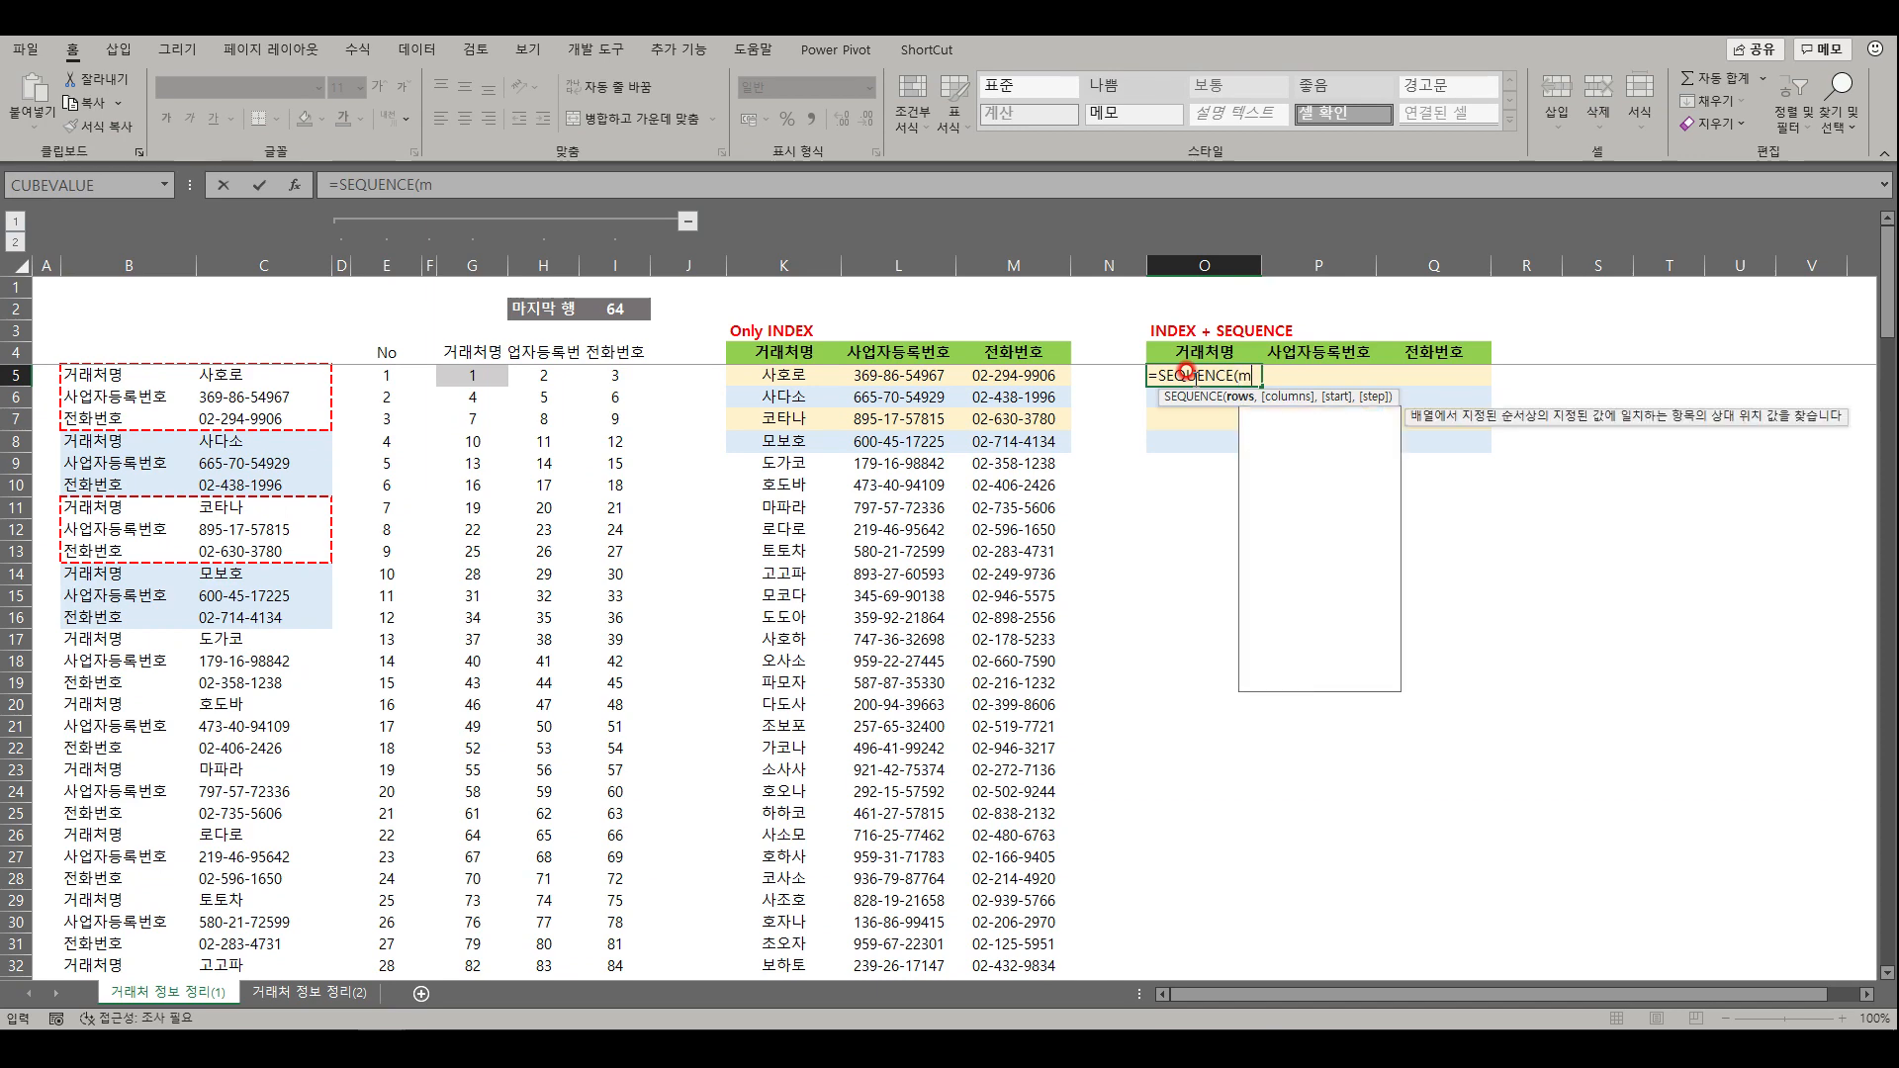
type("ax(")
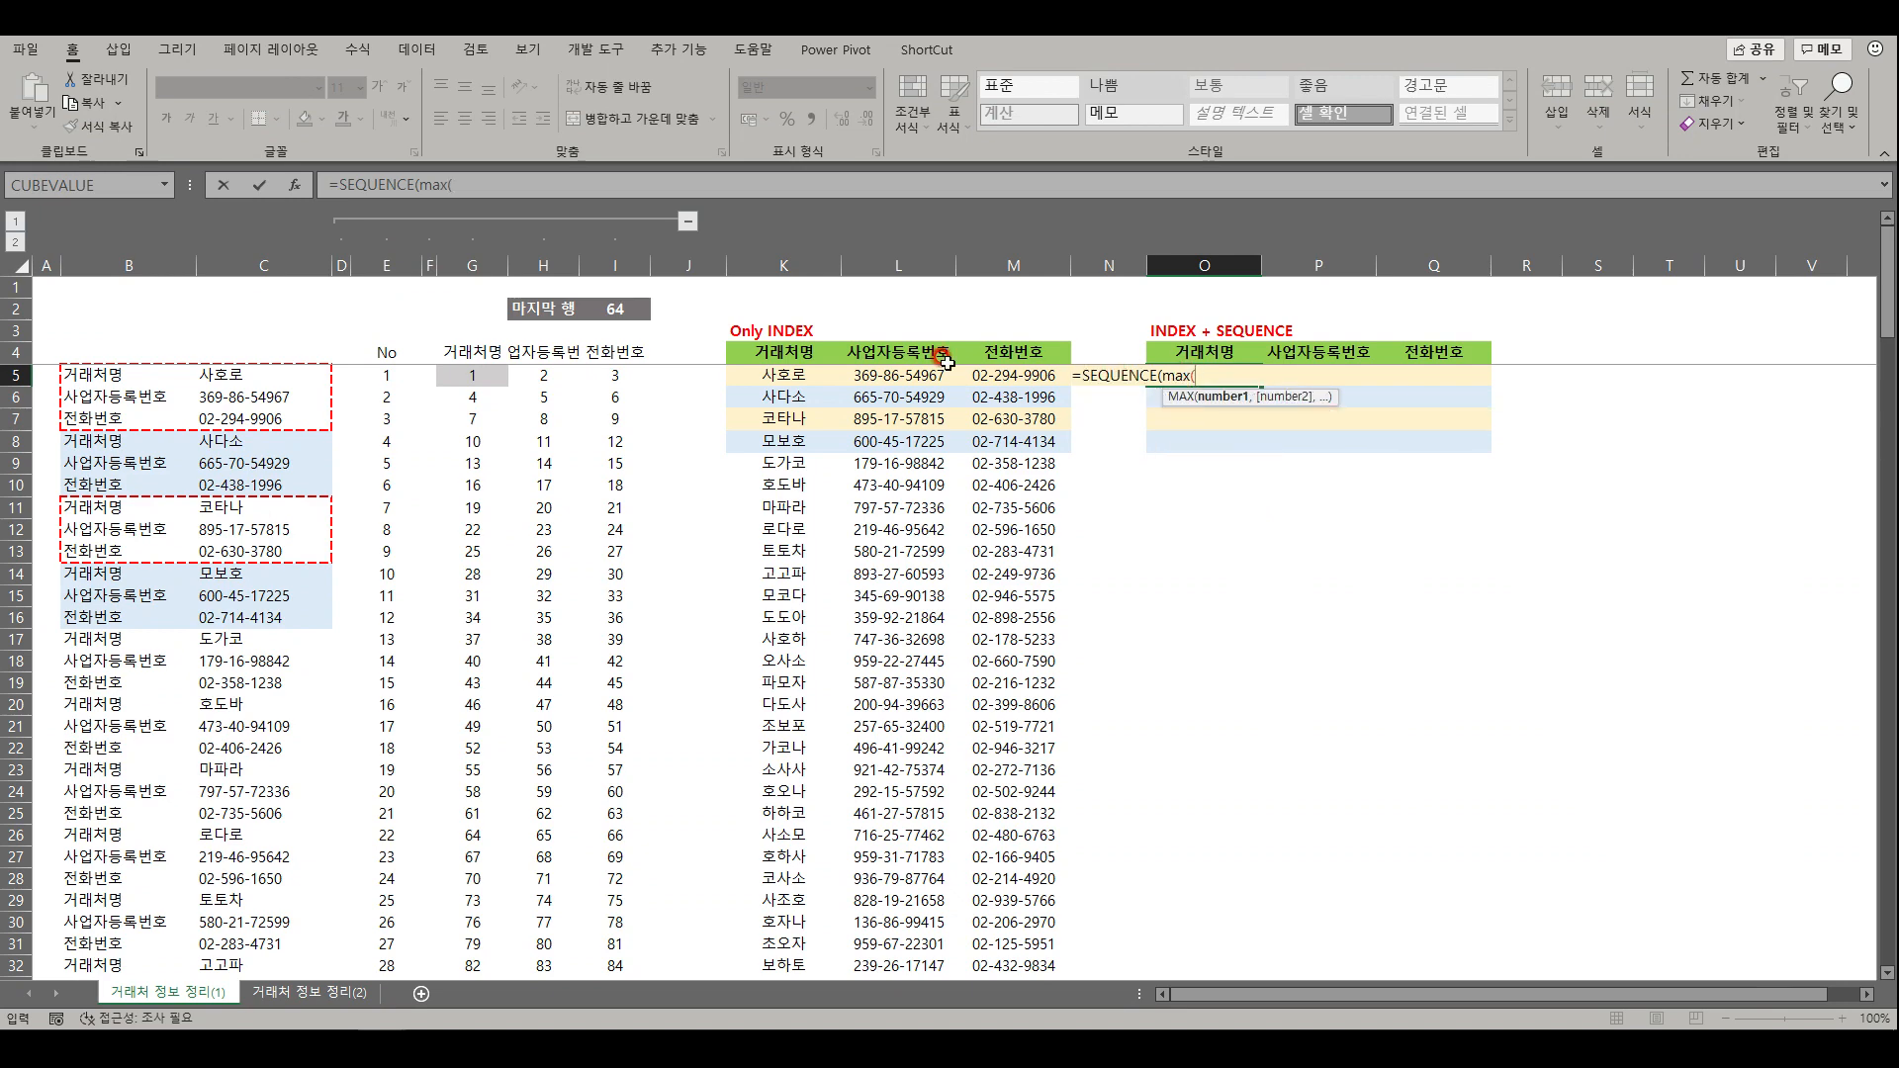
left_click(391, 263)
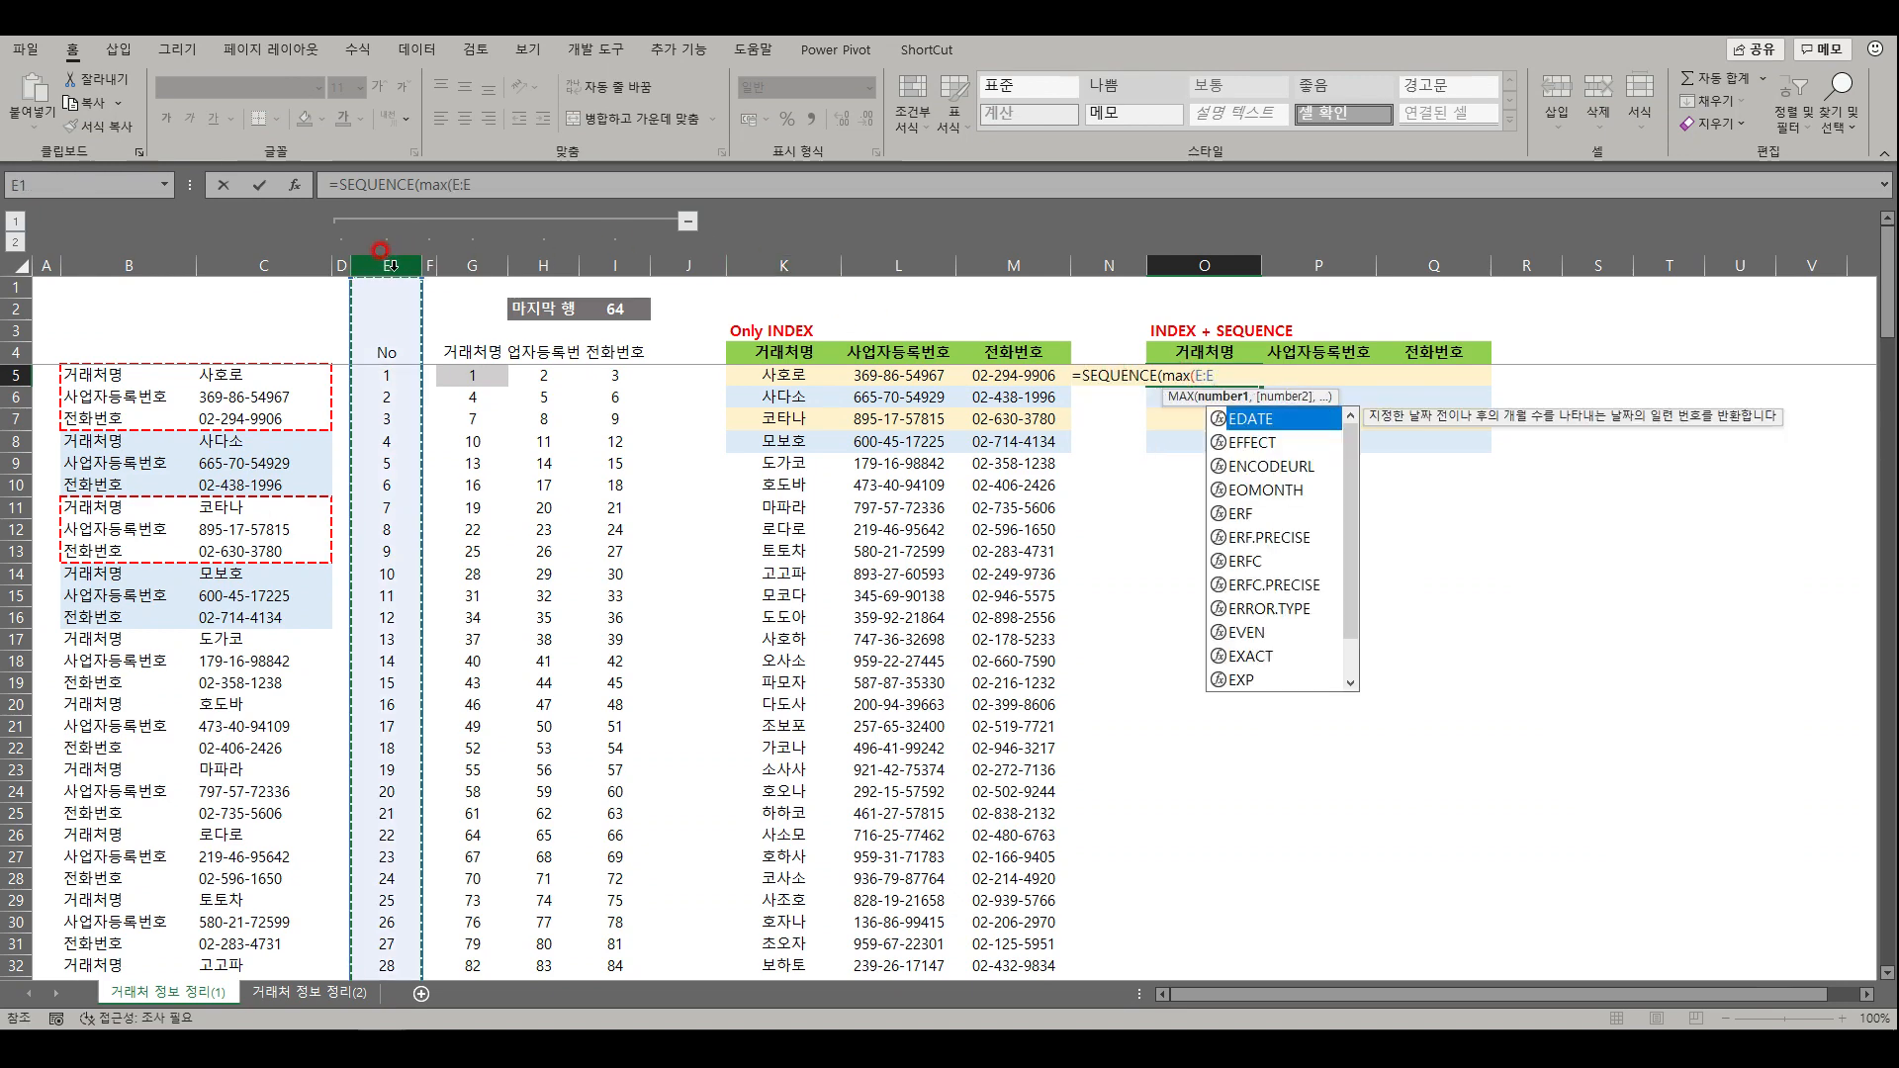
type(")/")
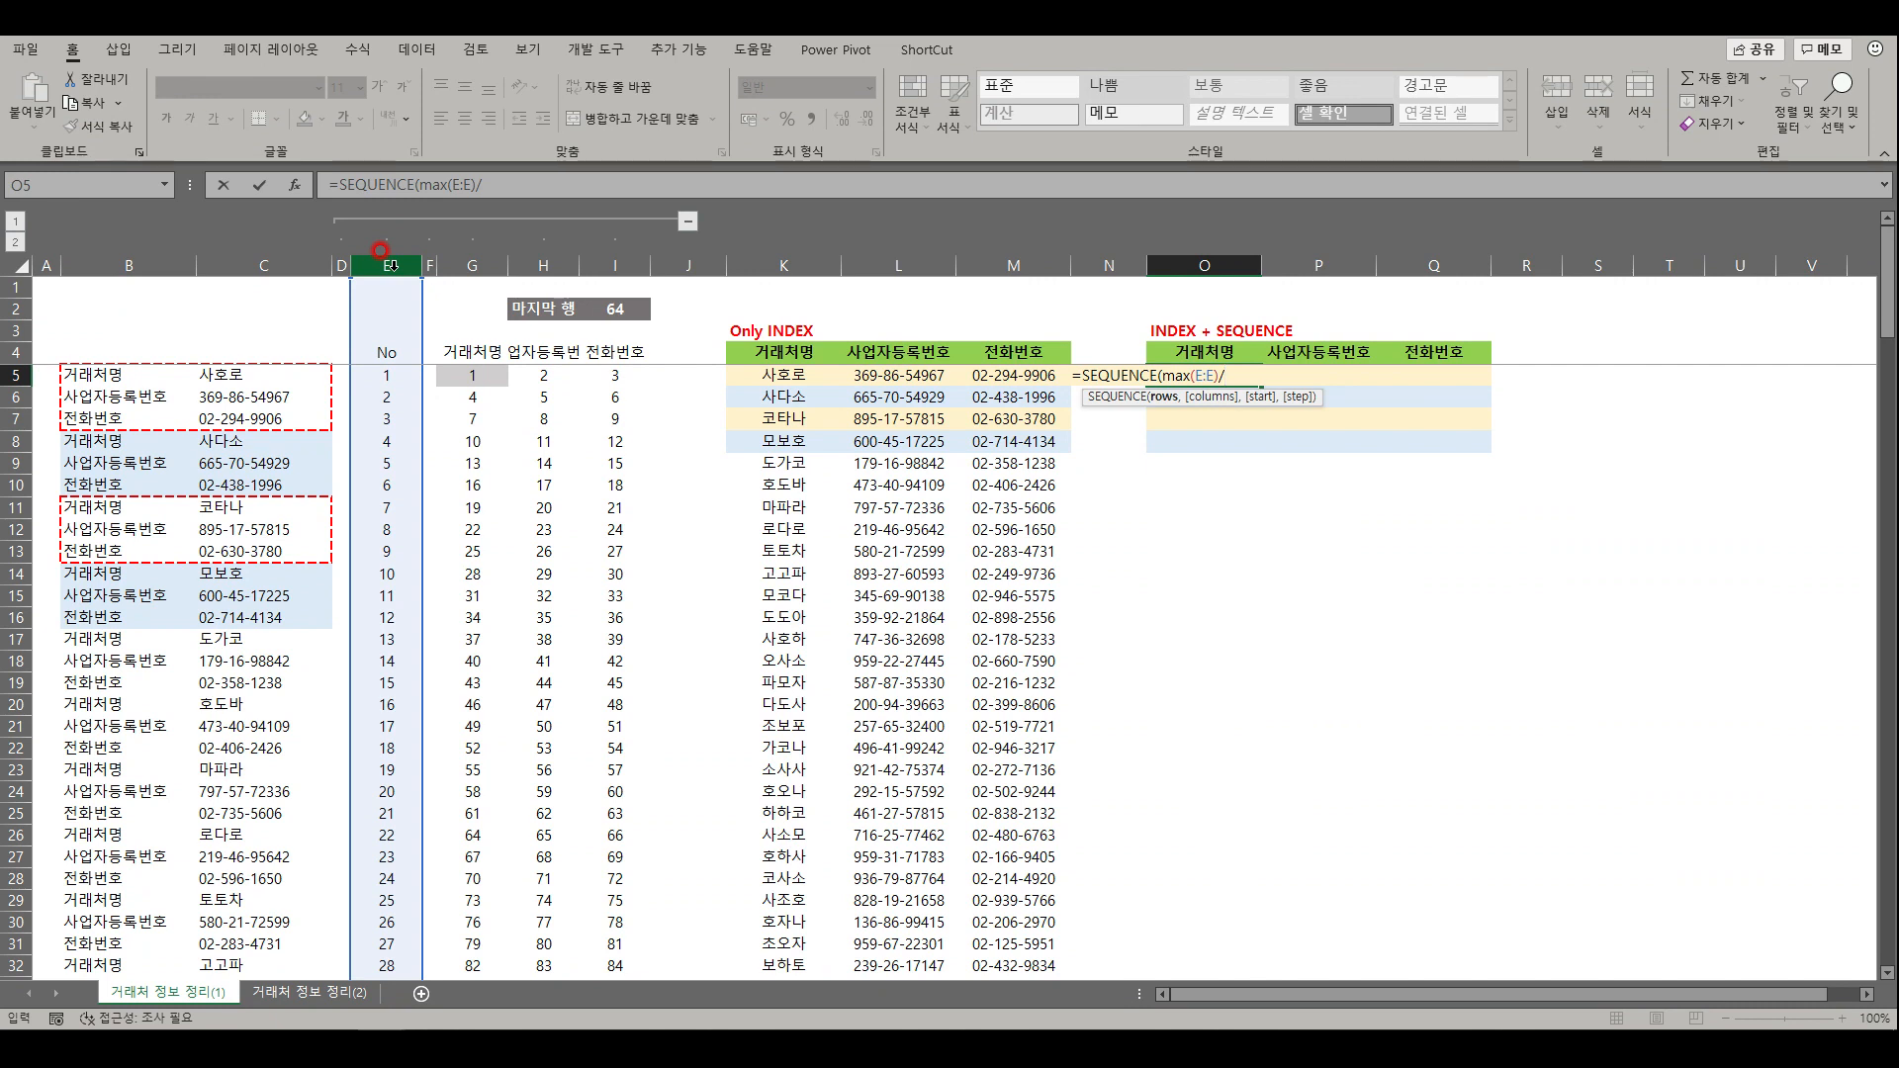
type("3,")
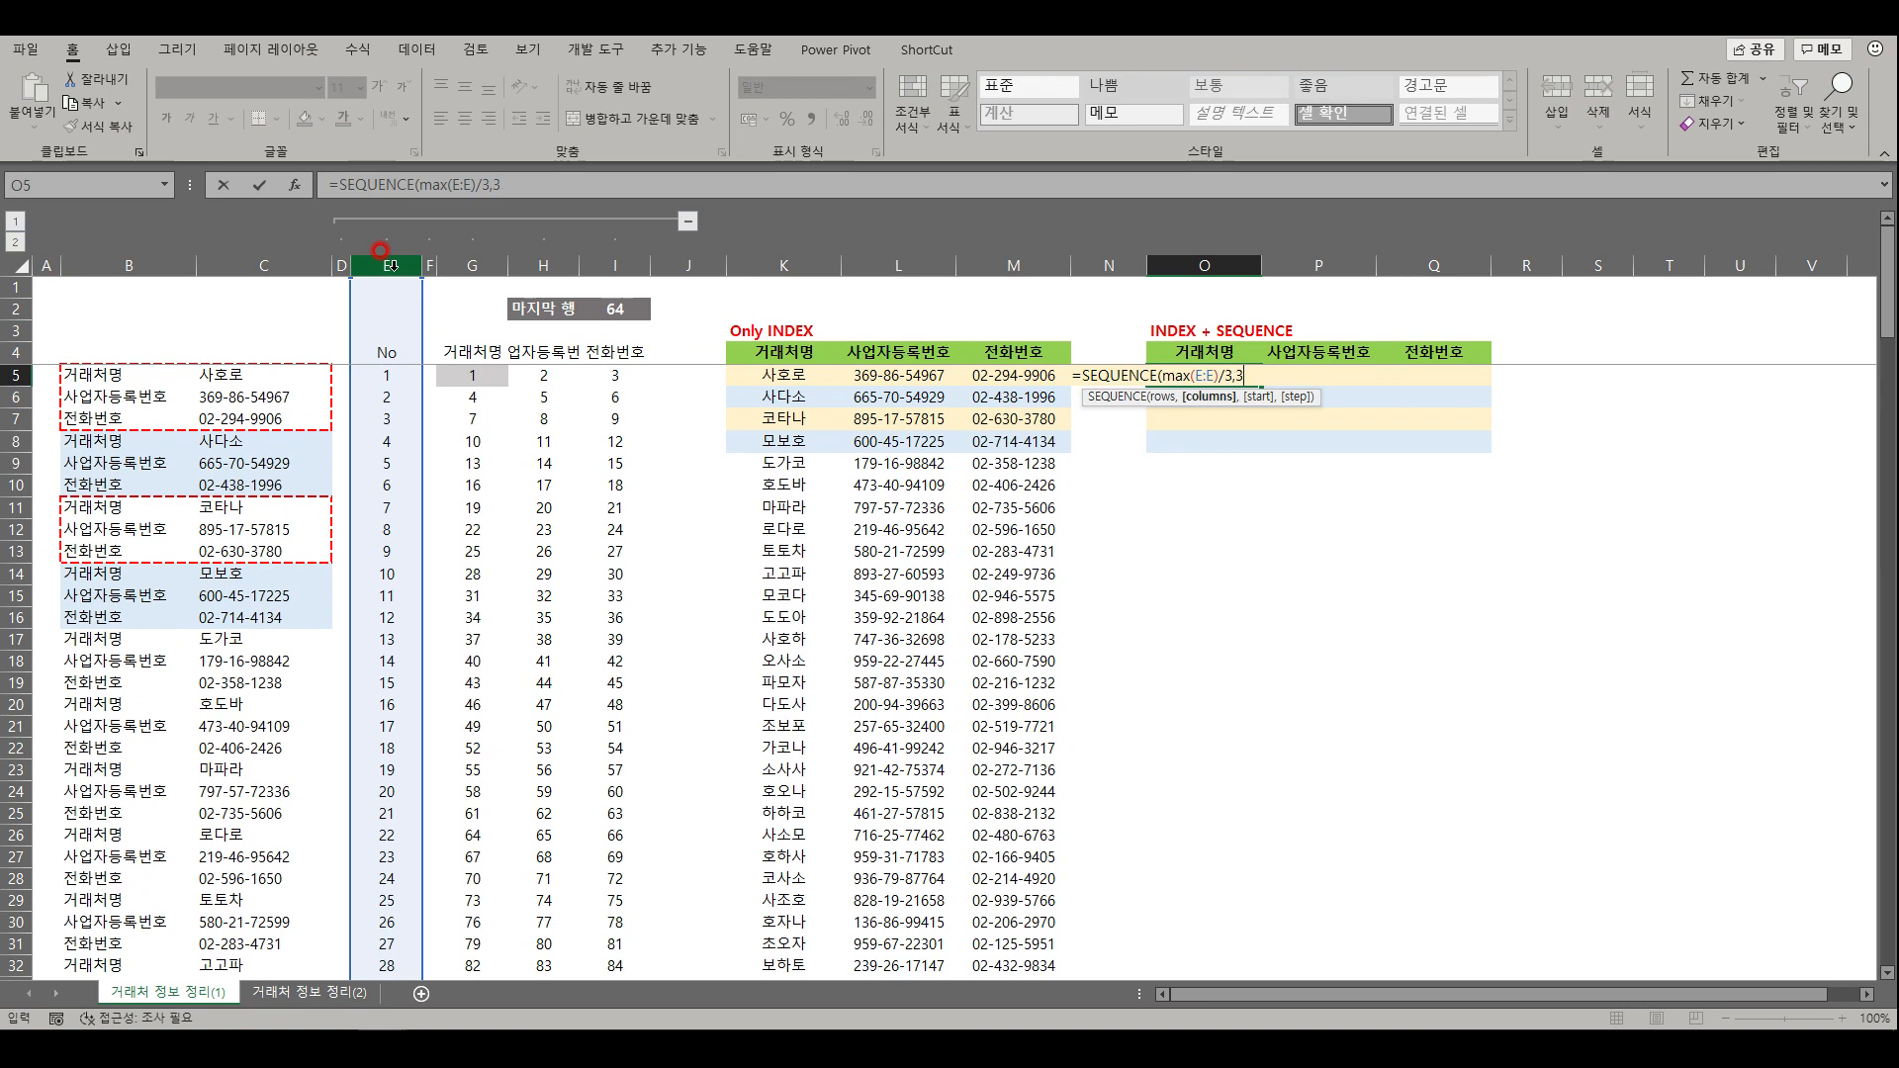
type("3,1,1)")
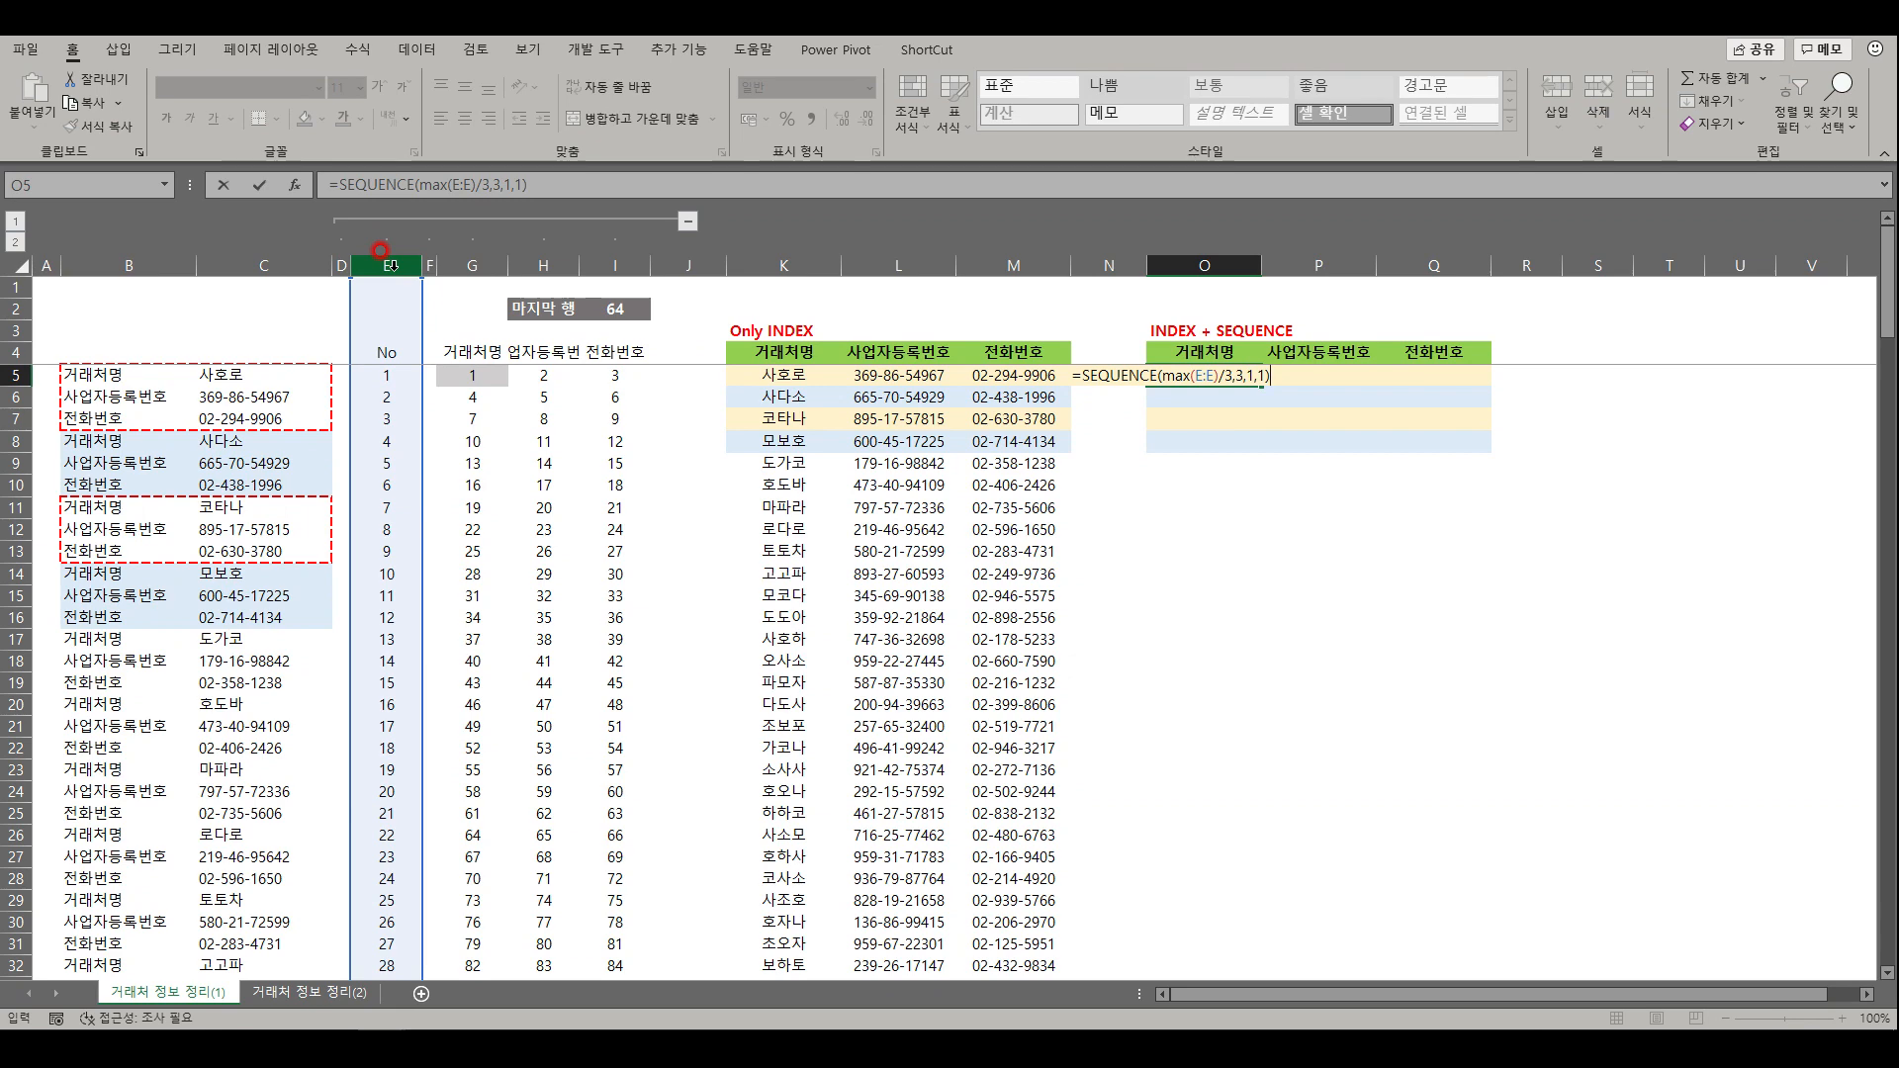
key("Return")
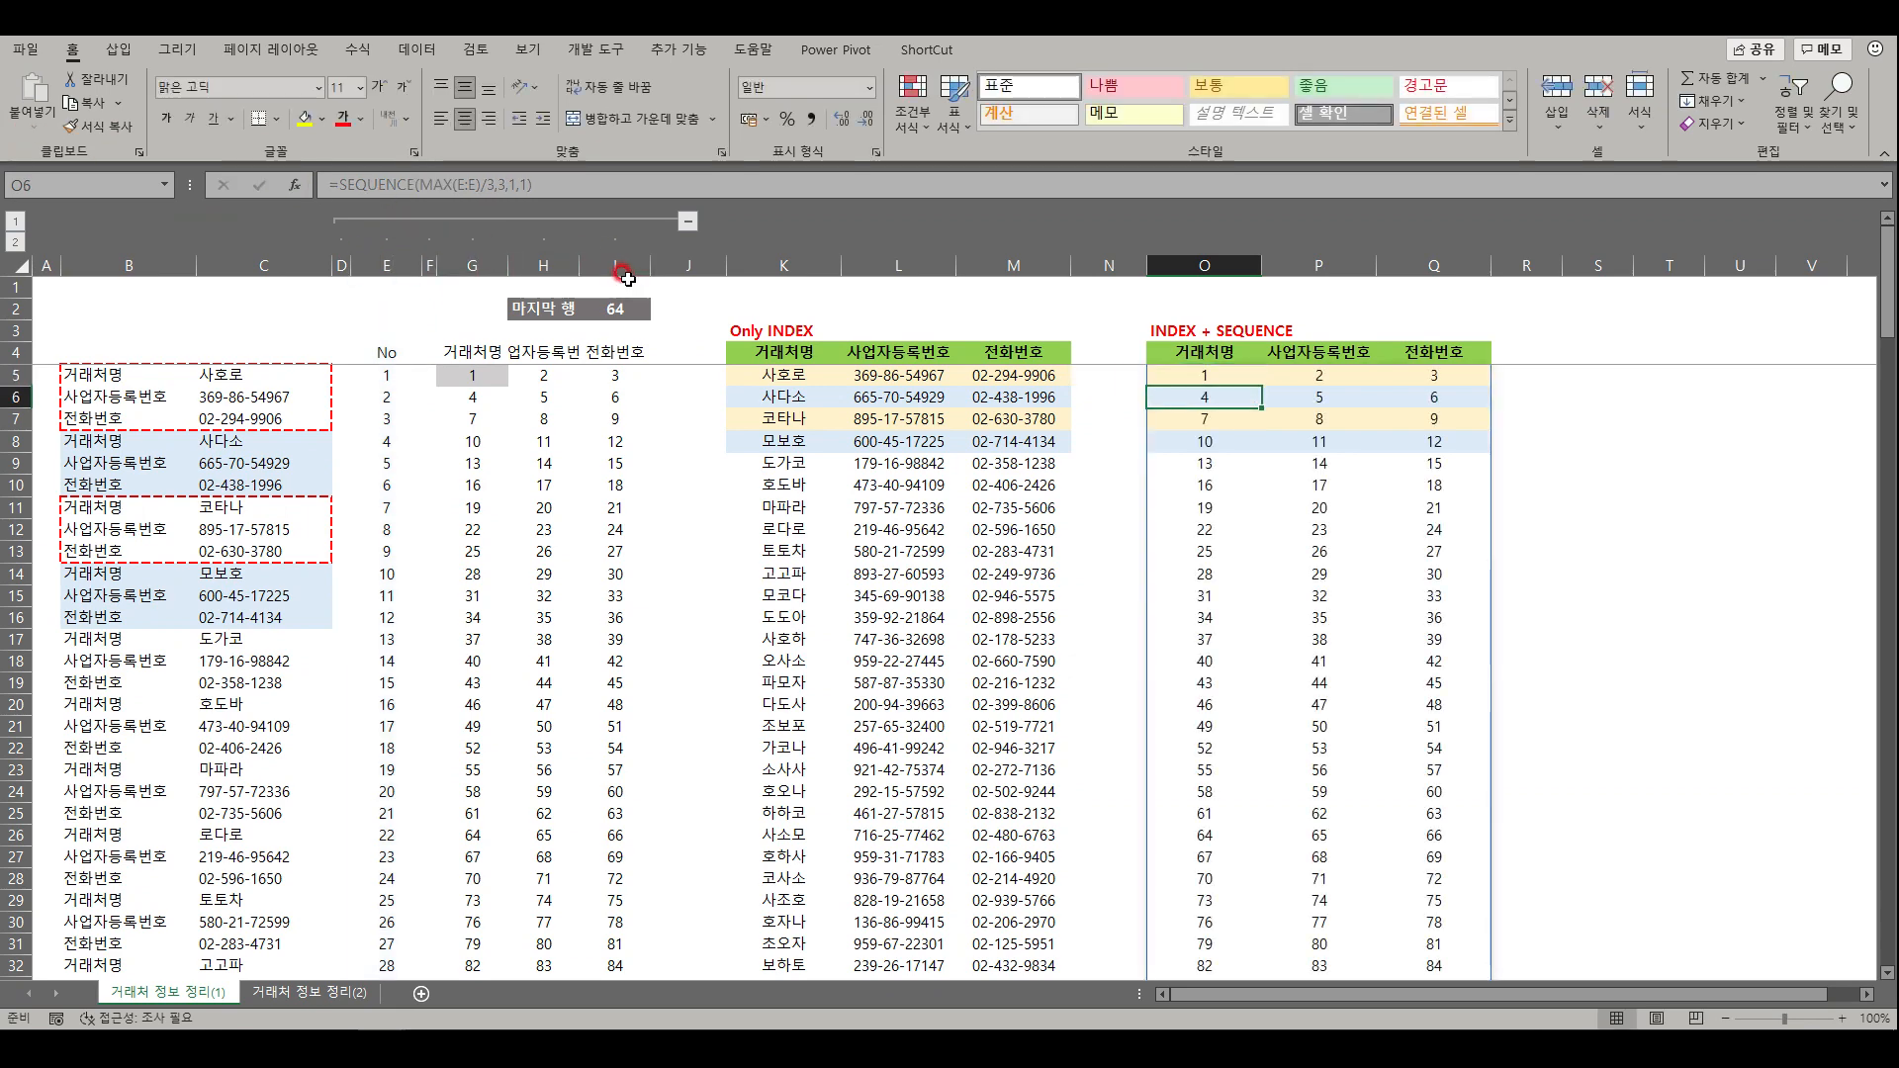
- Compare the spilled position numbers with helper columns G:I down to row 64 and return to O5
left_click(474, 378)
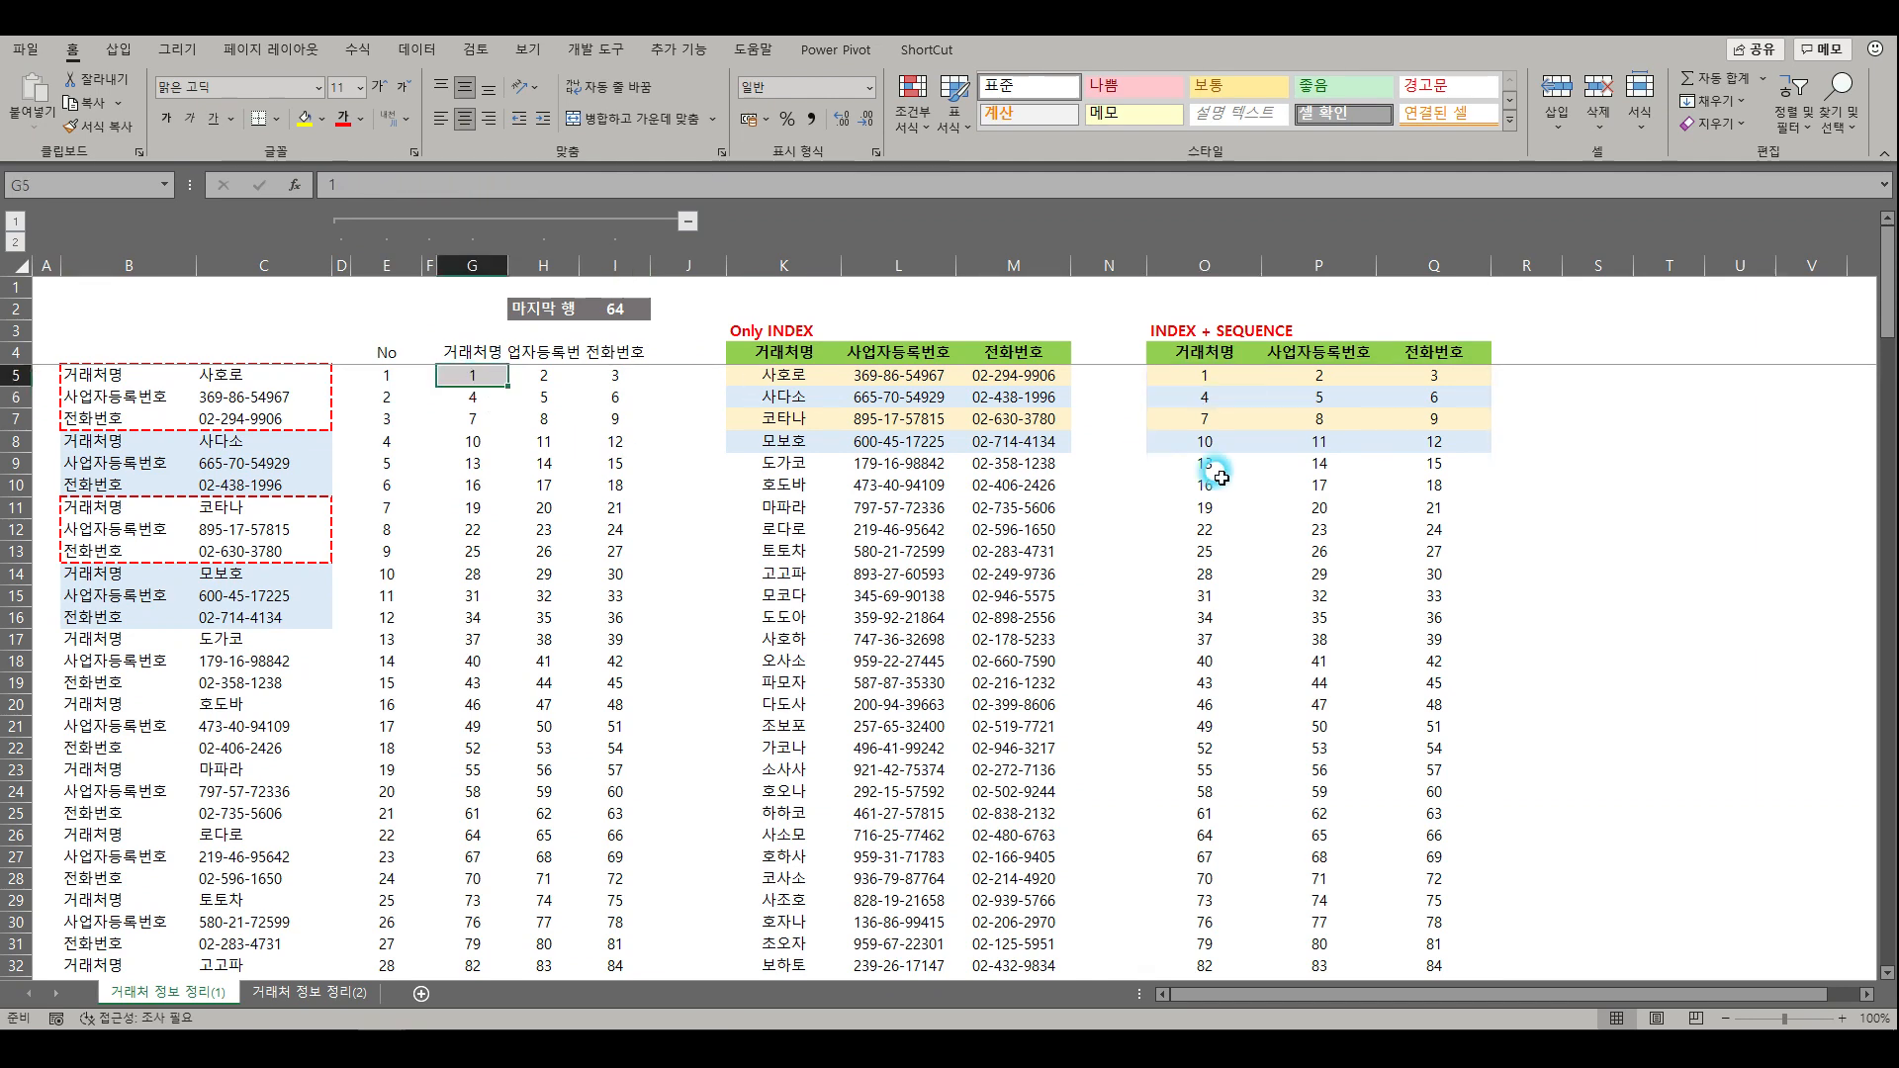
left_click(1217, 465)
left_click(1205, 376)
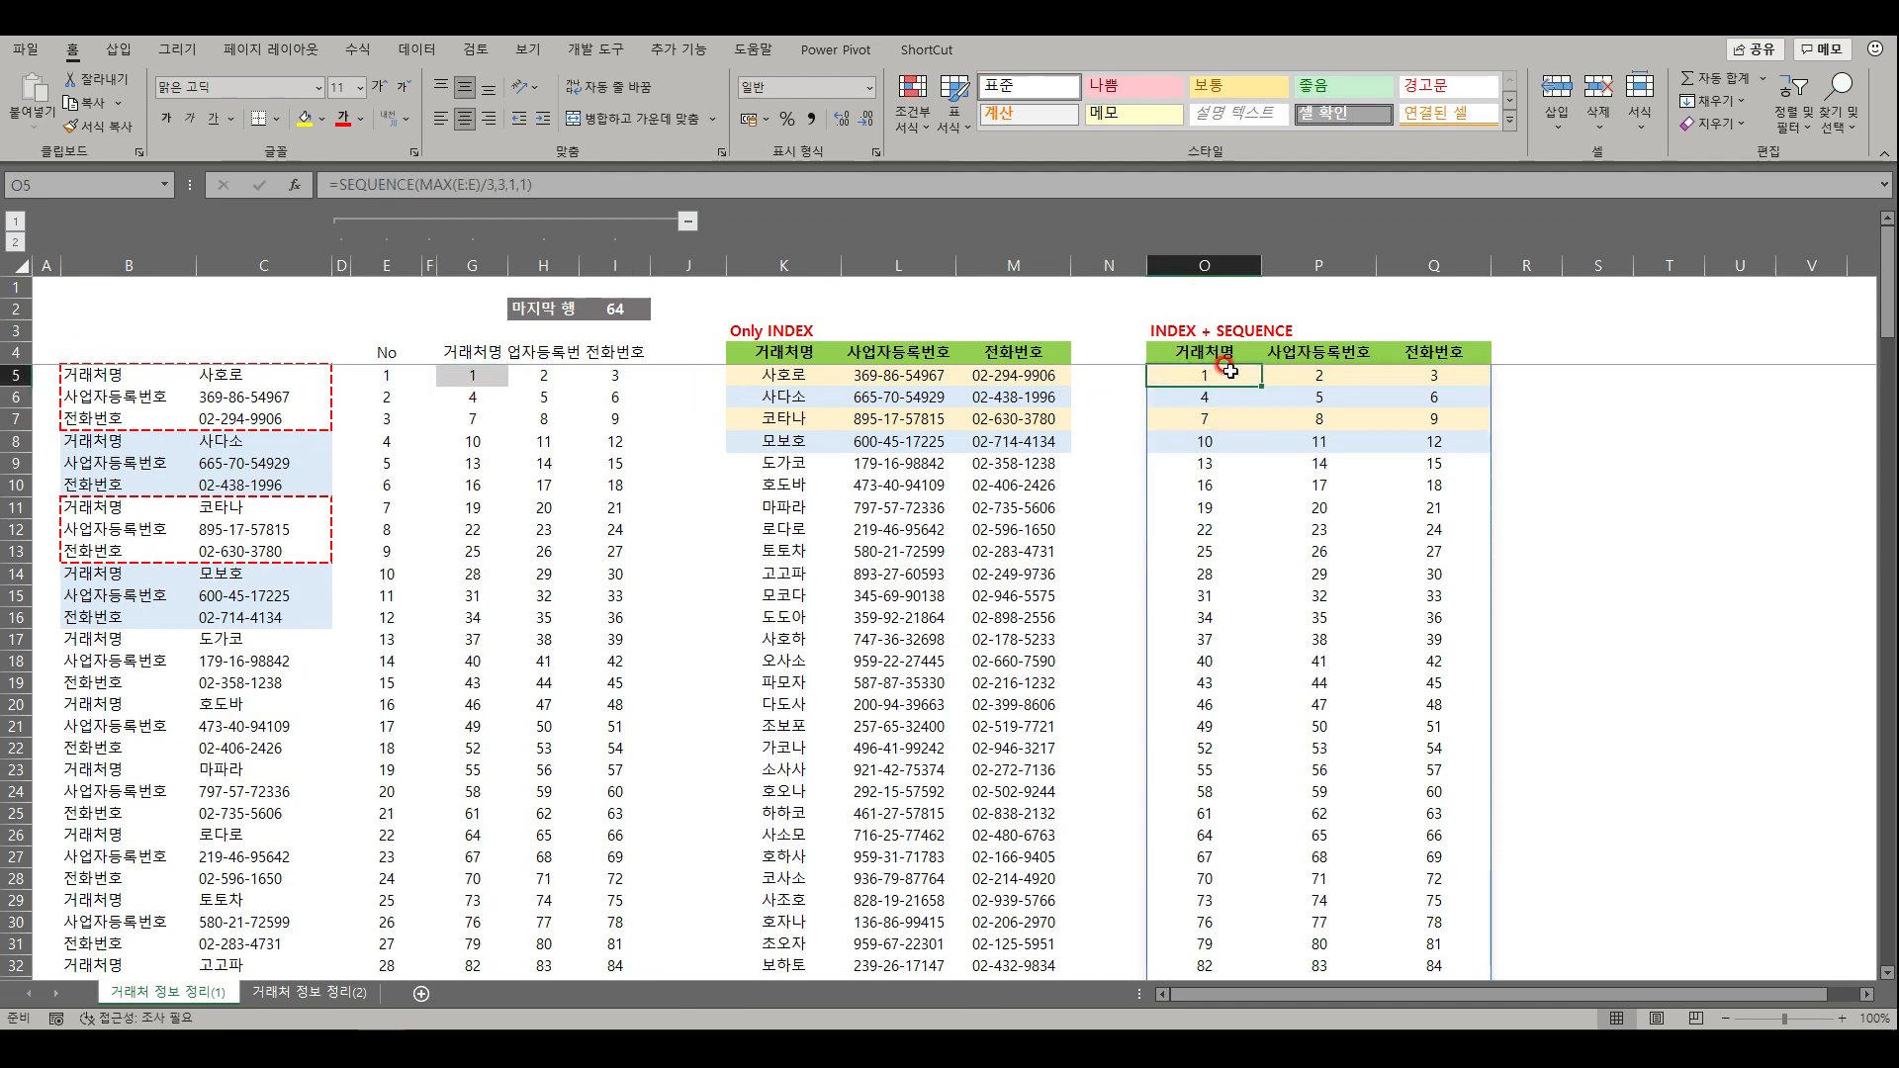
key("ctrl+Down")
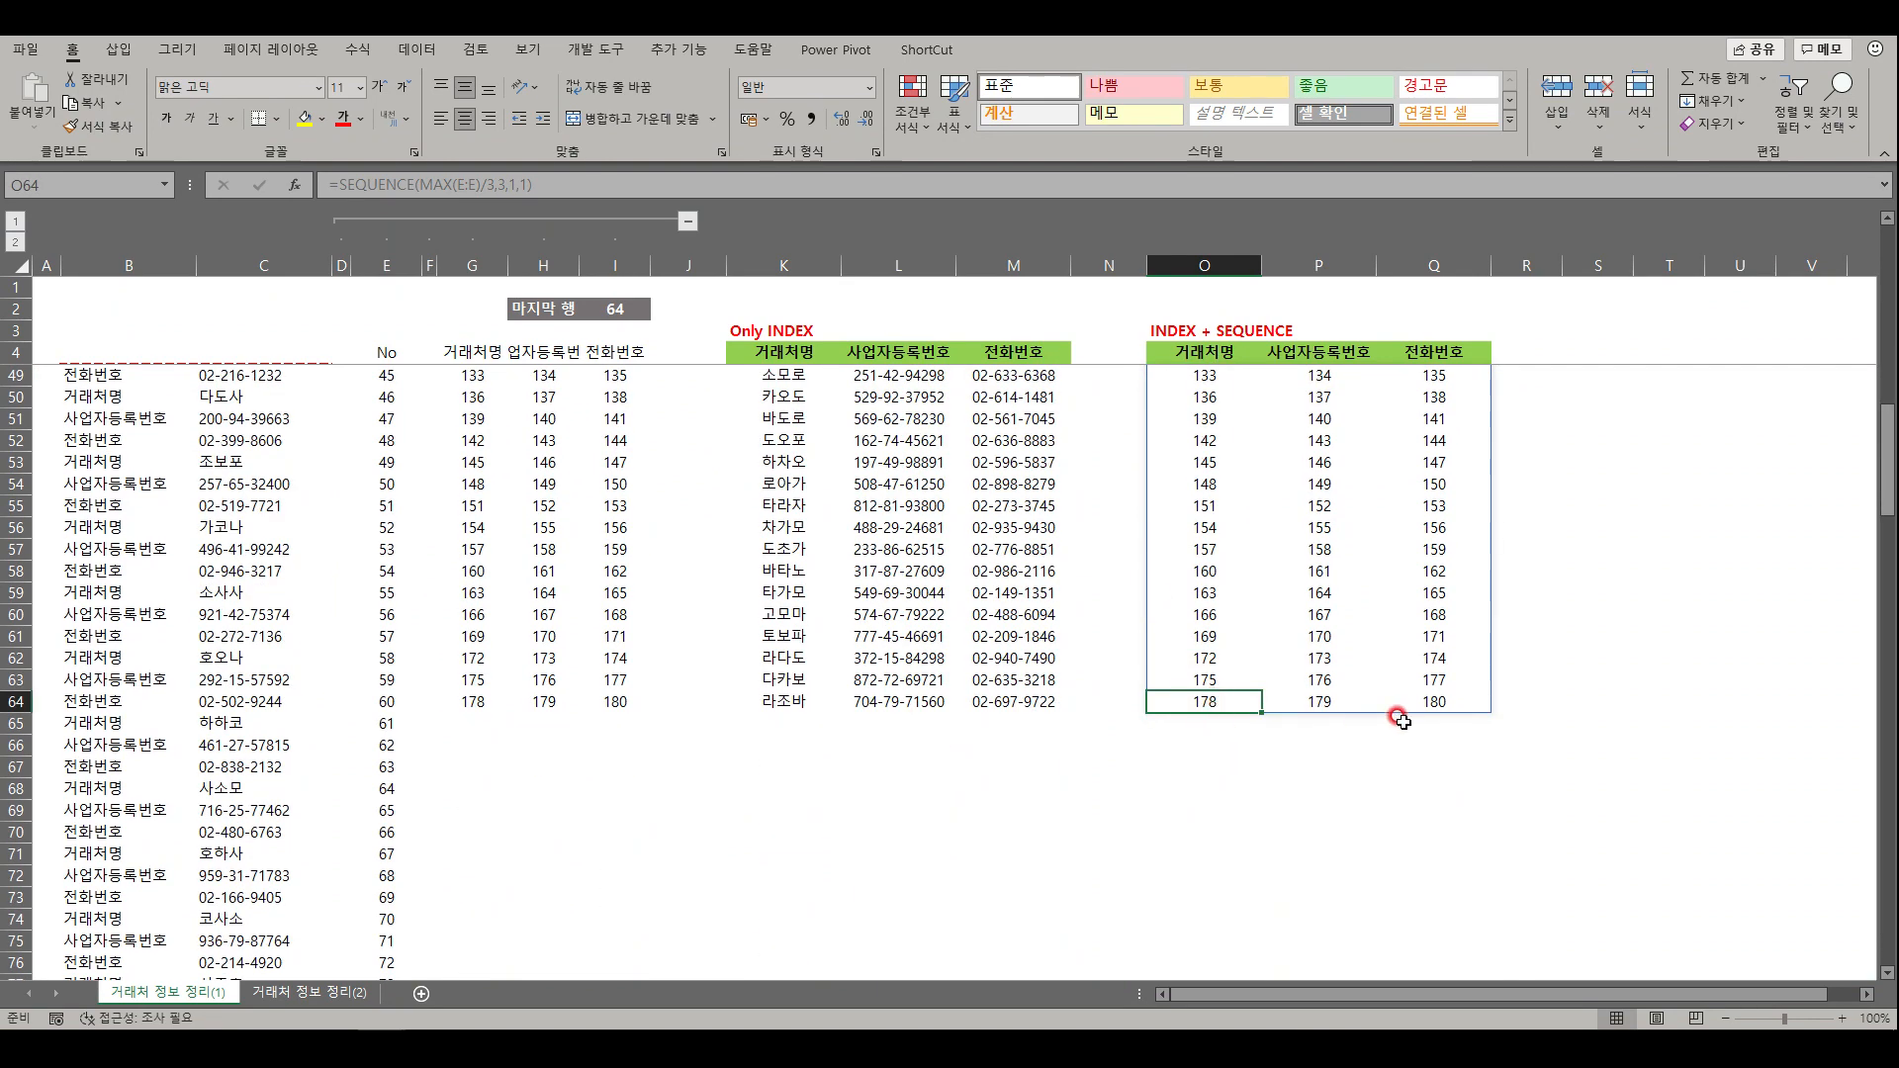
left_click(1201, 333)
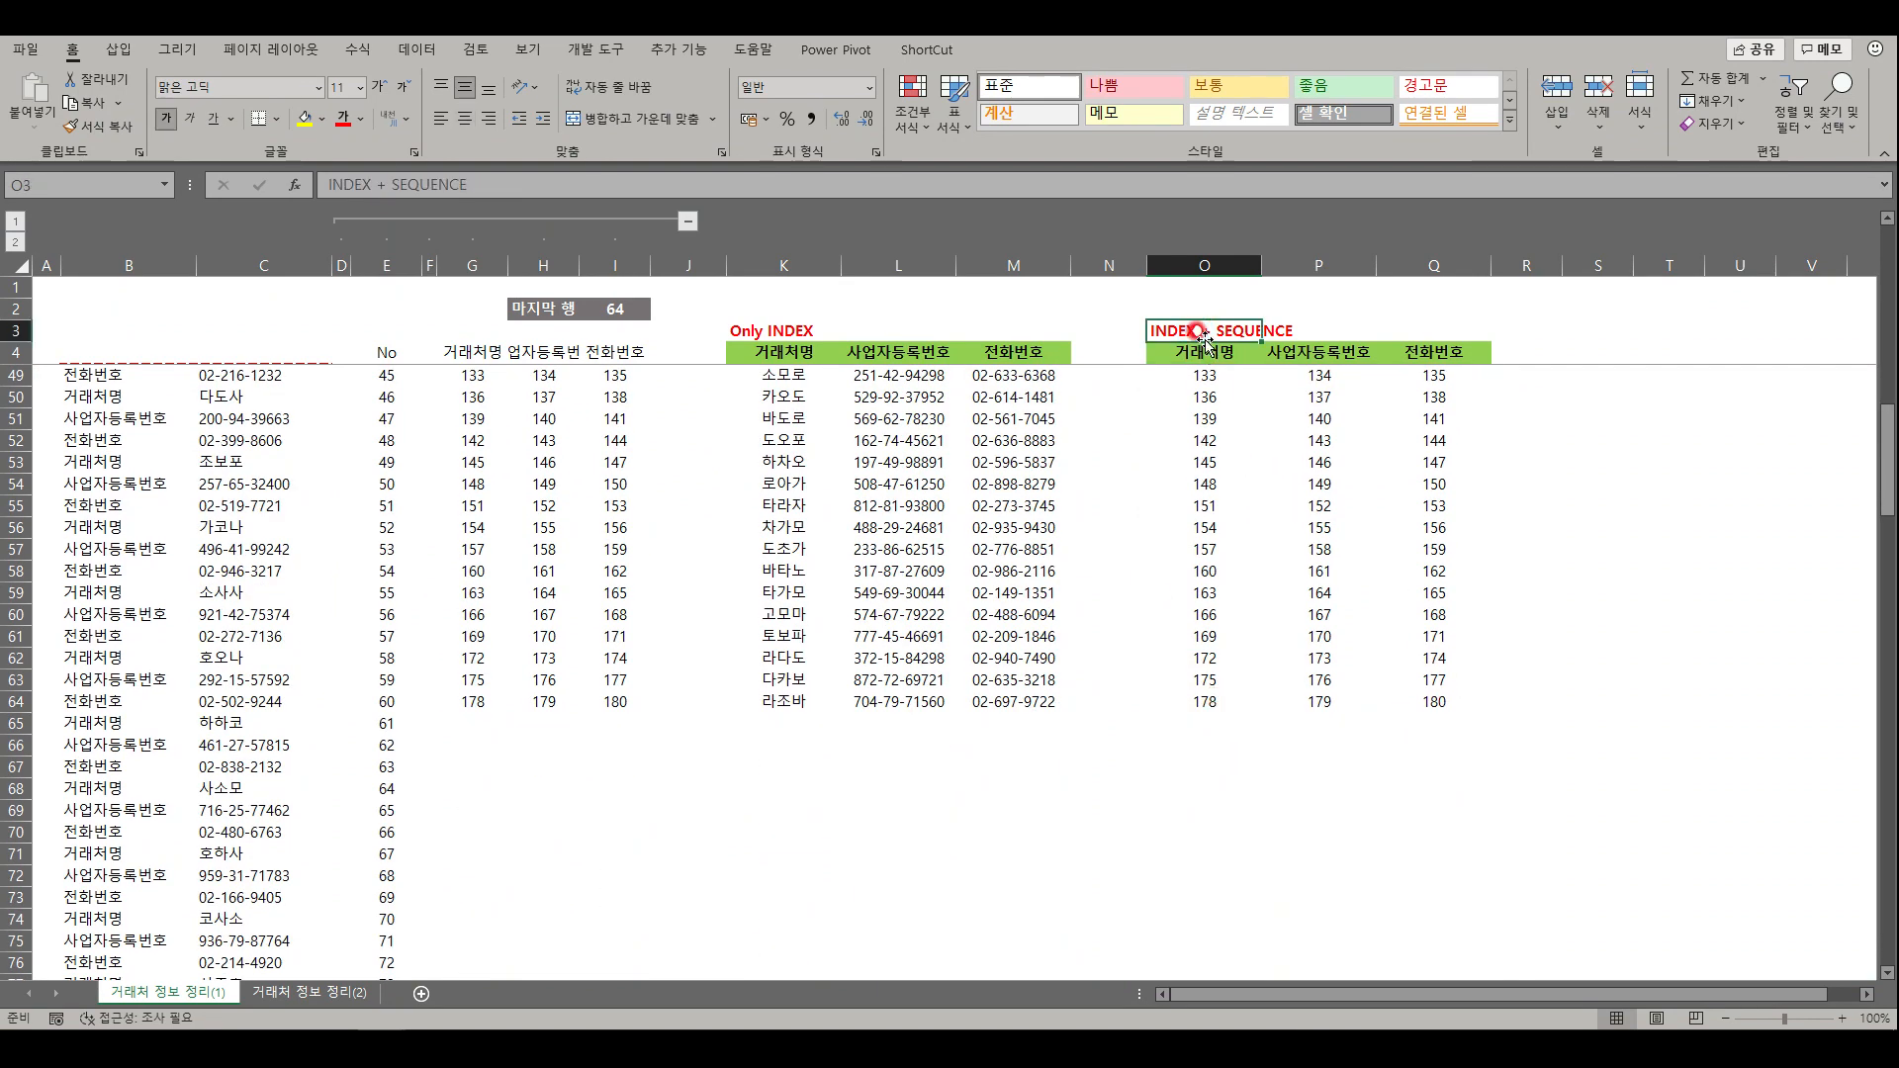
key("Down")
key("Down")
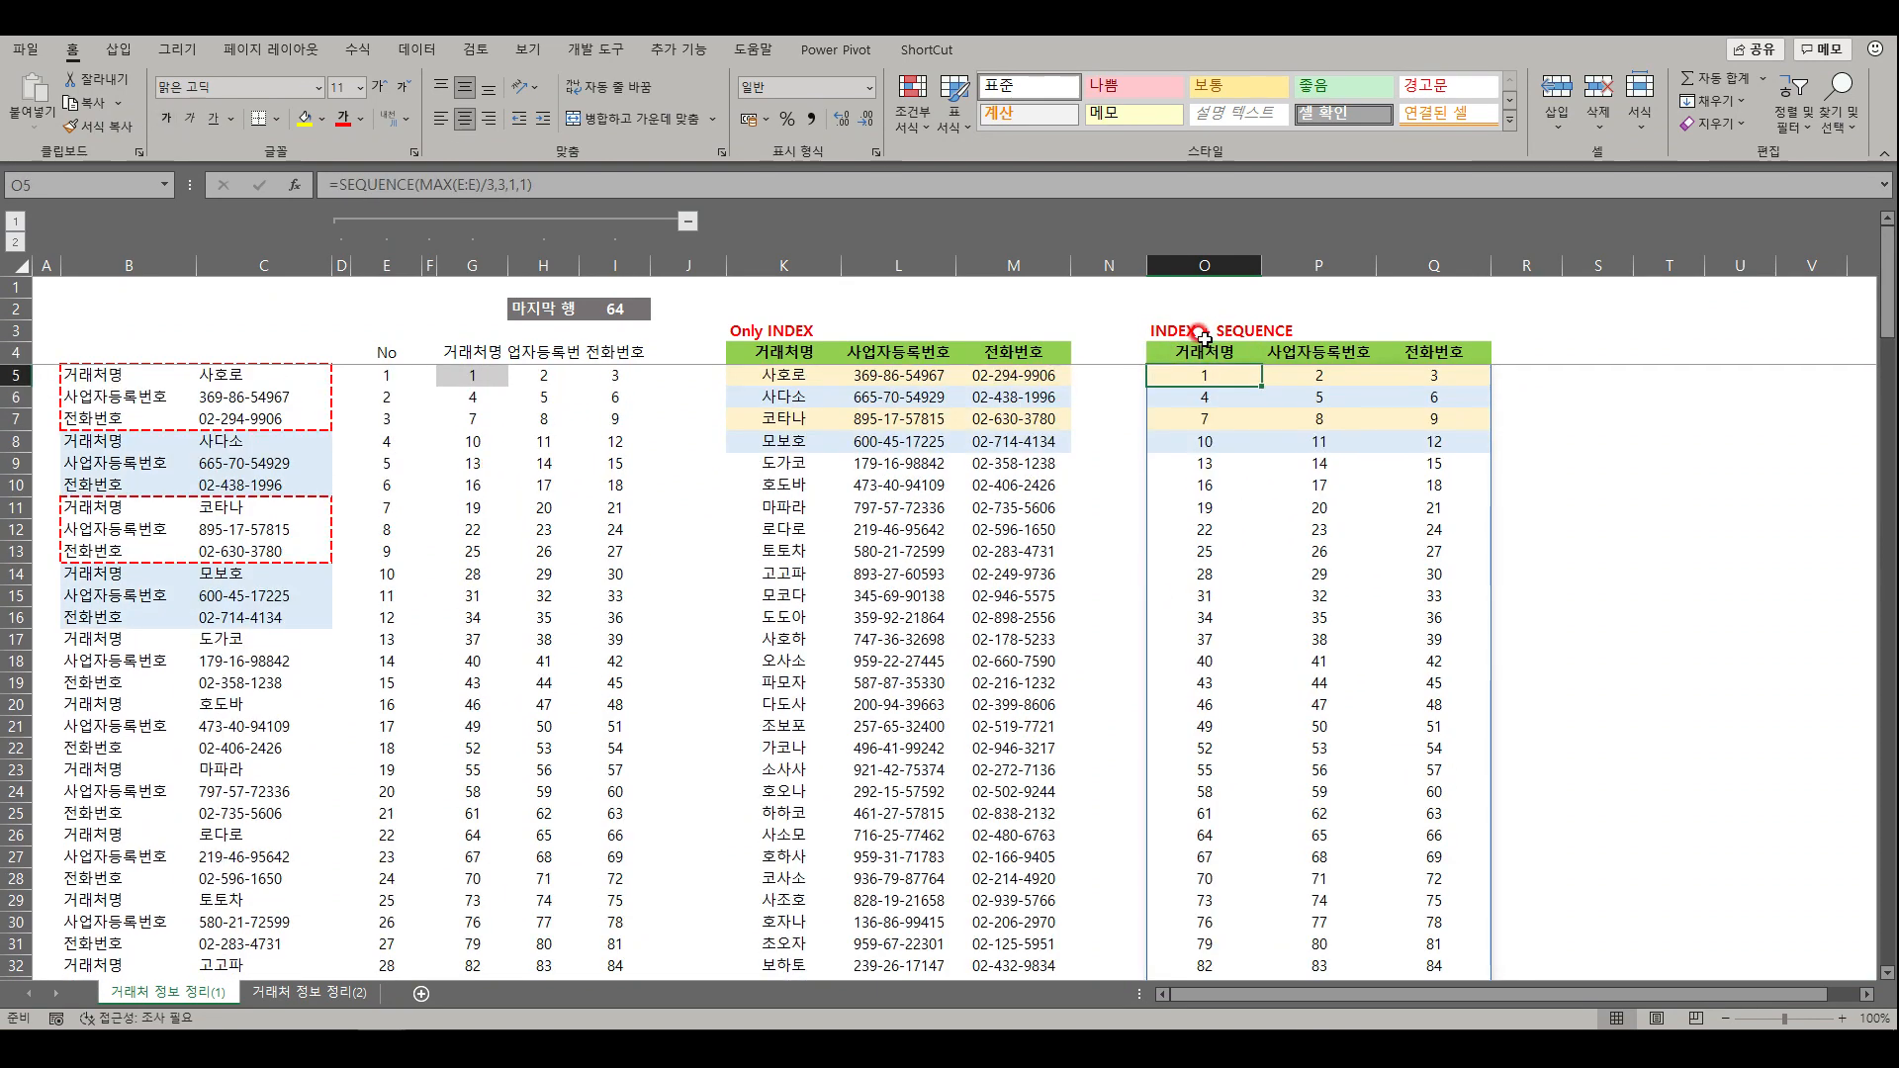
- Wrap the O5 formula in INDEX so it reads =INDEX($C$5:$C$184, SEQUENCE(MAX(E:E)/3,3,1,1), 1)
left_click(339, 184)
type("in")
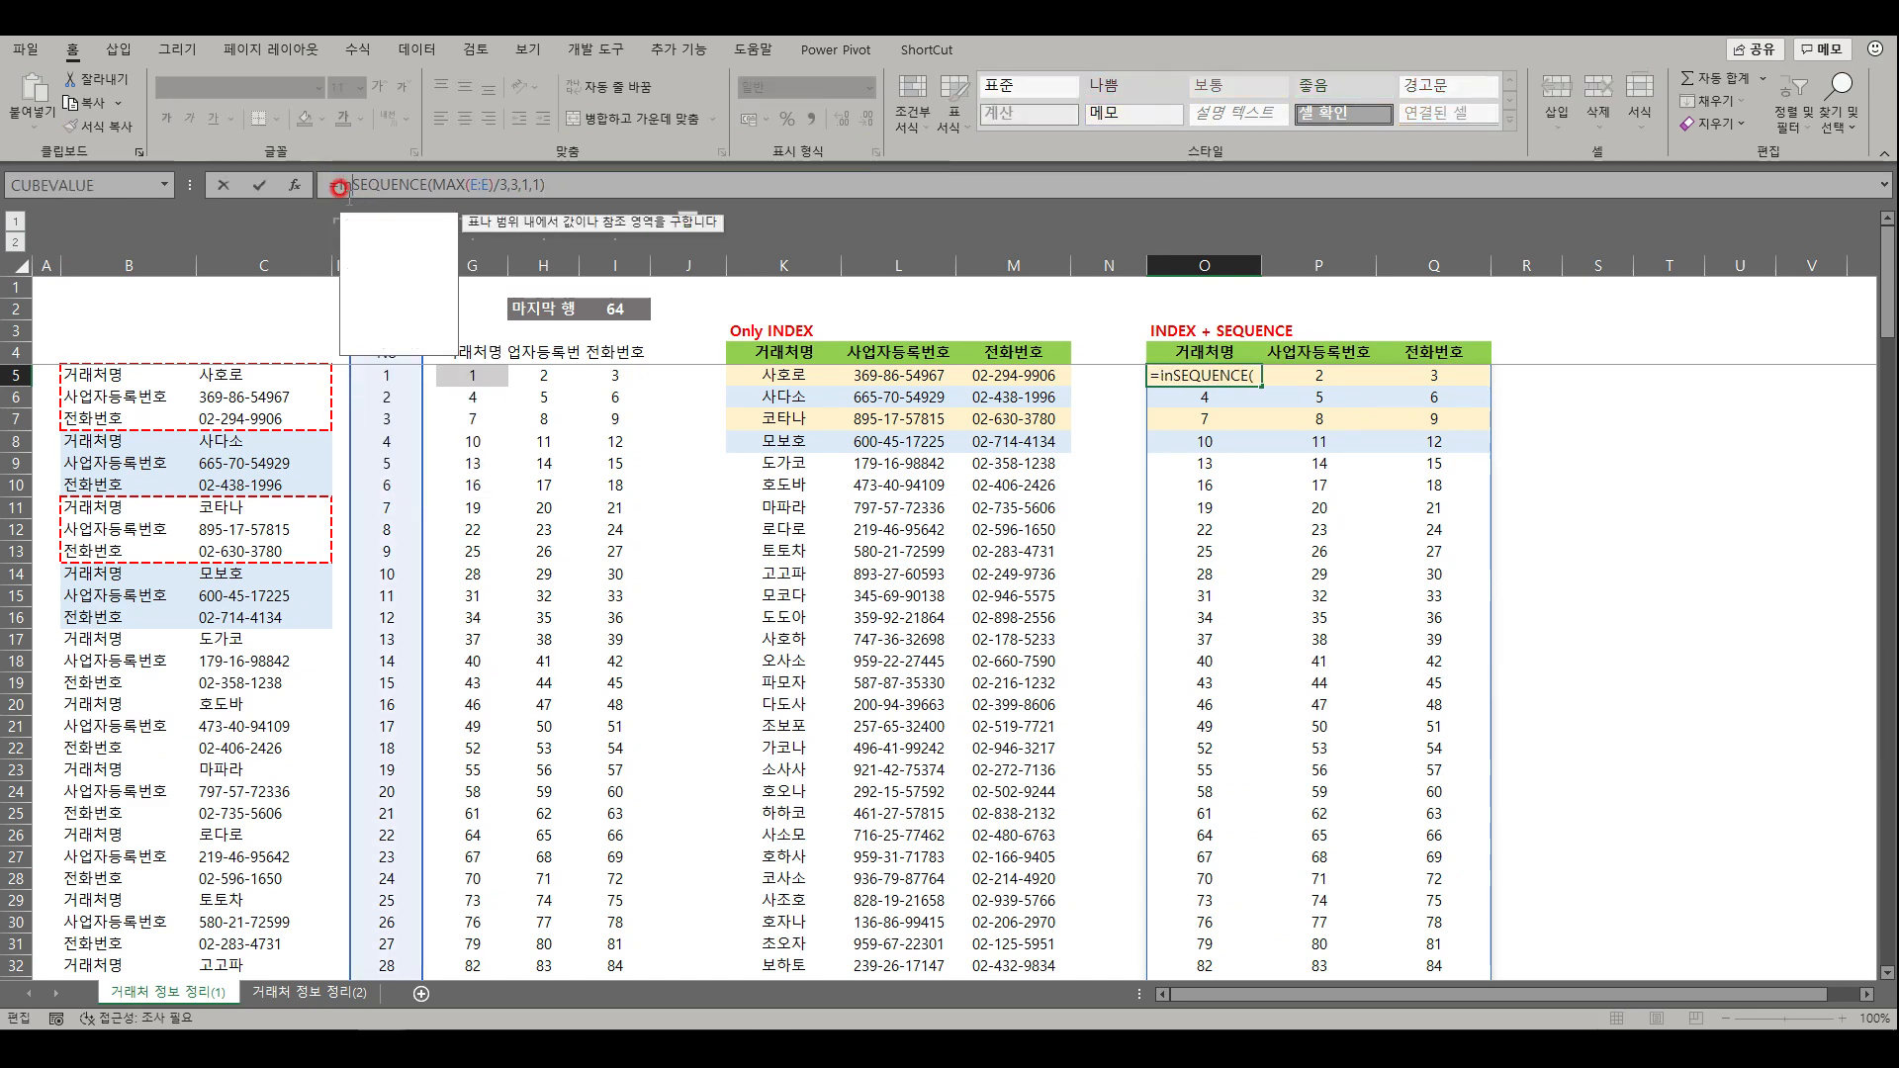
type("dex(")
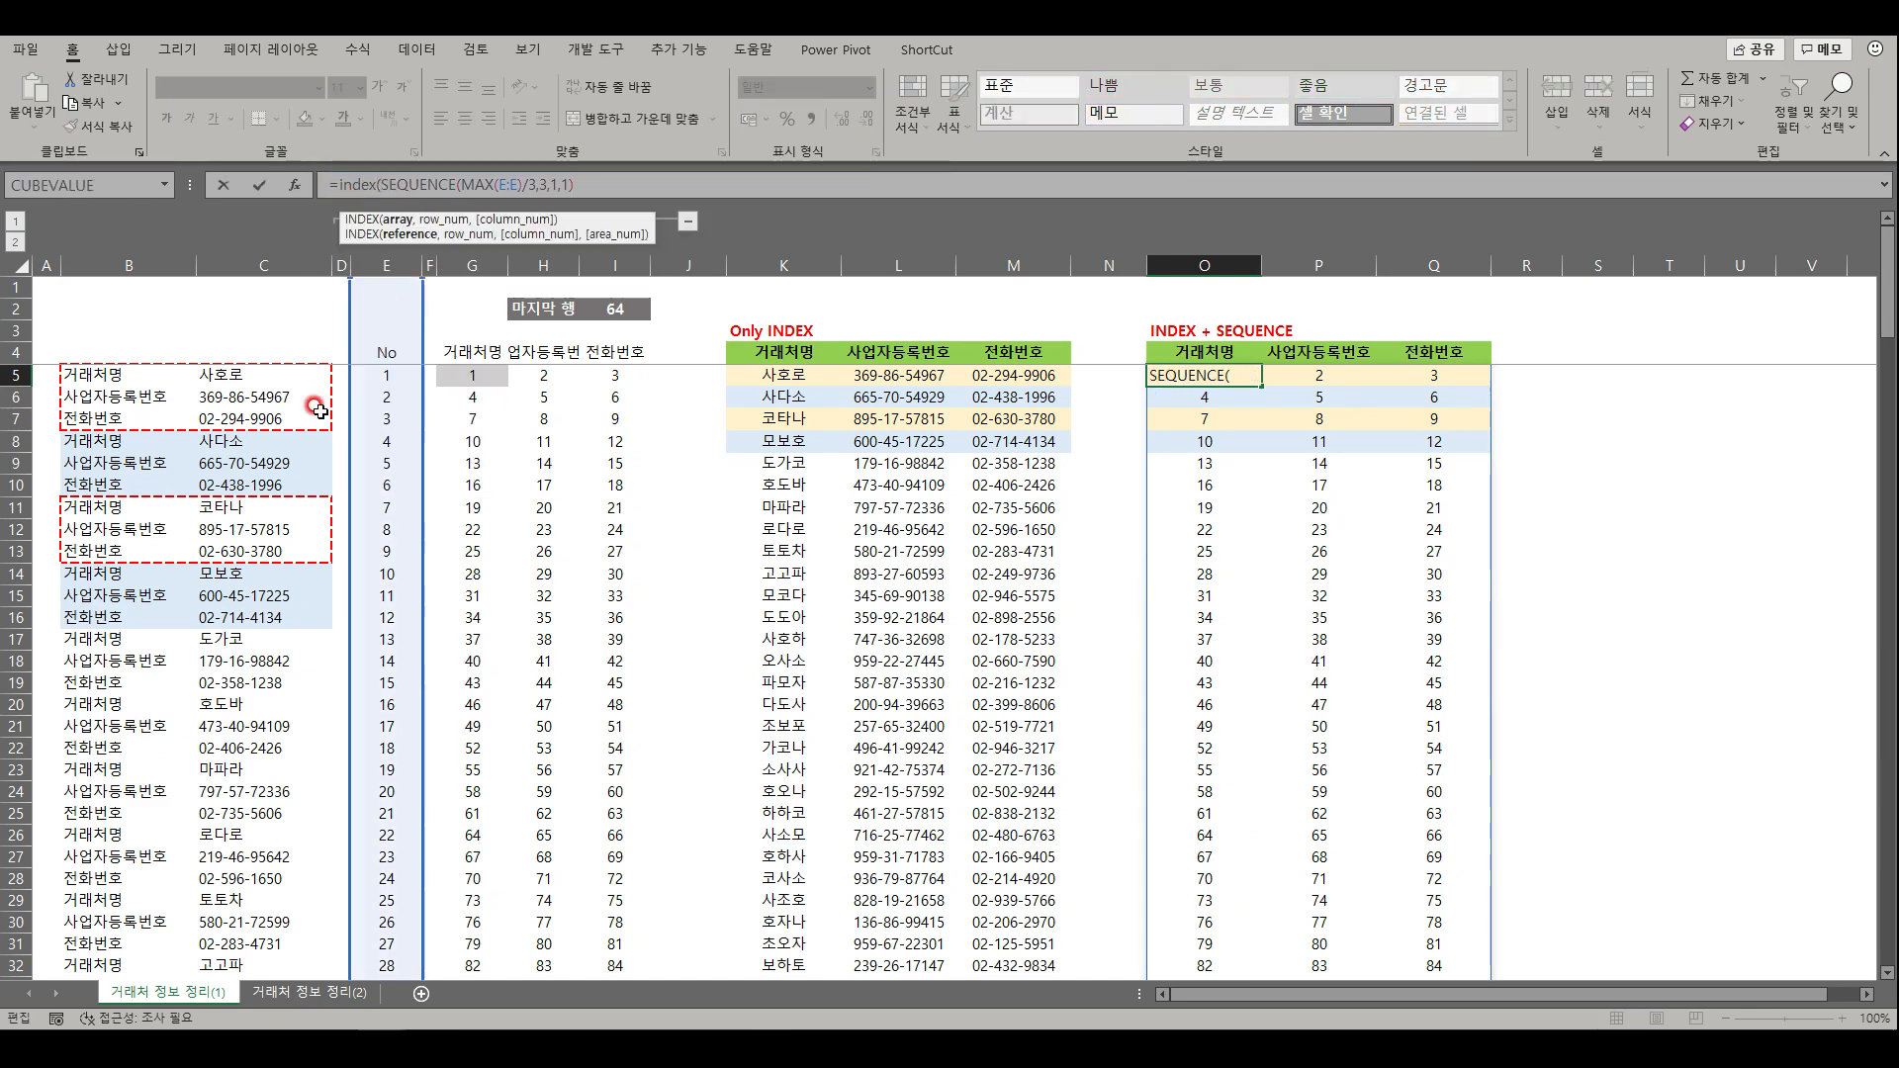
left_click(278, 374)
key("ctrl+shift+Down")
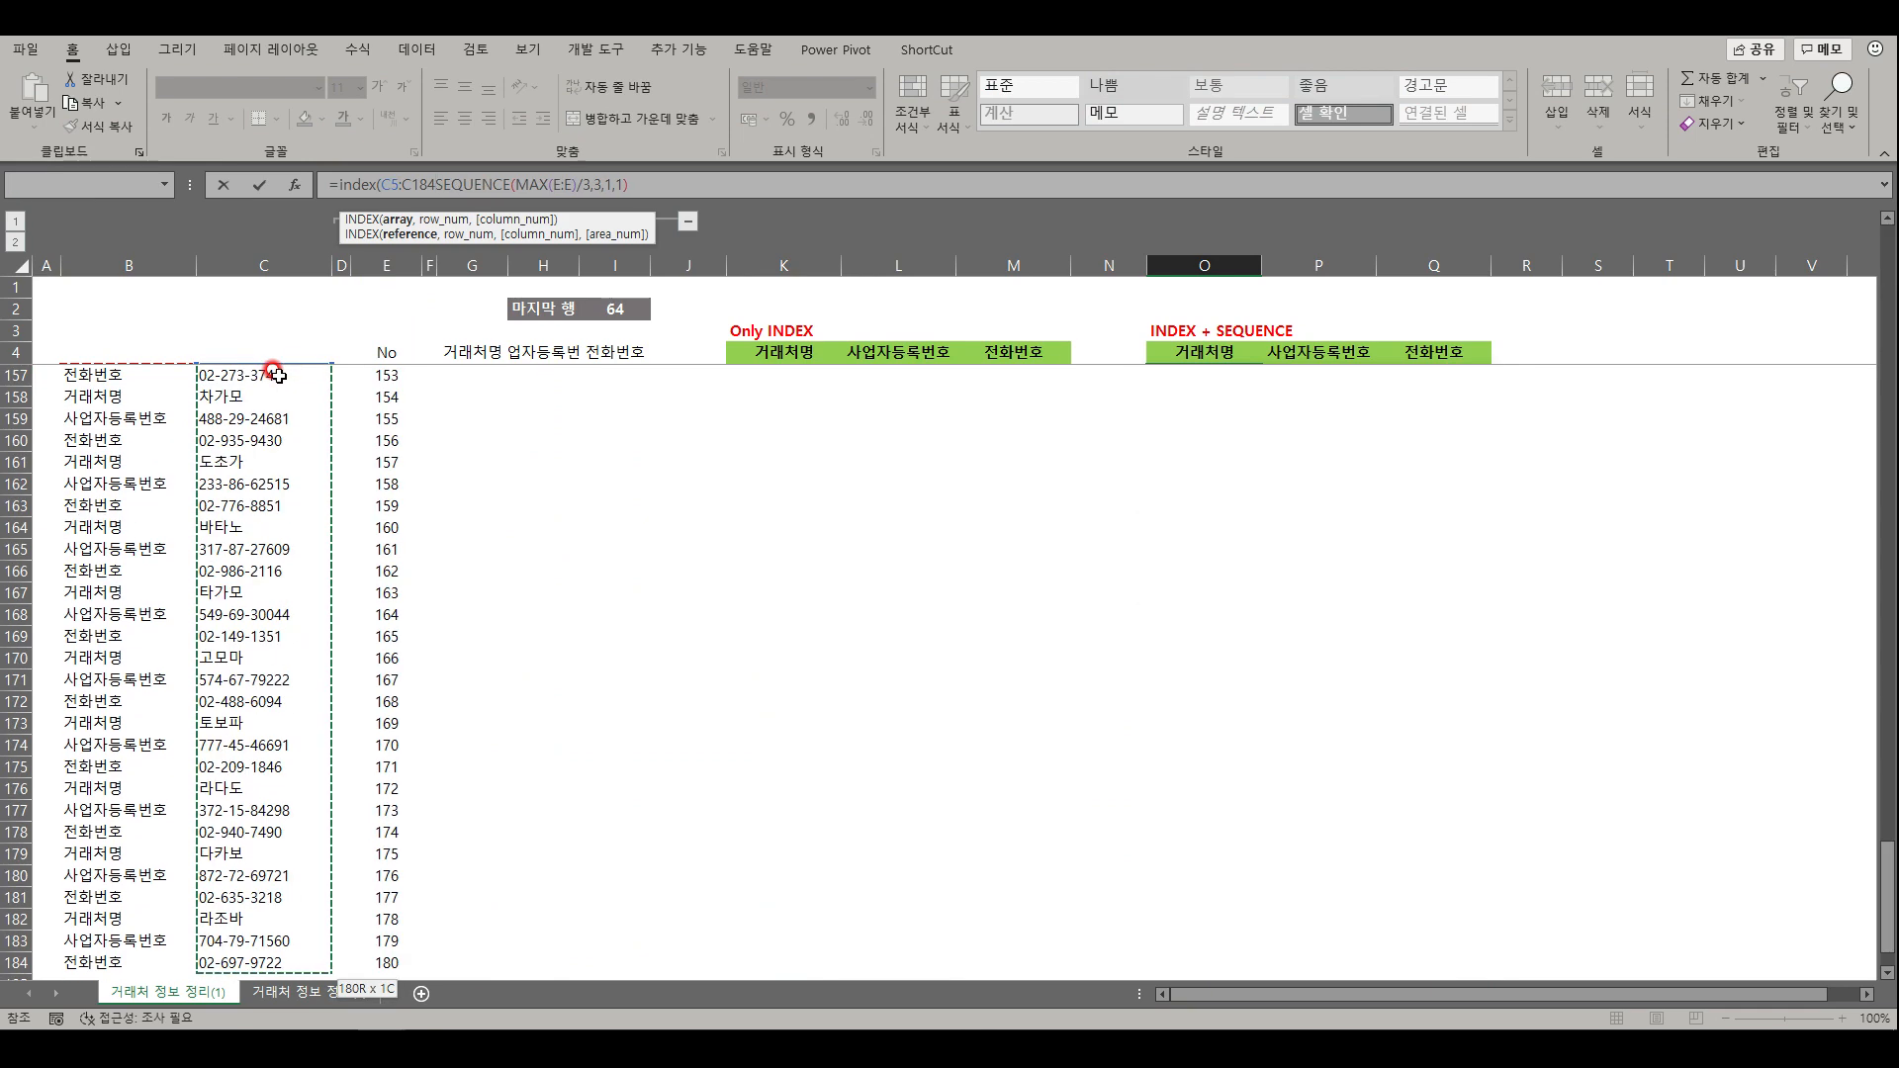
key("F4")
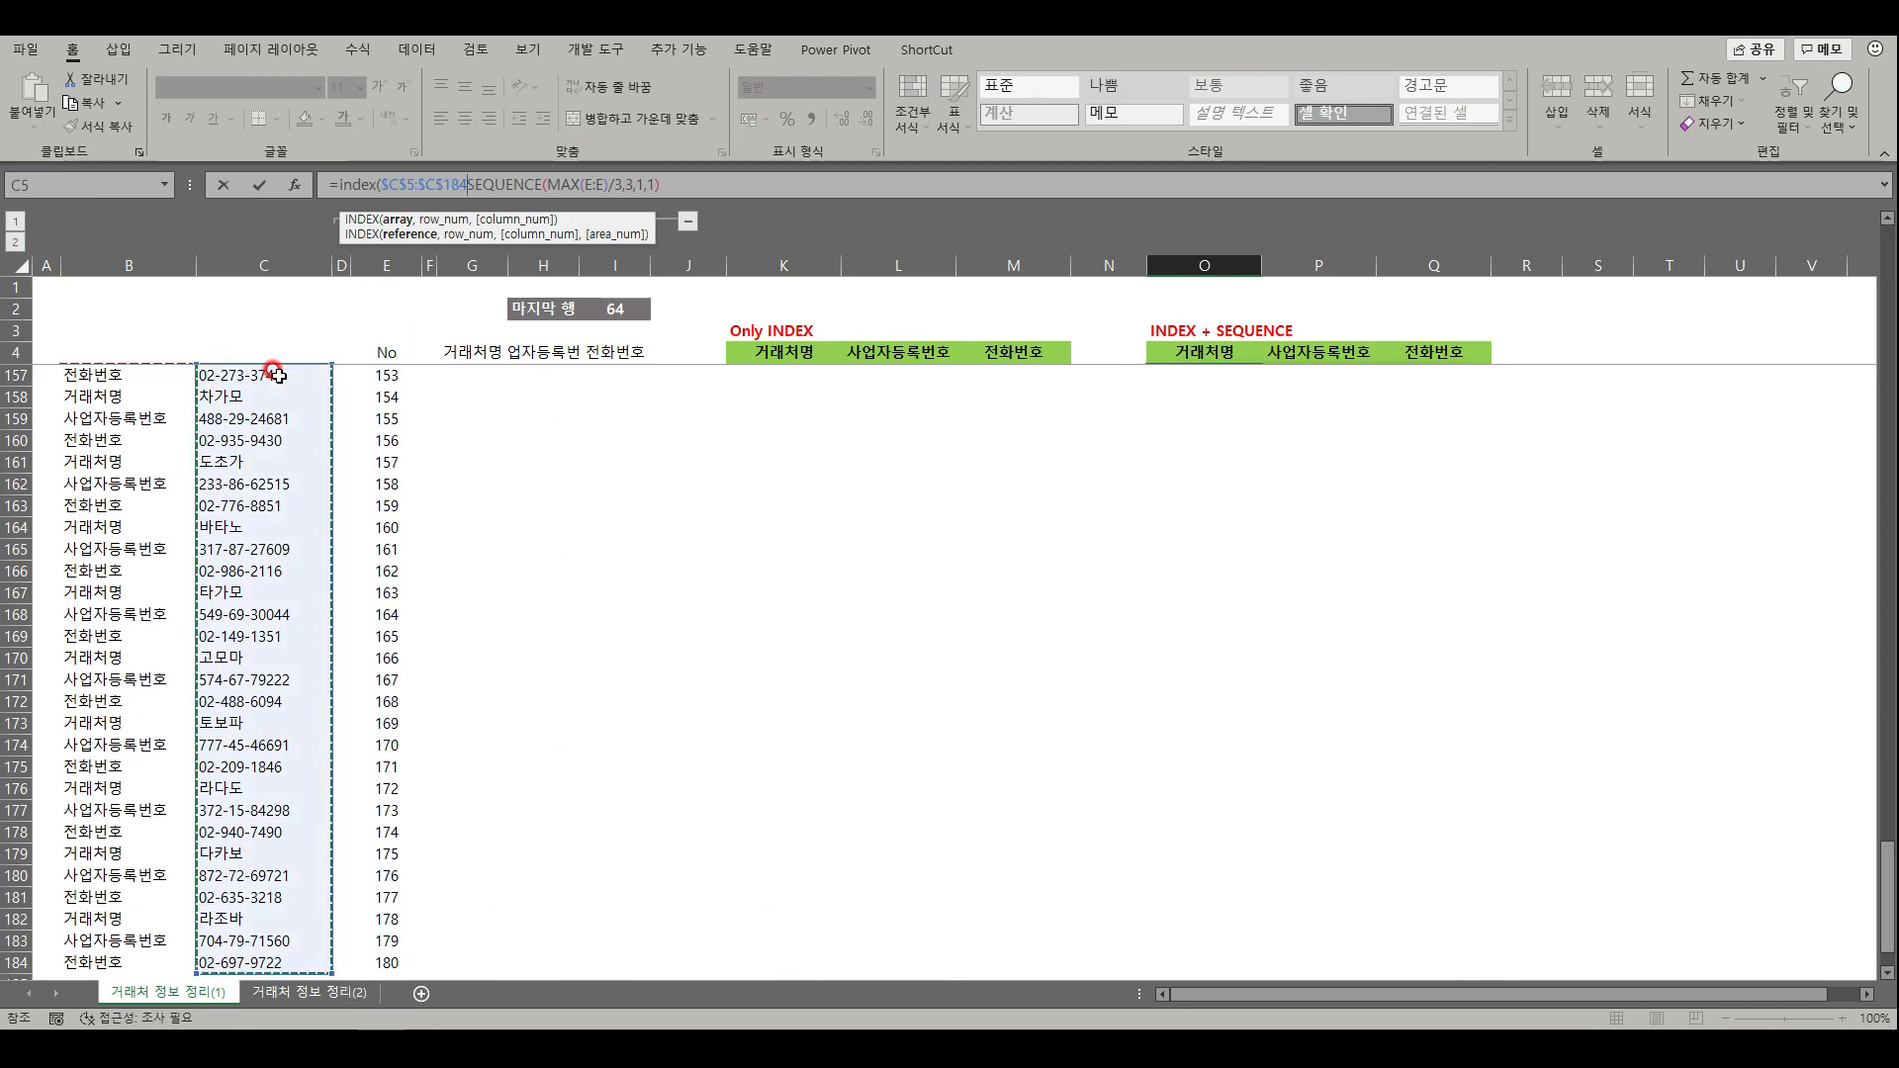
type(",")
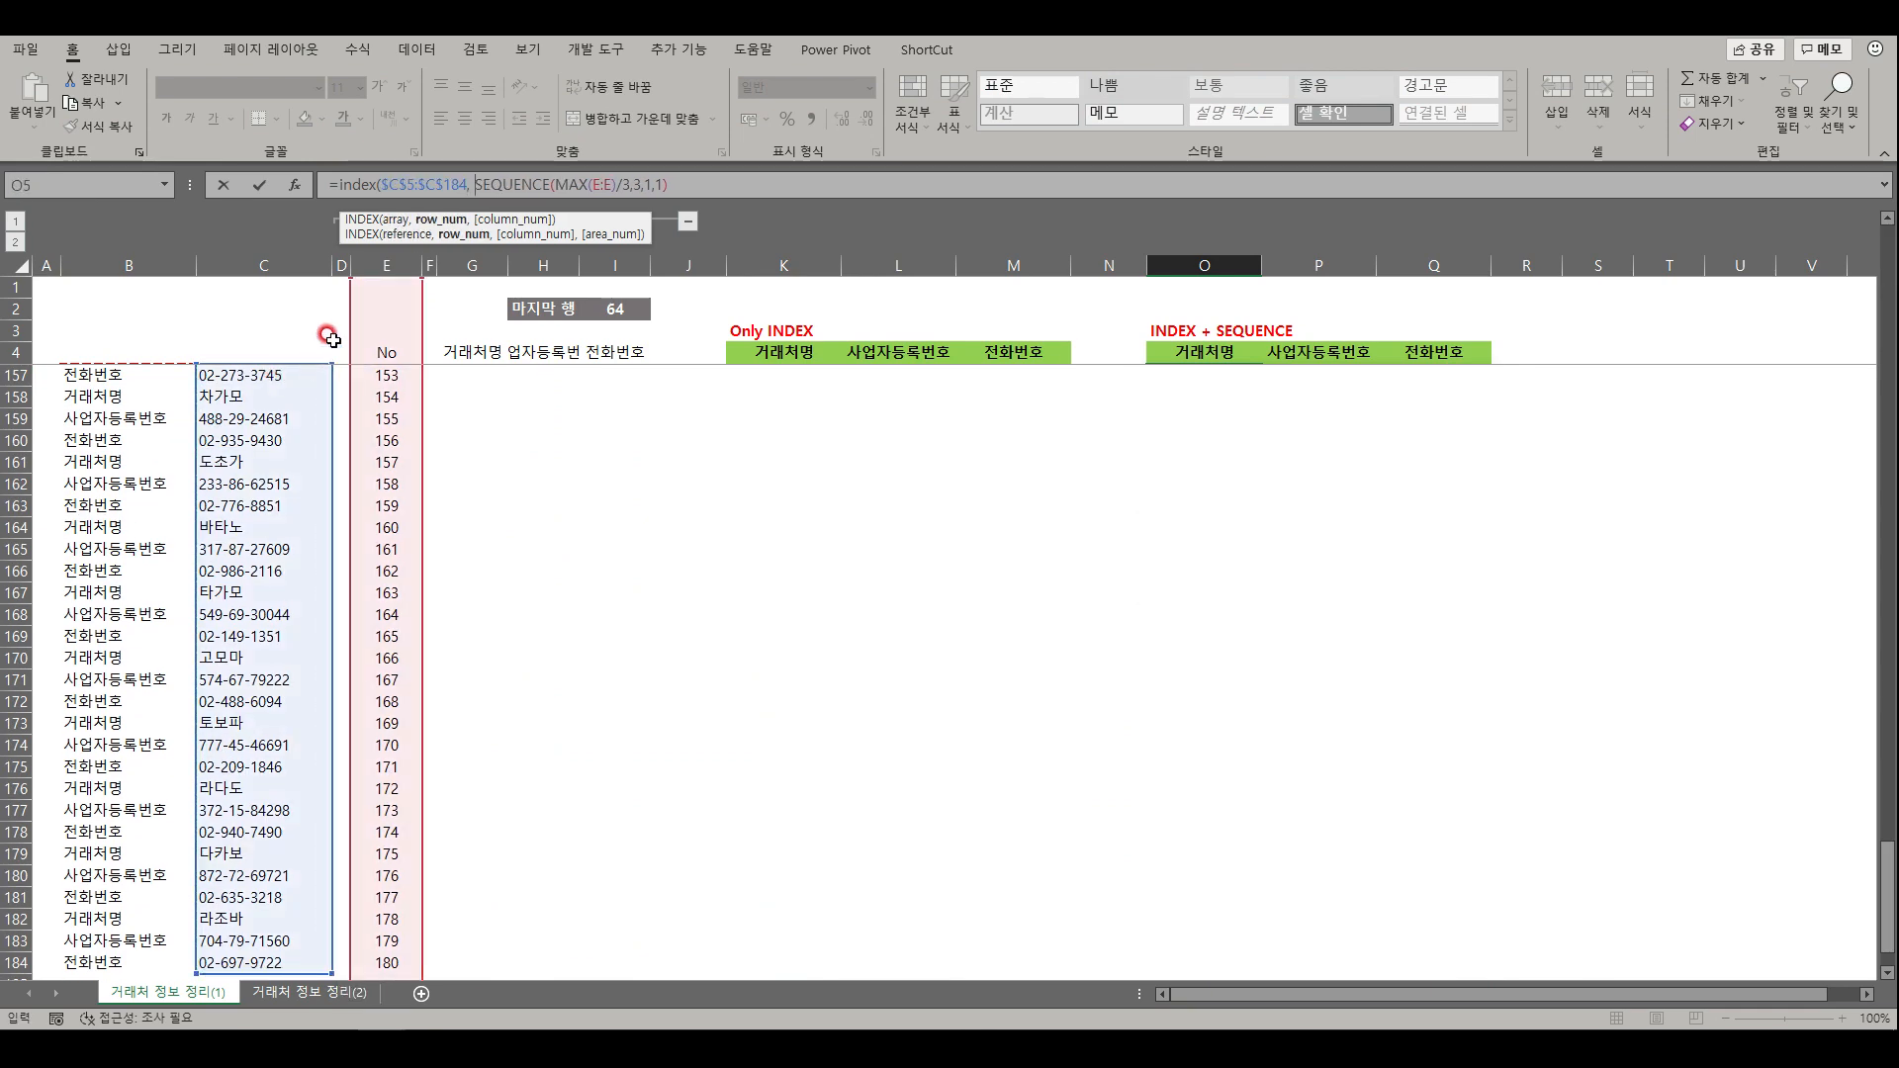
left_click(769, 180)
type(",")
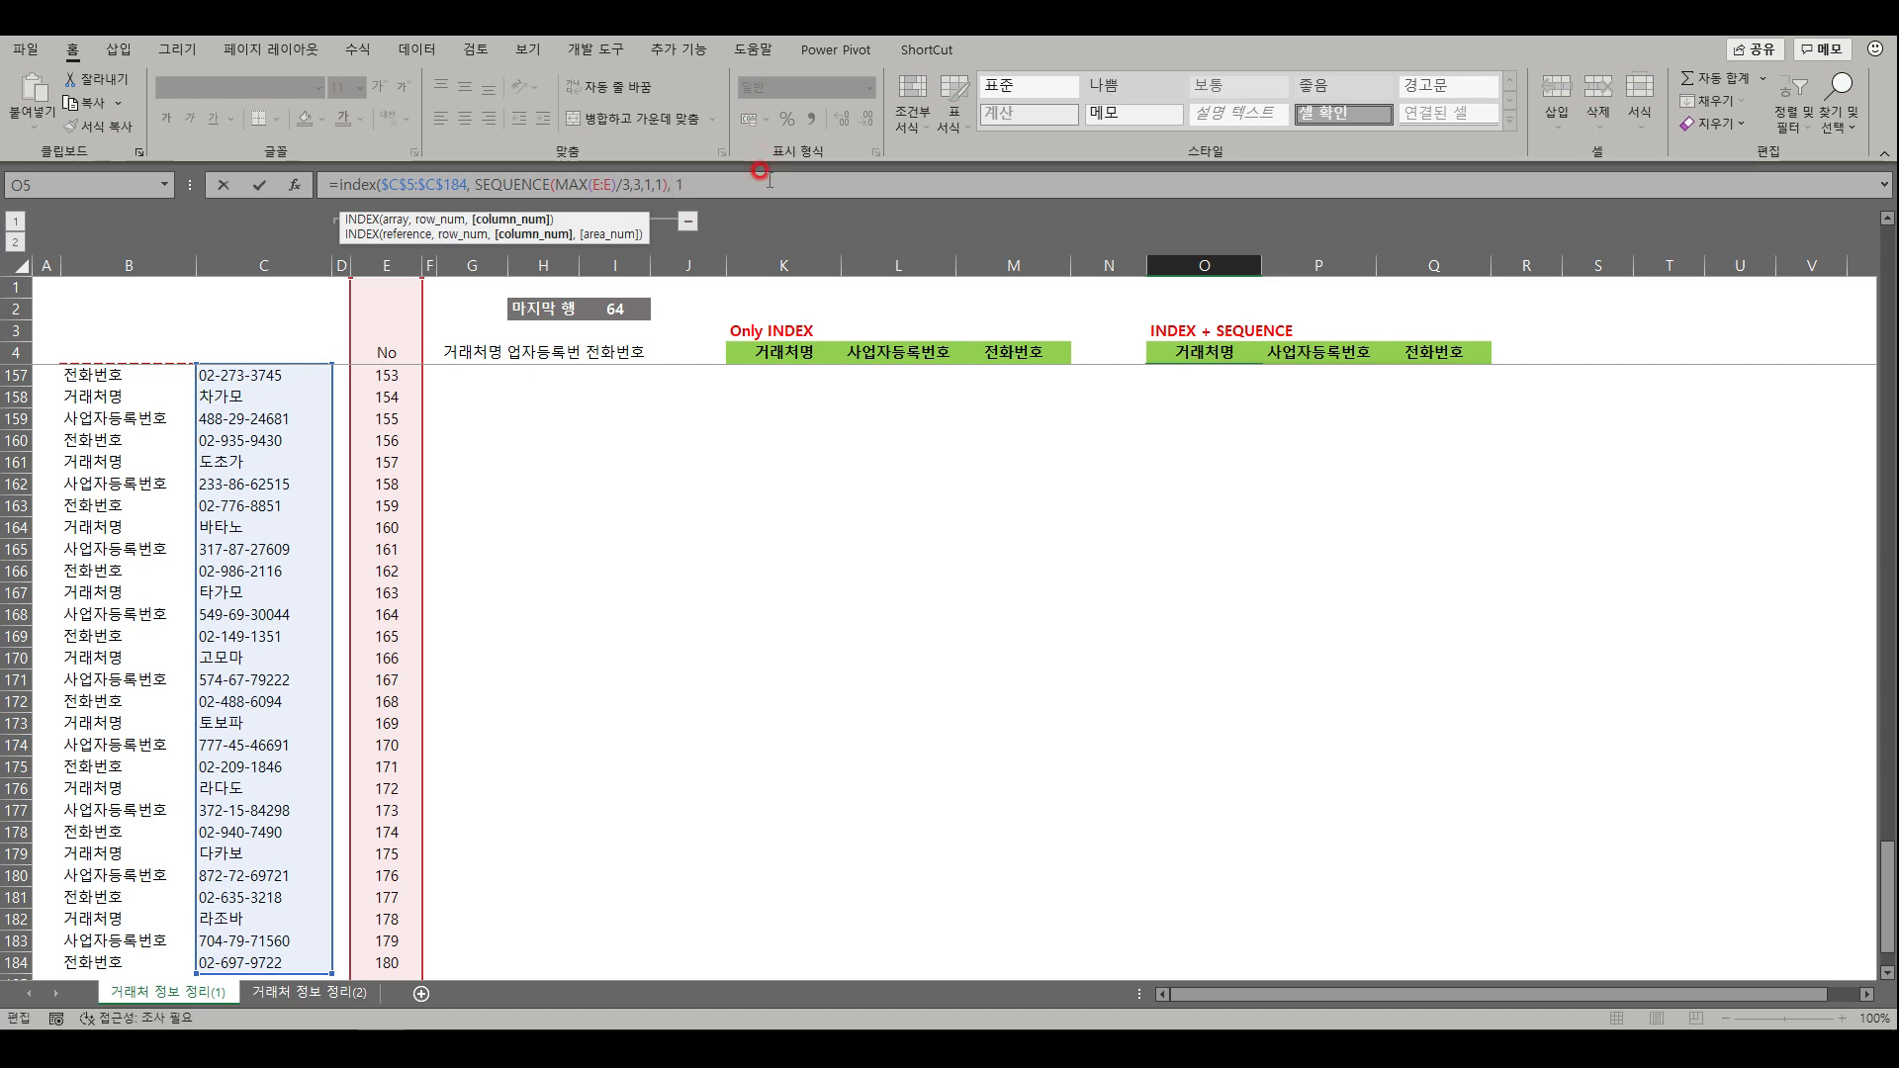
type(" 1)")
key("Return")
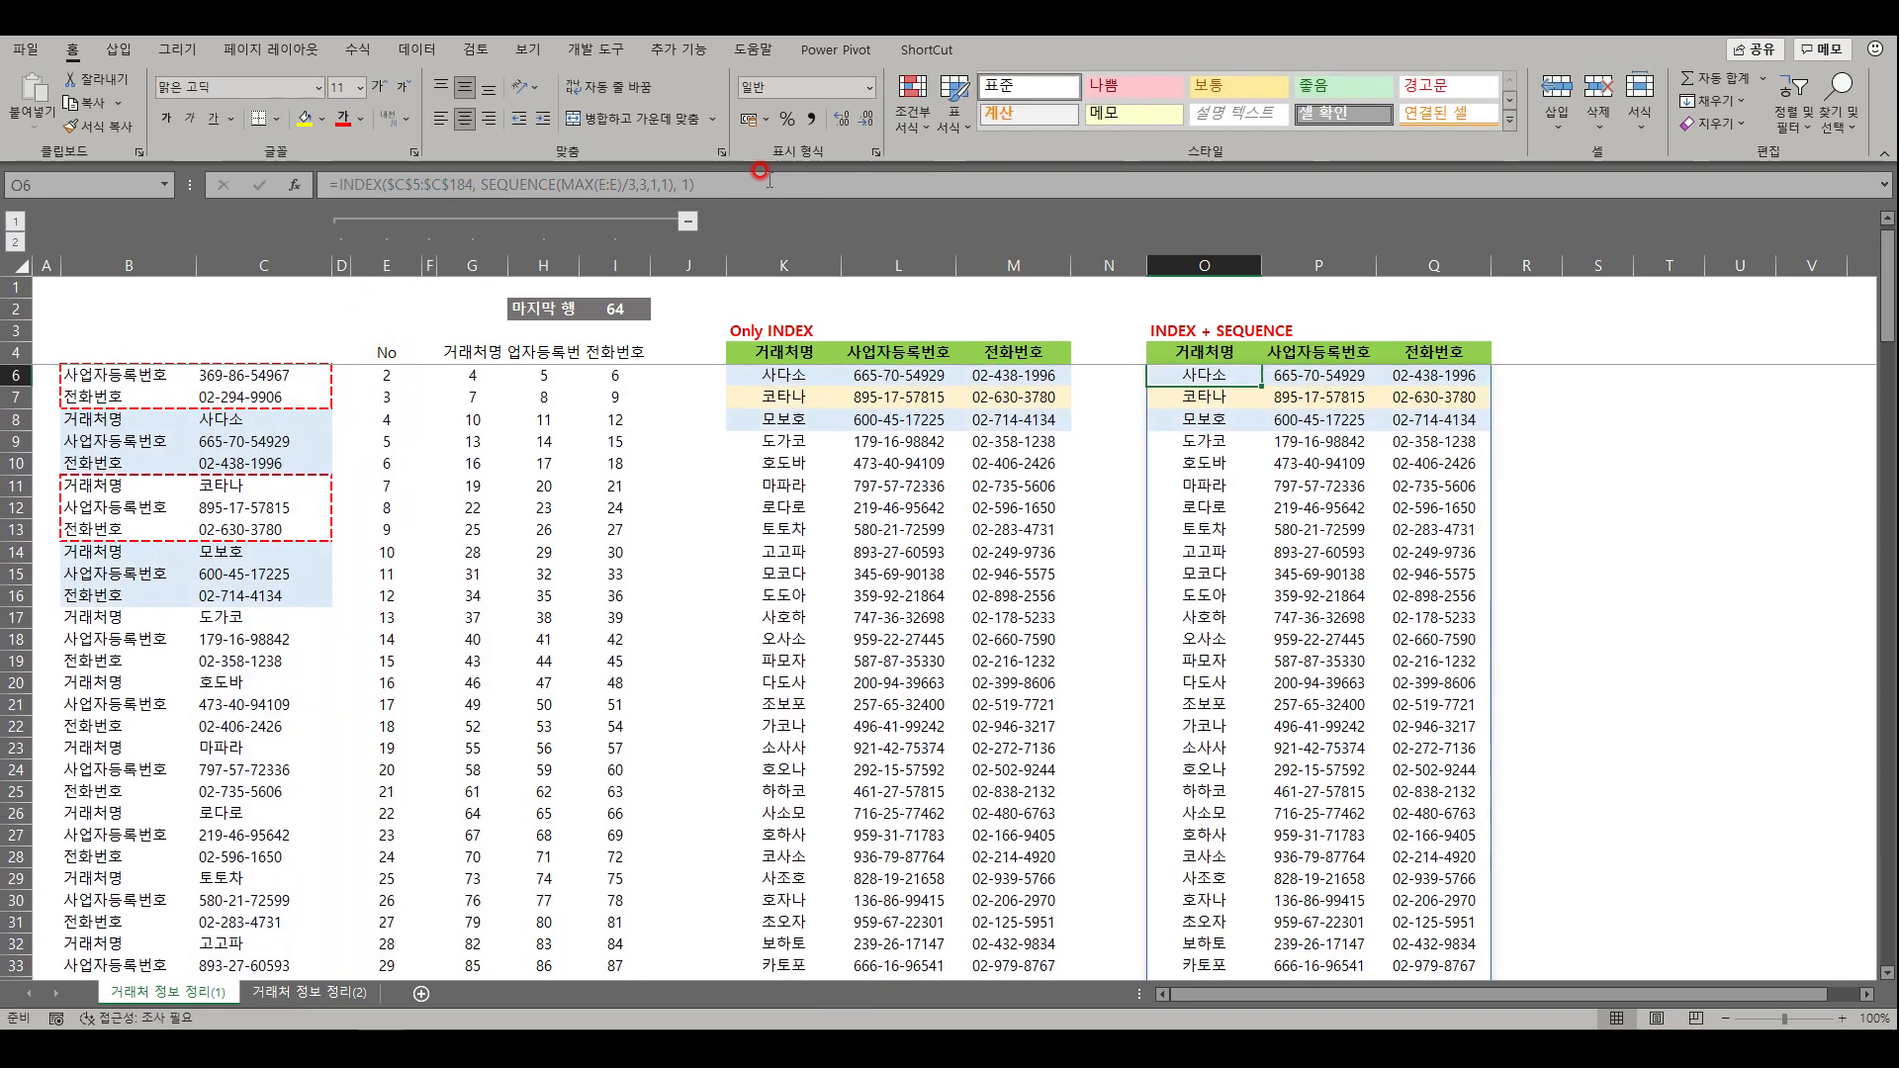
left_click(265, 265)
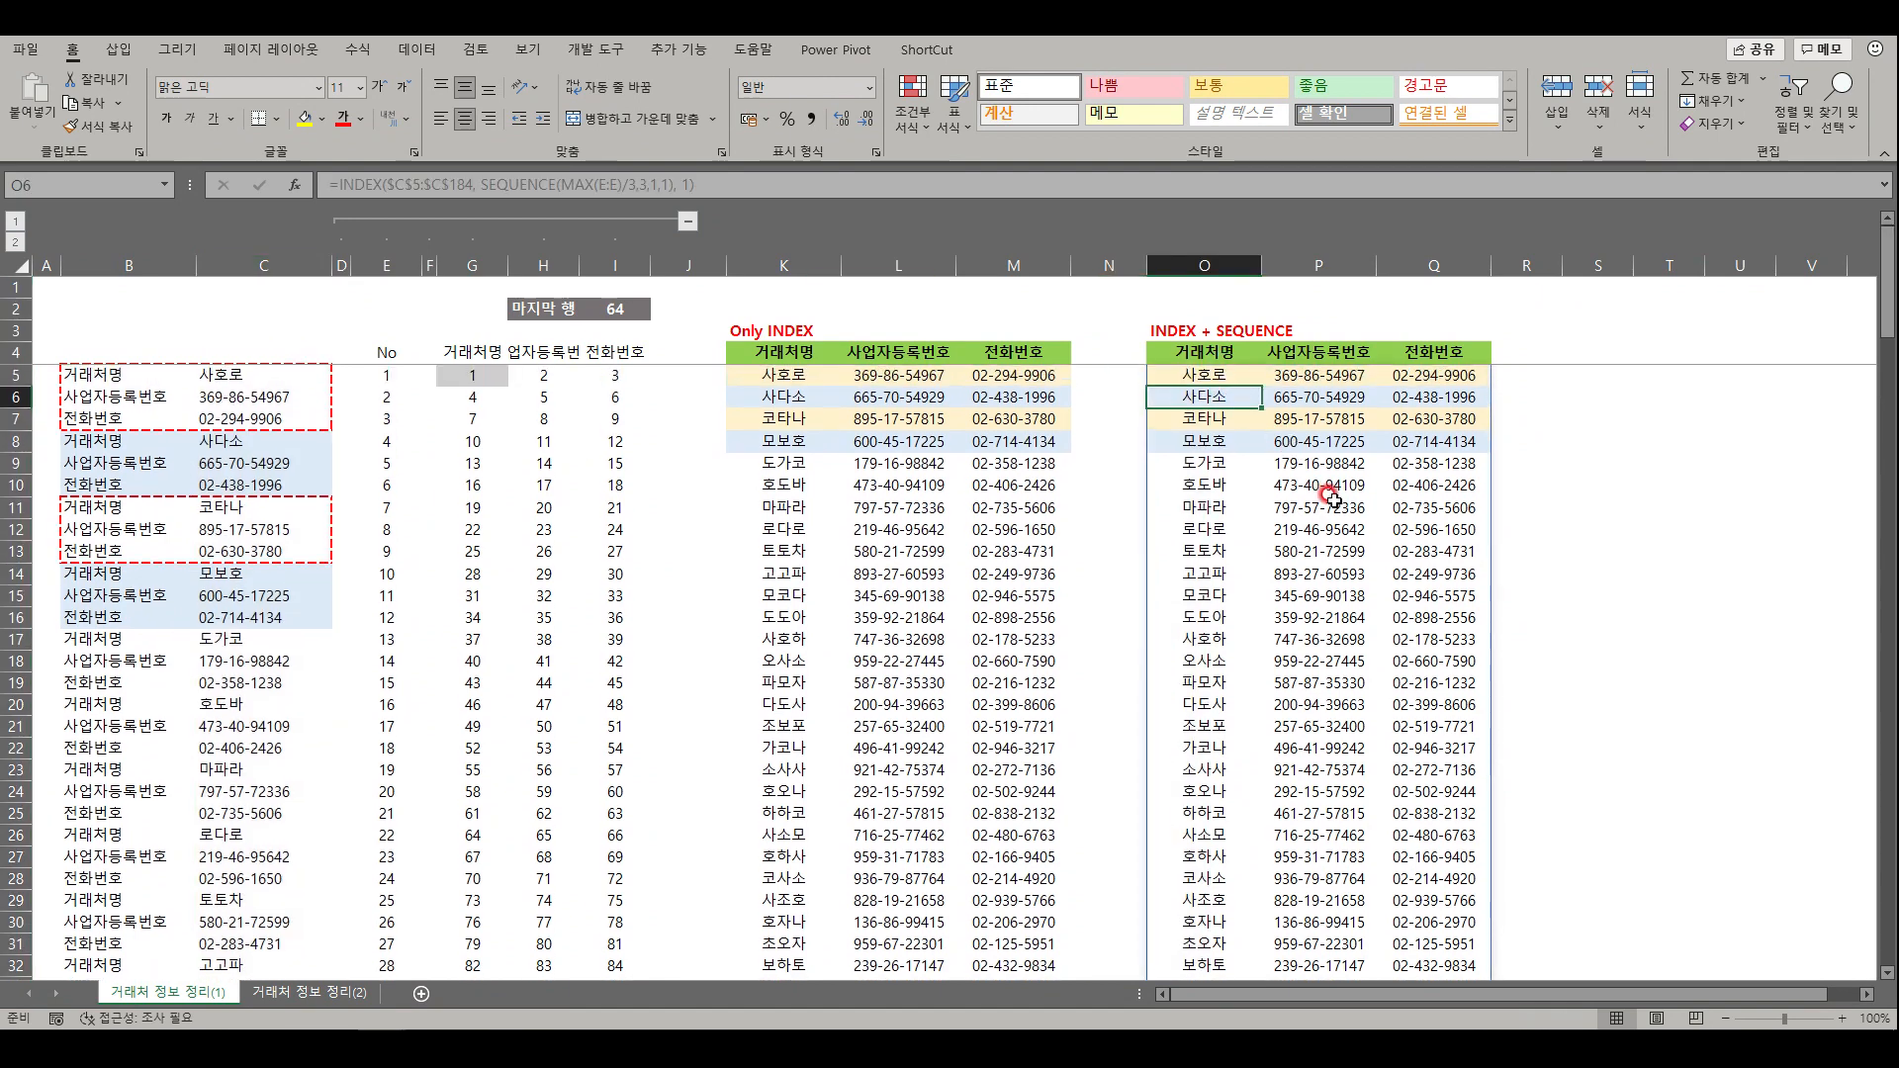
- Check the INDEX + SEQUENCE results down to row 64, leave the table and save the workbook
key("ctrl+Down")
scroll(1361, 510, "down", 4)
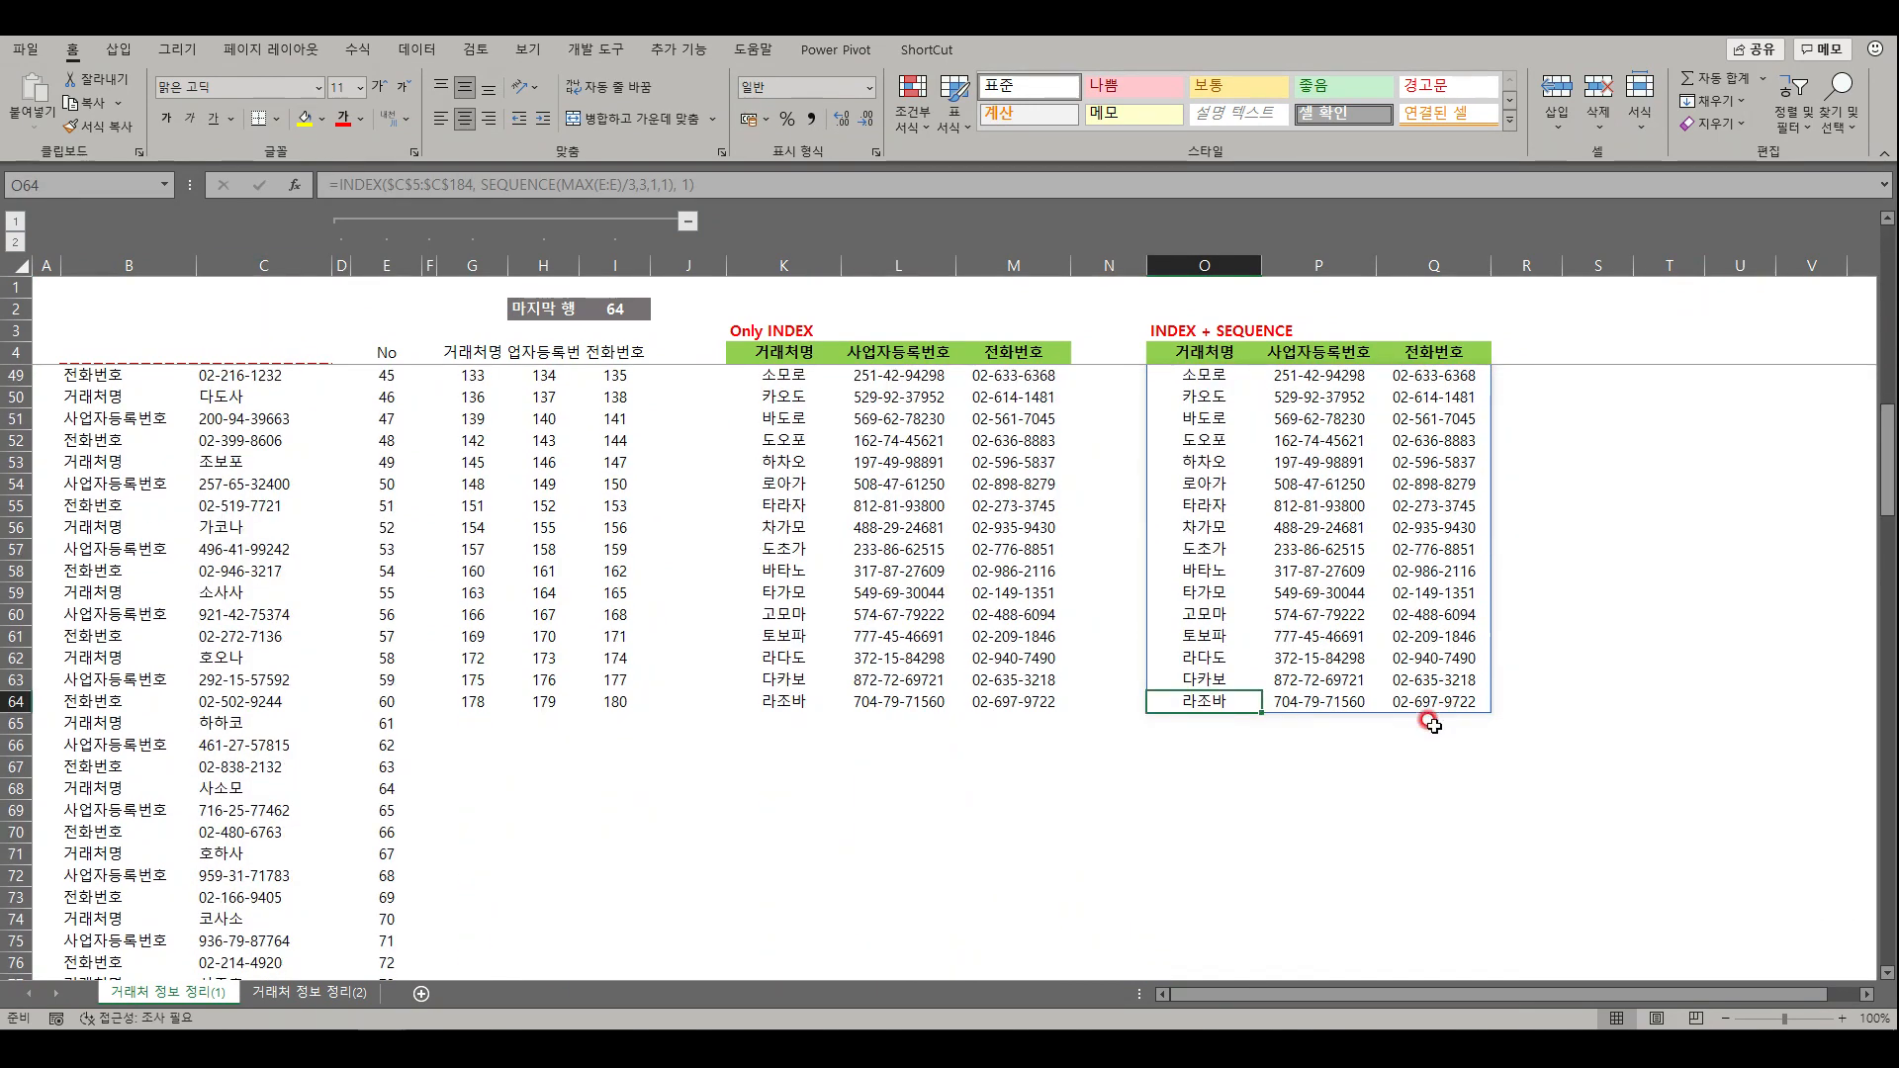
left_click(1231, 764)
key("ctrl+s")
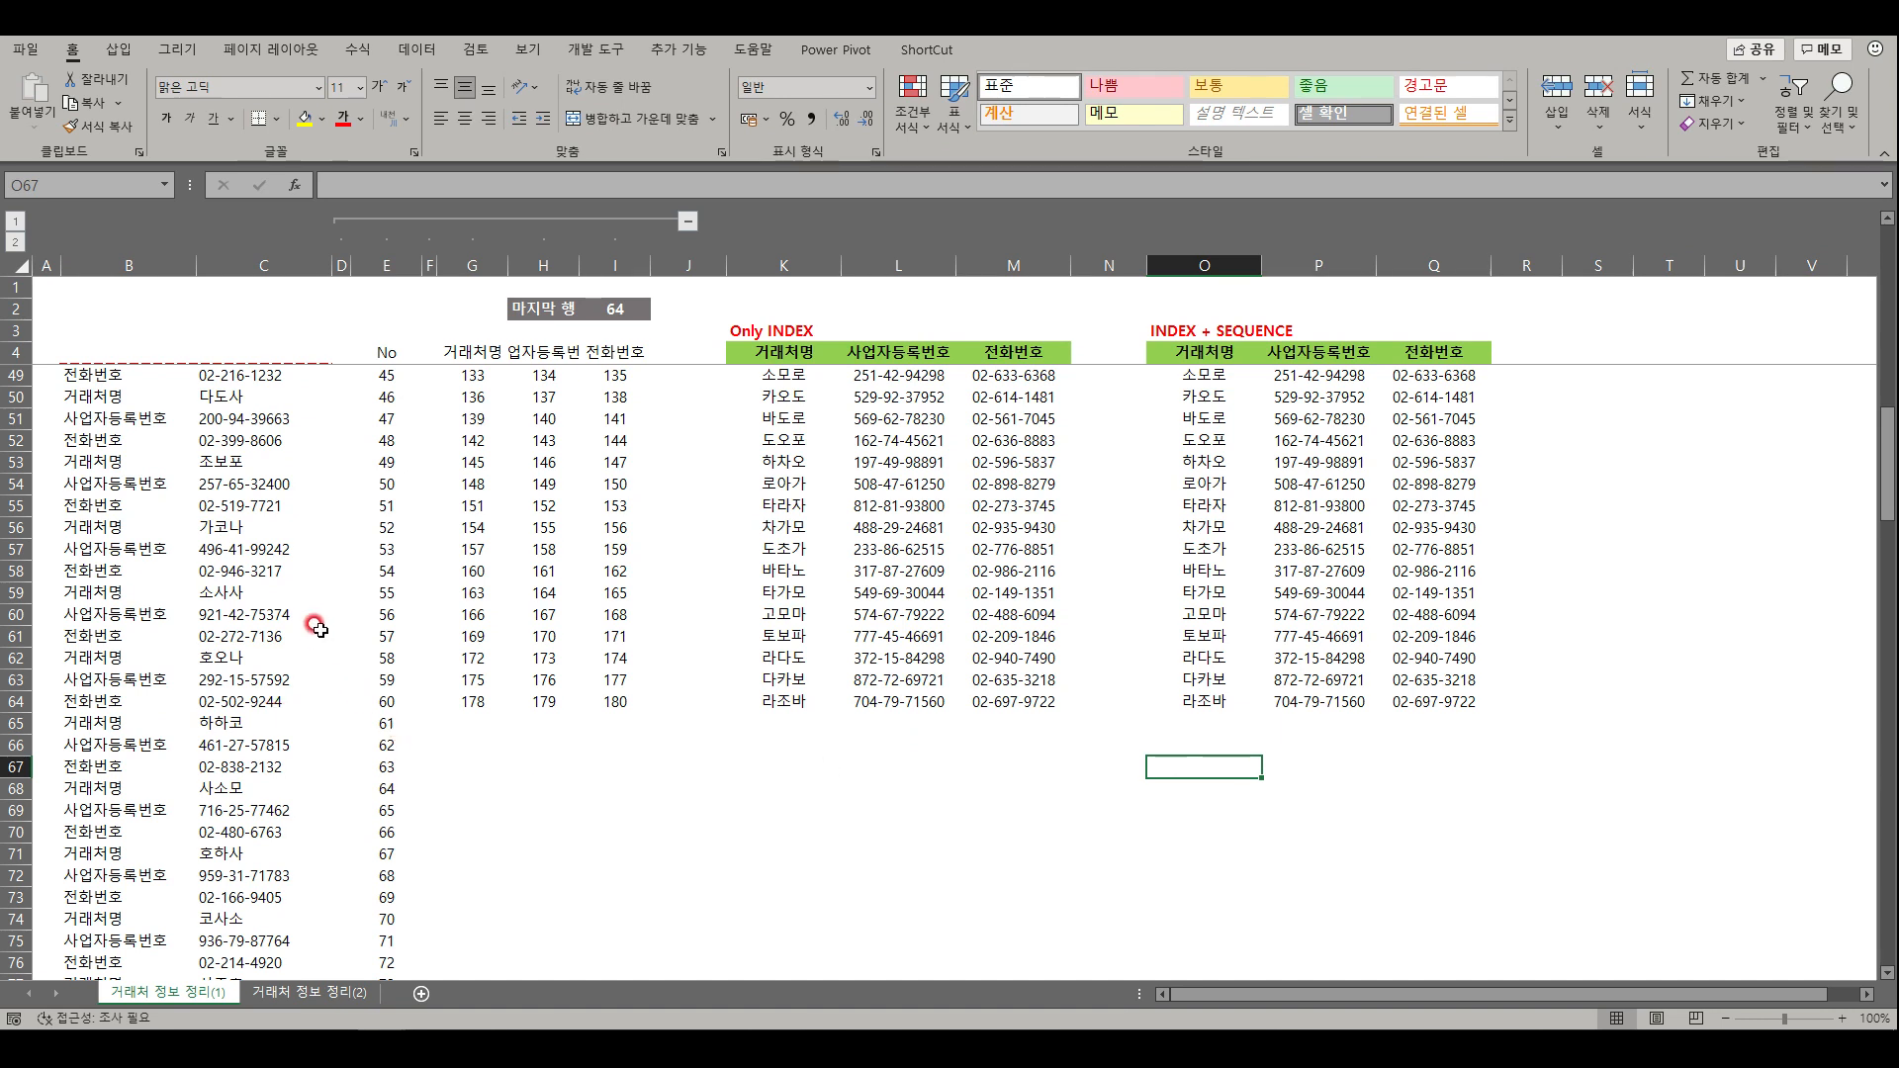
- Switch to the 거래처 정보 정리(2) sheet and inspect the first vendor's name, registration number and phone number in G2:G4
left_click(366, 993)
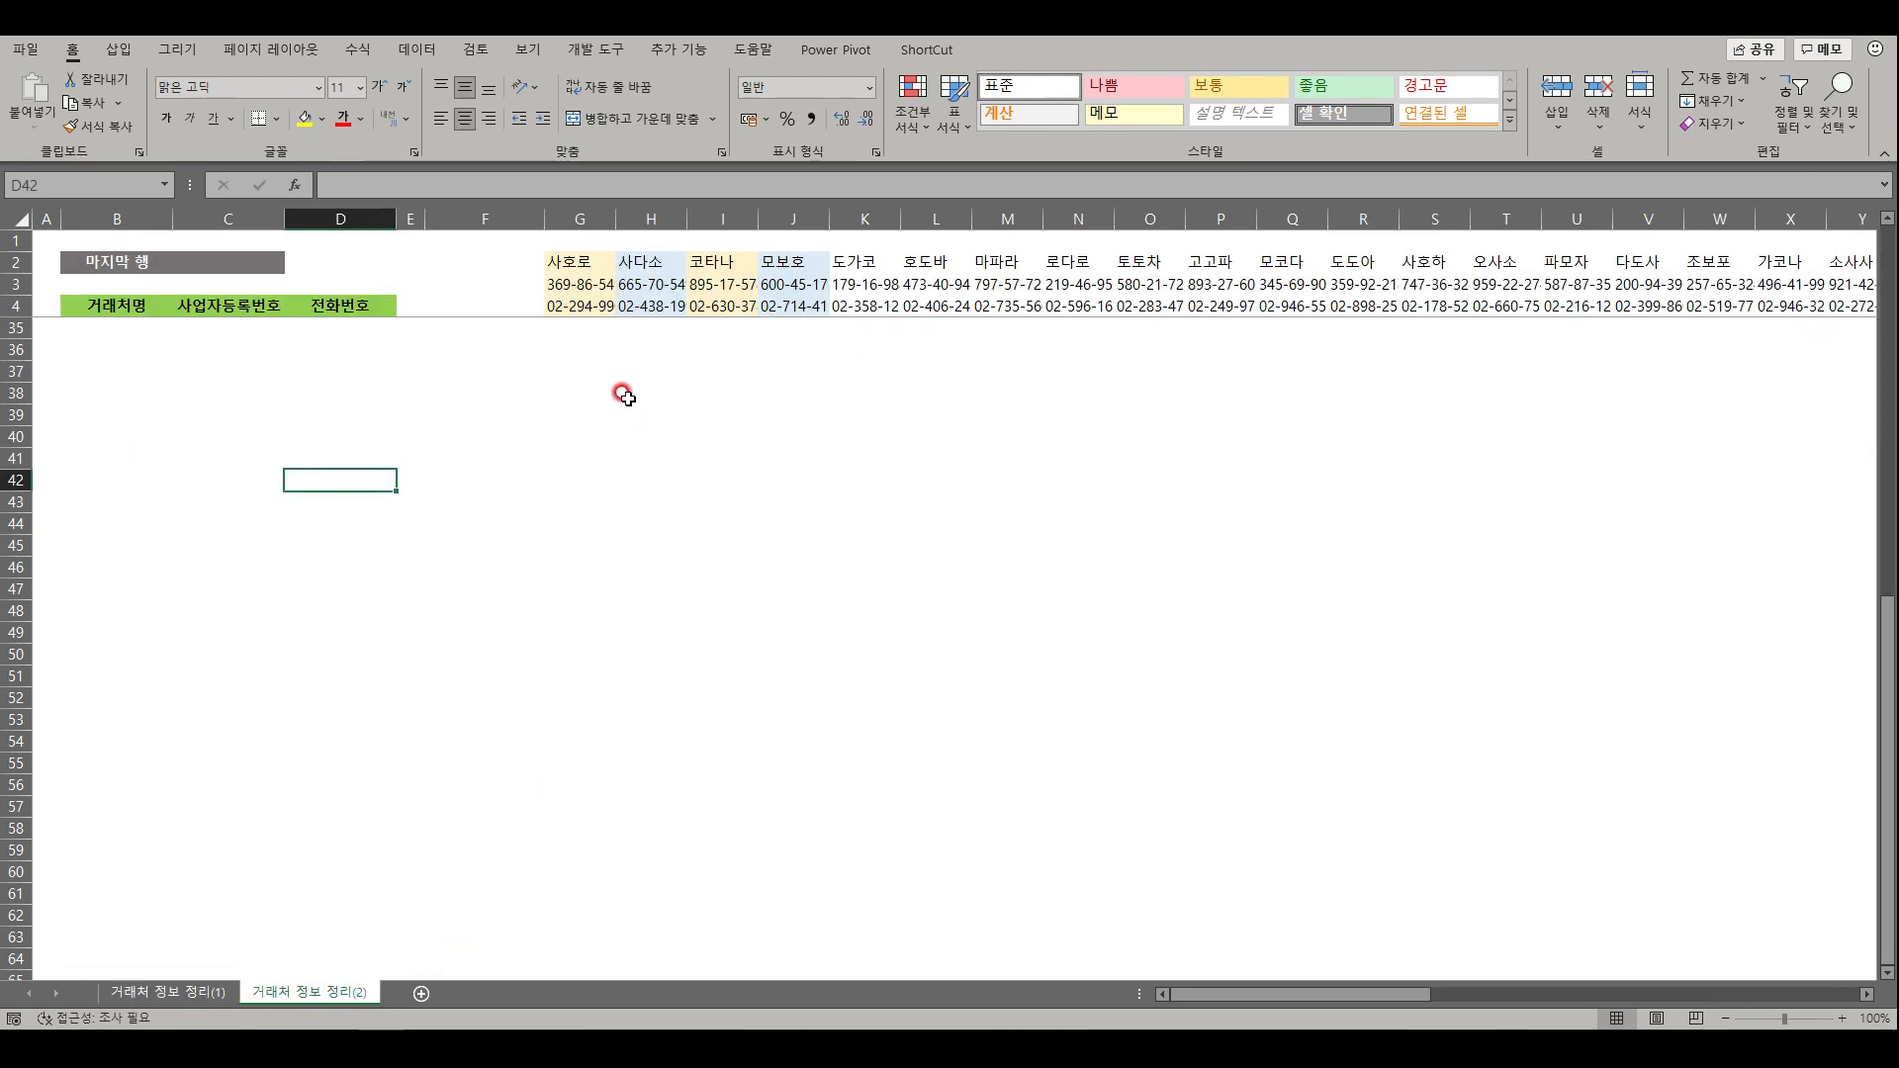
key("ctrl+Home")
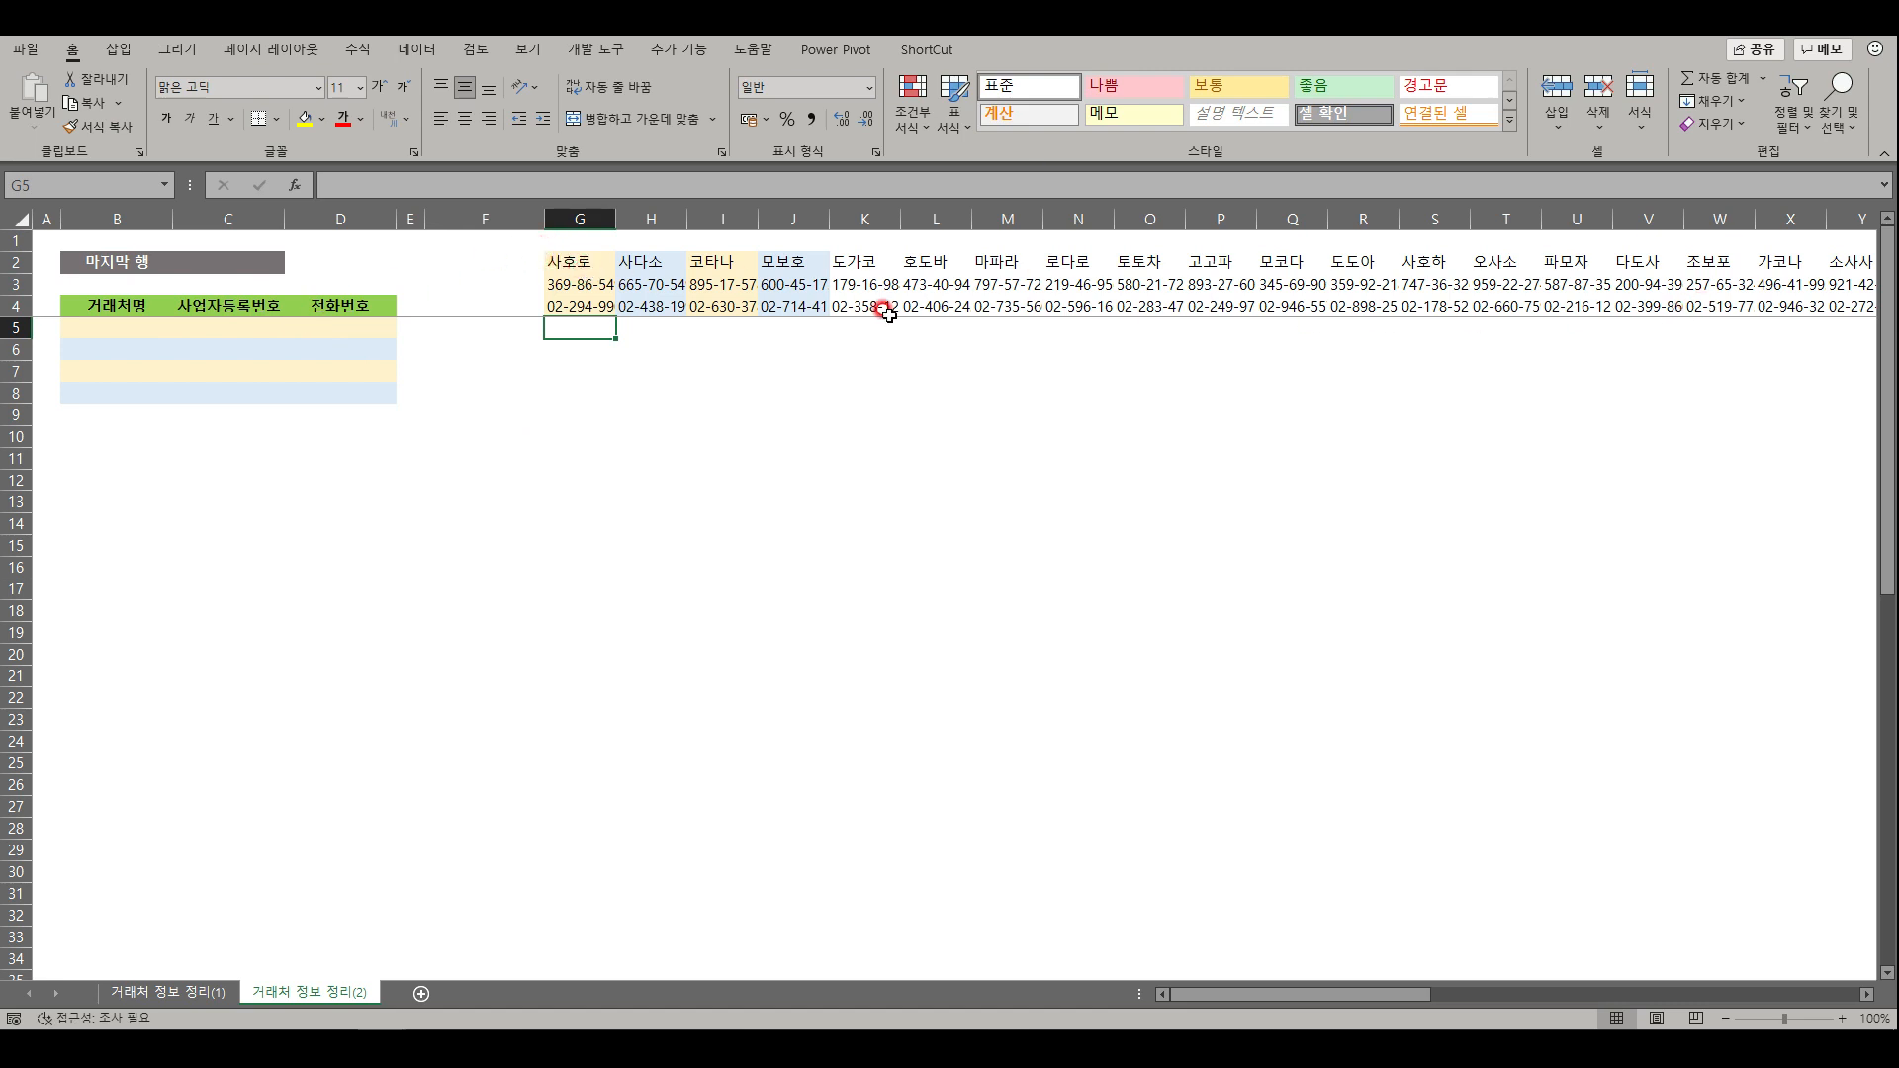
left_click(599, 262)
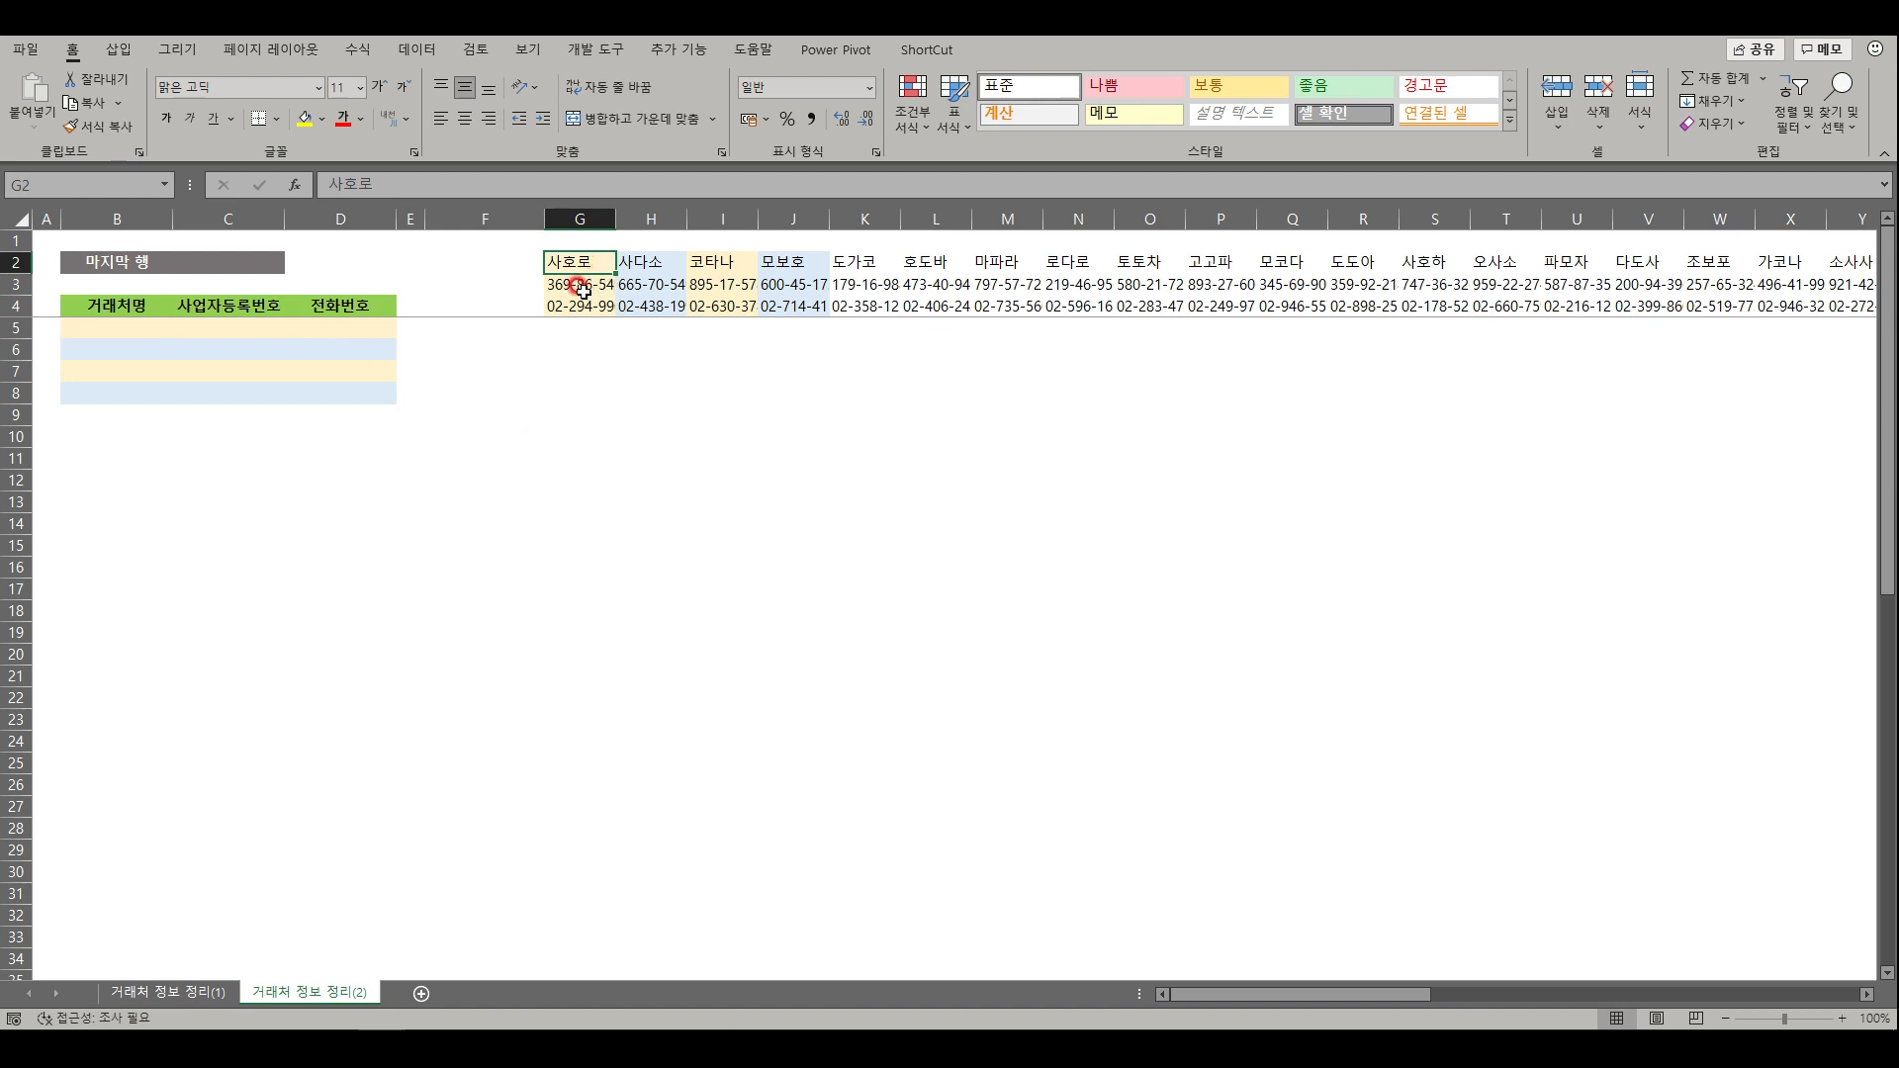
left_click(587, 285)
left_click(604, 306)
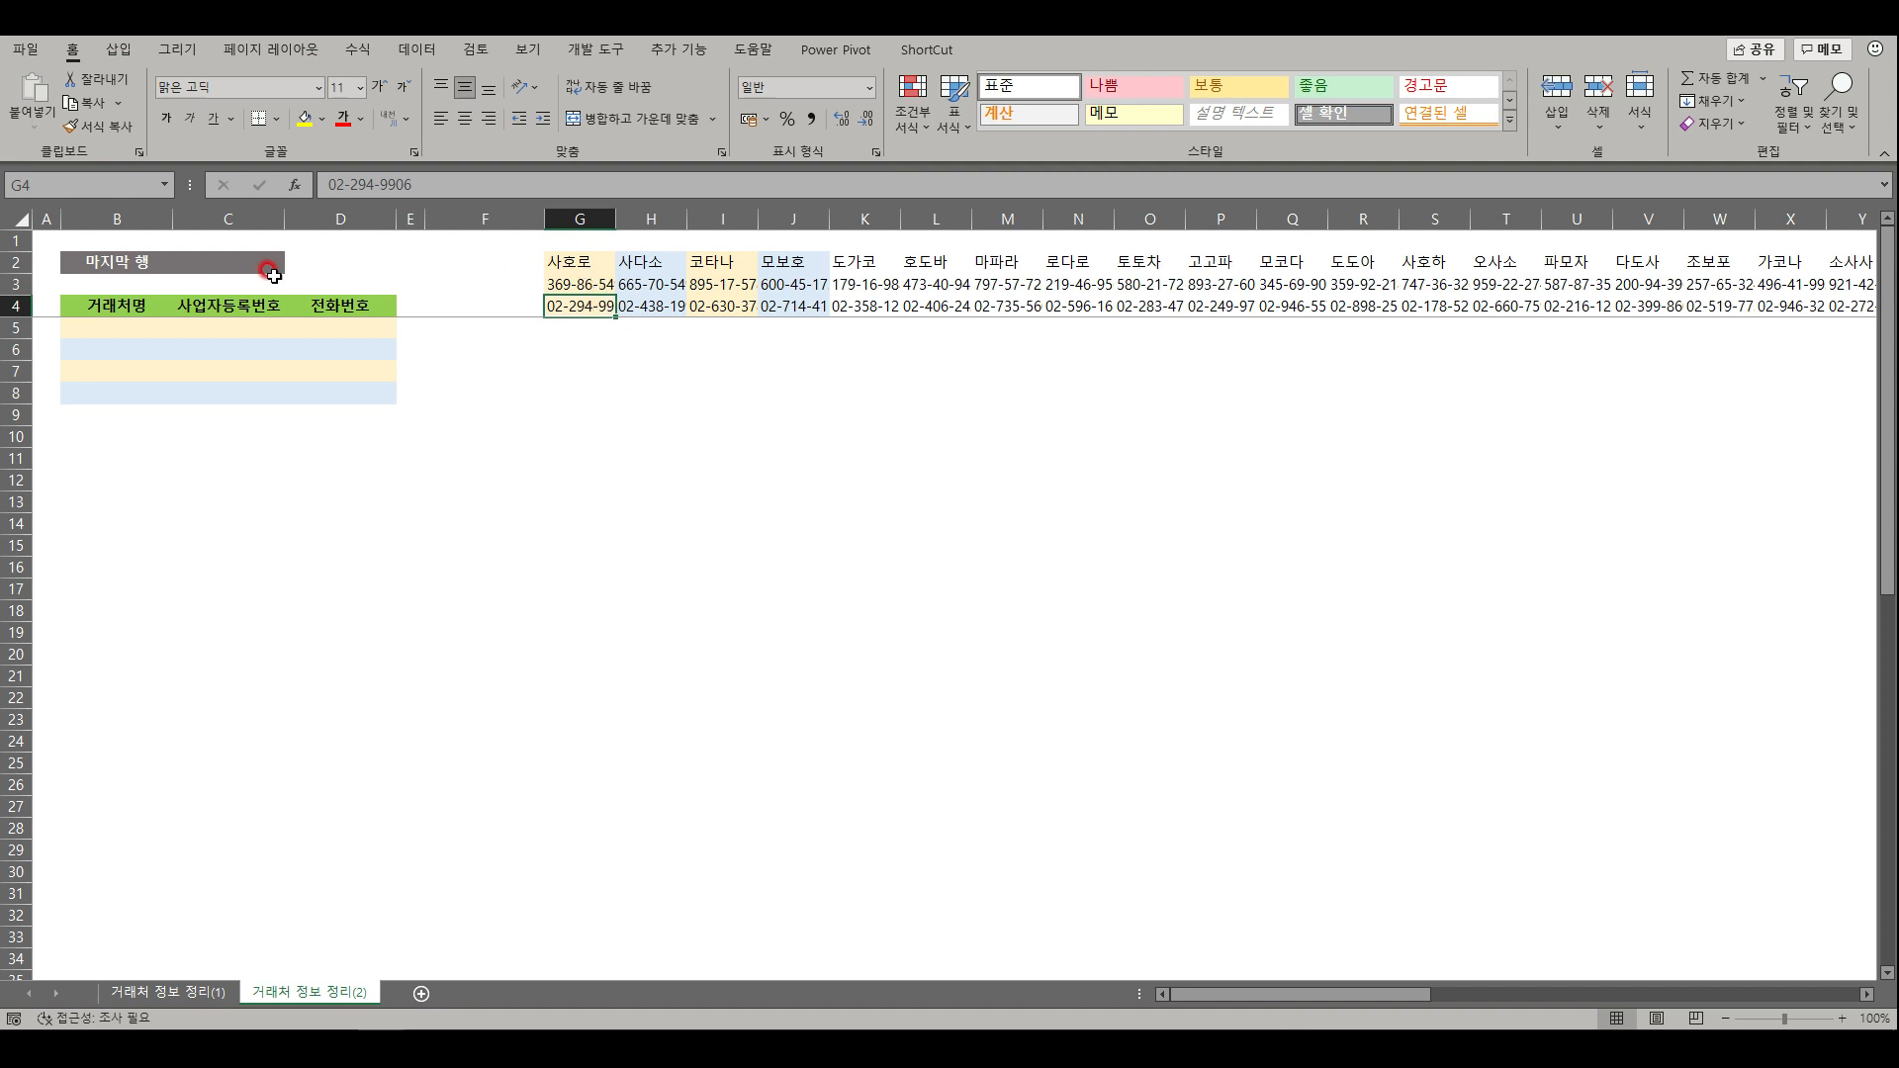
- Copy the headers in B4:D4 and paste them transposed as values into F2:F4 beside the vendor data
left_click_drag(119, 305, 336, 305)
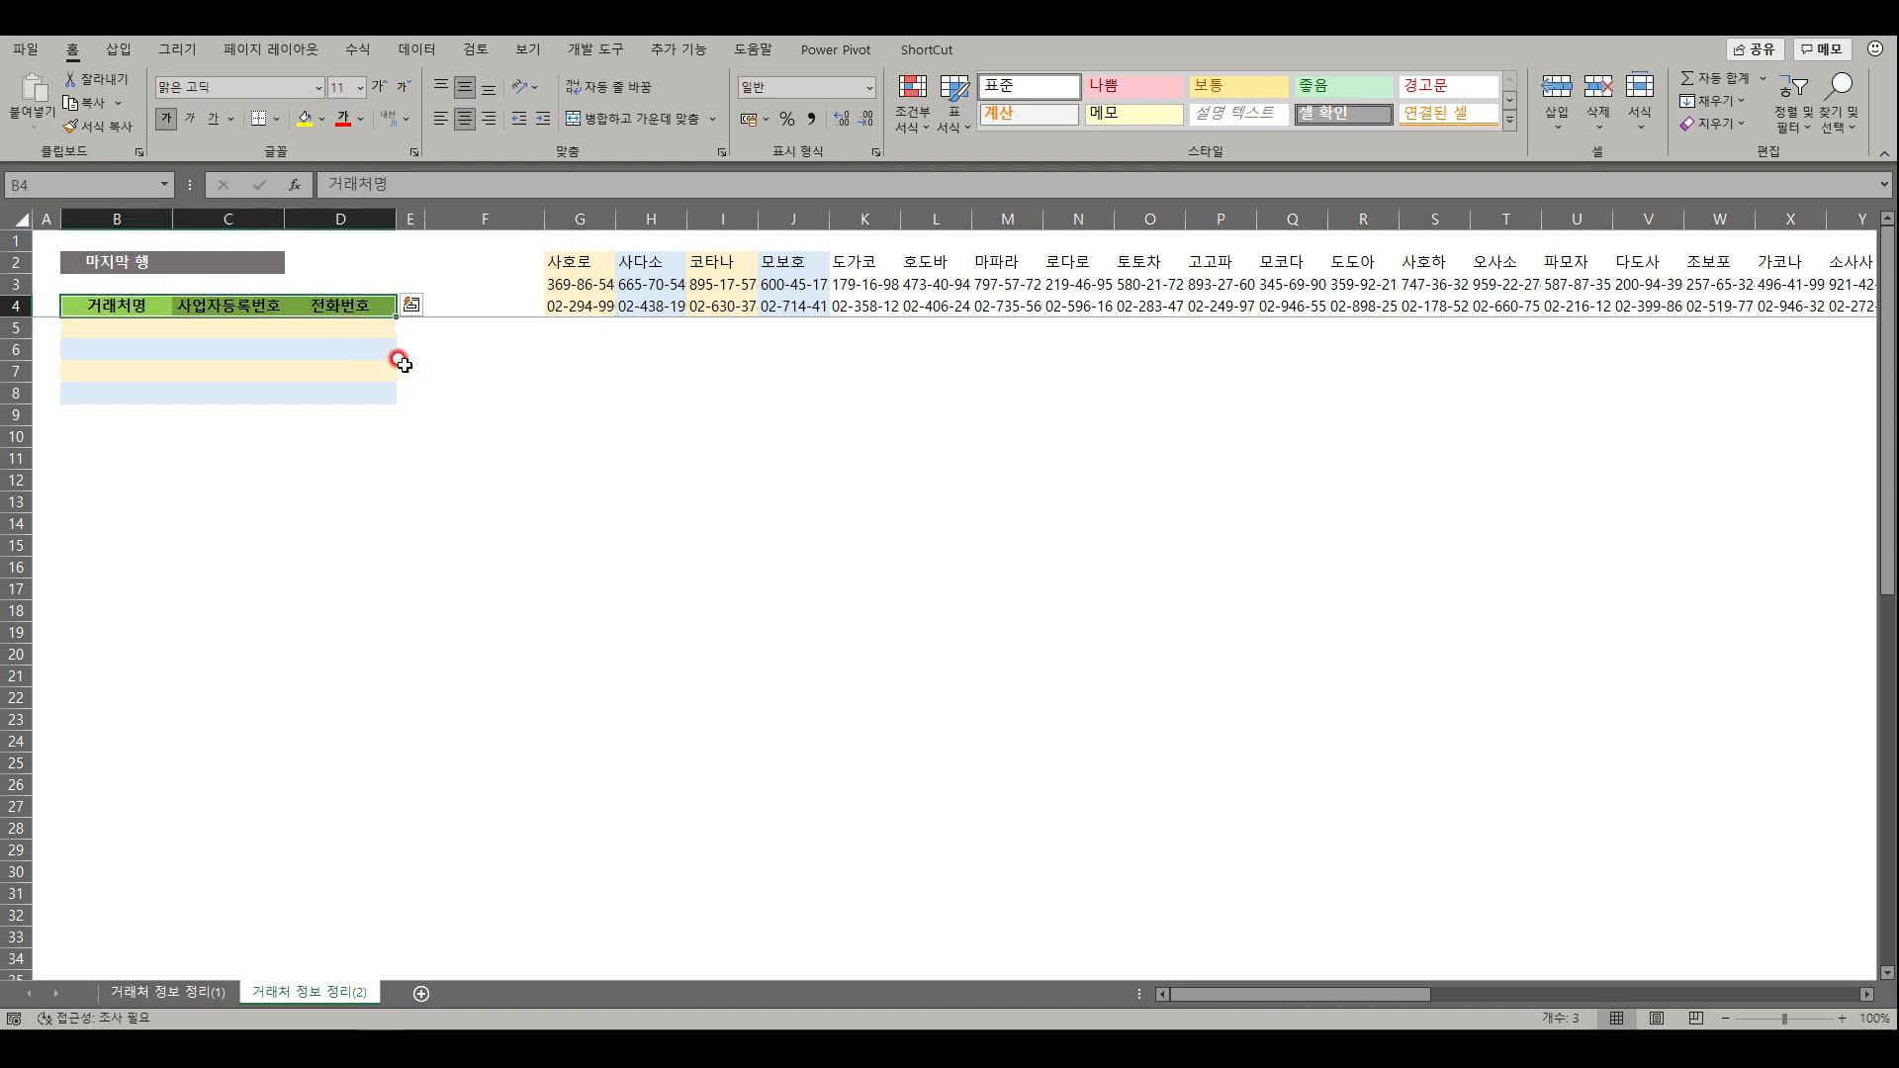
key("ctrl+c")
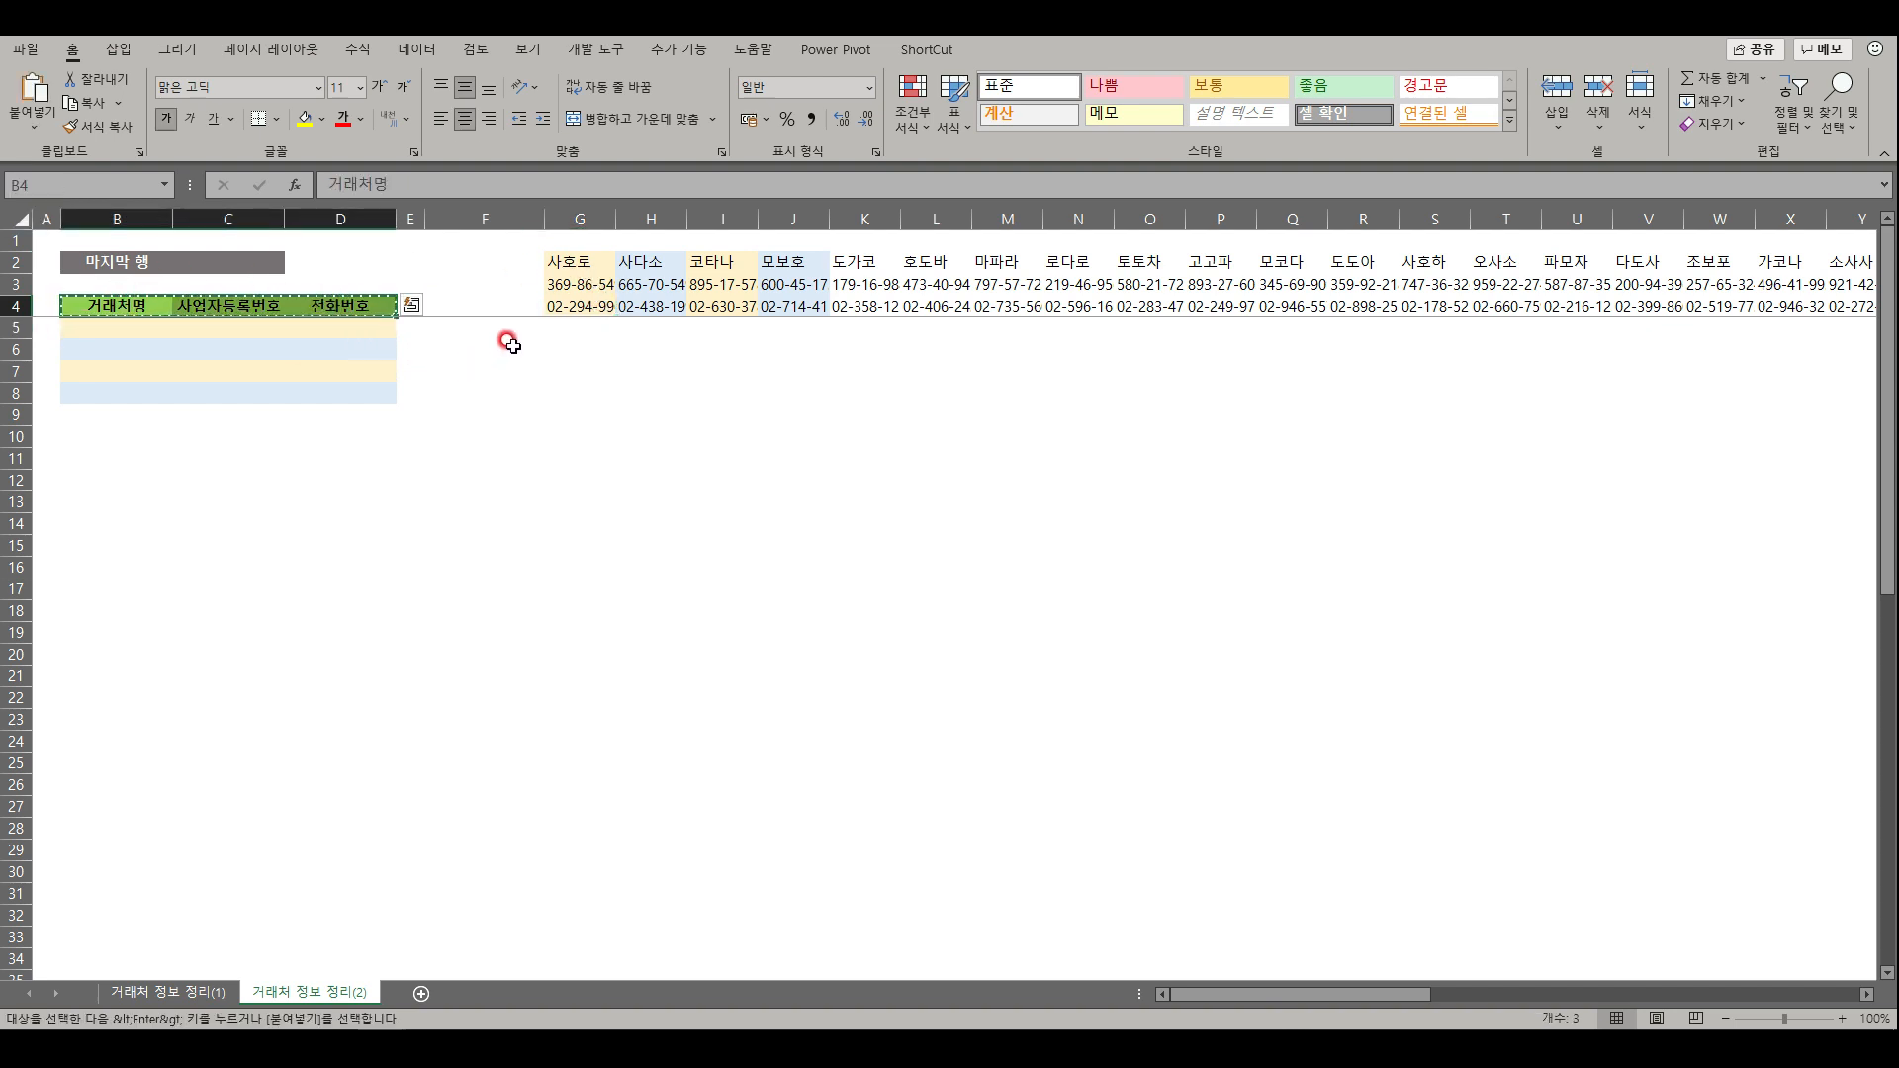
left_click(500, 259)
right_click(506, 261)
left_click(617, 388)
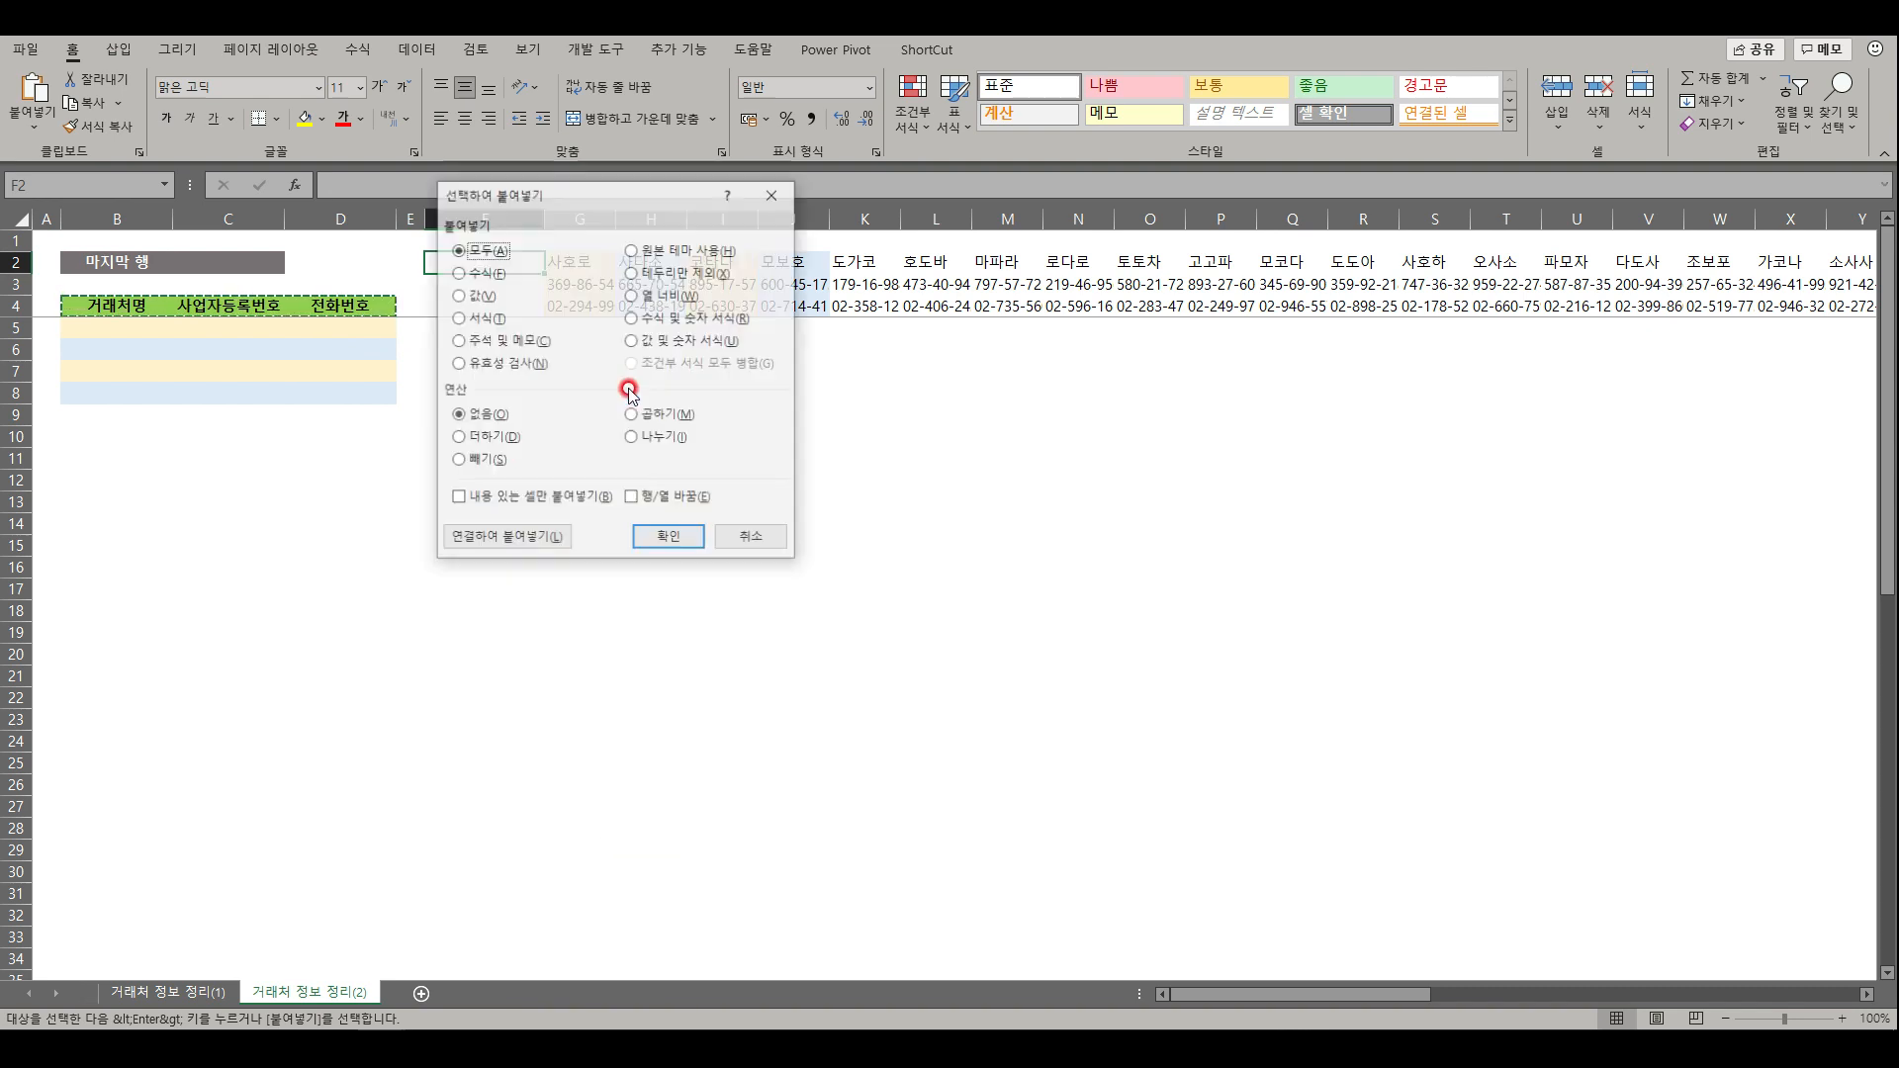
key("v")
key("e")
key("Return")
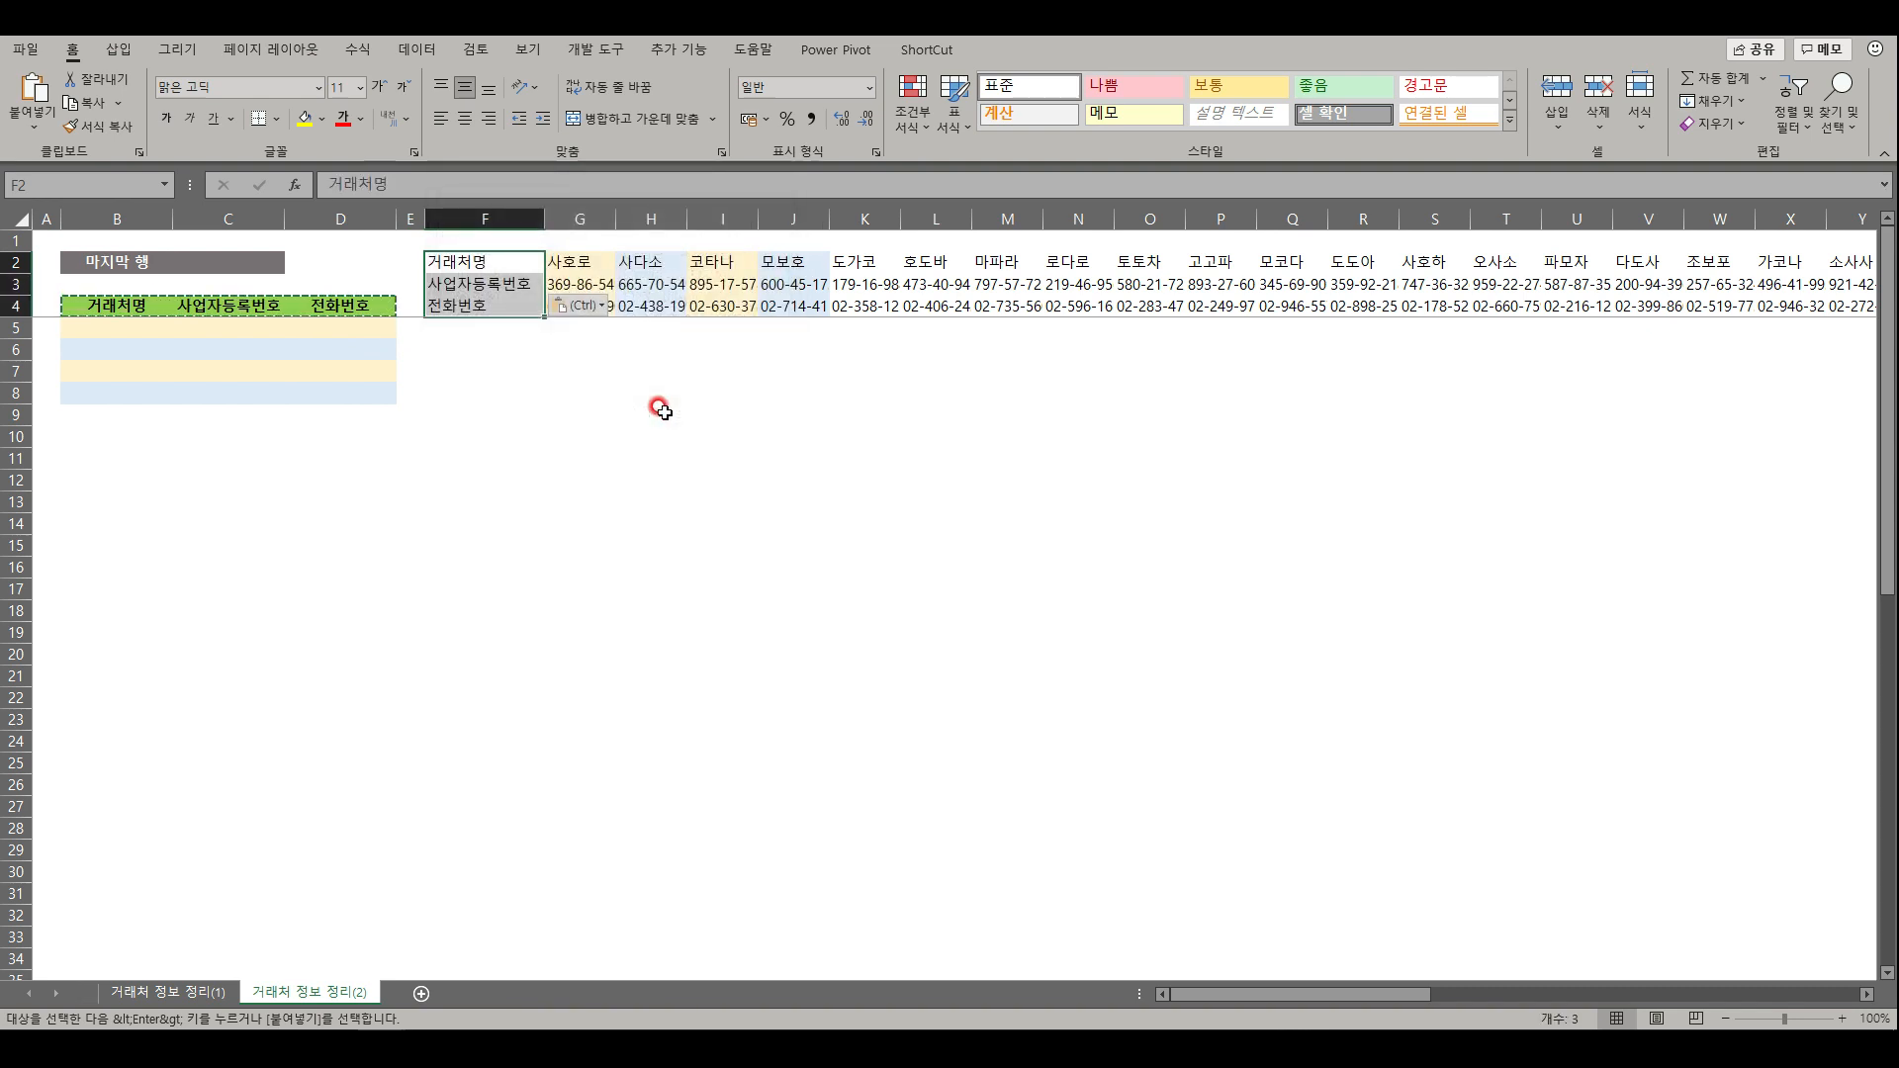
left_click(656, 408)
key("Escape")
- Examine the layout of the horizontal data, comparing label column F with the vendor columns from G onward
left_click(505, 218)
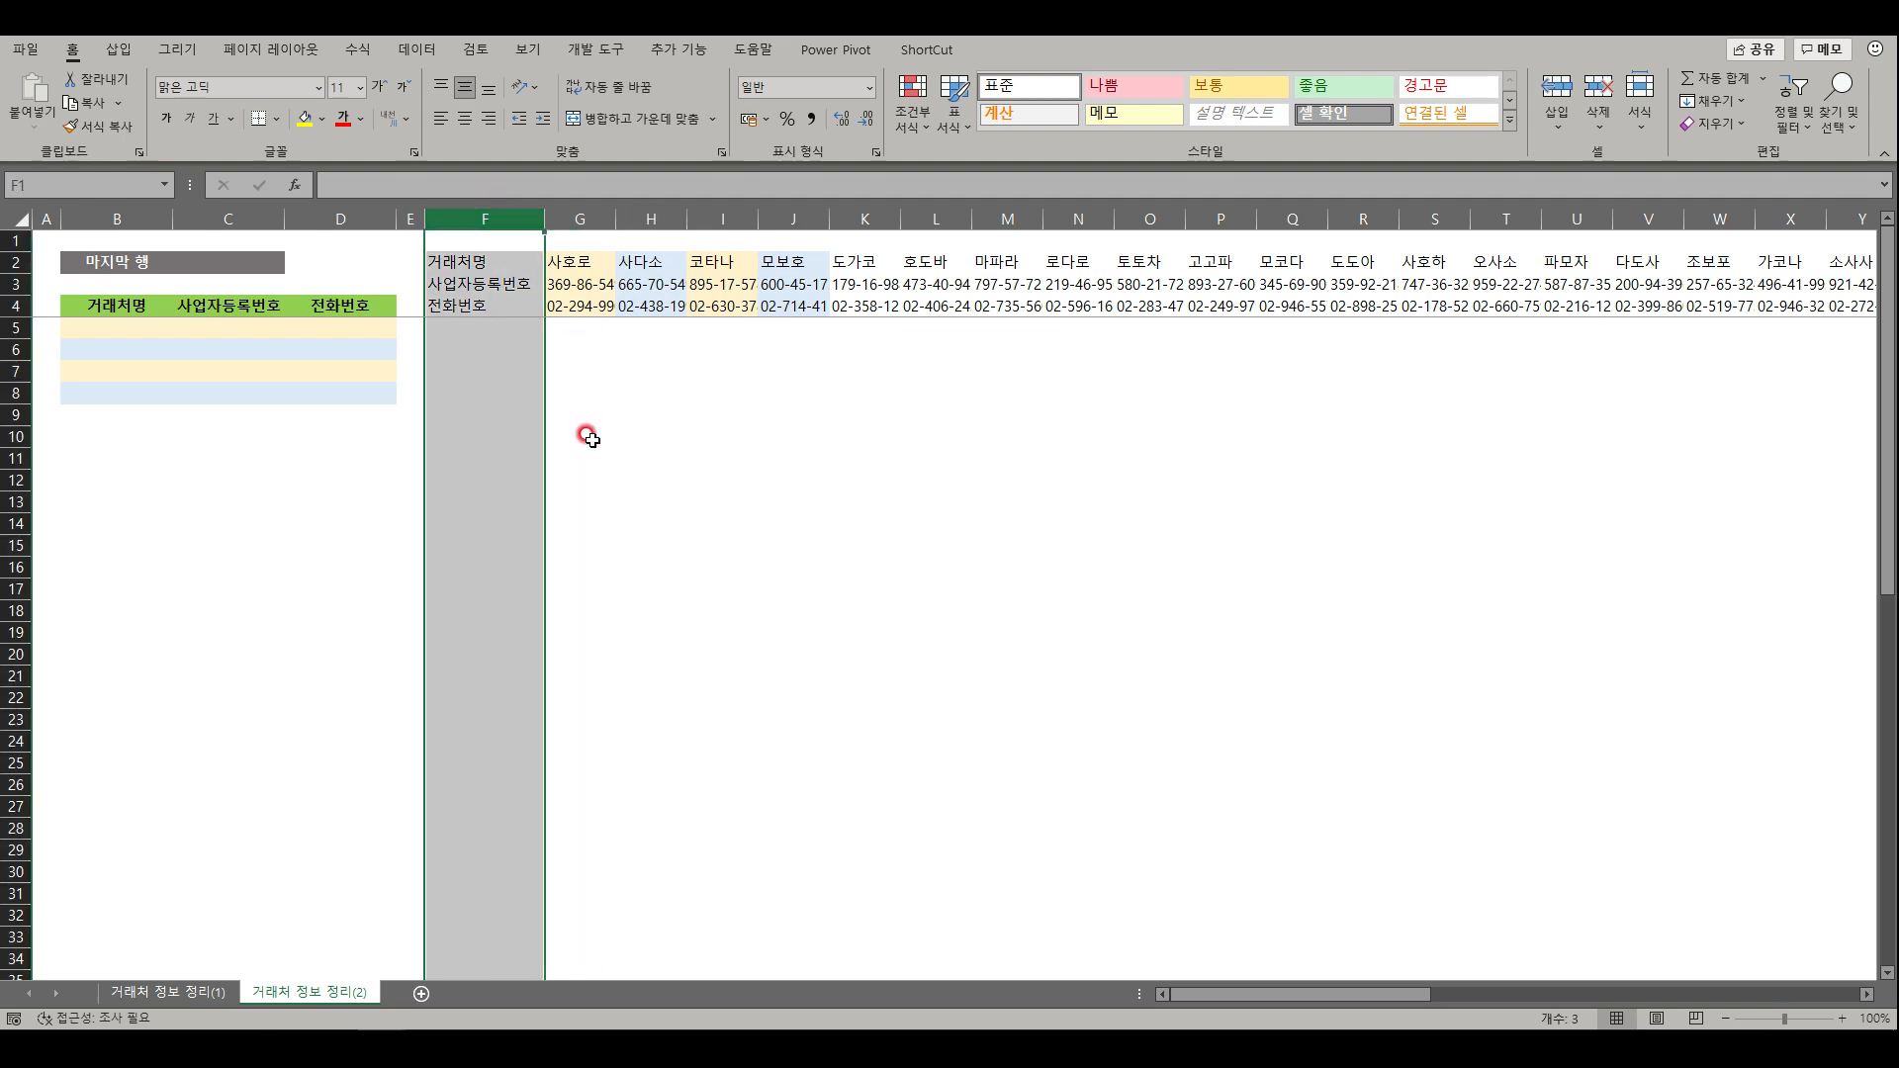
left_click(608, 209)
left_click_drag(608, 209, 1403, 444)
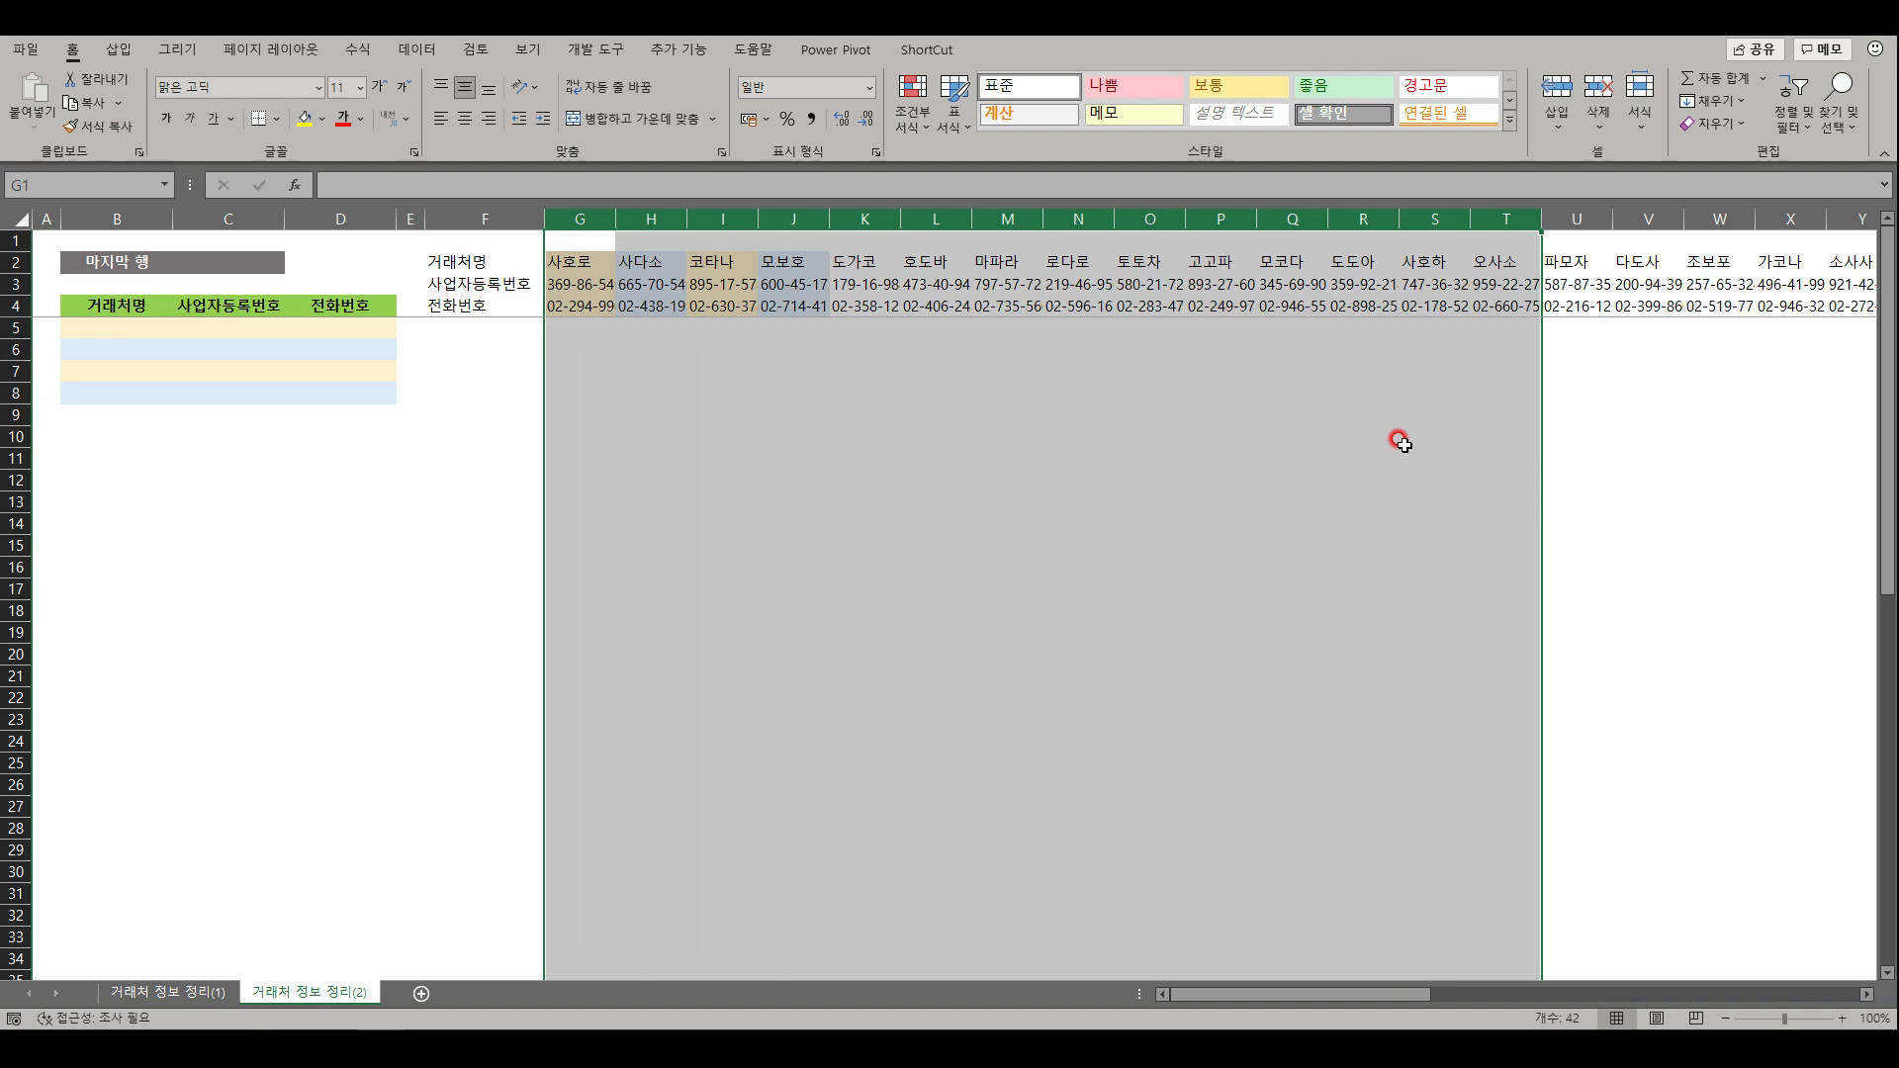
left_click(594, 218)
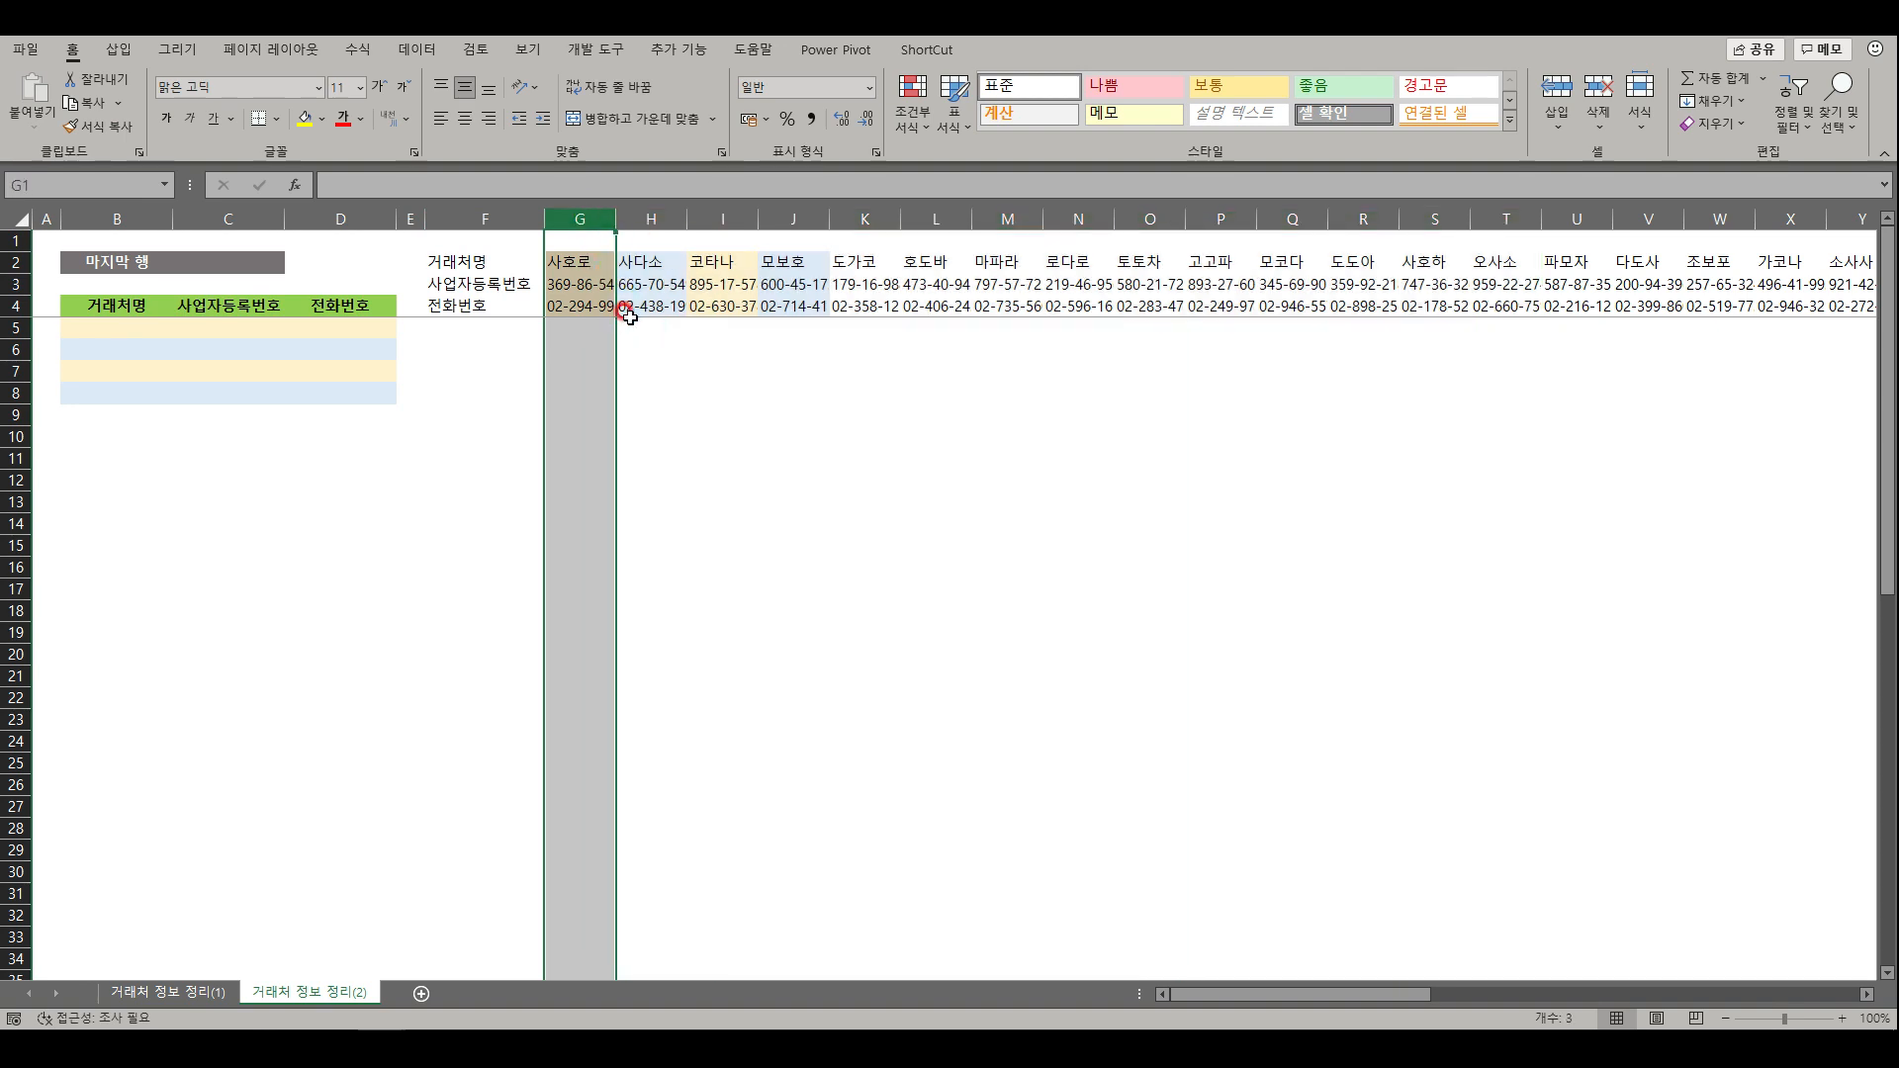
left_click(491, 209)
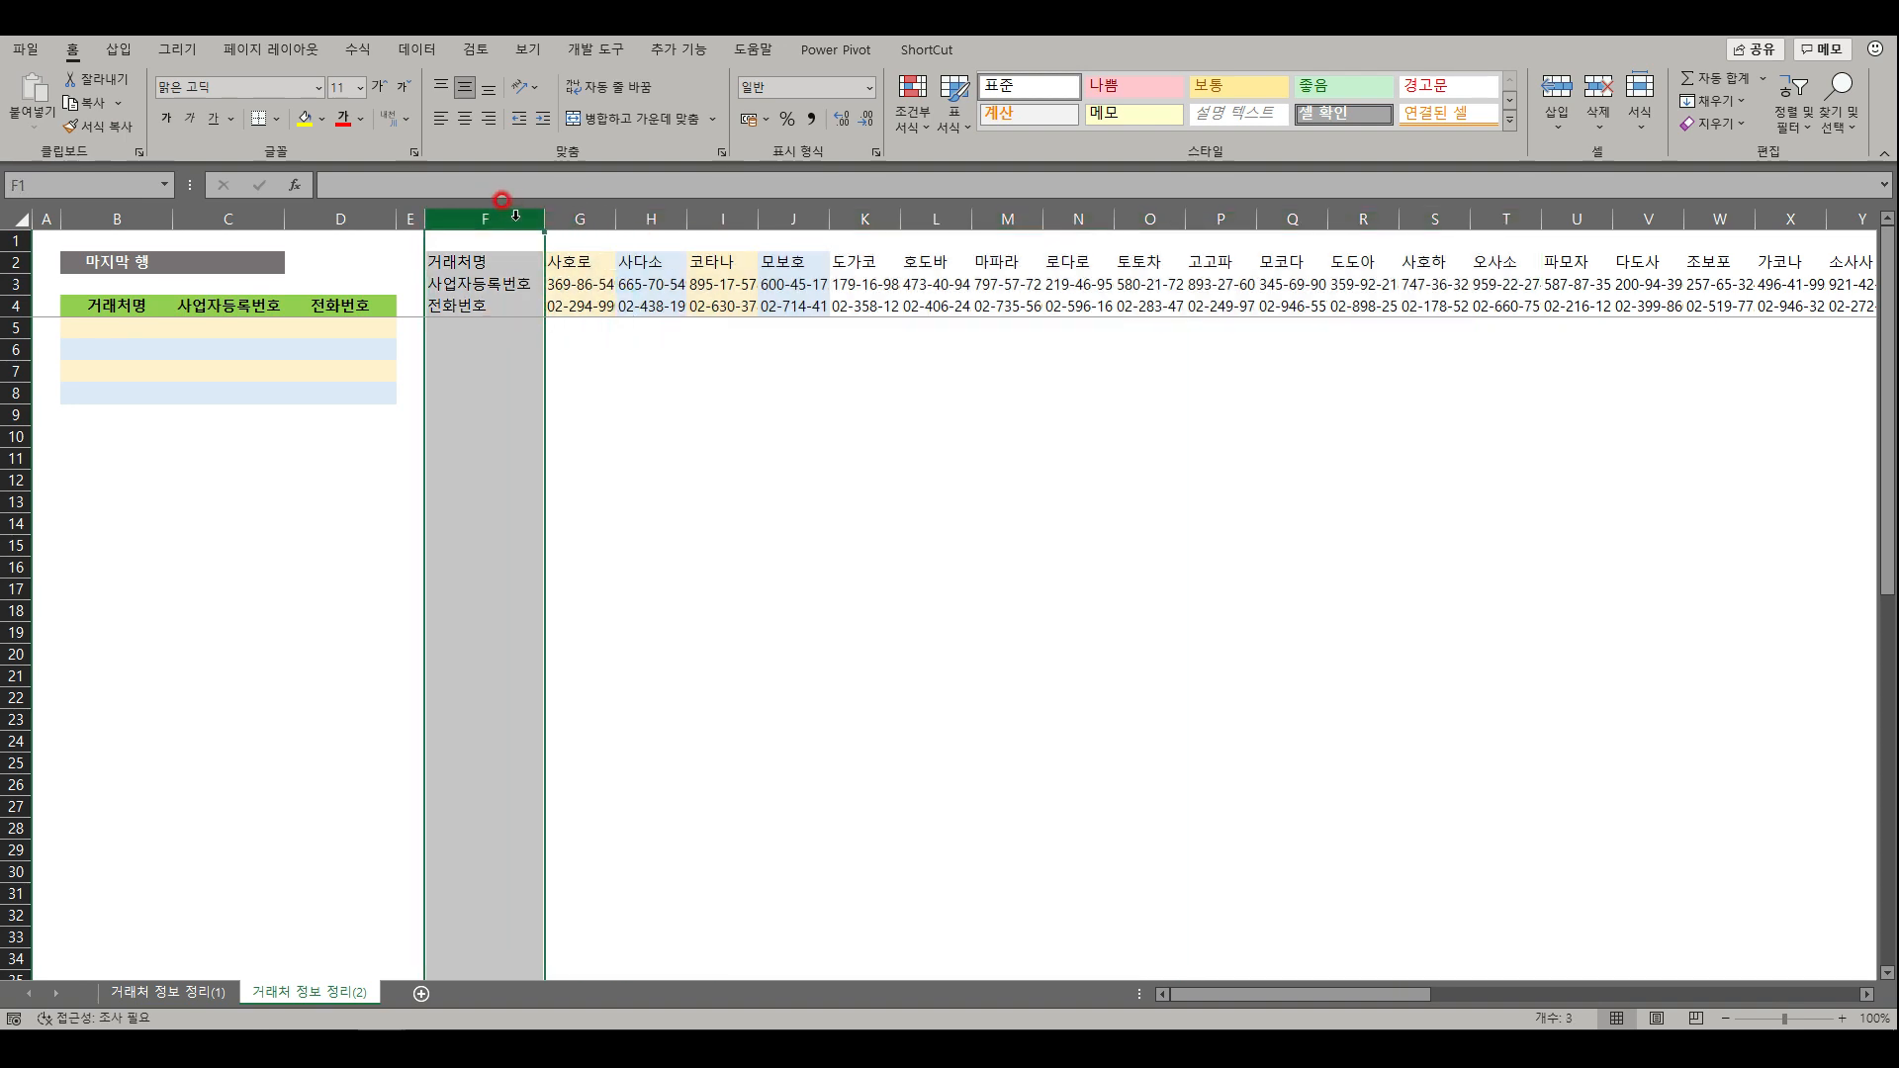
left_click(598, 218)
left_click(648, 220)
left_click(522, 220)
left_click(569, 219)
left_click(651, 219)
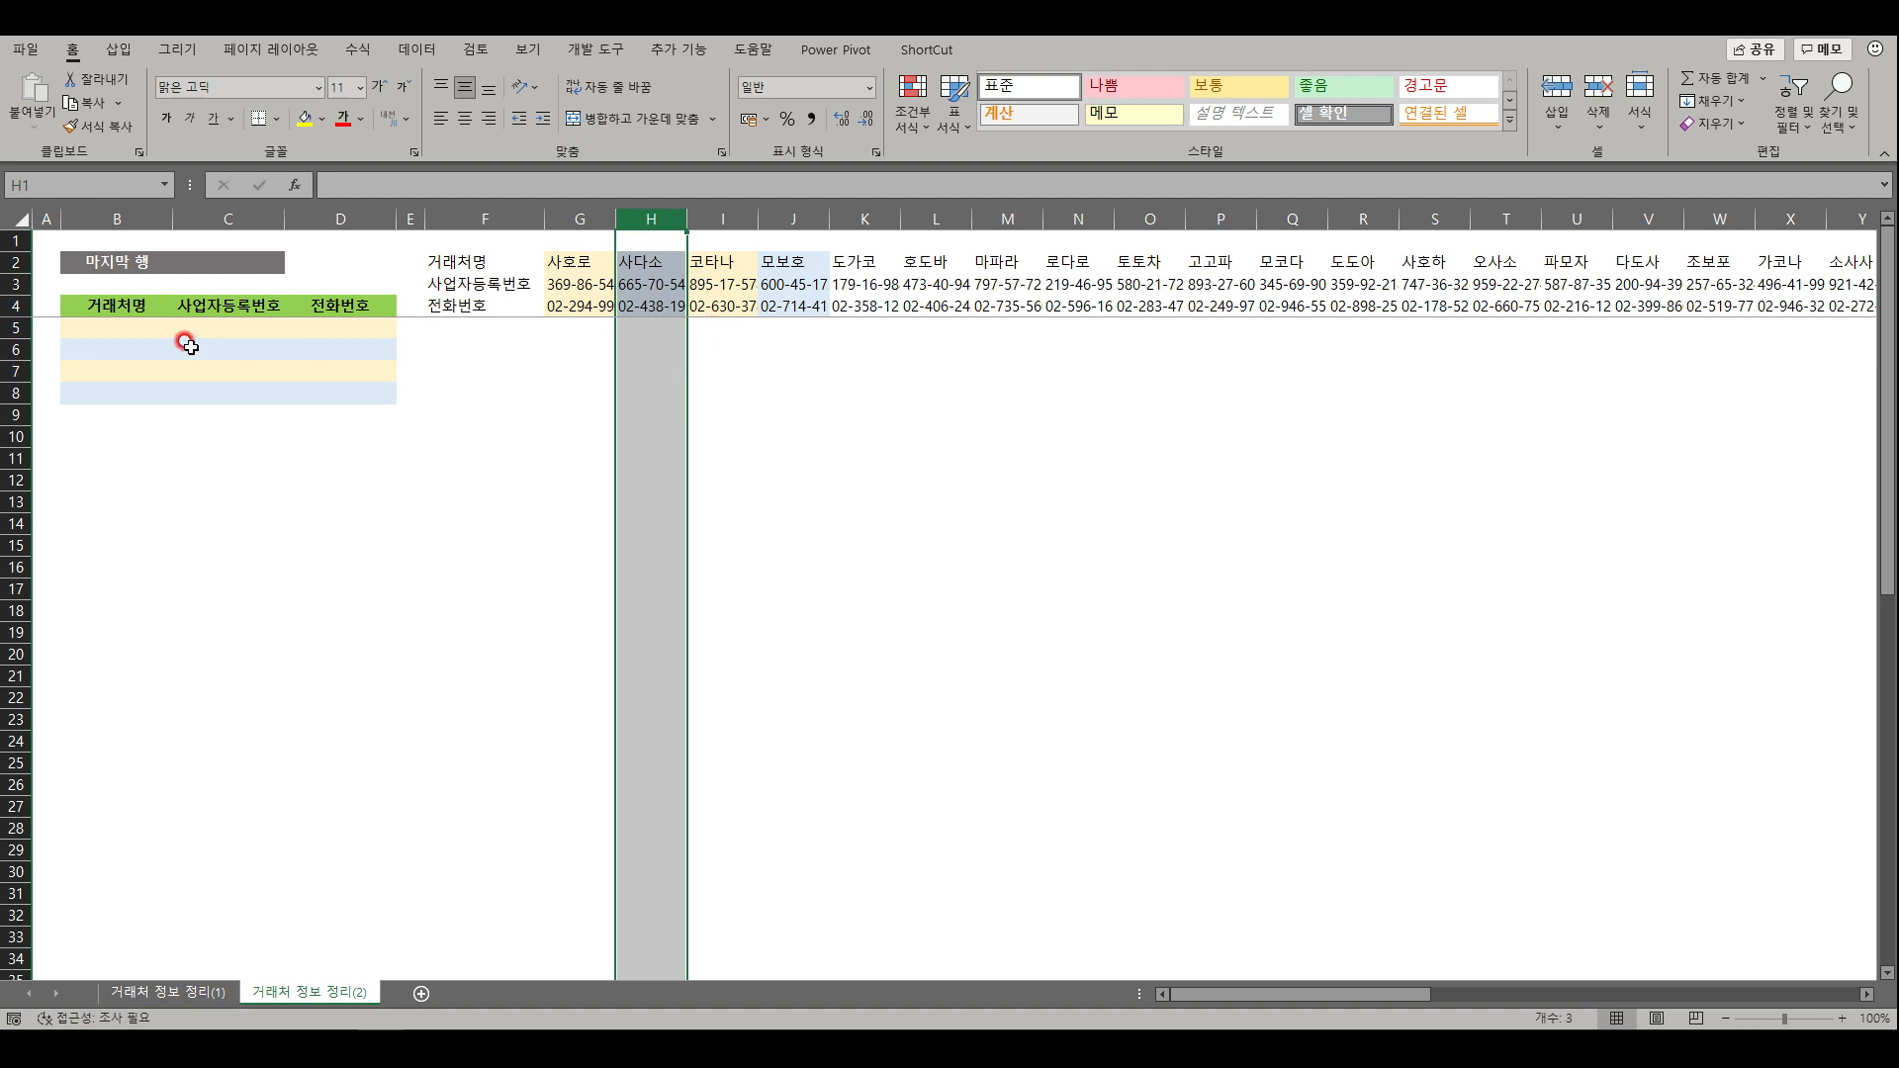
left_click(149, 330)
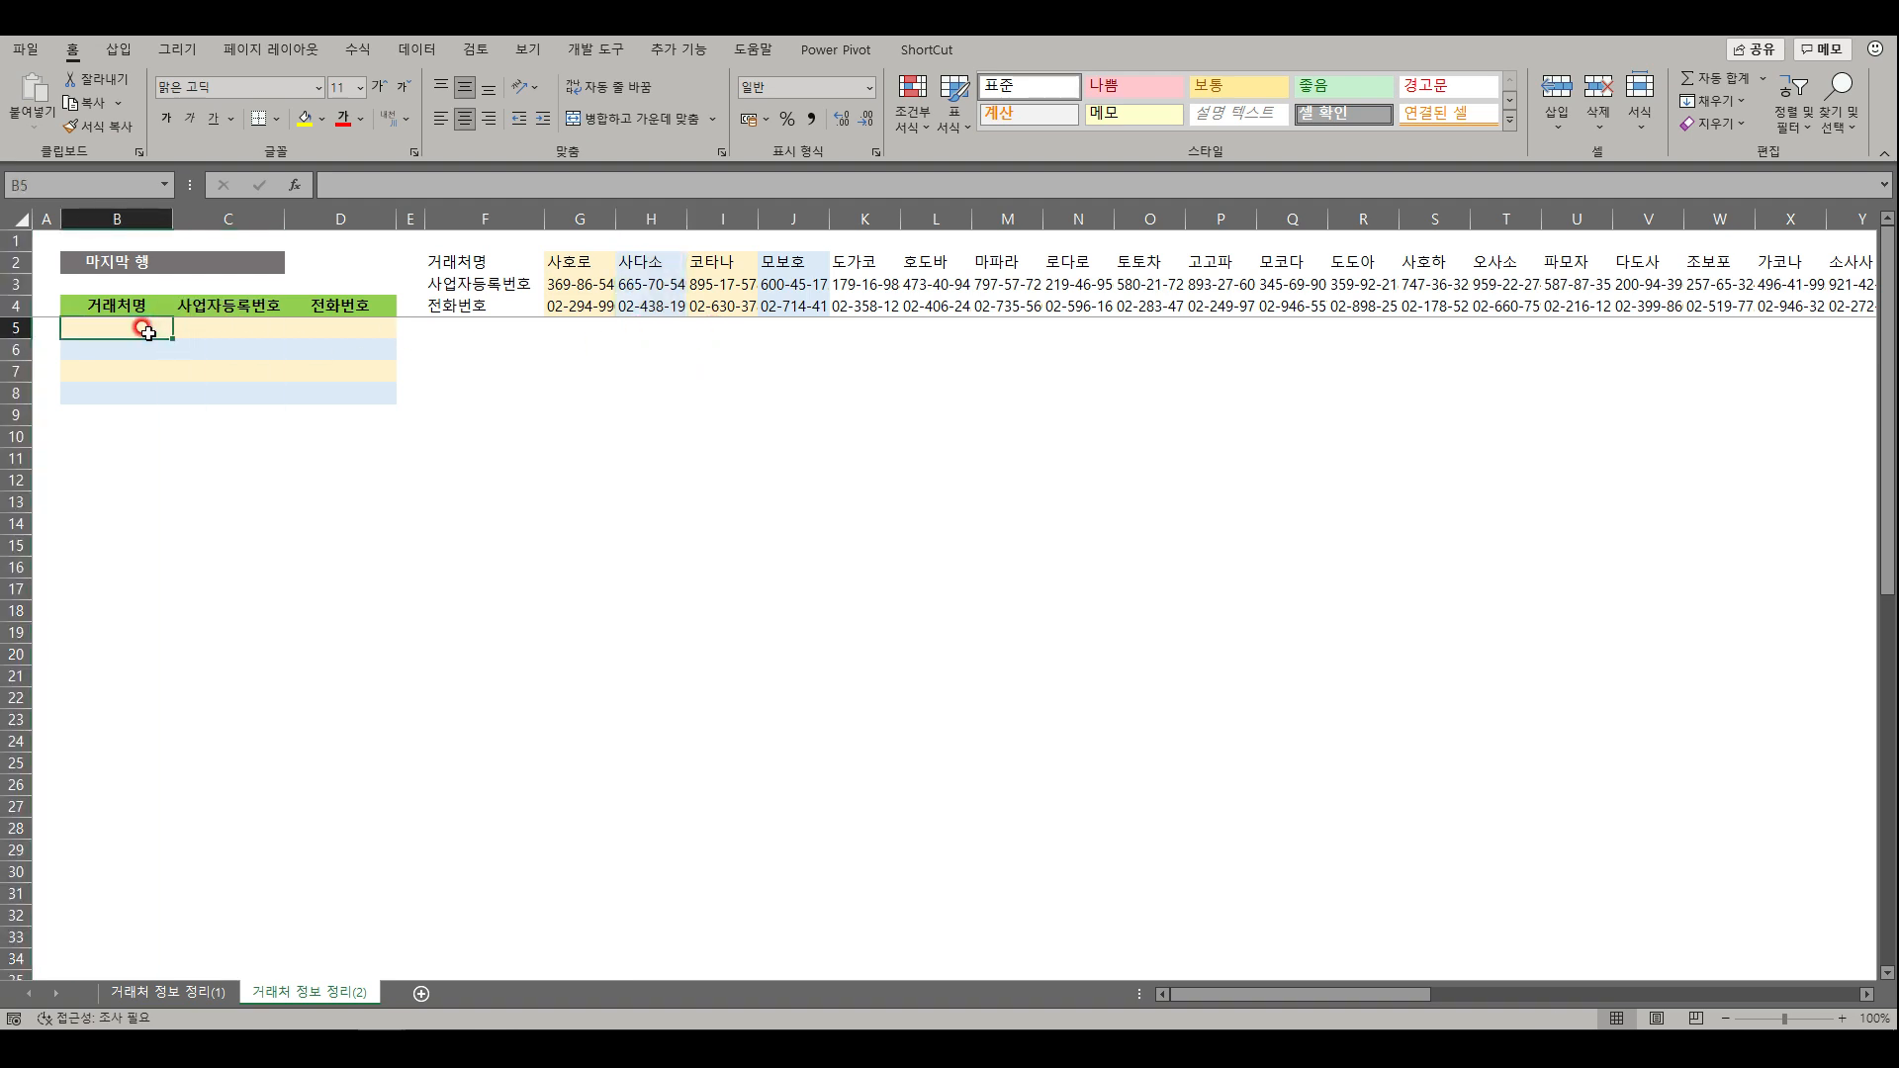
type("=")
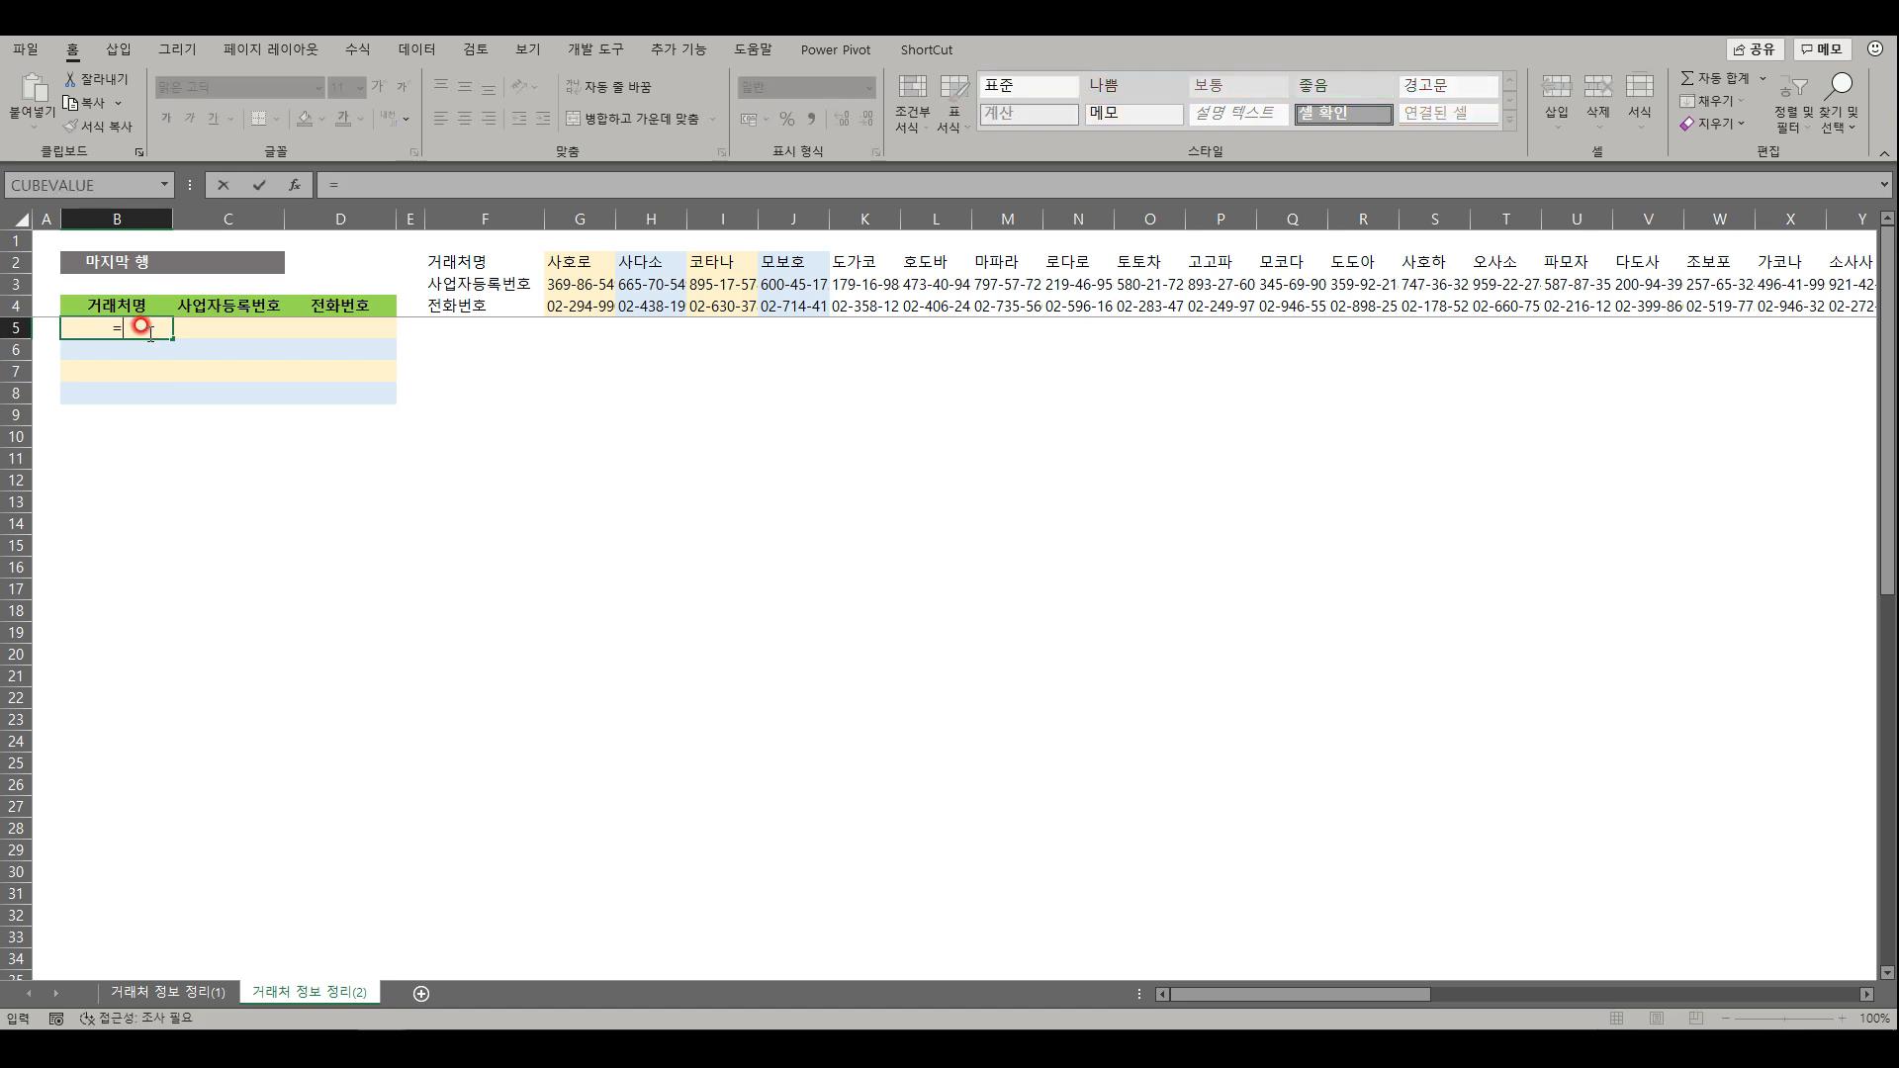
key("Escape")
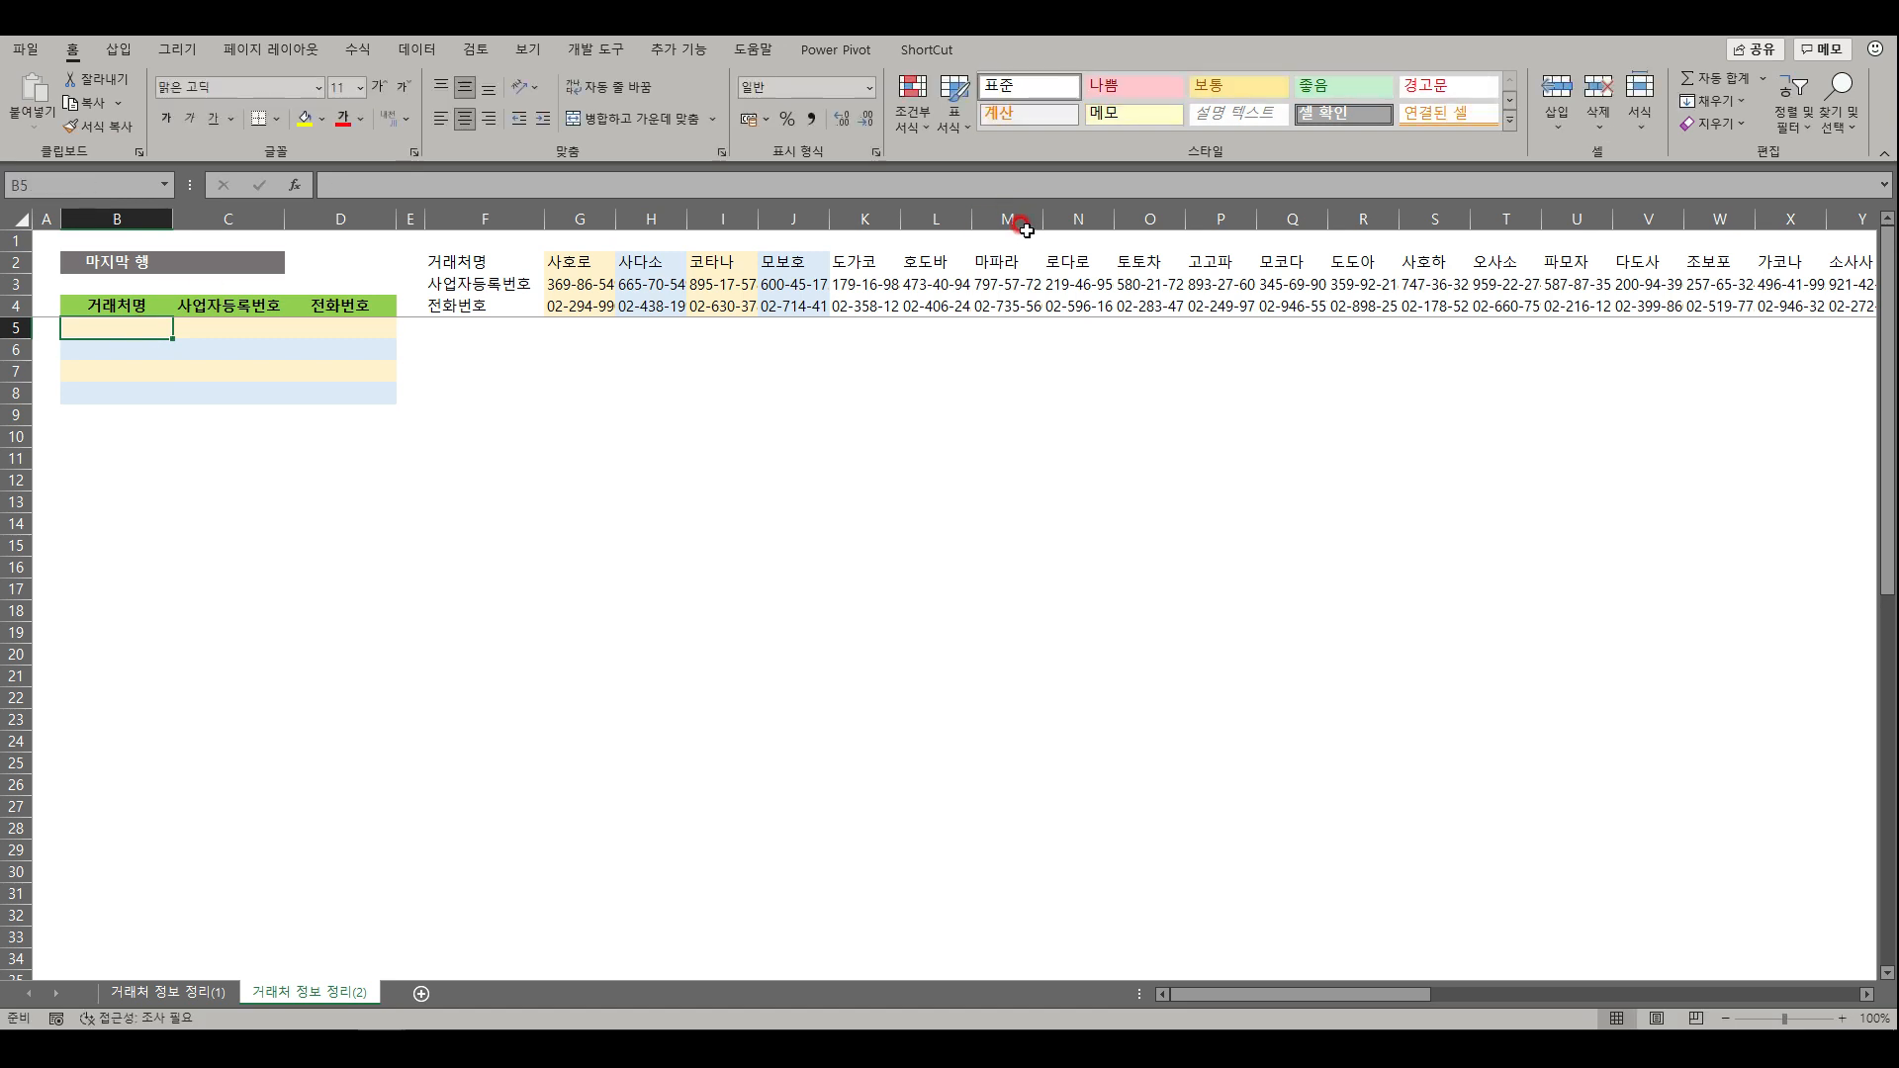
- Number columns F to J of the horizontal data by entering 1 to 5 in F1:J1
left_click(500, 241)
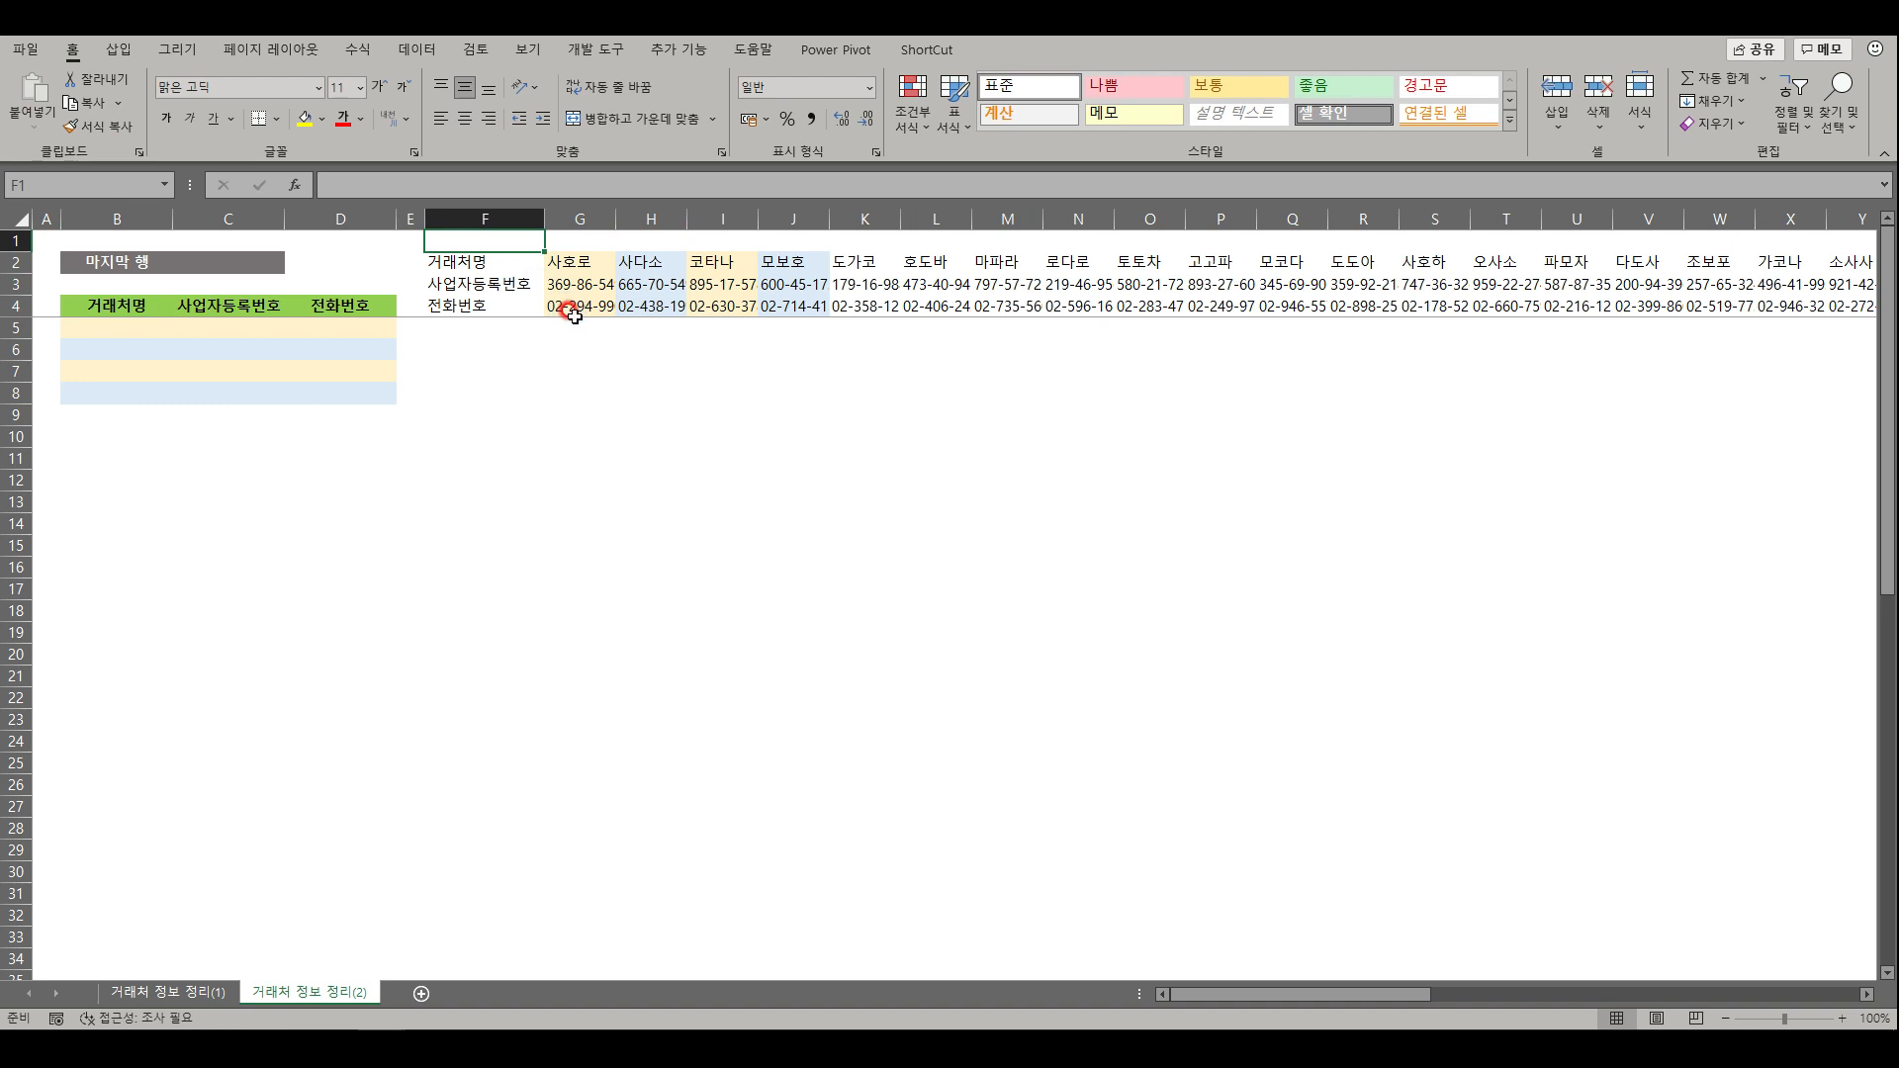
type("1")
key("Tab")
type("2")
key("Tab")
type("3")
key("Tab")
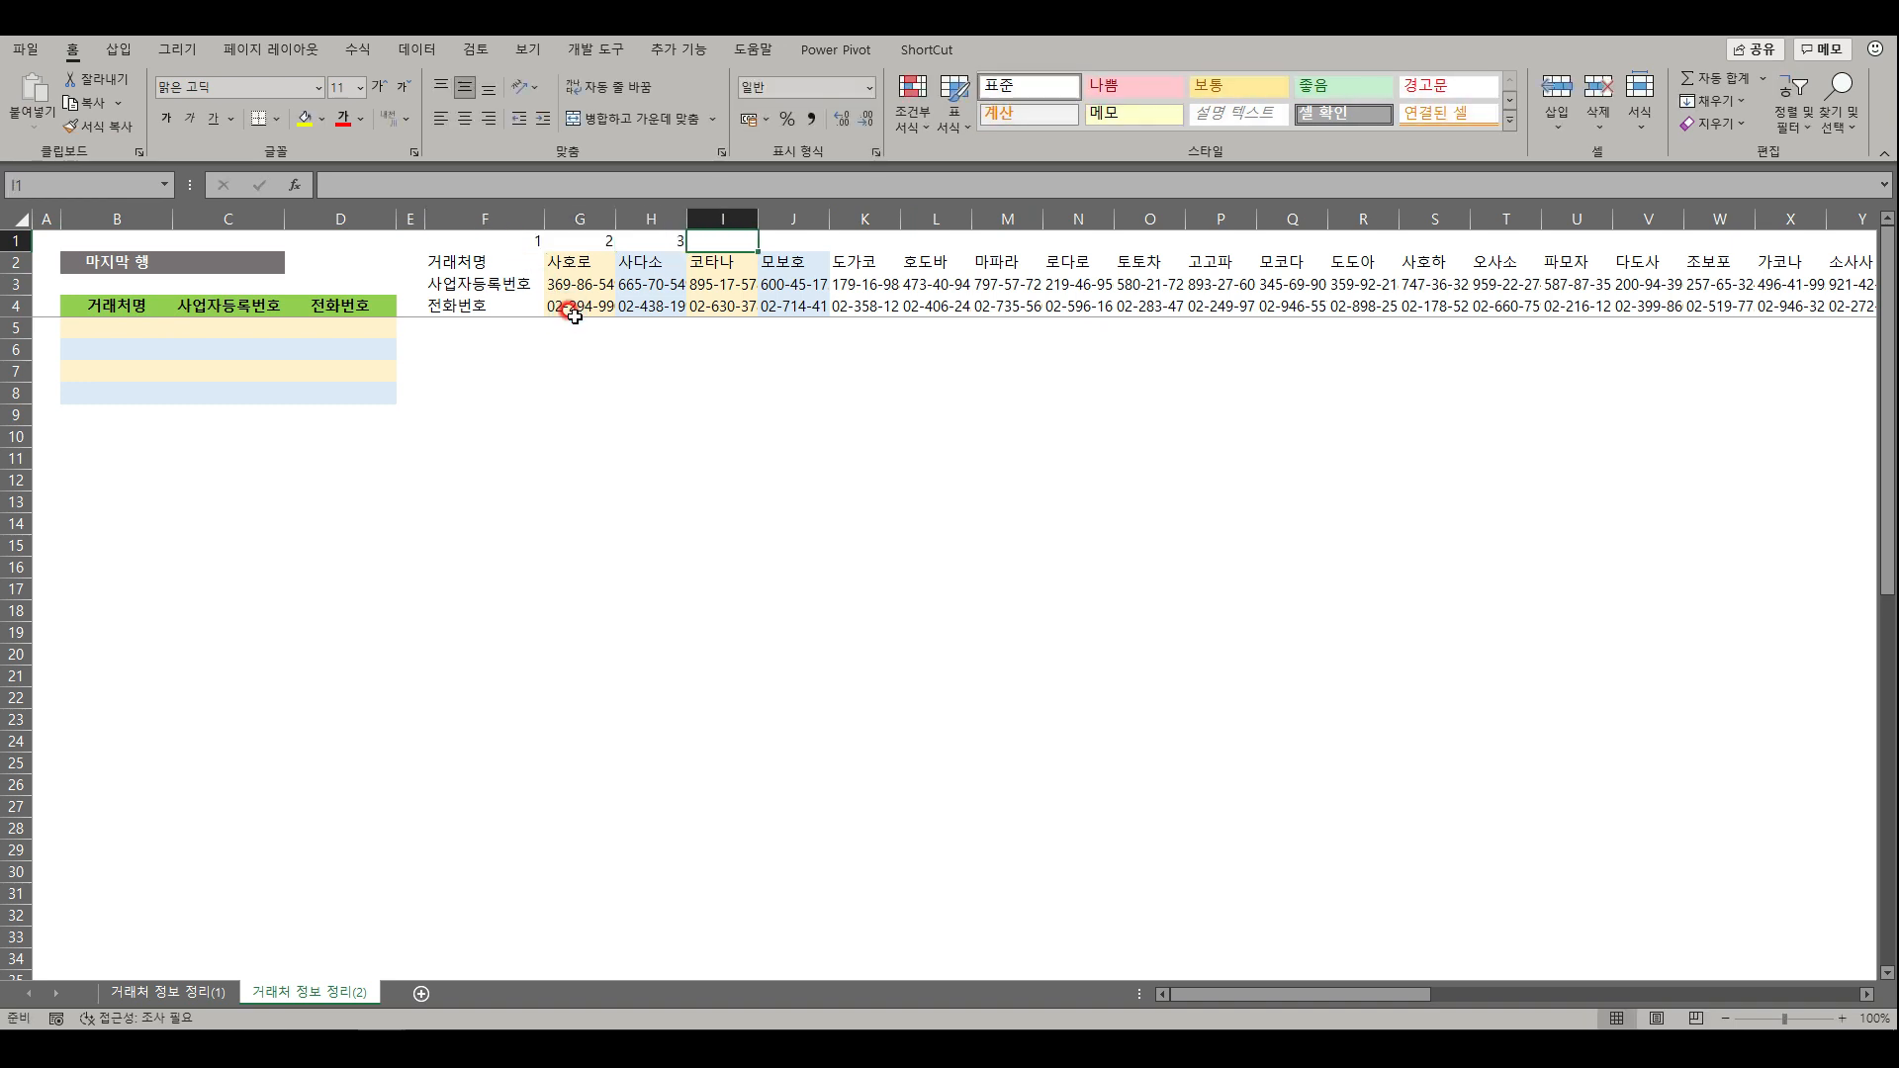
type("4")
key("Tab")
type("5")
left_click(575, 315)
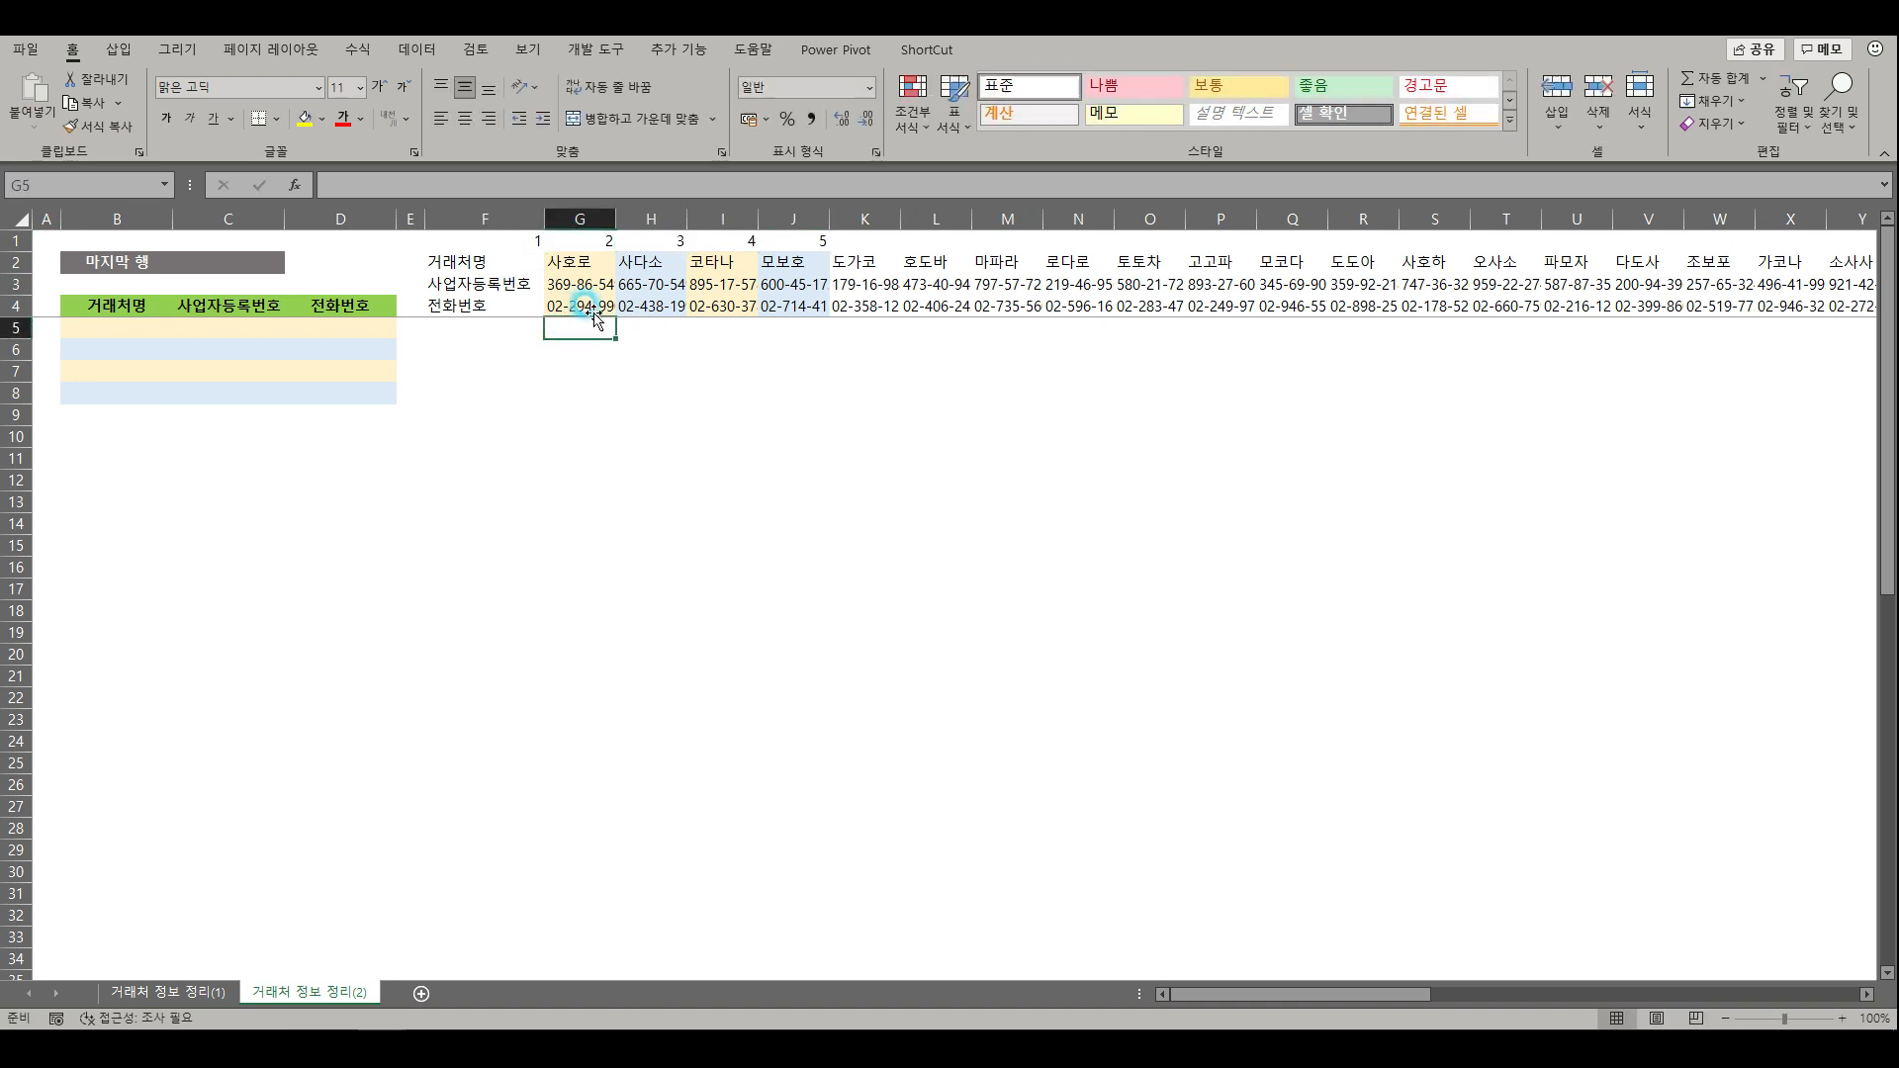
- Check the G and H records against their column numbers and enter 2, 3, 4 and 5 in B5:B8
left_click_drag(572, 264, 572, 307)
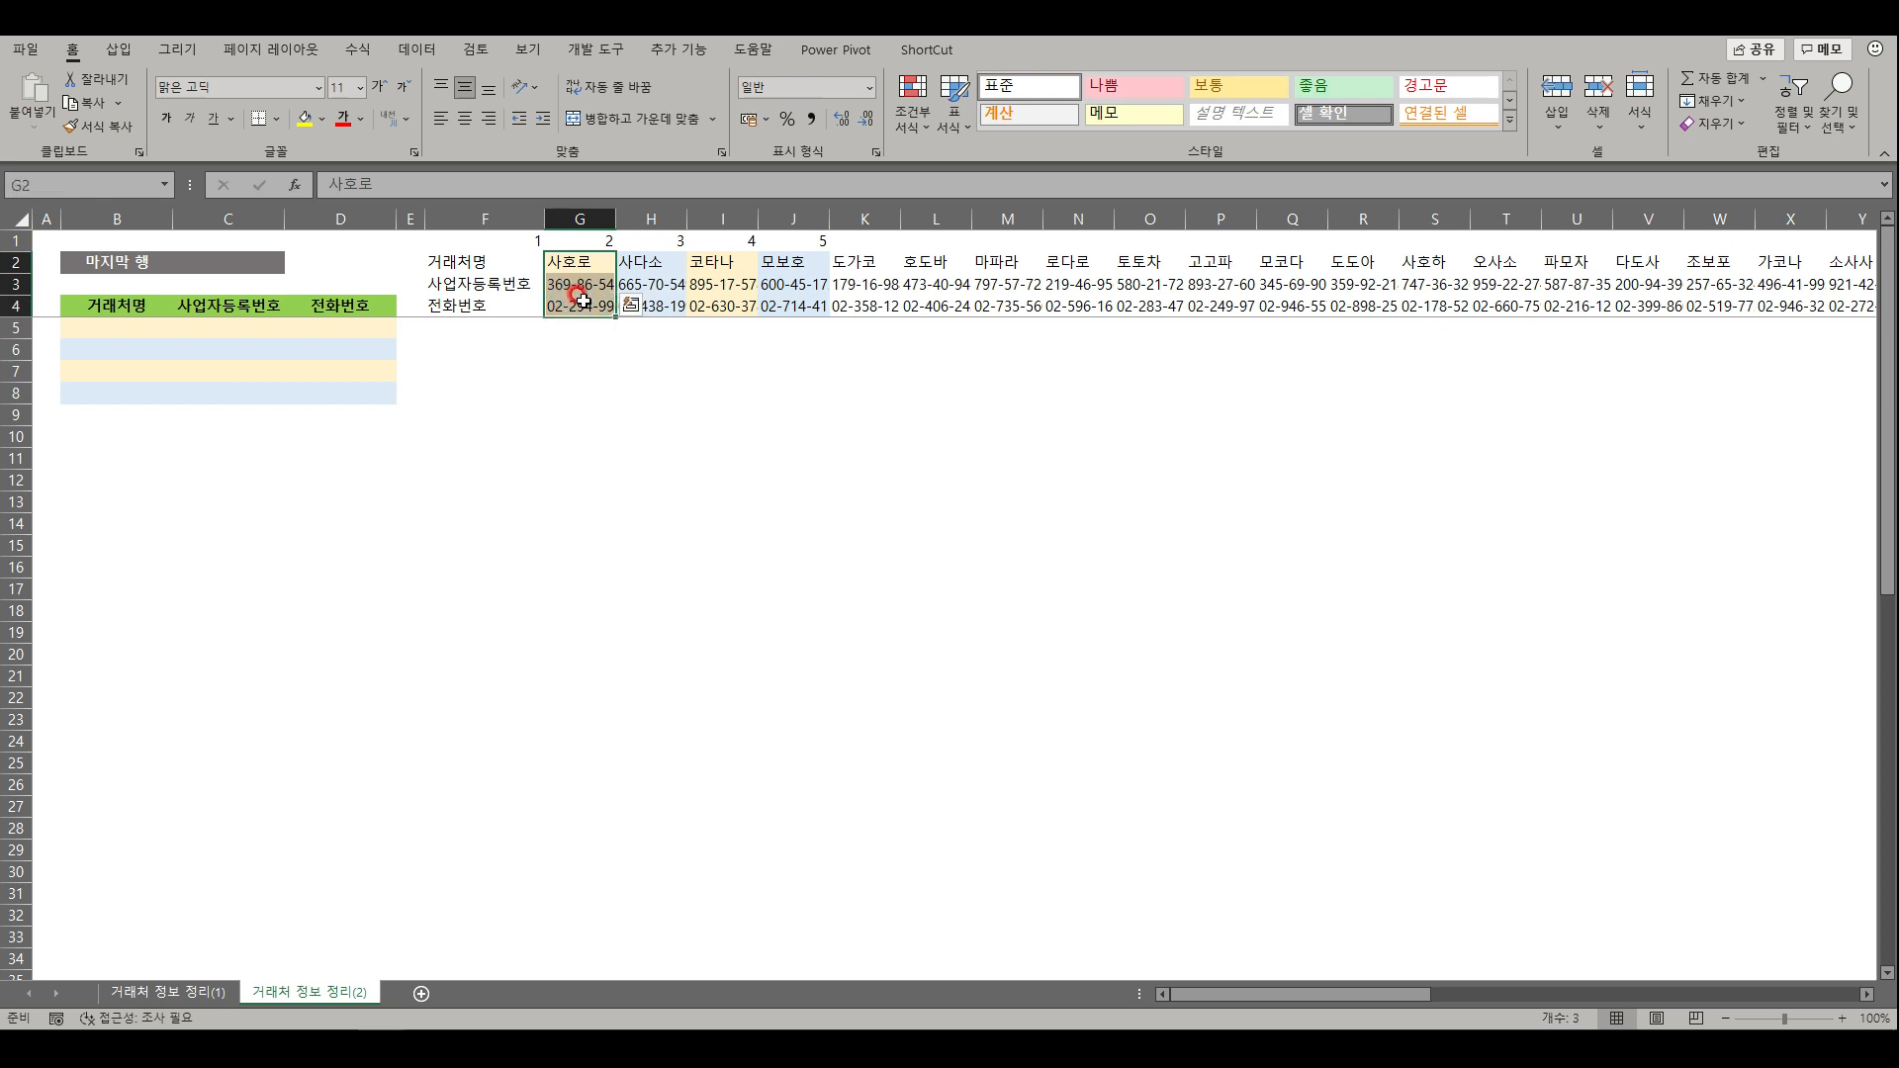
left_click(582, 219)
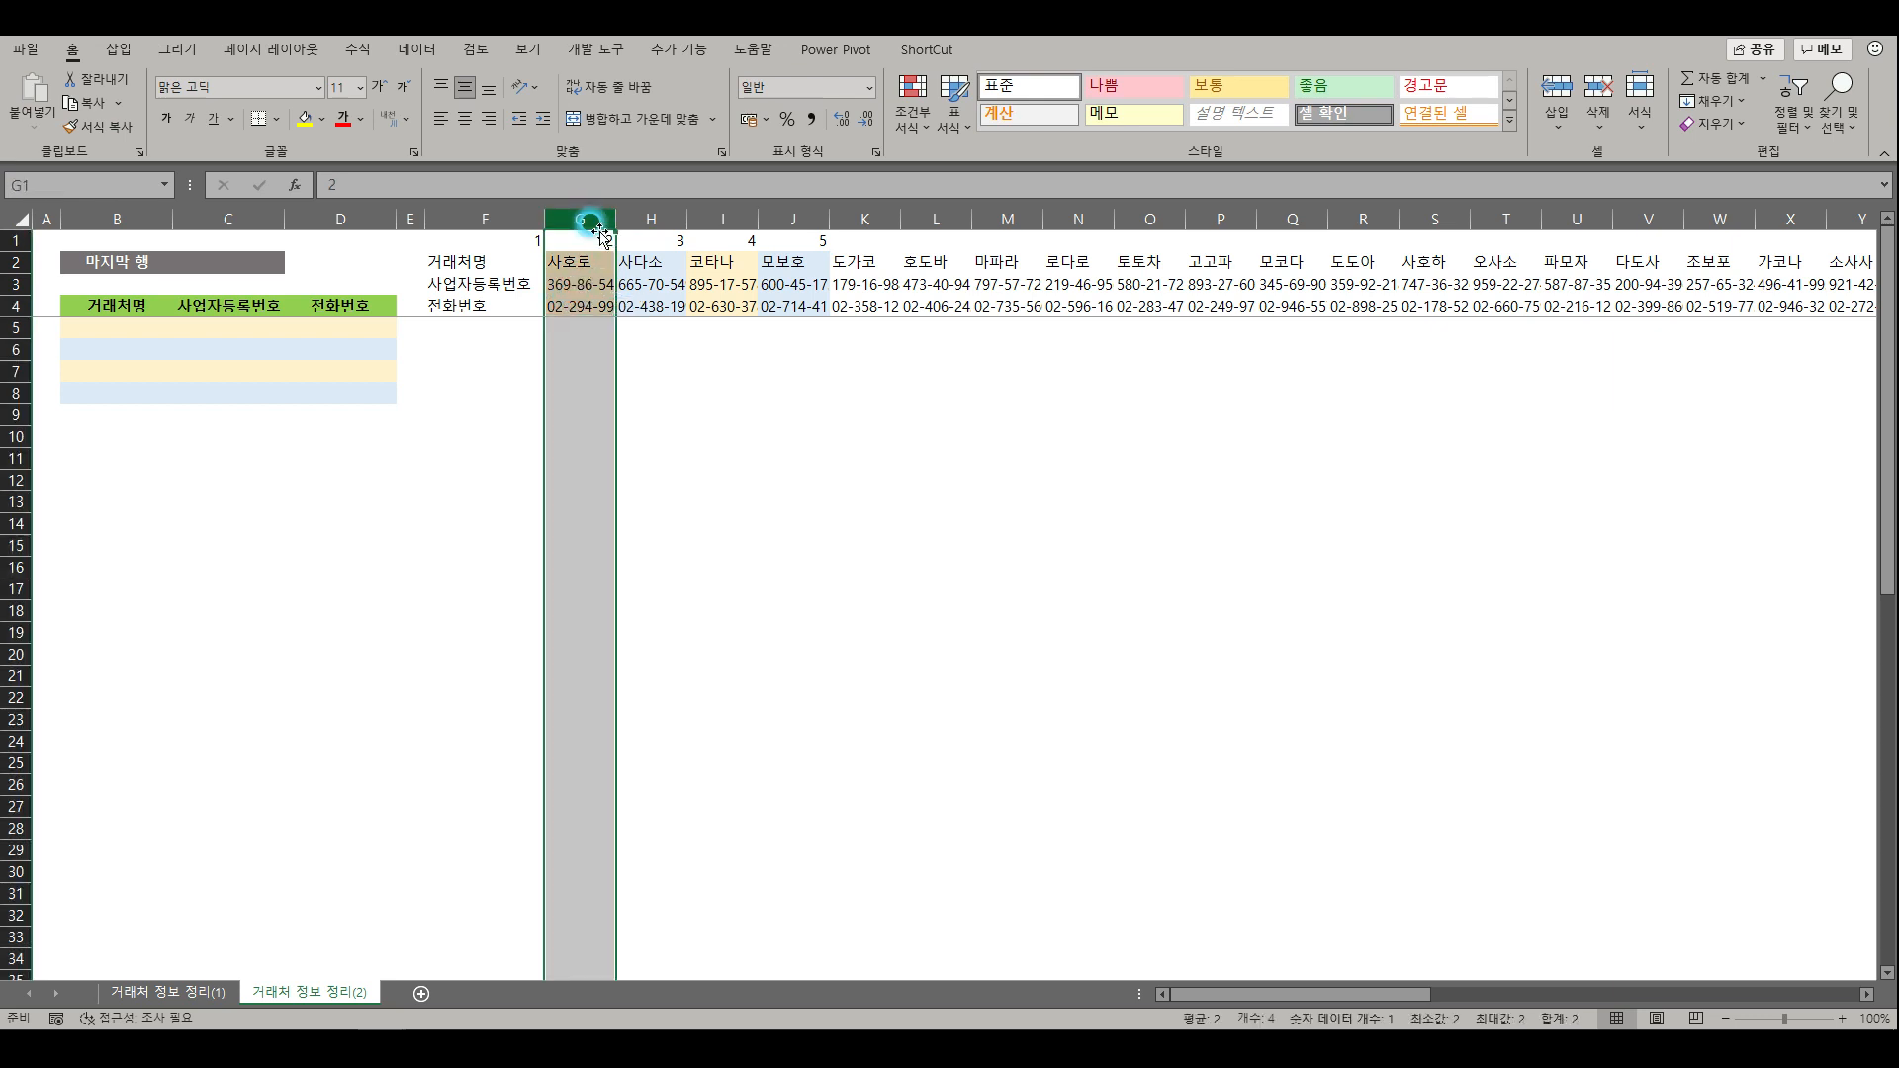
left_click_drag(662, 257, 630, 311)
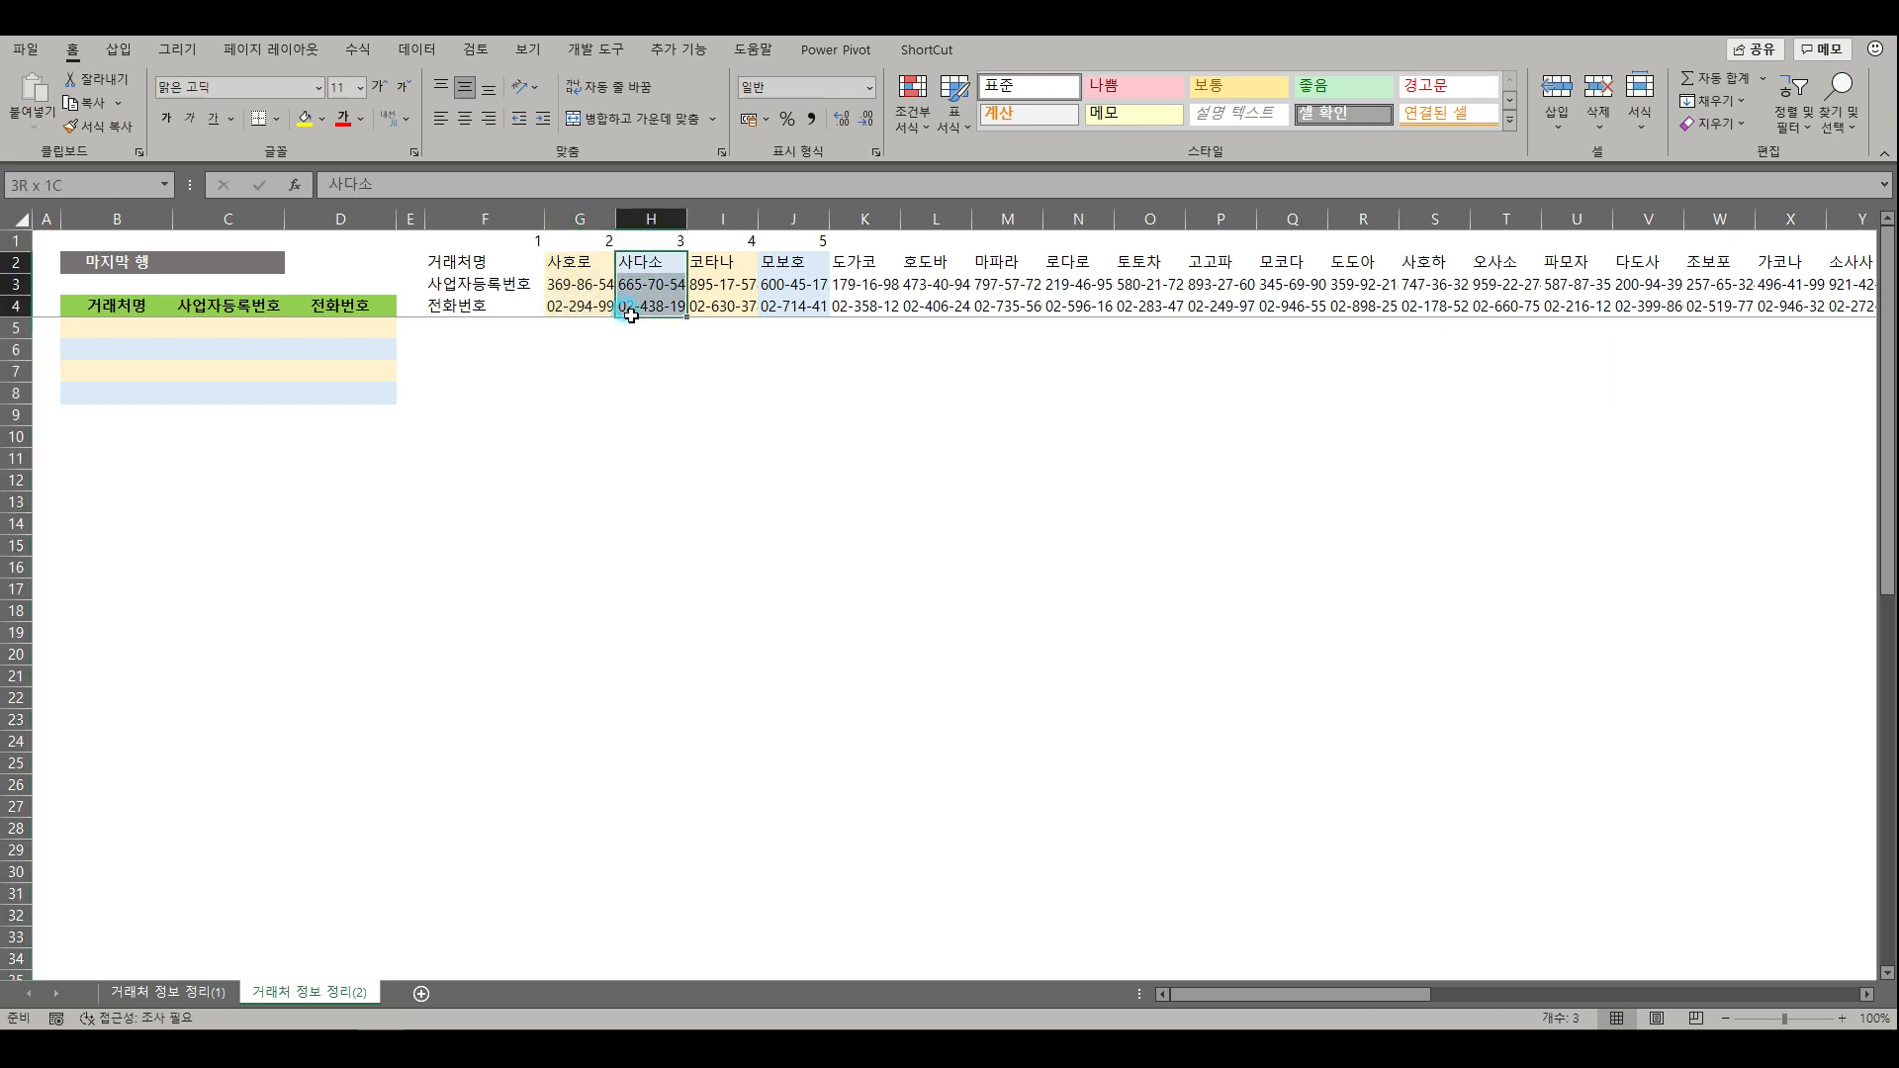
left_click(668, 240)
left_click(123, 306)
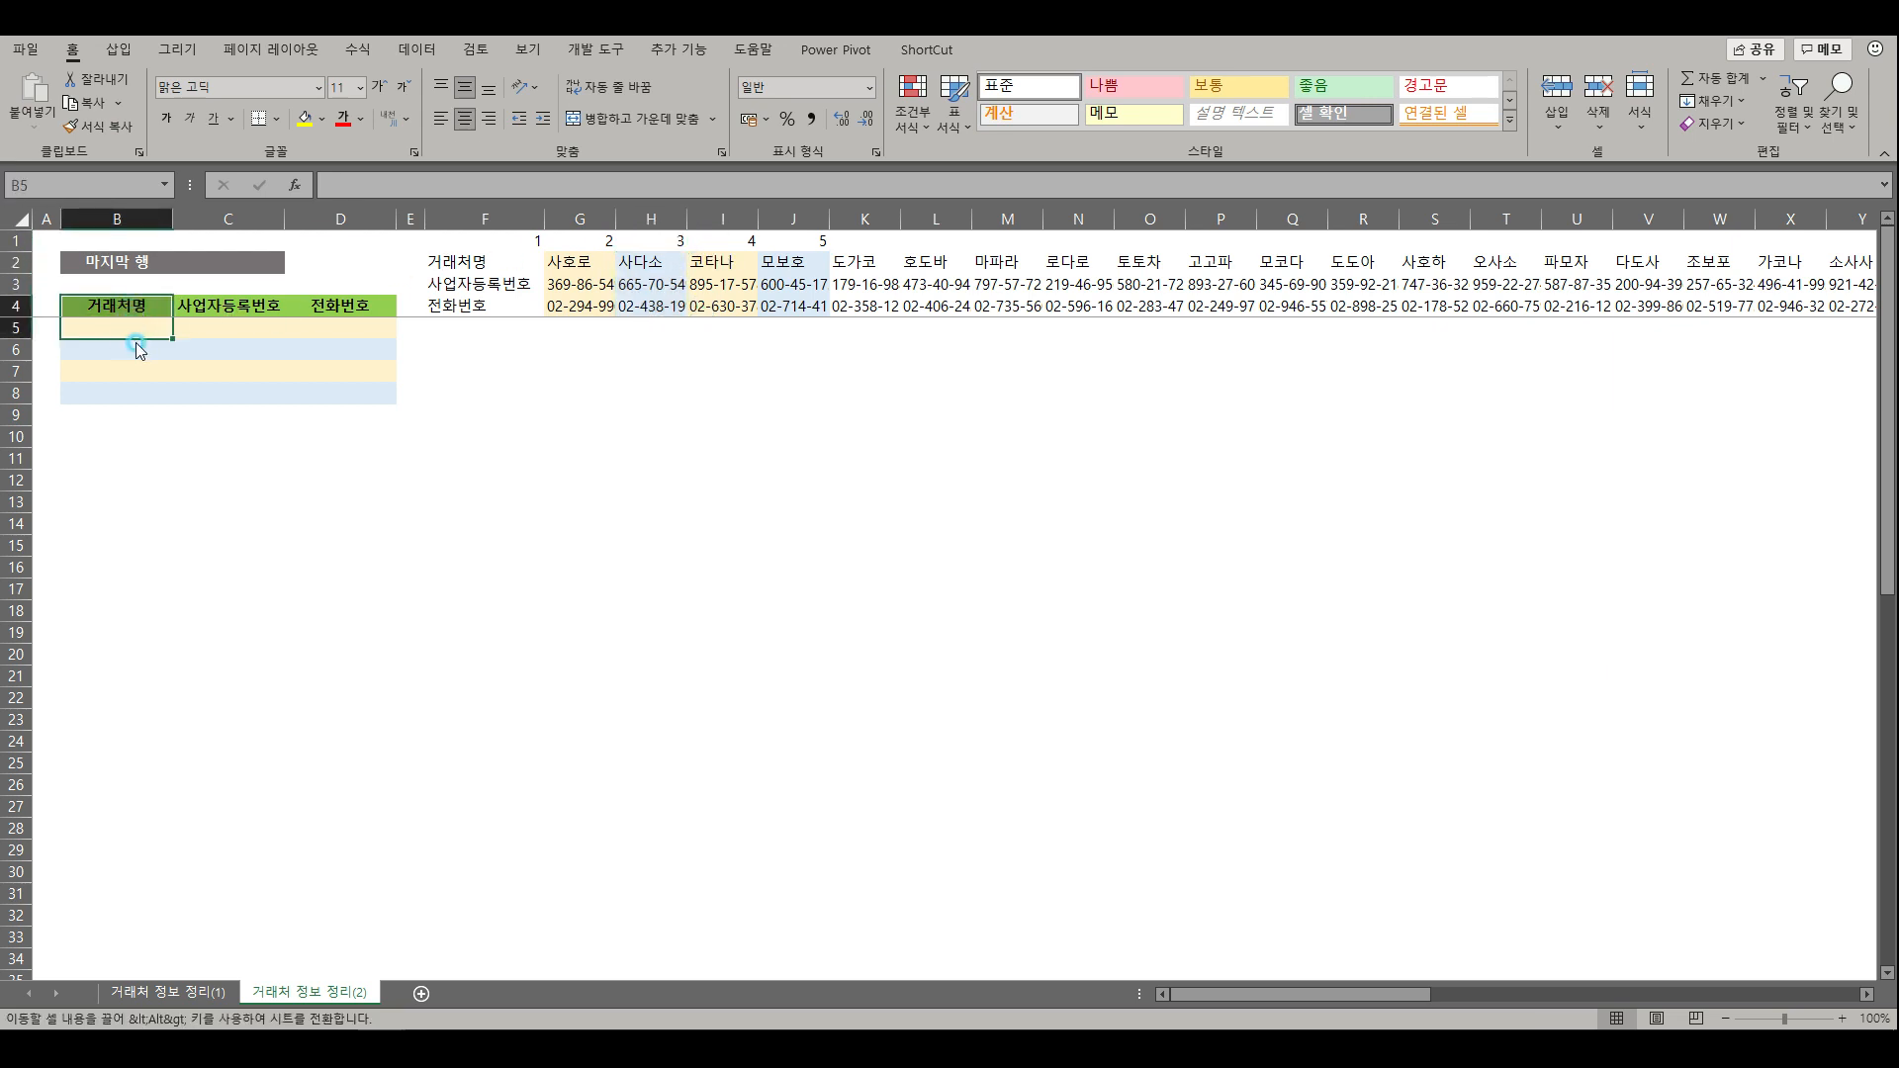
left_click(131, 330)
type("2")
key("Return")
type("3")
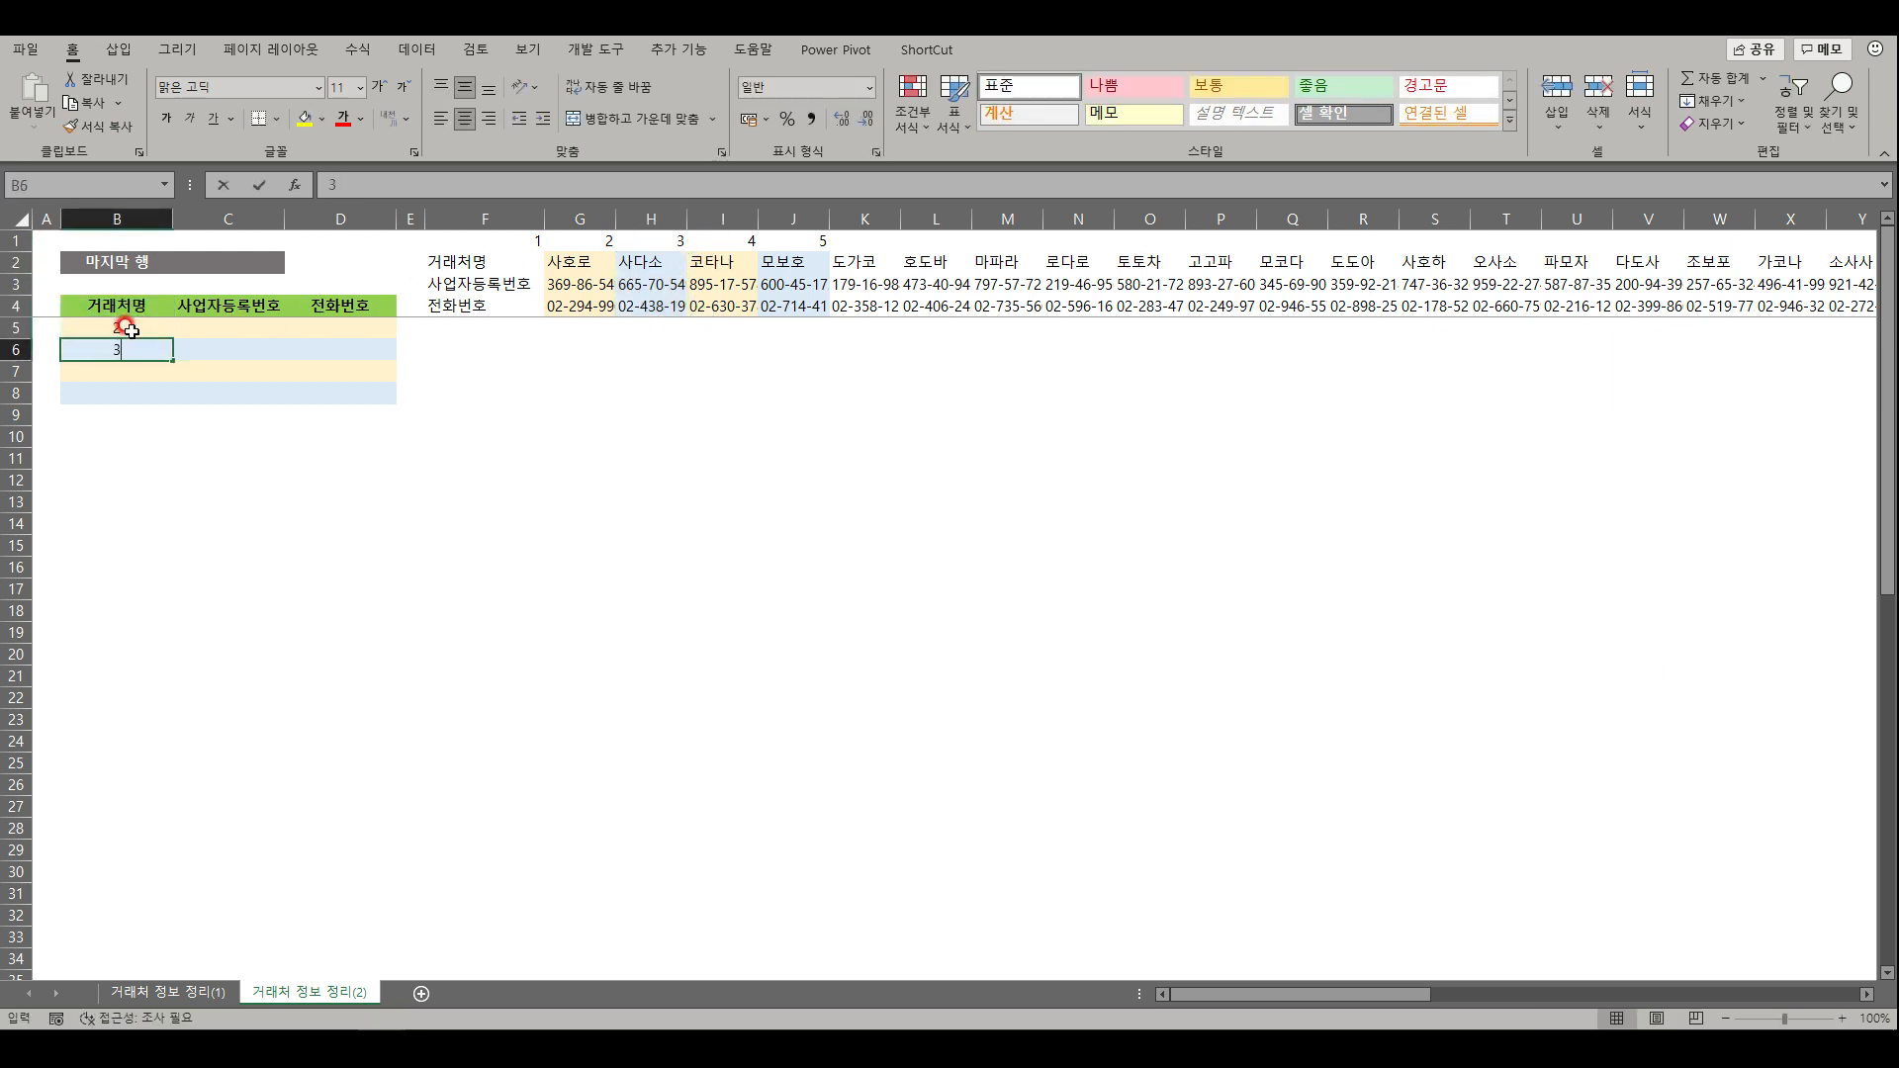
key("Return")
type("4")
key("Return")
type("5")
key("Return")
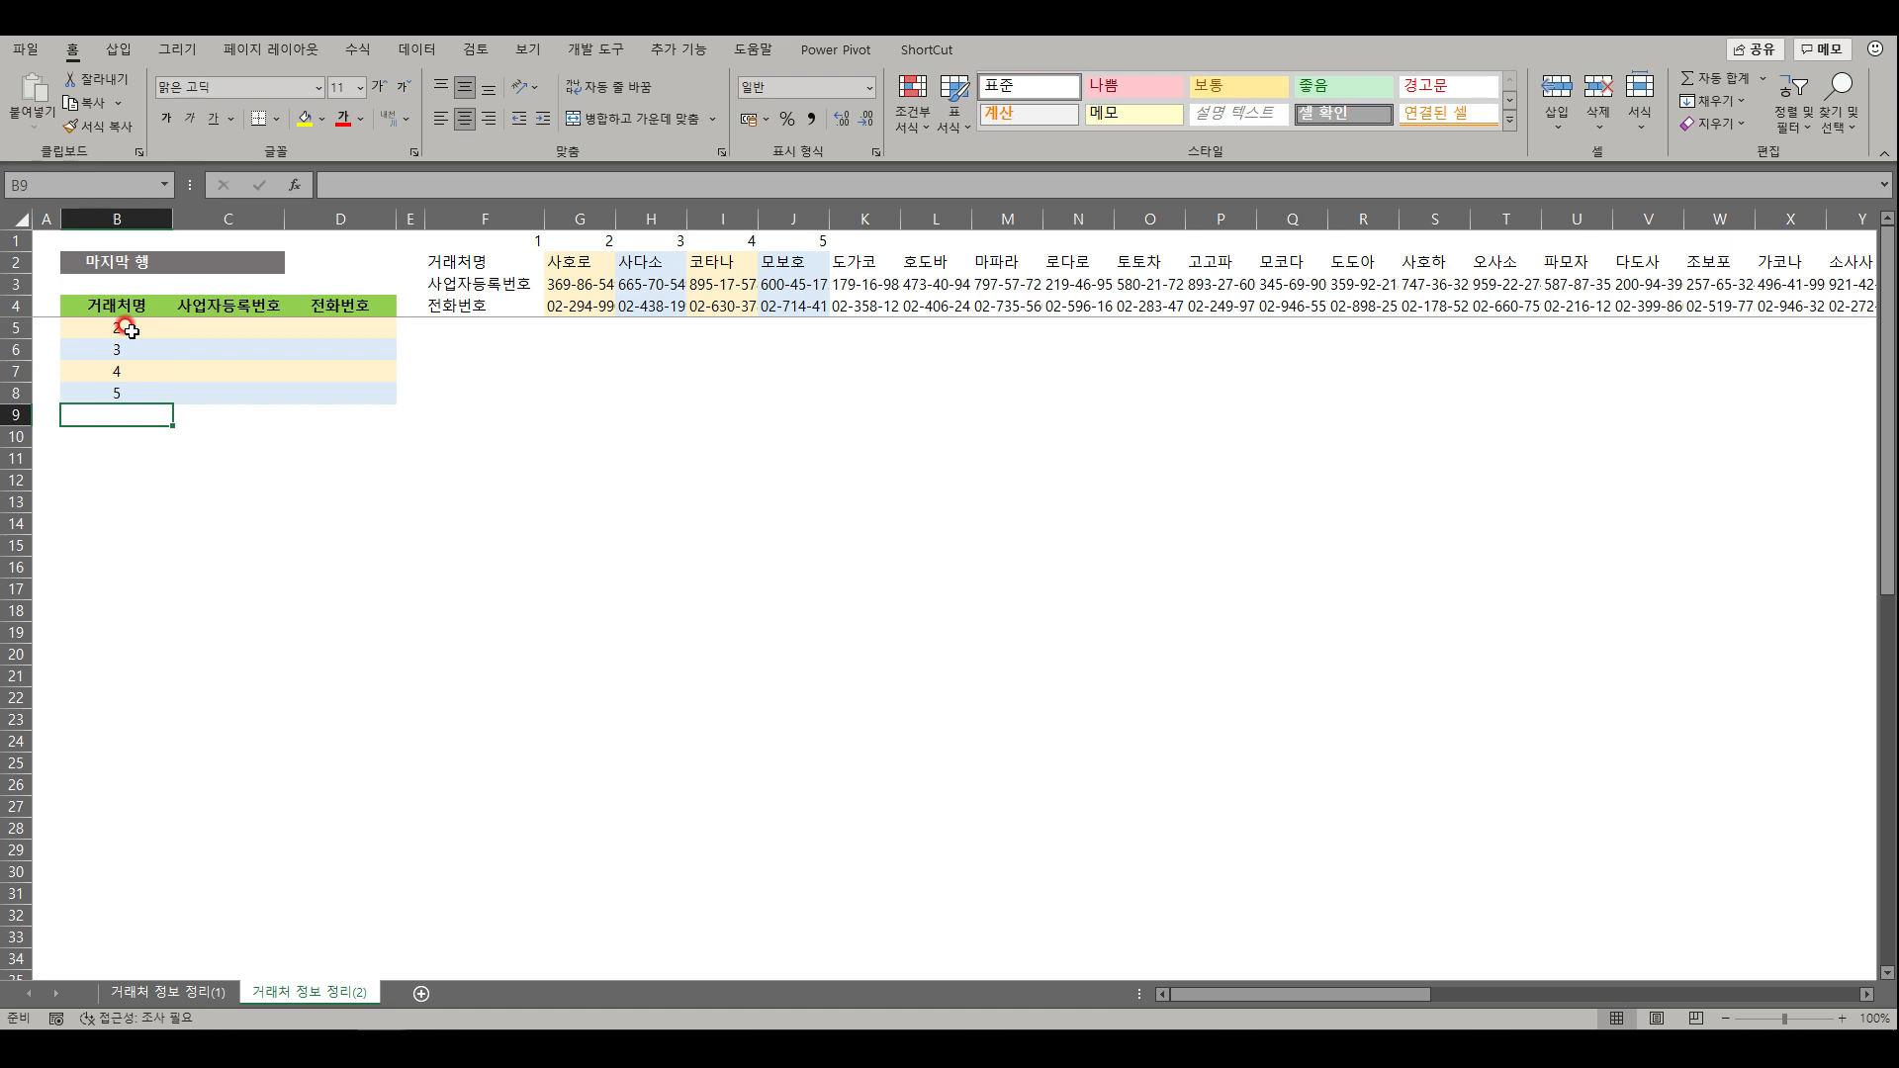
- Replace the number in B5 with the formula =ROW()
left_click(131, 329)
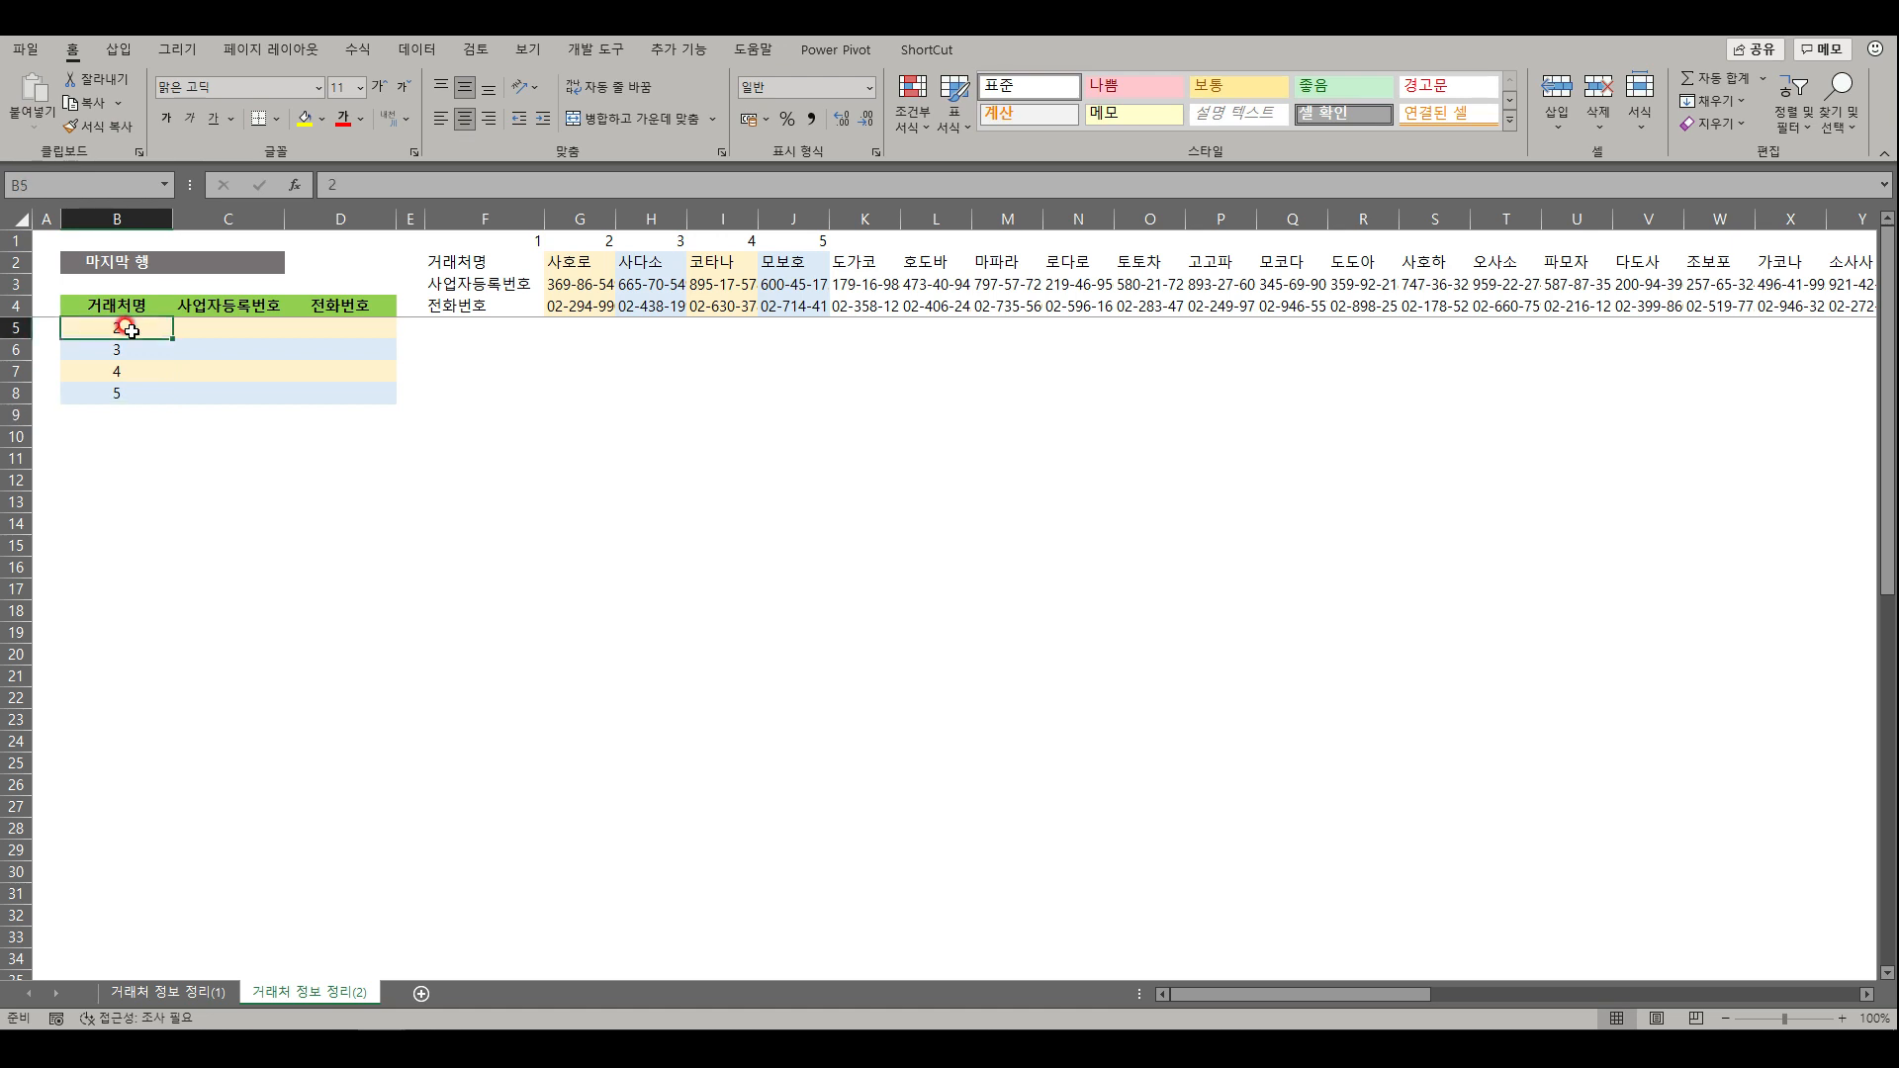
type("=")
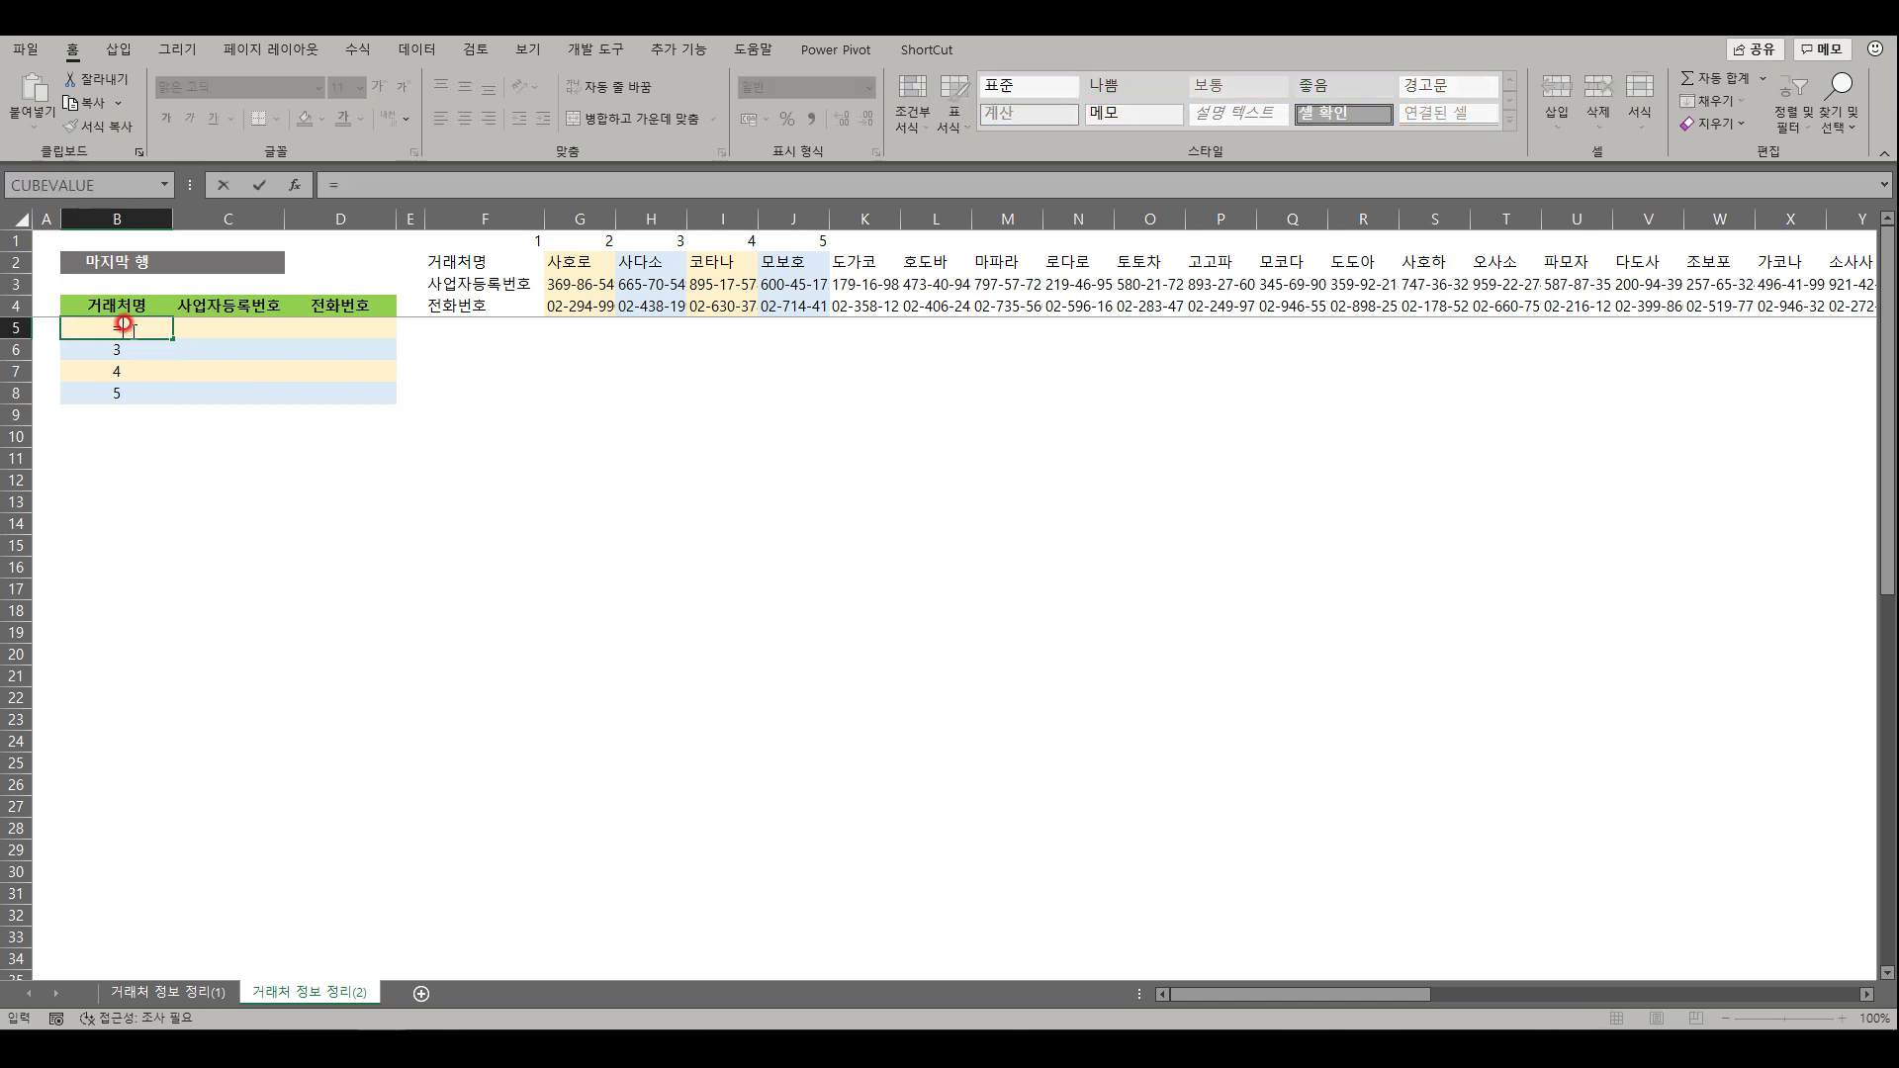
type("row()")
key("Return")
left_click(130, 329)
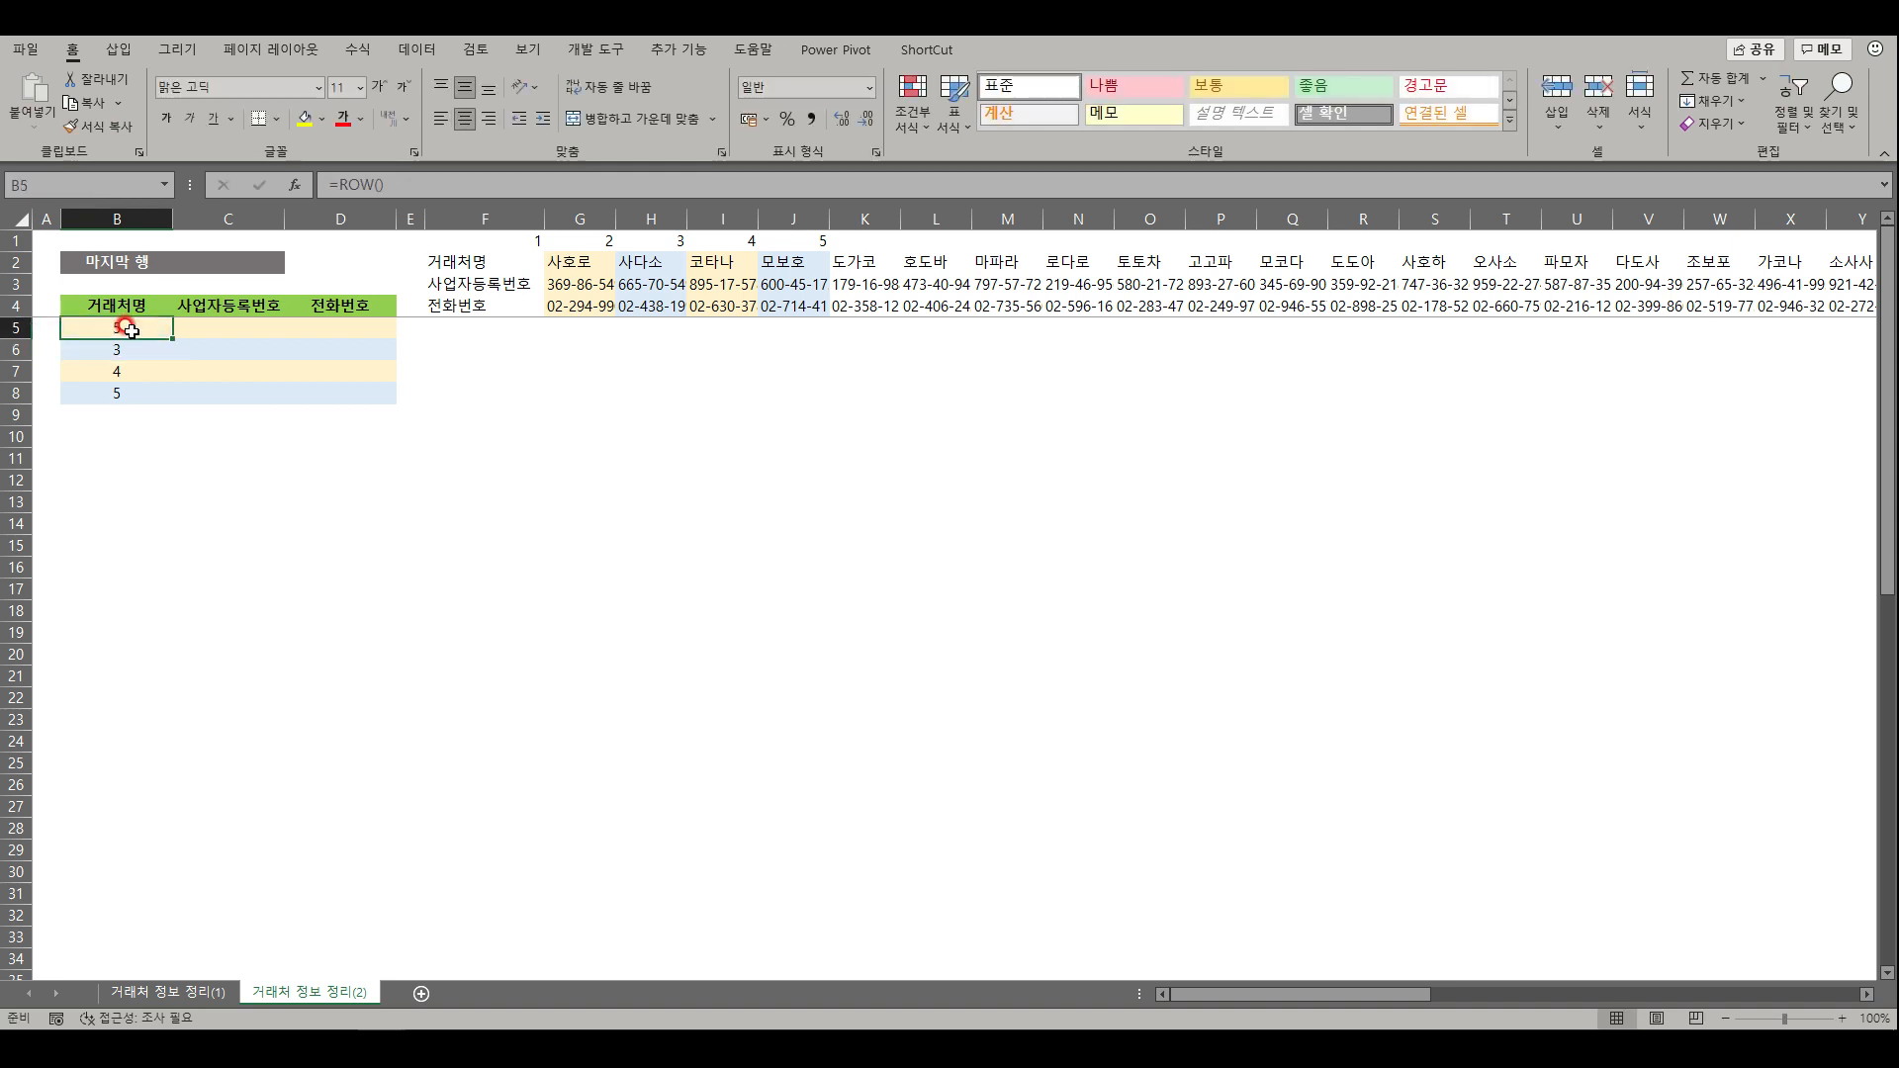
- Extend the B5 formula to =ROW() - ROW($B$4), with an absolute reference to the header cell
double_click(126, 326)
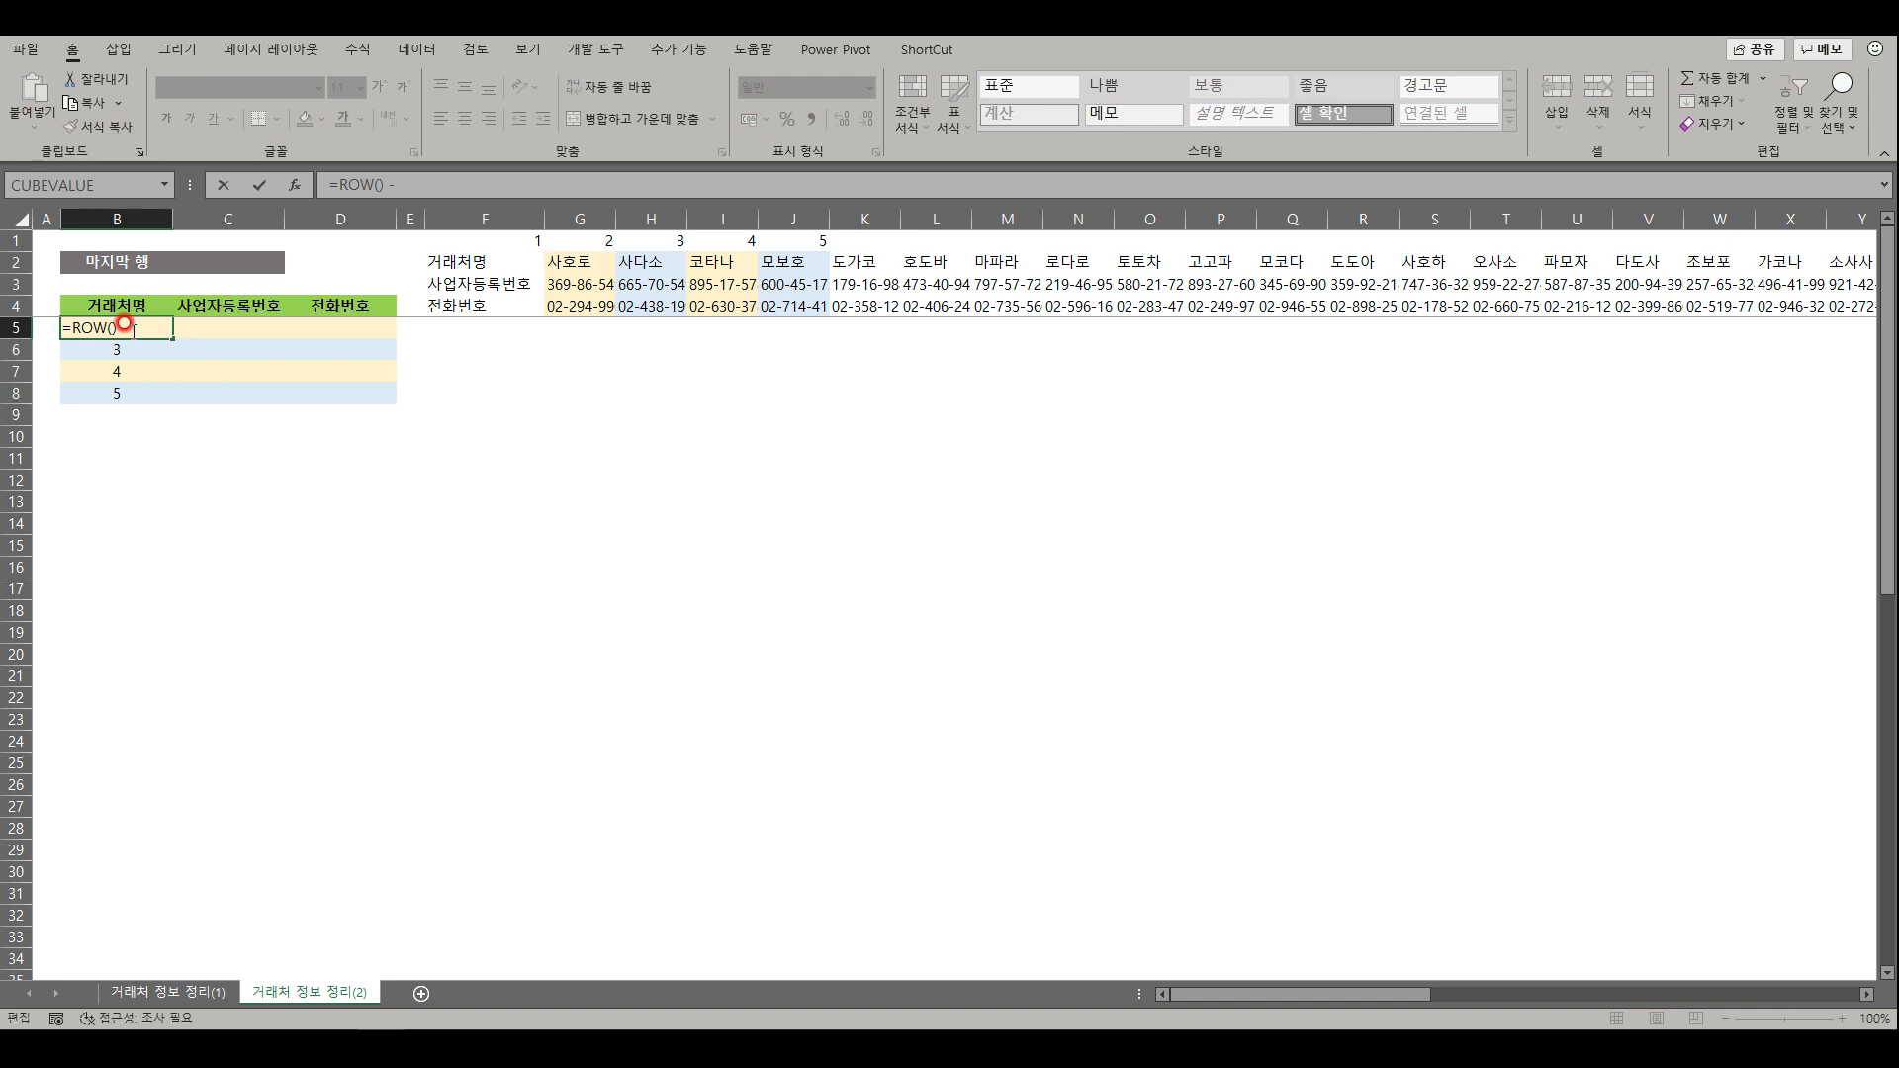
type("- row(")
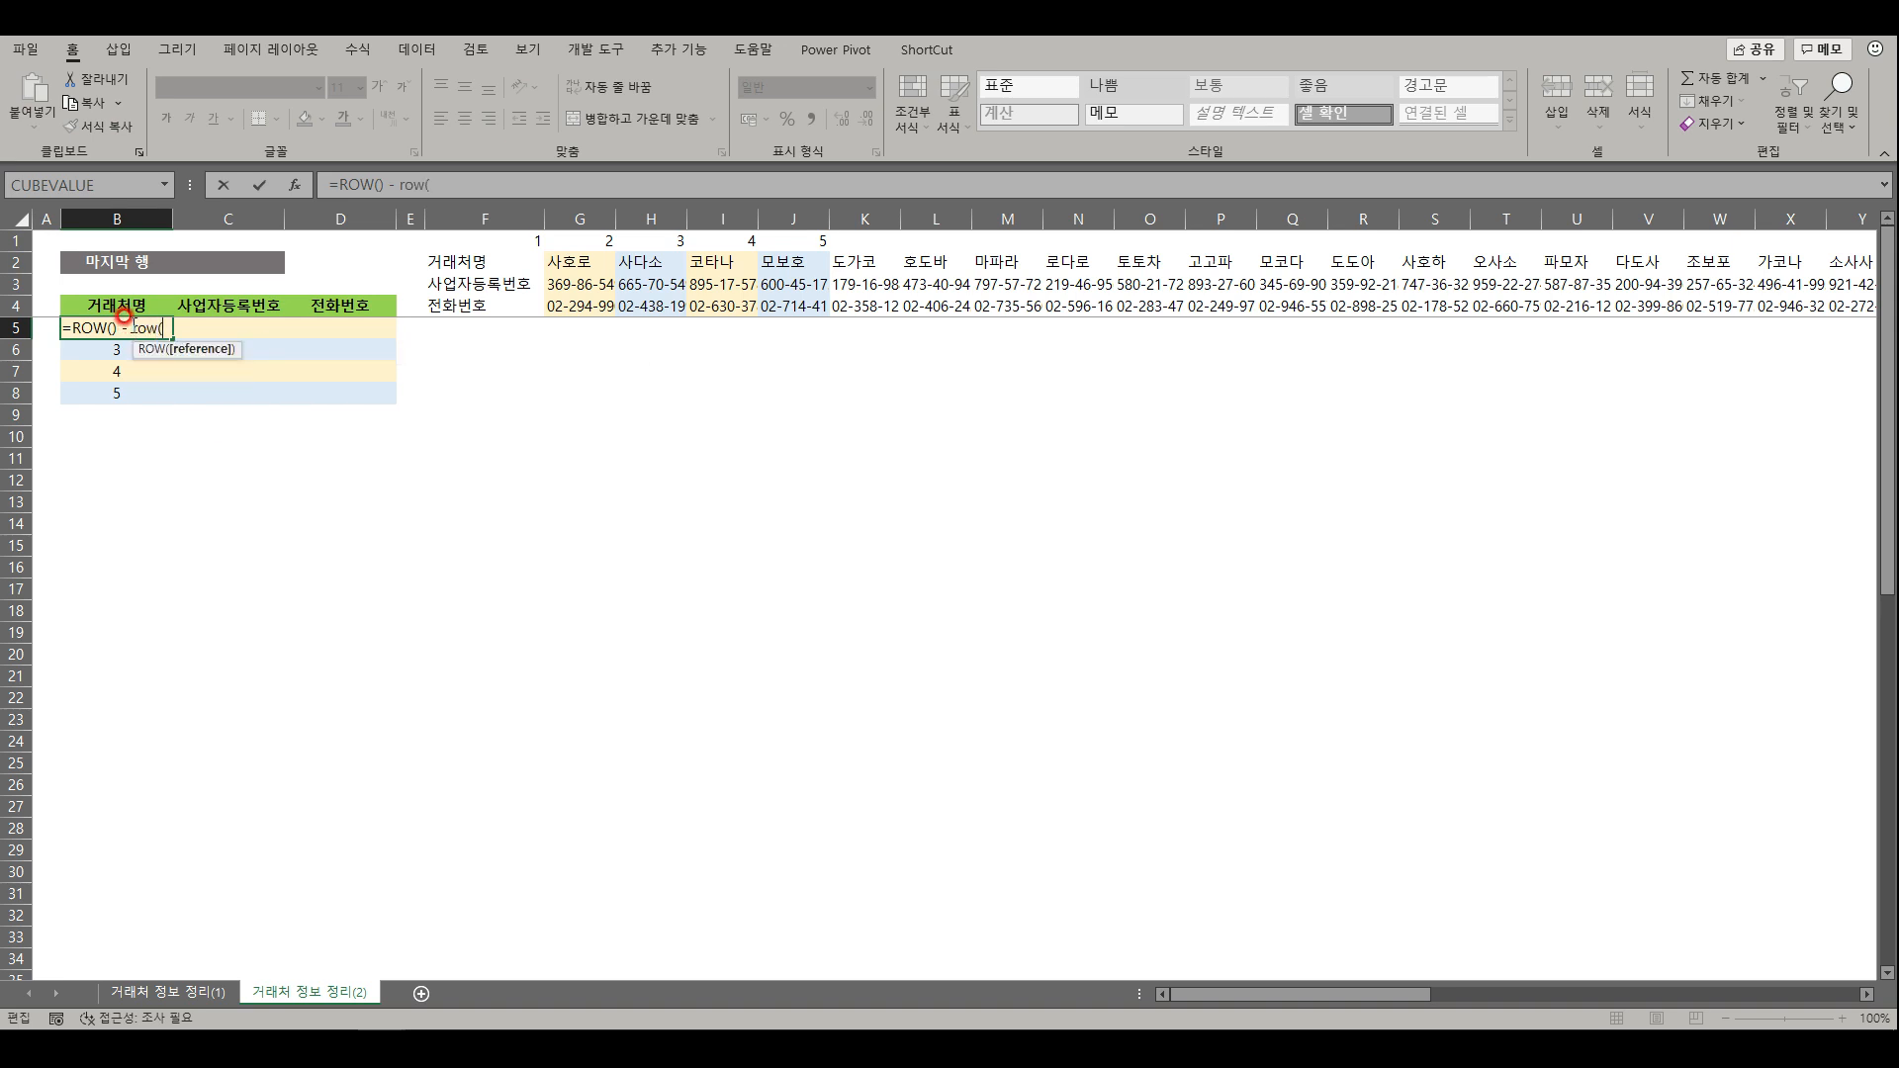
left_click(129, 309)
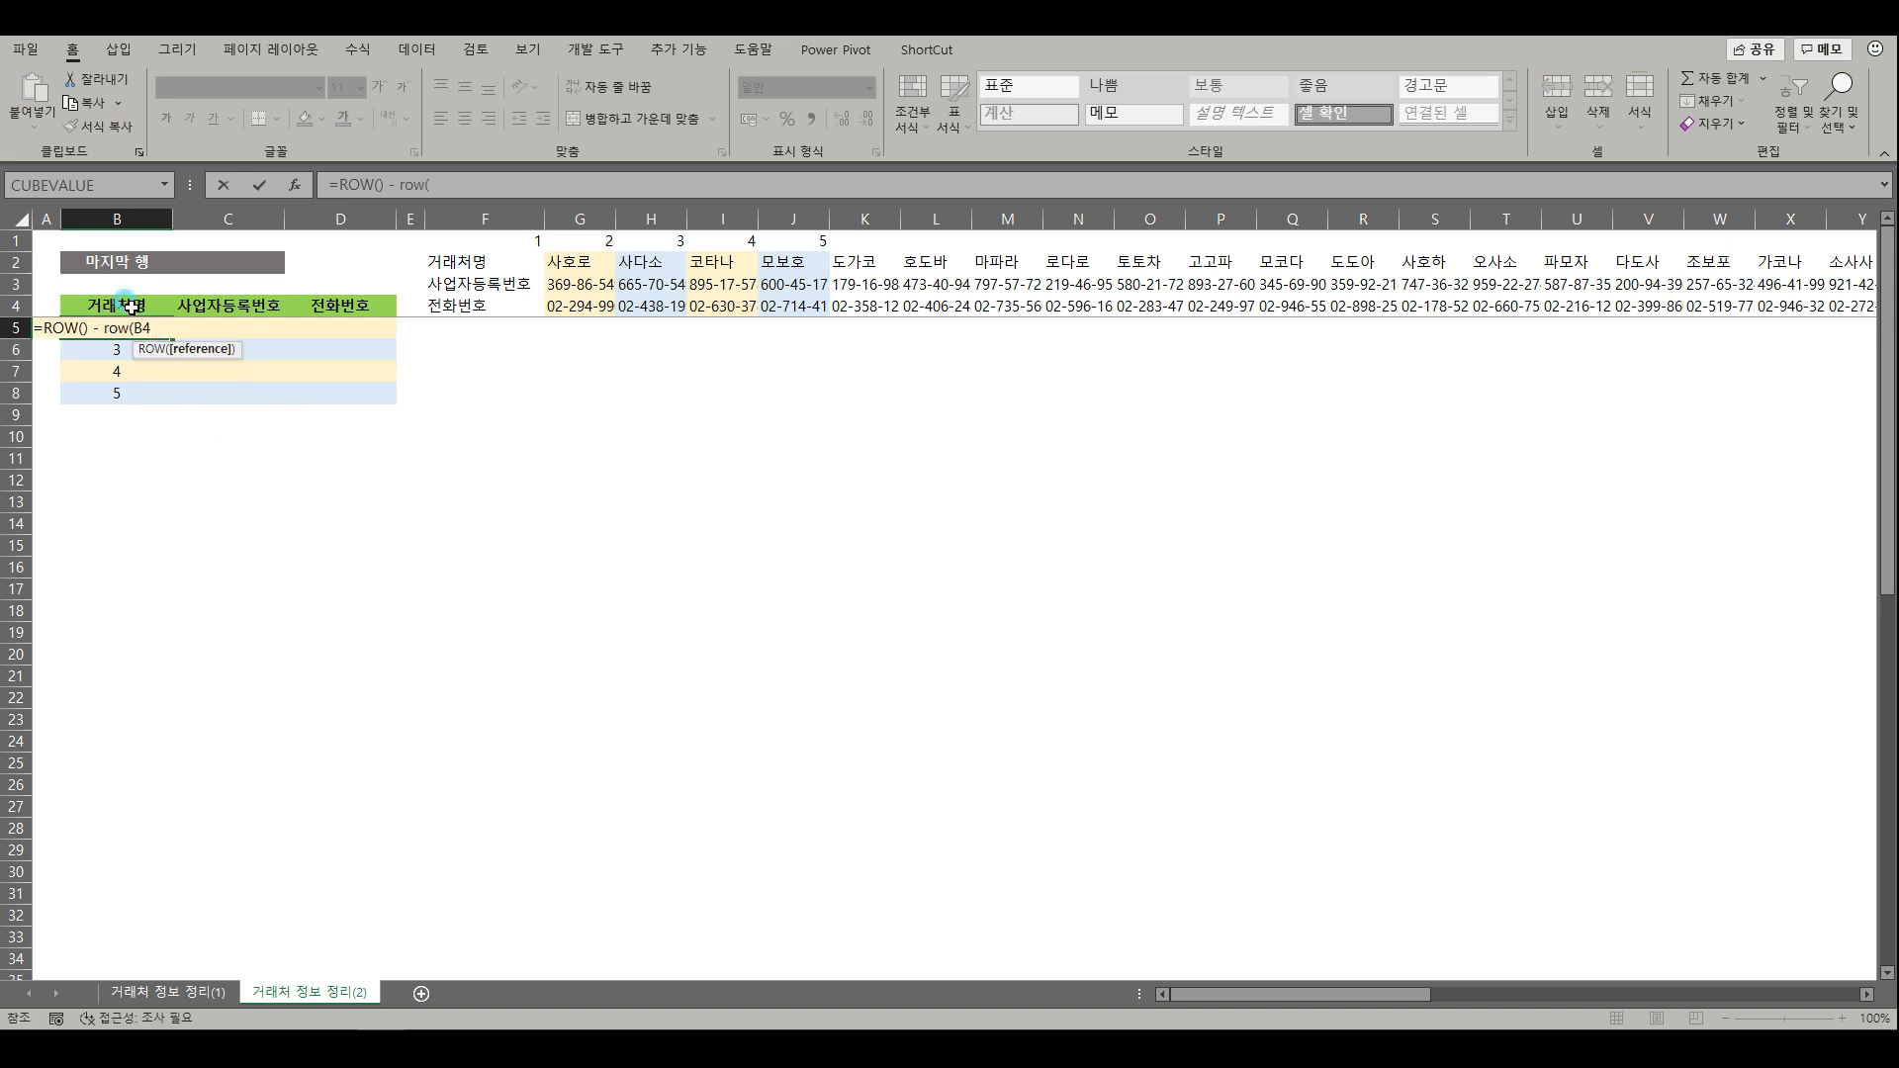
key("F4")
type(")")
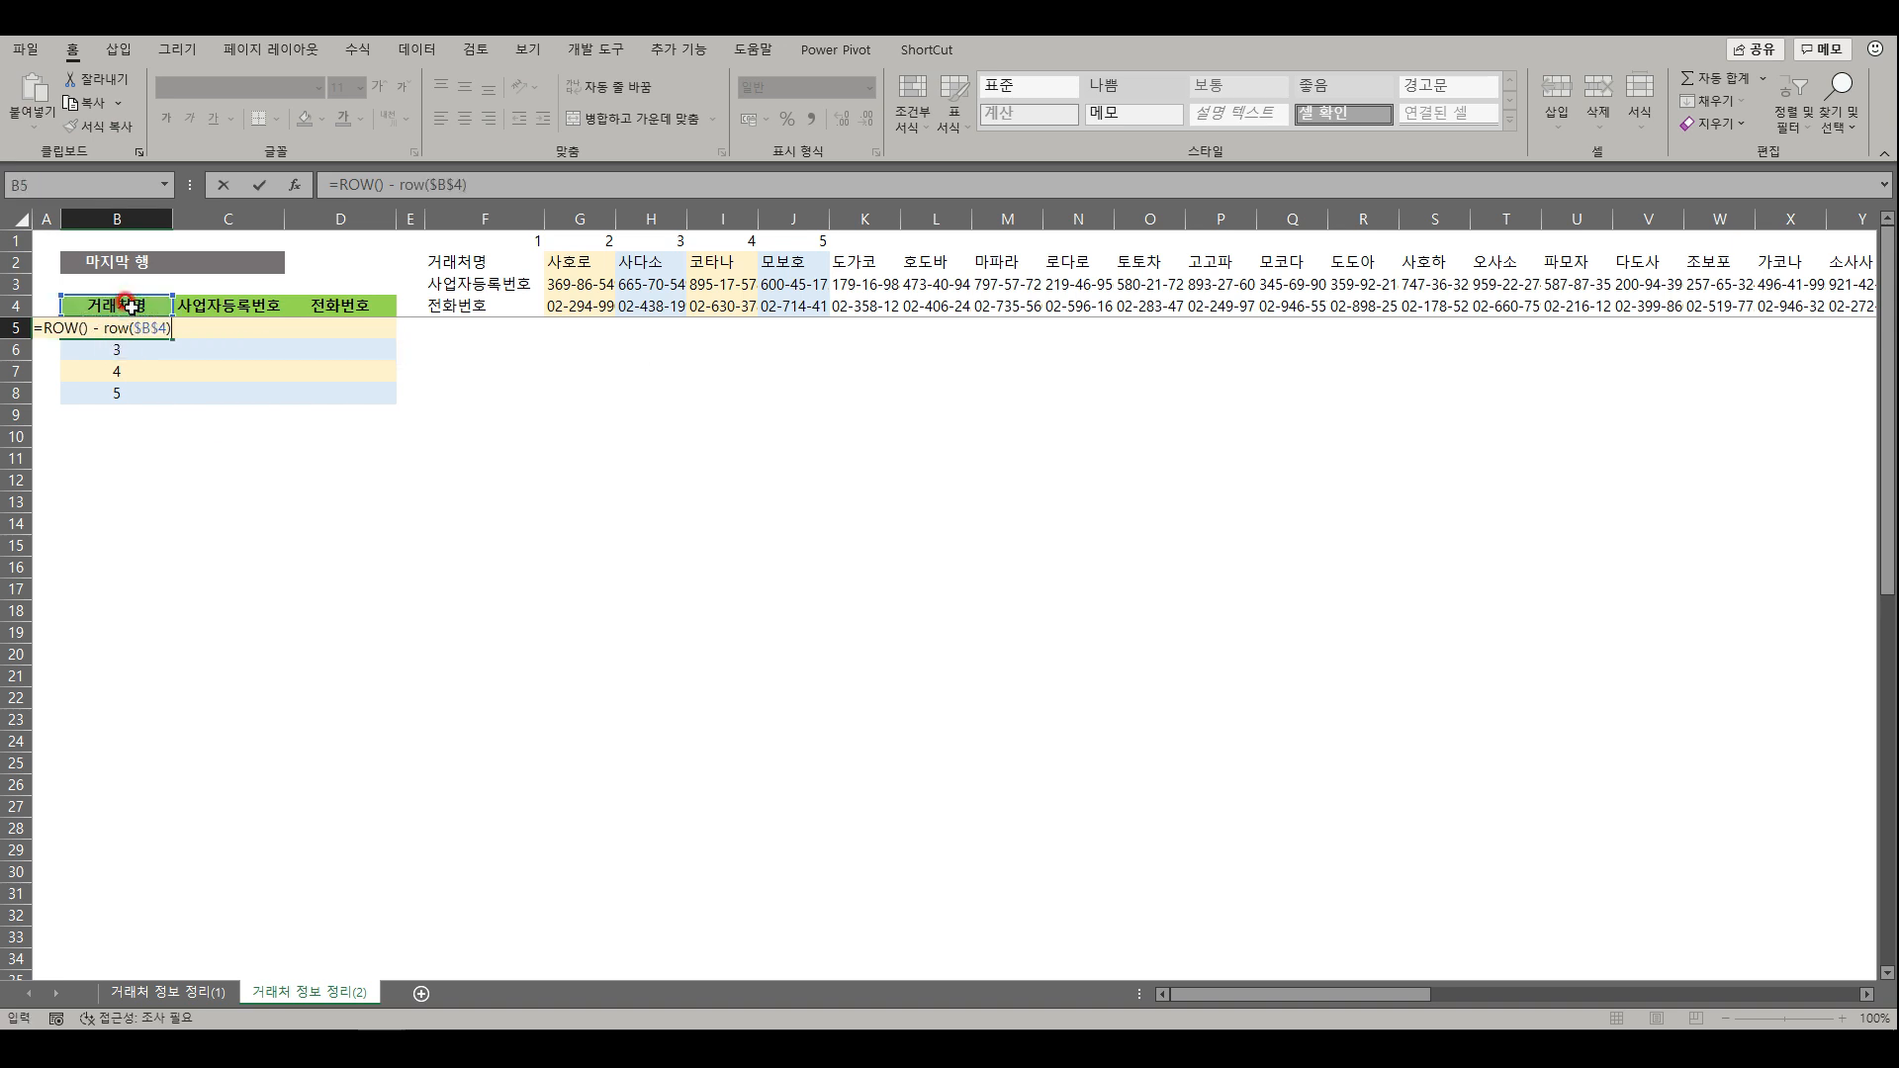
key("ctrl+Return")
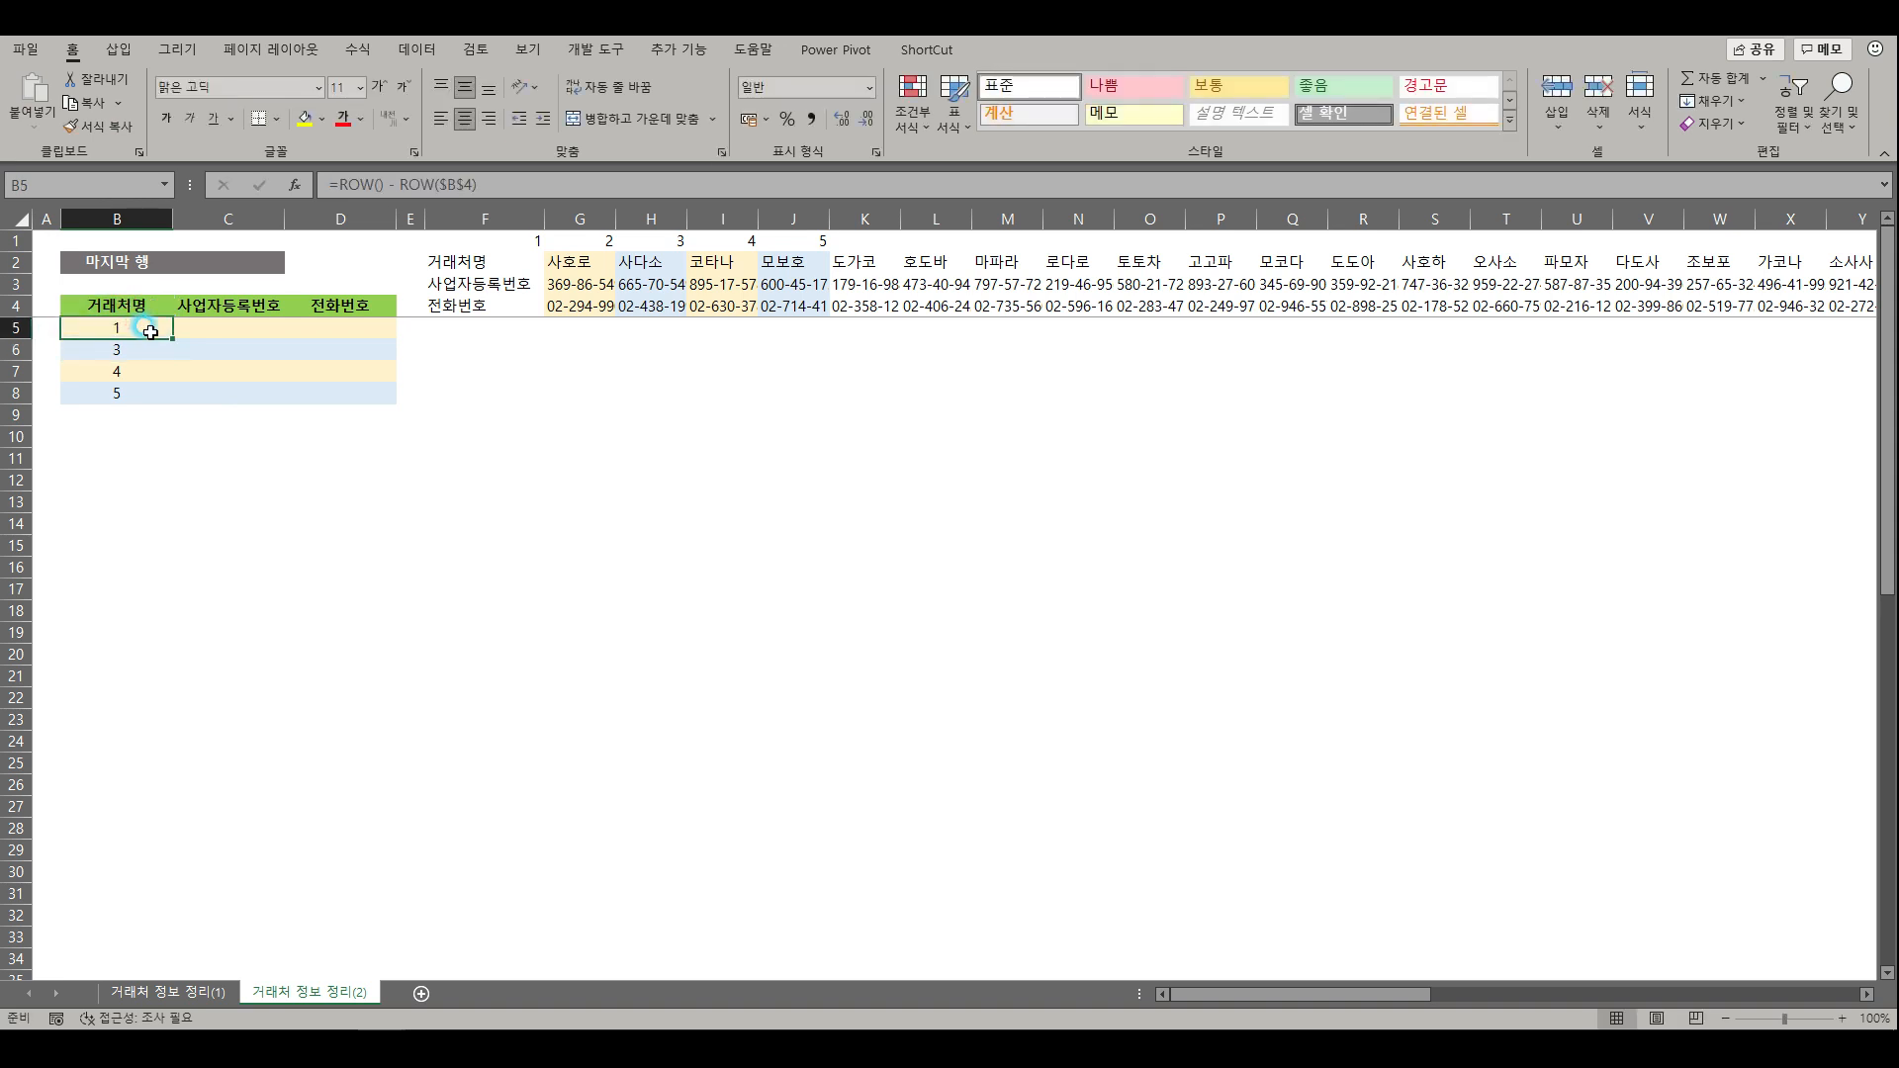
- Copy the B5 row-number formula down through B8, pasting formulas only so the row shading stays
key("ctrl+c")
left_click_drag(144, 349, 139, 390)
right_click(139, 385)
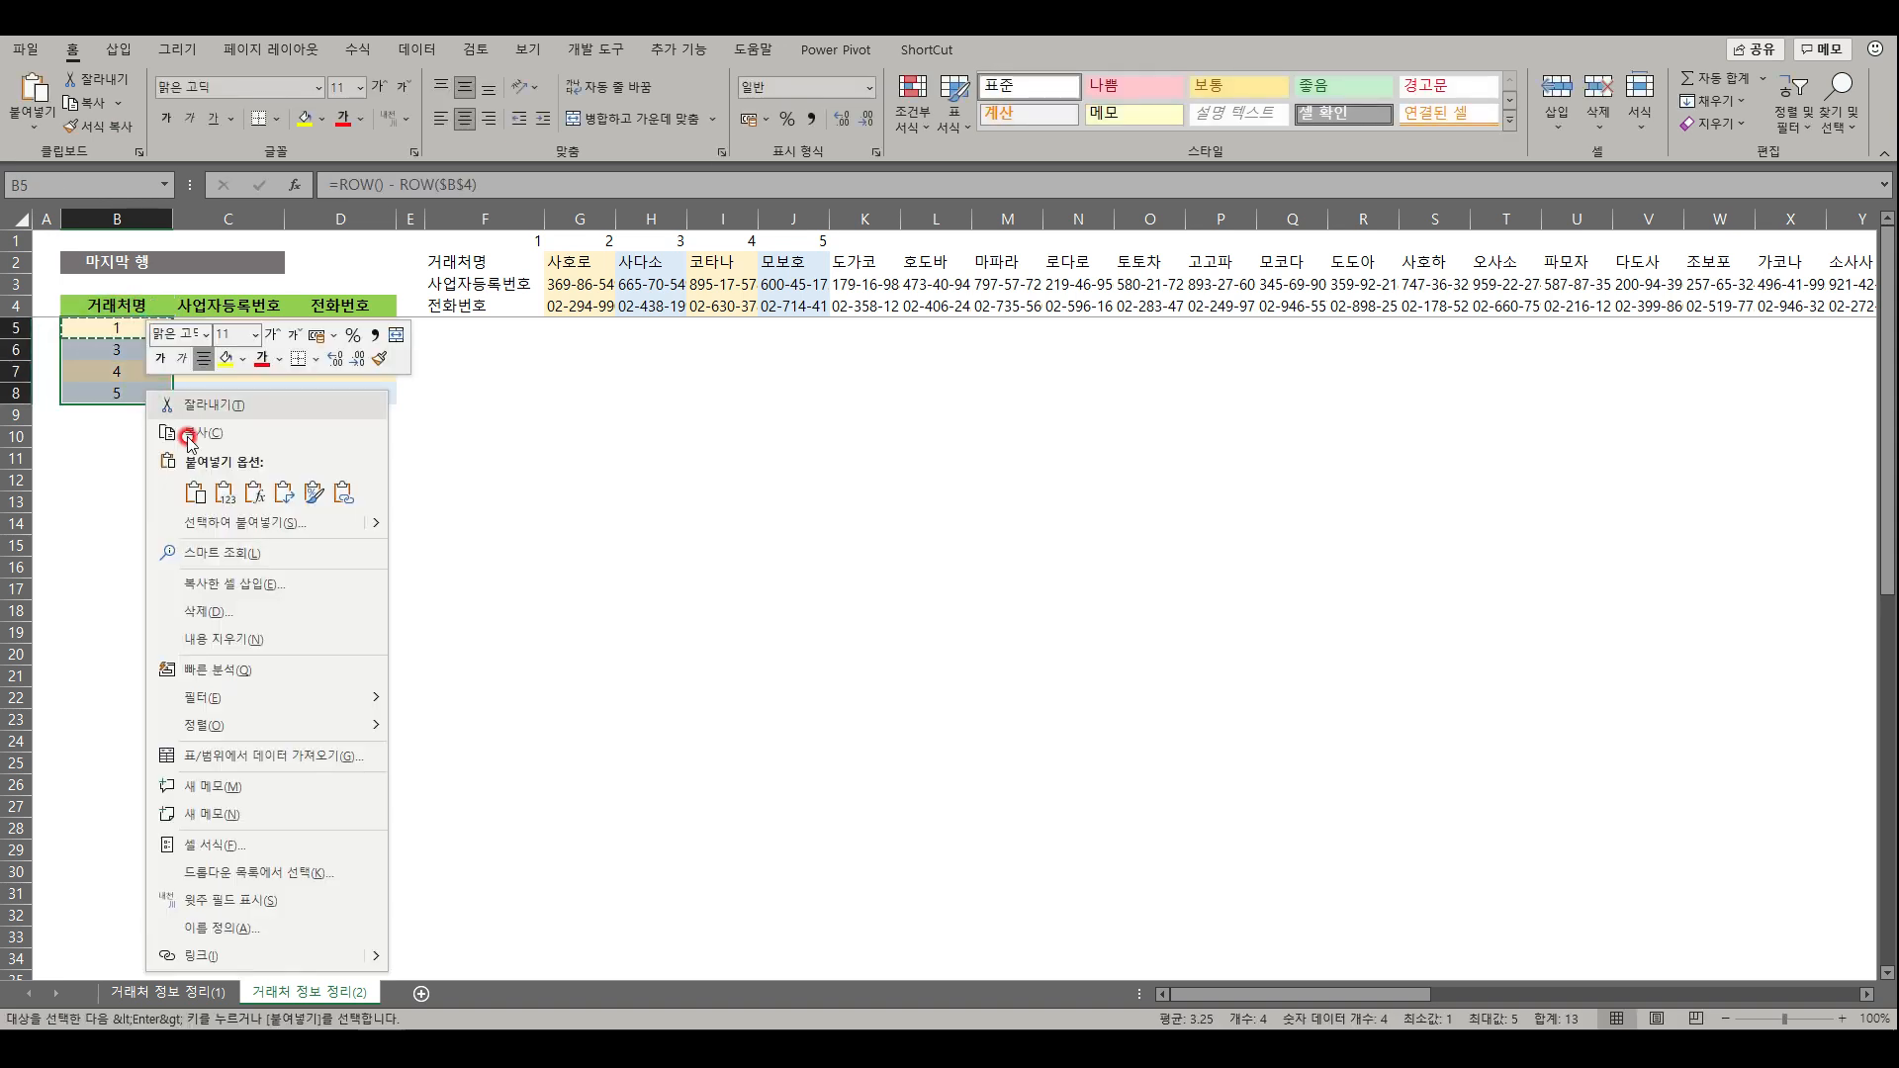
left_click(252, 495)
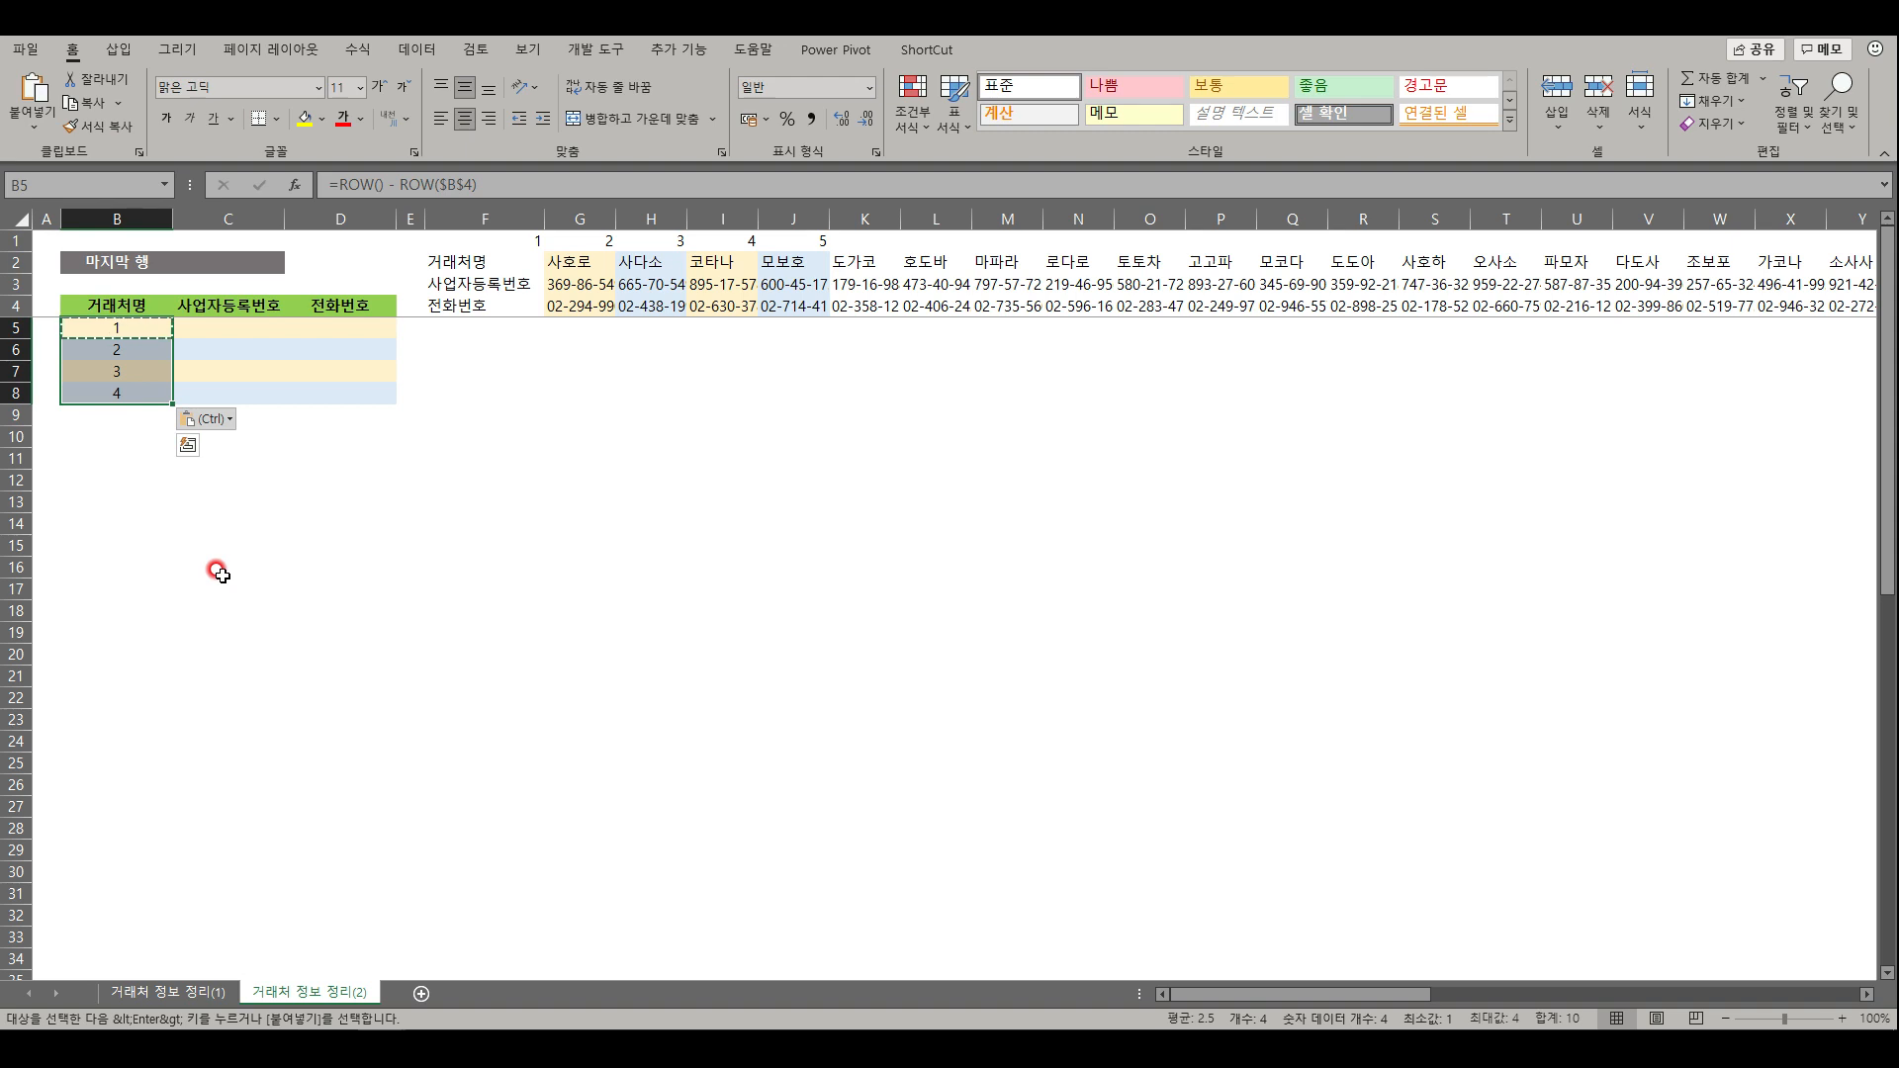
- Add +1 to the formula in all of B5:B8, making it =ROW() - ROW($B$4) +1, and check each cell
left_click(491, 184)
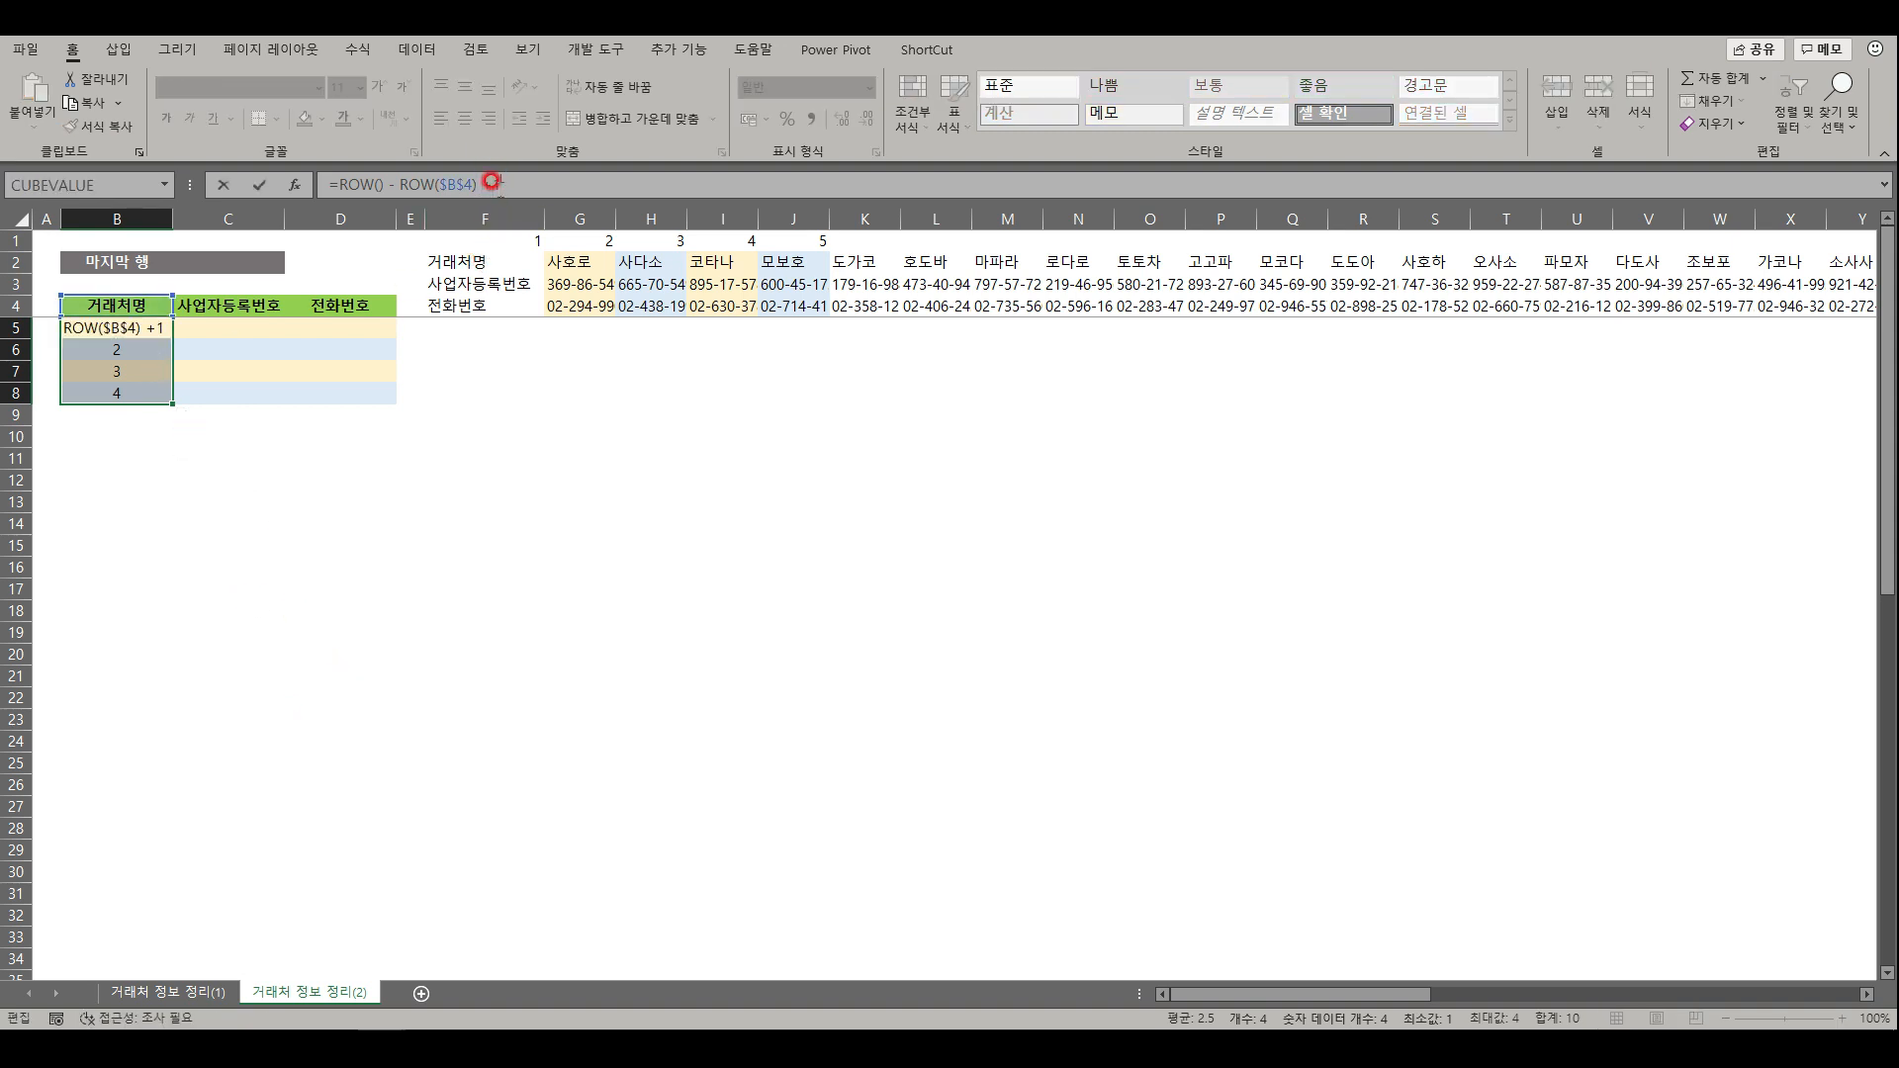
key("ctrl+Return")
left_click(384, 433)
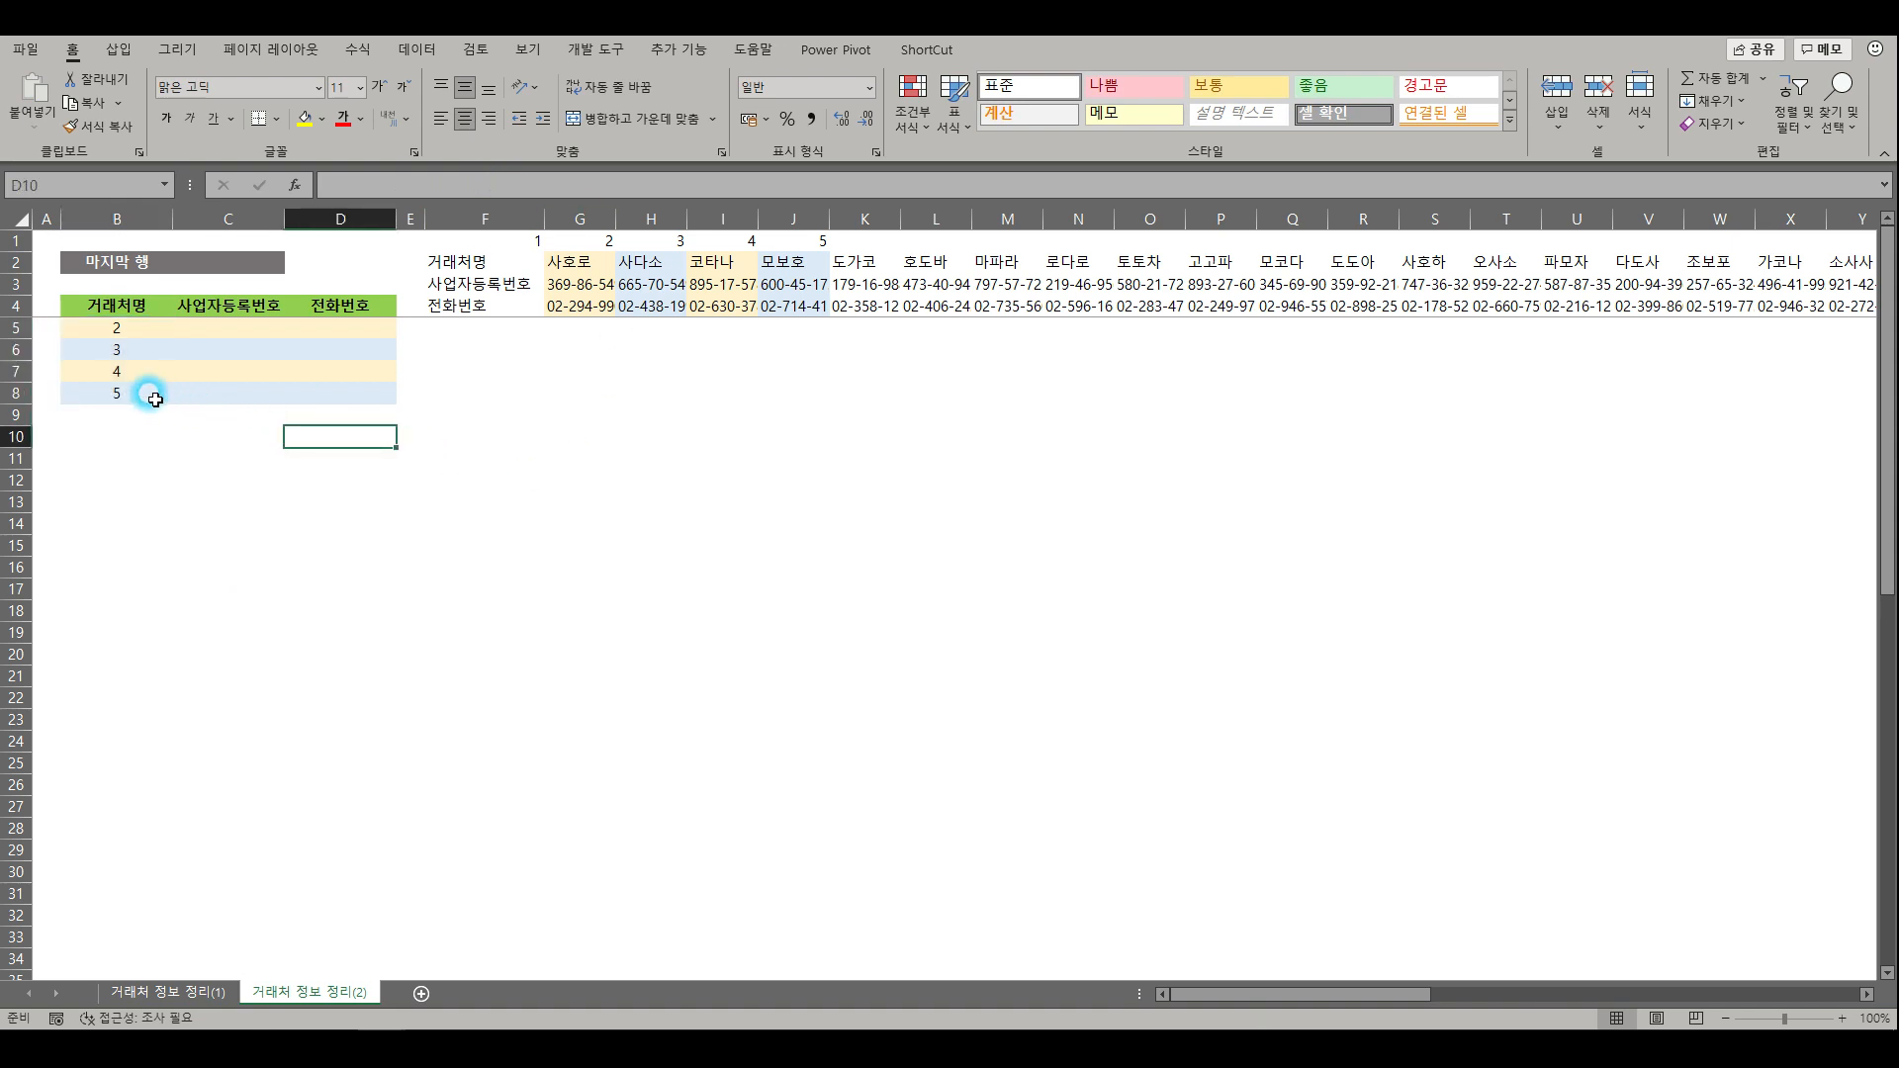
left_click(145, 395)
left_click(136, 328)
left_click(134, 351)
left_click(136, 373)
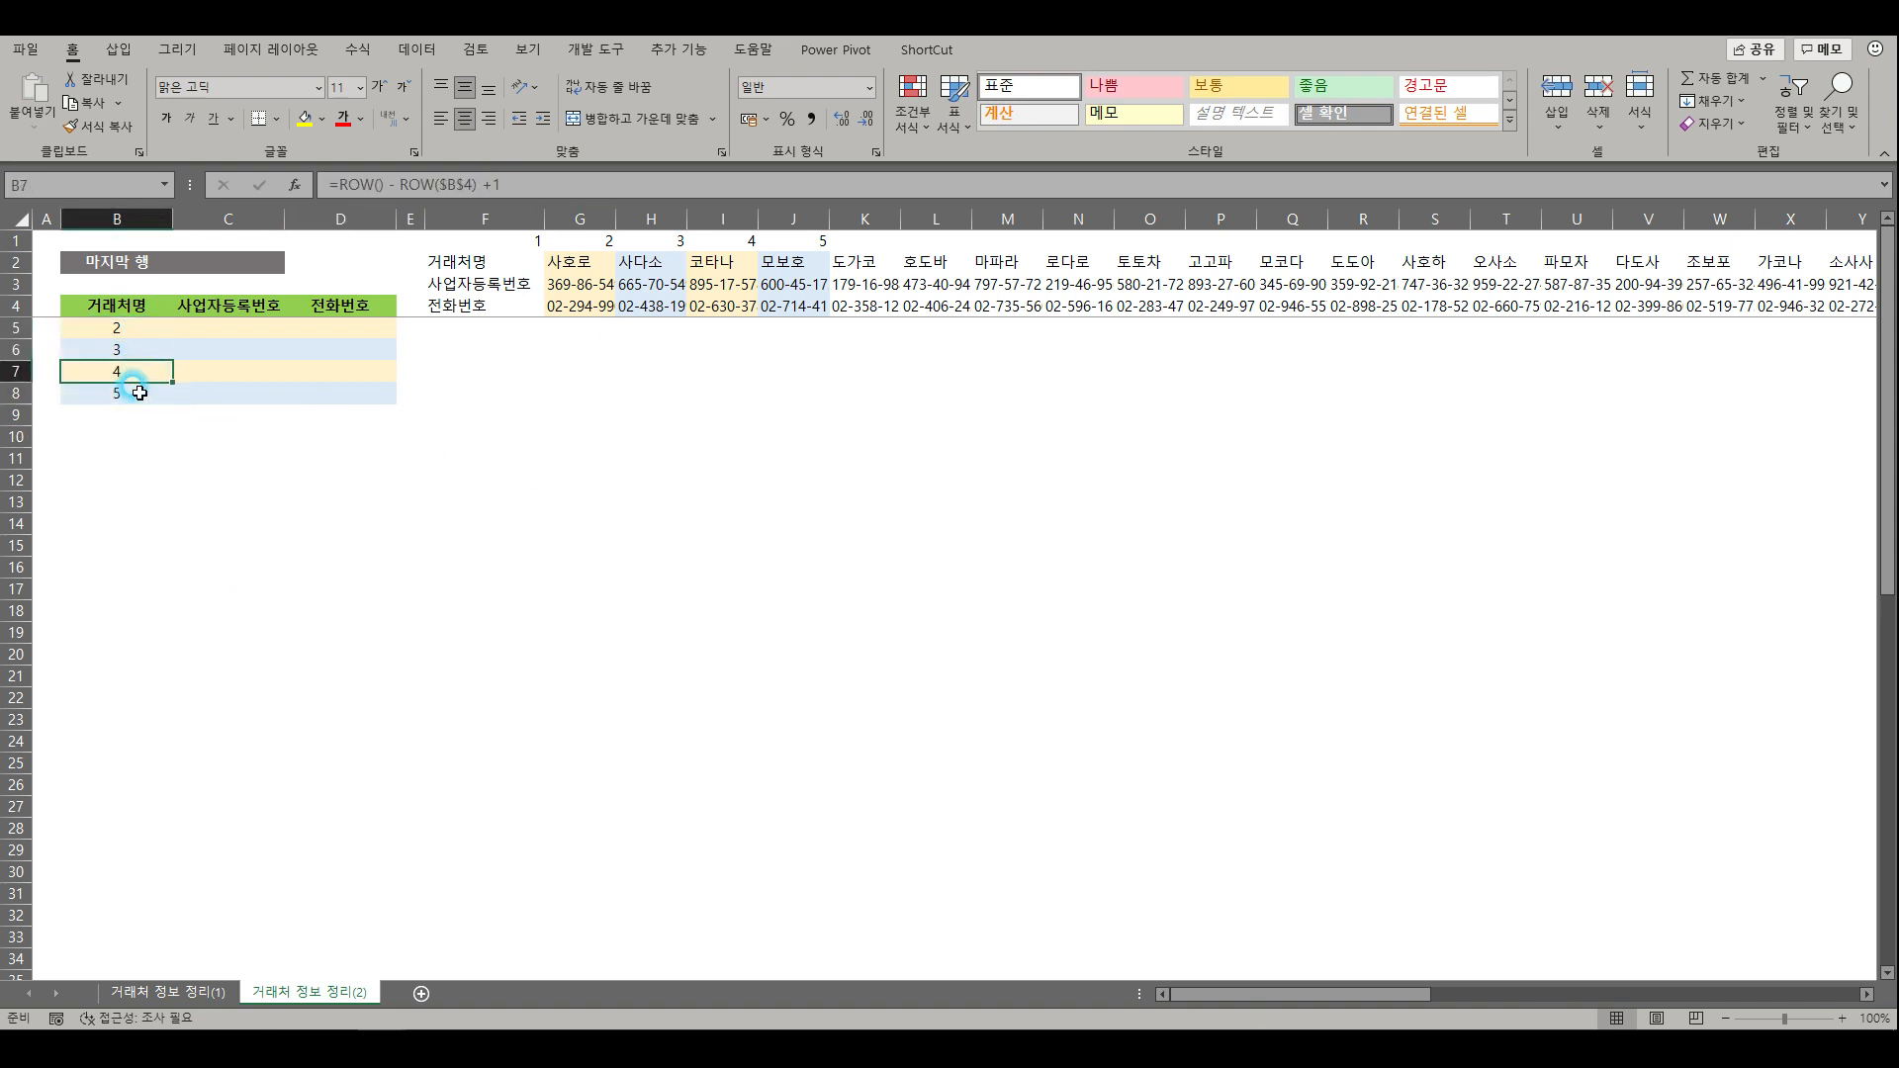
left_click(136, 393)
- Copy the number formulas in B5:B8 across to columns C and D, pasting formulas only
left_click_drag(132, 328, 134, 389)
key("ctrl+c")
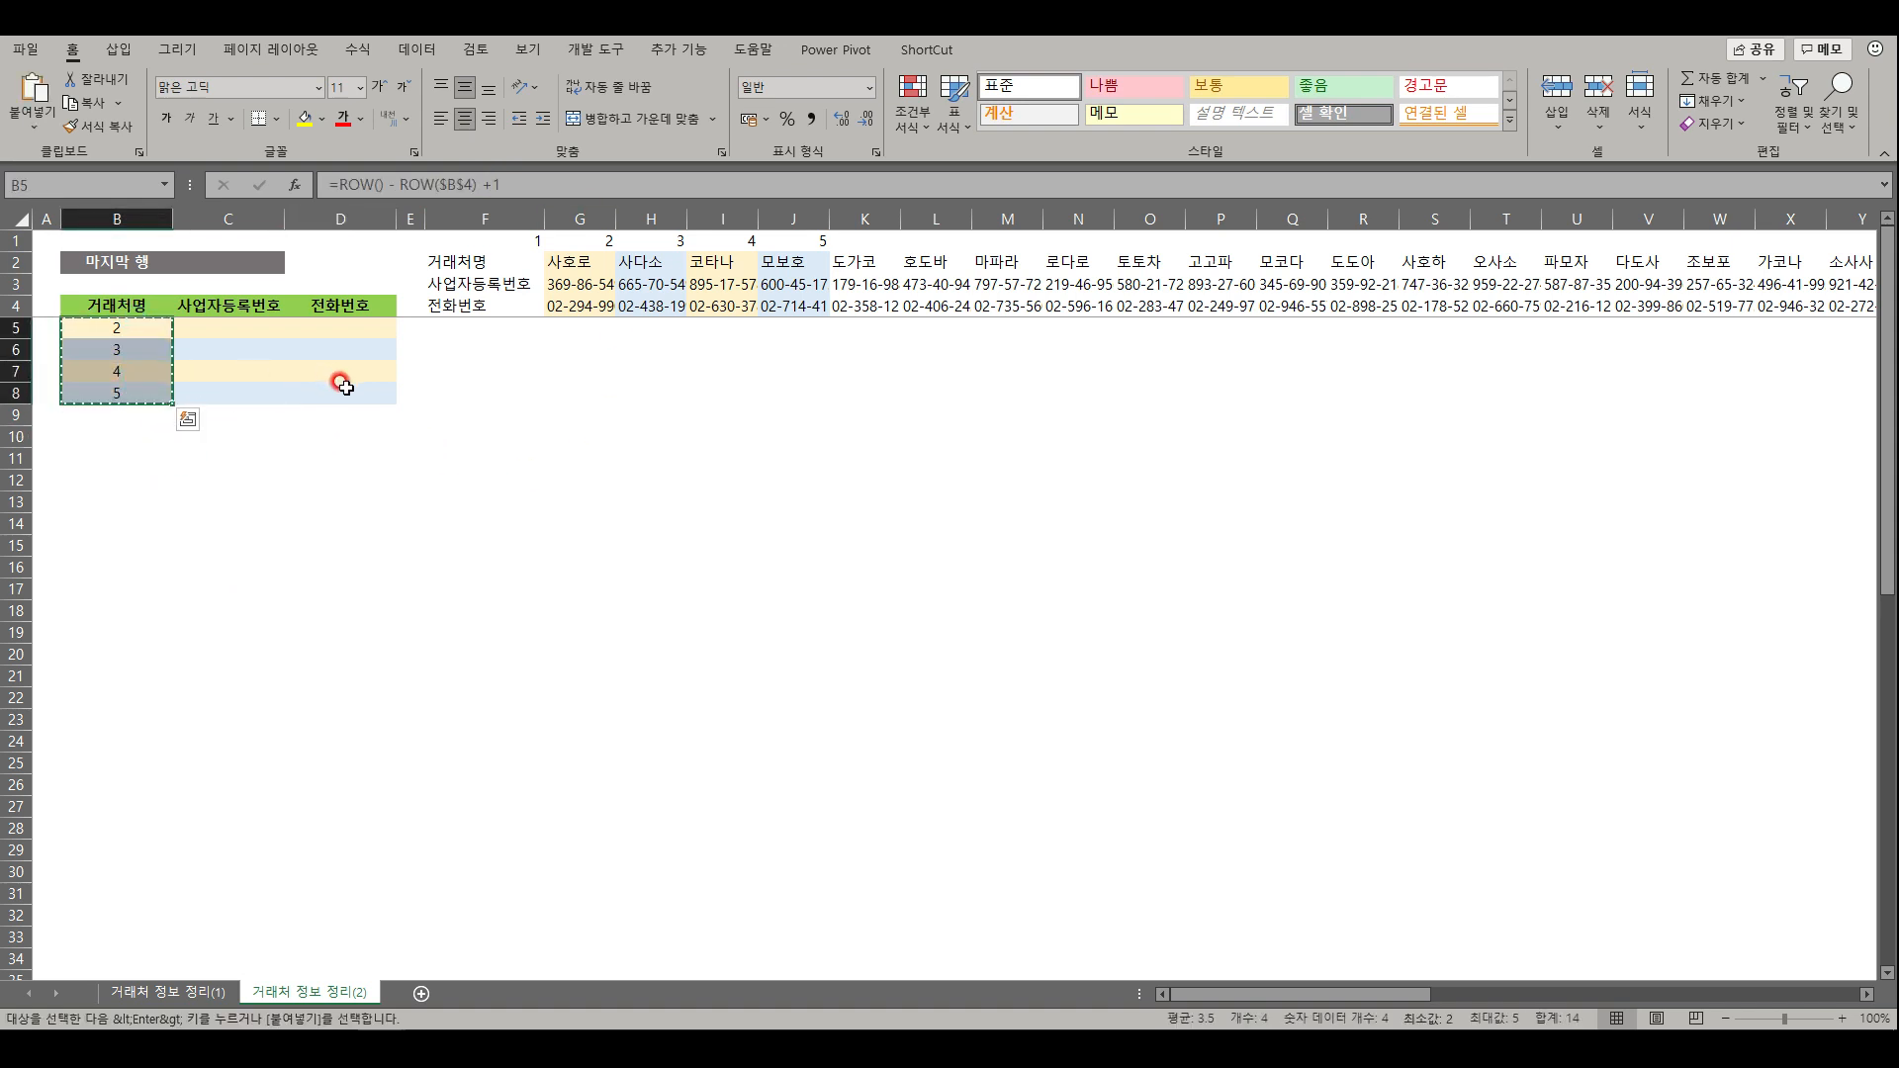
left_click(348, 393, "shift")
right_click(349, 393)
left_click(458, 492)
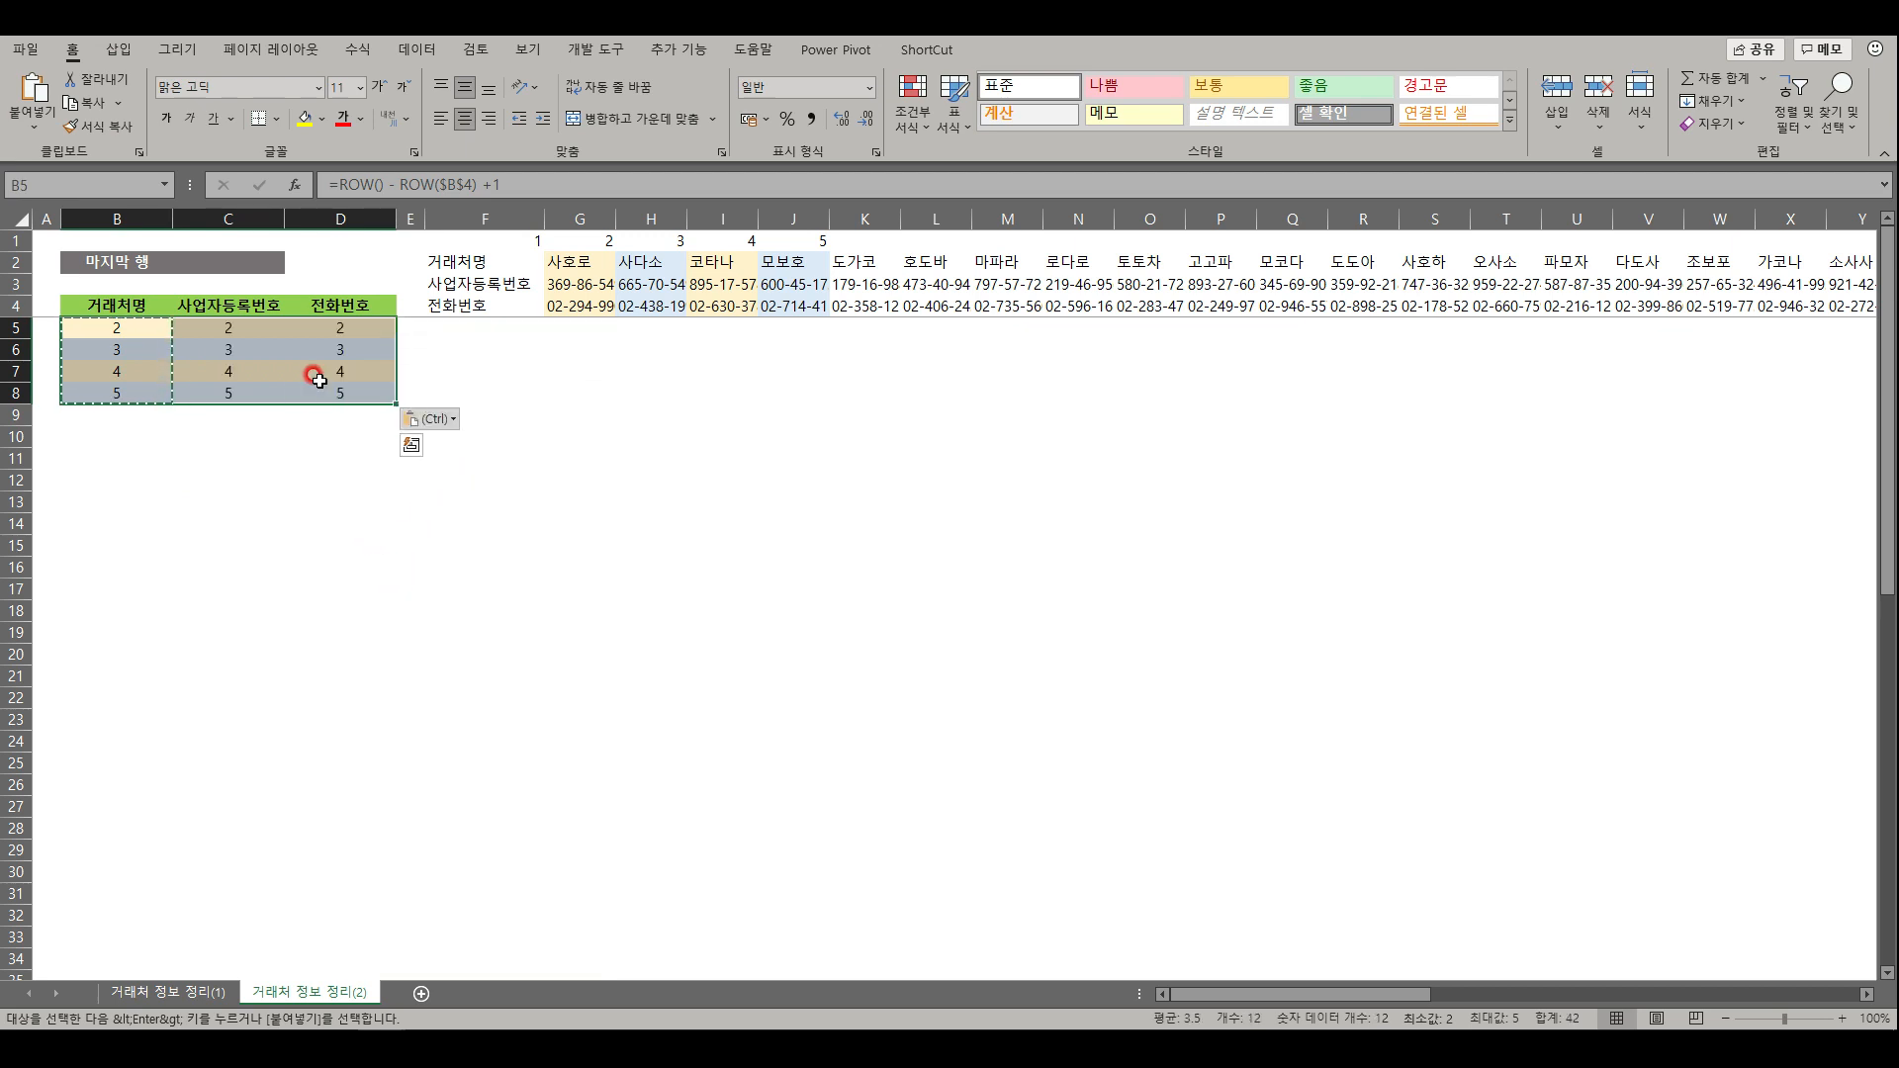
left_click(341, 435)
key("Escape")
- Wrap the B5 formula in VLOOKUP with the row-locked header cell B$4 as the lookup value
left_click(118, 329)
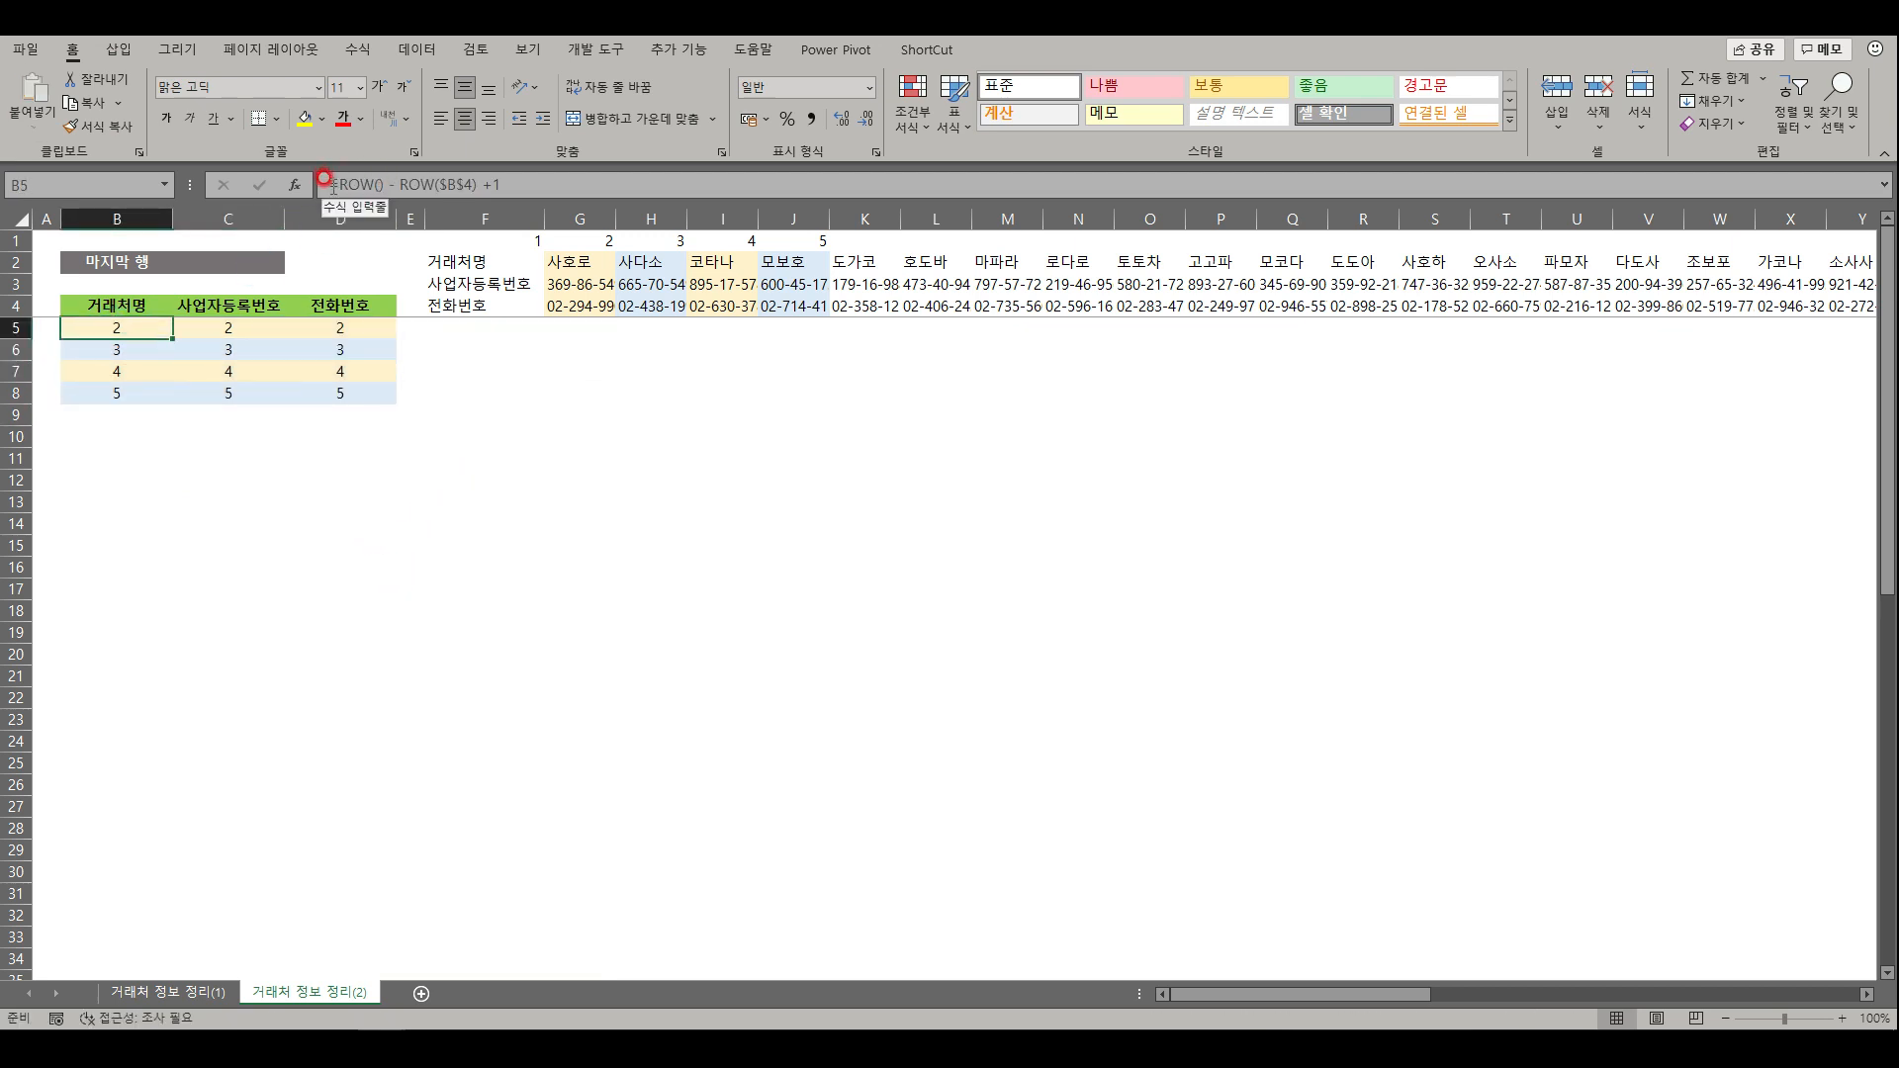
left_click(328, 183)
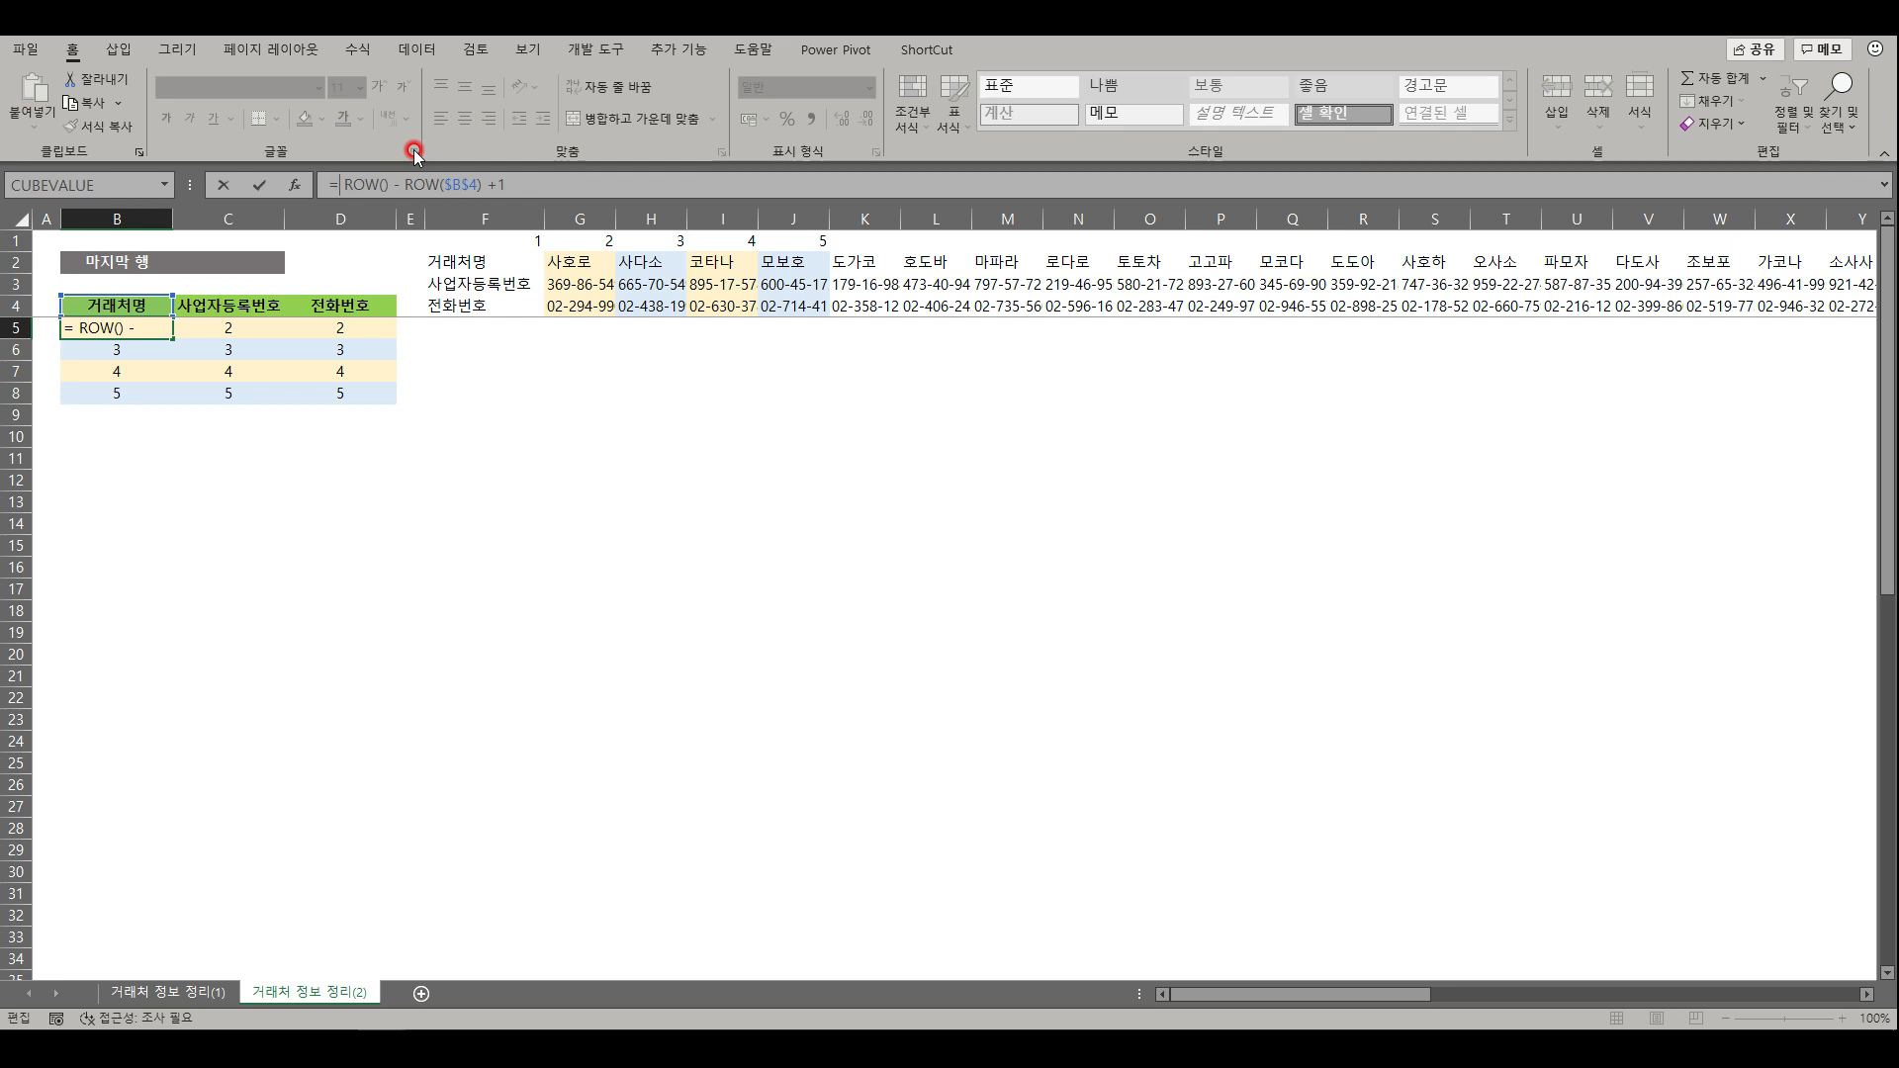
type("vlookup(")
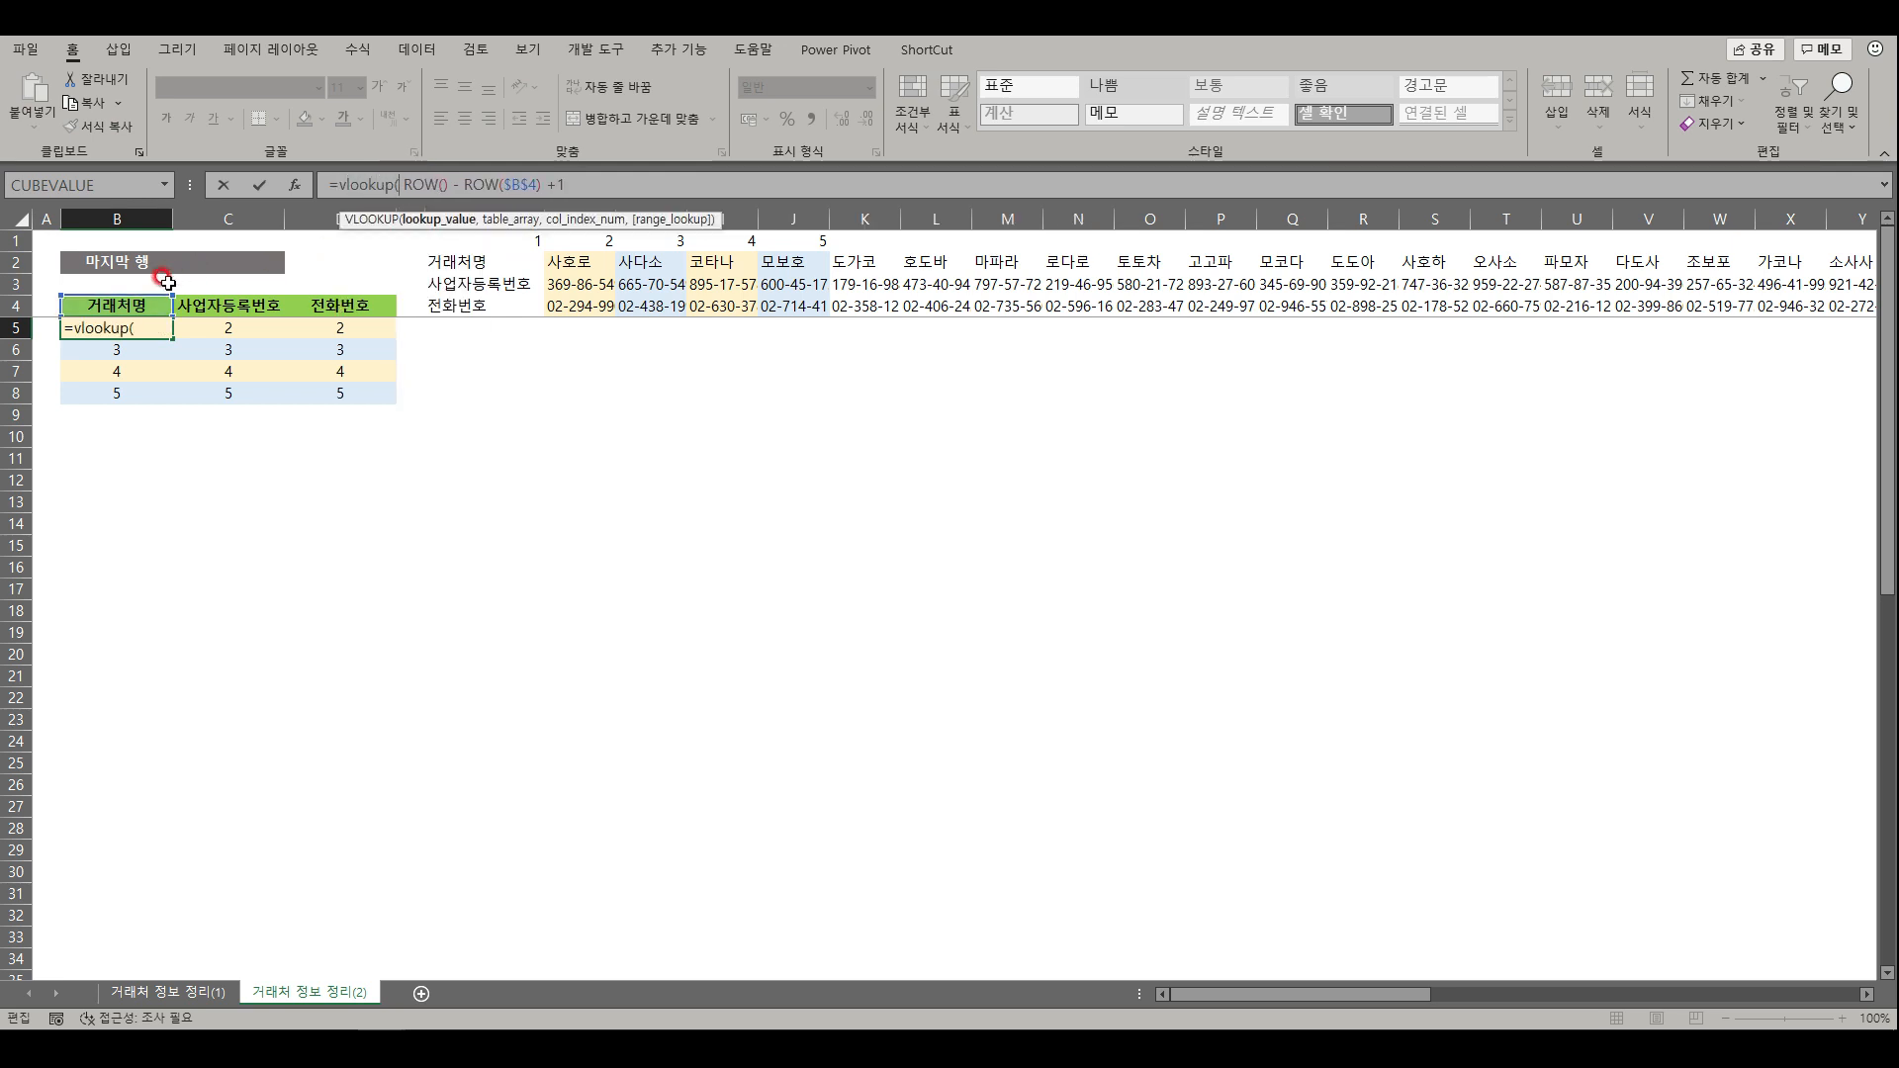
left_click(117, 305)
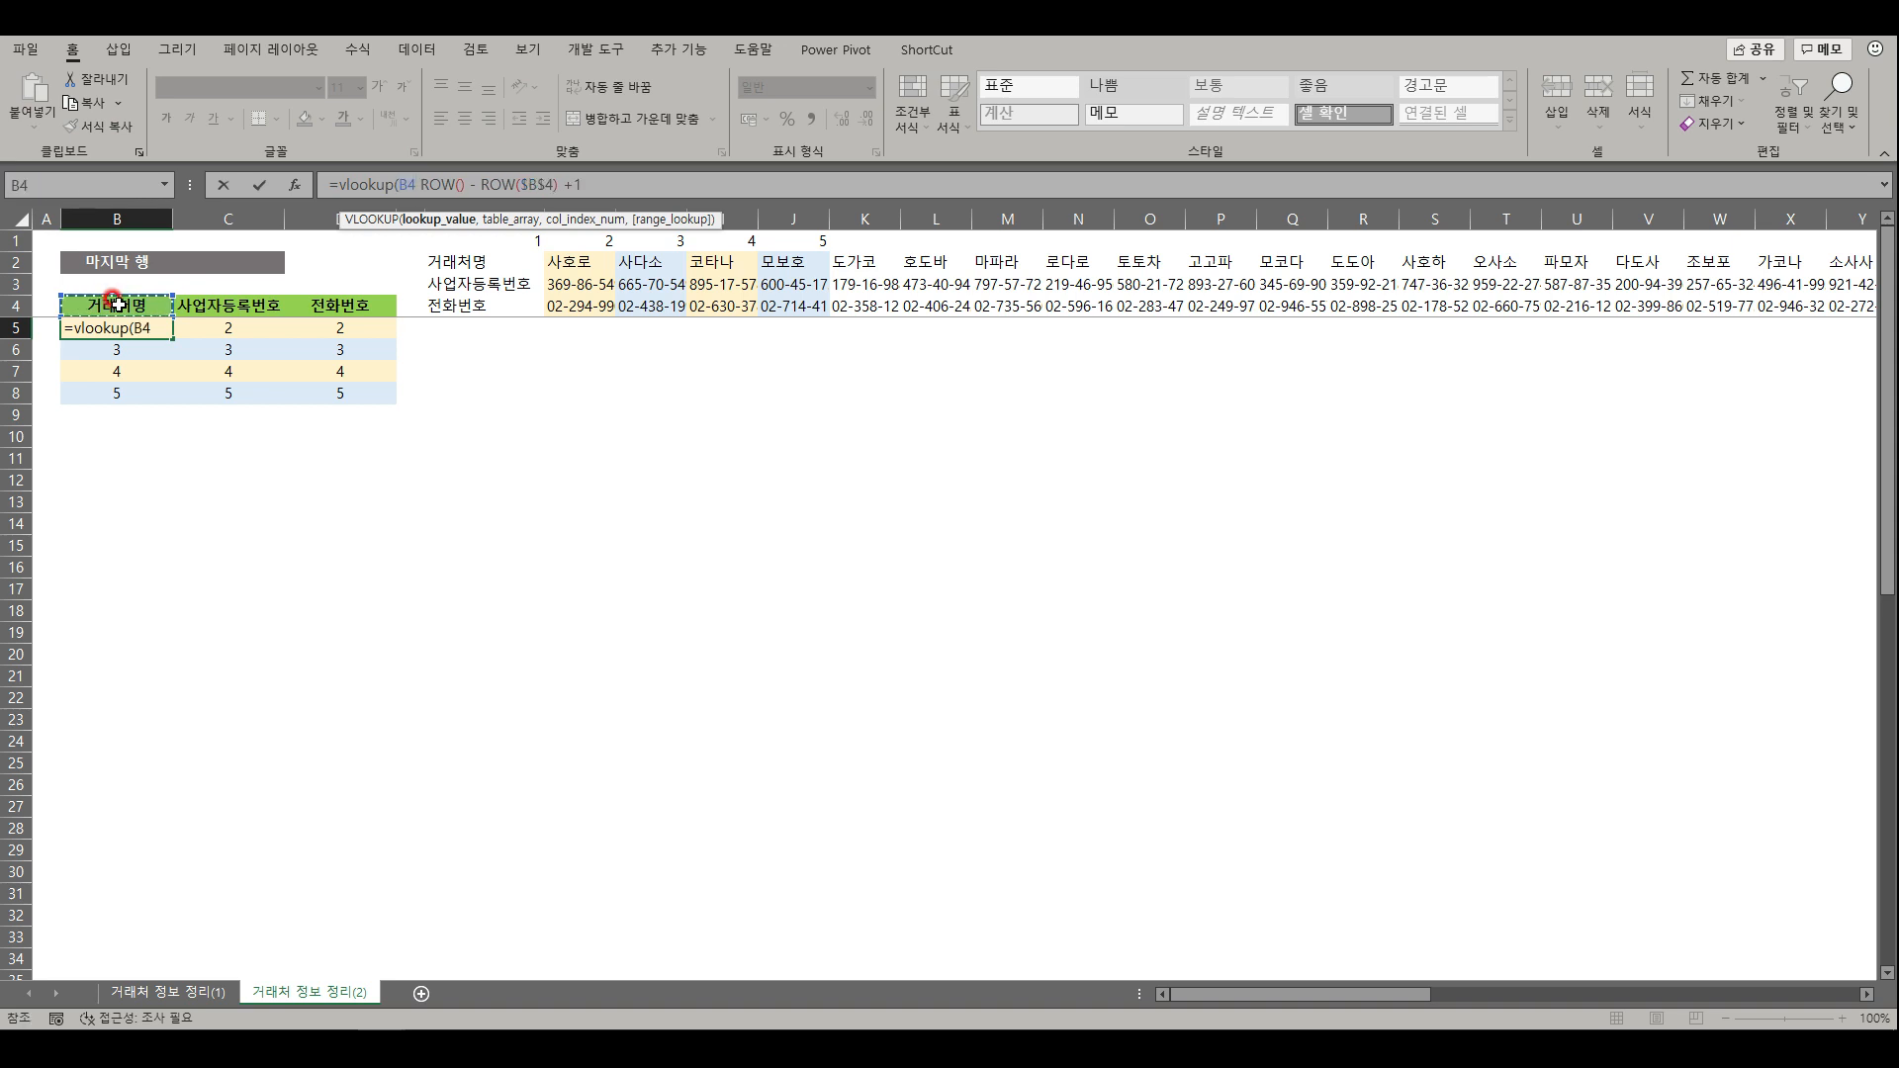
key("F4")
key("F4")
type(",")
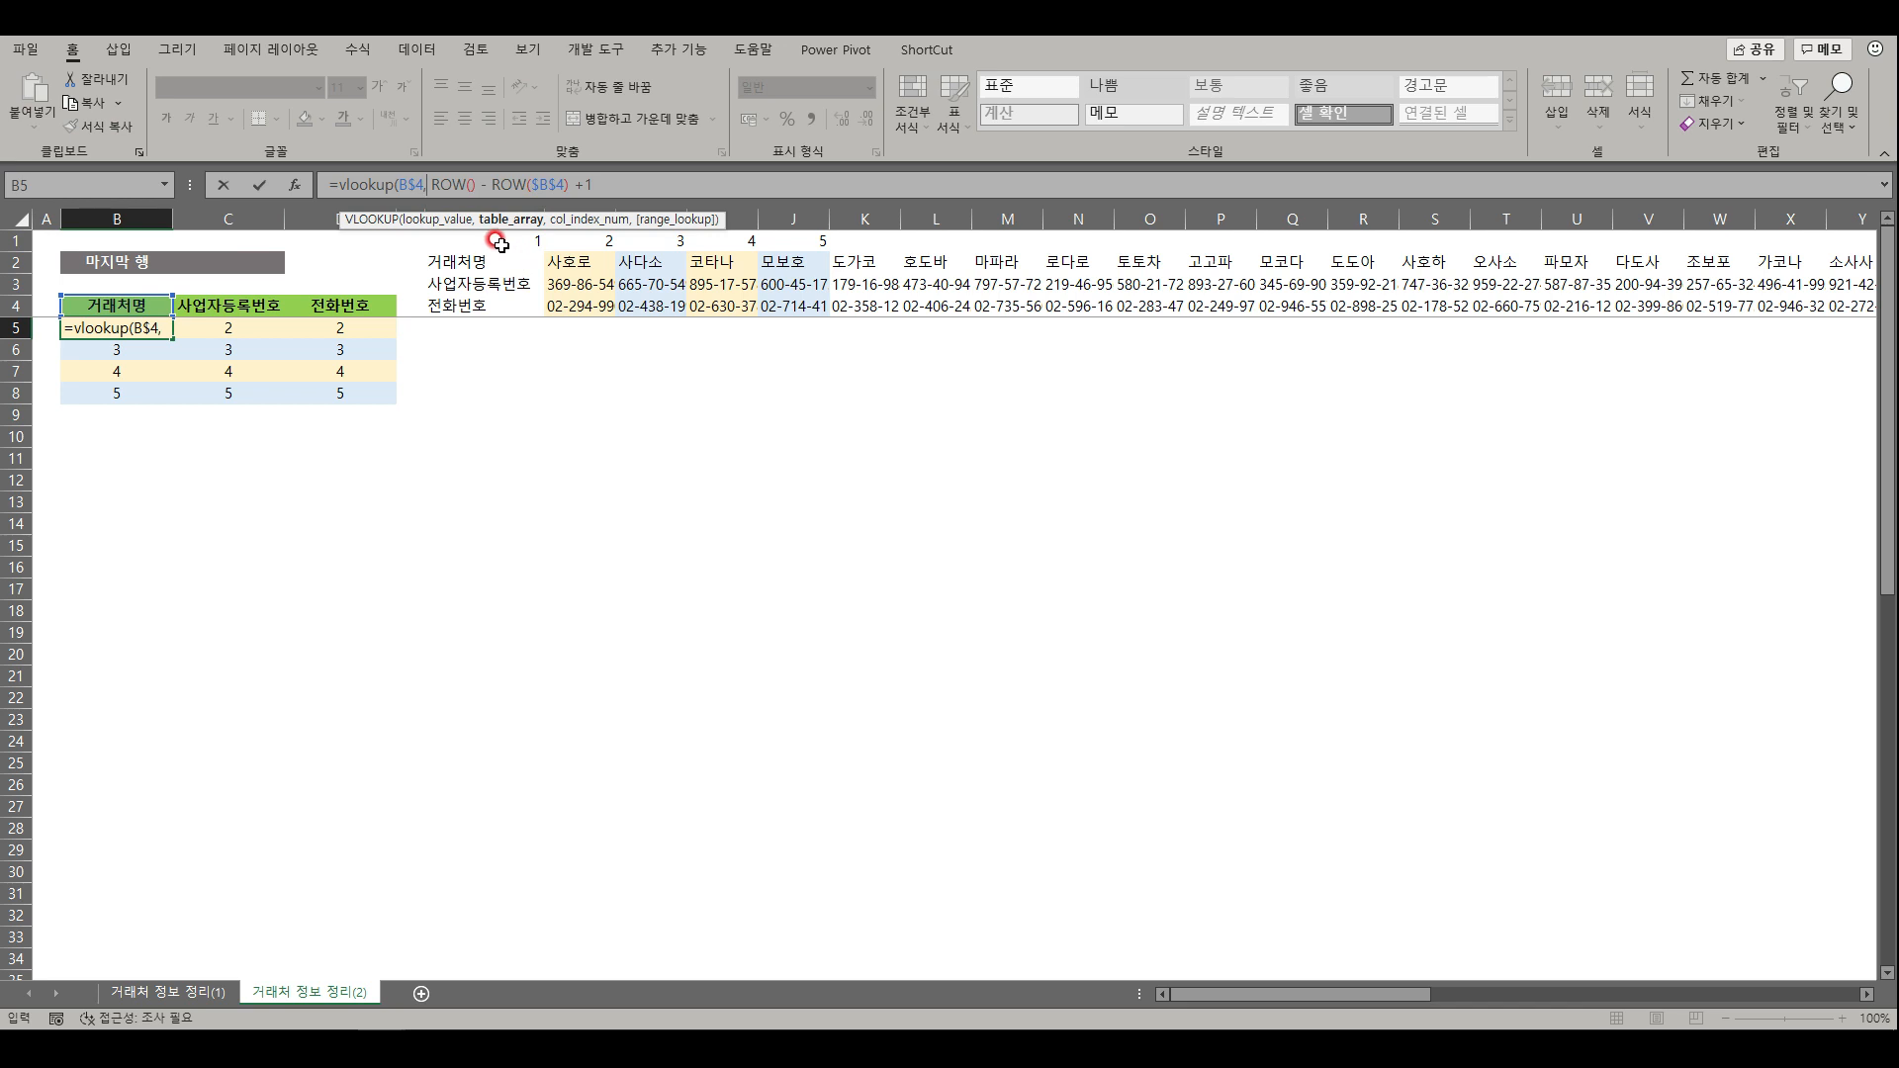
- Complete the B5 VLOOKUP with $F$2:$BN$4 as the table array, the existing ROW expression as column index, and 0 for exact match
left_click_drag(489, 262, 489, 283)
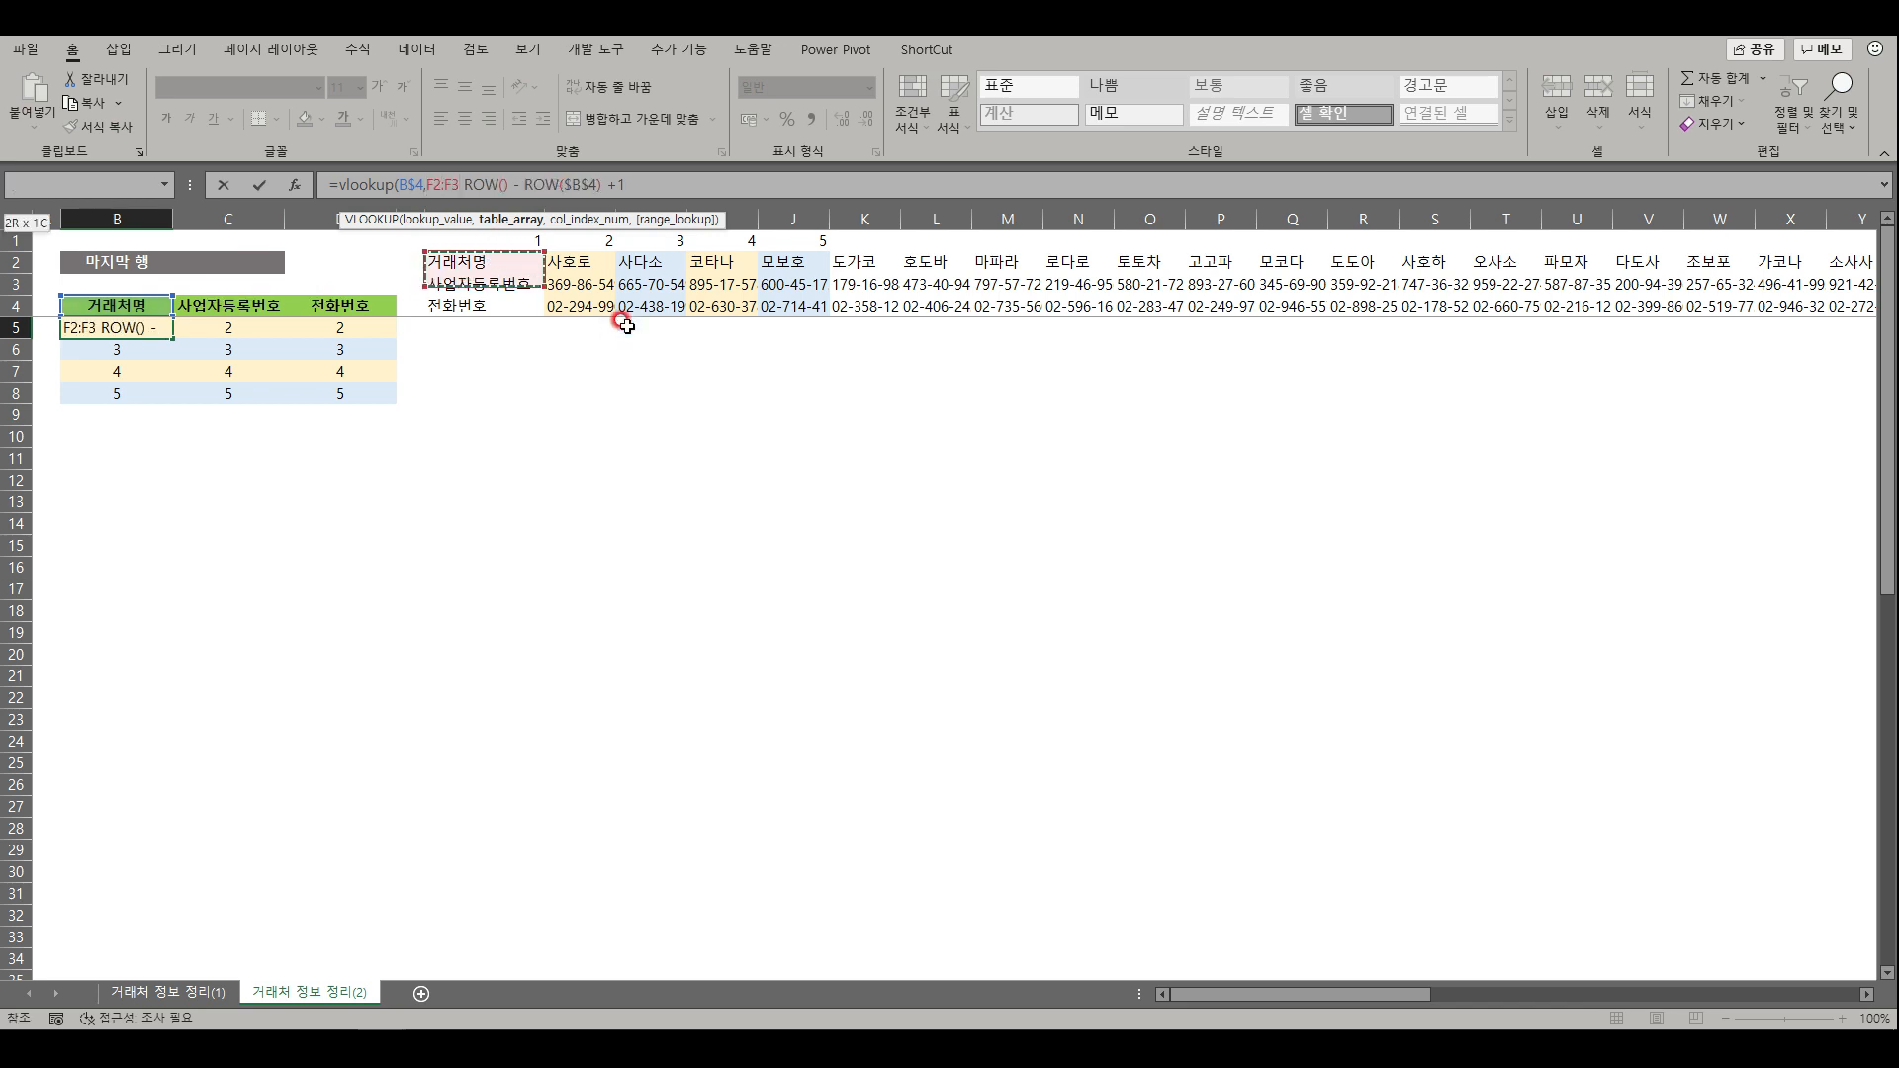
key("shift+Down")
key("ctrl+shift+Right")
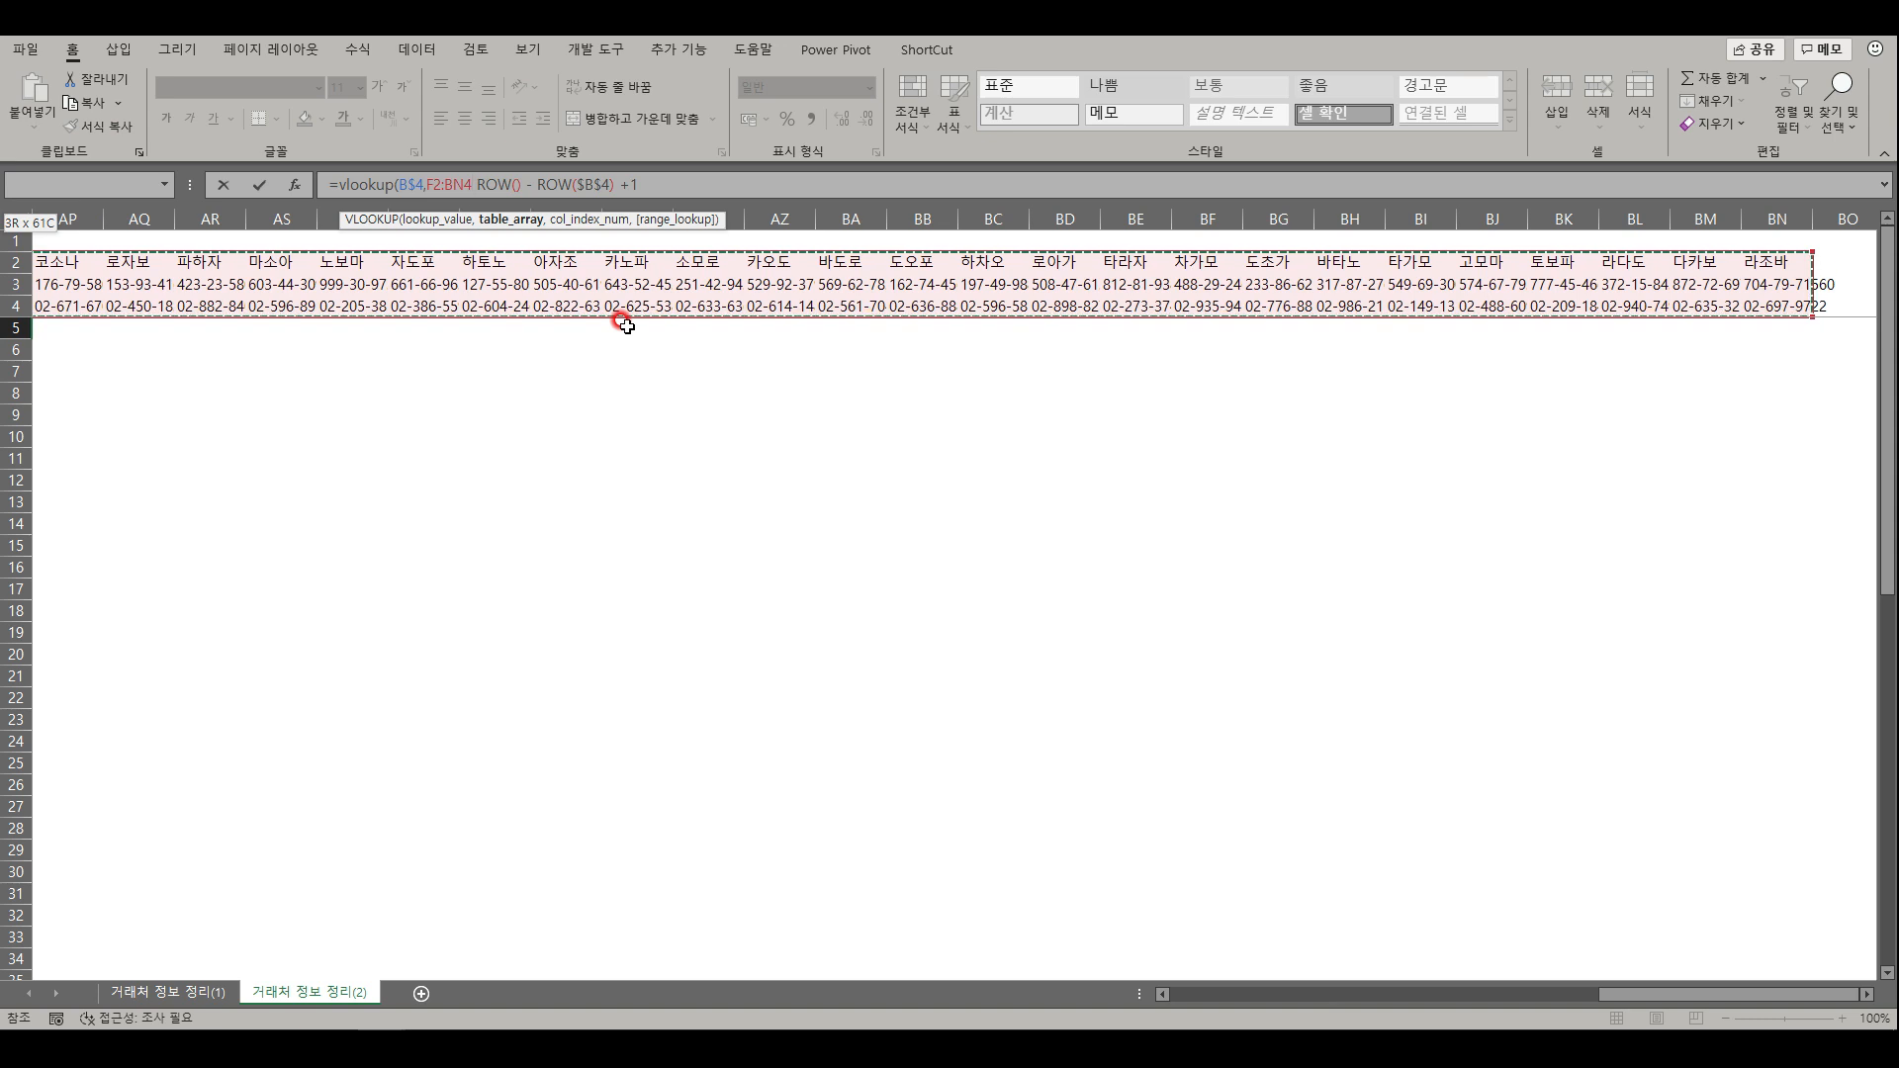
key("F4")
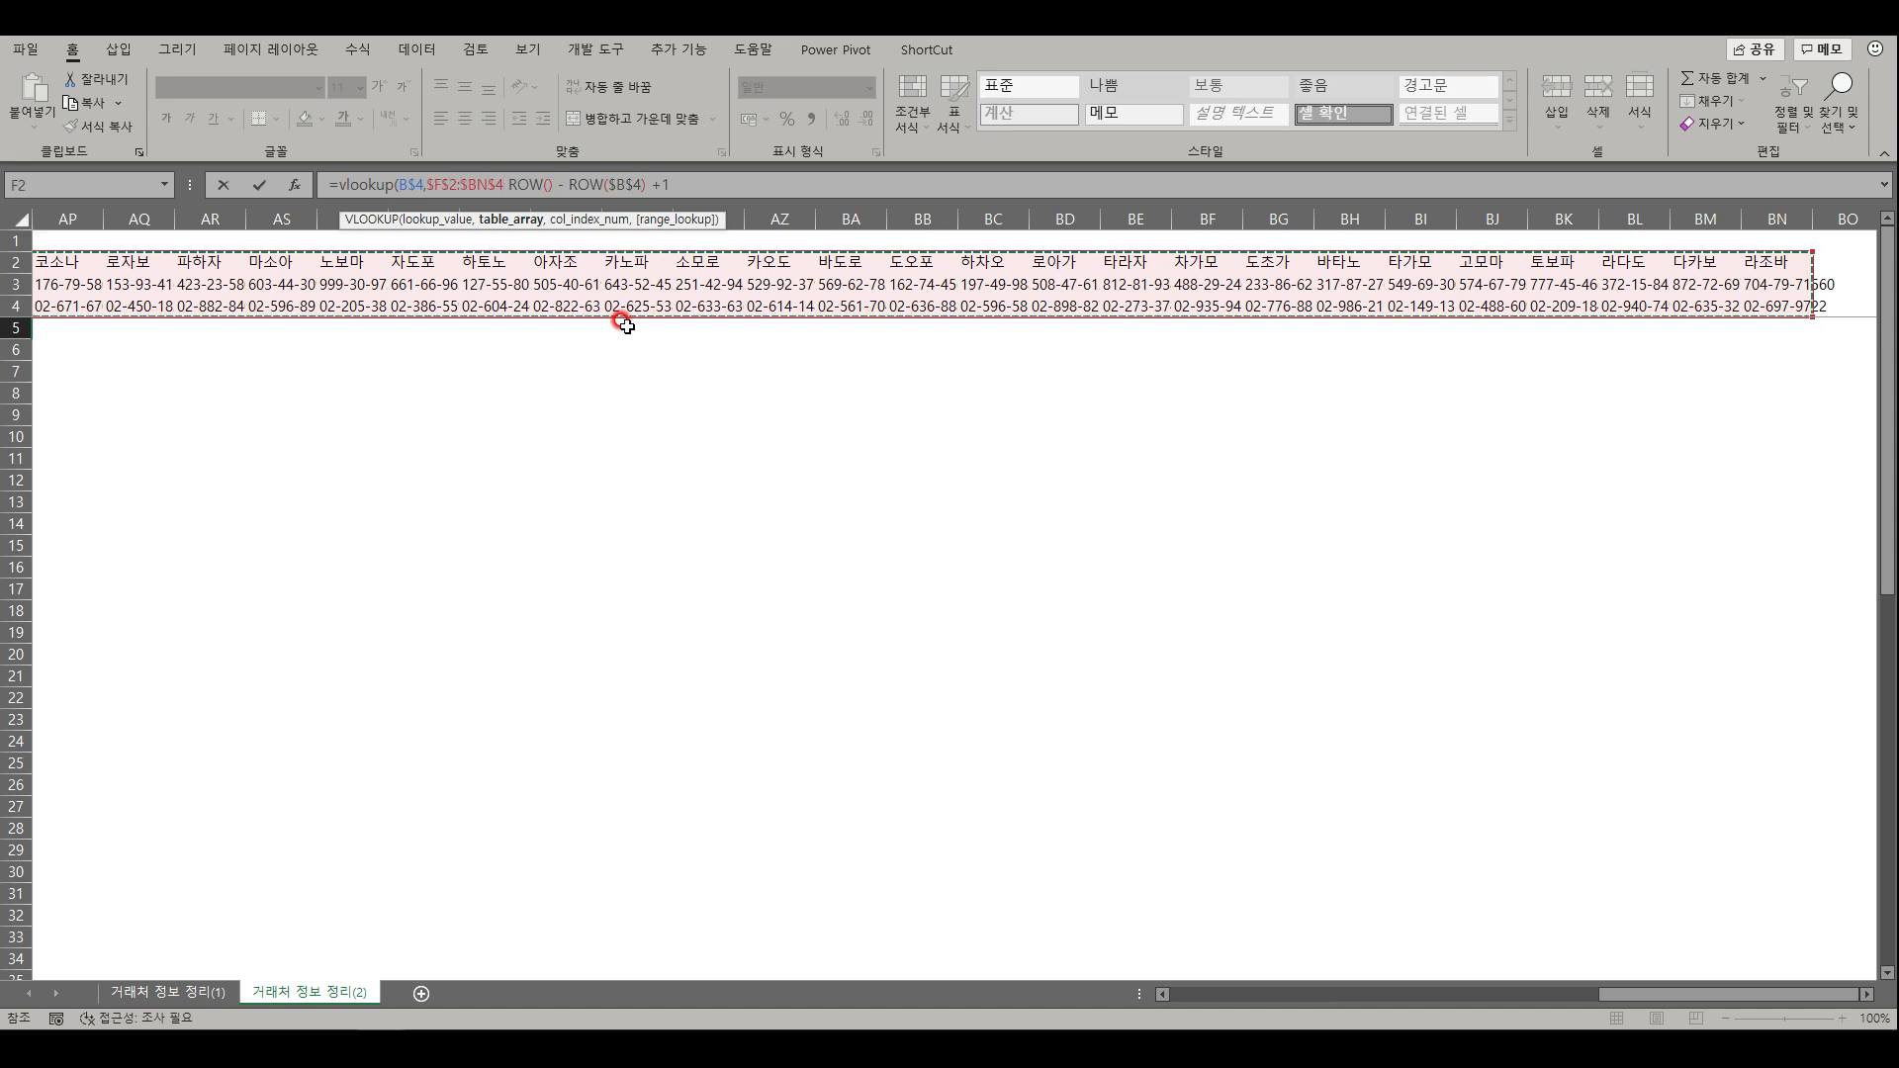
type(",")
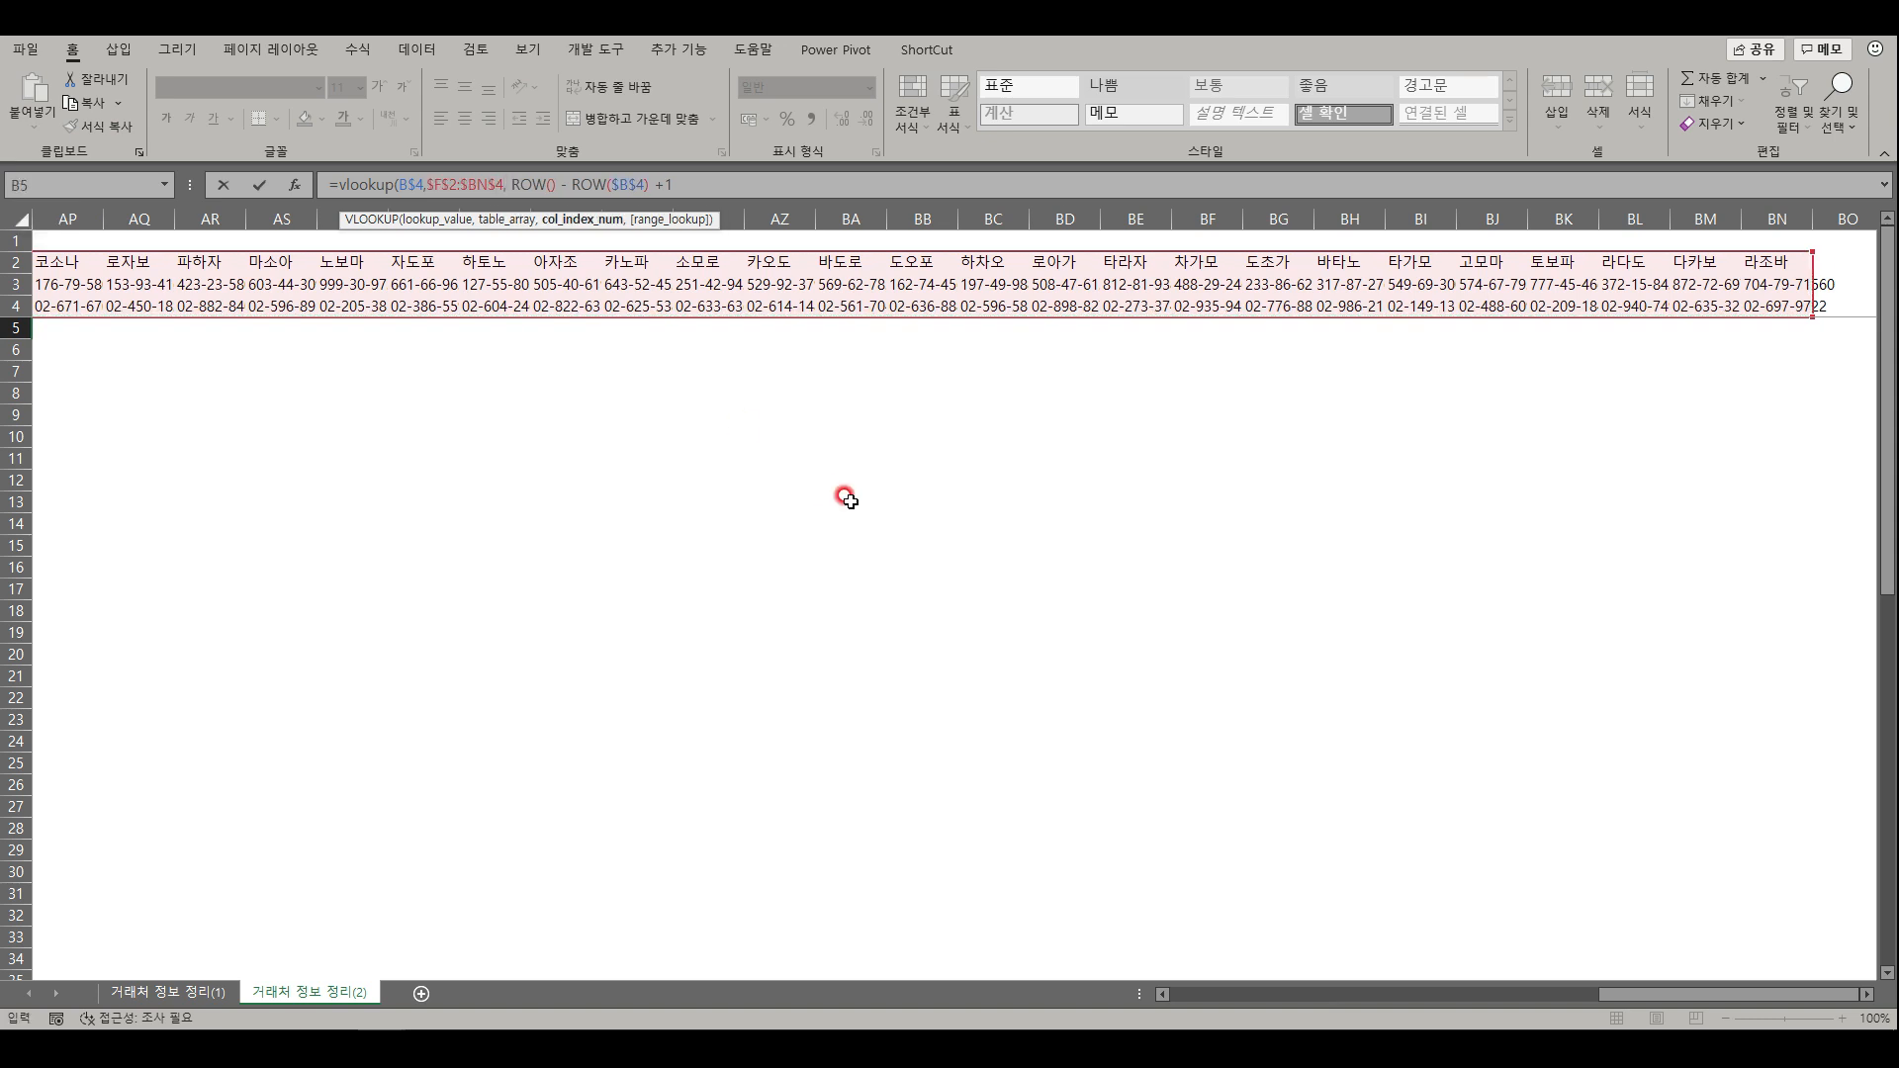
left_click(750, 185)
type(", 0 )")
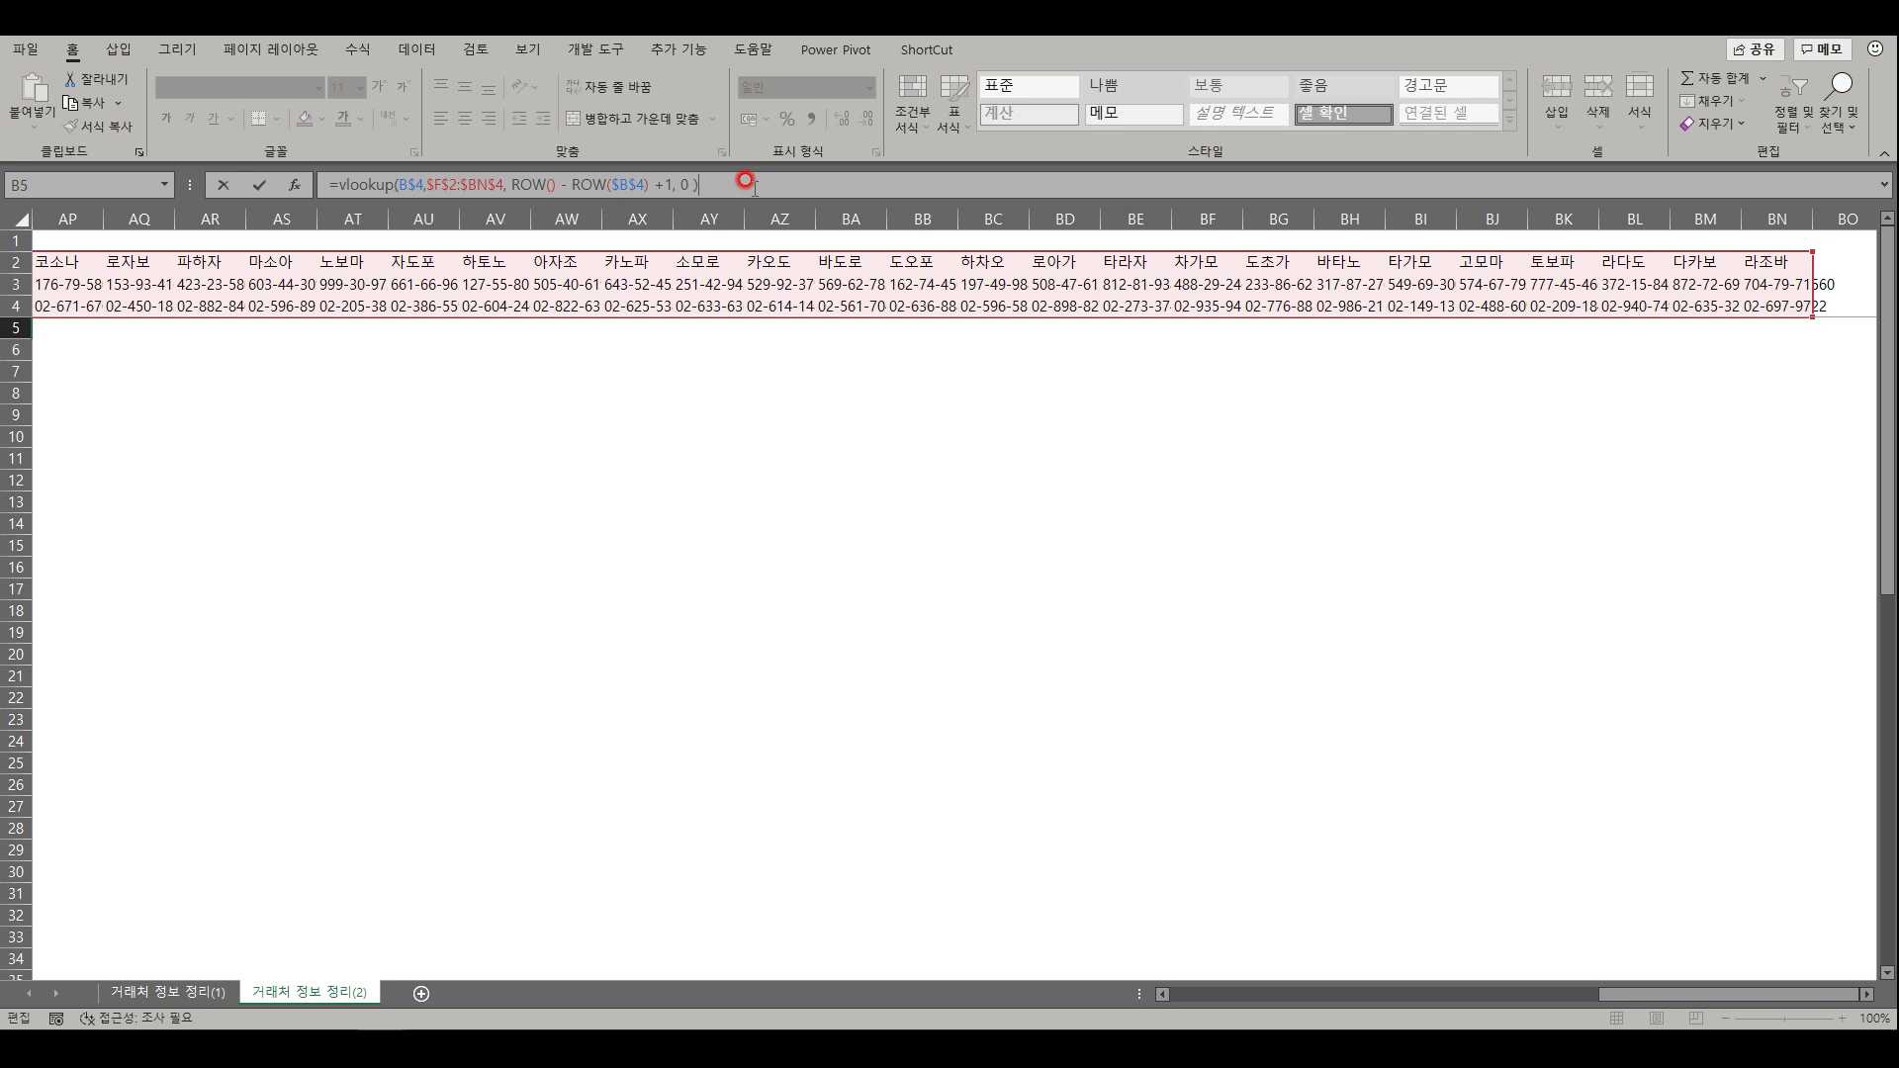
key("ctrl+Return")
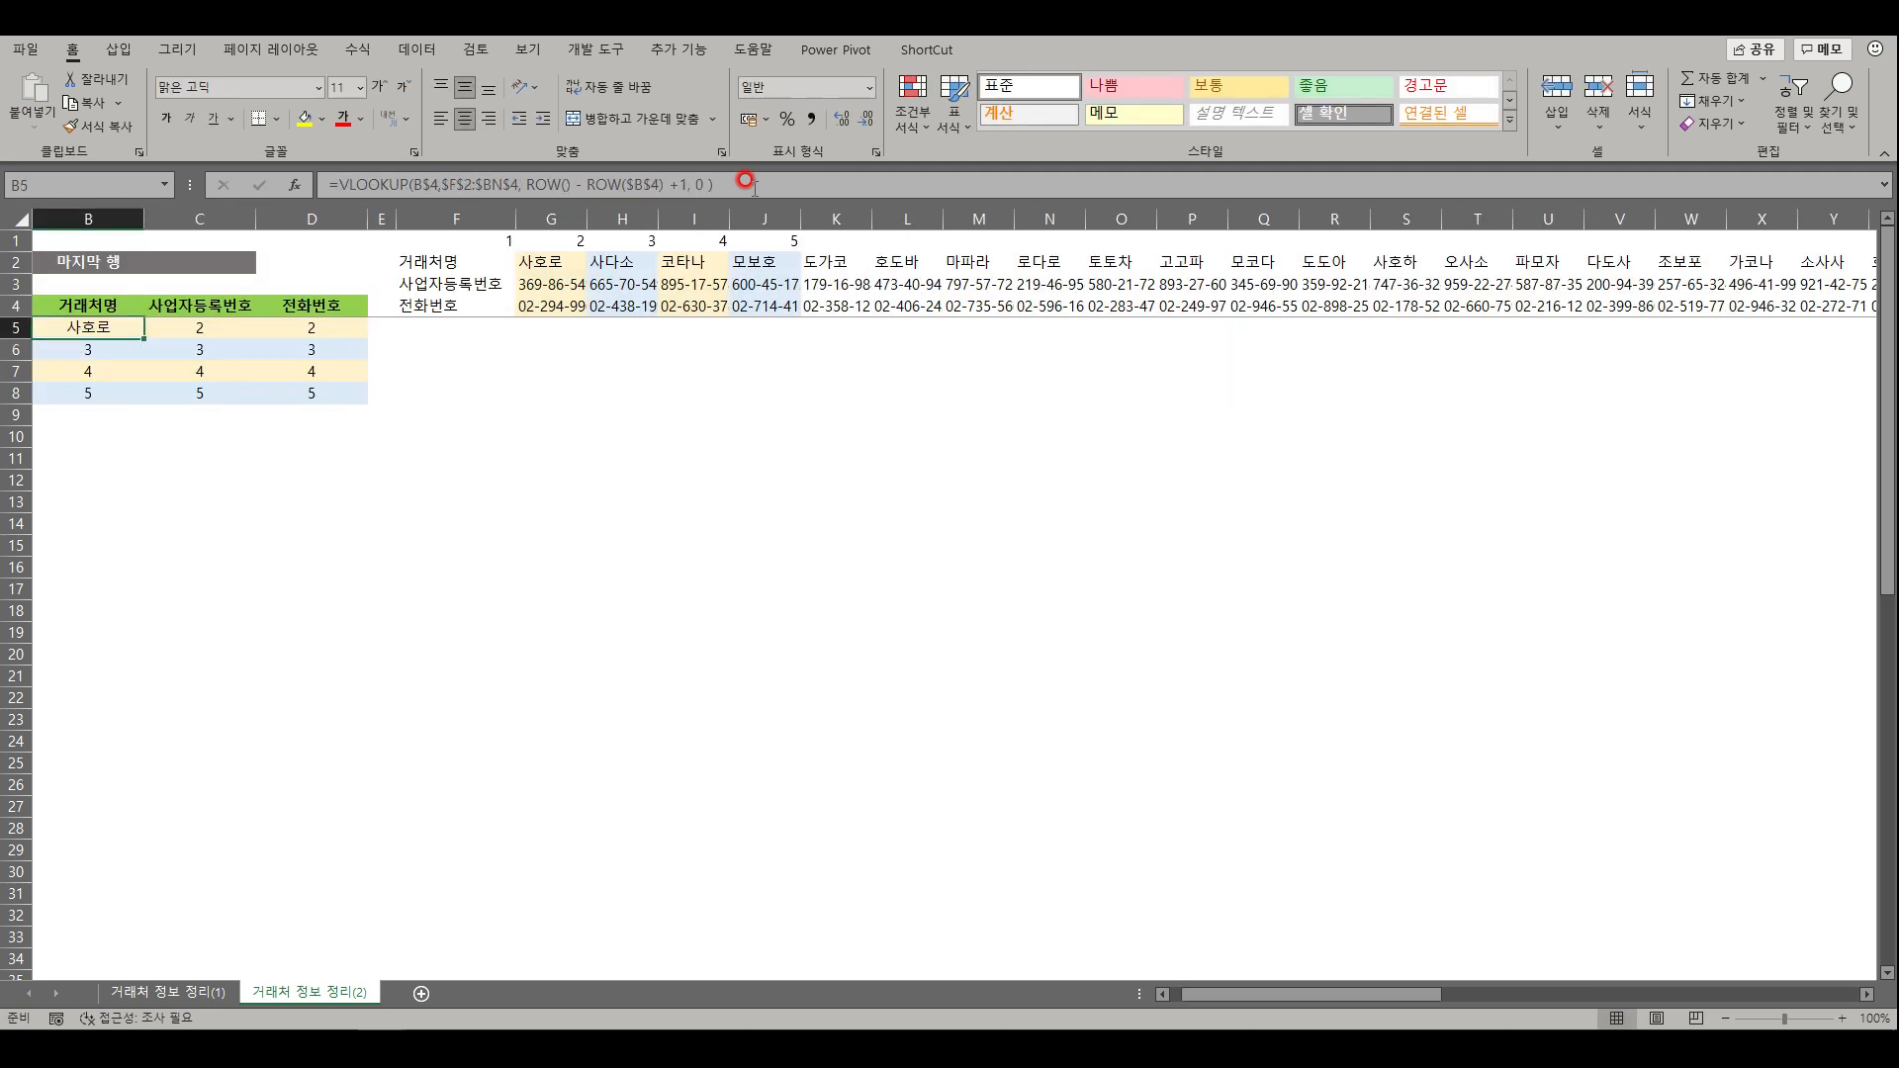
- Copy the B5 VLOOKUP formula to all of B5:D8, pasting formulas only, and compare the table with the source data in G2:J4
key("ctrl+c")
left_click(356, 385, "shift")
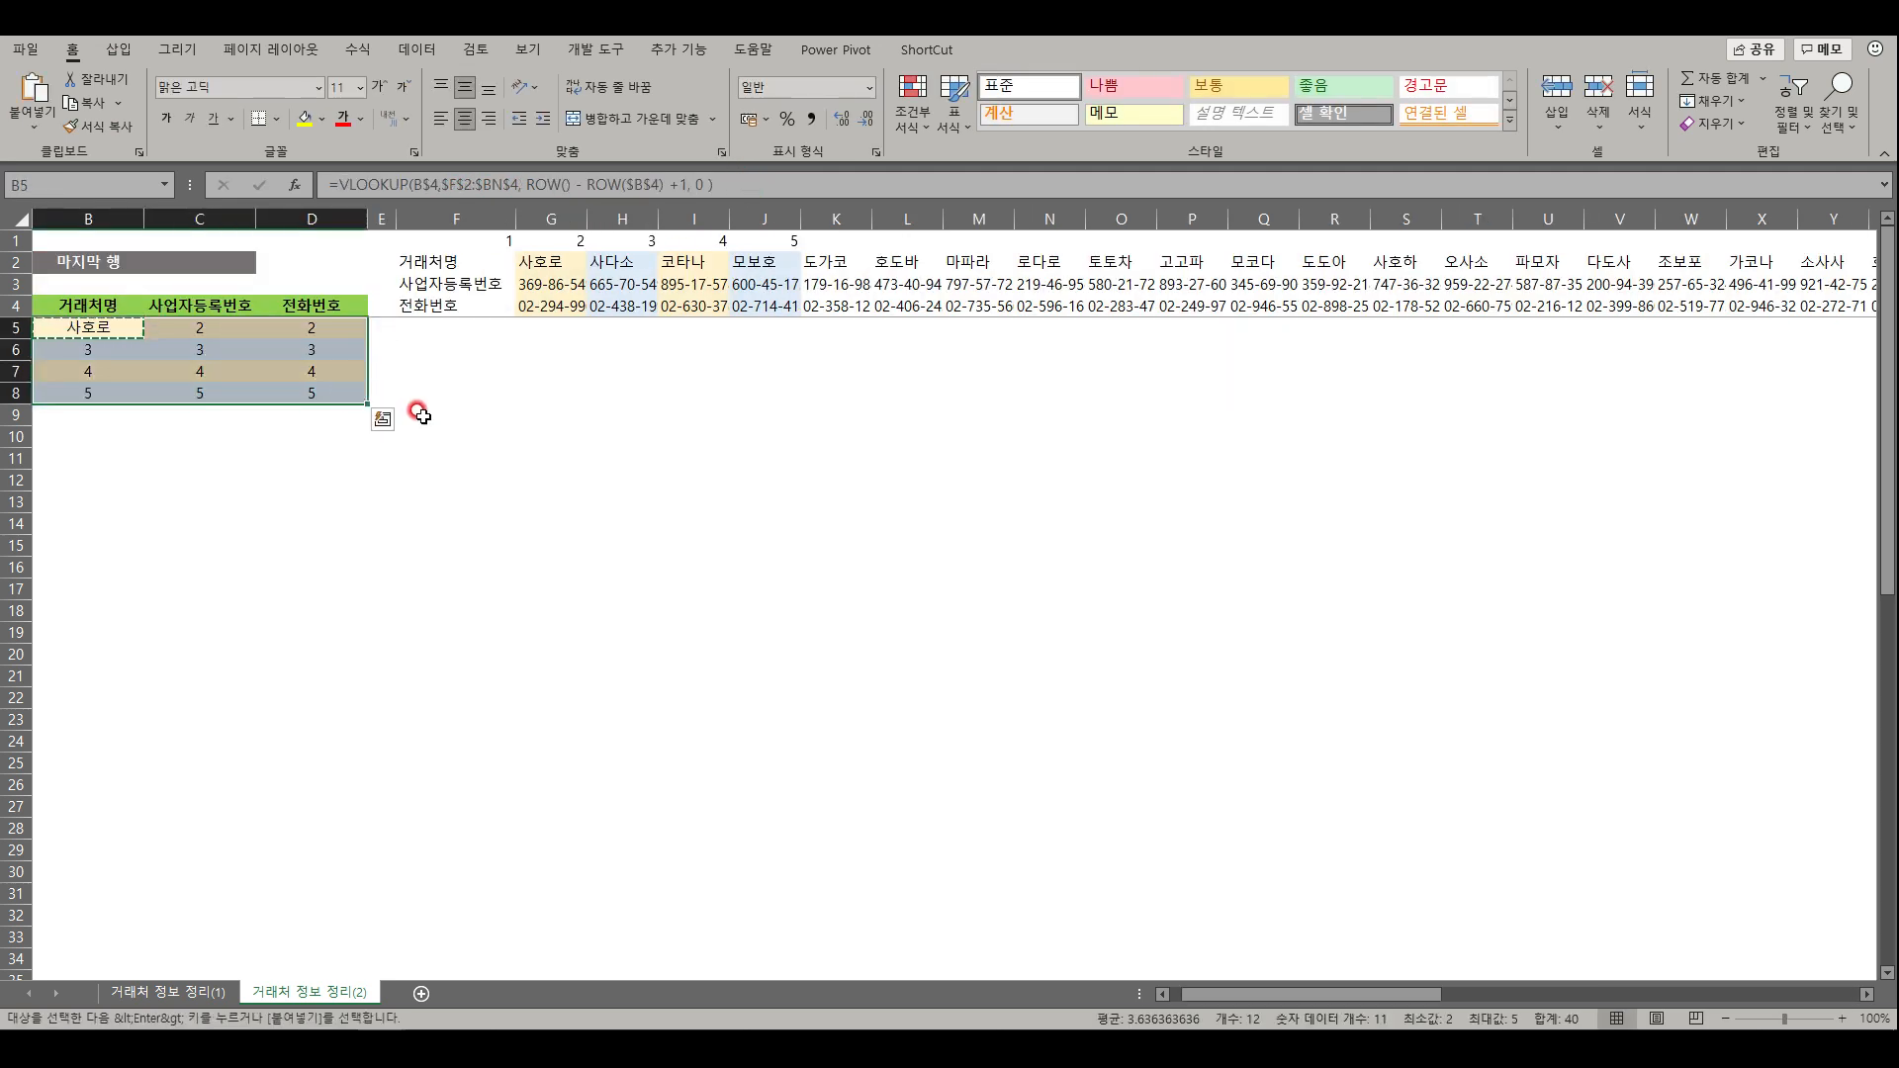
right_click(343, 332)
left_click(441, 433)
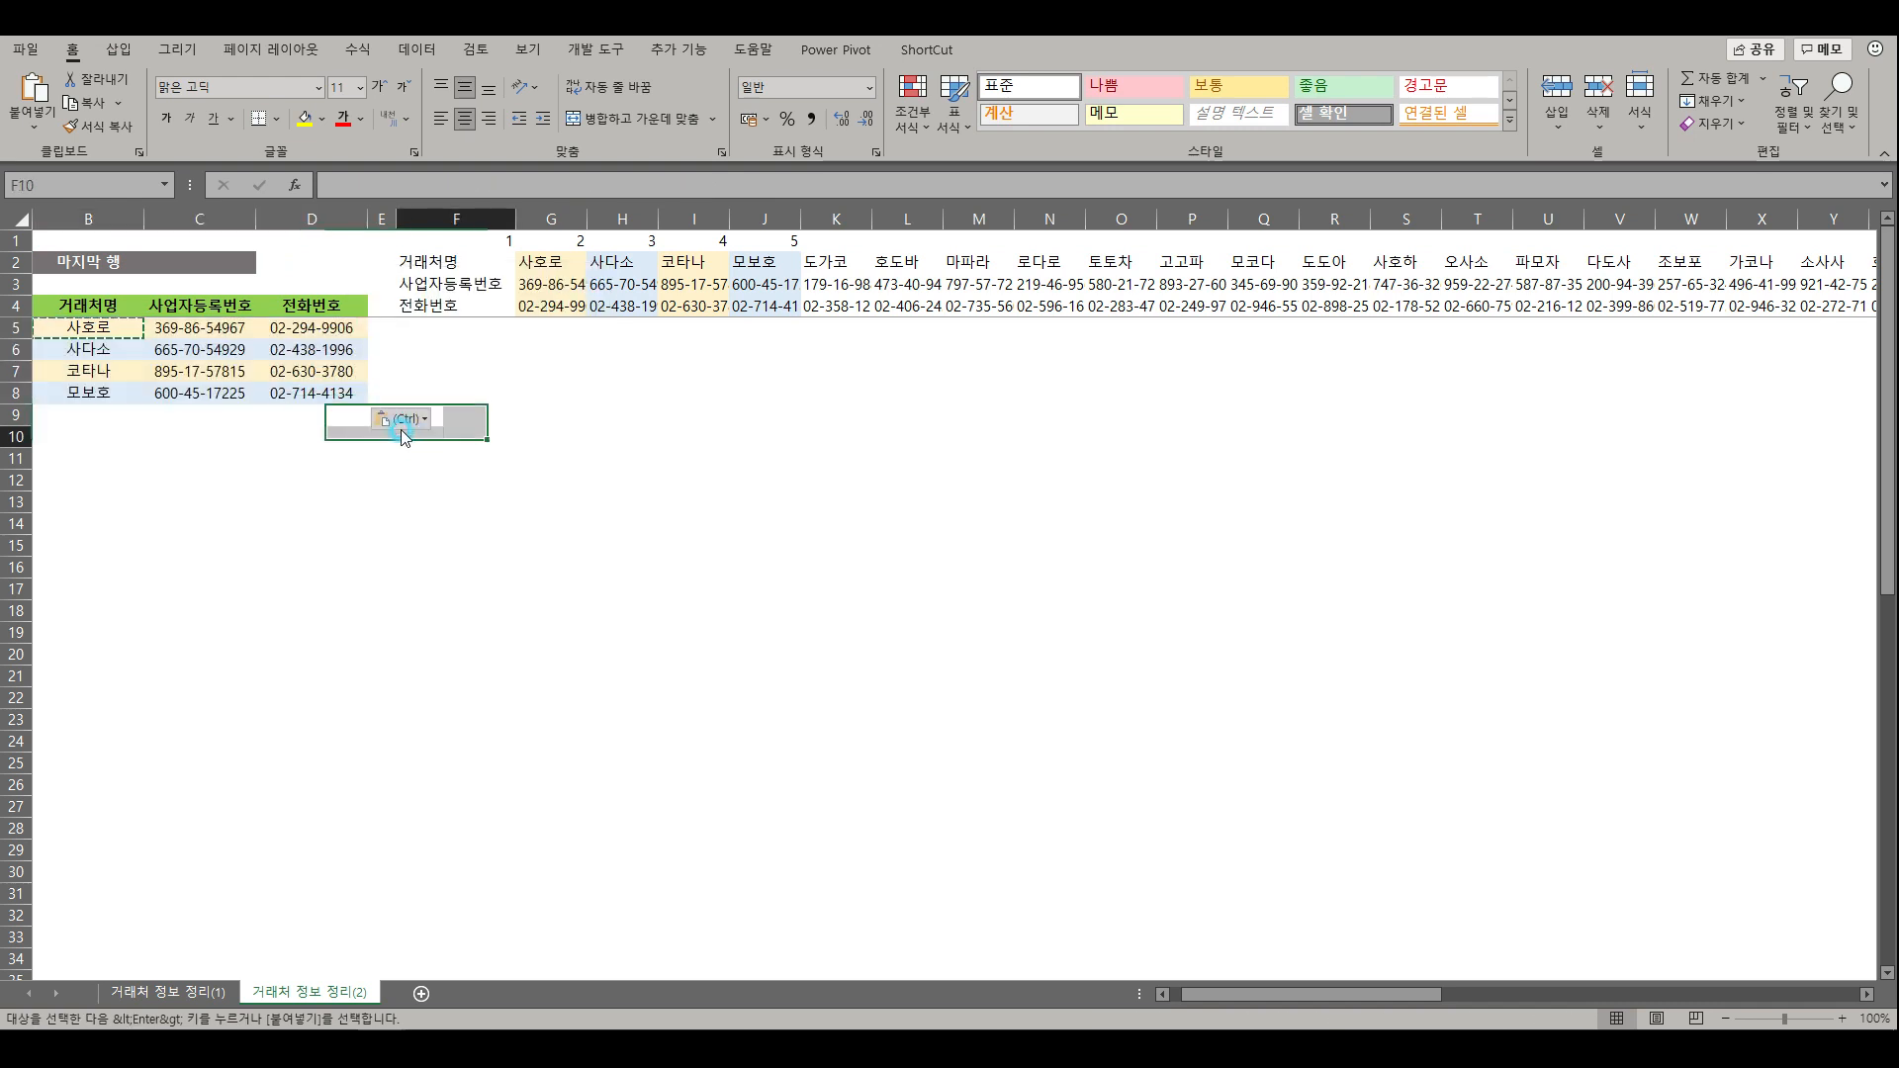
left_click(359, 455)
key("Home")
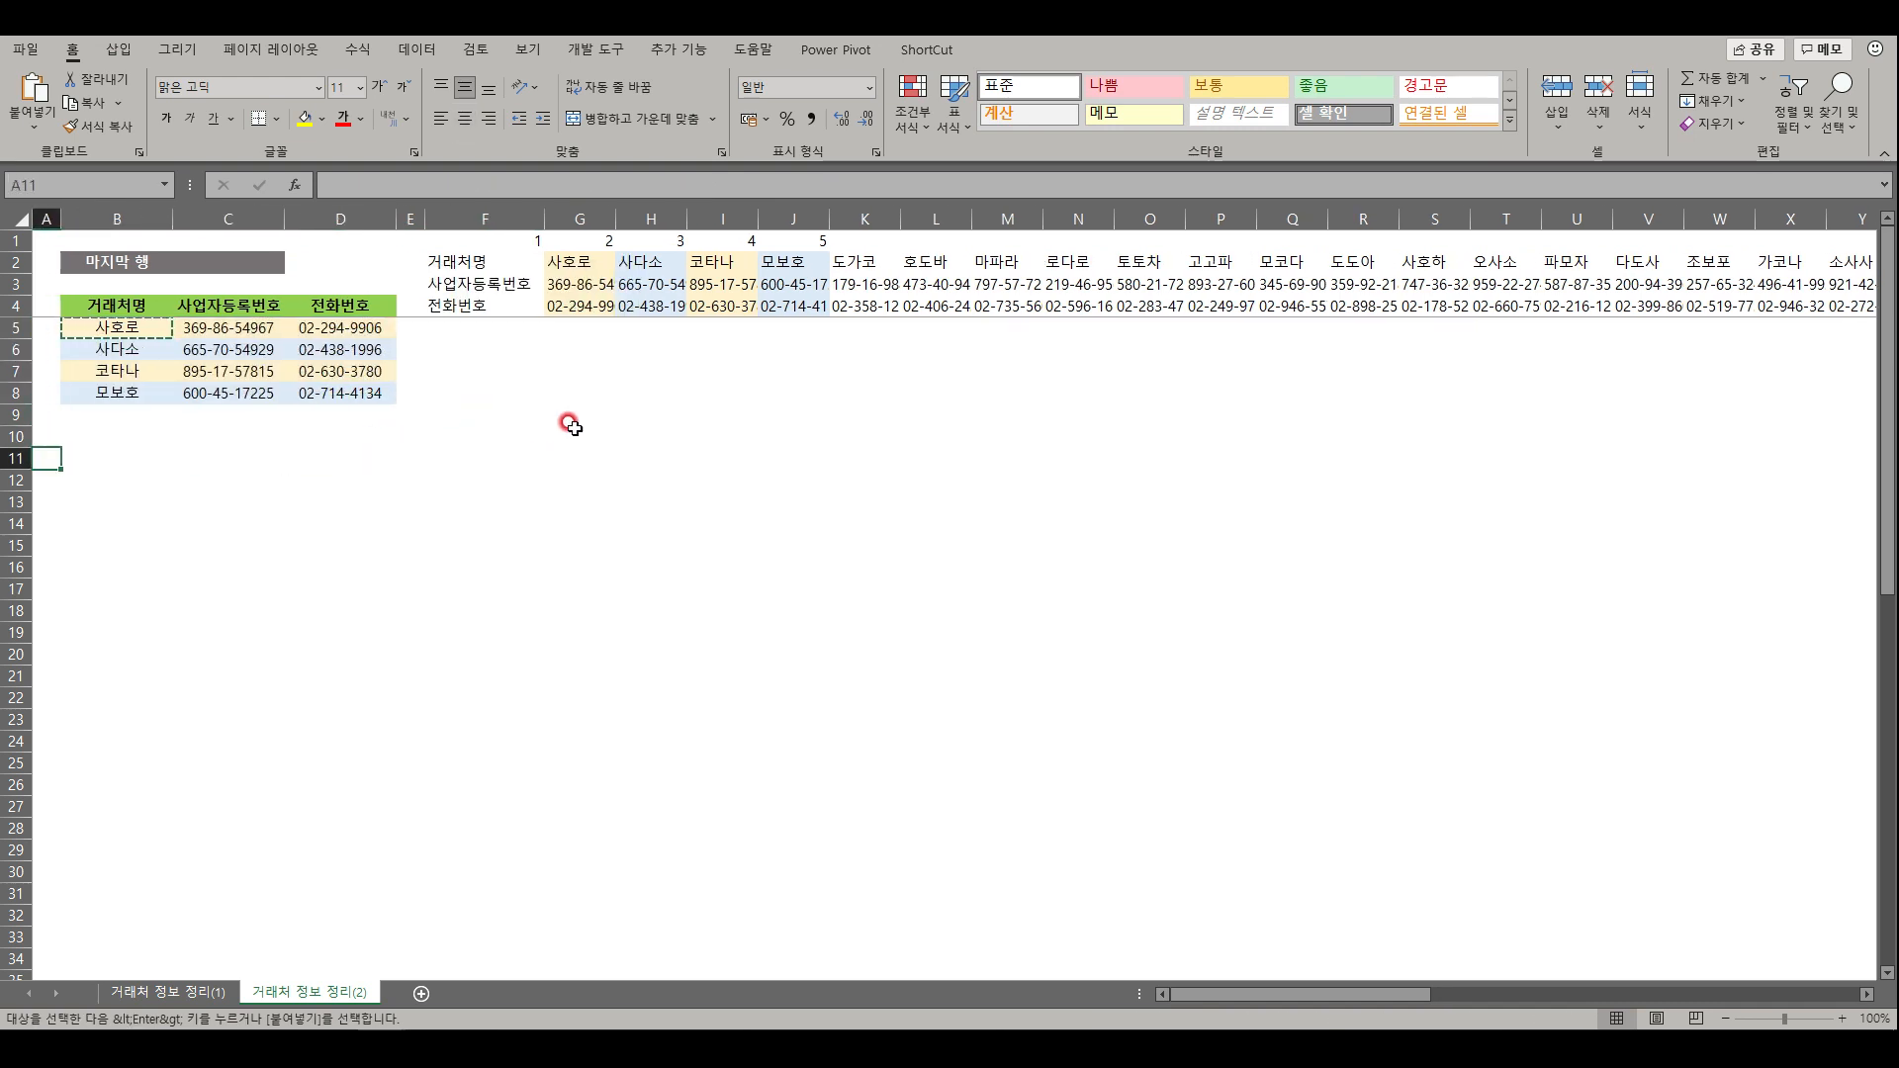
left_click_drag(569, 270, 775, 317)
left_click(577, 497)
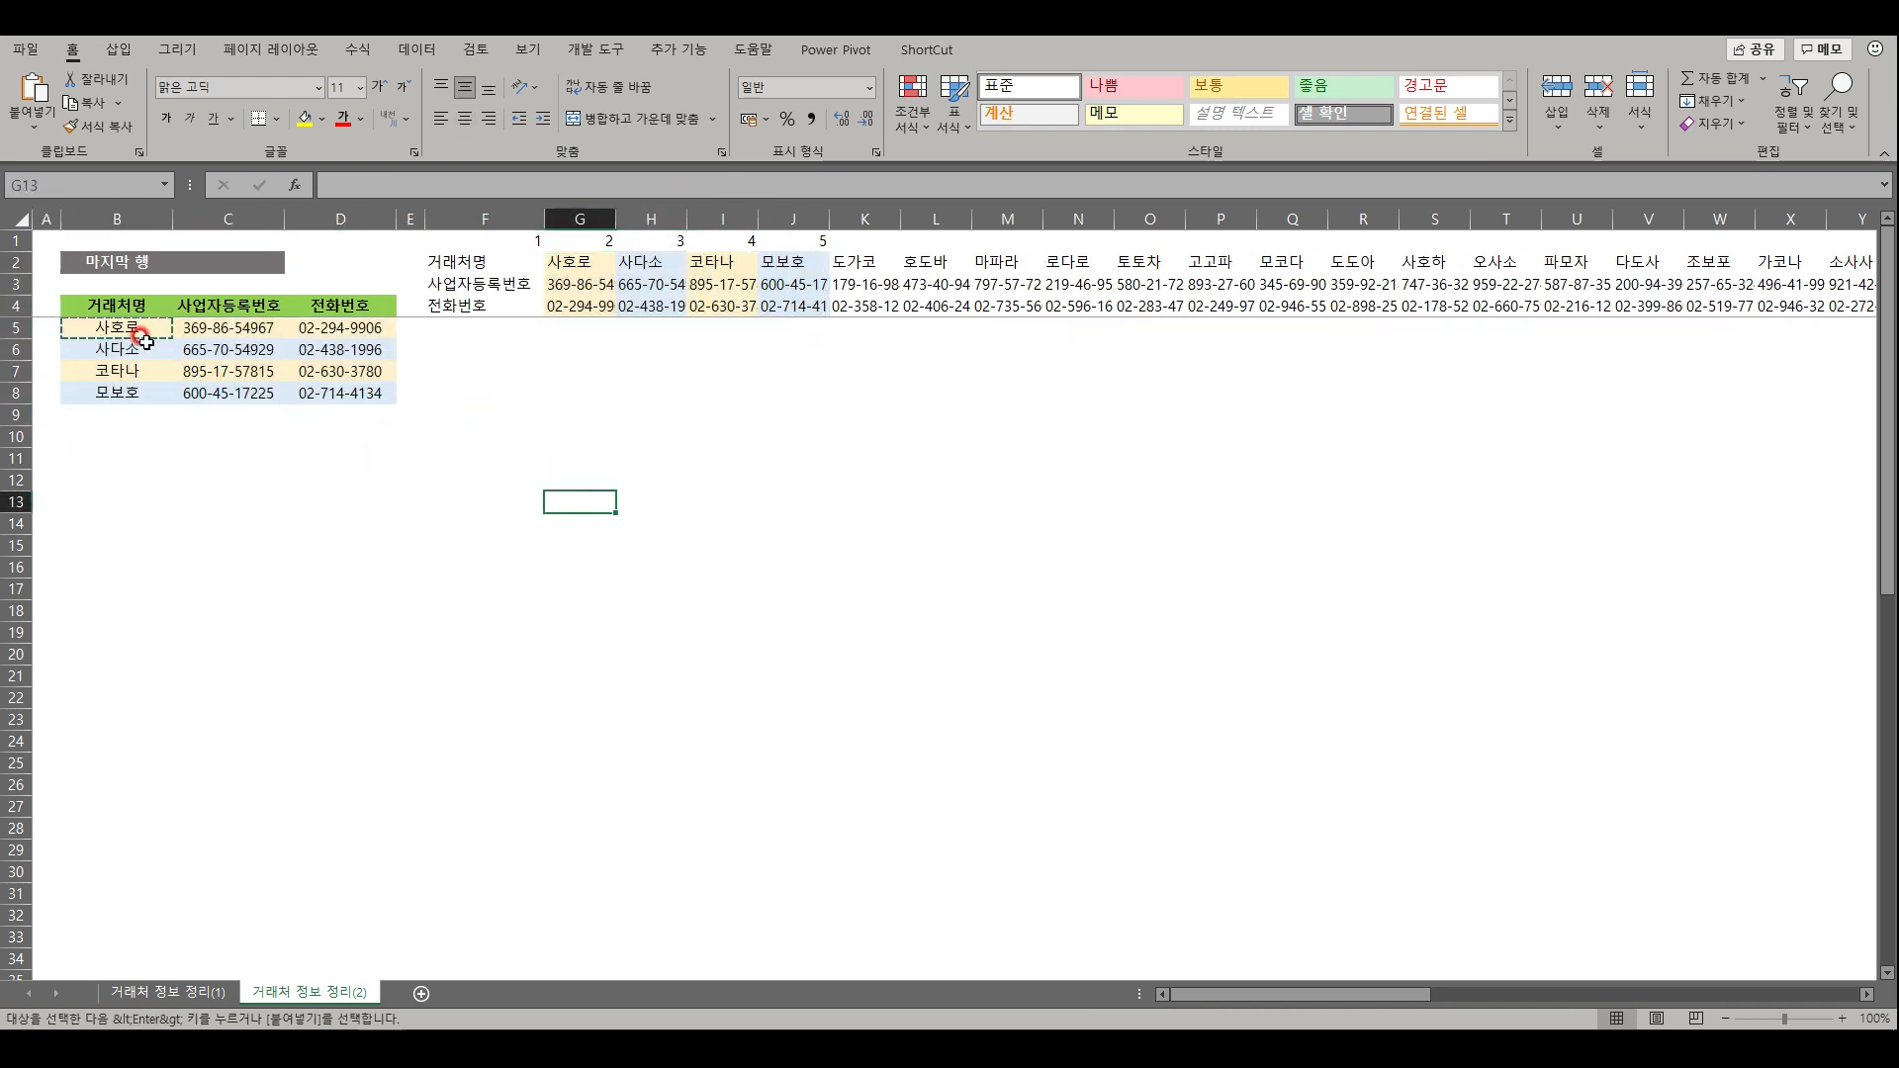
left_click_drag(140, 329, 326, 394)
key("ctrl+v")
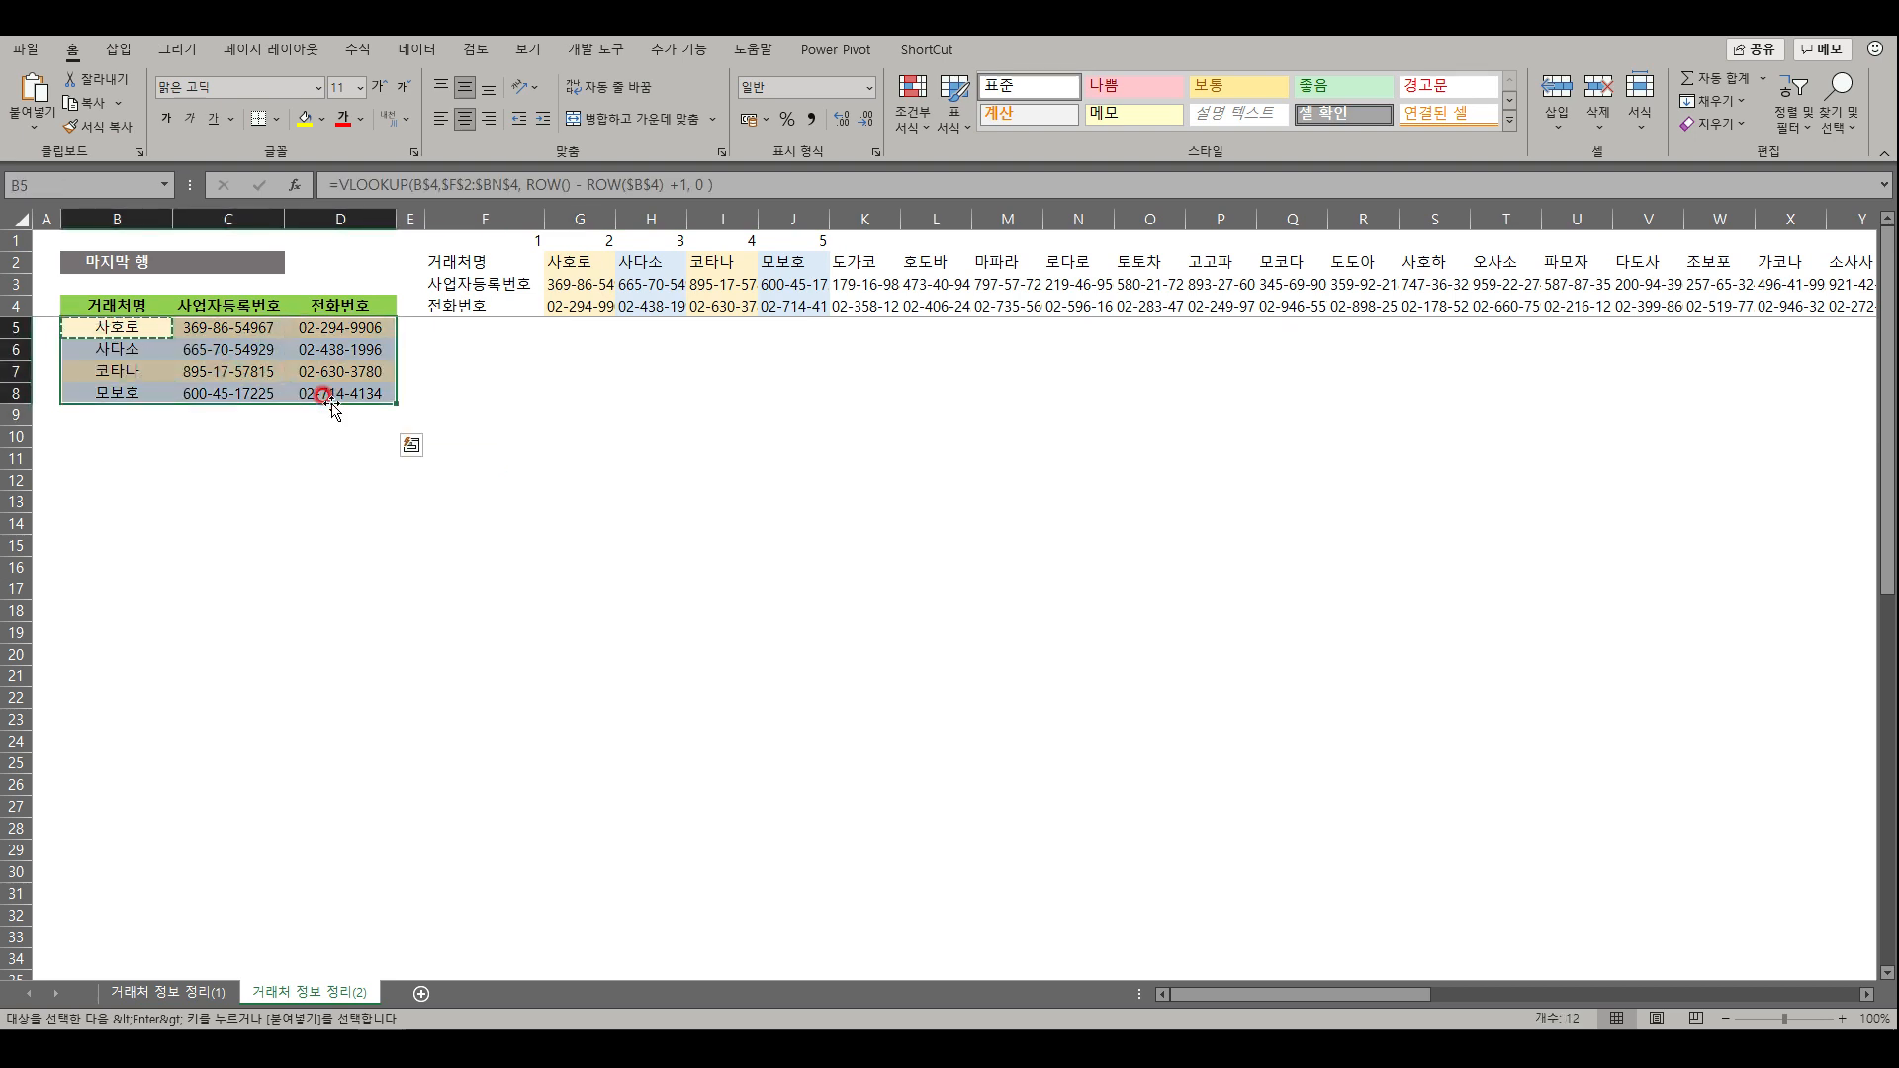
left_click(307, 436)
left_click(120, 374)
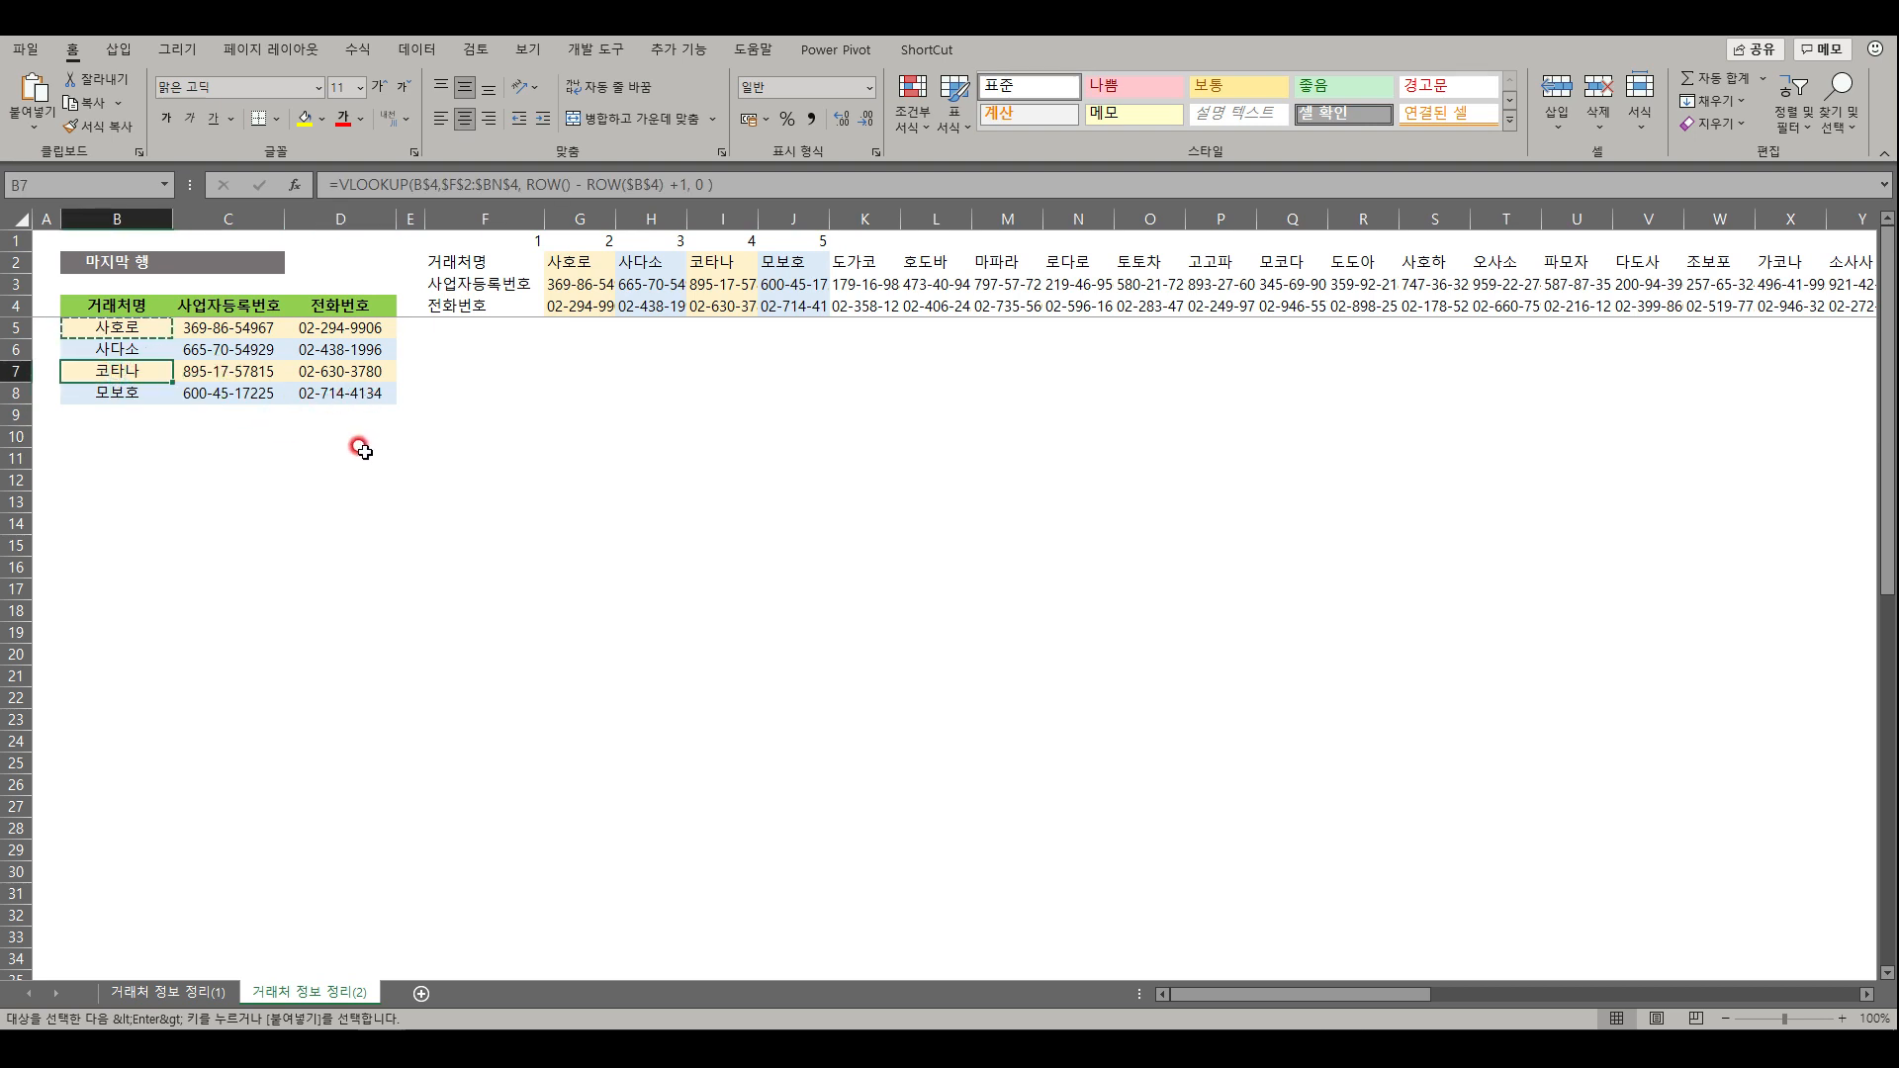
- Enter =COUNTA(G2:BN2) in C2, beside the last-row label, to count the vendors in the horizontal data
left_click(255, 263)
type("=")
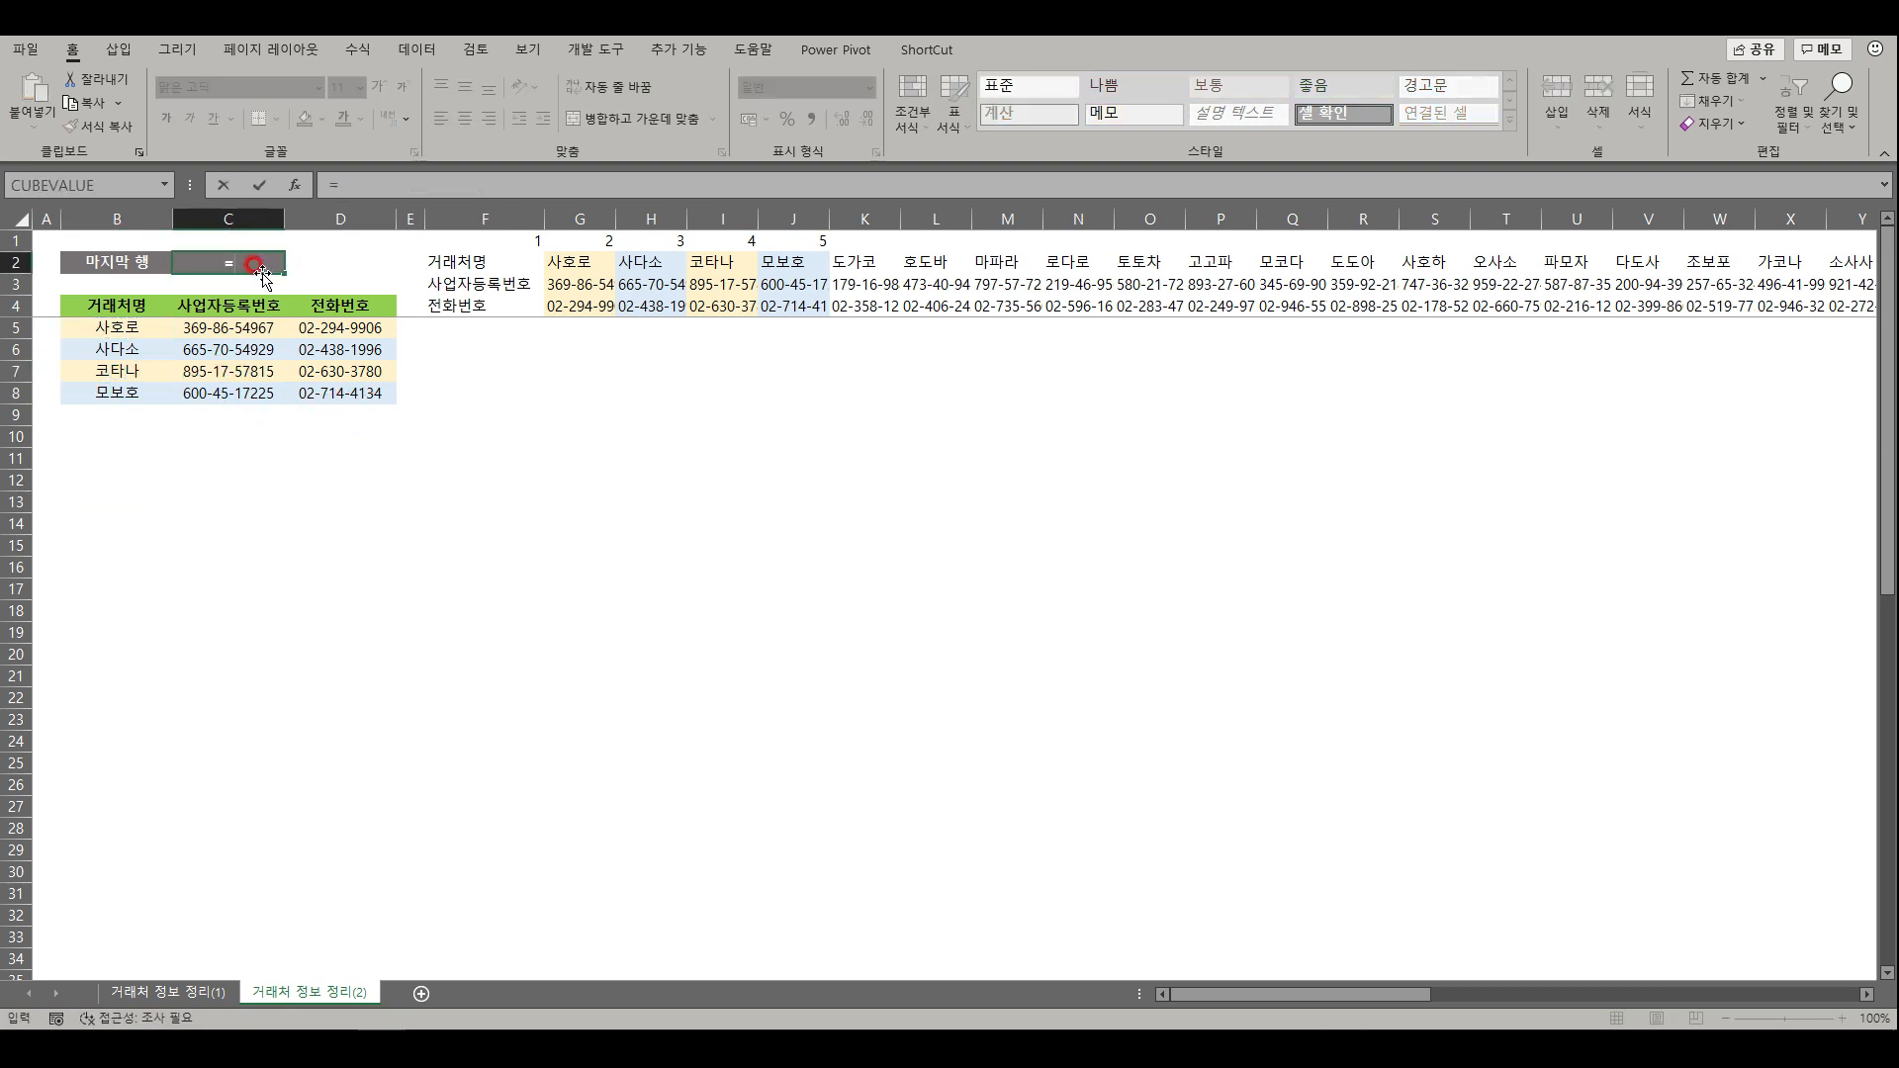
type("coun")
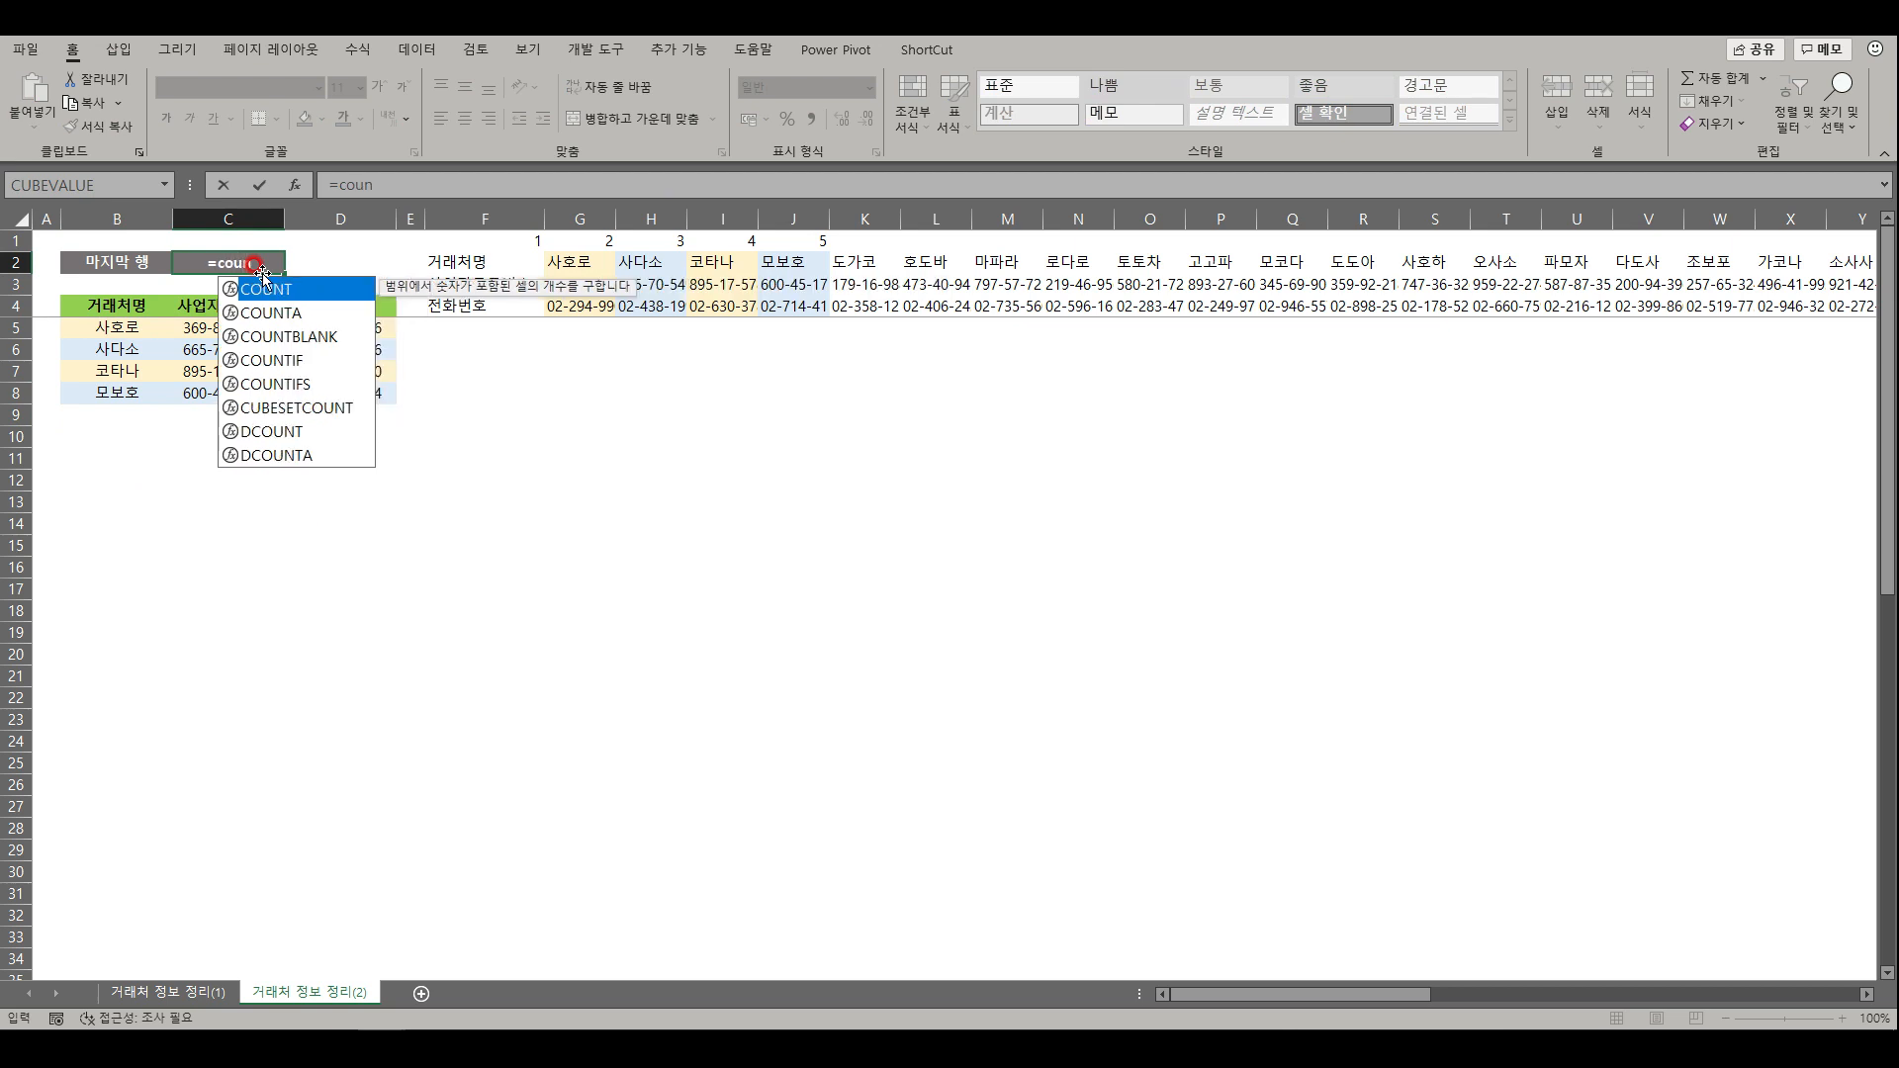
key("Down")
key("Tab")
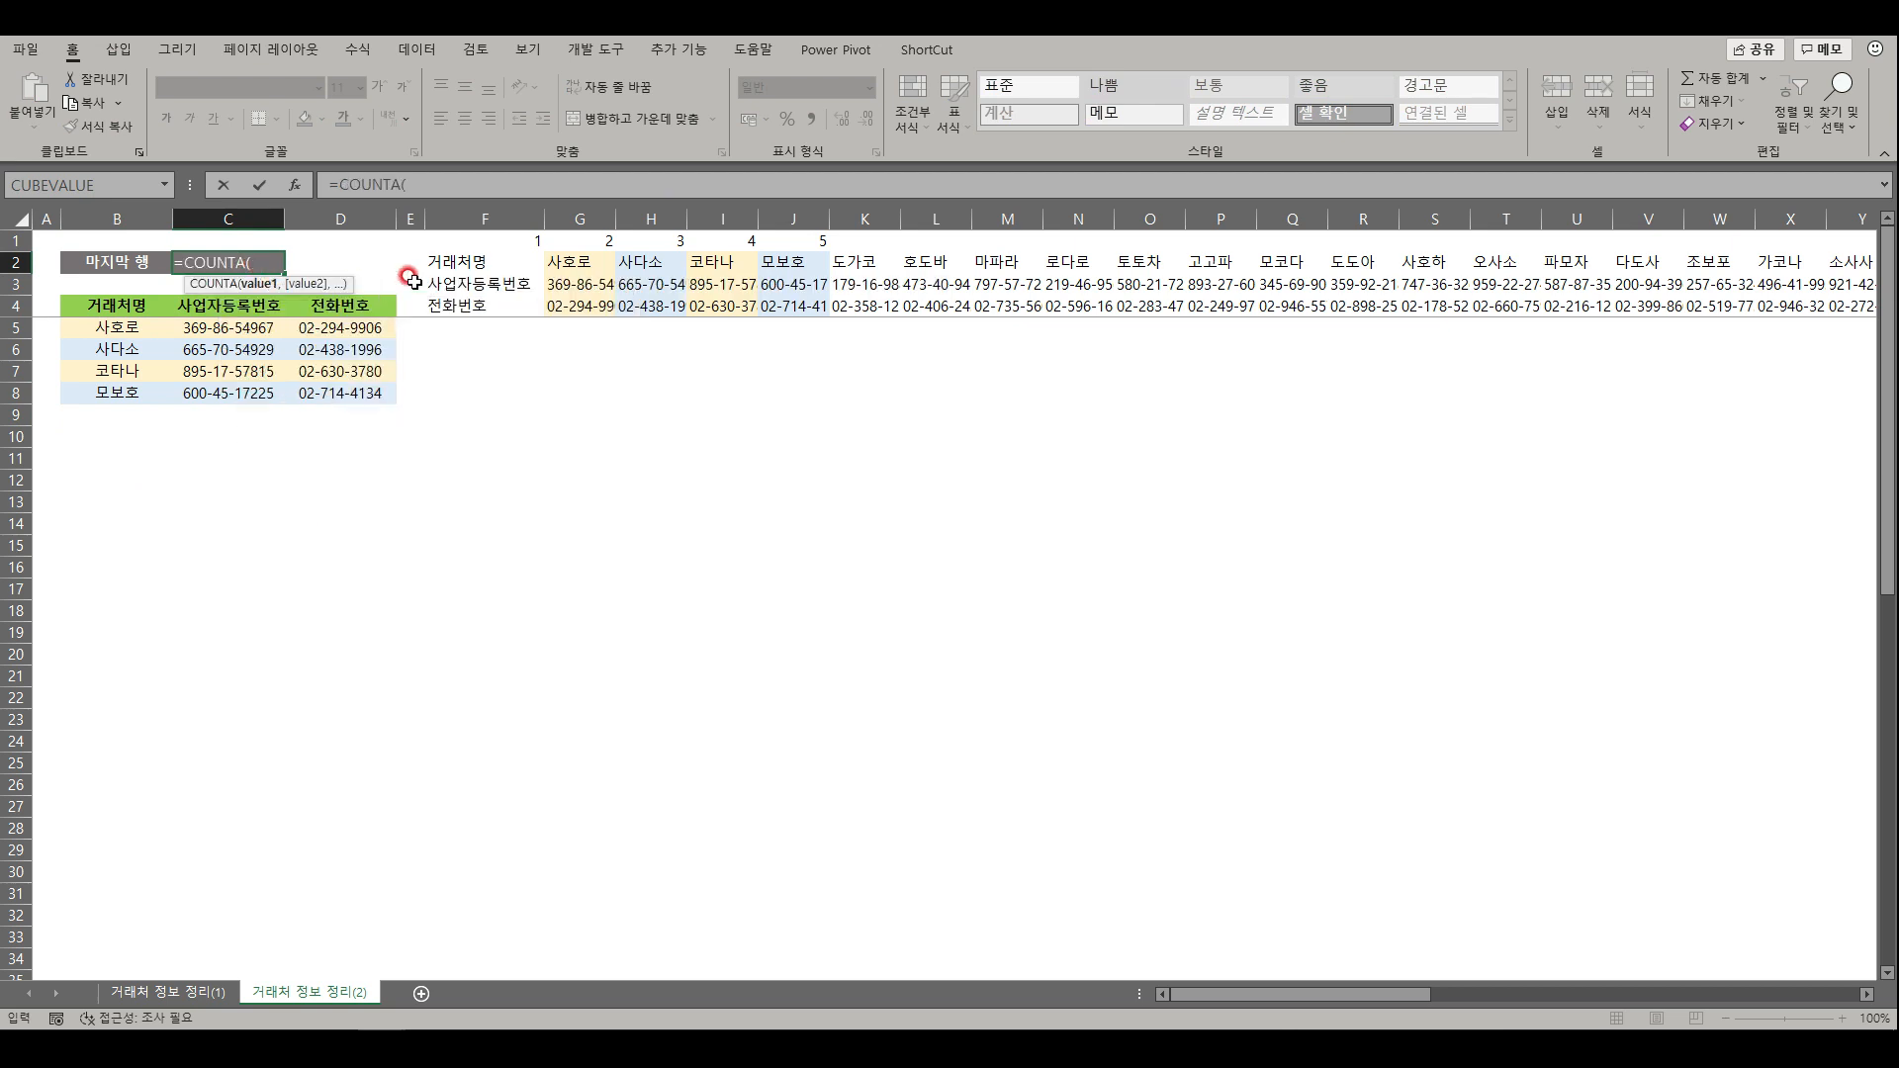
left_click(591, 265)
key("ctrl+shift+Right")
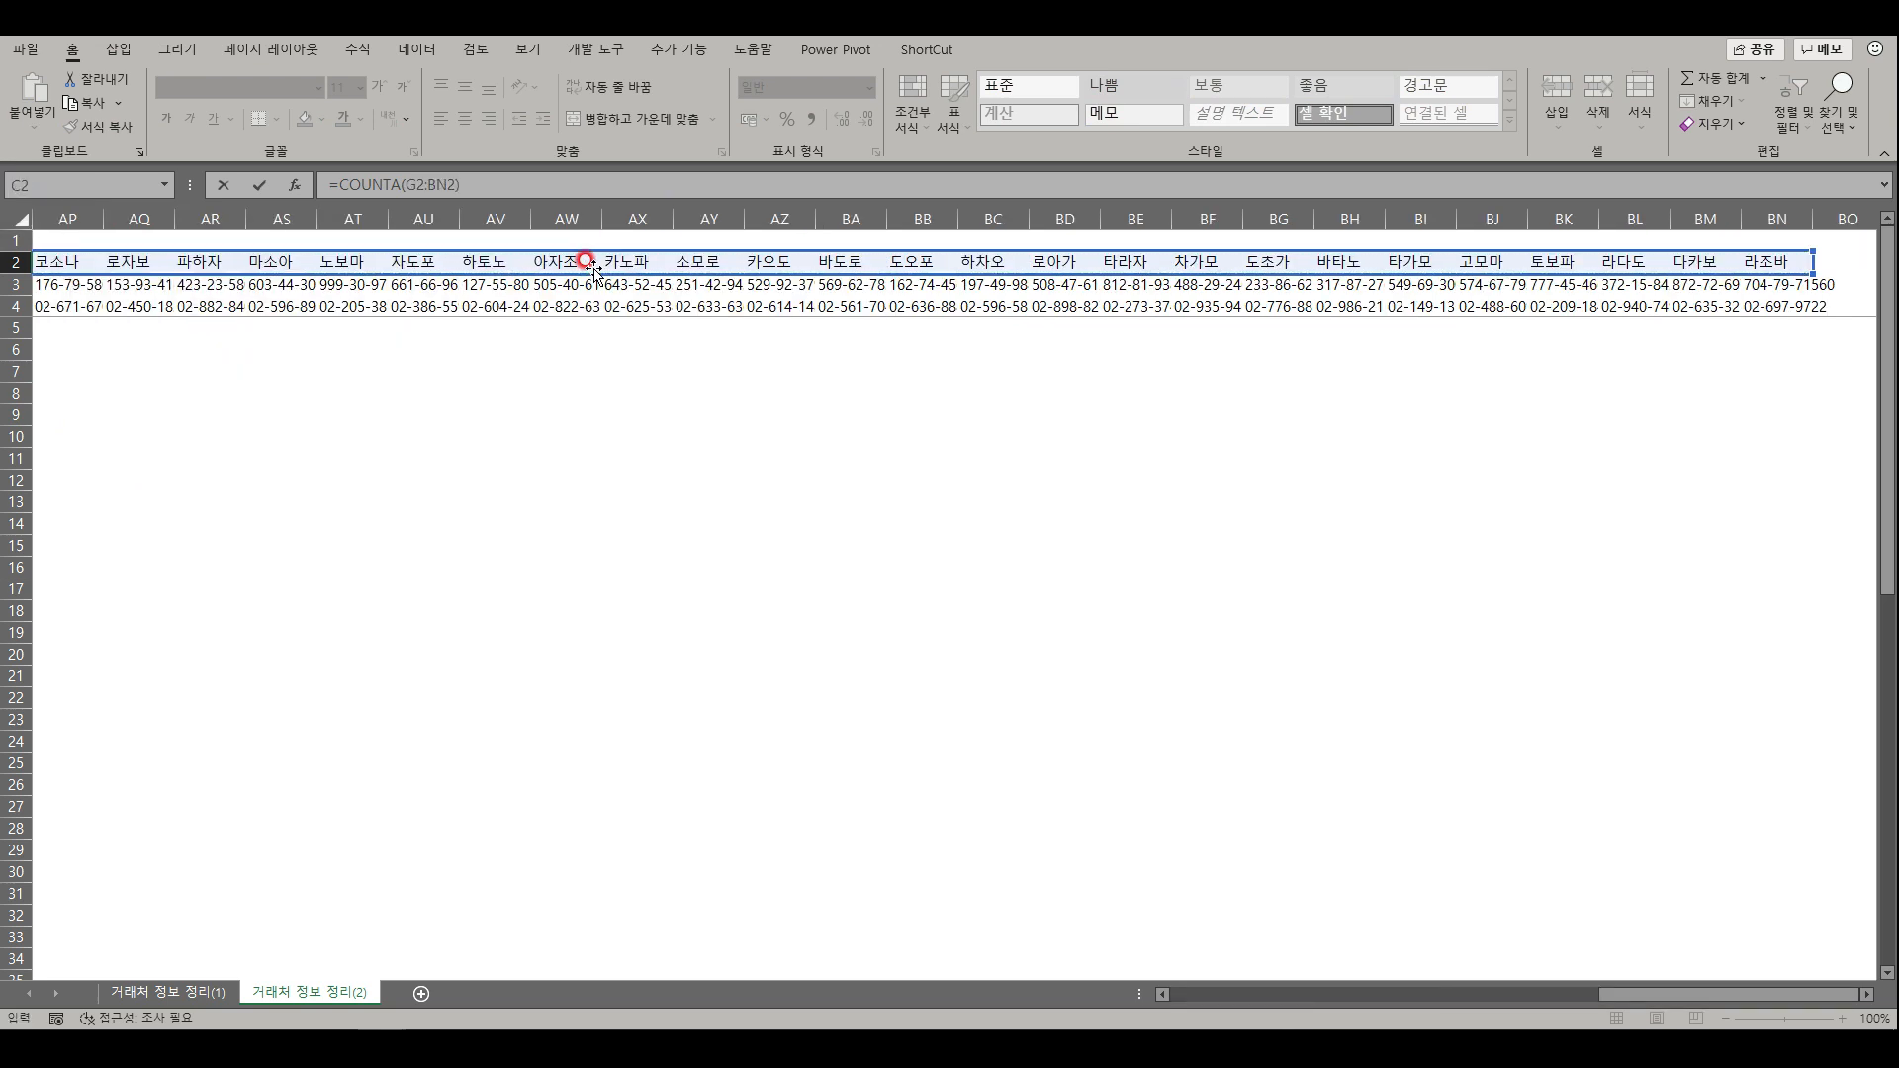
key("Return")
- Extend the C2 formula to =COUNTA(G2:BN2) + ROW(D4) to calculate the table's last row
key("Up")
key("F2")
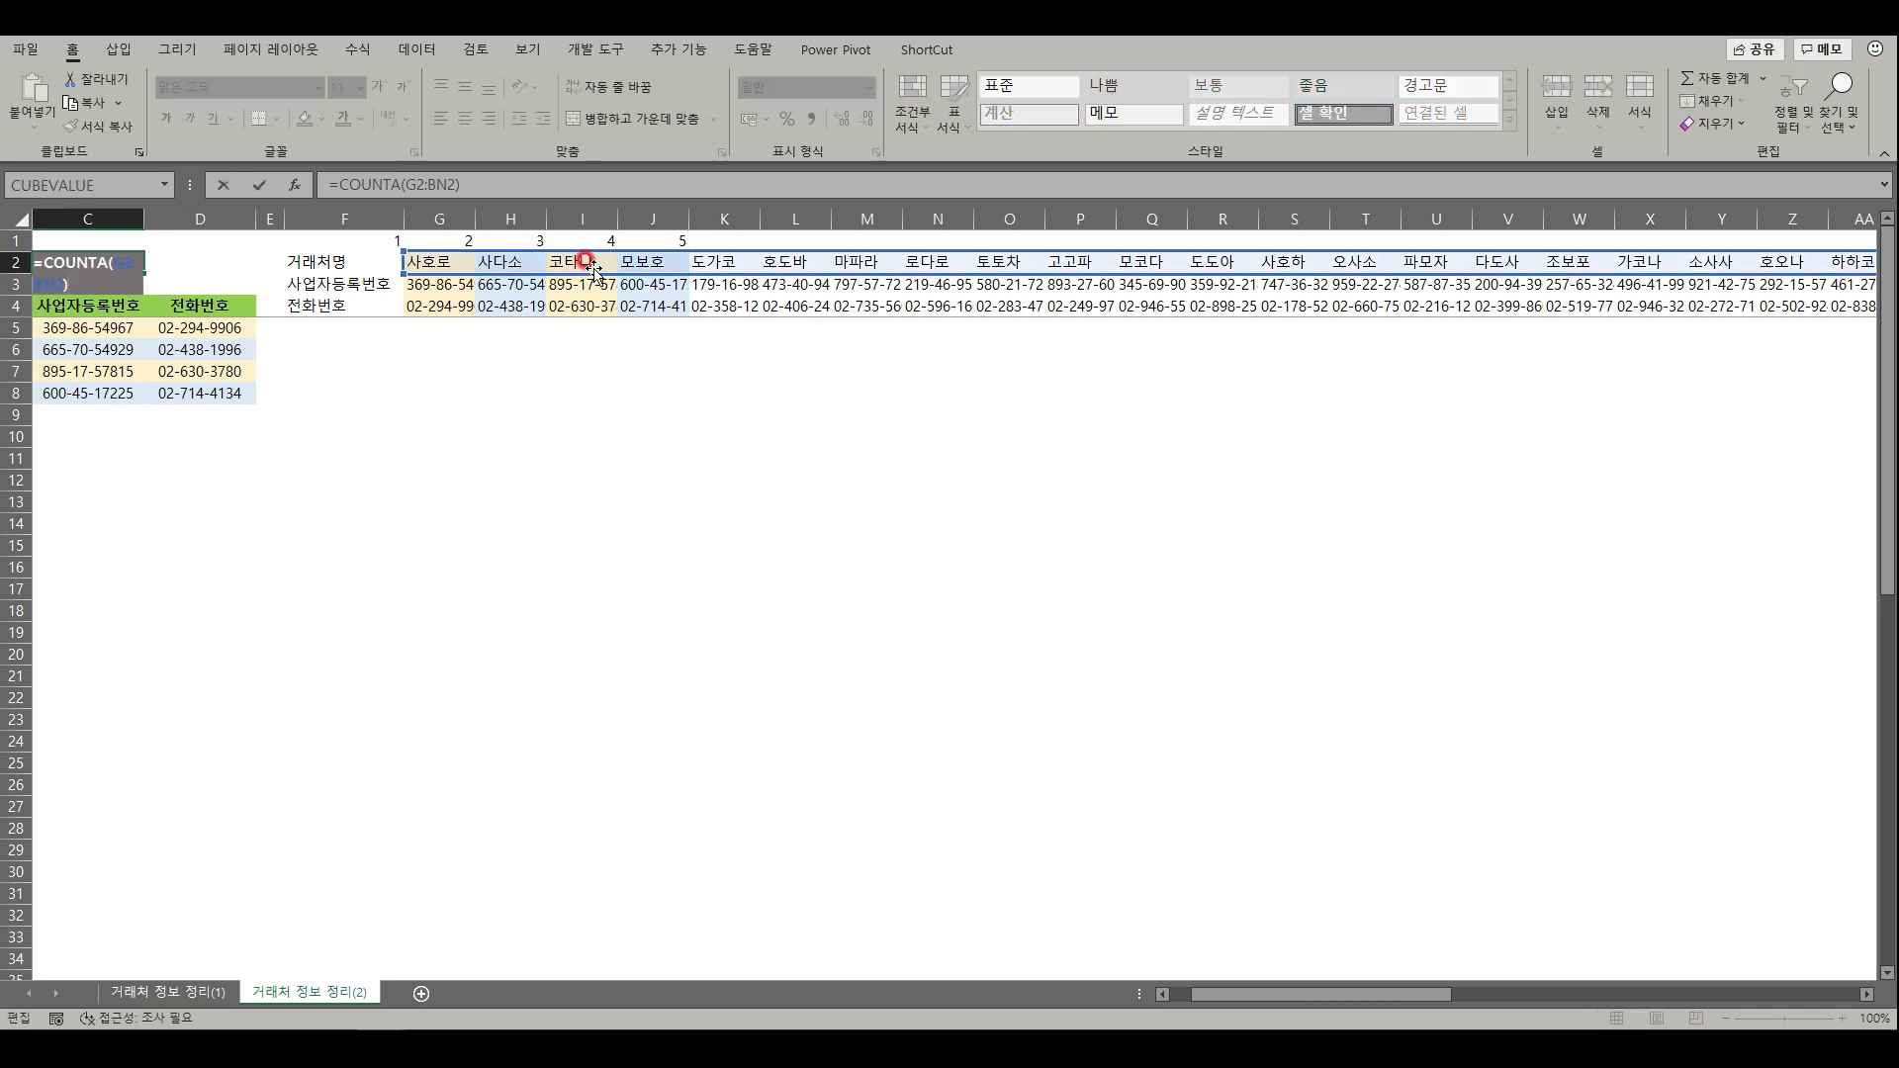
type("+ row(")
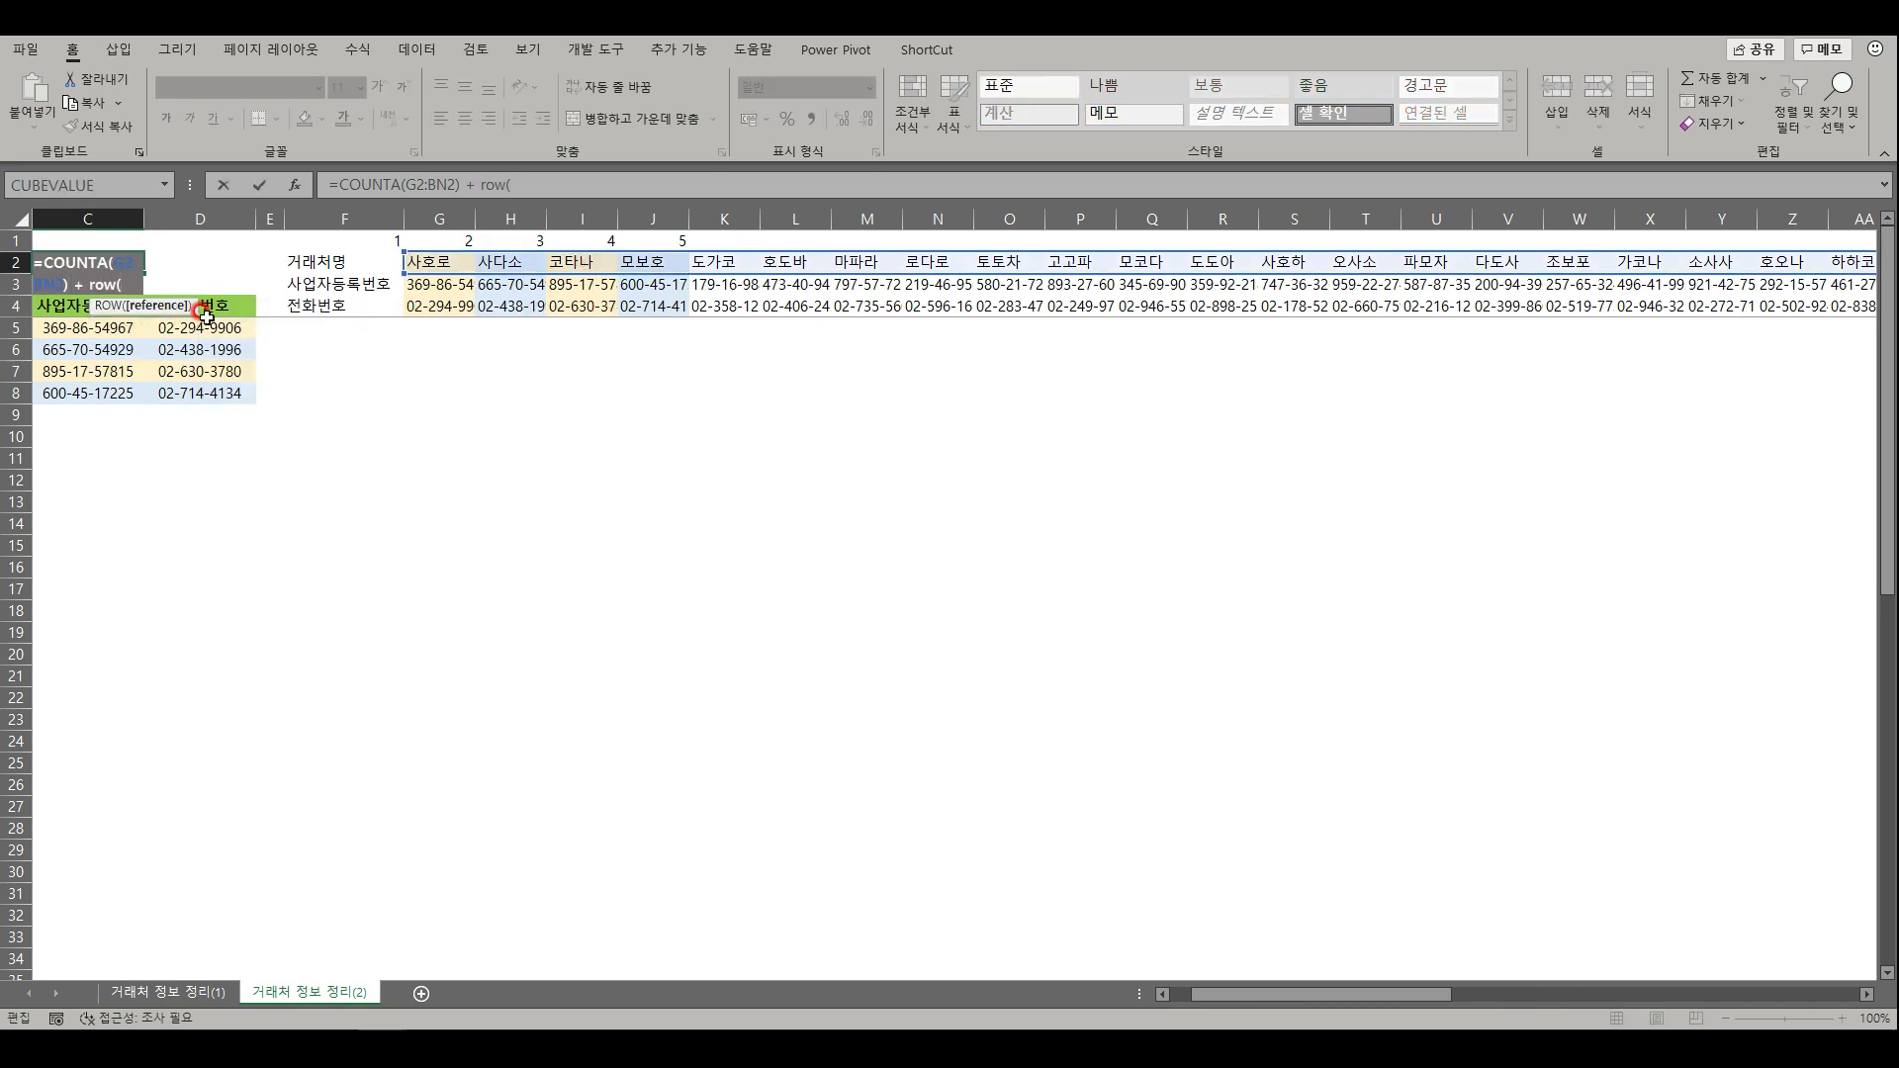
left_click(235, 310)
type(")")
key("Return")
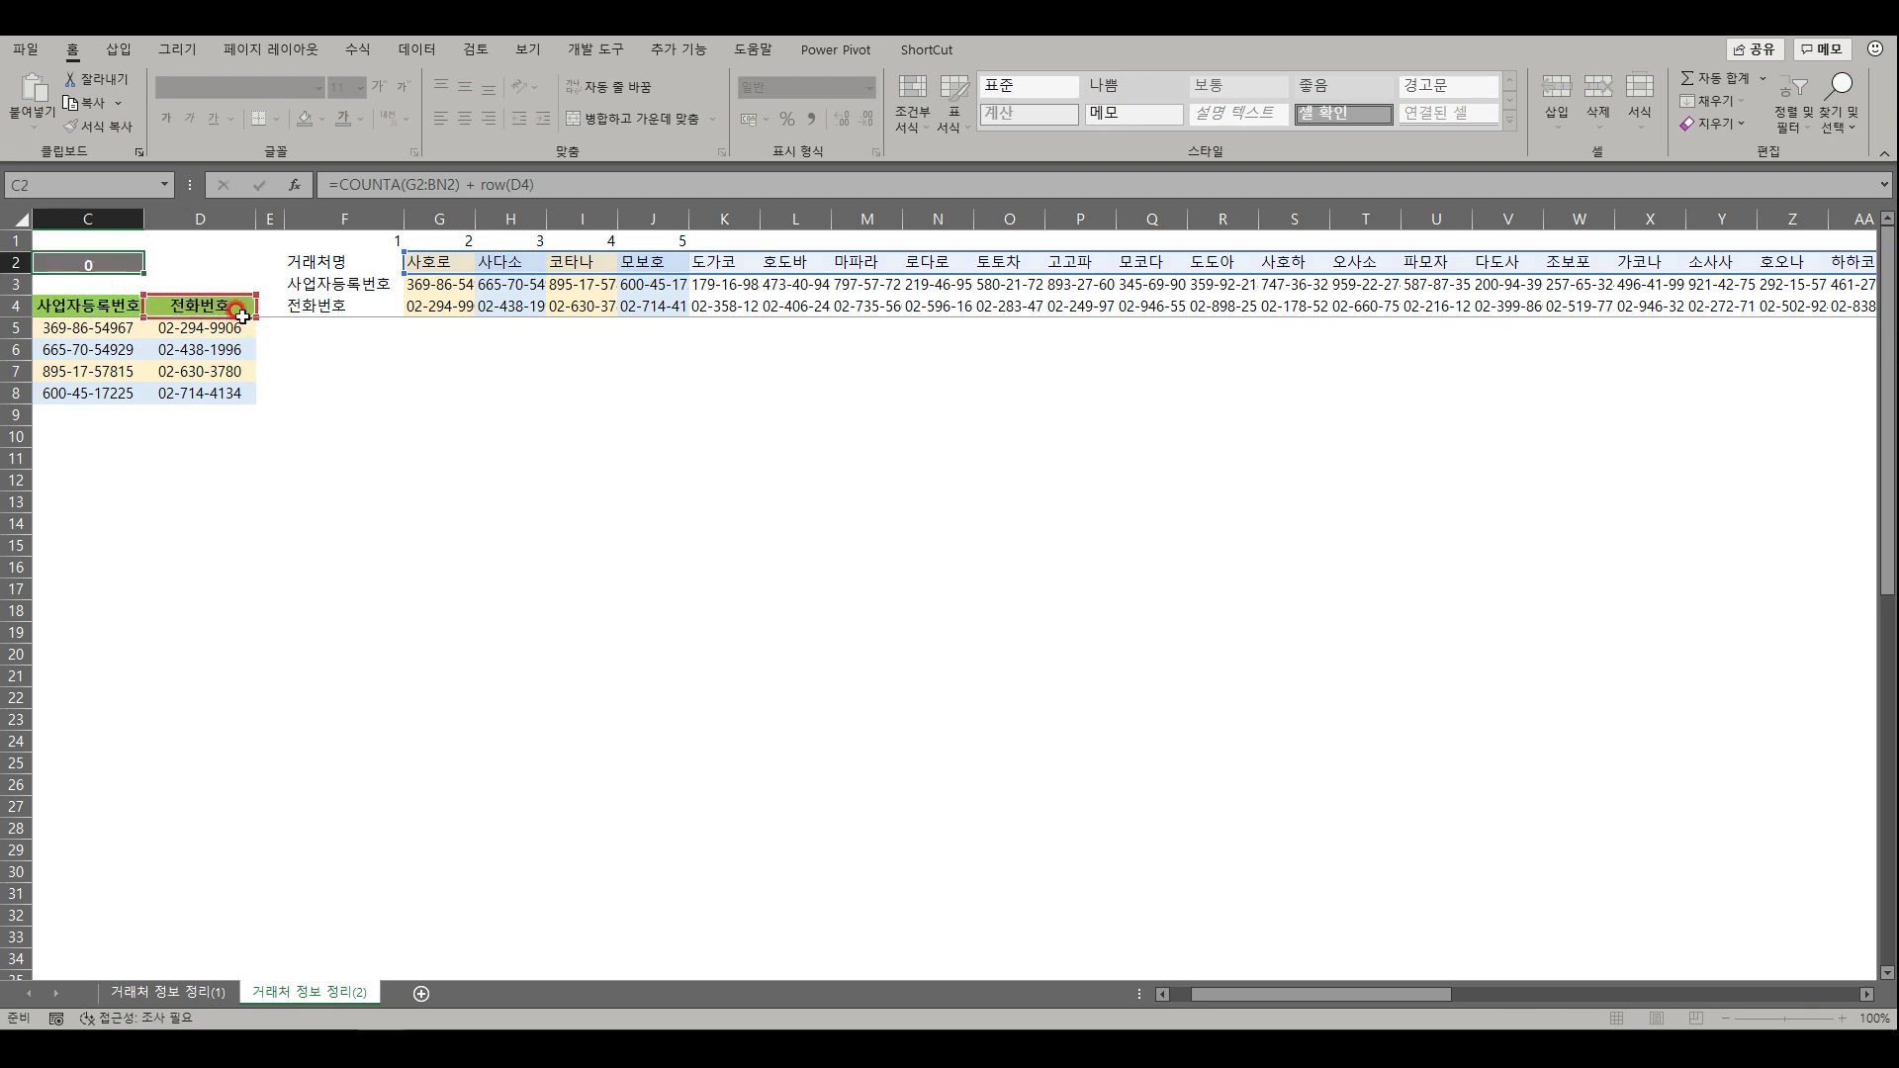
key("Home")
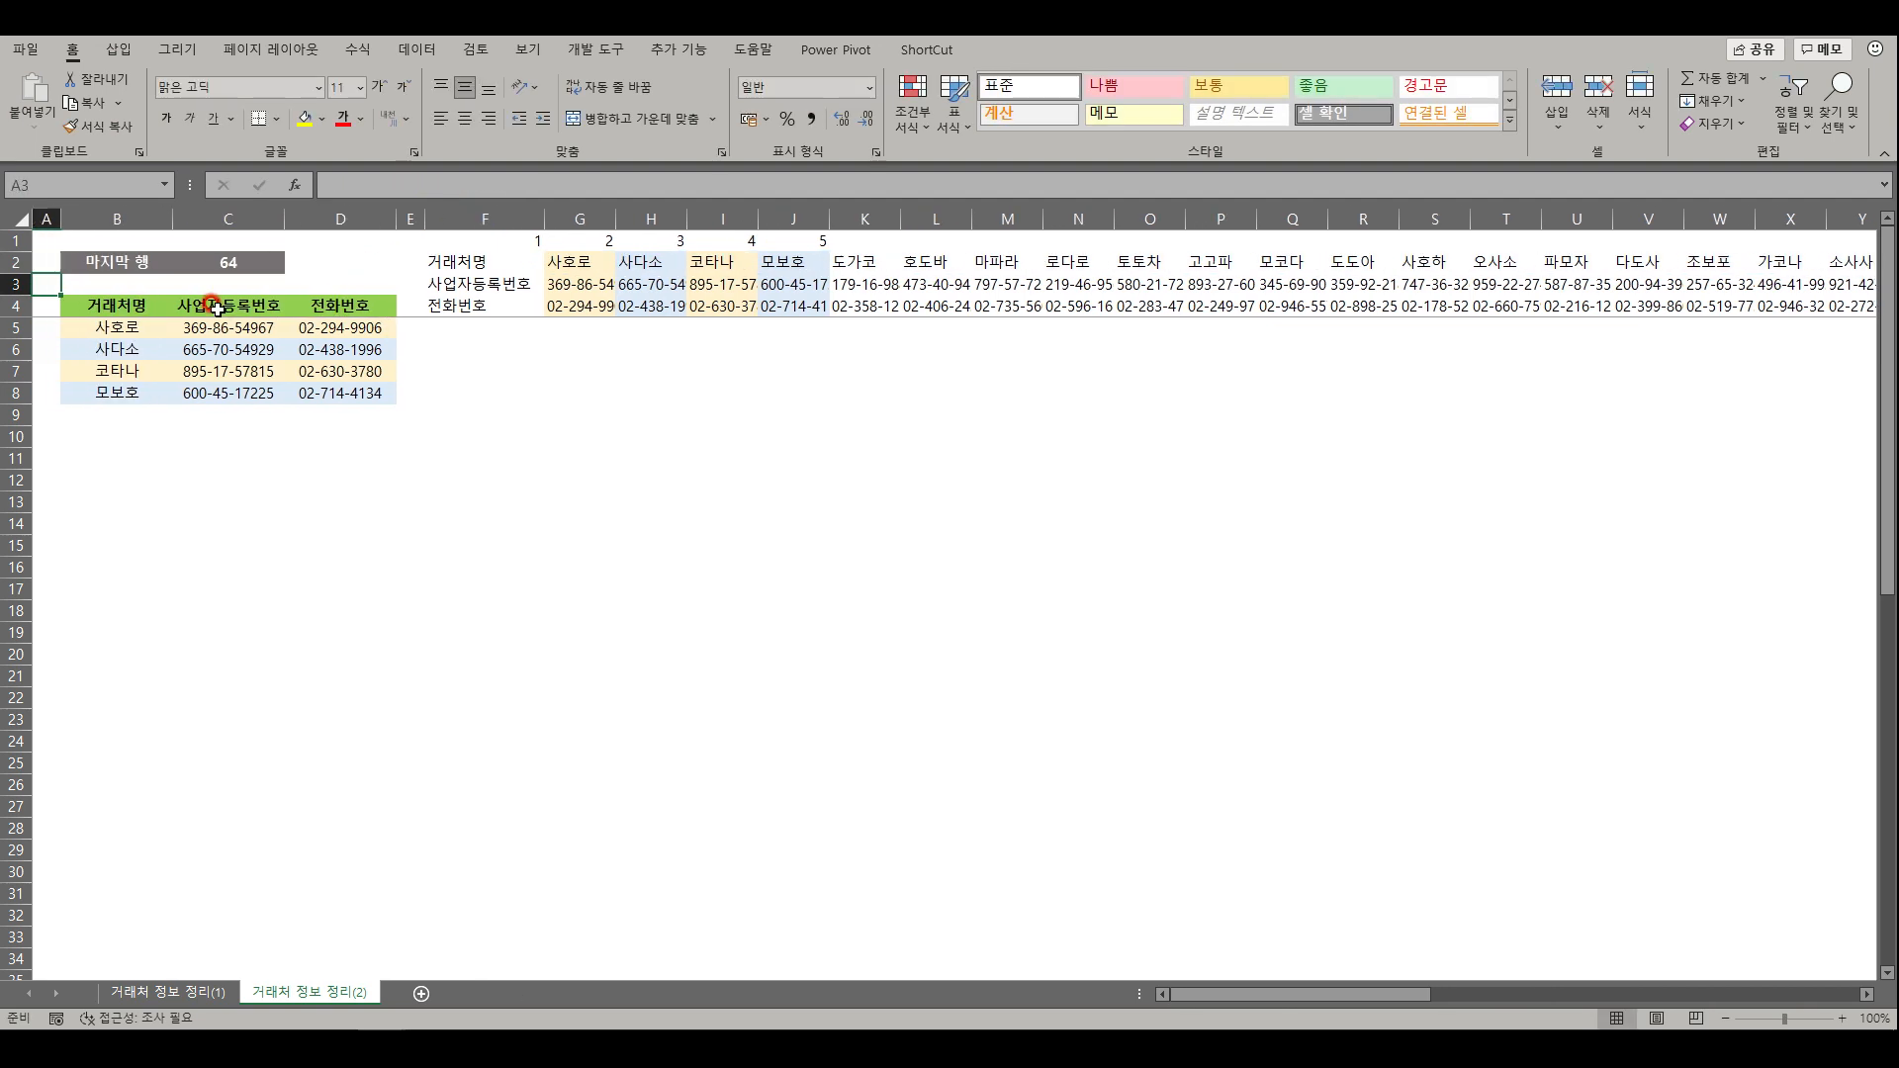
left_click(249, 261)
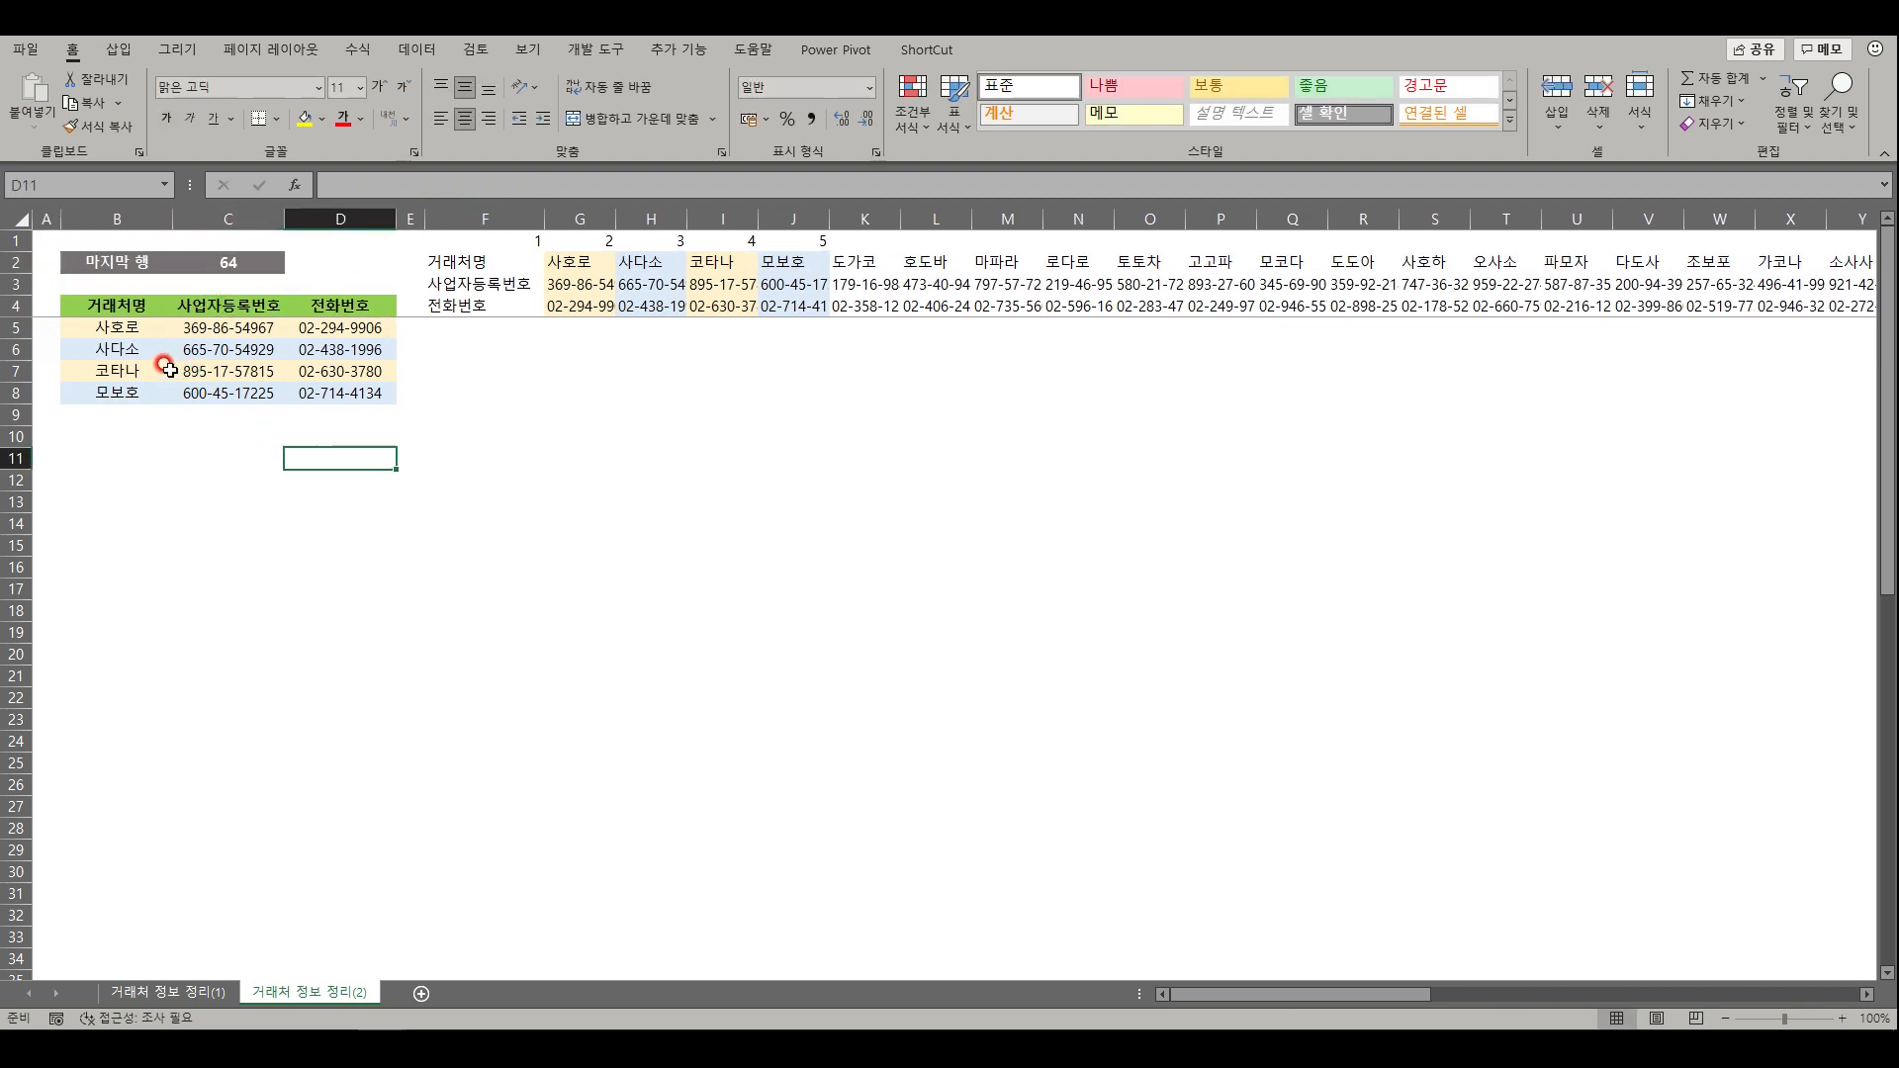
- Copy the B5 VLOOKUP formula to the whole range B5:D64, pasting formulas only
left_click(127, 333)
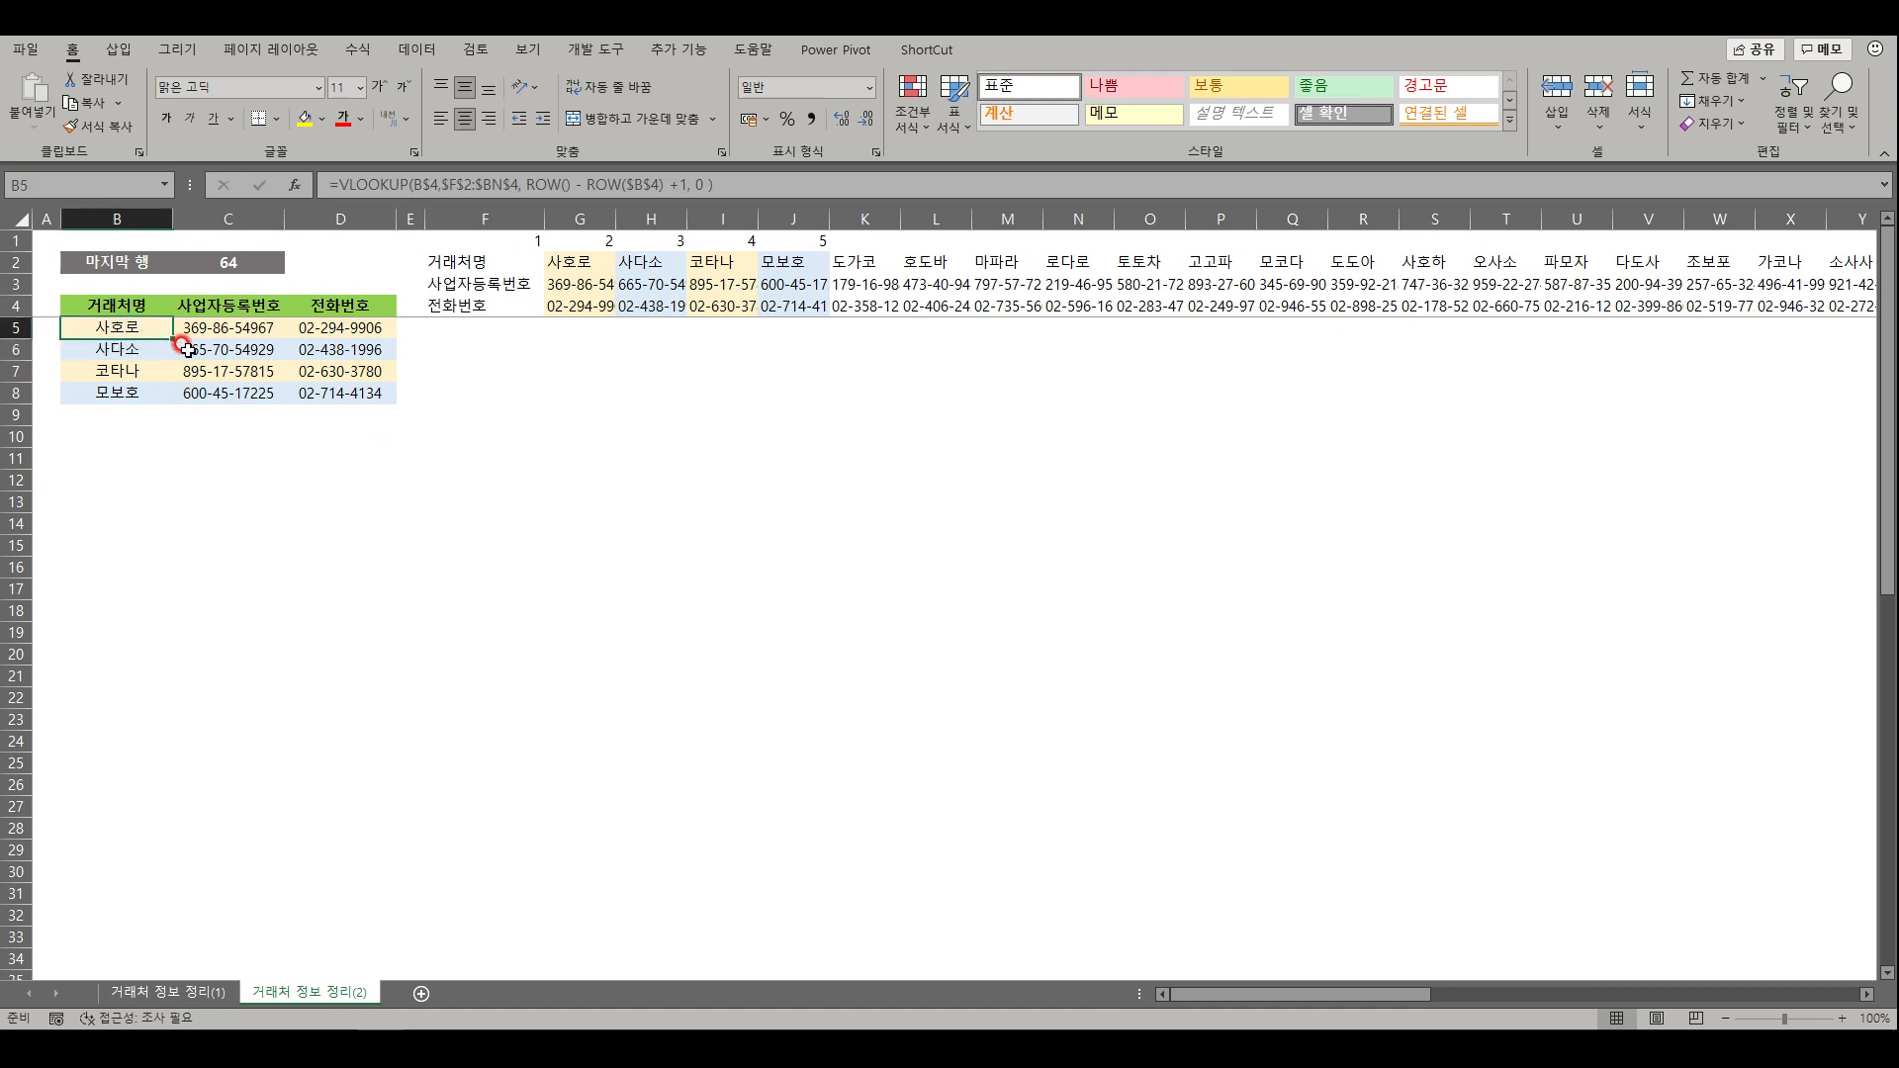
key("ctrl+c")
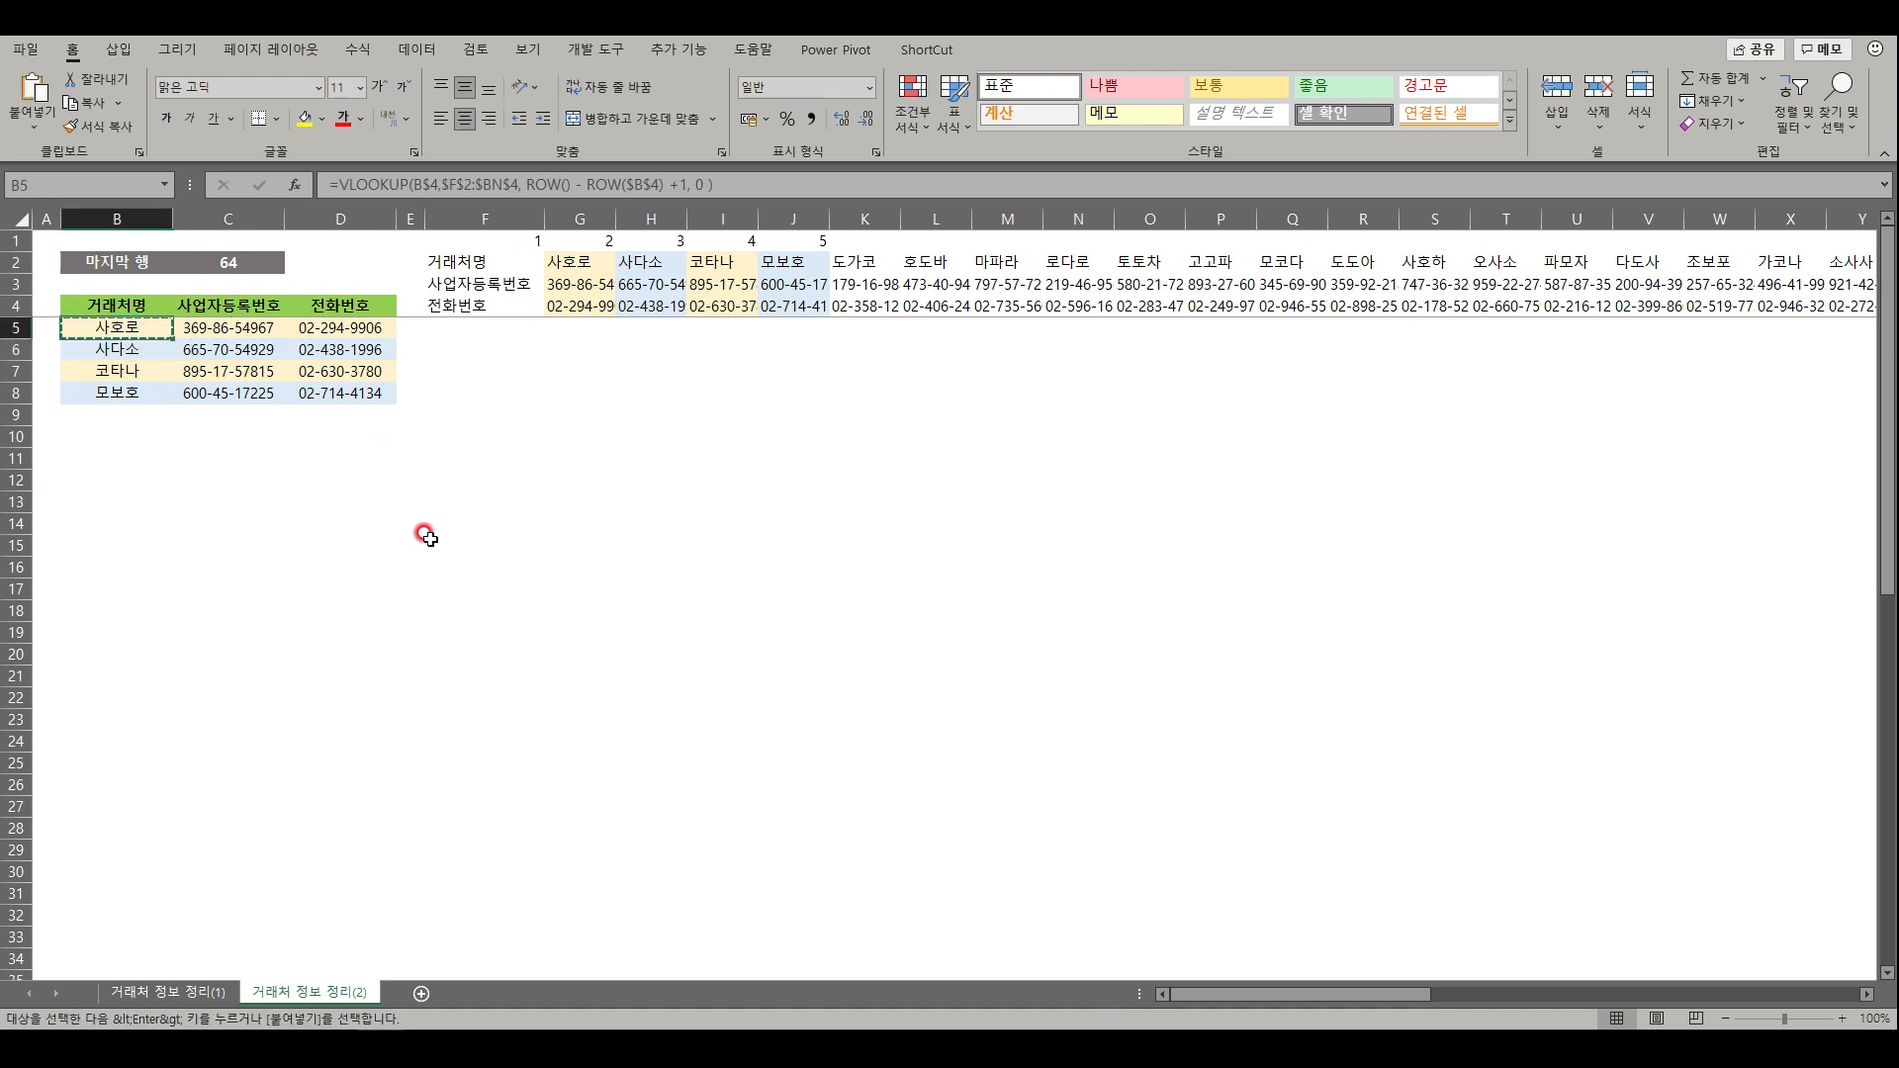
scroll(302, 761, "down", 6)
scroll(305, 763, "down", 8)
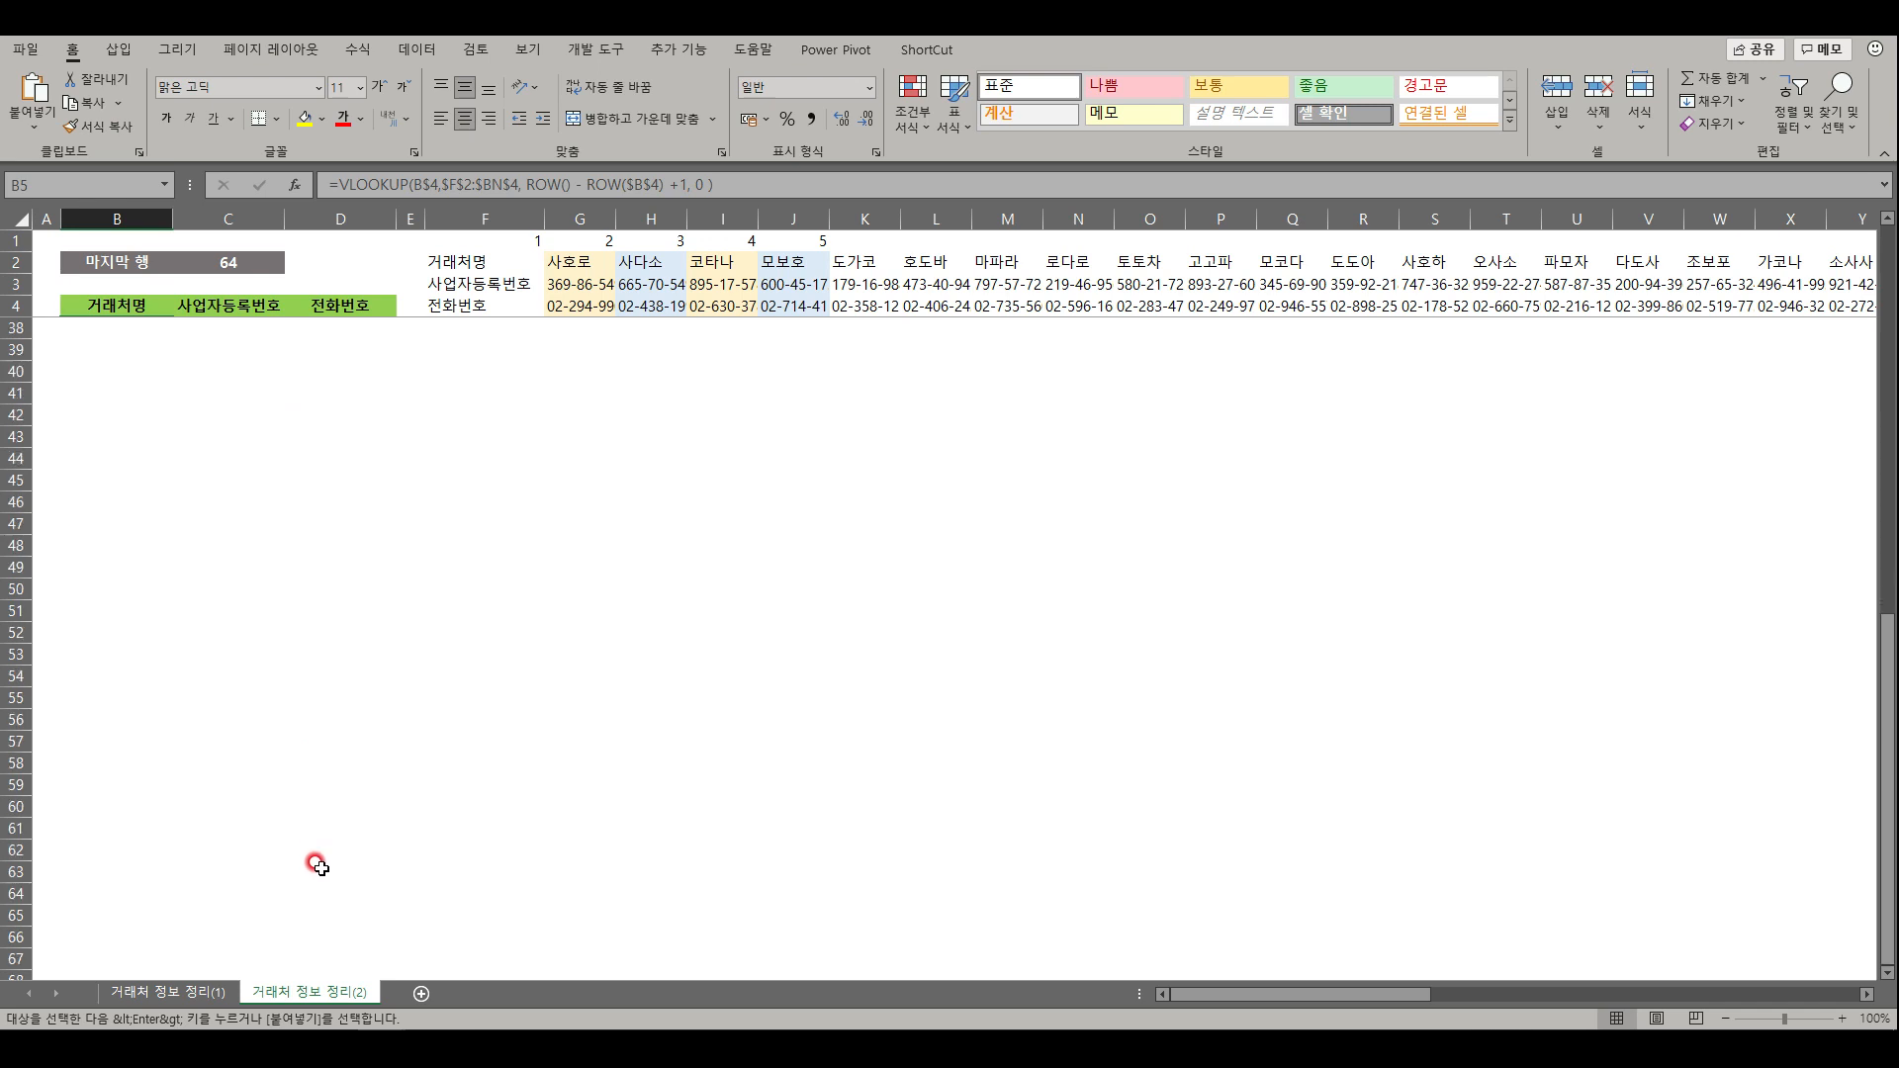
left_click(364, 655, "shift")
left_click(357, 696, "shift")
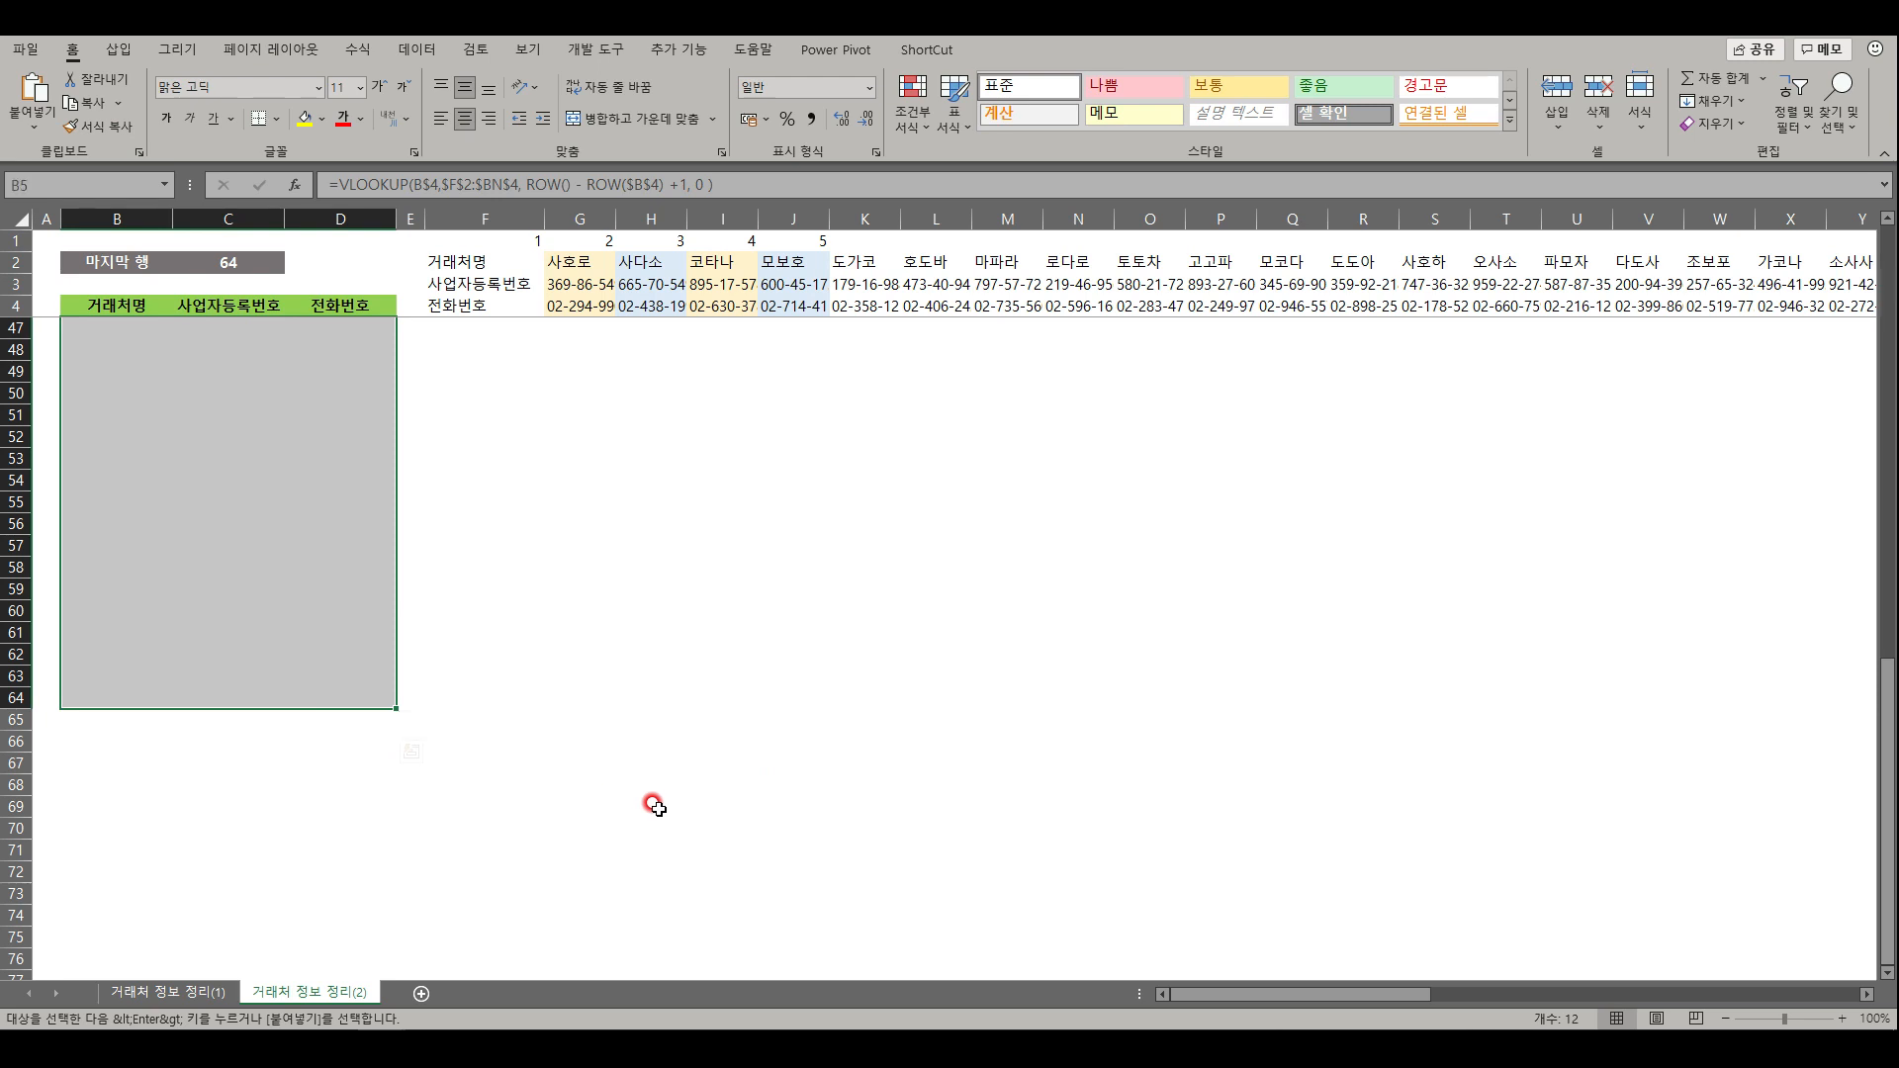
right_click(223, 487)
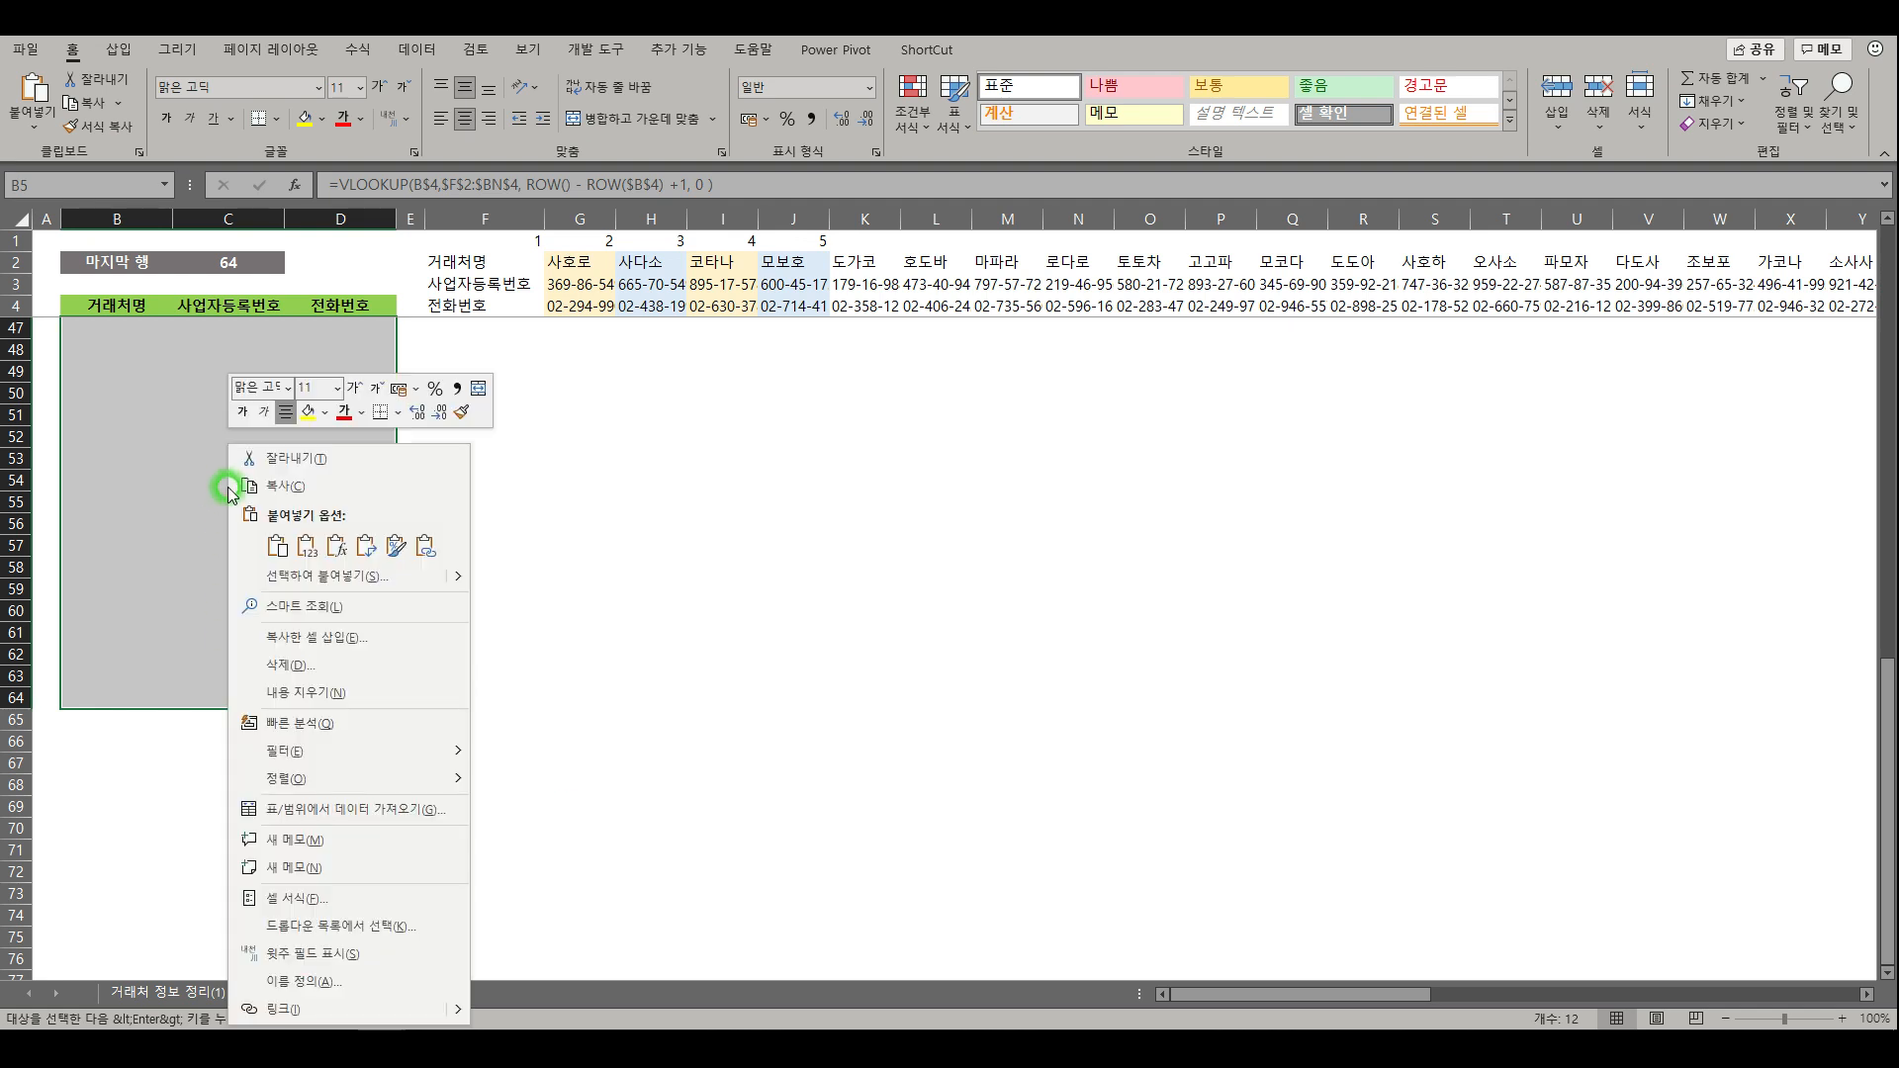
left_click(341, 547)
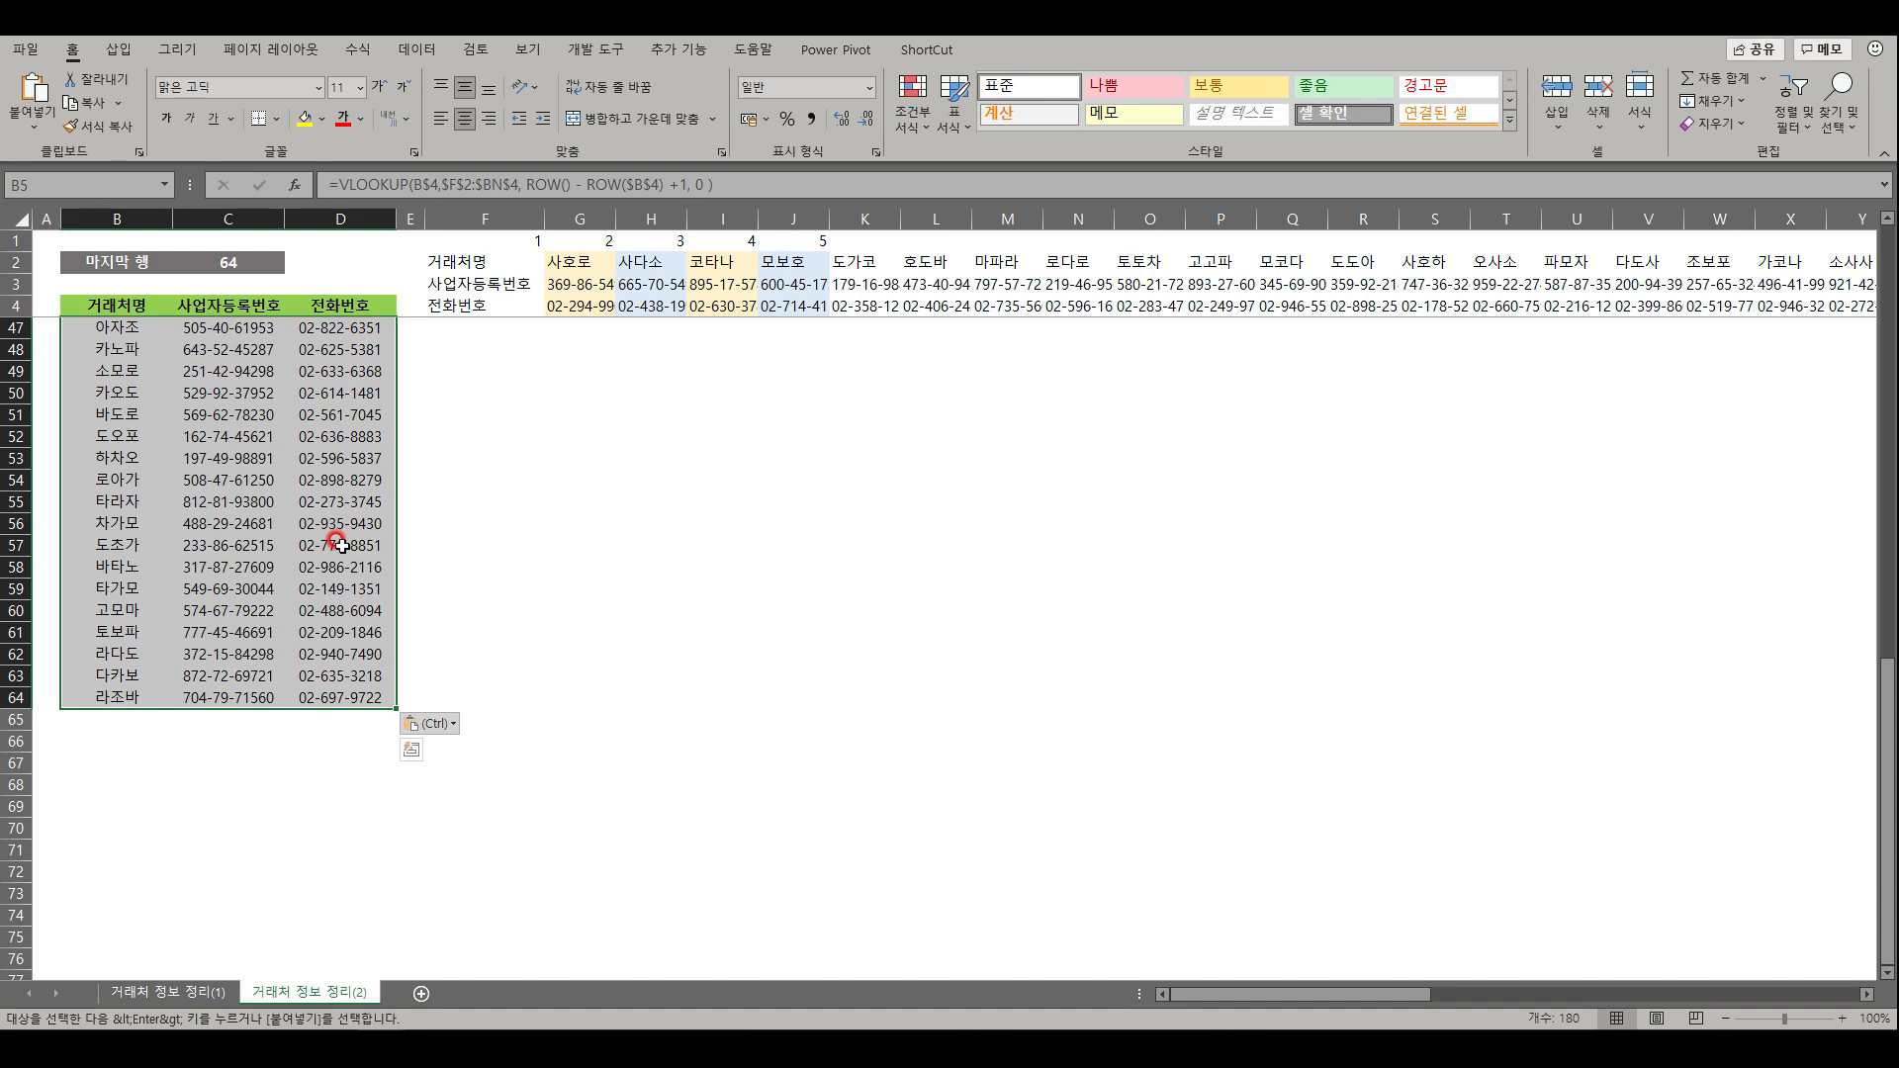
- Check the filled formulas in rows 63 and 64, return to the table's first row, and end copy mode
left_click(129, 681)
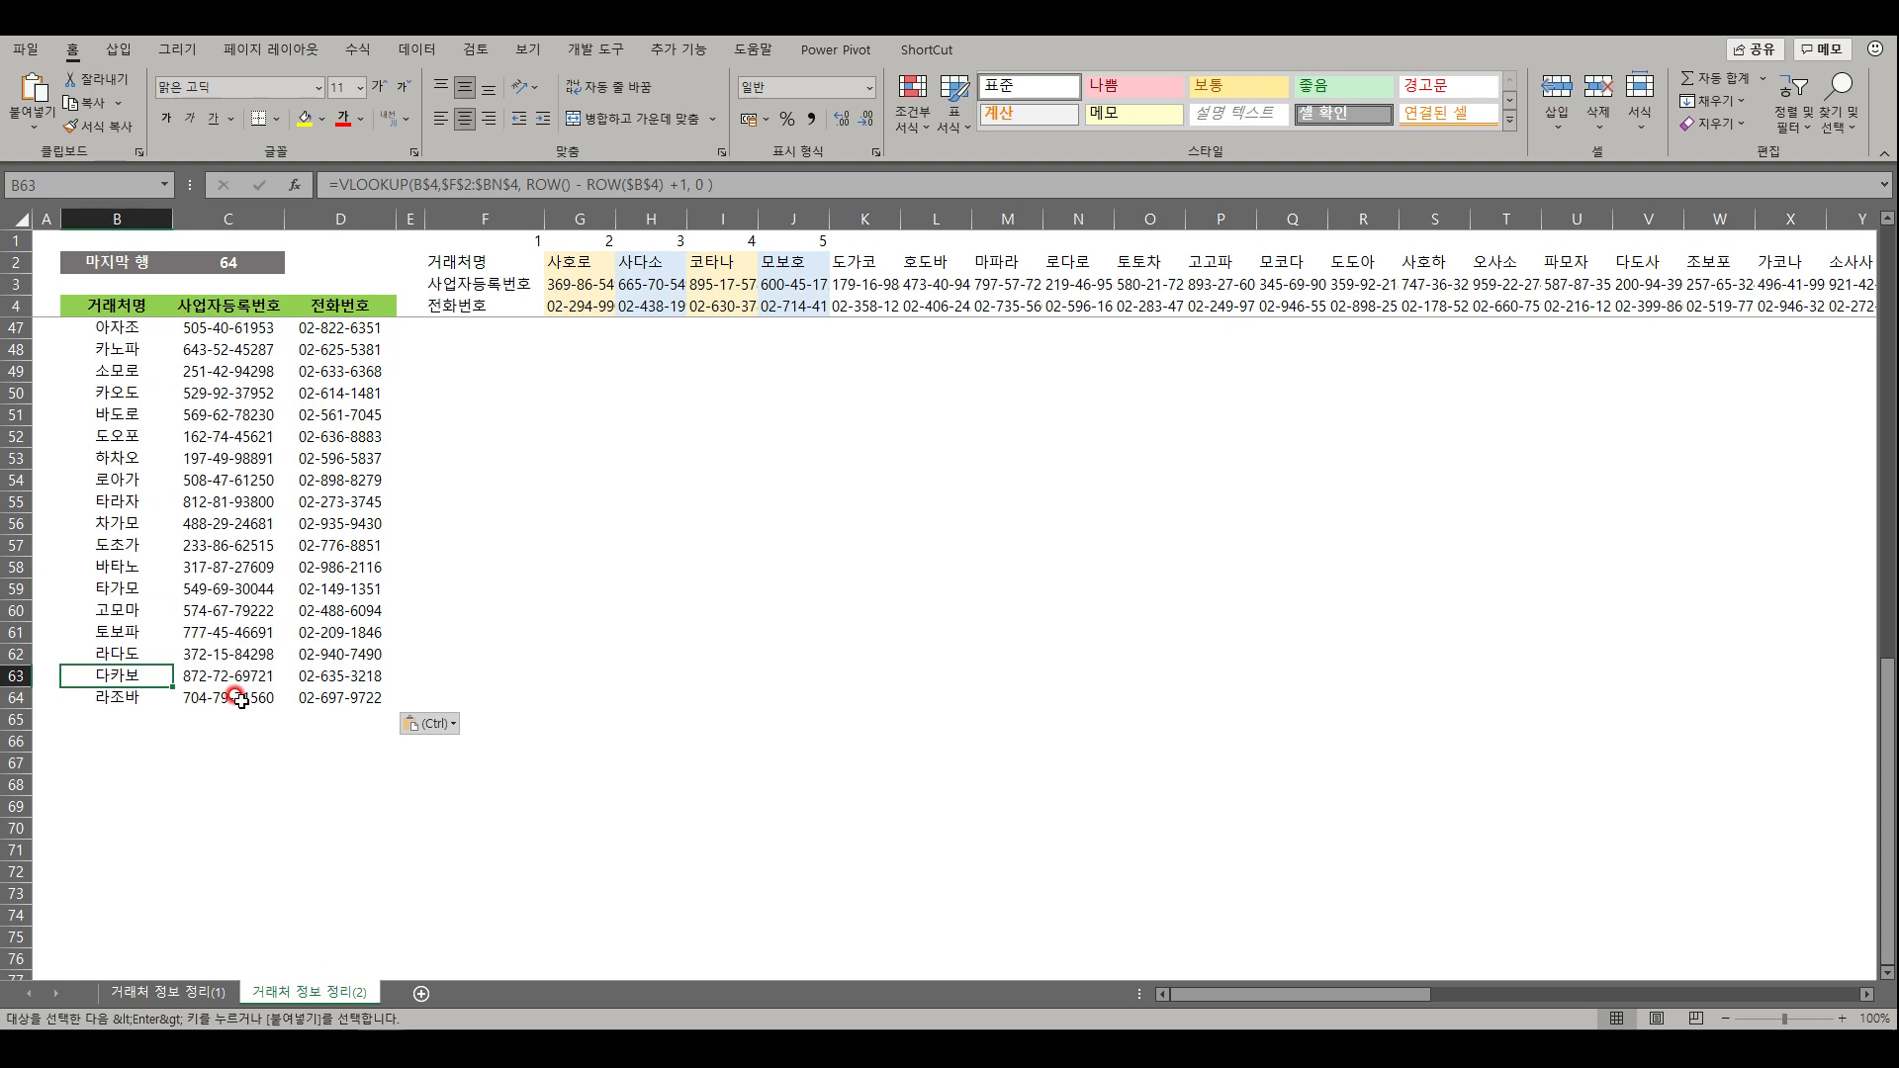
left_click(348, 681)
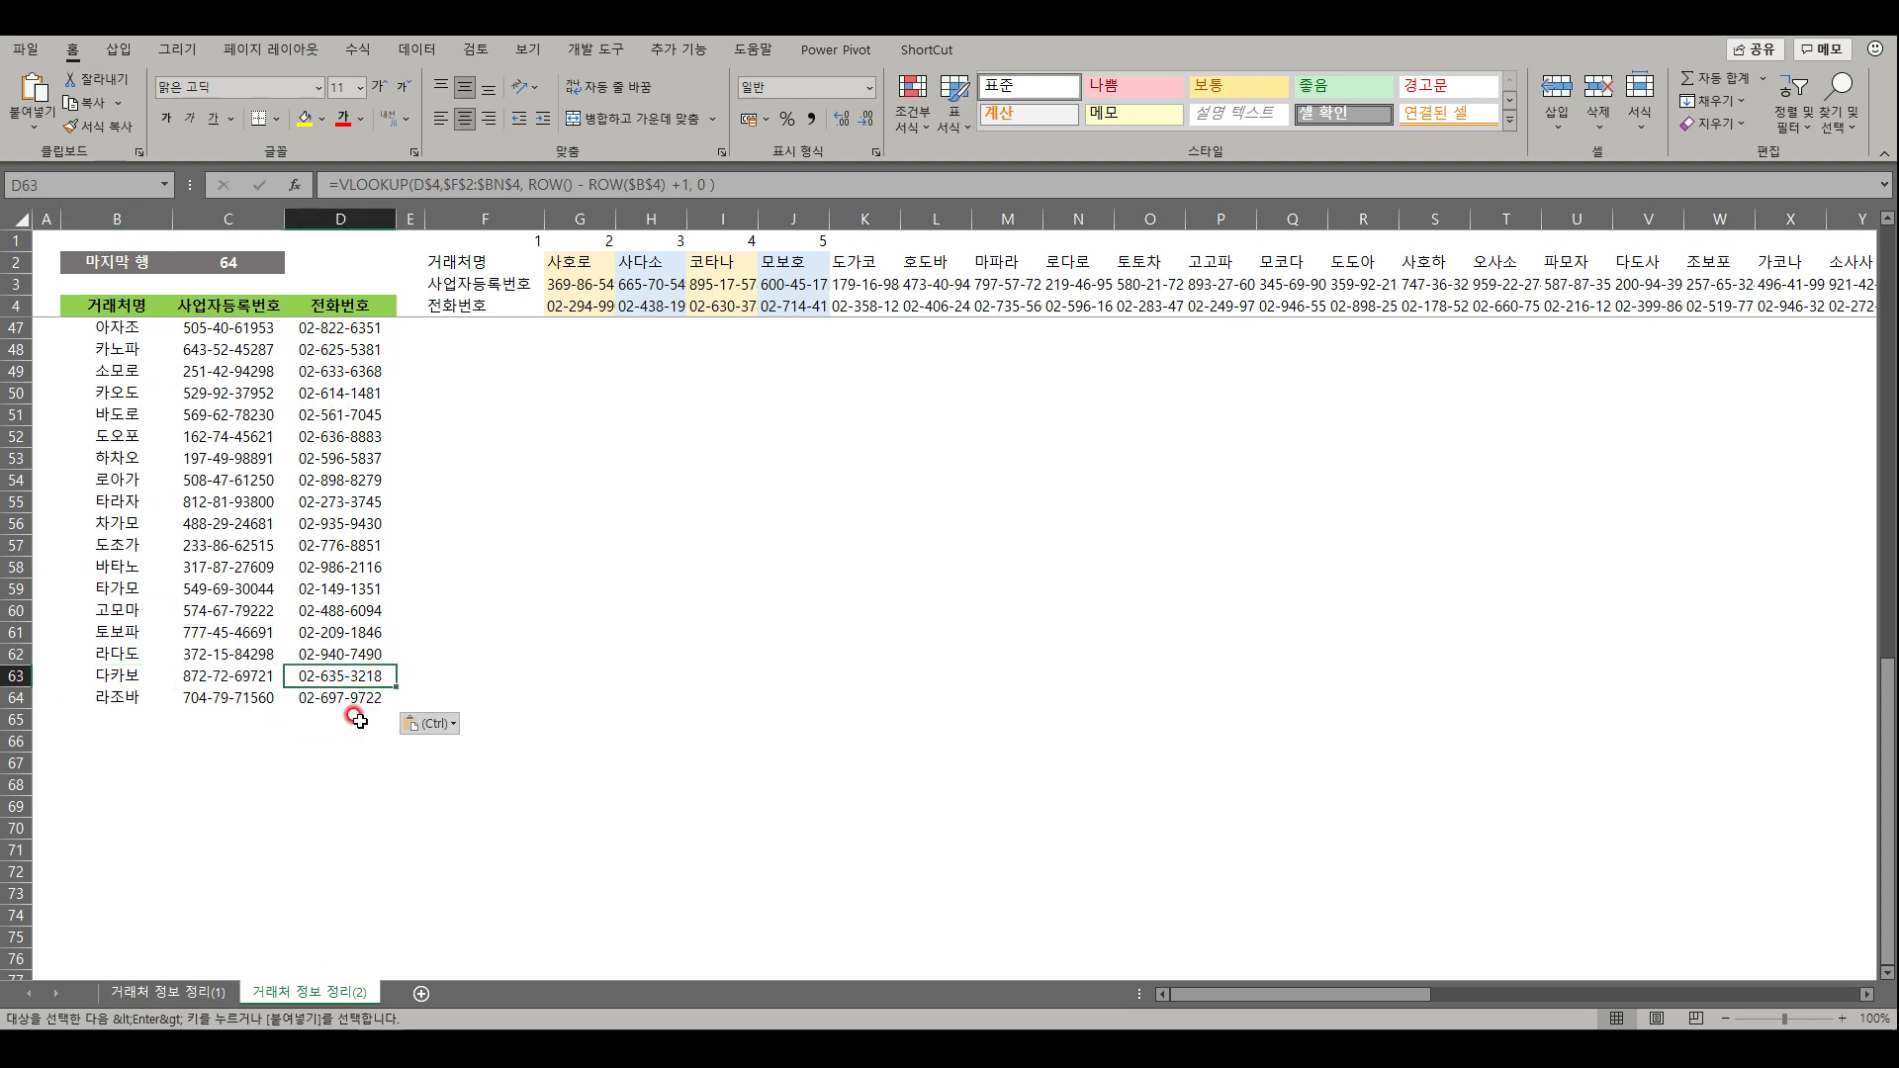
left_click(351, 698)
key("ctrl+Up")
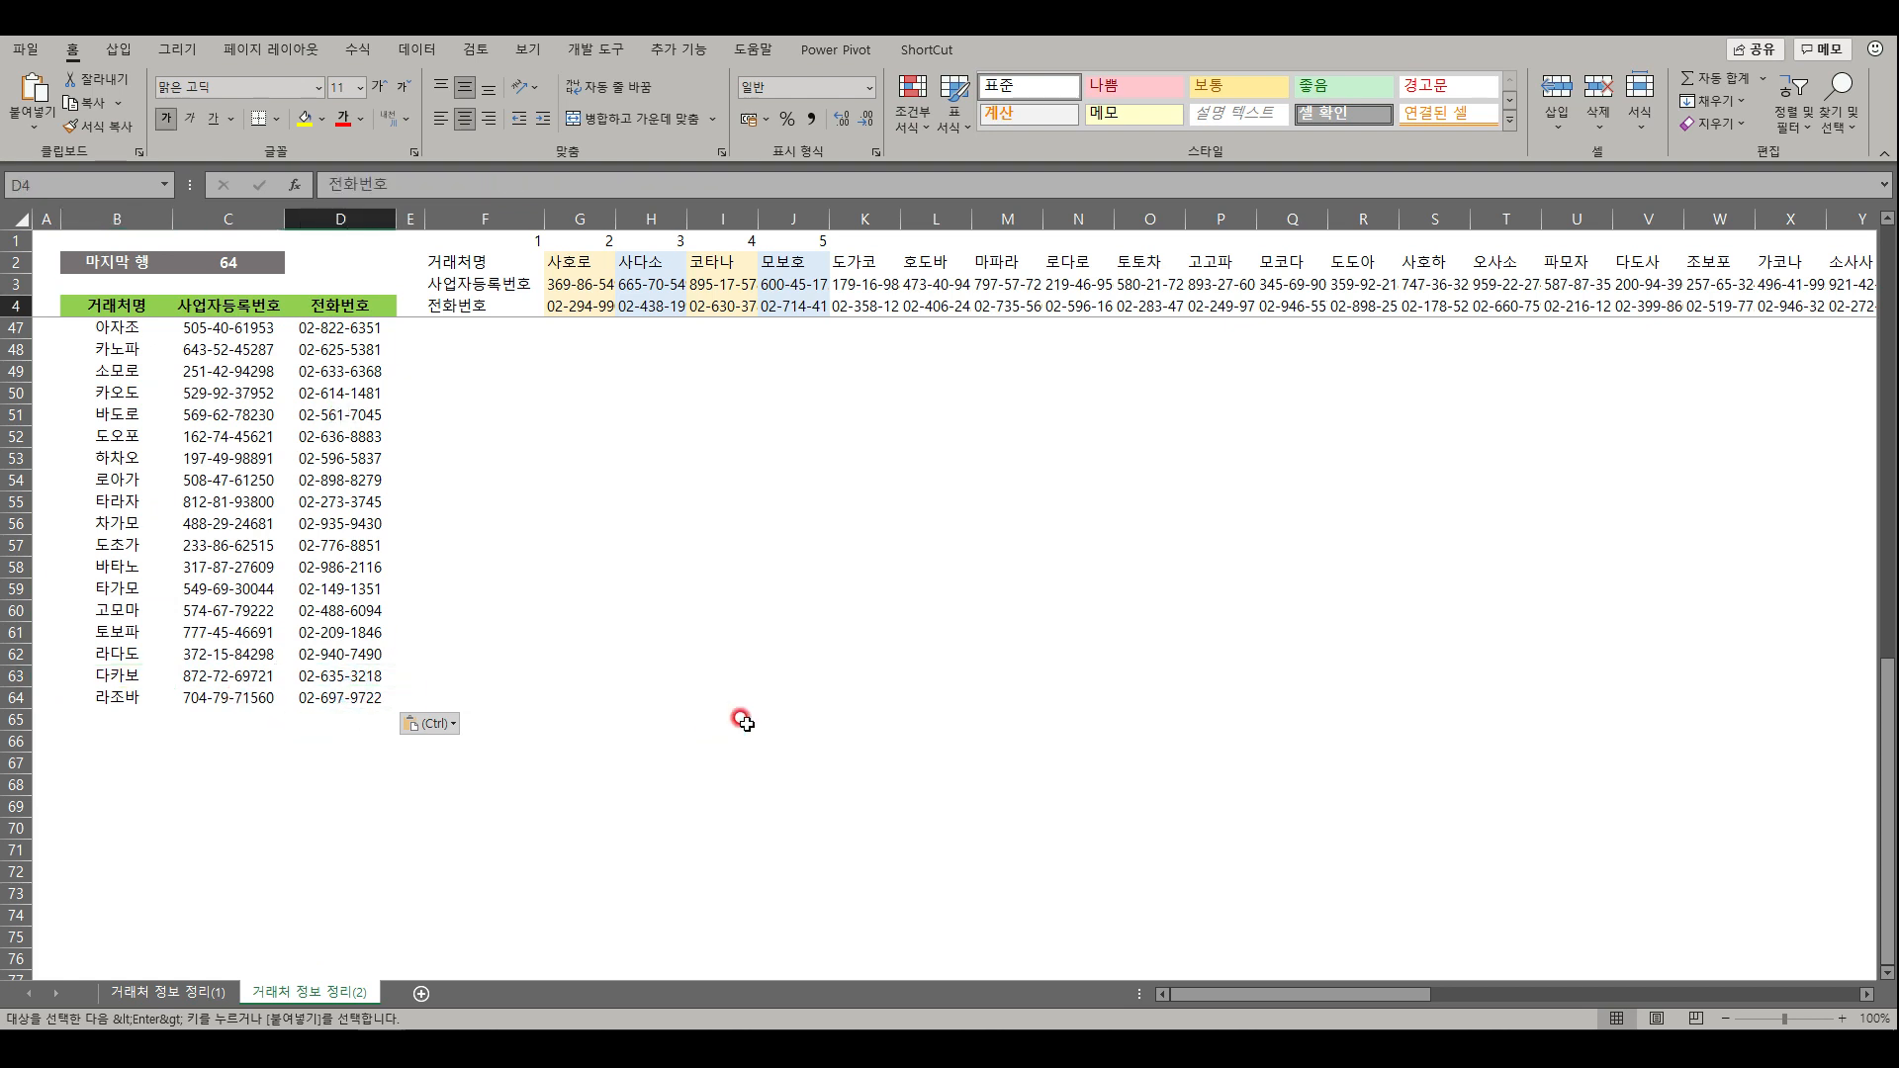
key("Down")
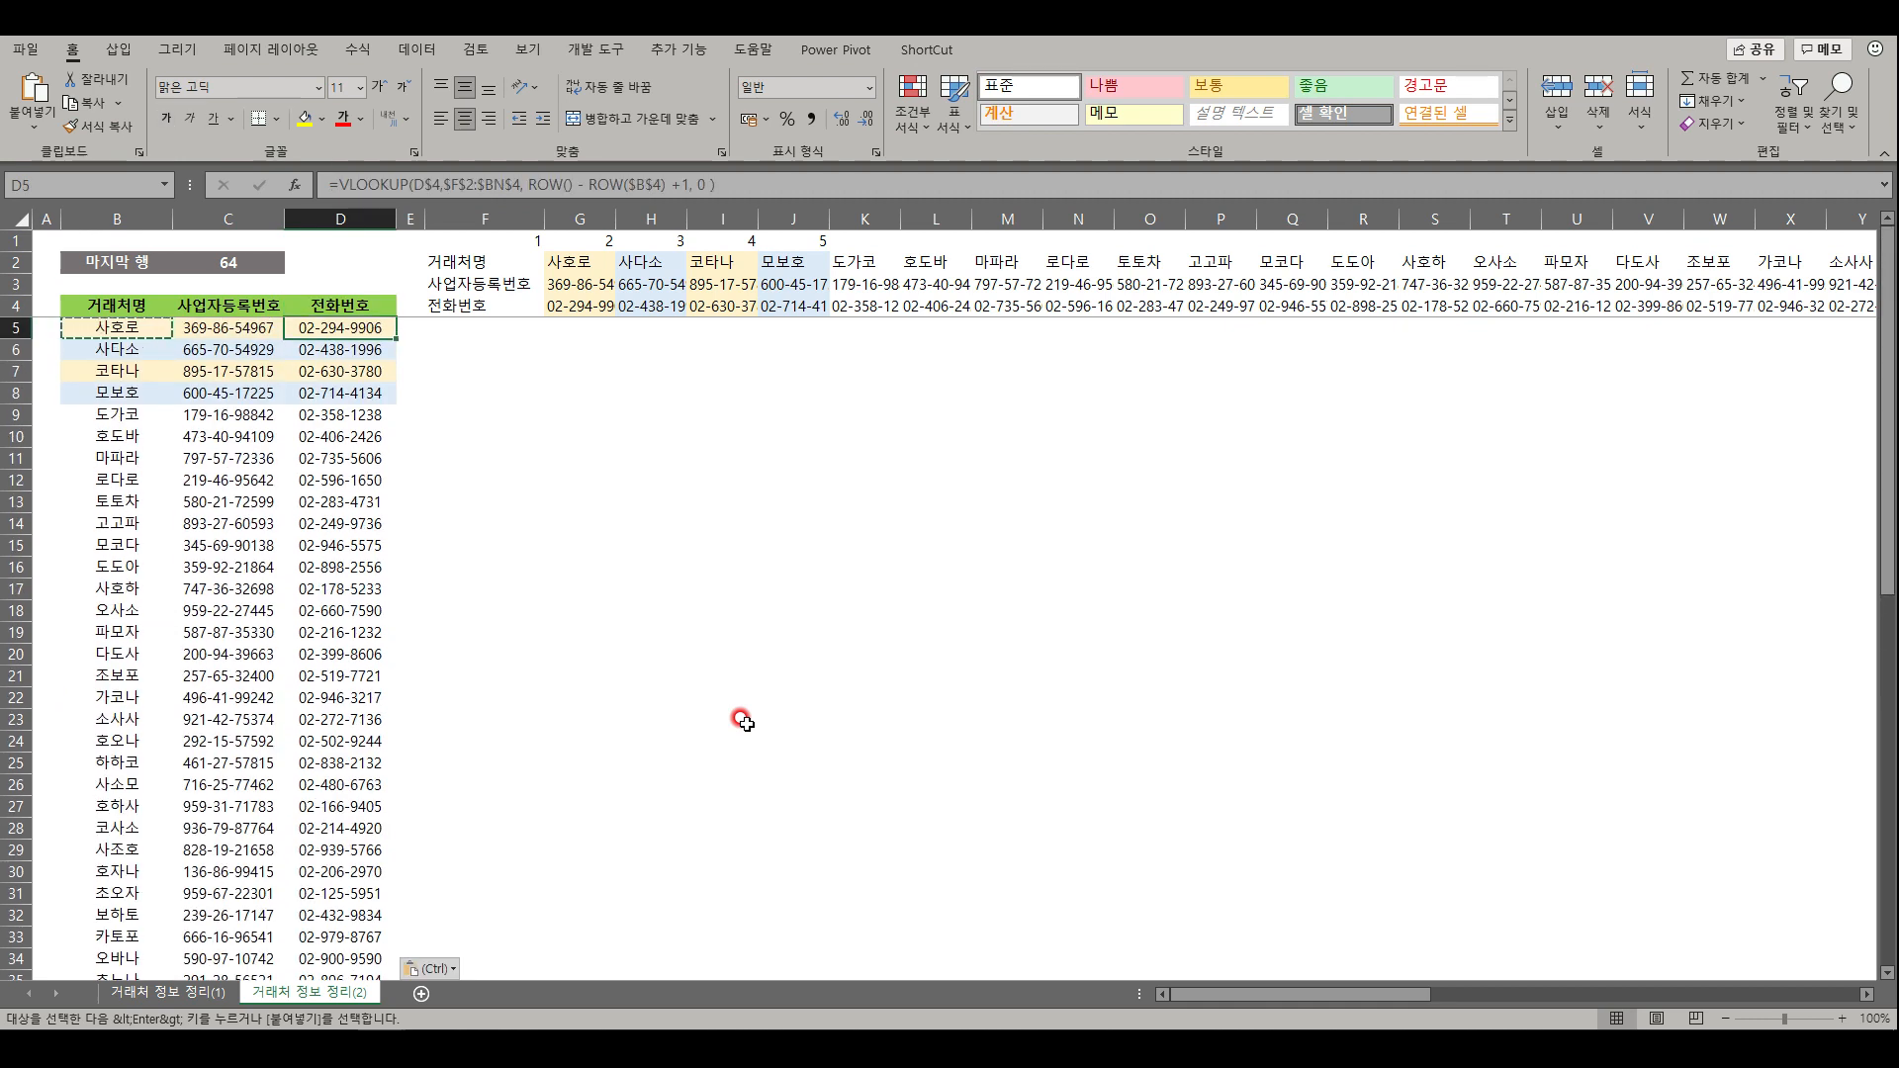
left_click(648, 566)
key("Escape")
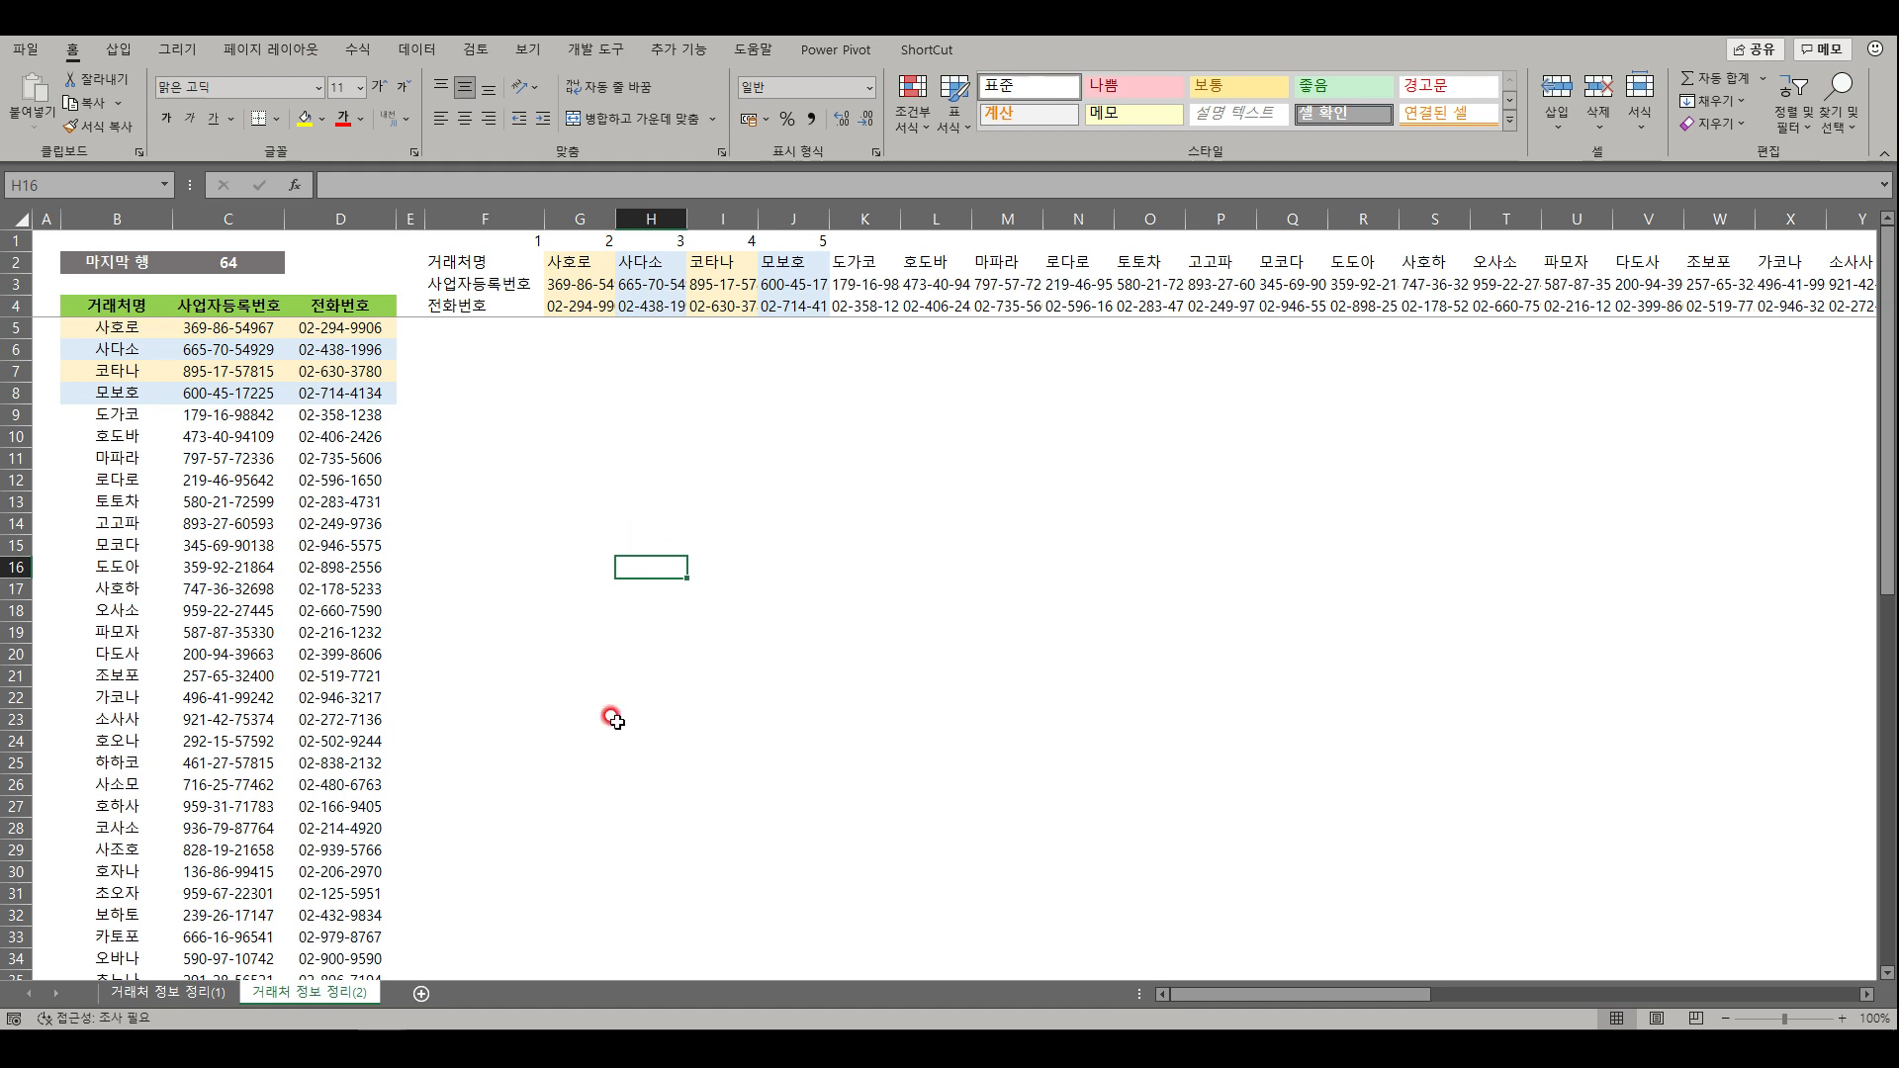
- Open the START sheet and review the diagram mapping the vertical and horizontal vendor data to the normalized table
left_click(440, 1021)
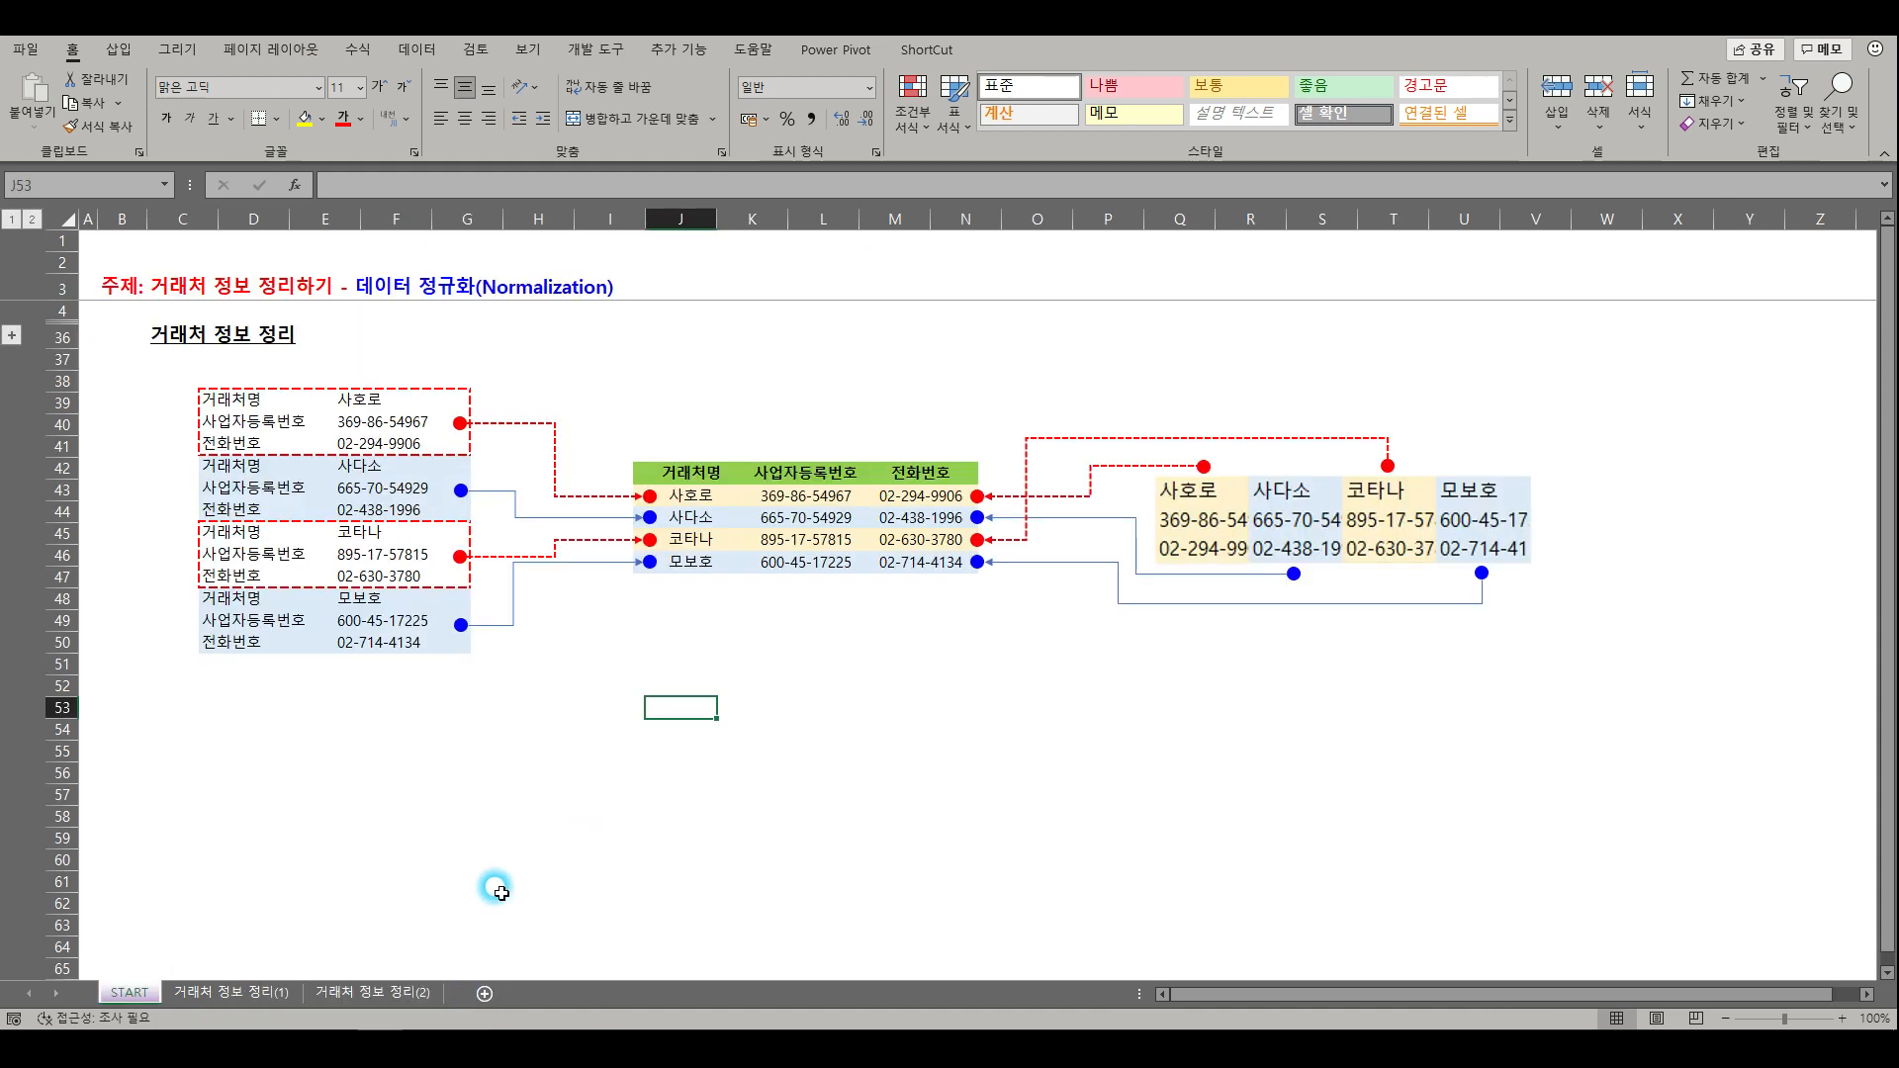
left_click(1271, 534)
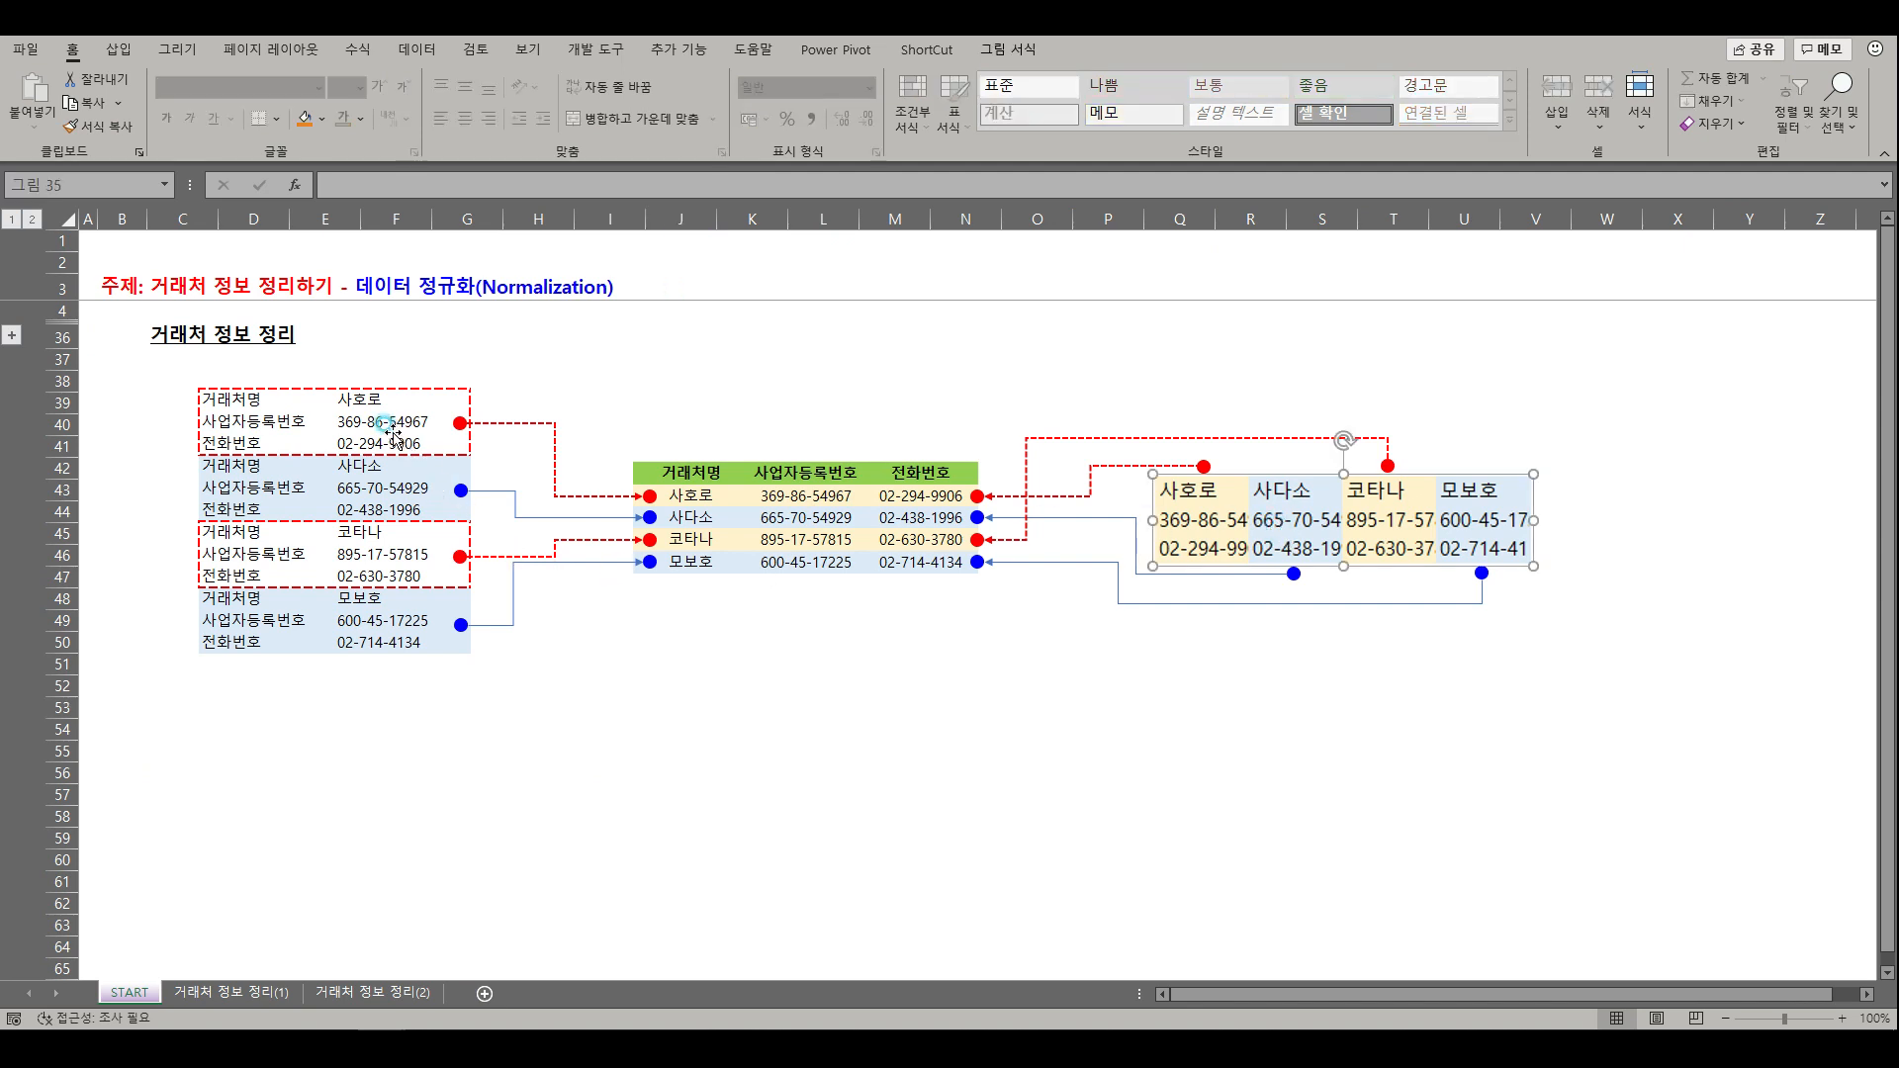
left_click(503, 519)
left_click(928, 681)
left_click(822, 558)
left_click(866, 711)
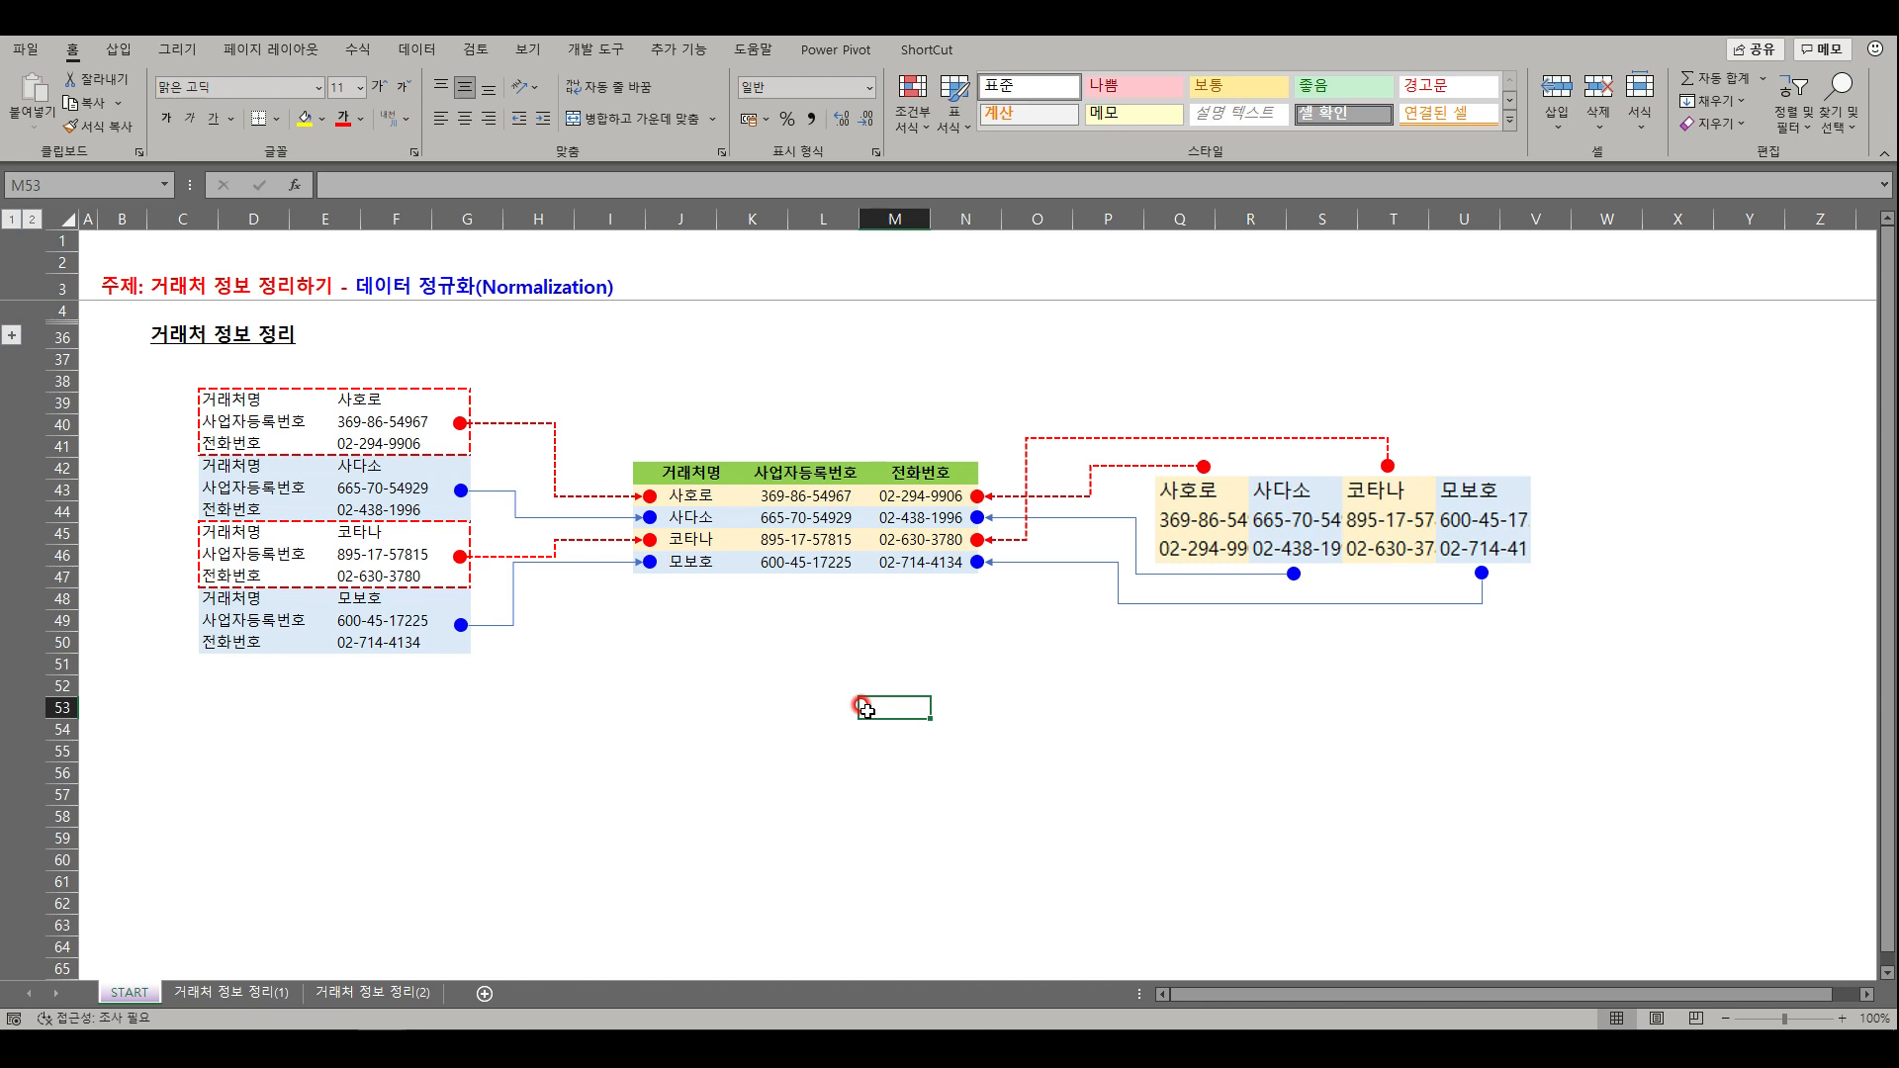
left_click(806, 559)
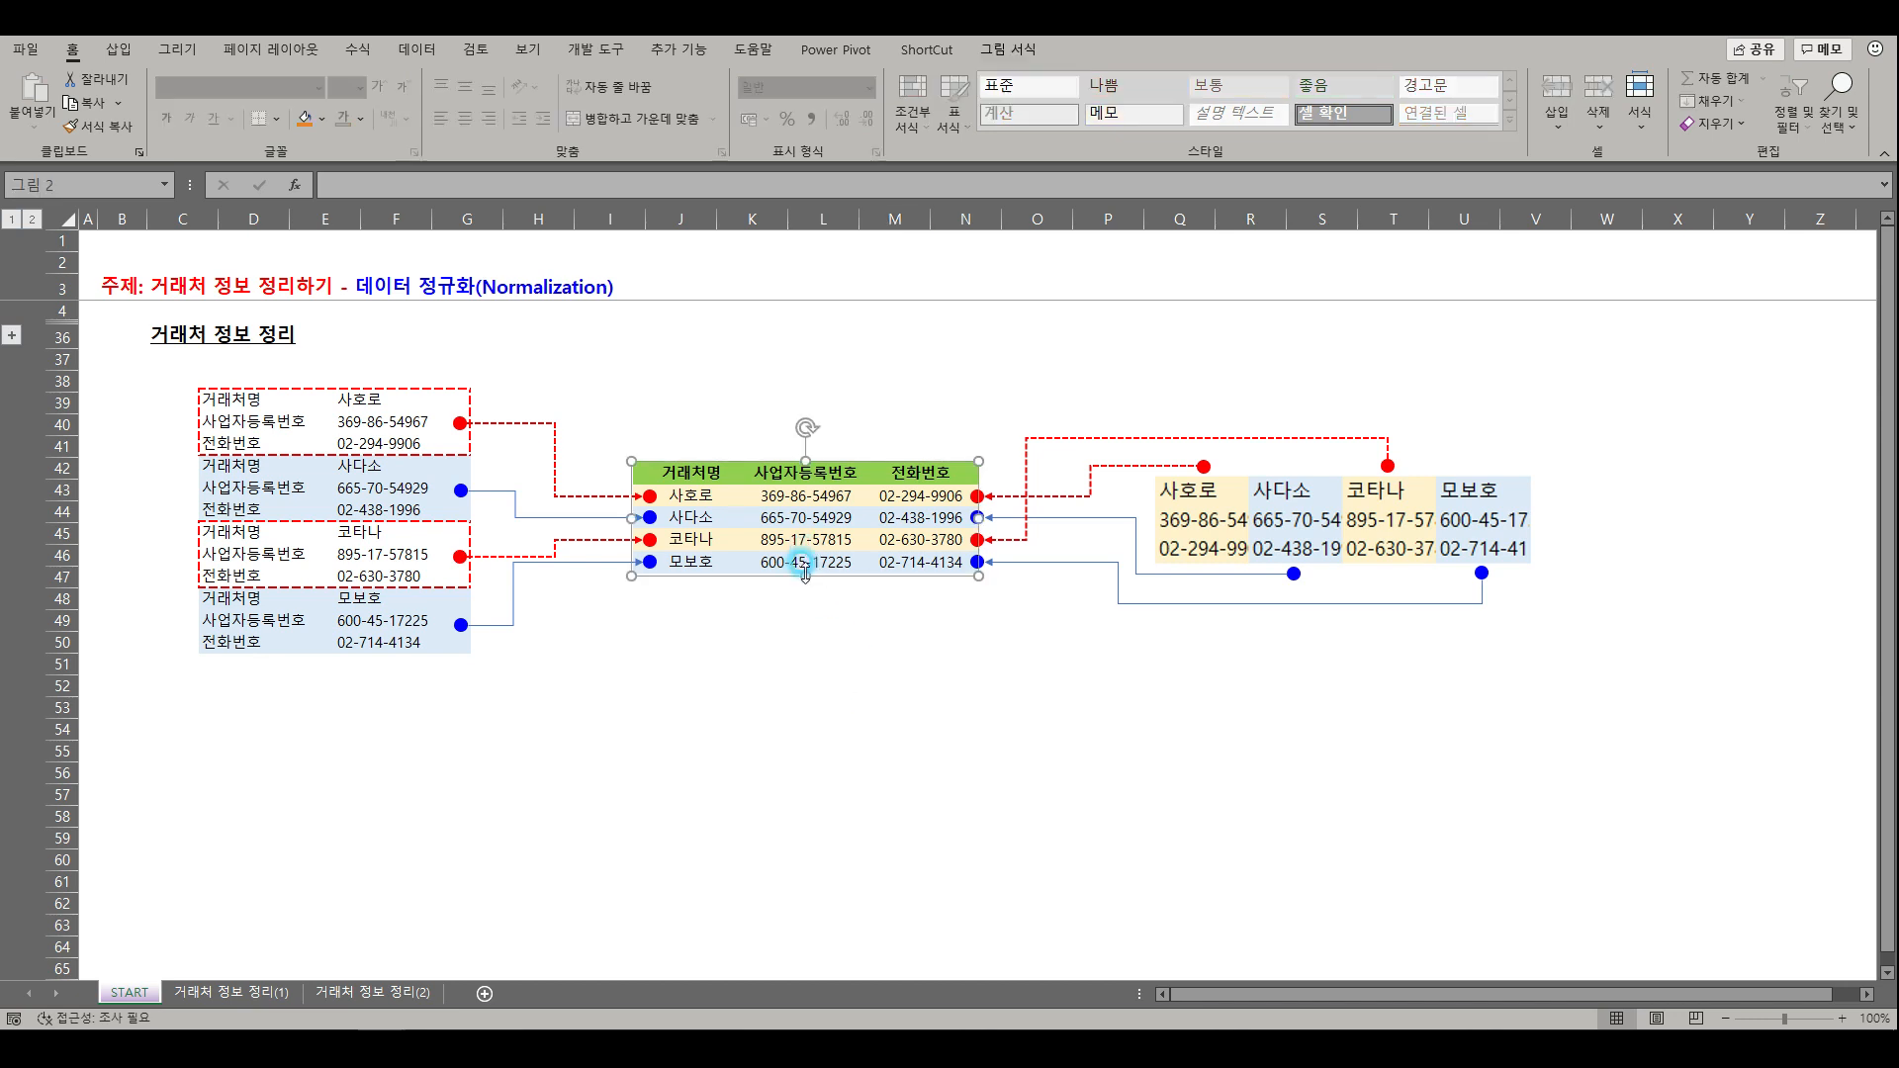
left_click(784, 598)
left_click(770, 637)
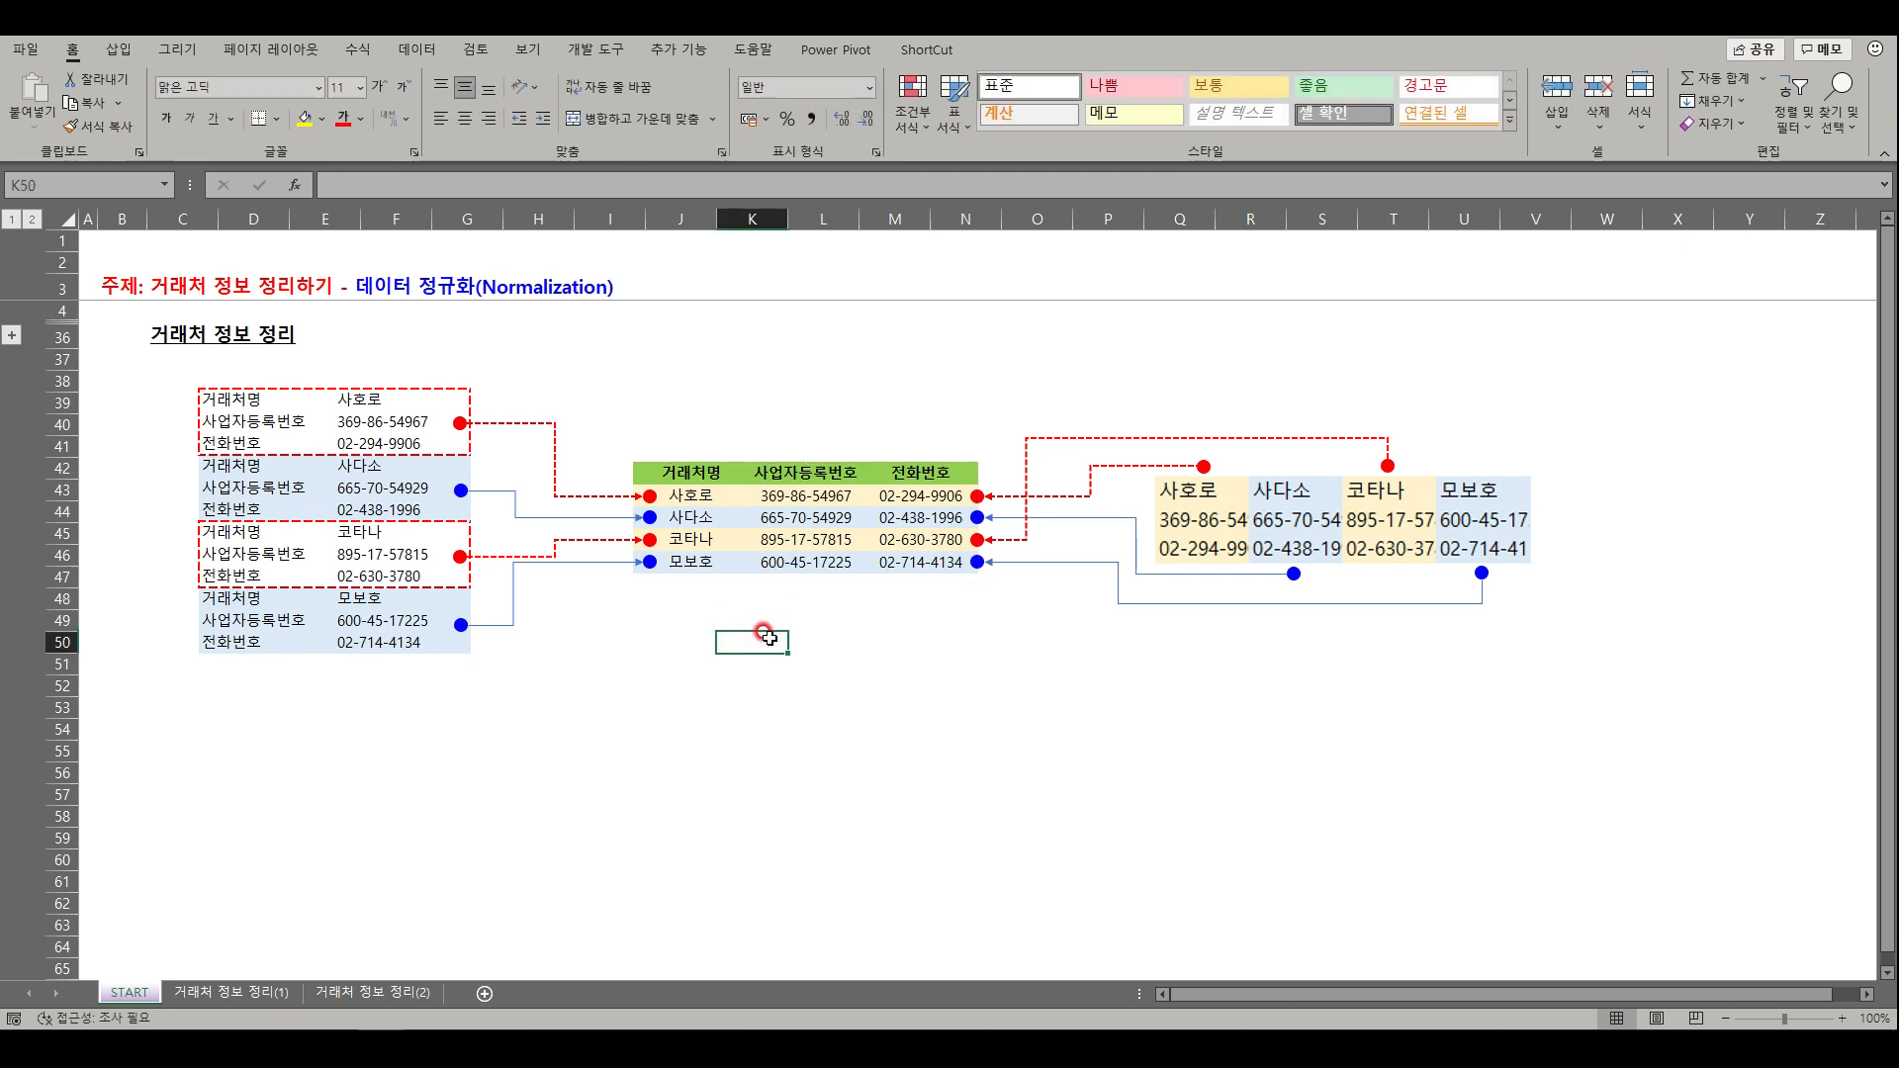